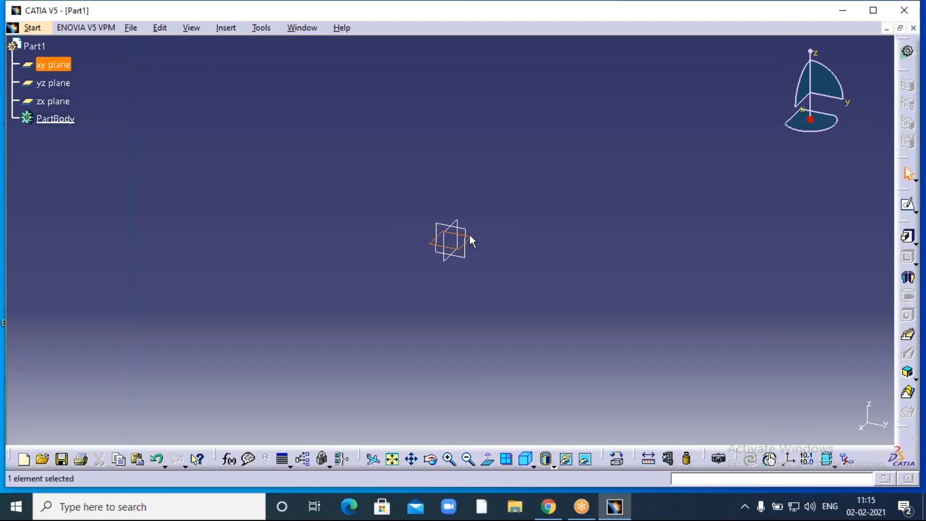
Start a new sketch on the xy plane.
click(910, 208)
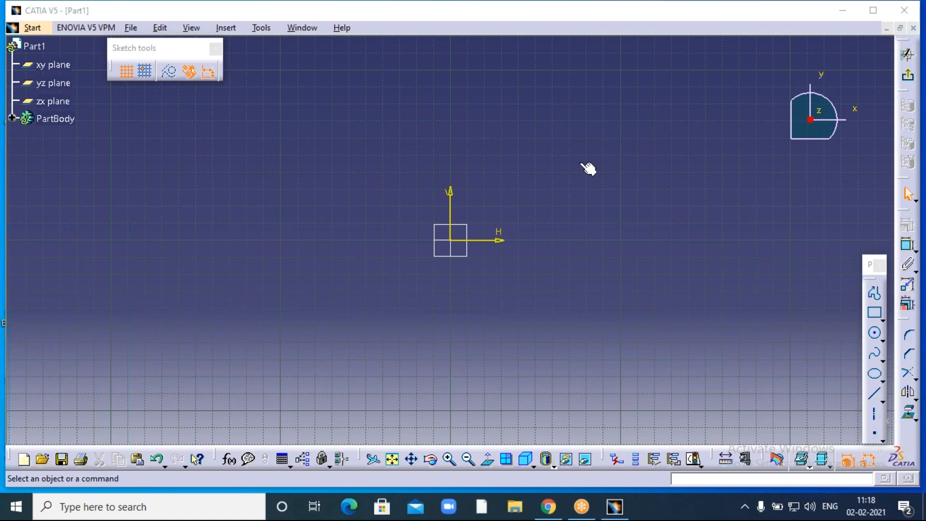
middle_drag(547, 166, 436, 202)
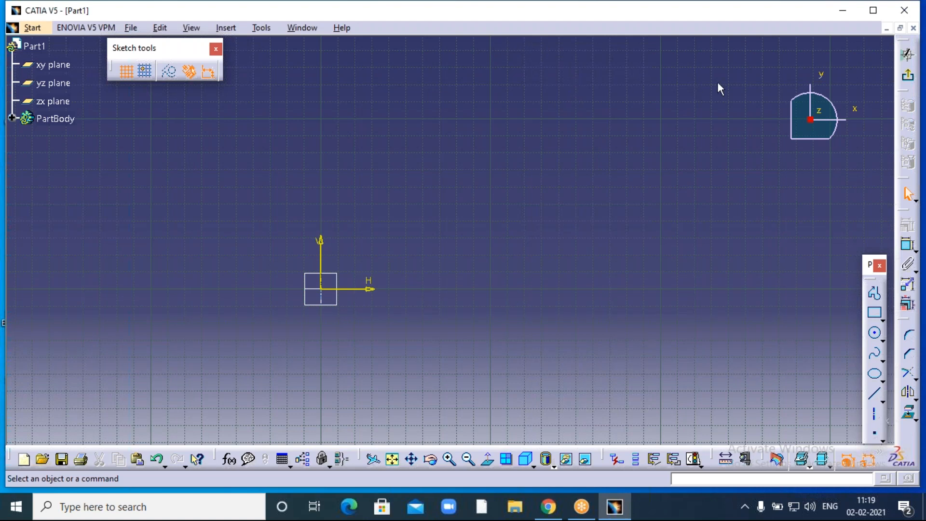
click(657, 23)
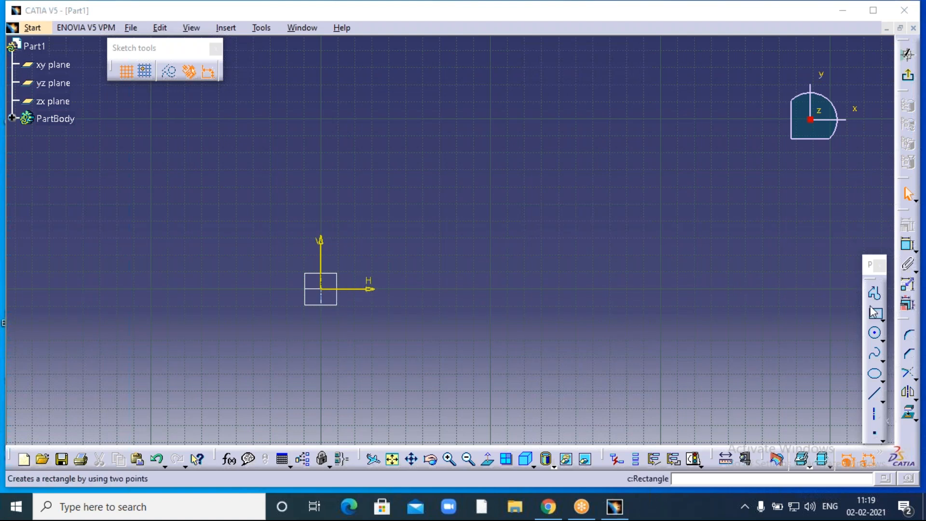
Sketch a horizontal profile line about 199 mm long from the origin along the H axis.
click(874, 292)
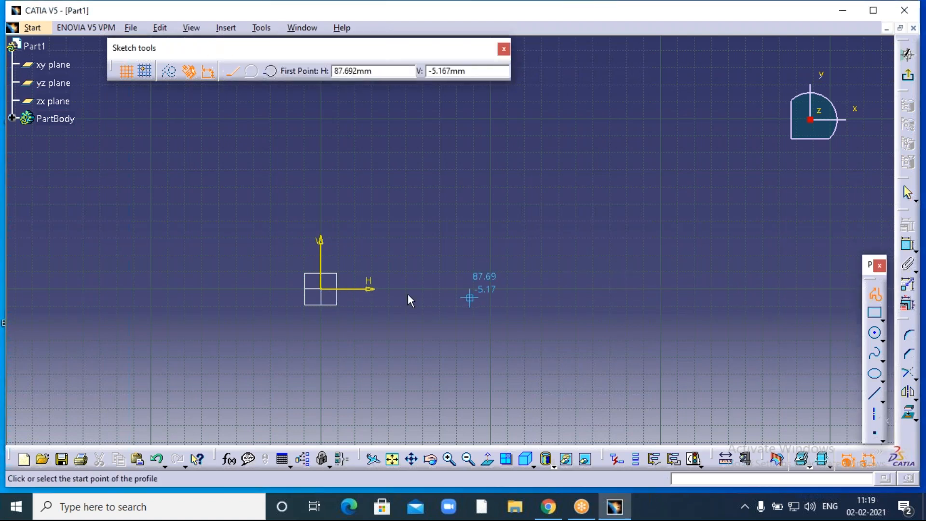
click(321, 288)
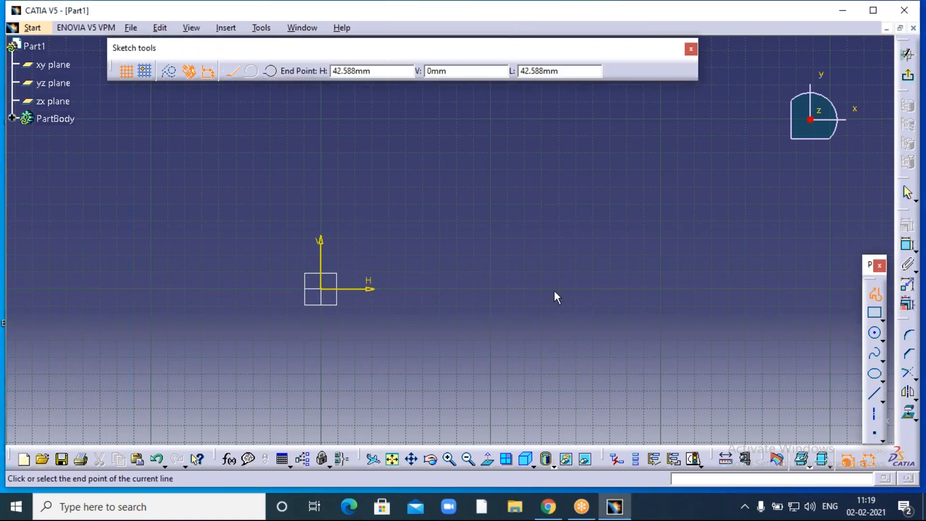
click(659, 289)
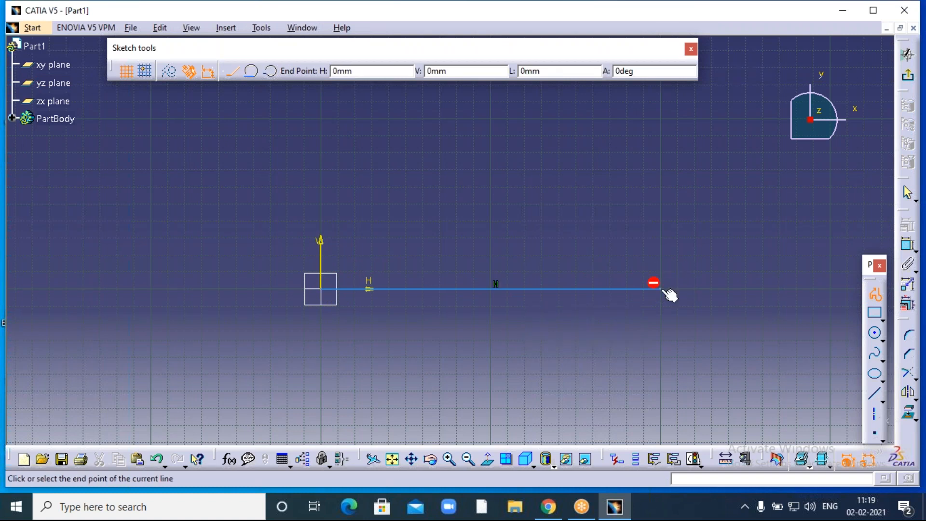
key(Escape)
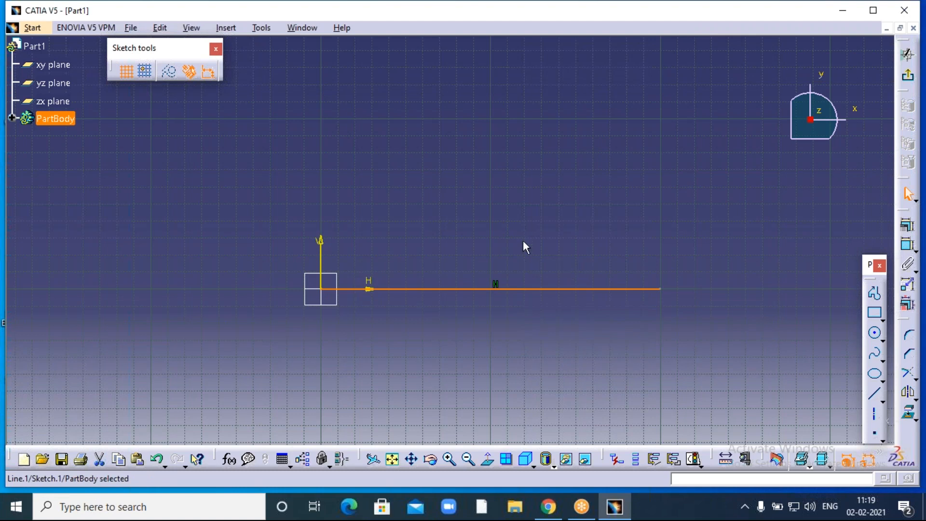
Dimension the horizontal line's length below it and set it to 200 mm.
click(898, 243)
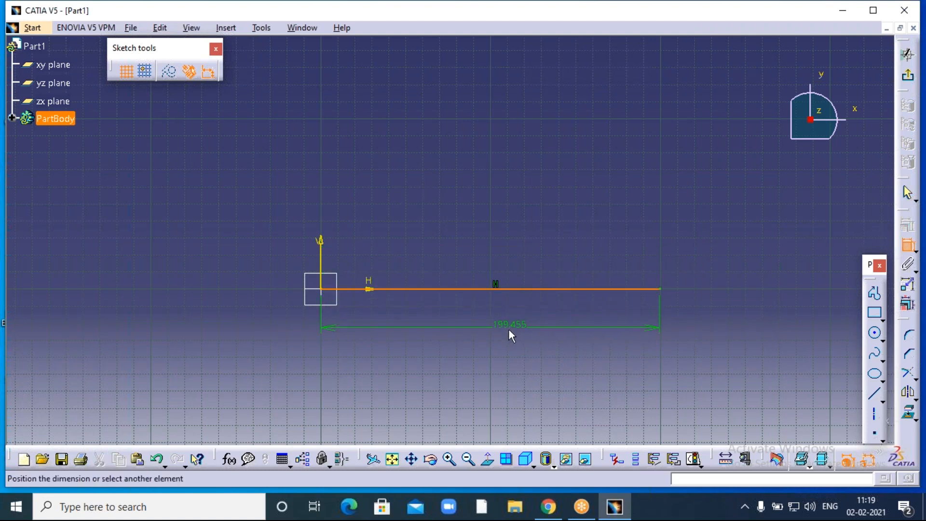
click(503, 334)
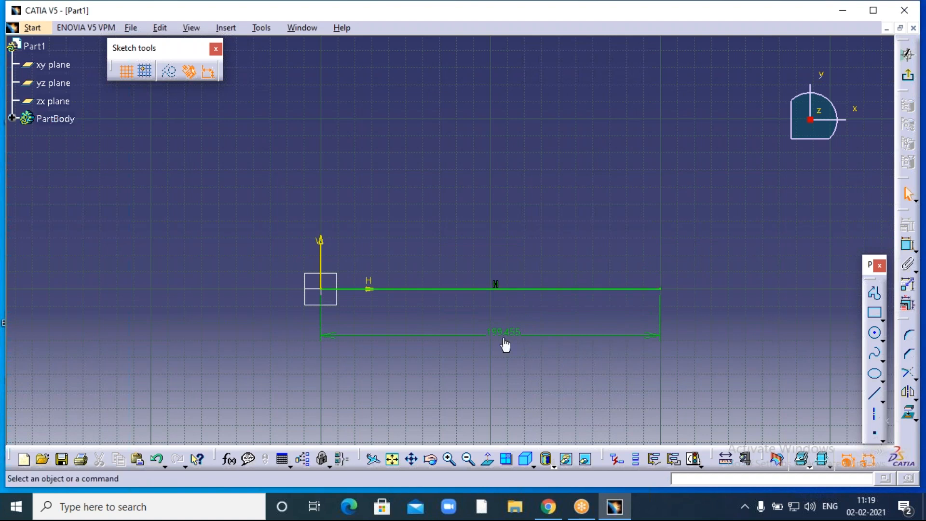
click(509, 338)
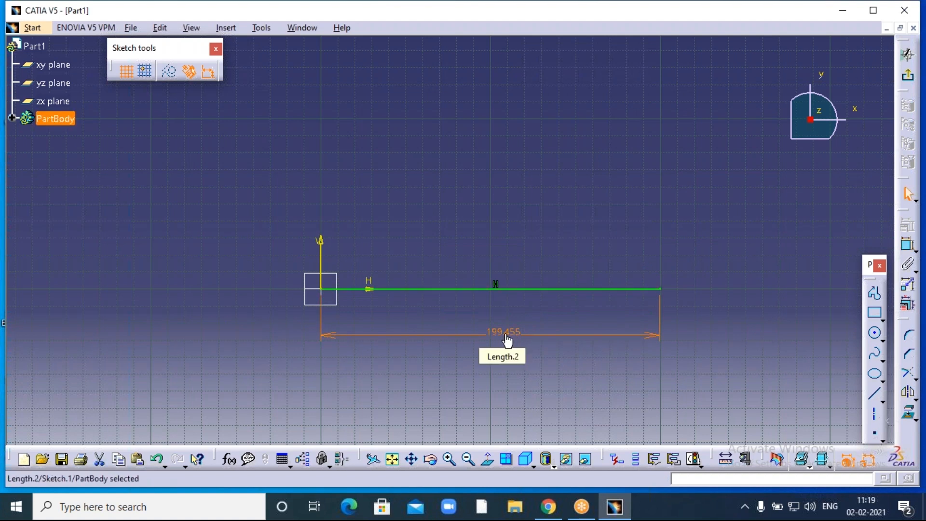
double_click(504, 340)
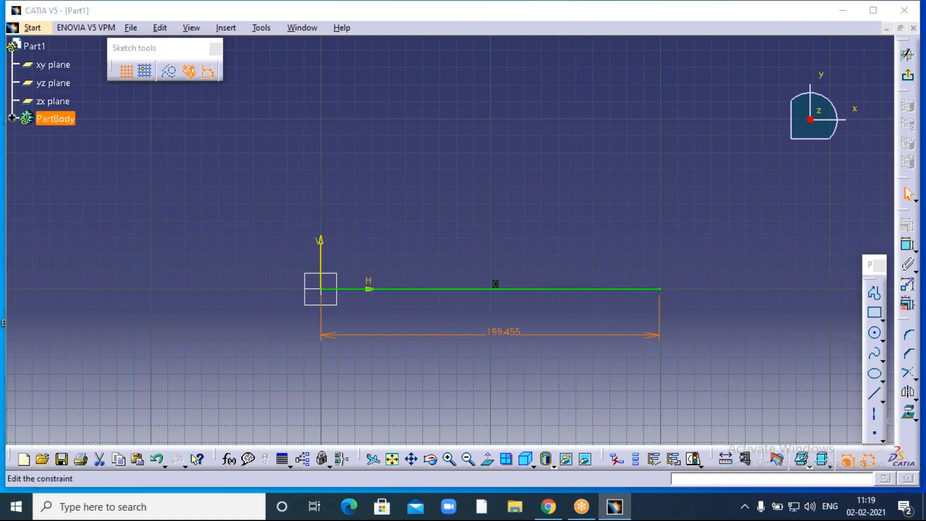
text(200)
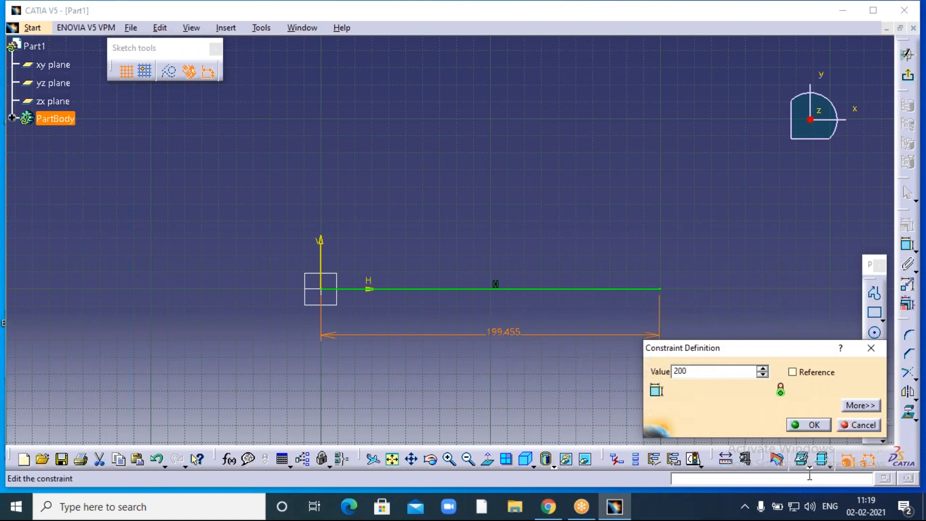
click(806, 426)
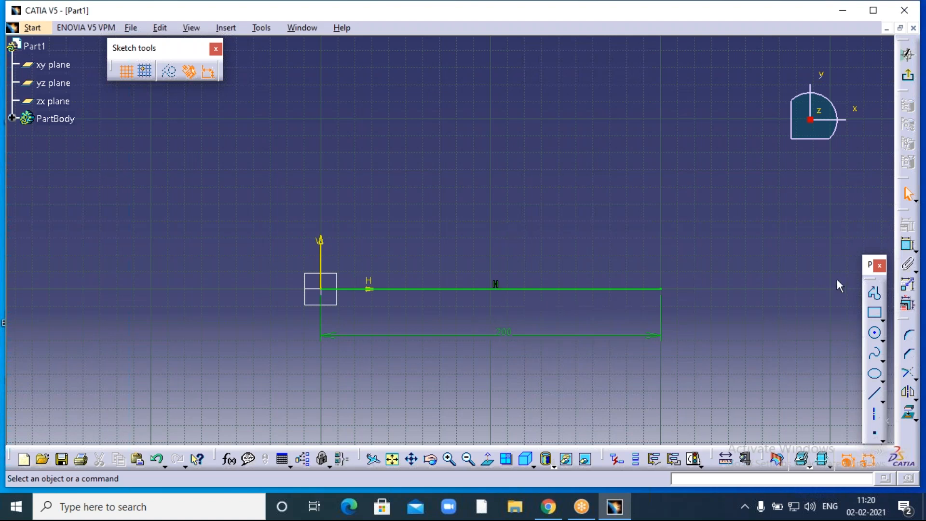
Sketch a vertical line about 56 mm long upward from the midpoint of the 200 mm line.
click(875, 297)
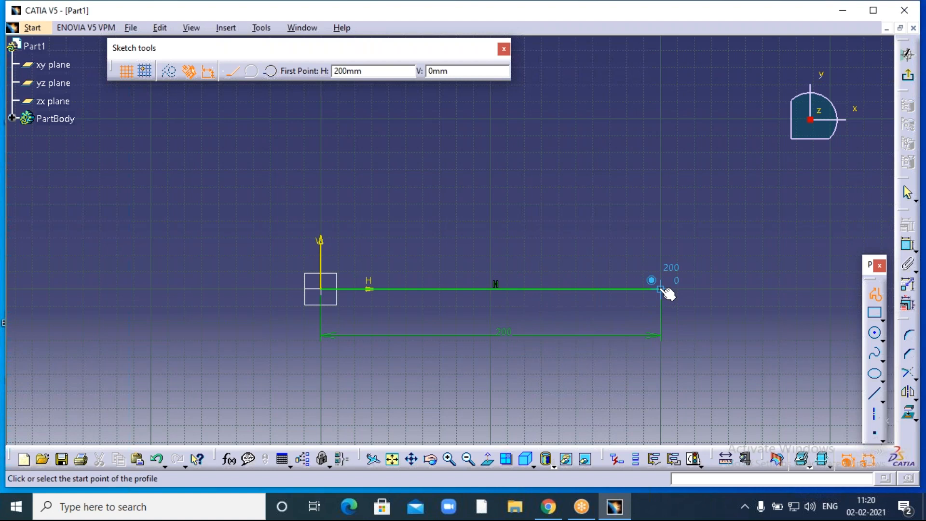
click(491, 289)
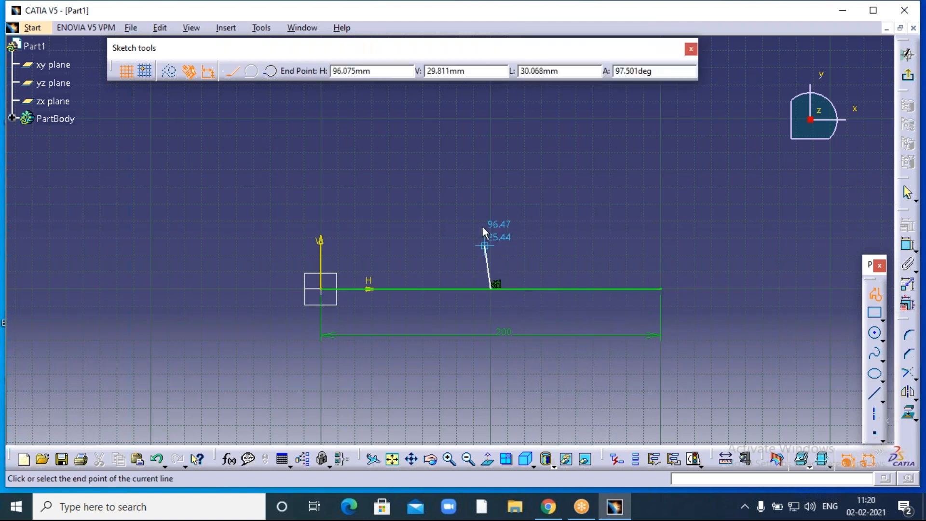
click(491, 193)
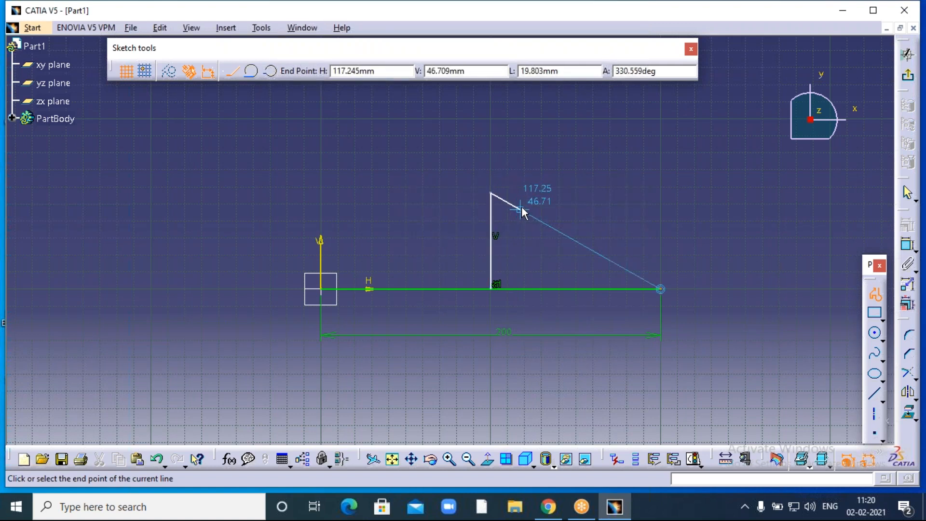
key(Escape)
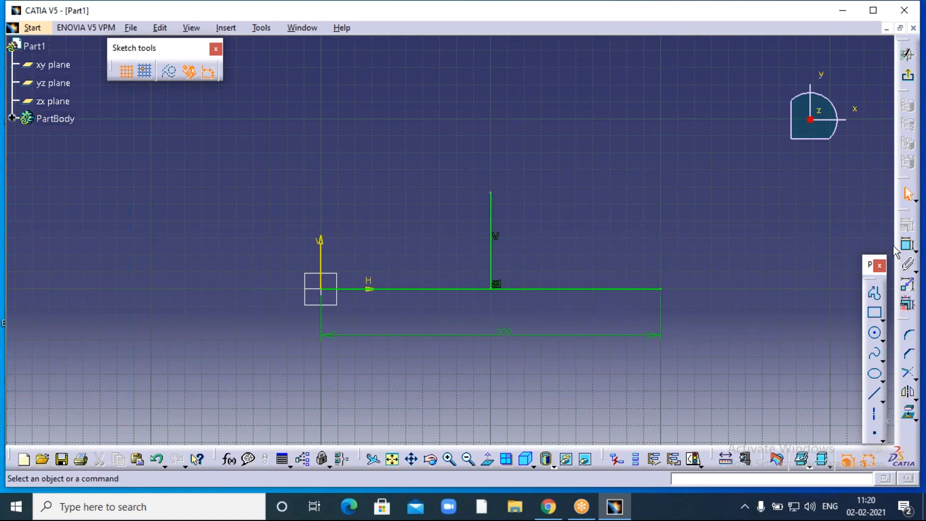
Dimension the vertical line's length beside it and set it to 50 mm.
click(906, 247)
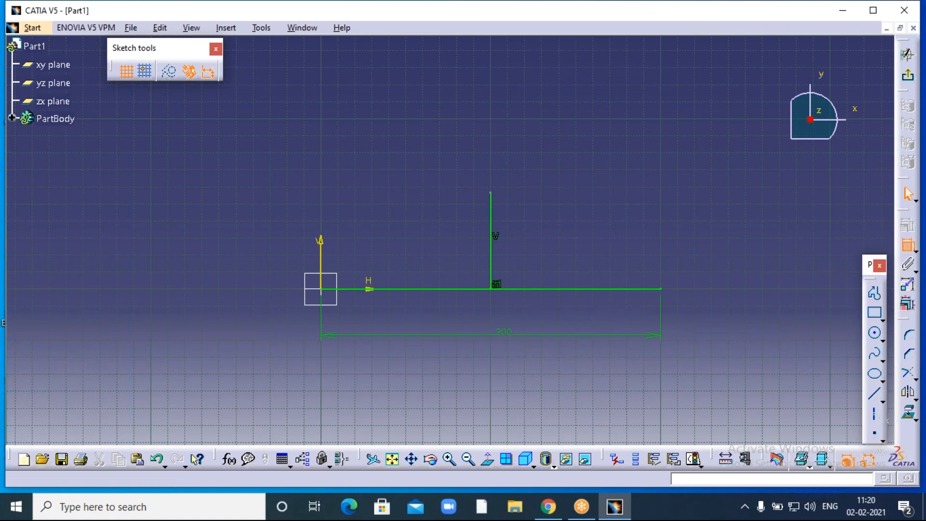
click(493, 213)
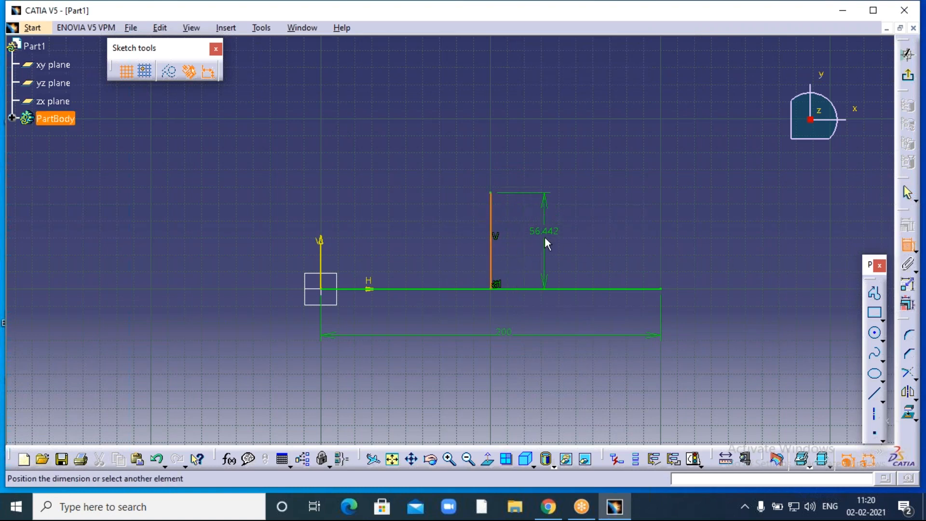
click(545, 236)
double_click(553, 236)
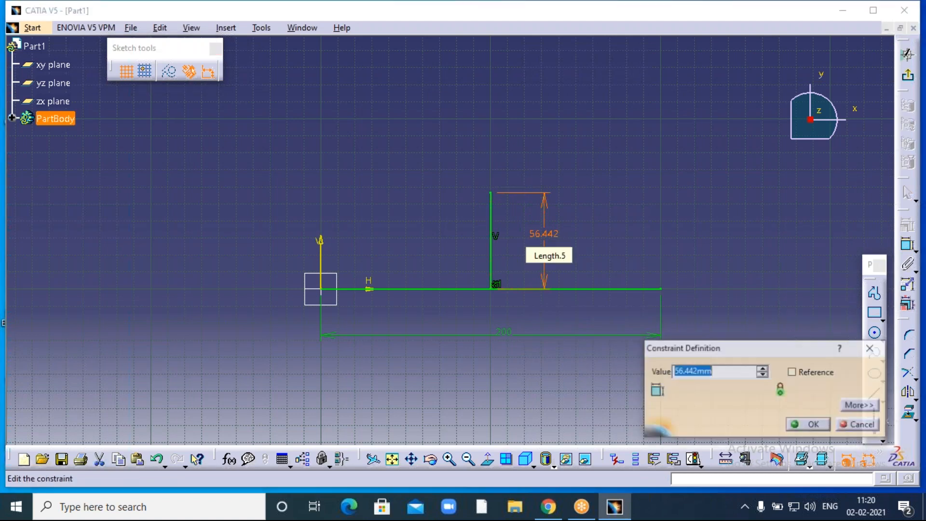
text(50)
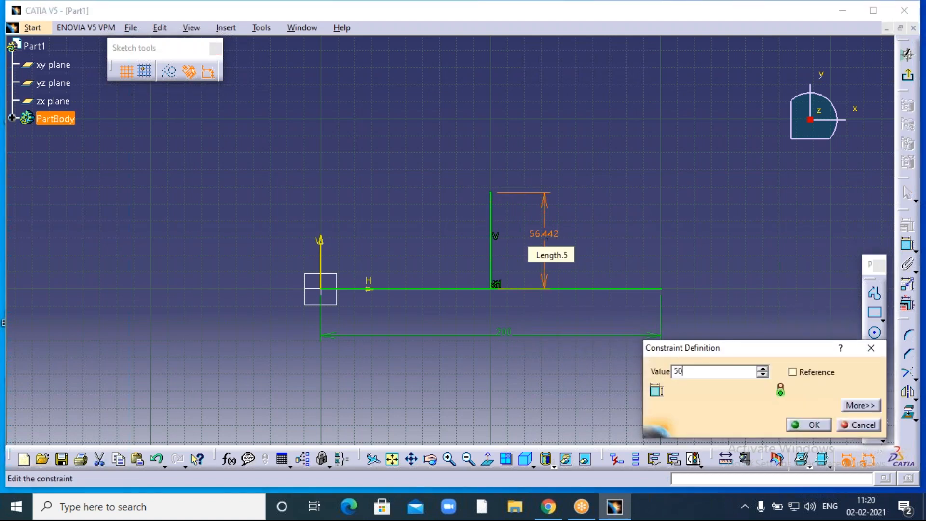
click(812, 424)
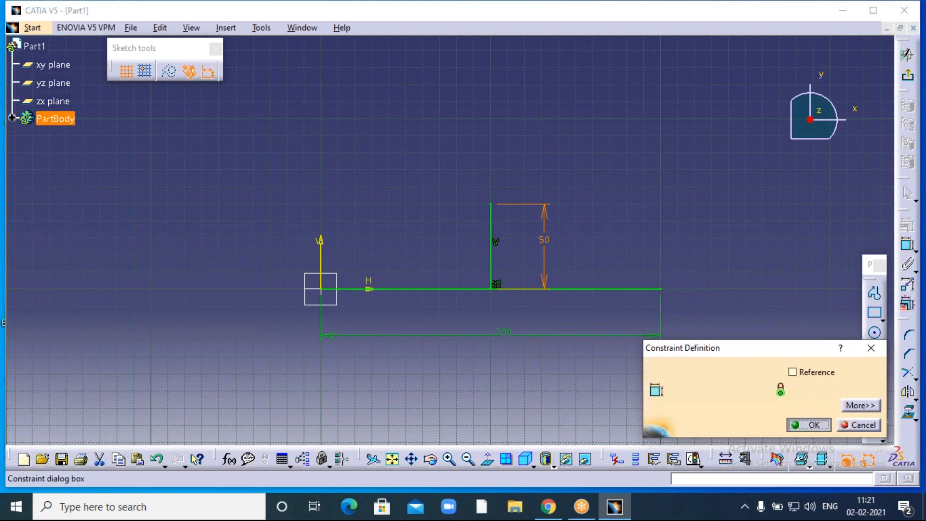
click(745, 312)
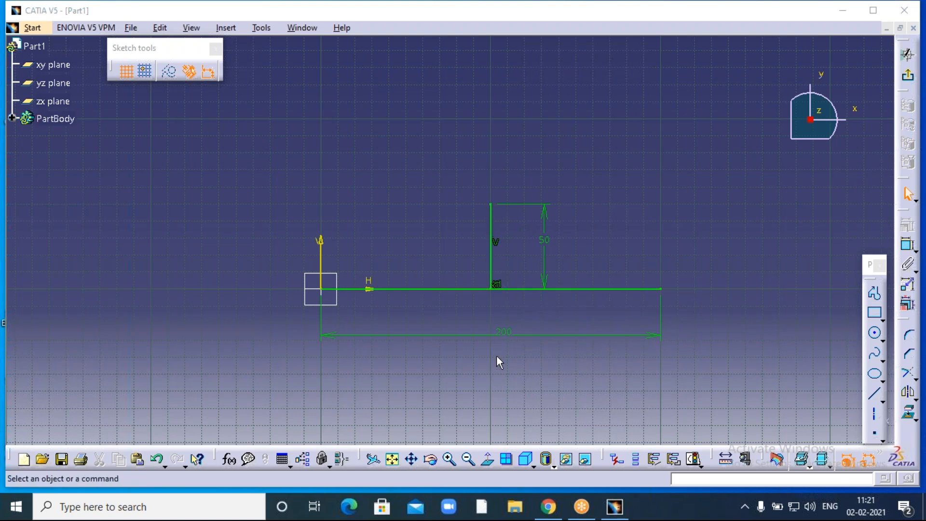
click(874, 373)
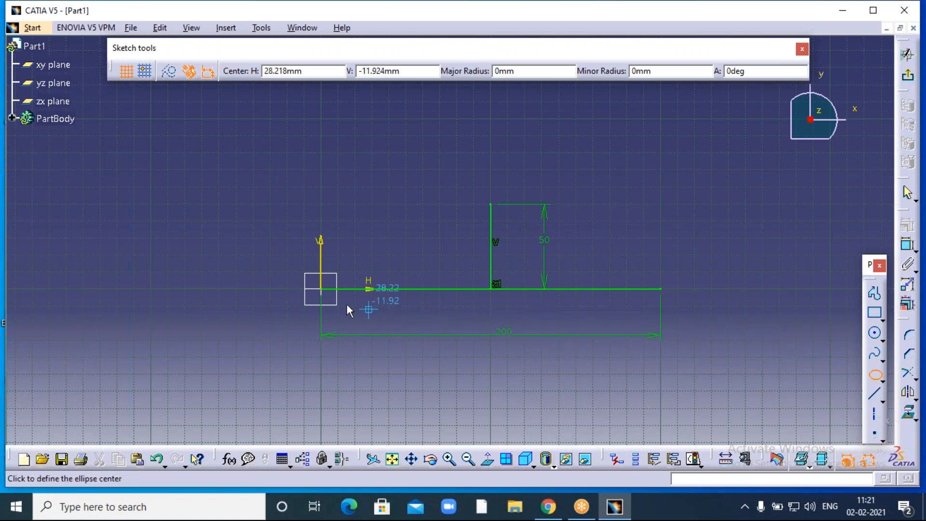
click(321, 290)
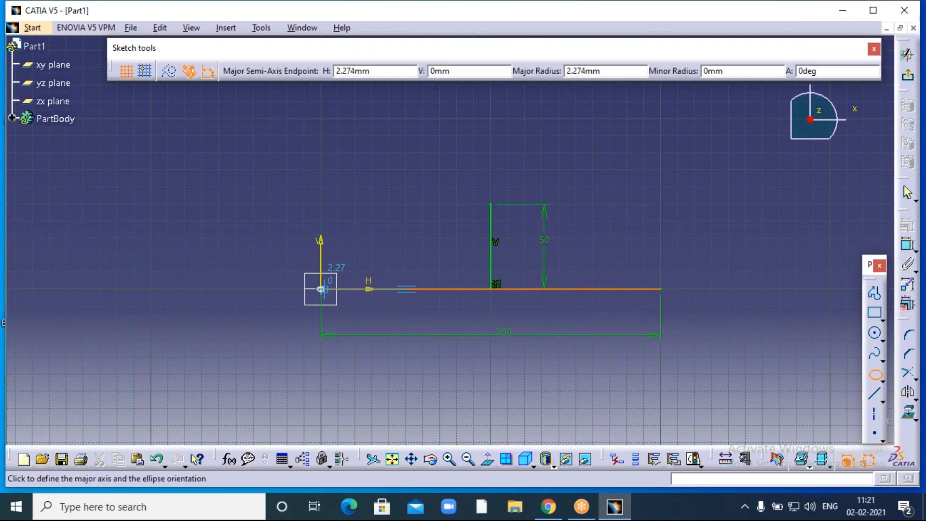
key(Escape)
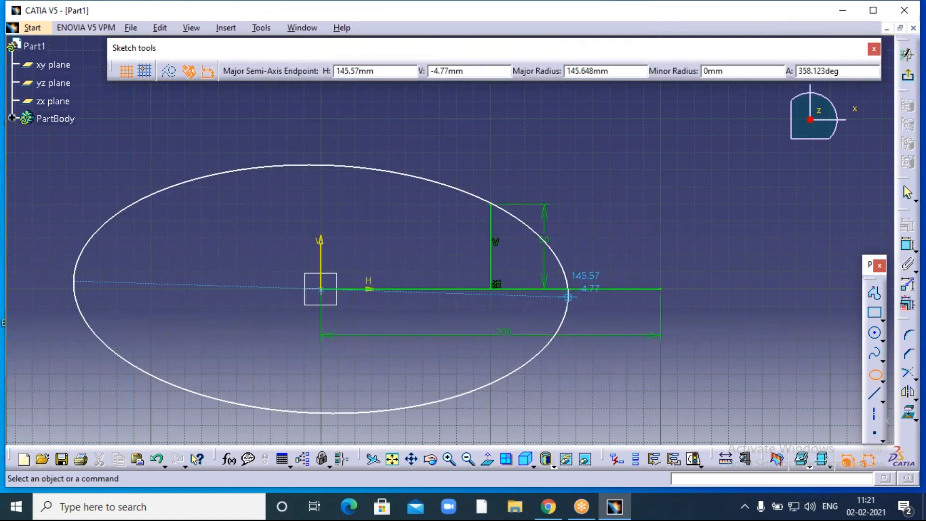
Draw an ellipse centred on the 200 mm line's midpoint, with a 100 mm major radius to its end and passing through the vertical line's upper end.
click(874, 374)
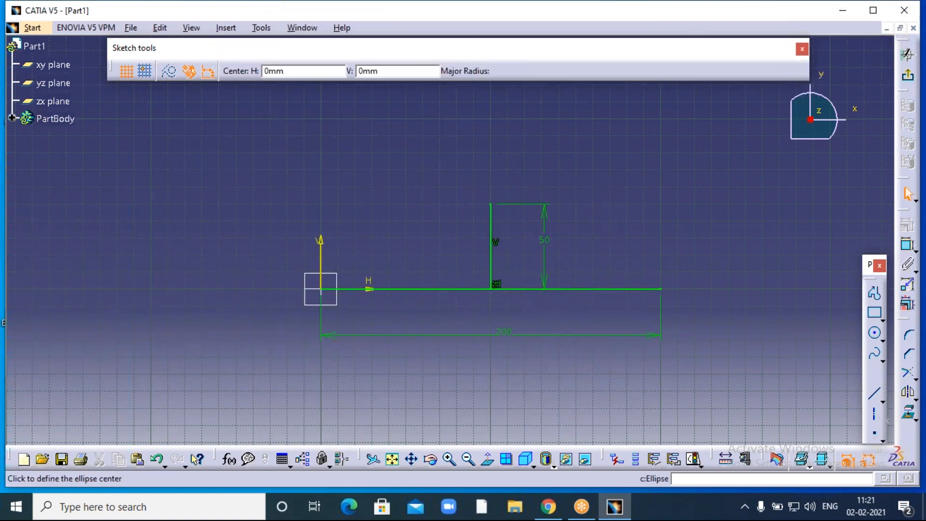
click(497, 290)
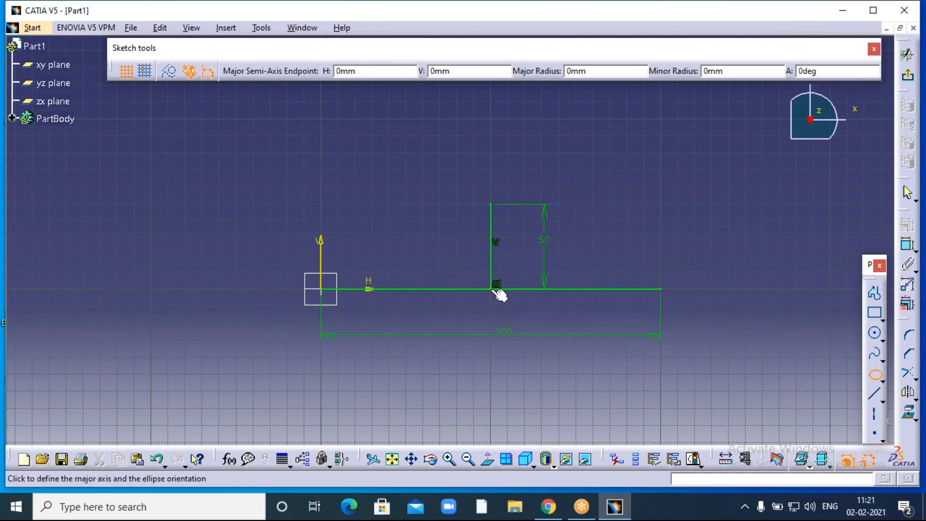
click(664, 291)
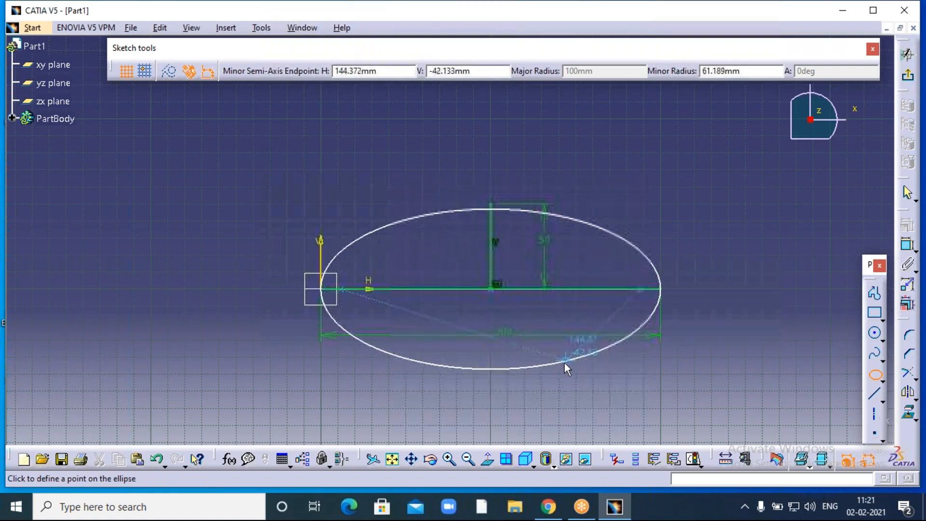
click(498, 206)
click(513, 263)
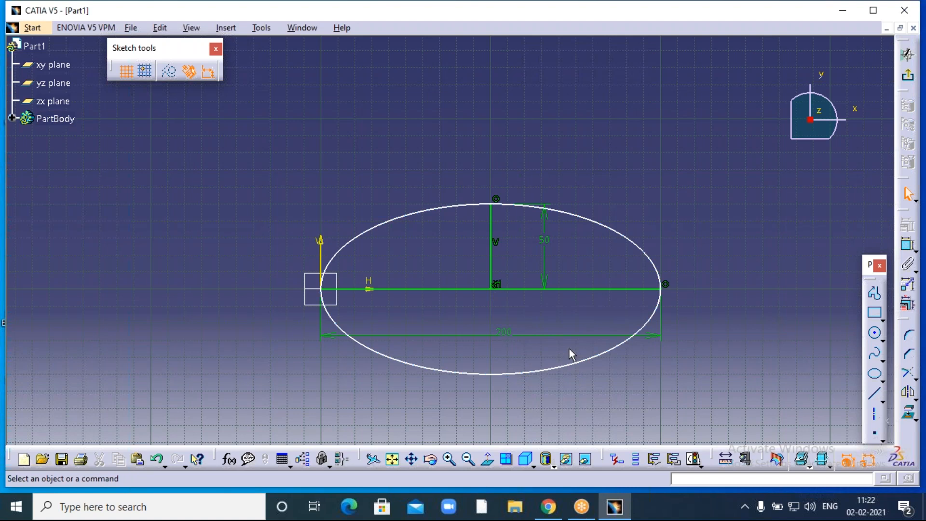
Delete the horizontal and vertical guide lines with their leftovers, and the ellipse, to empty the sketch.
click(476, 289)
key(Delete)
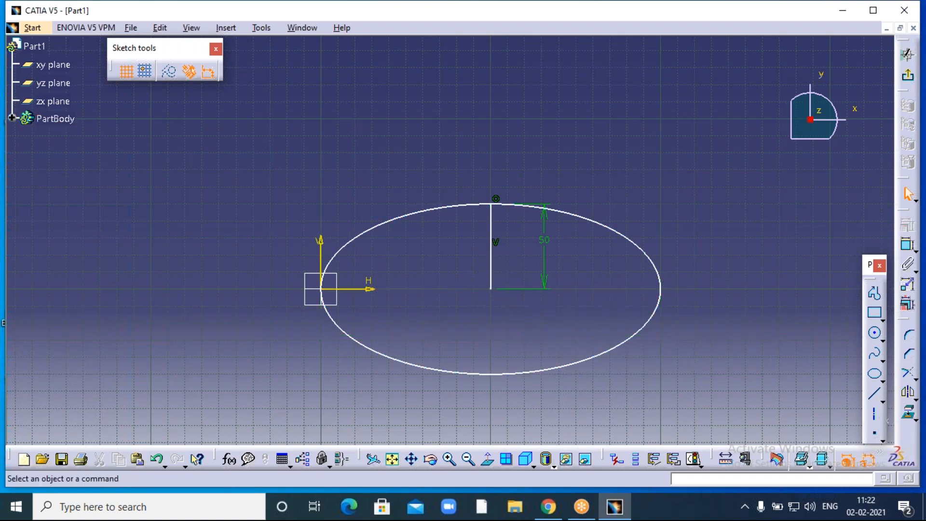
click(497, 273)
key(Delete)
drag(453, 271, 530, 324)
key(Delete)
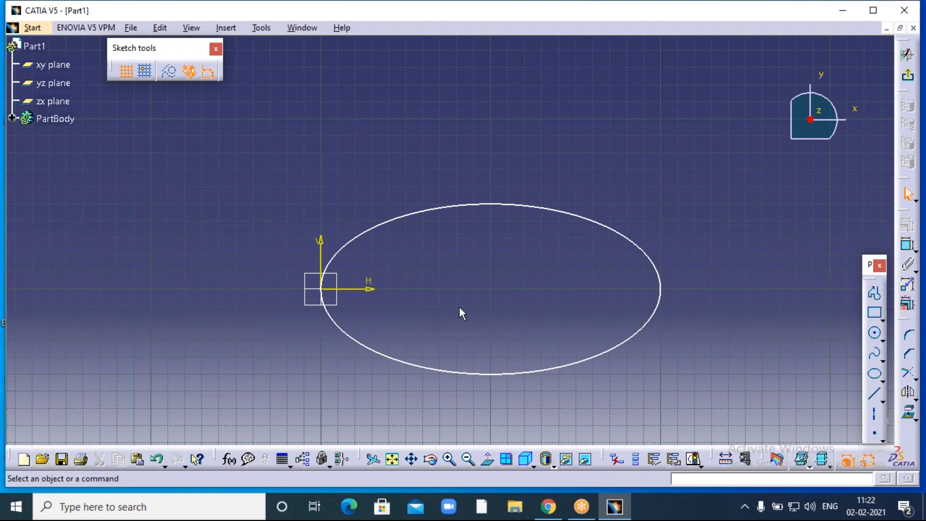
click(614, 354)
key(Delete)
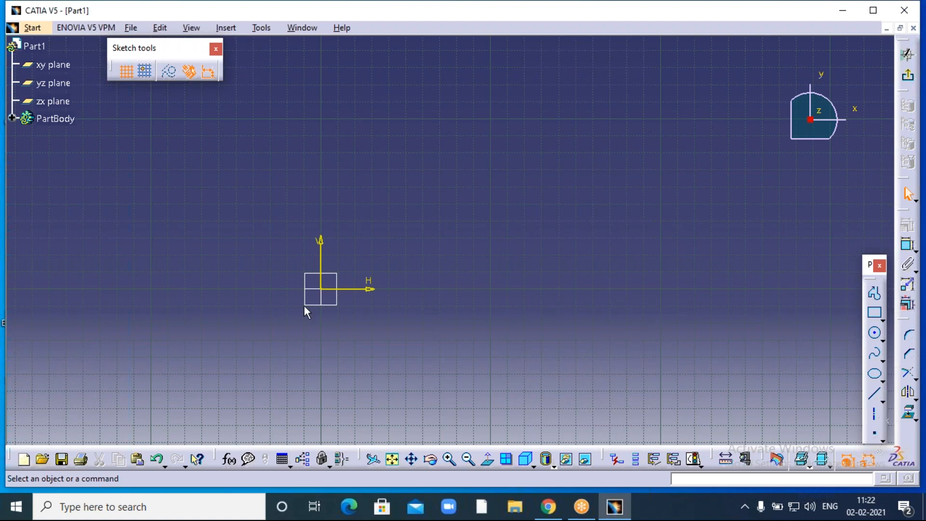
Sketch a horizontal profile line about 101 mm long from the origin along the H axis.
click(875, 293)
click(326, 290)
click(492, 288)
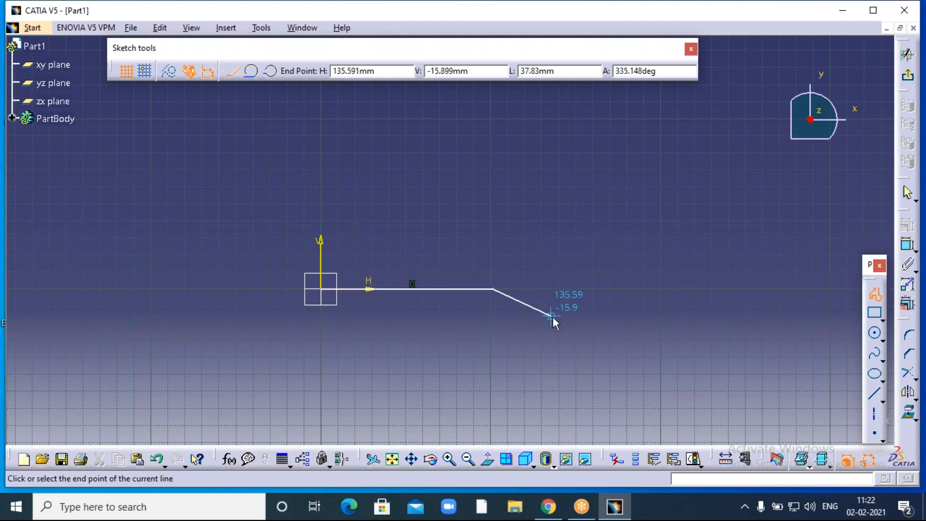
key(Escape)
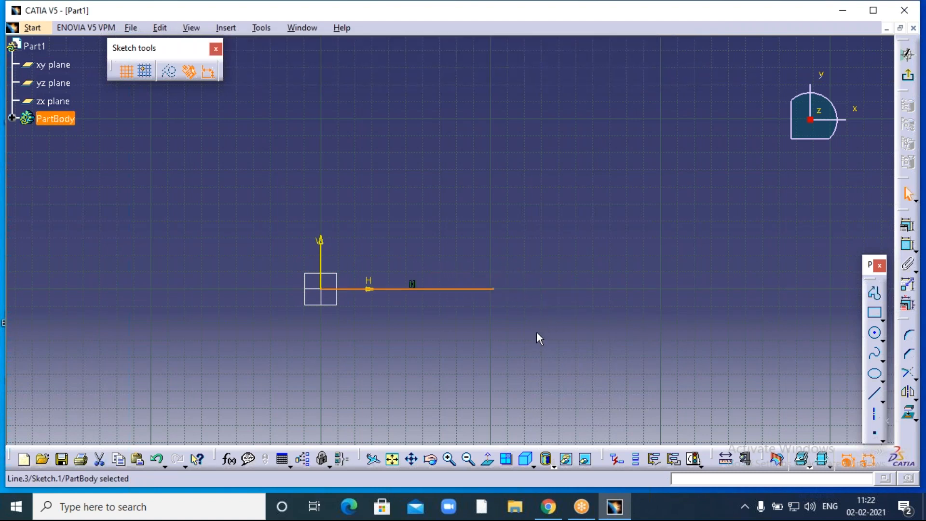
Dimension the horizontal line's length below it and set it to 100 mm.
click(908, 244)
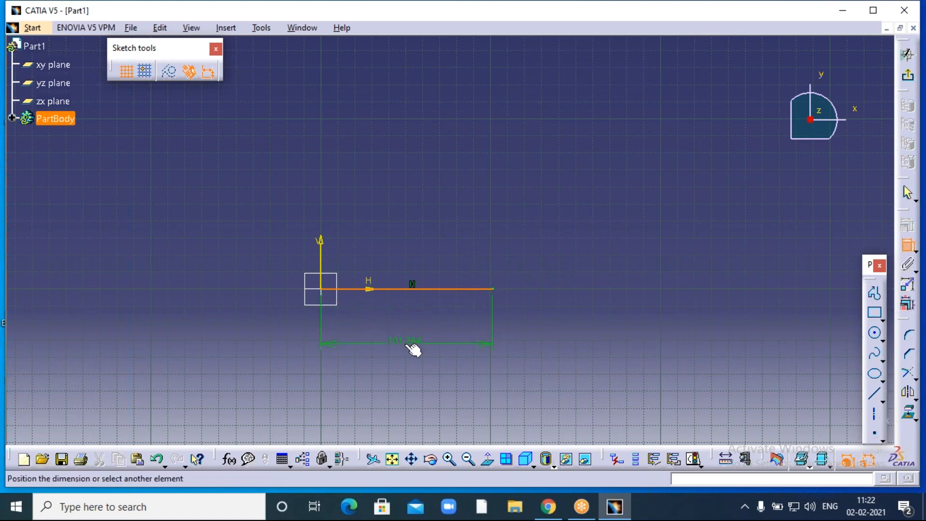
click(405, 342)
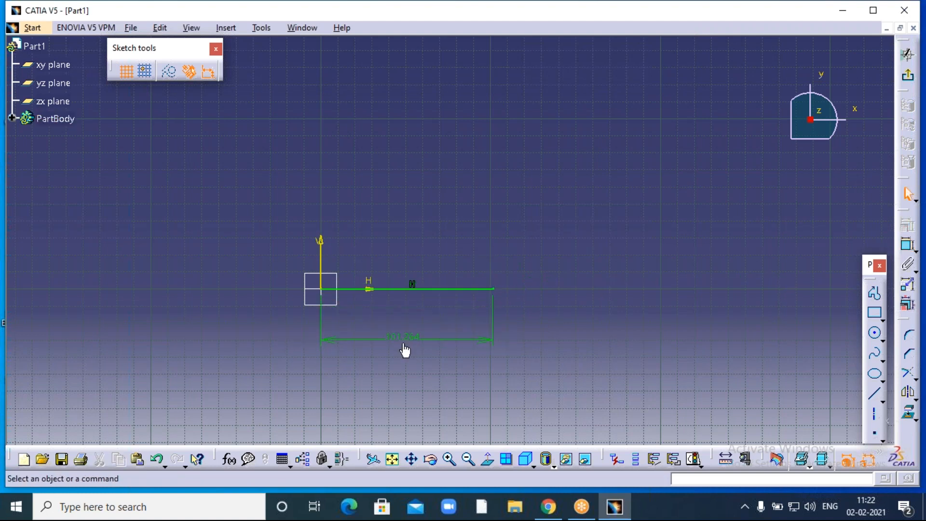
double_click(405, 341)
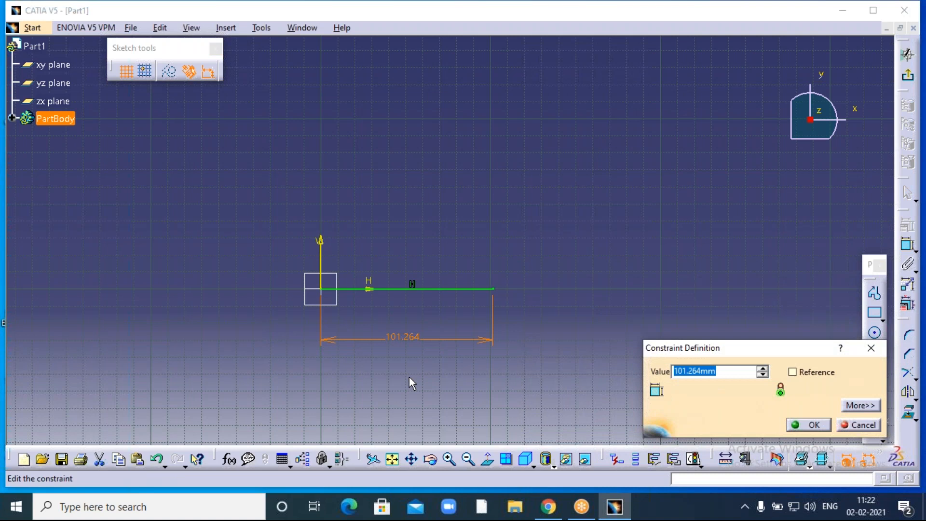
text(100)
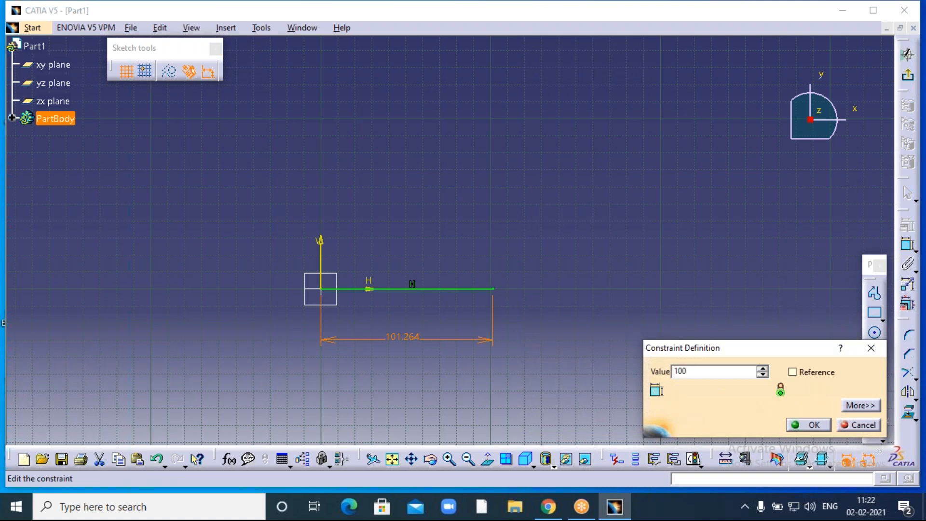
click(809, 424)
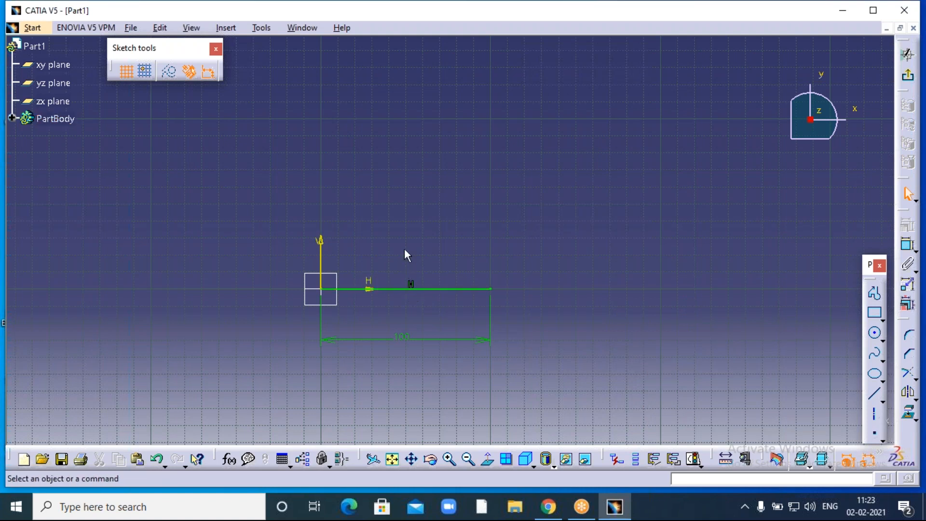
Sketch a vertical profile line about 29 mm long upward from the midpoint of the 100 mm line.
click(874, 293)
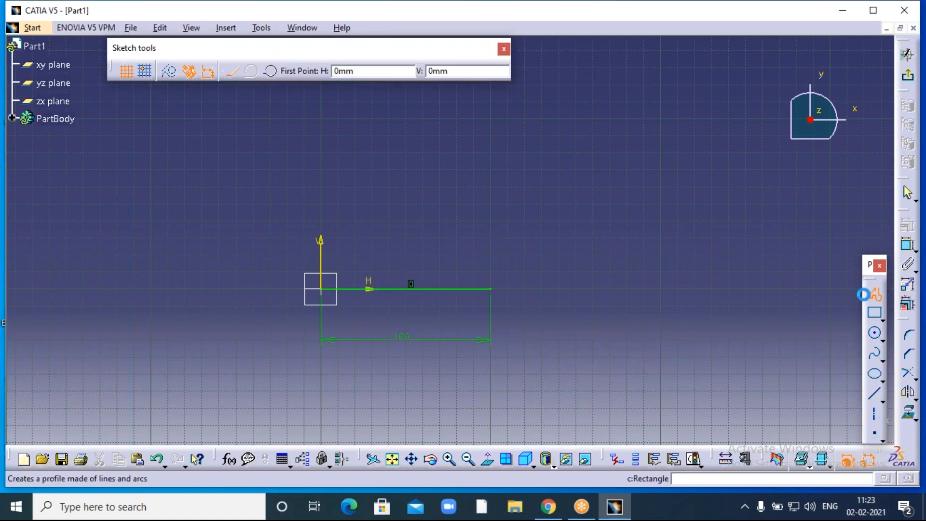
click(406, 288)
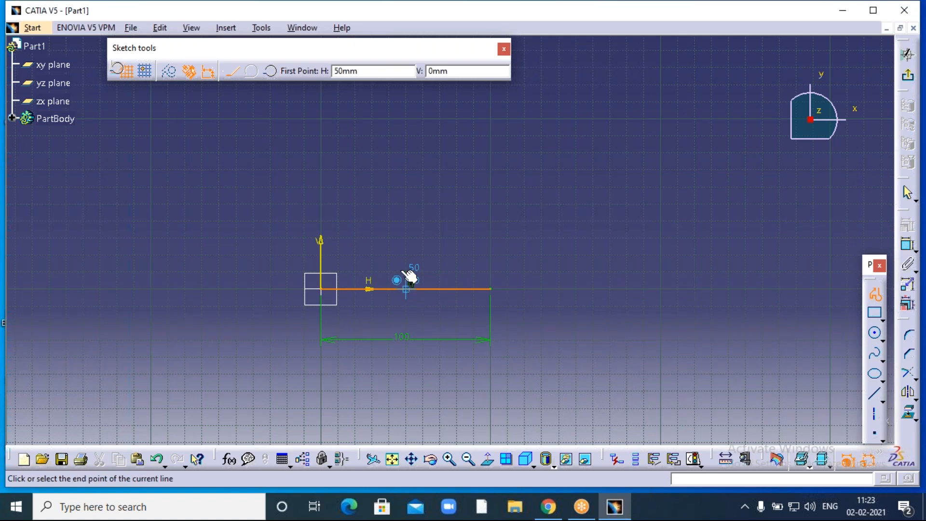
click(406, 240)
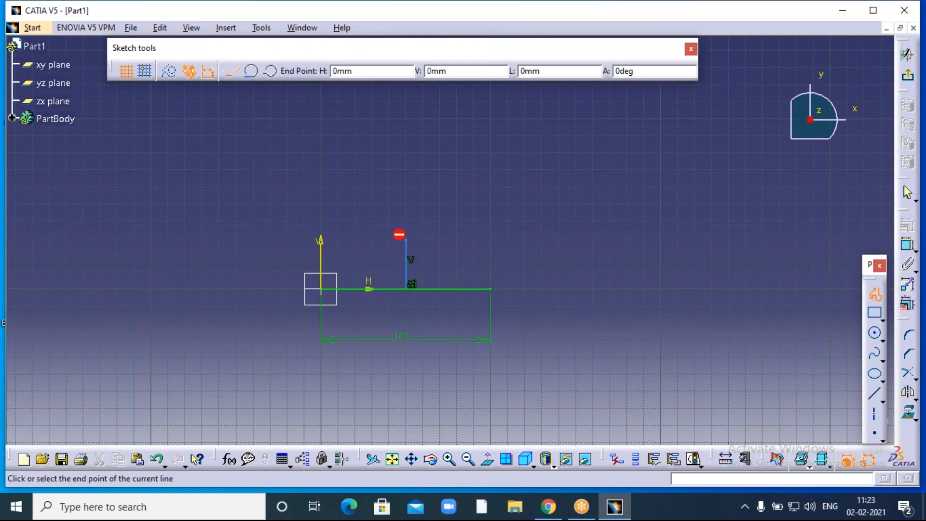
double_click(399, 234)
click(498, 242)
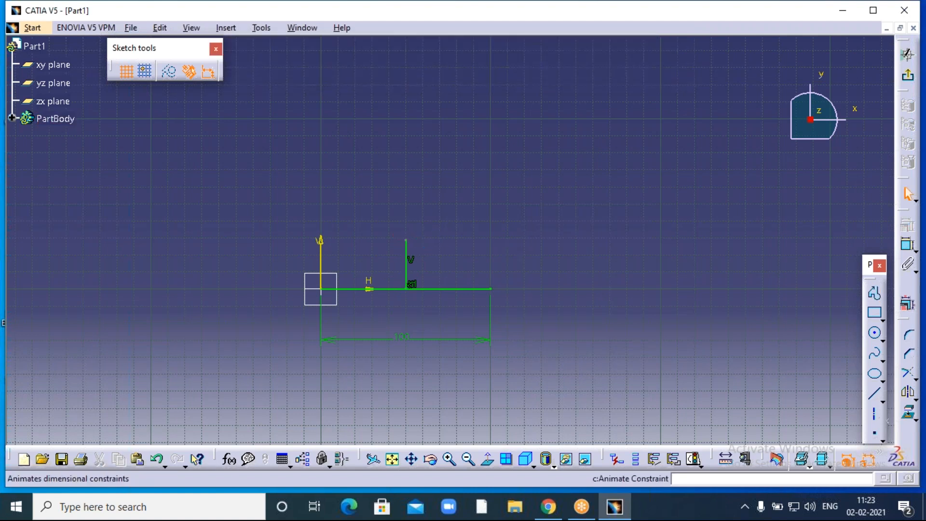
Dimension the vertical line's length beside it and set it to 20 mm.
click(907, 244)
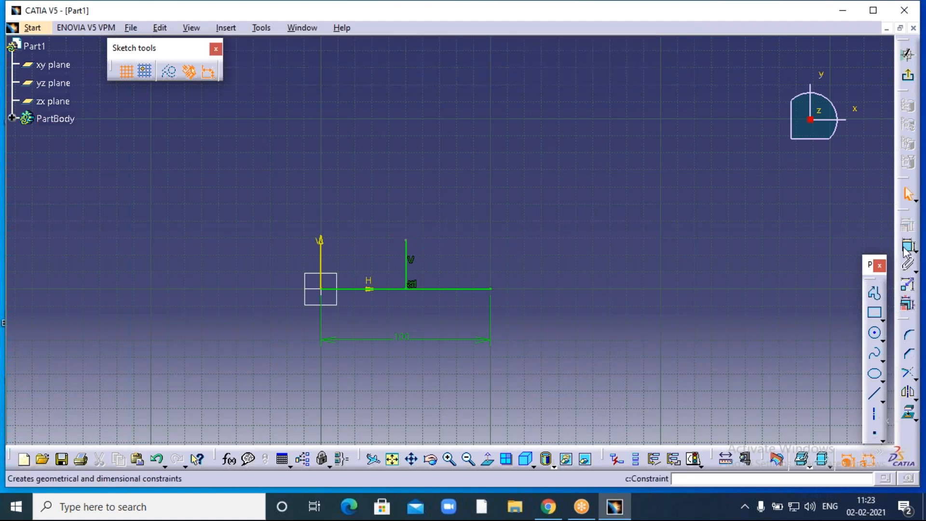
click(411, 269)
click(544, 261)
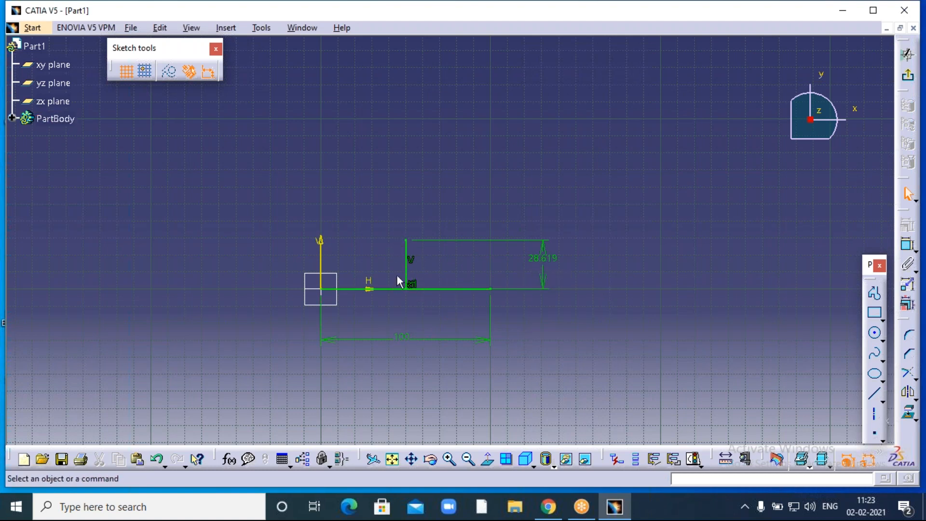
double_click(552, 259)
text(20mm)
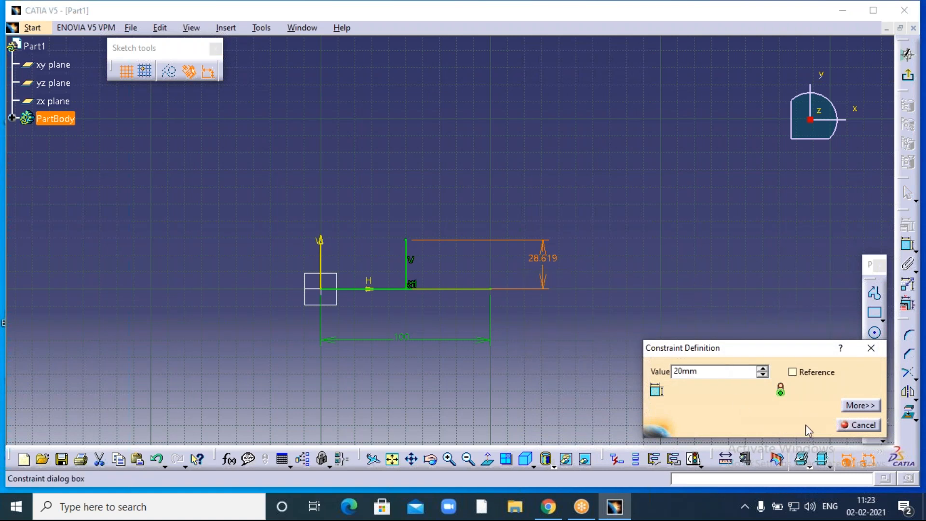
click(805, 424)
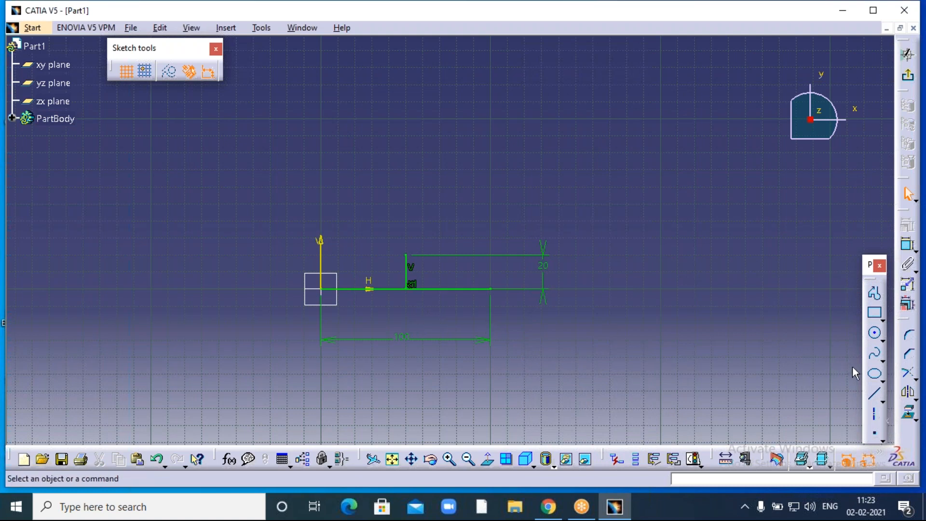
Draw an ellipse centred on the 100 mm line's midpoint, with a 50 mm major radius to its end and passing through the vertical line's upper end.
click(875, 375)
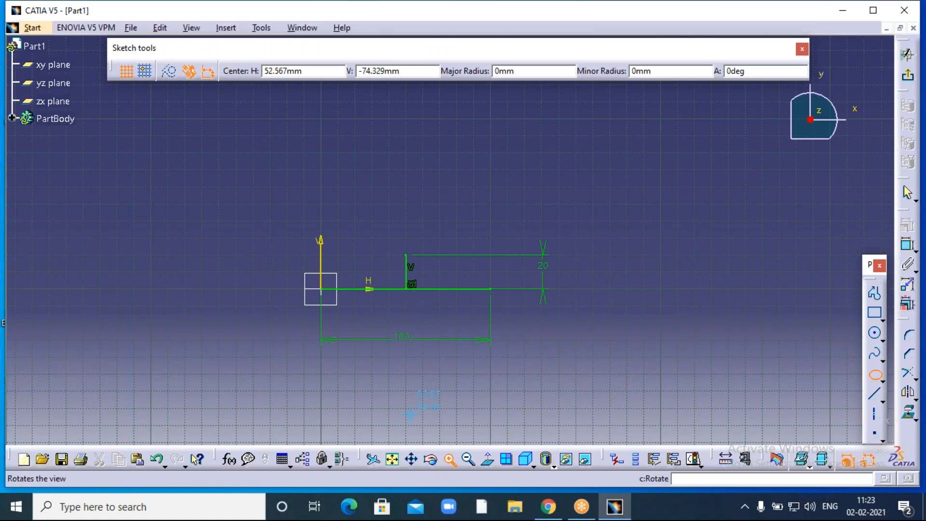
click(450, 461)
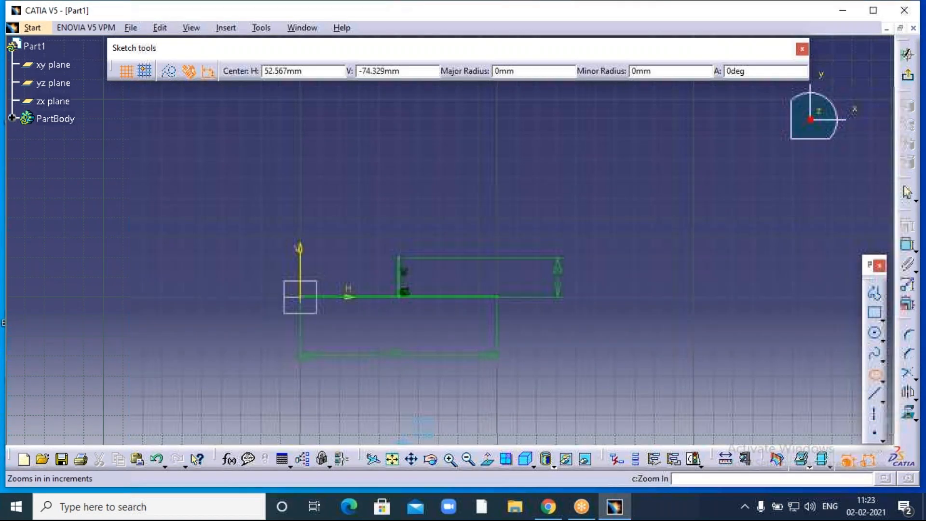
click(449, 461)
scroll(368, 331, down, 1)
middle_drag(368, 331, 461, 262)
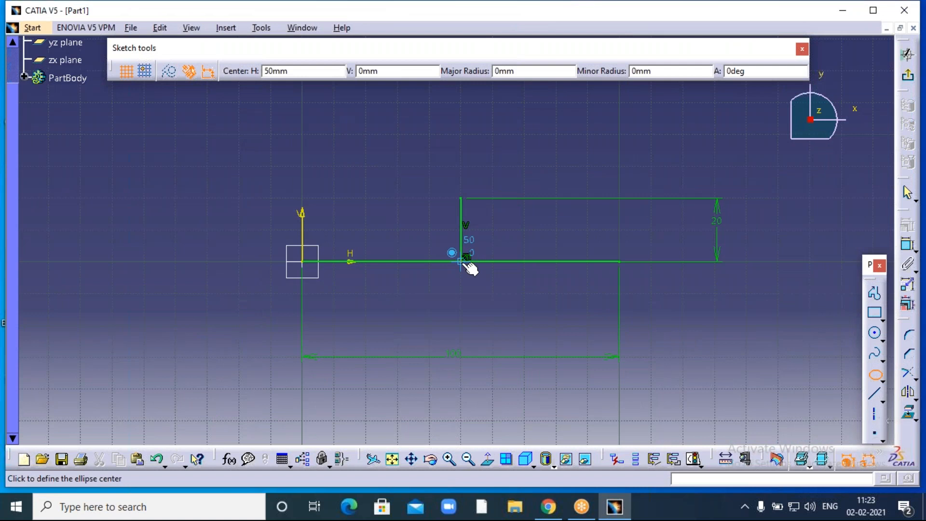
click(461, 262)
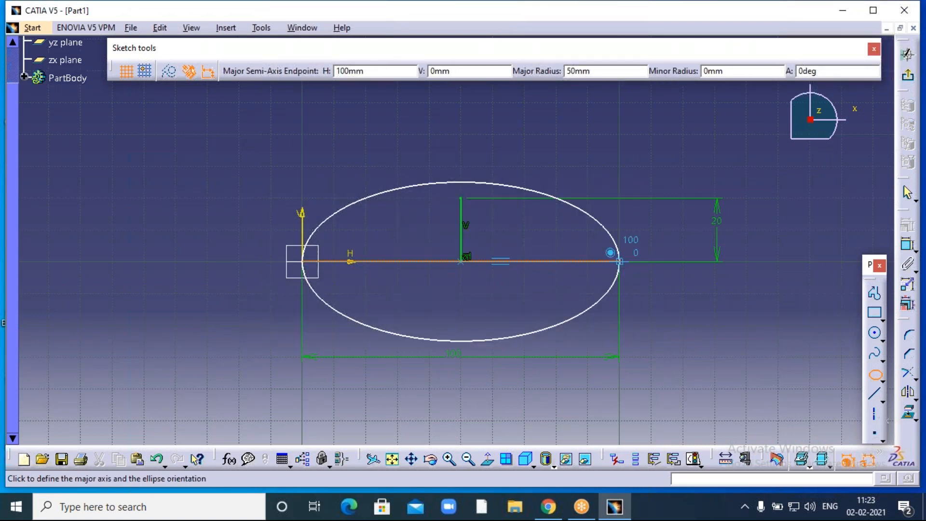
click(619, 260)
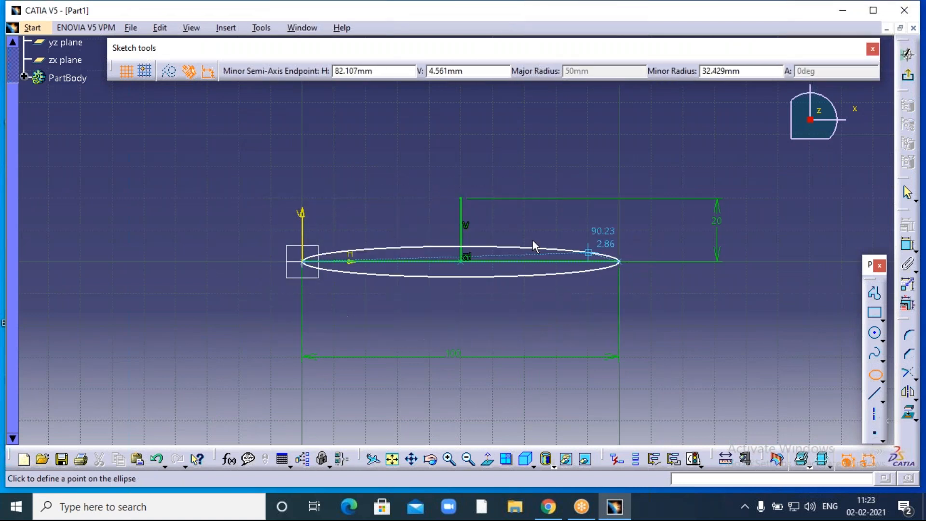
click(461, 198)
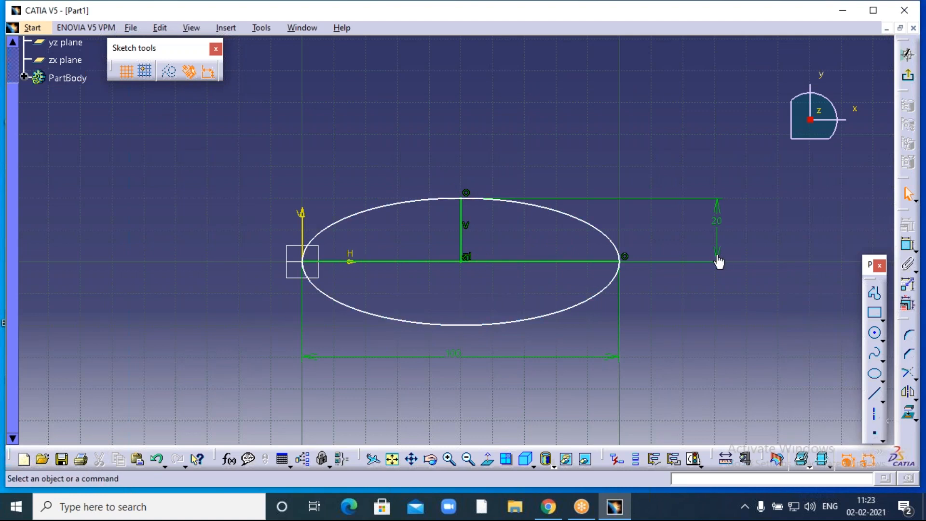
Delete the horizontal and vertical guide lines and the ellipse to clear the sketch.
click(521, 261)
key(Delete)
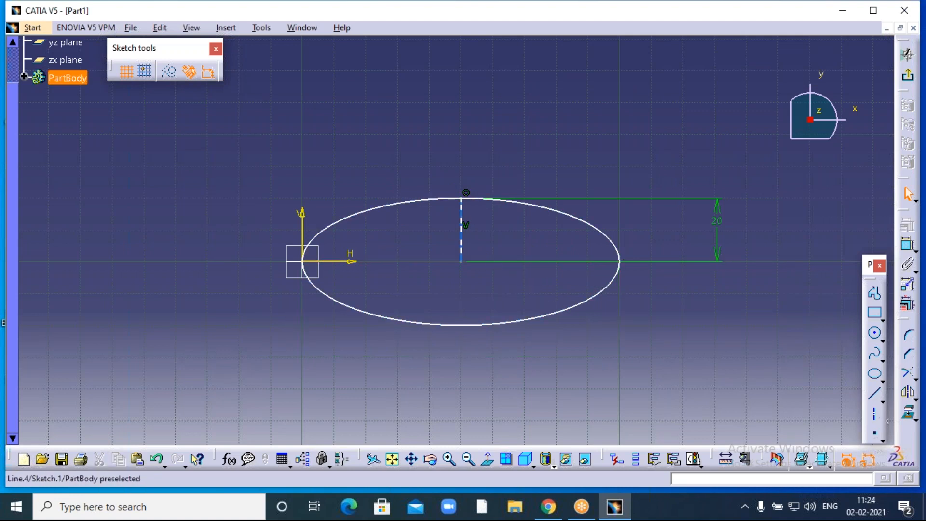
click(461, 241)
key(Delete)
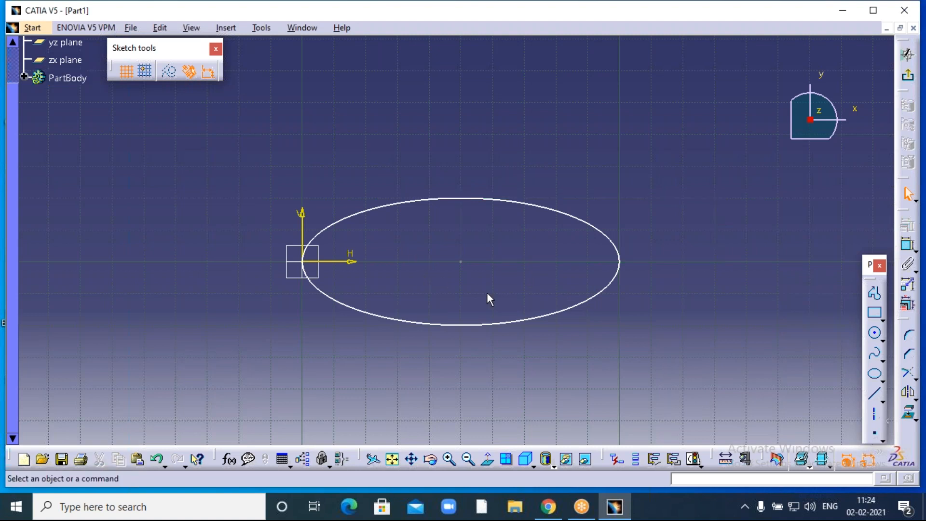
drag(446, 233, 489, 295)
key(Escape)
key(ctrl+y)
click(389, 202)
key(Delete)
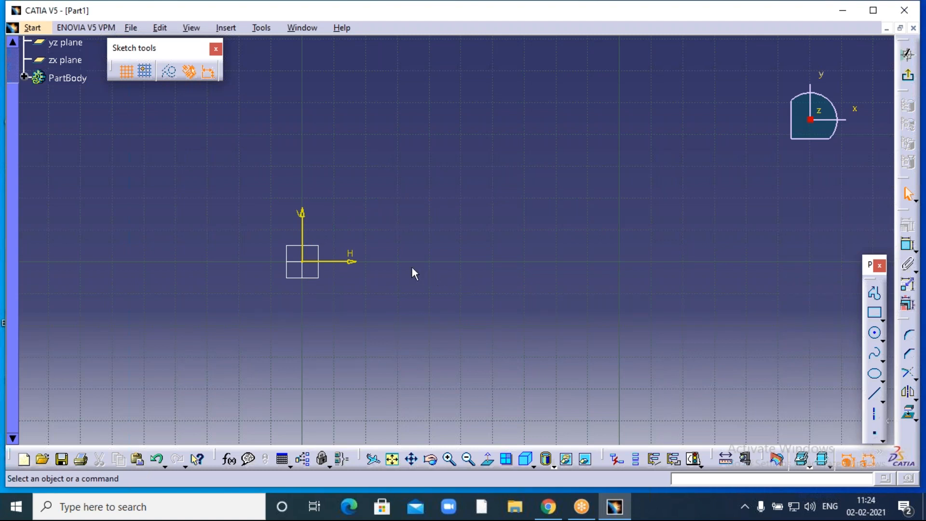
Draw a horizontal line about 97 mm long from the origin along the H axis with the Line tool.
mouse_move(450, 240)
middle_down()
mouse_move(400, 275)
mouse_move(558, 271)
mouse_move(478, 261)
middle_up()
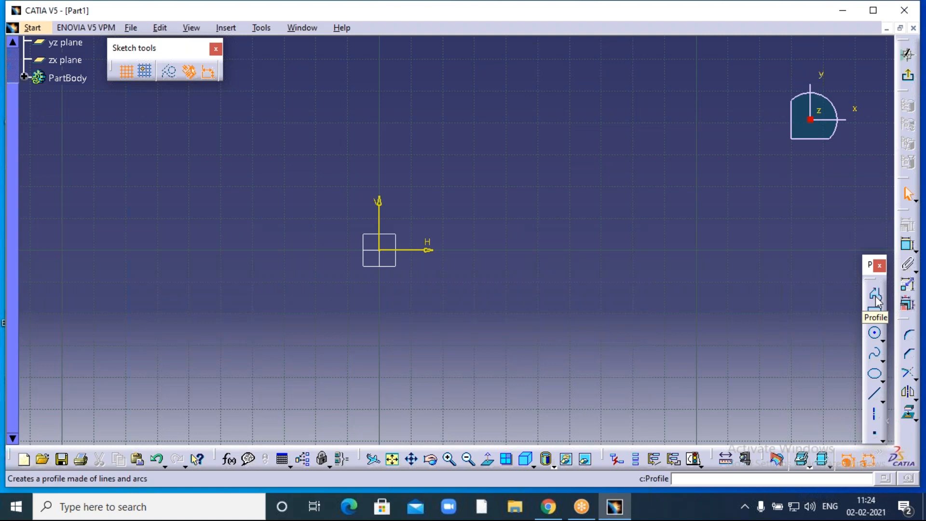
click(875, 396)
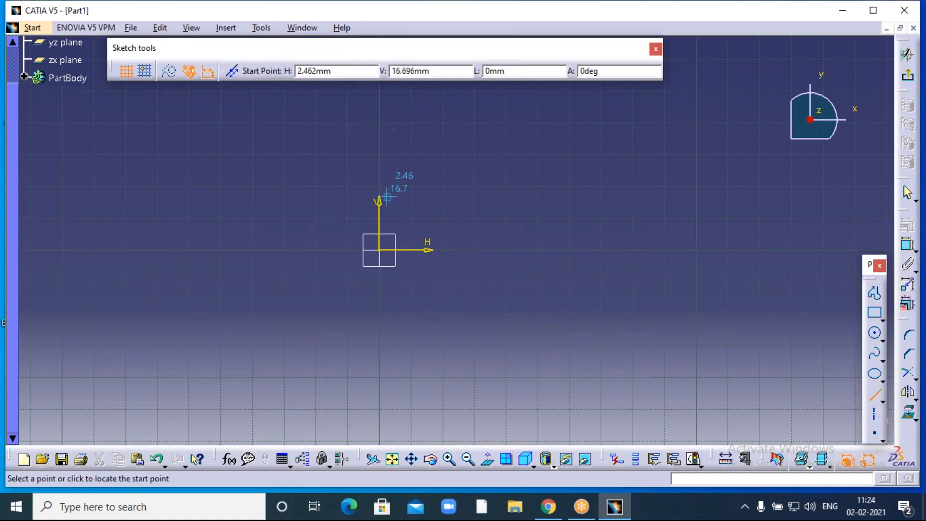
click(380, 251)
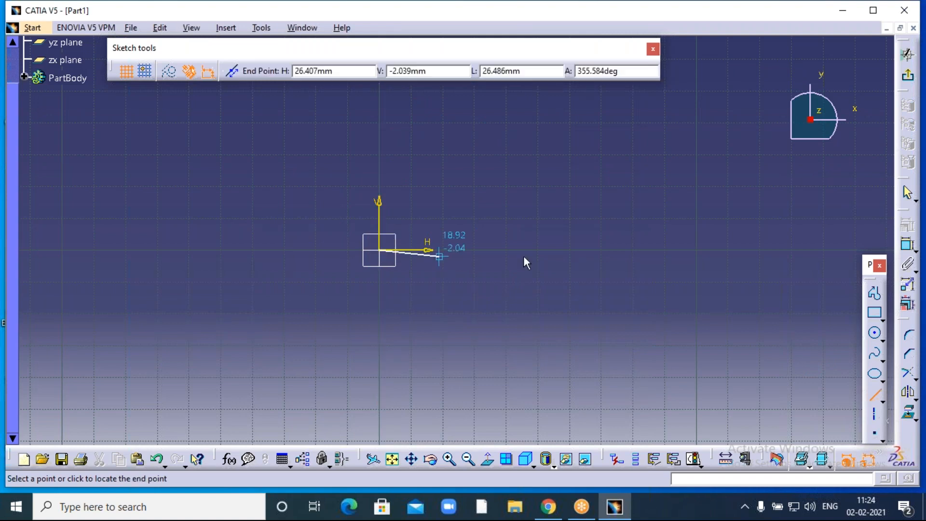
click(685, 250)
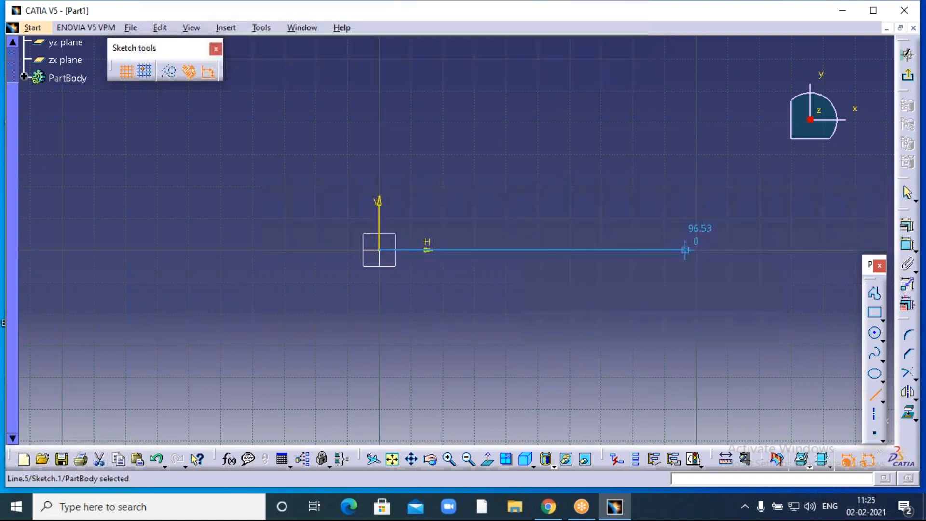
click(606, 170)
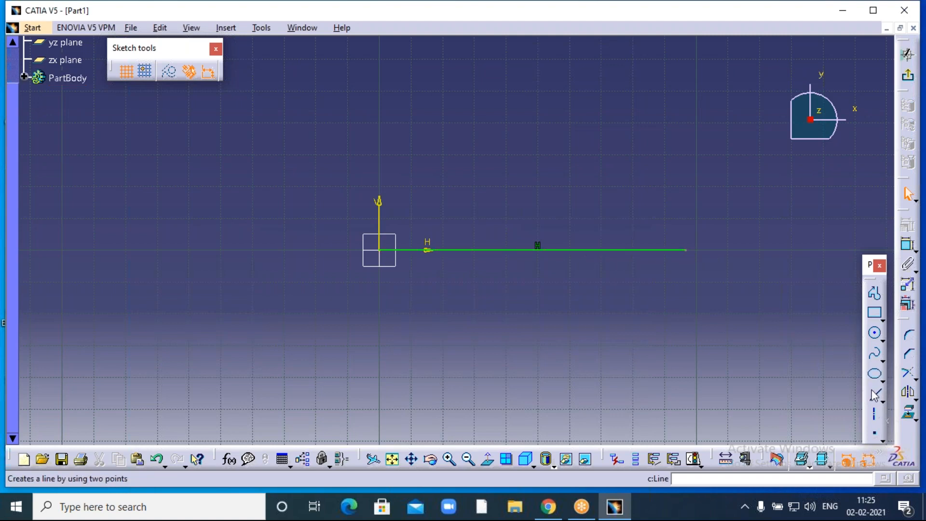
Dimension the new horizontal line's length below it and set it to 100 mm.
click(908, 245)
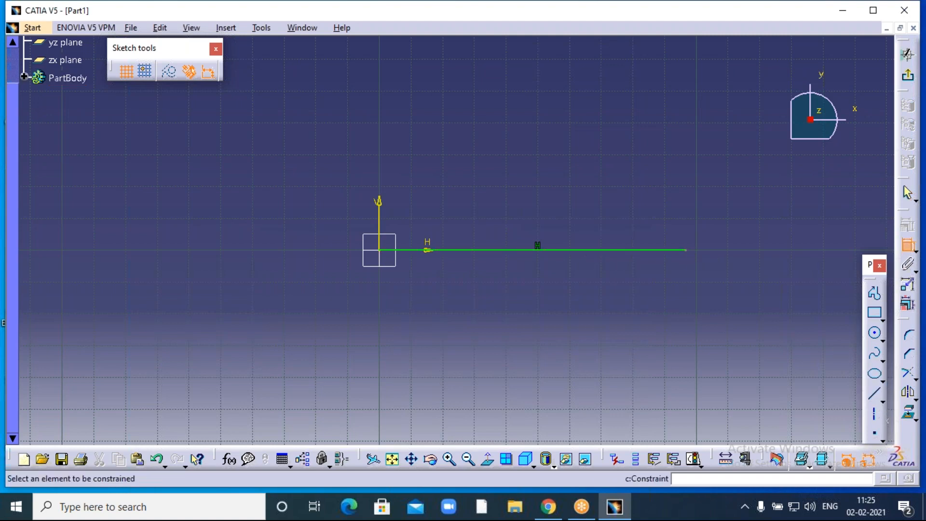
click(531, 249)
click(521, 300)
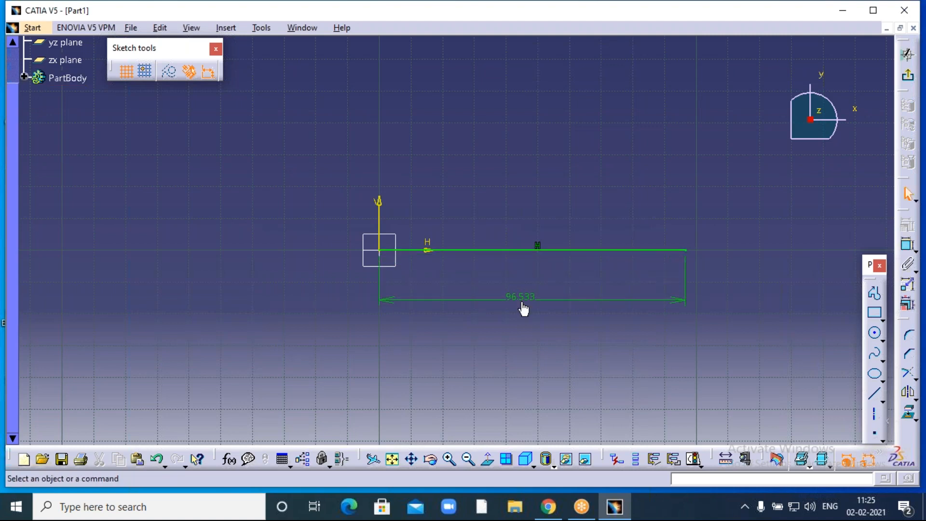
click(524, 301)
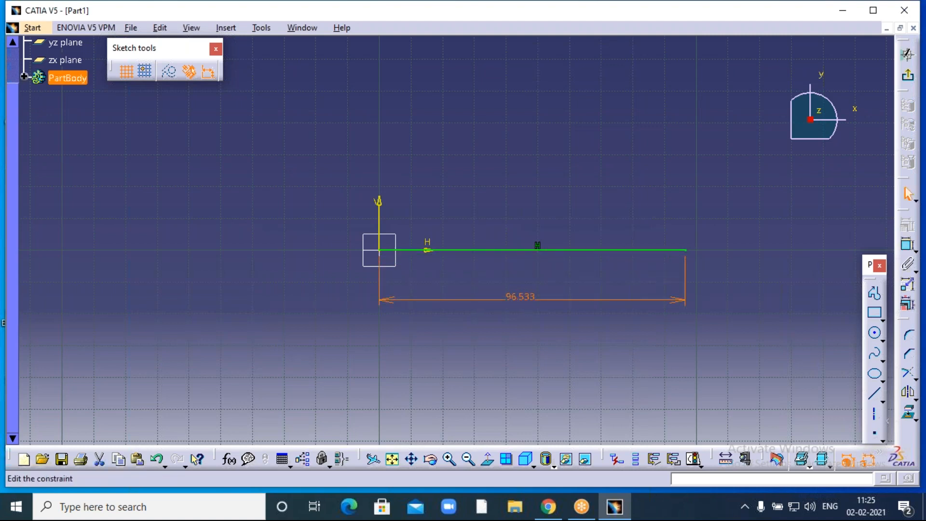
double_click(524, 302)
text(1)
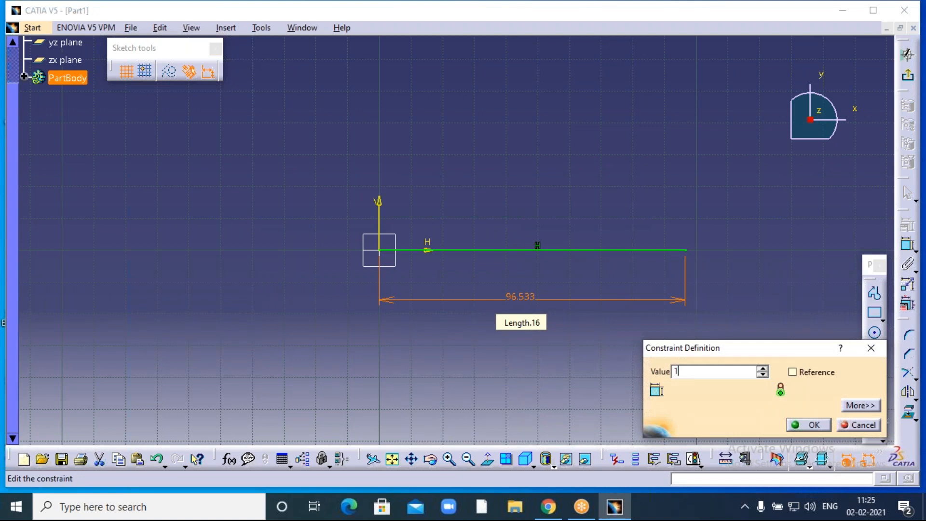
text(00mm)
click(814, 425)
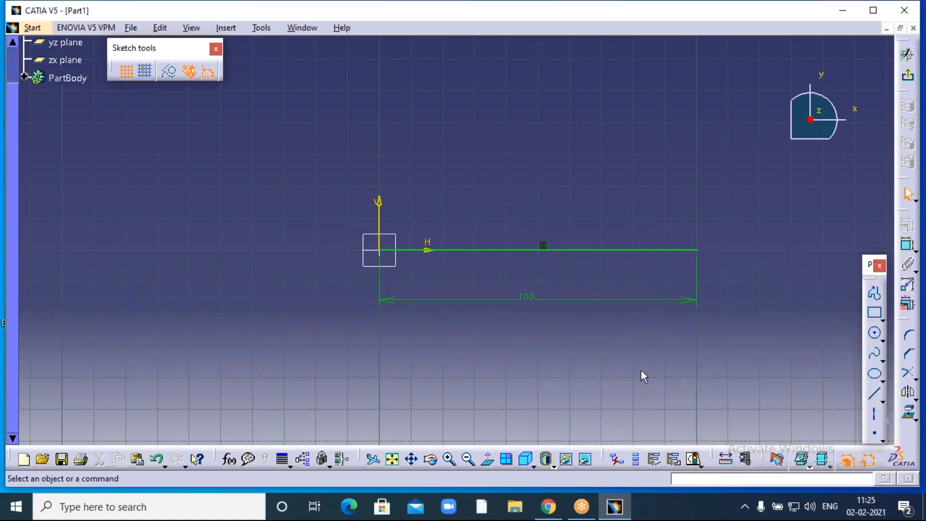
Draw a separate vertical line above the middle of the 100 mm line, leaving a gap between the two.
click(874, 394)
click(537, 106)
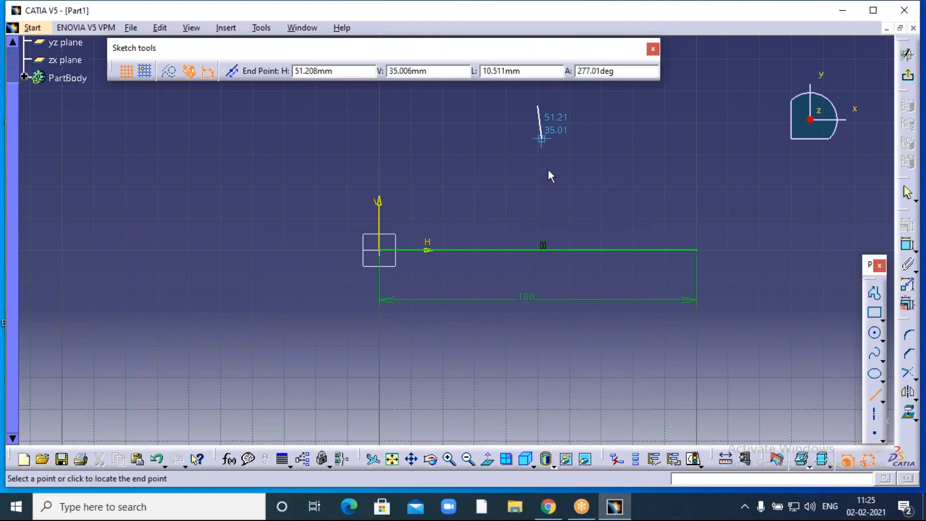
click(535, 214)
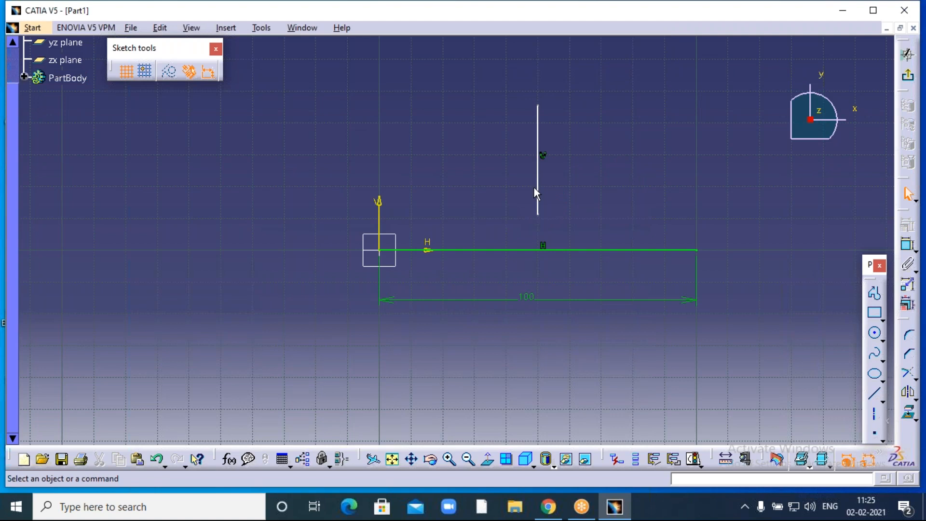
Dimension the vertical line's length beside it and set it to 40 mm.
click(908, 244)
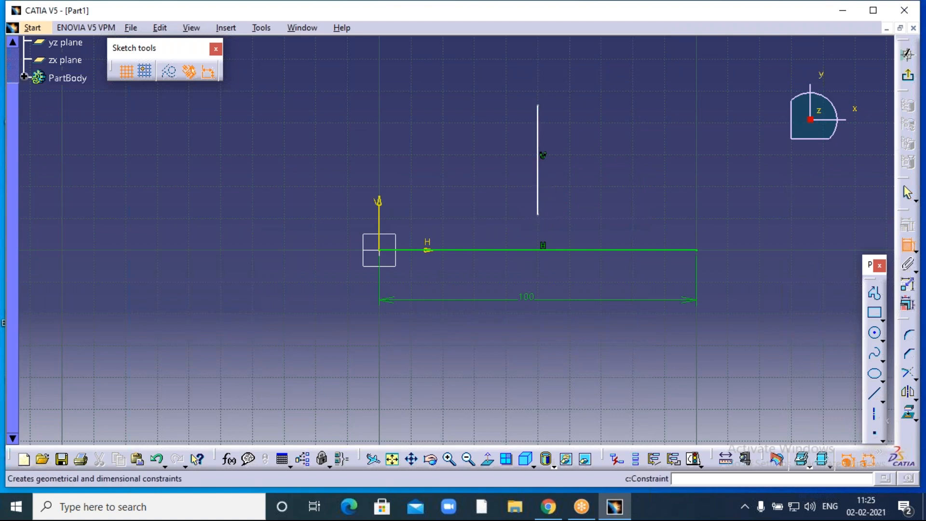
click(538, 154)
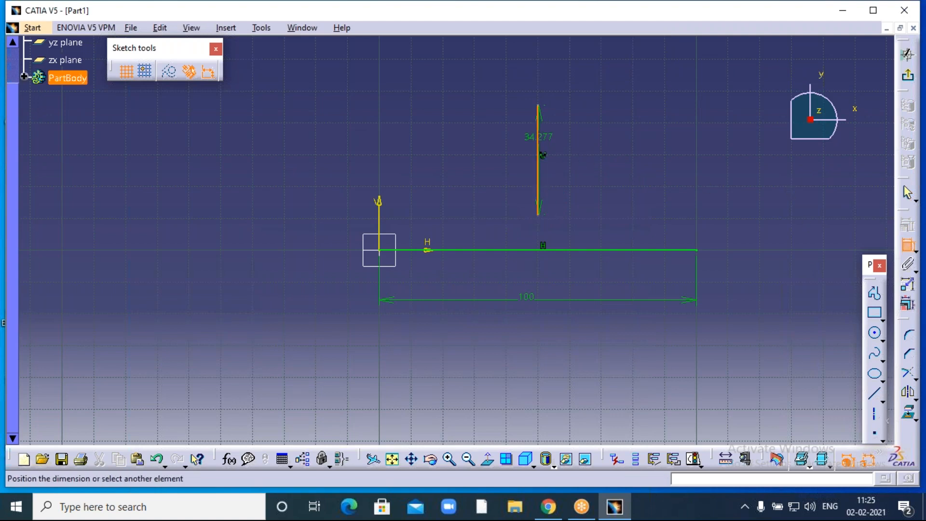
click(583, 158)
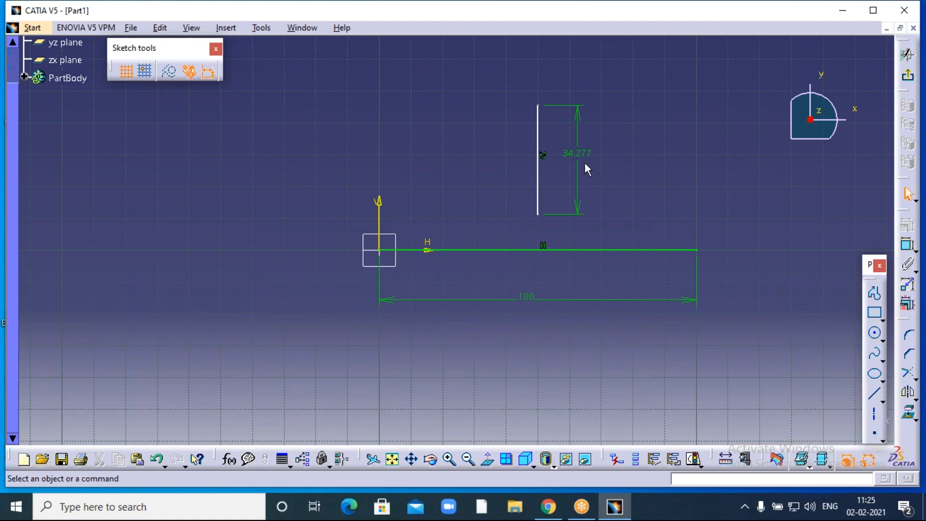
double_click(542, 154)
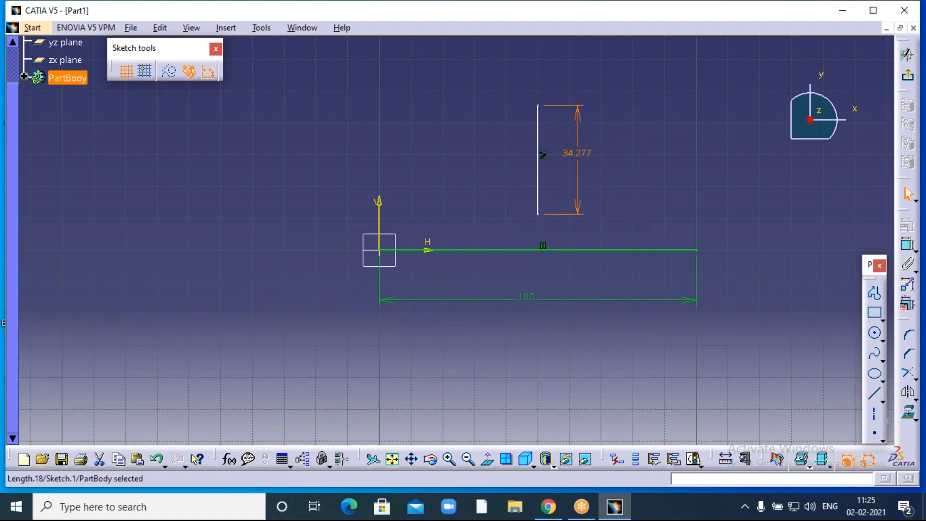
text(40)
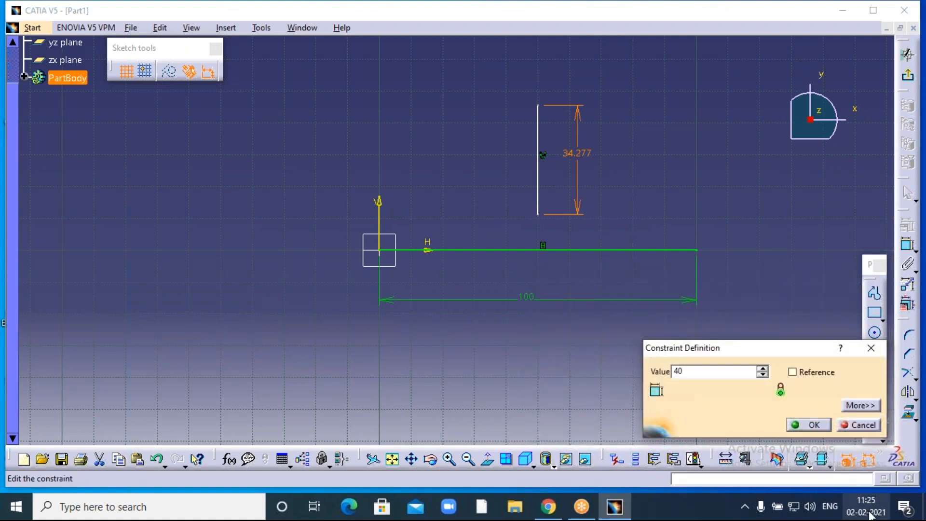
click(810, 424)
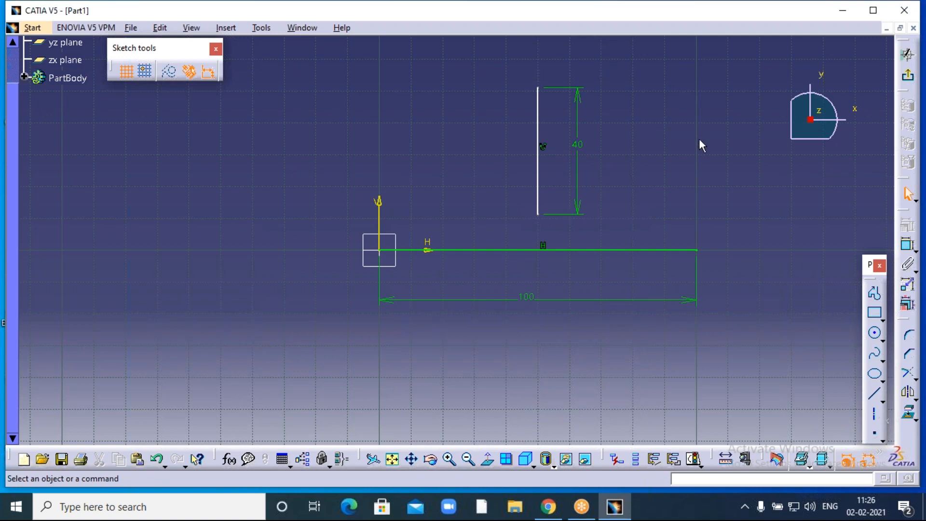
Delete the horizontal and vertical lines together with their dimensions to empty the sketch.
mouse_move(331, 48)
mouse_down()
mouse_move(593, 249)
mouse_move(747, 331)
mouse_move(750, 344)
mouse_up()
key(Delete)
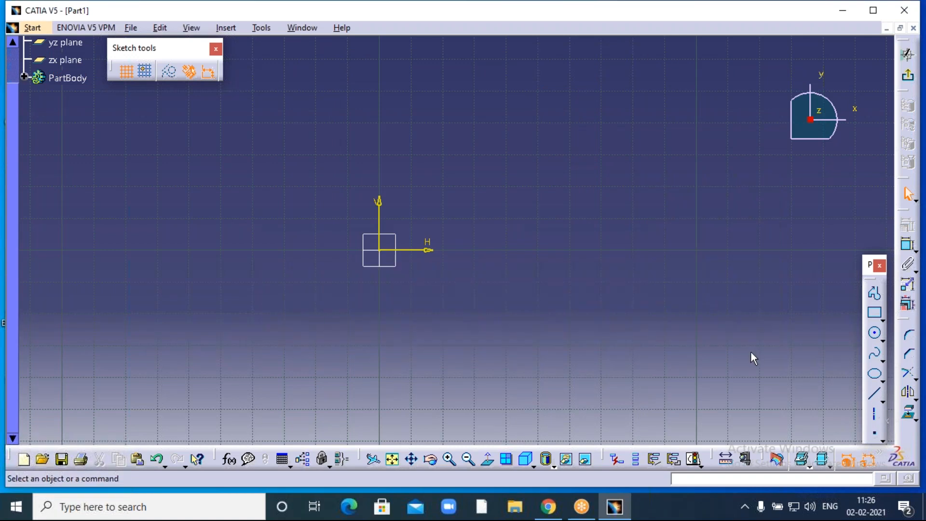
Draw a horizontal infinite line through the origin along the H axis with the Infinite Line tool.
click(878, 396)
click(881, 402)
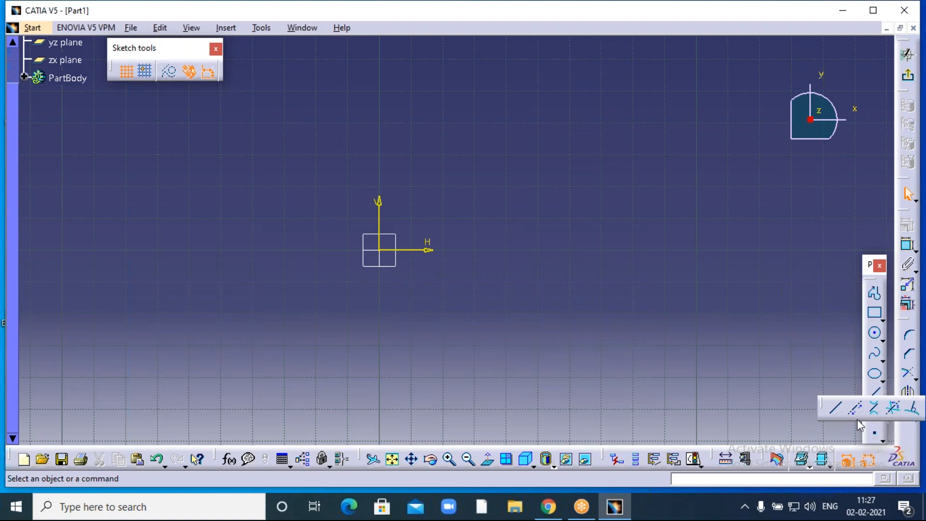
click(855, 410)
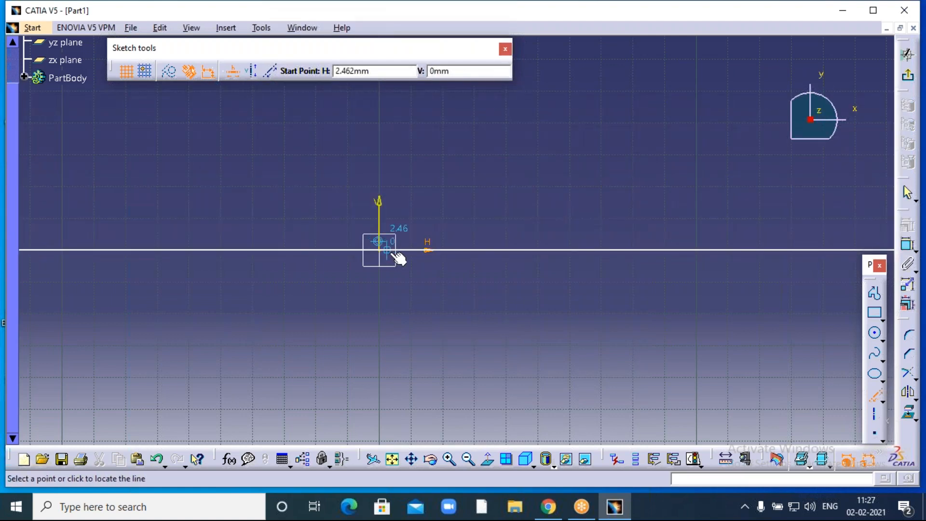
click(448, 248)
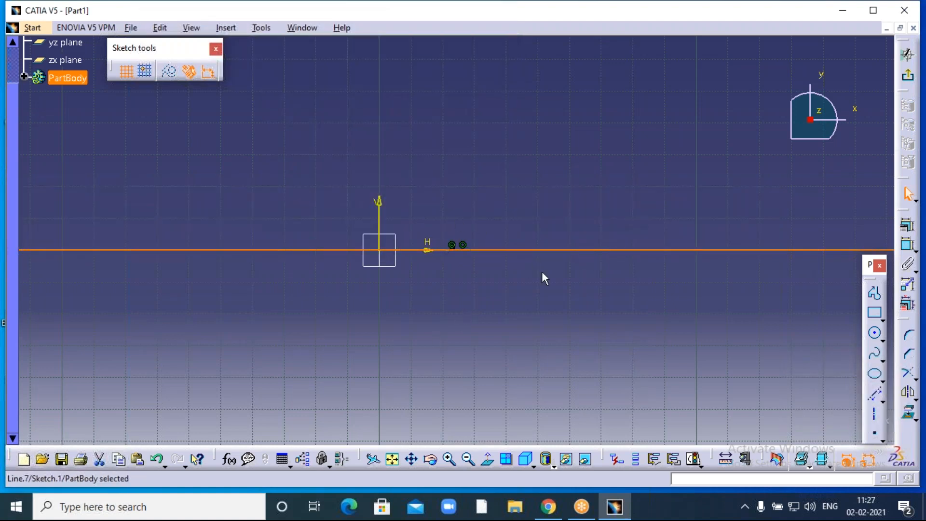
click(506, 351)
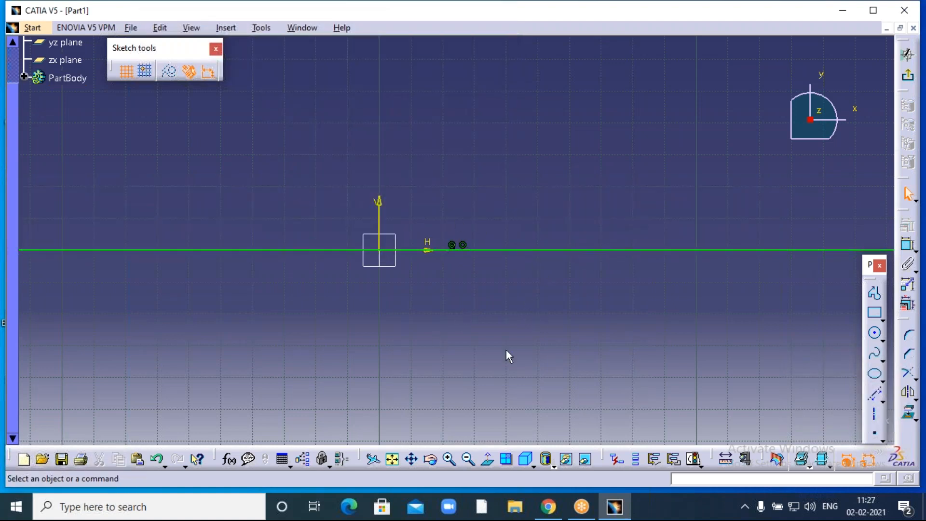
Examine how far the infinite horizontal line extends at smaller and larger view scales.
click(469, 459)
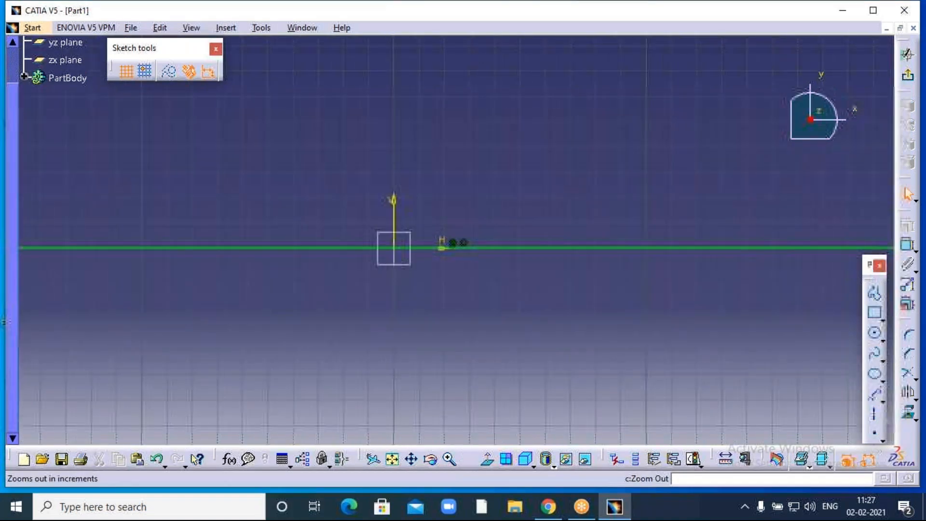
click(468, 459)
click(468, 459)
click(468, 459)
click(468, 459)
click(468, 459)
click(469, 459)
click(468, 459)
click(468, 459)
click(468, 459)
click(468, 459)
click(468, 459)
click(468, 459)
click(466, 460)
click(466, 460)
click(465, 460)
click(466, 461)
click(449, 459)
click(449, 459)
click(450, 458)
click(449, 459)
click(450, 459)
click(450, 459)
click(450, 458)
click(450, 459)
click(449, 459)
click(449, 459)
click(450, 459)
click(450, 459)
click(450, 459)
click(449, 459)
click(450, 459)
click(450, 459)
click(449, 459)
click(449, 459)
middle_click(405, 320)
middle_drag(450, 240, 528, 235)
Draw a vertical infinite line through the origin along the V axis, using the vertical line option.
click(876, 395)
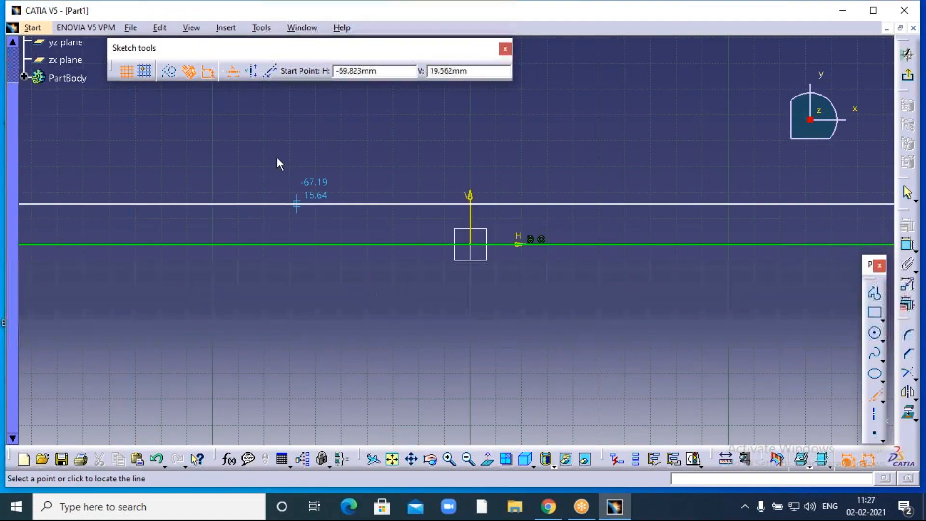
click(252, 73)
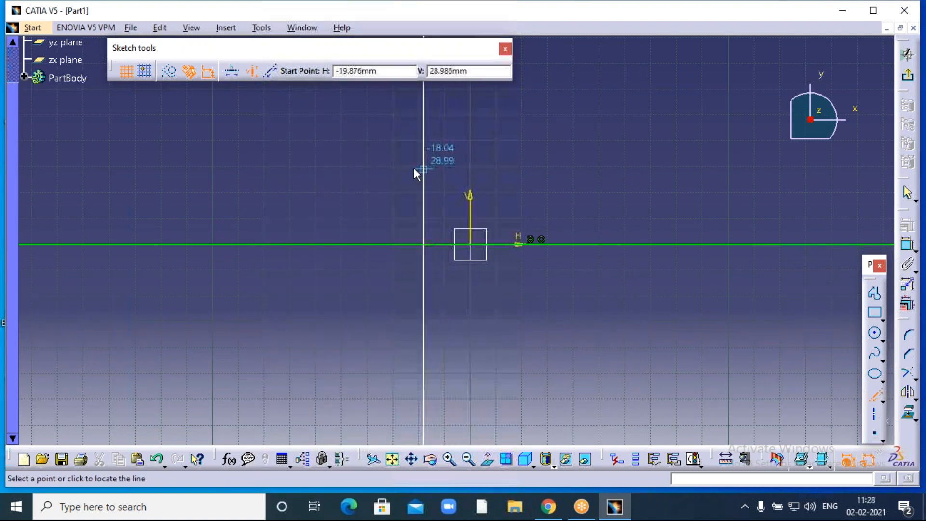
click(470, 161)
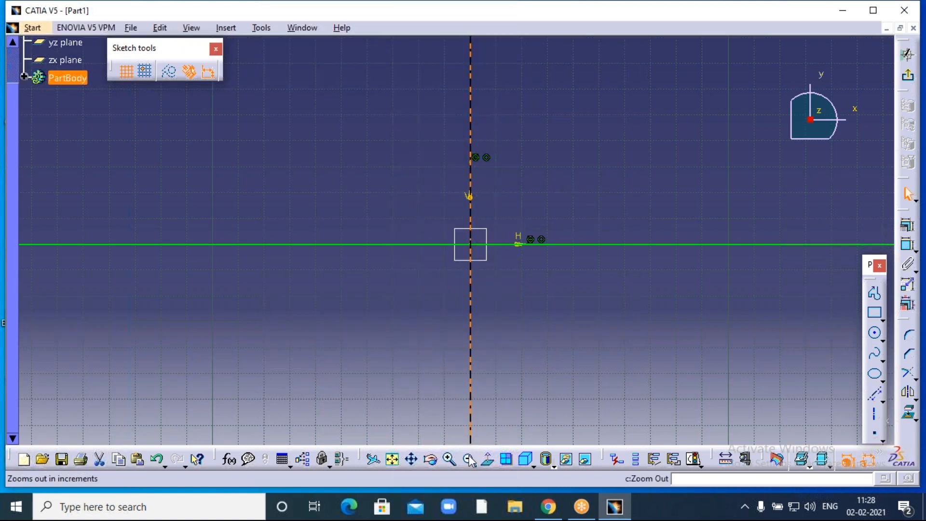
click(591, 328)
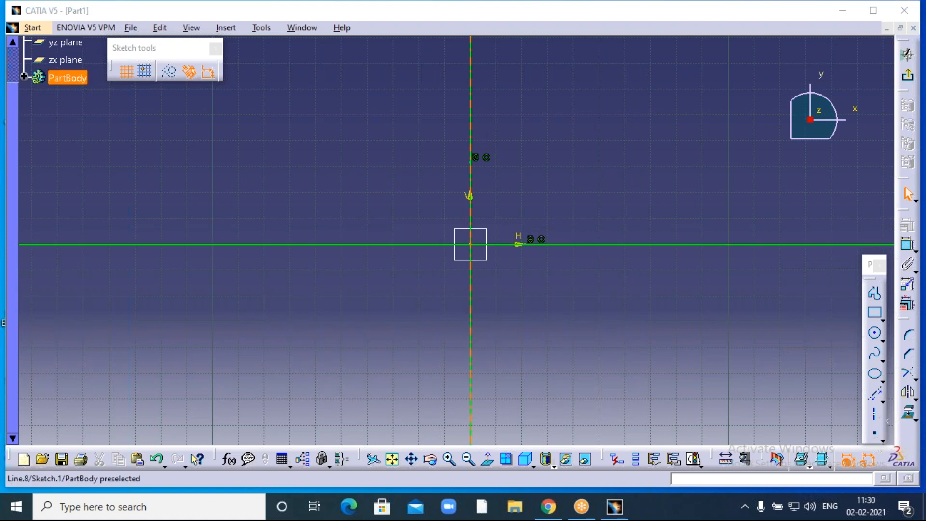
Start an infinite line through two points with its start point at H 0 mm and V 0 mm.
click(876, 395)
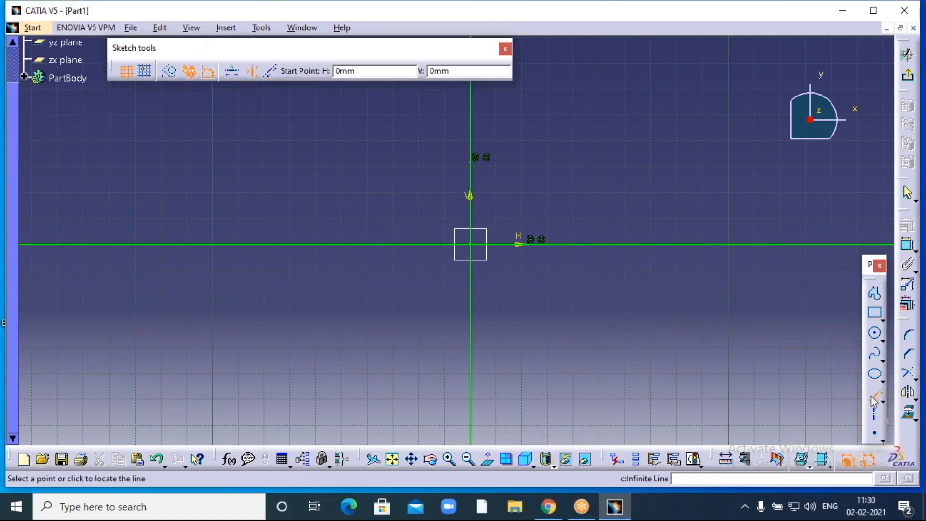
click(272, 72)
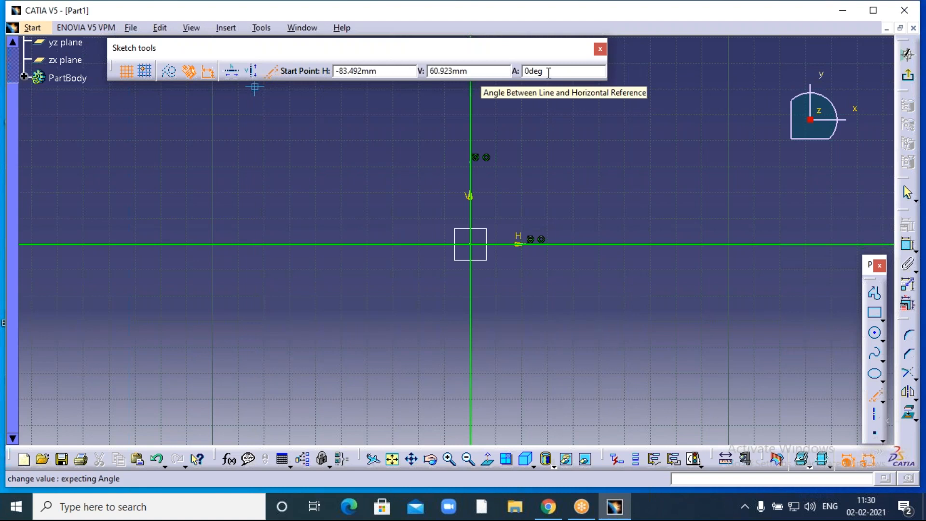
drag(547, 72, 521, 79)
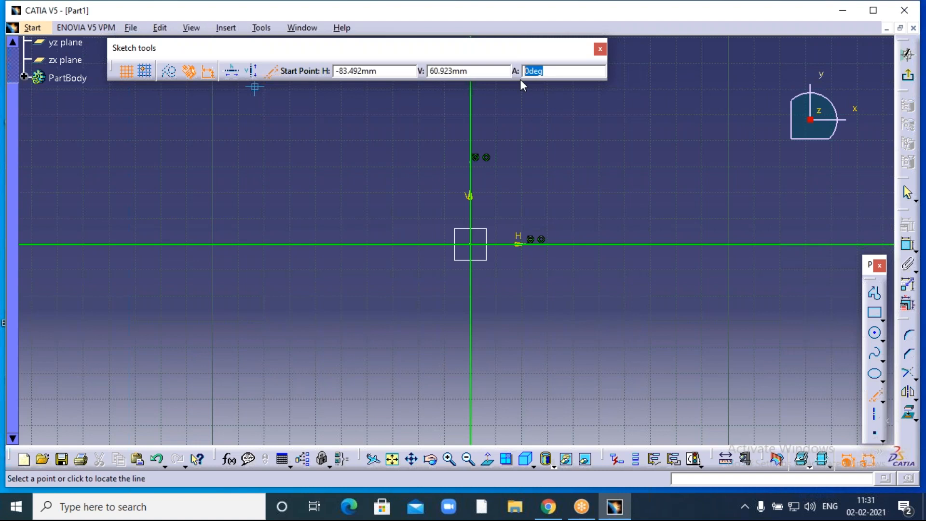
text(60)
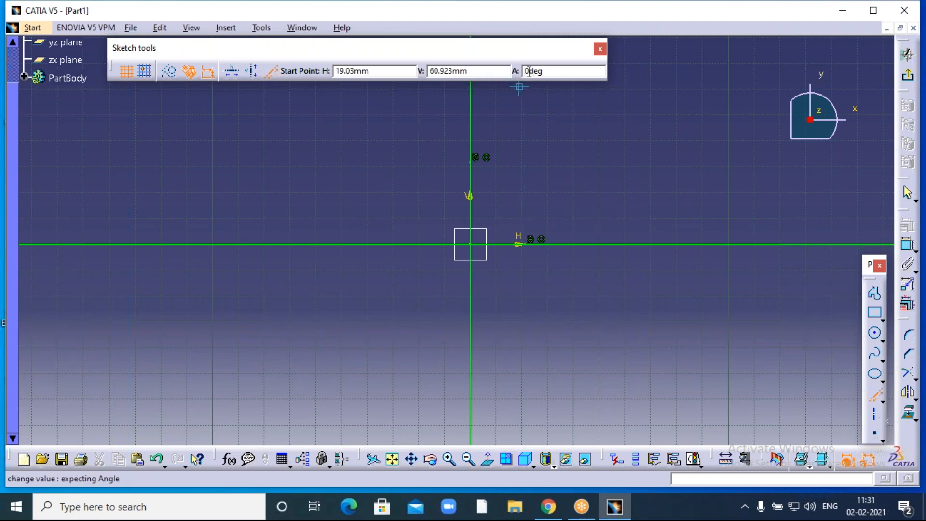
drag(369, 73, 330, 82)
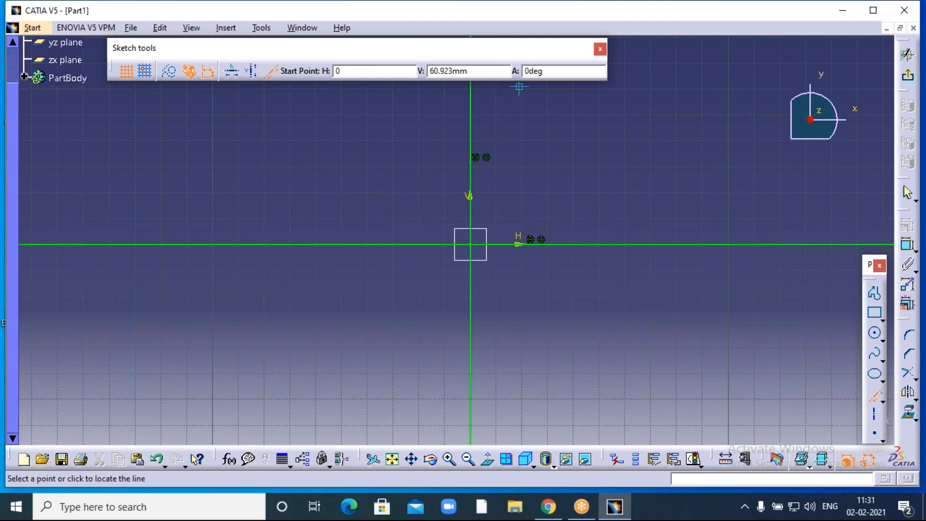
drag(375, 73, 325, 69)
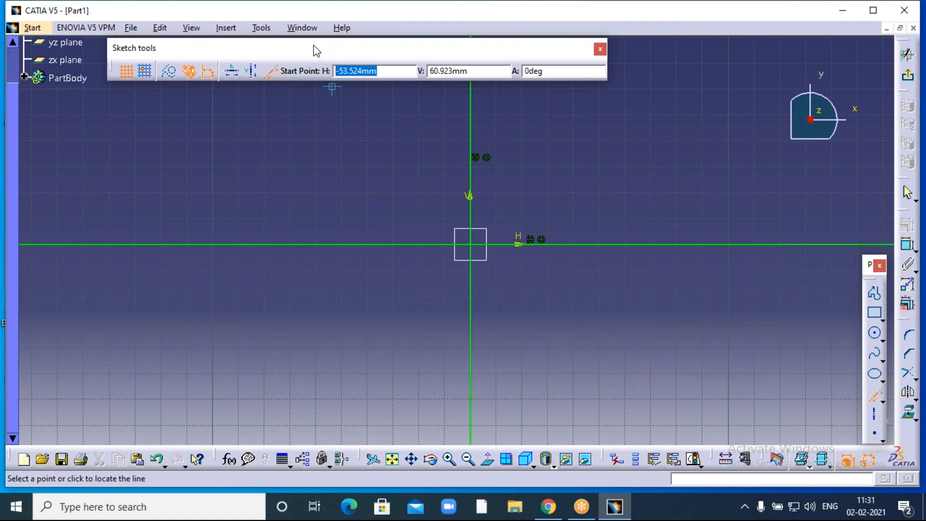
text(0)
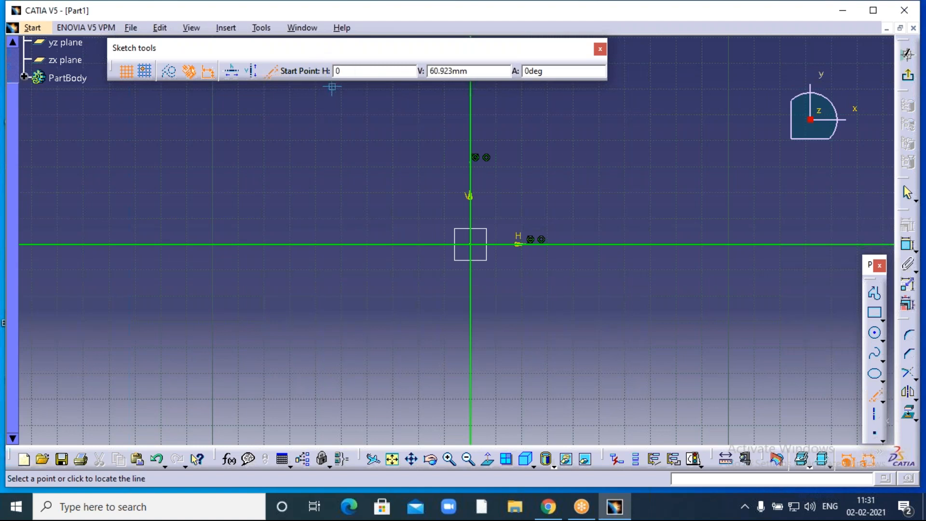
click(458, 71)
drag(458, 71, 429, 71)
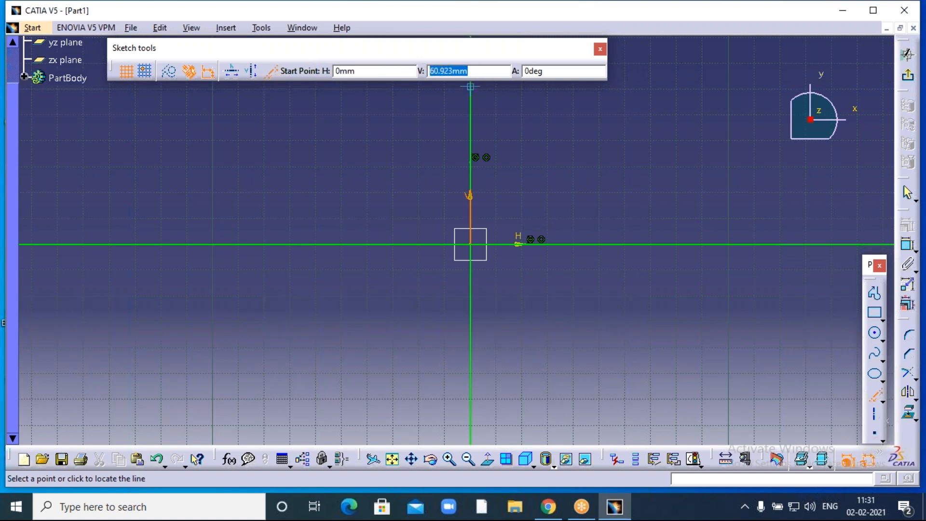
text(0)
key(Return)
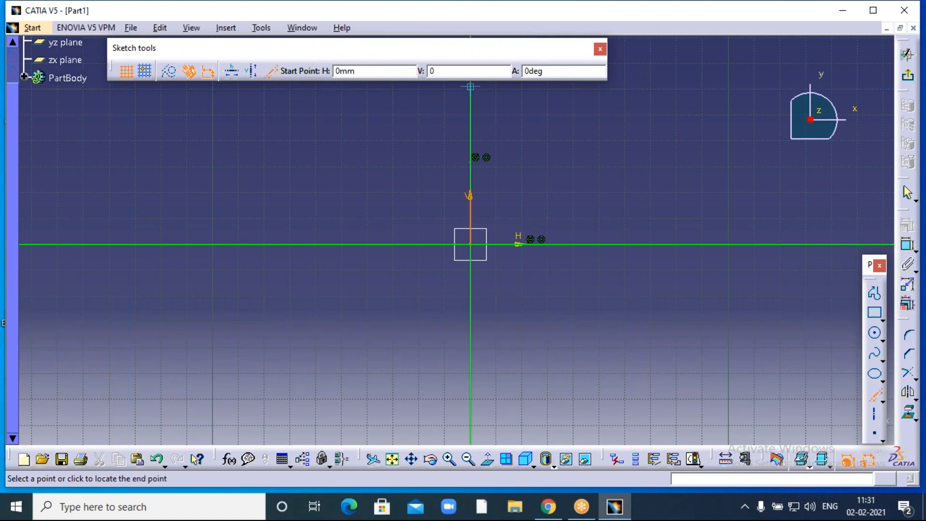
Try giving the infinite line through the origin an angle of 60 degrees, and leave the command.
drag(542, 71, 519, 77)
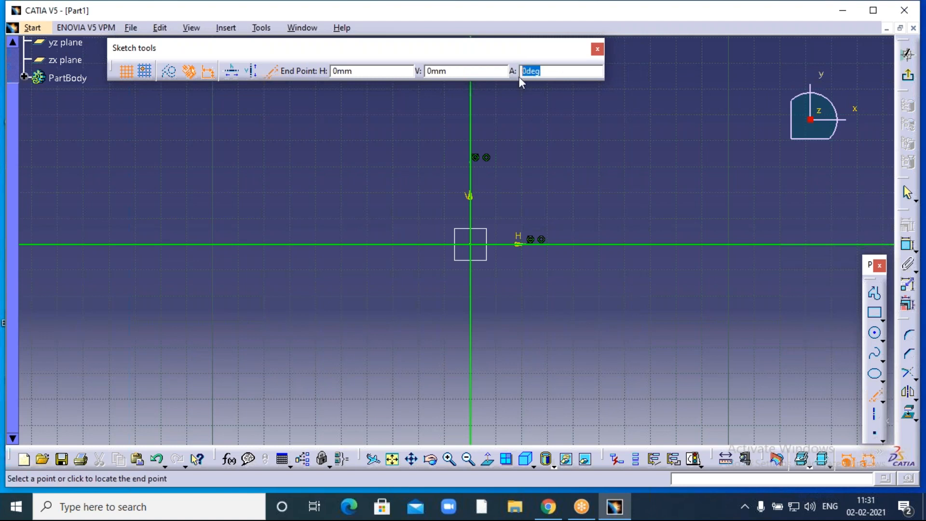
text(60)
click(567, 71)
key(Return)
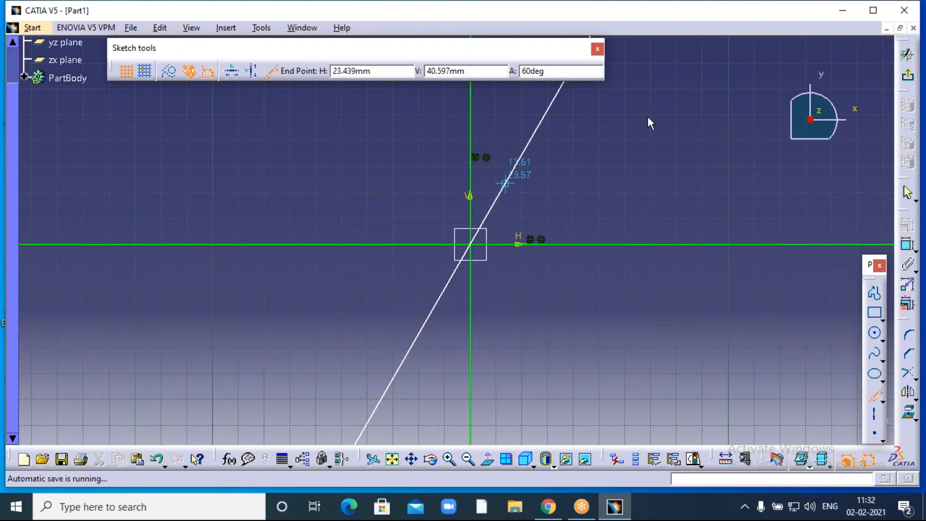
key(Escape)
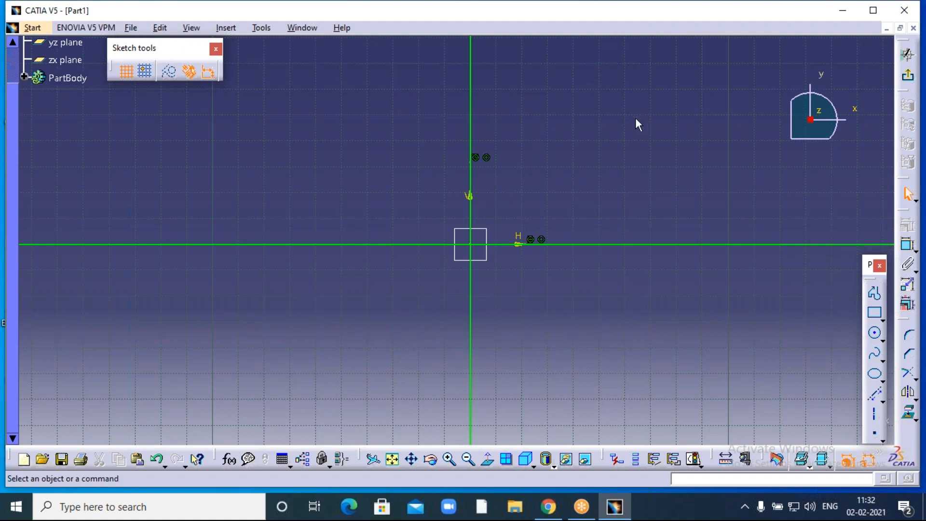
Start an infinite line through two points with its start point at H 100 mm and V 100 mm.
click(873, 397)
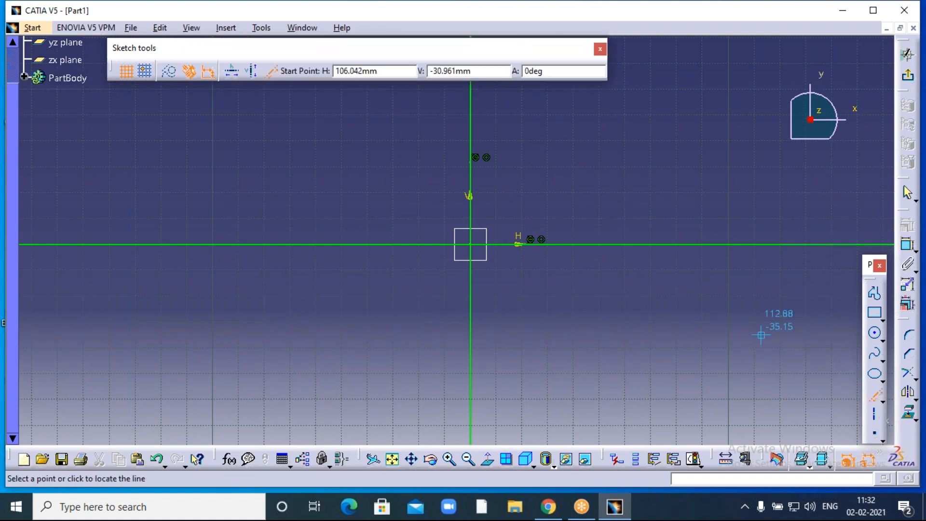
click(329, 65)
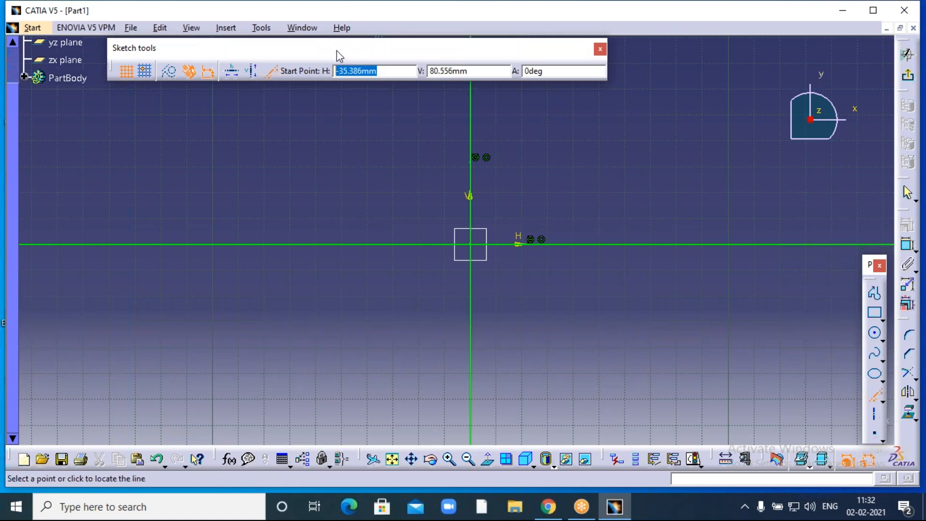
text(1)
text(0)
drag(381, 71, 322, 71)
text(1)
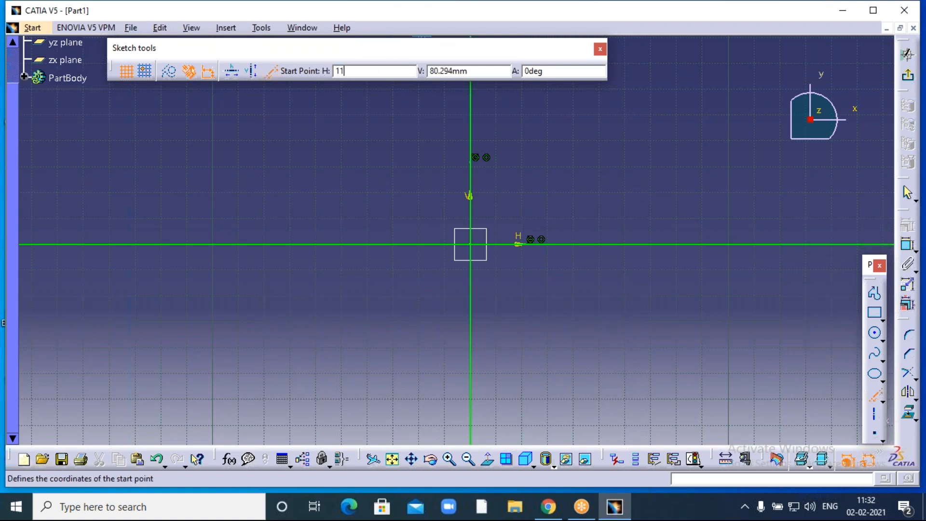
text(0)
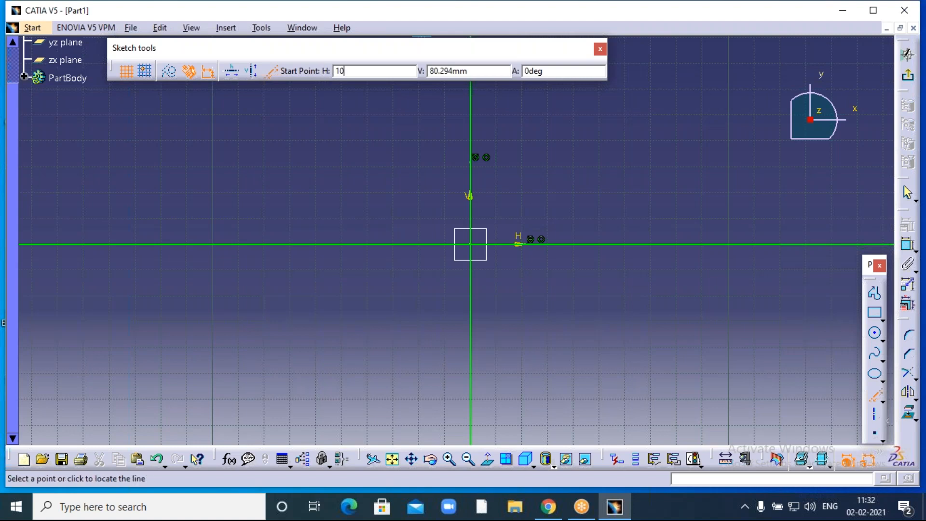
text(0)
drag(472, 72, 421, 72)
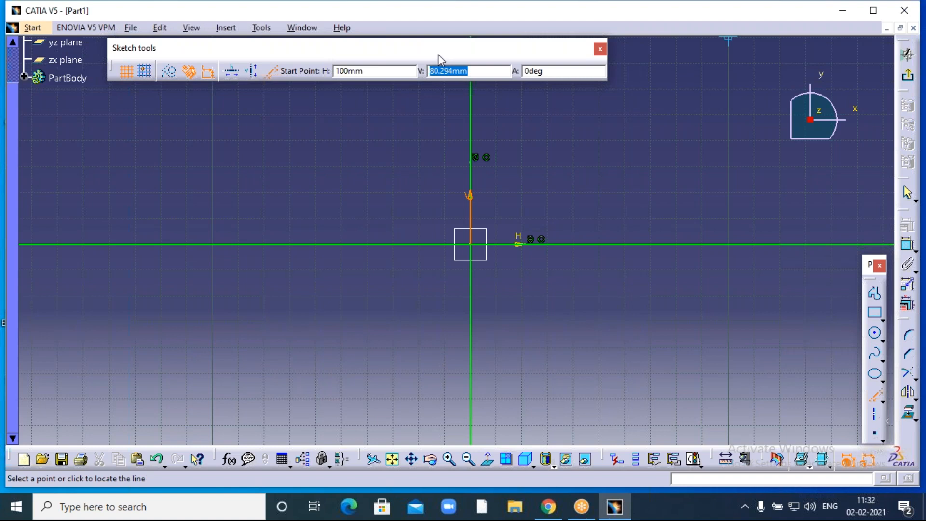
text(100)
click(550, 71)
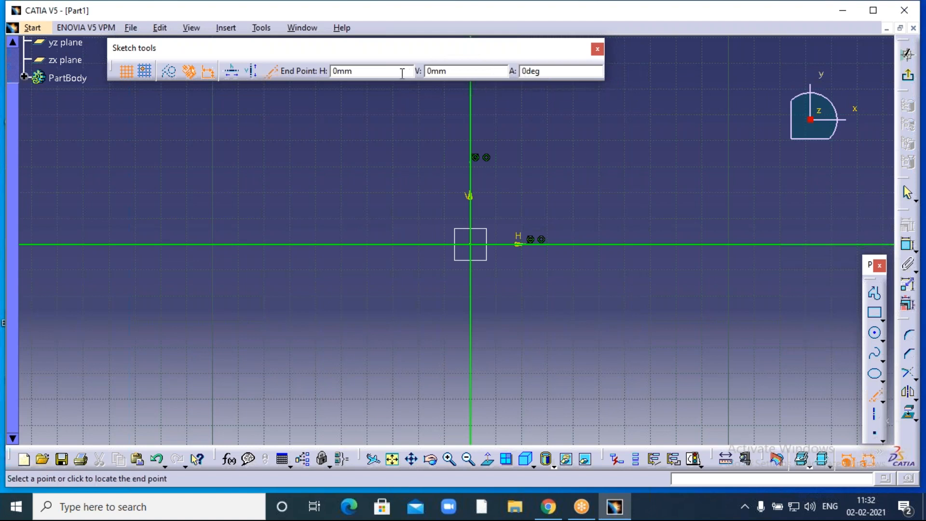
Try an end point at H 100 mm for the infinite line, and delete the line.
double_click(363, 70)
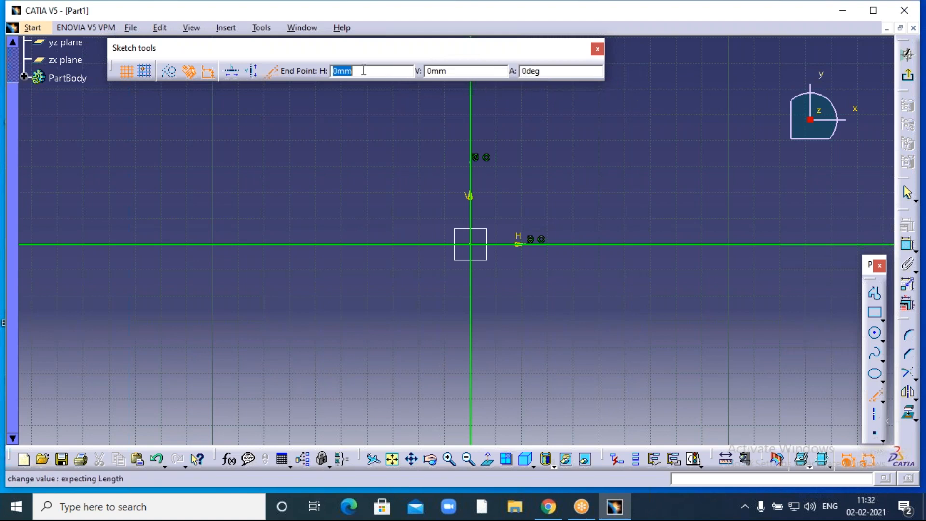
text(100)
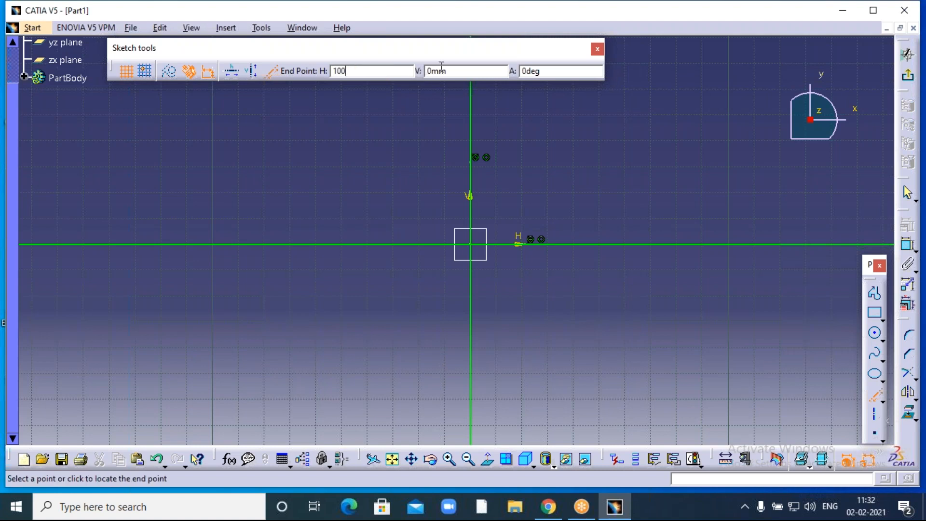
key(Return)
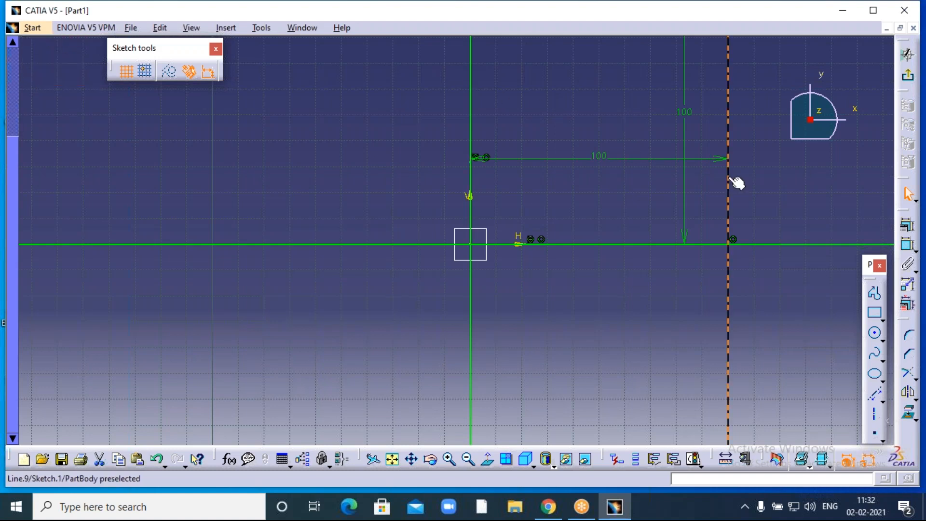
key(Delete)
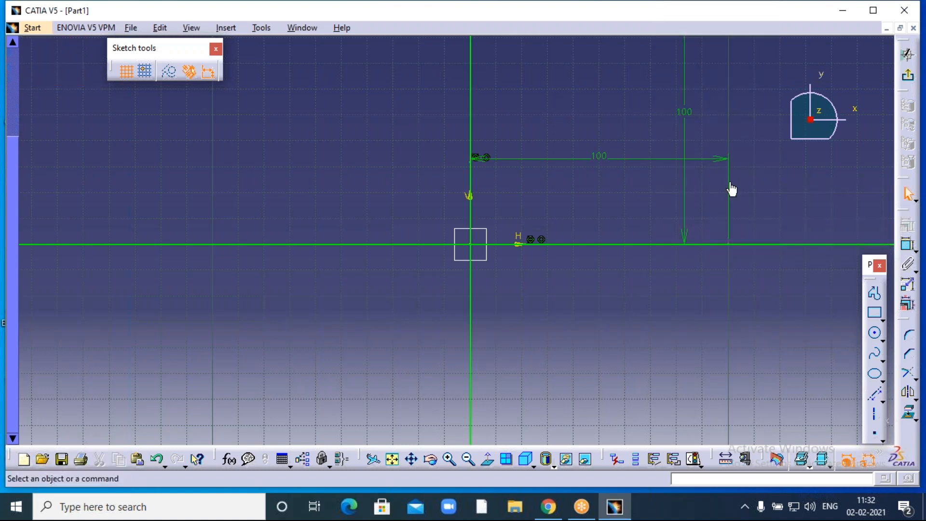
Begin a new infinite line through two points, with the start point at H 100 mm and V 100 mm.
click(876, 398)
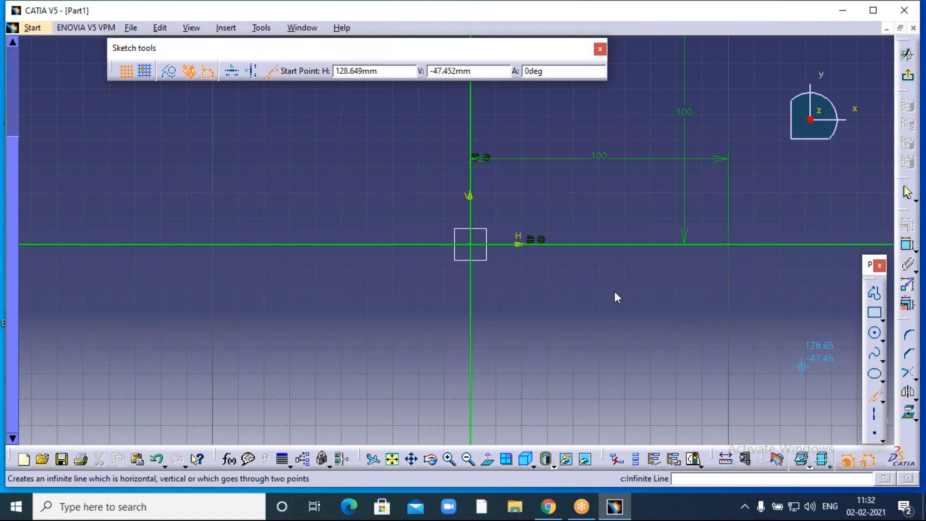
click(347, 71)
drag(347, 71, 333, 70)
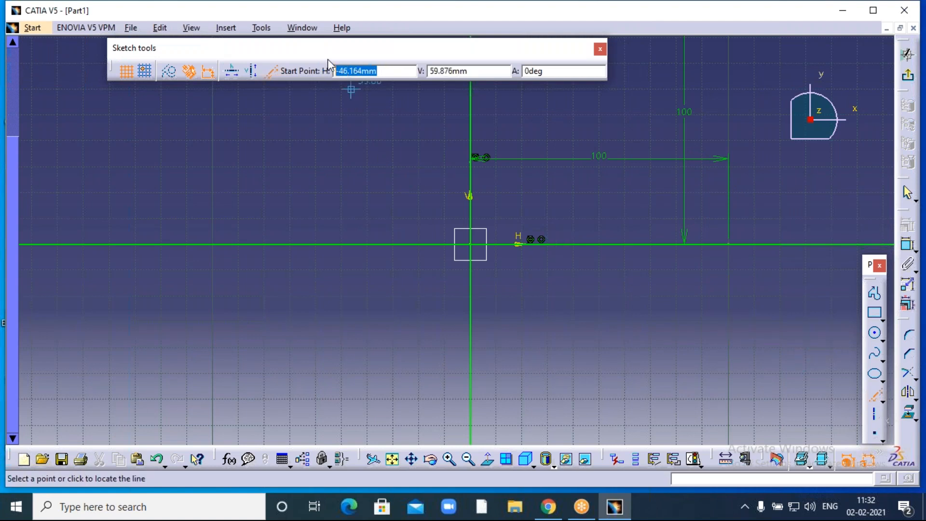
text(100)
click(469, 71)
drag(467, 71, 429, 72)
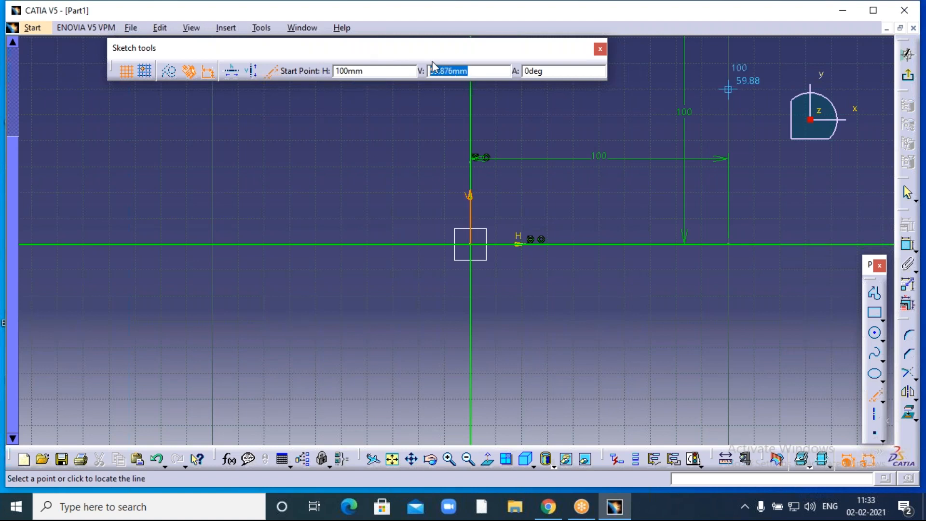
text(100)
click(552, 71)
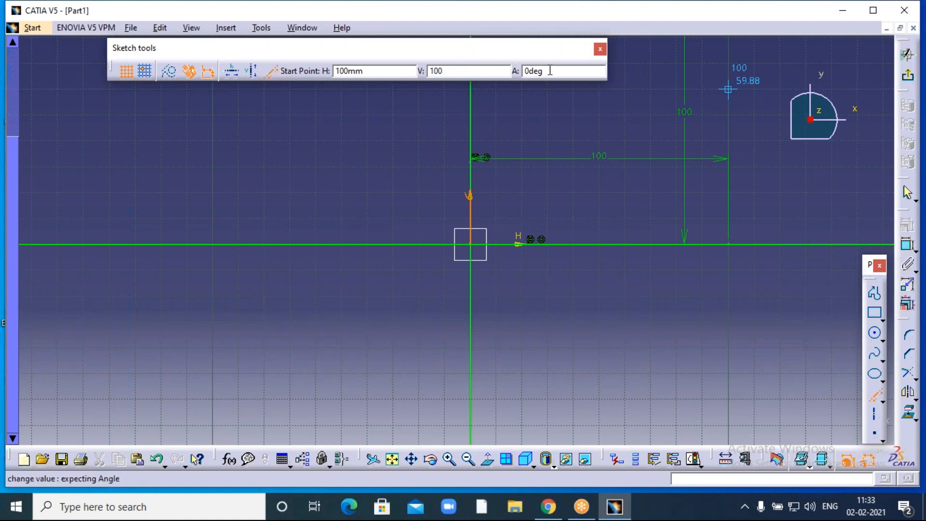
Complete the infinite line with its end point at V 100 mm, and deselect it.
click(450, 71)
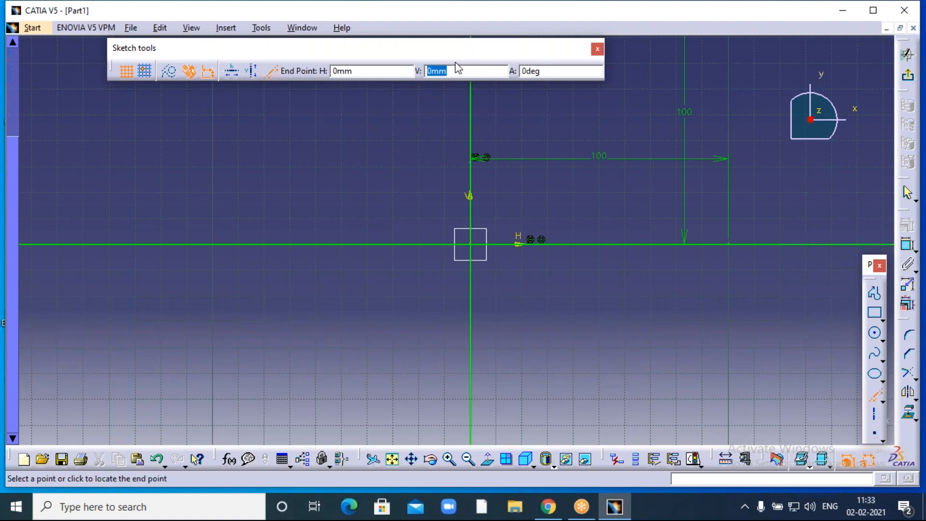
text(100)
key(Return)
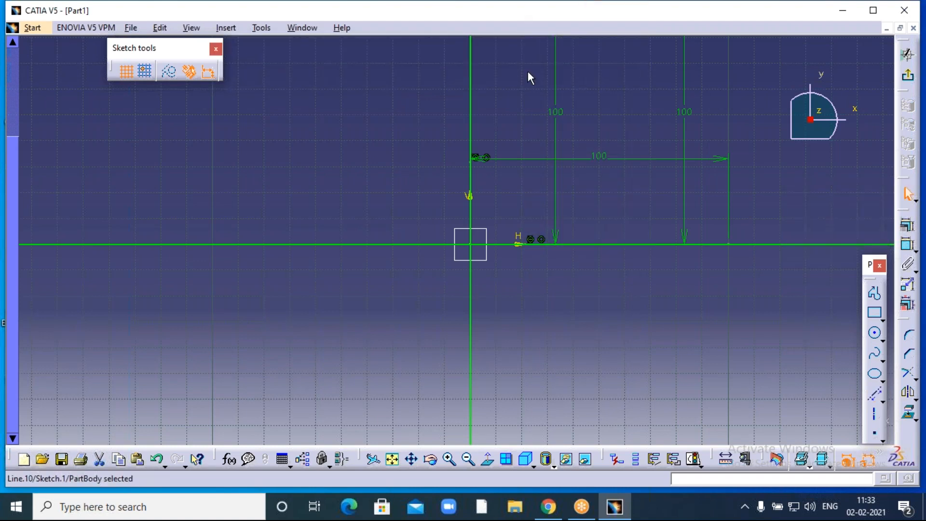
key(Escape)
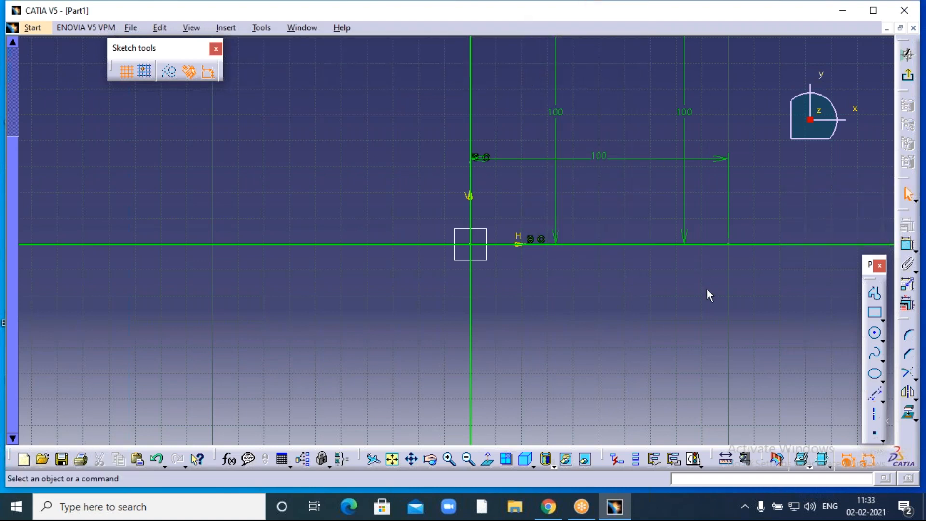
Start another infinite line through two points with its start point at H 100 mm and V 100 mm.
click(874, 392)
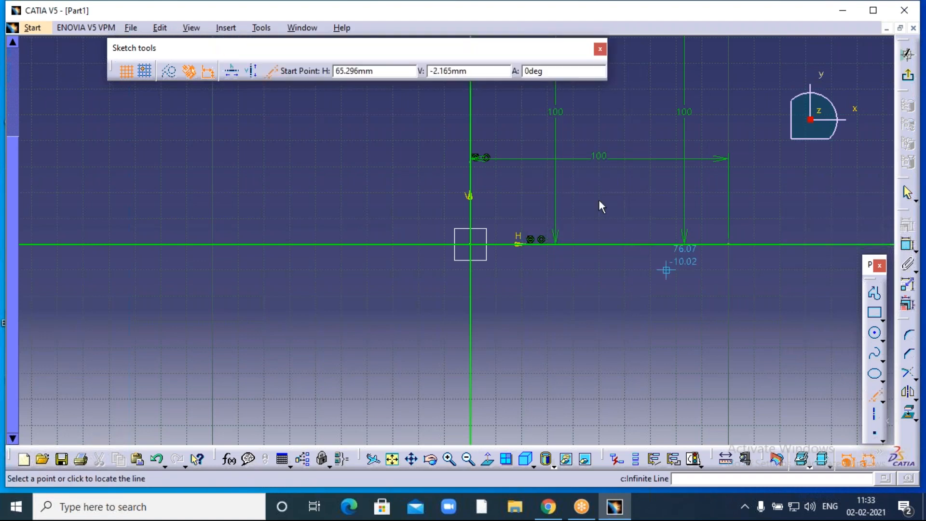
drag(387, 71, 328, 71)
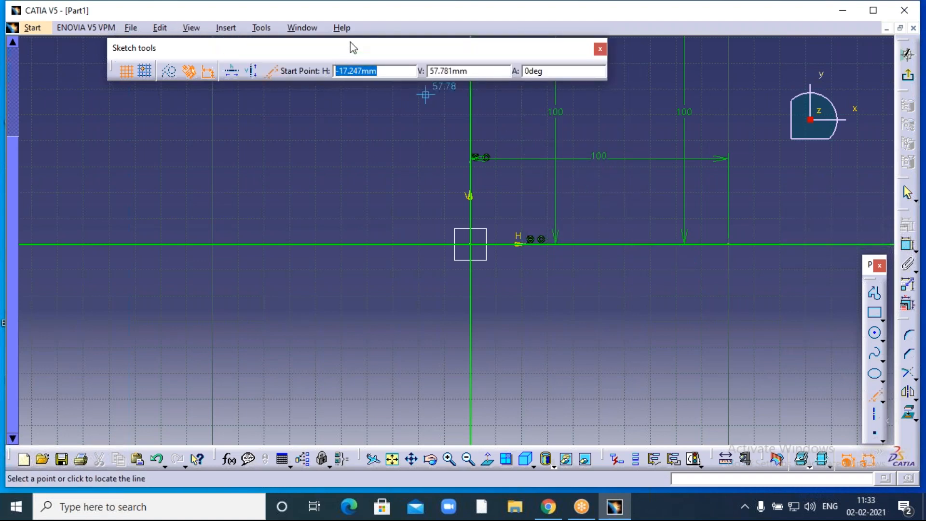
text(100)
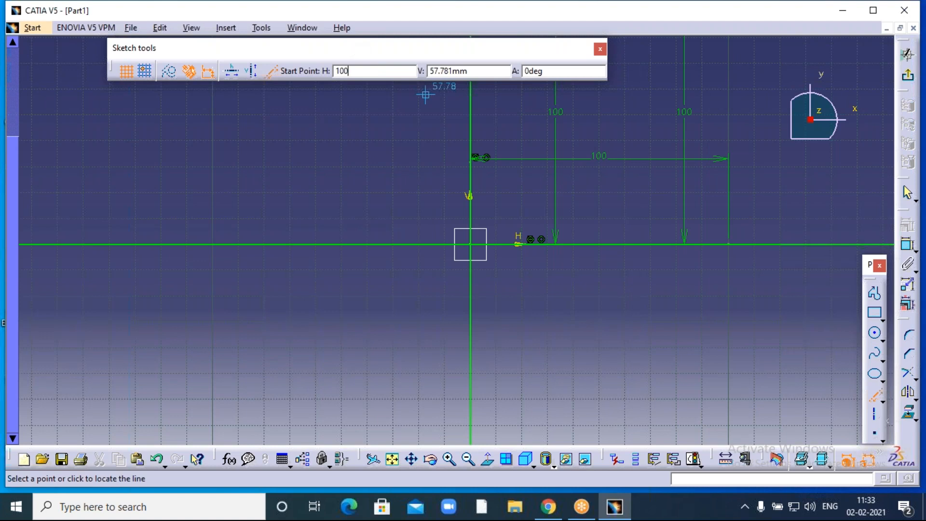
drag(470, 71, 425, 65)
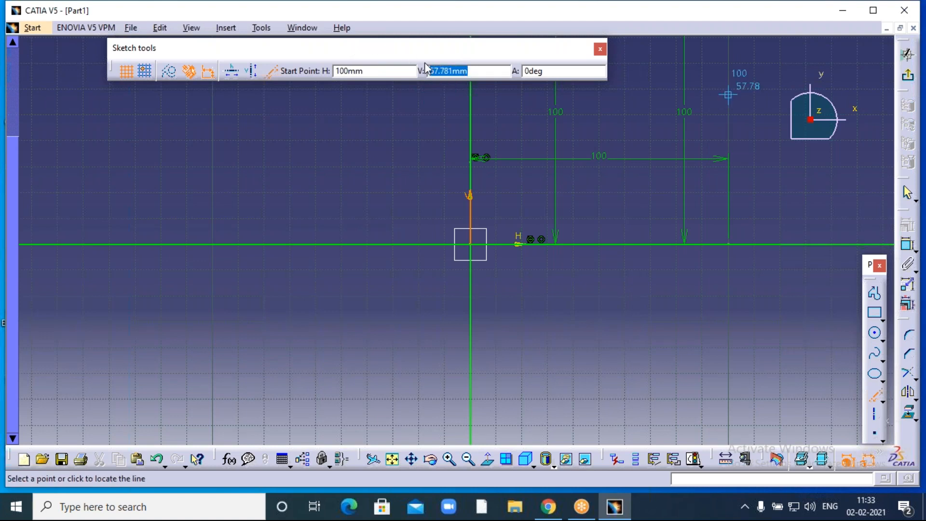
text(100)
key(Return)
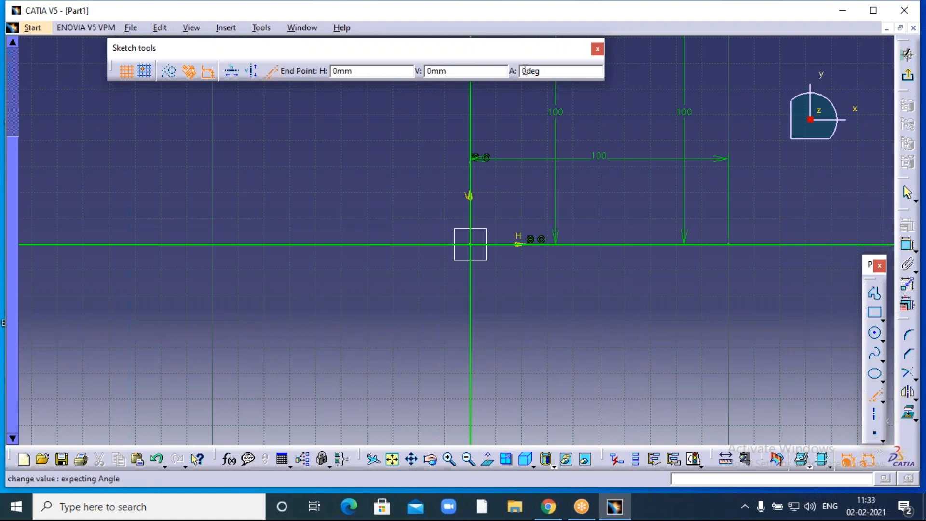
Complete the infinite line at an angle of 60 degrees, and deselect it.
drag(546, 71, 512, 80)
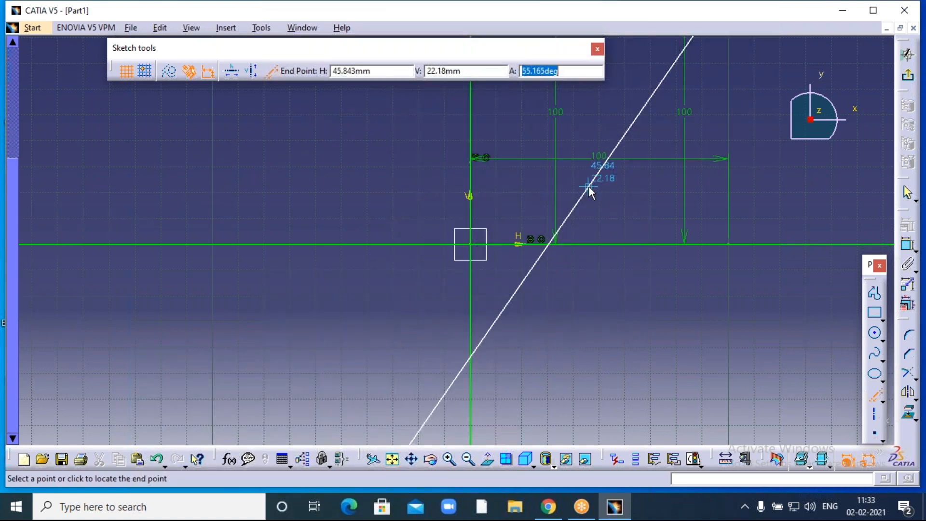
middle_drag(690, 91, 585, 270)
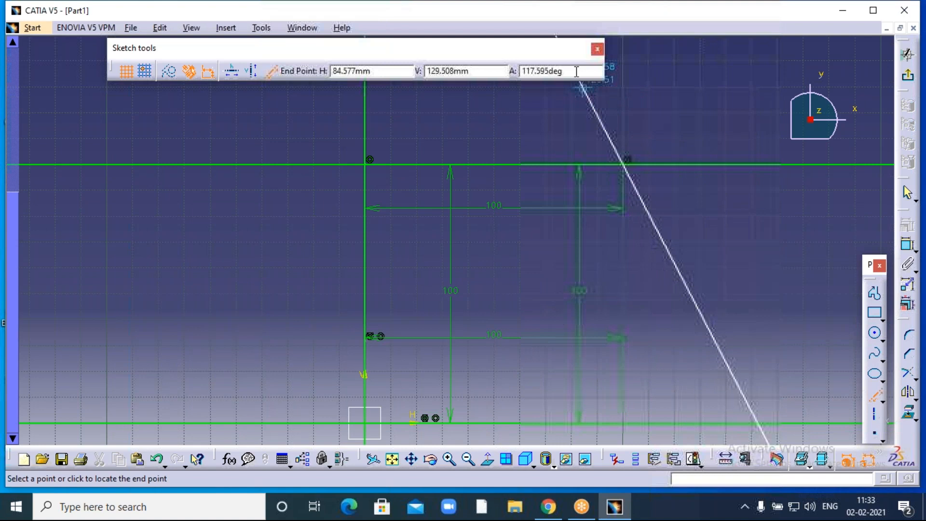
drag(569, 71, 522, 71)
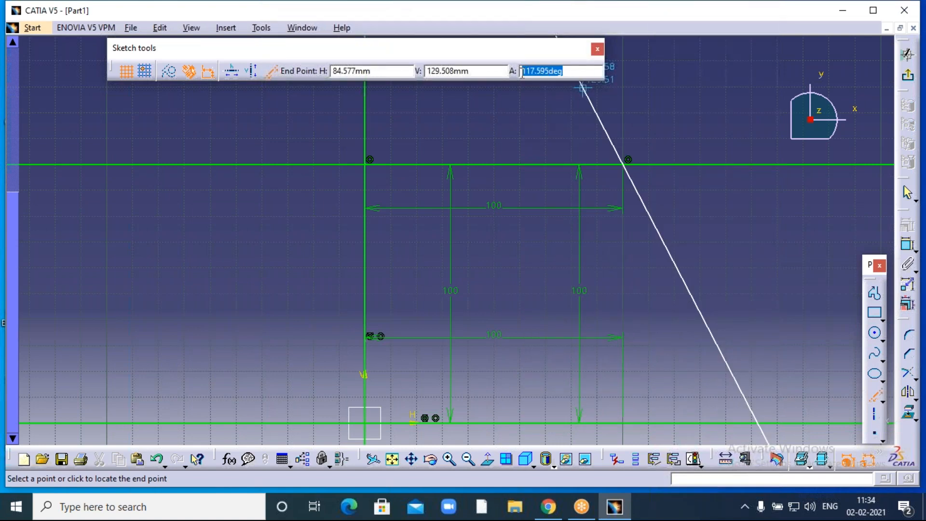
text(8)
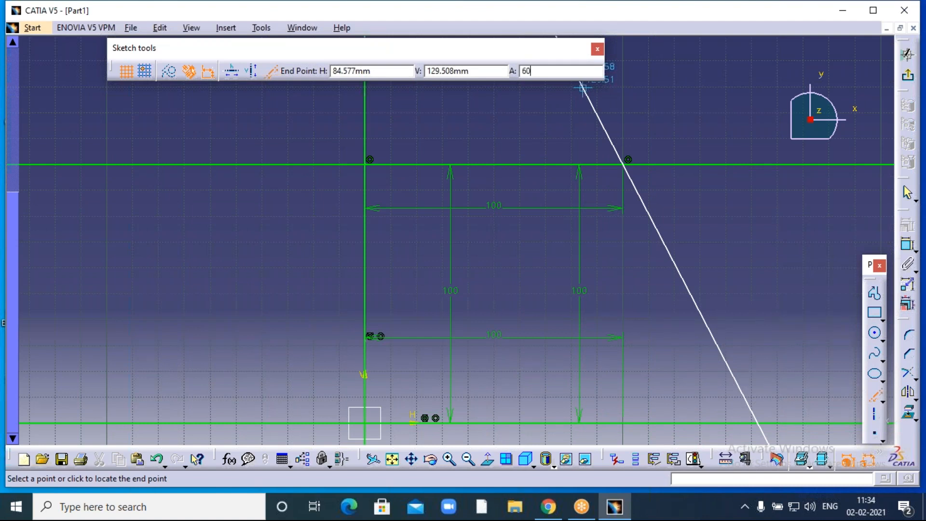
key(Return)
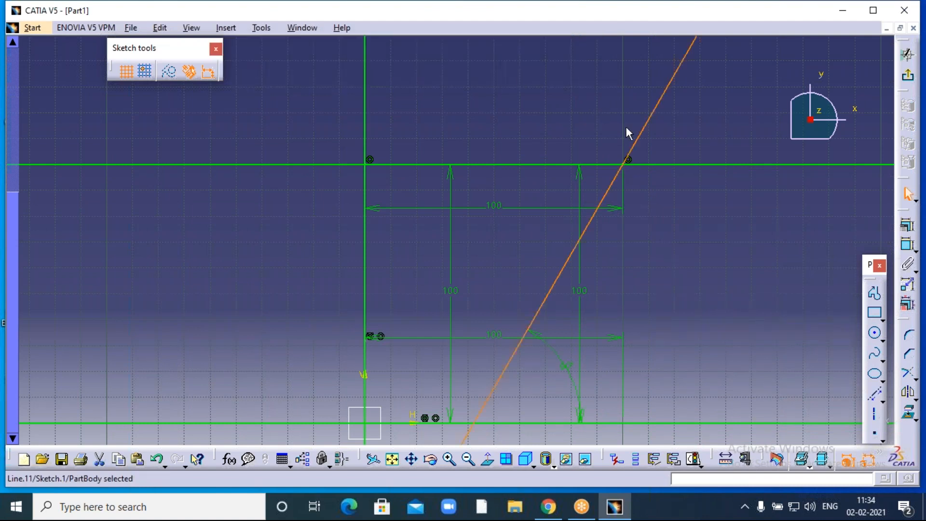
click(715, 240)
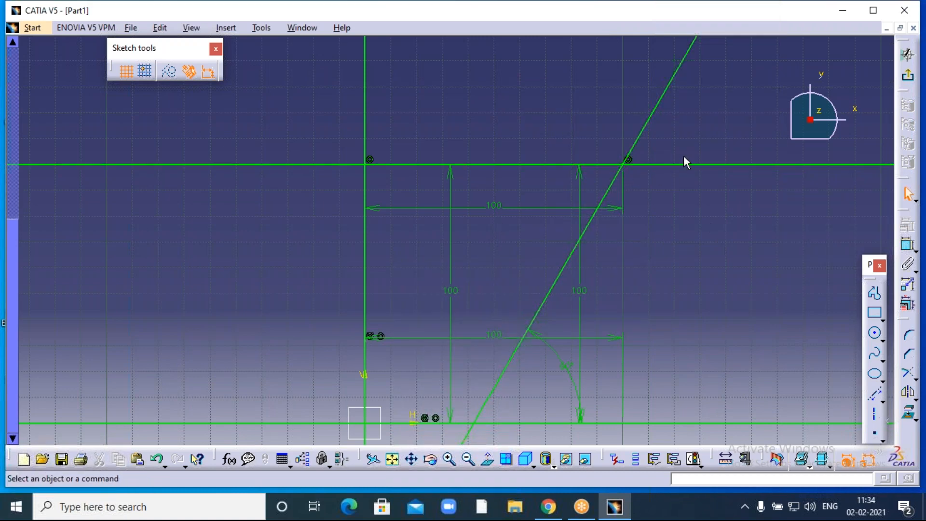
Dimension the angle between the inclined infinite line and the upper horizontal infinite line with a constraint.
middle_drag(667, 206, 667, 208)
mouse_move(636, 246)
middle_down()
mouse_move(573, 368)
mouse_move(523, 356)
middle_up()
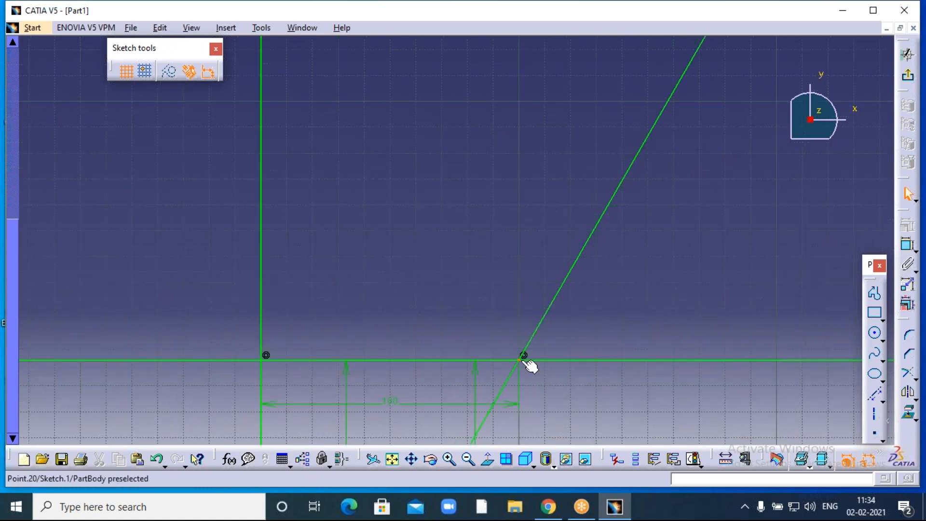
mouse_move(567, 290)
middle_down()
mouse_move(620, 203)
mouse_move(649, 118)
mouse_move(642, 141)
middle_up()
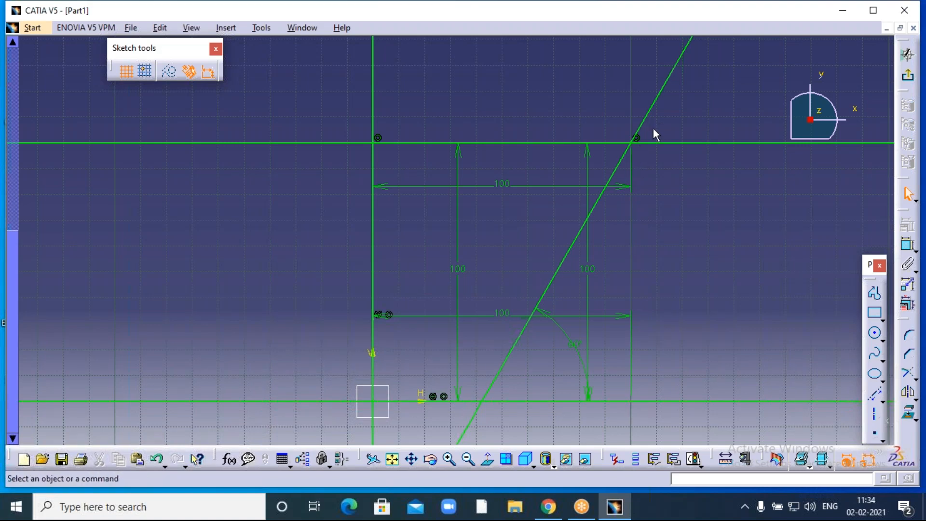
middle_drag(641, 135, 446, 270)
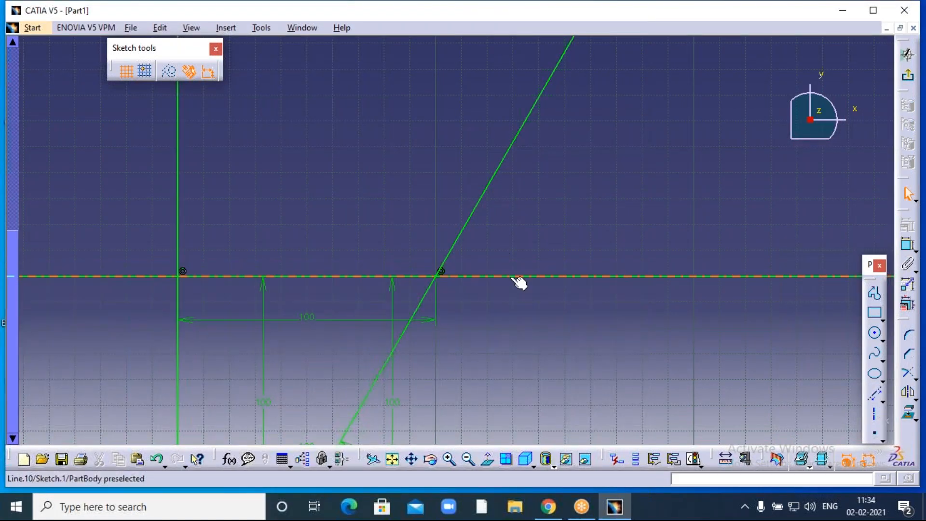
click(907, 245)
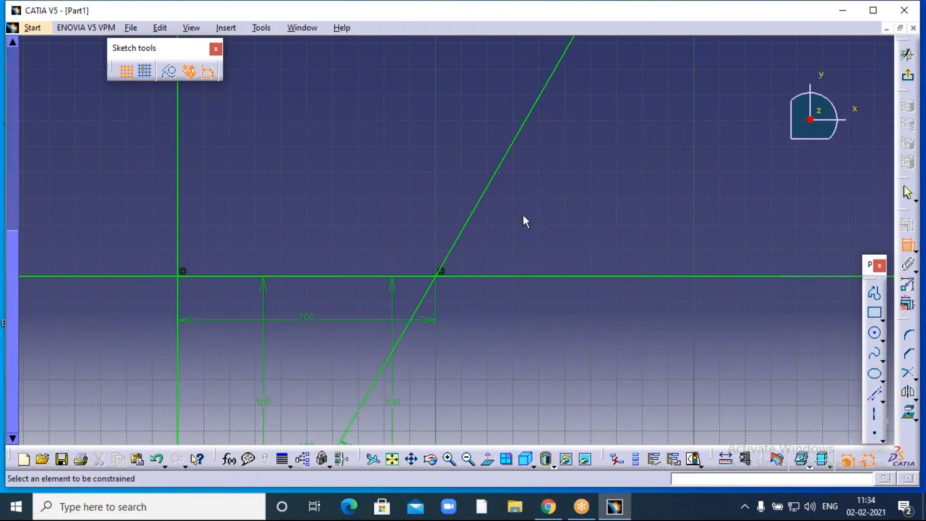
click(478, 208)
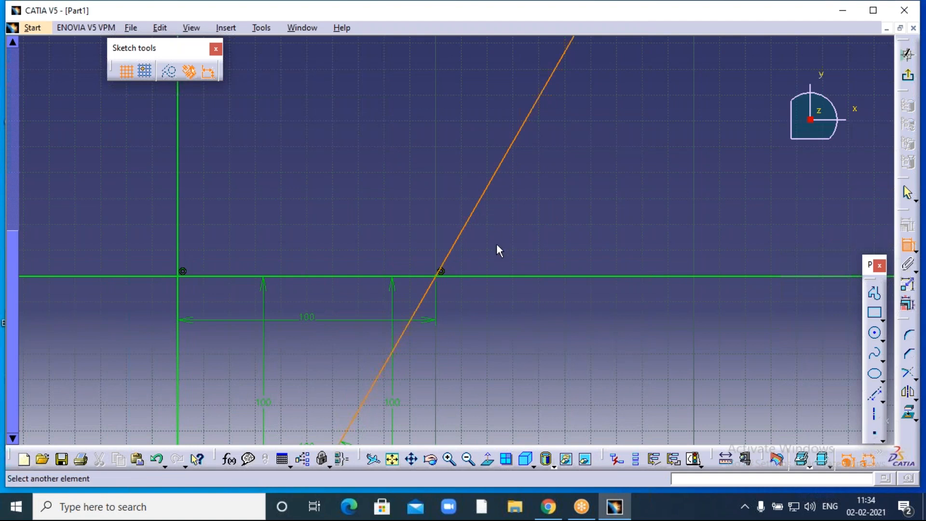
click(504, 280)
click(521, 225)
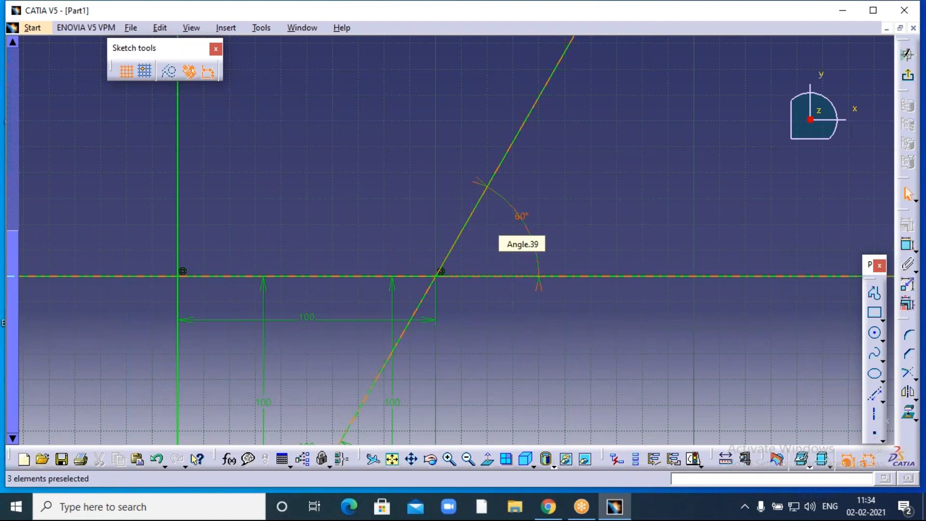
click(469, 460)
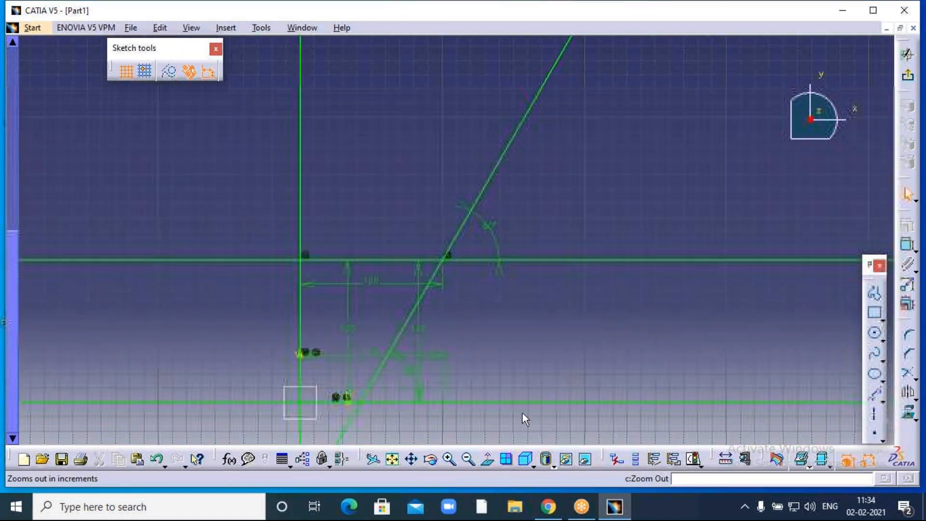
Delete the upper and lower horizontal infinite lines from the sketch.
middle_drag(510, 315, 679, 234)
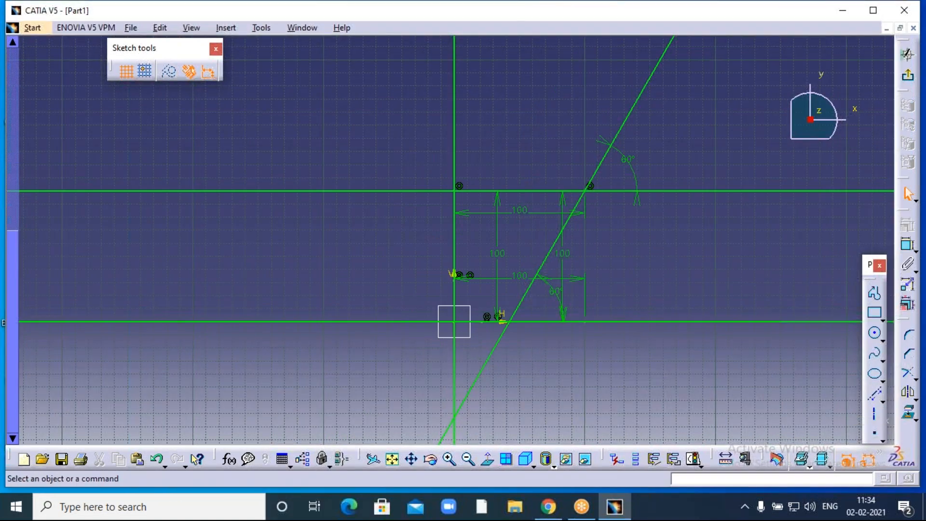
click(644, 322)
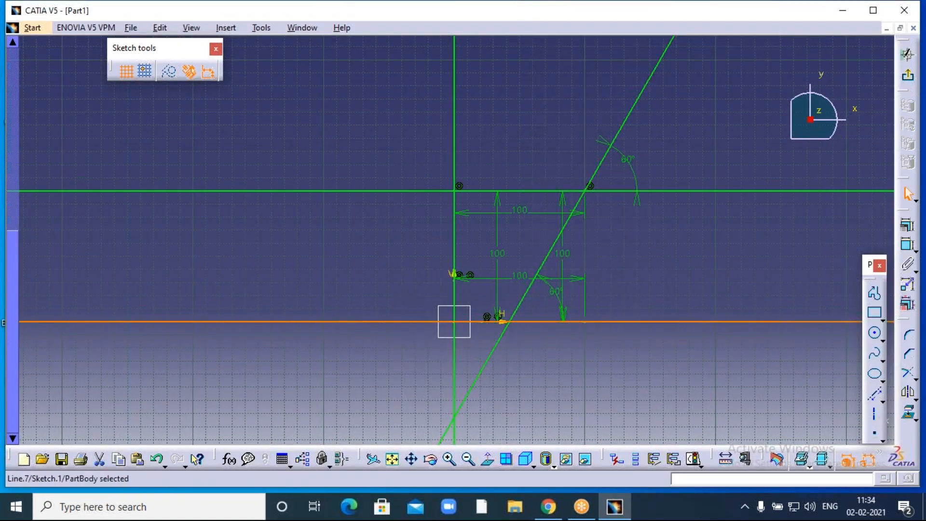
click(619, 191)
key(Delete)
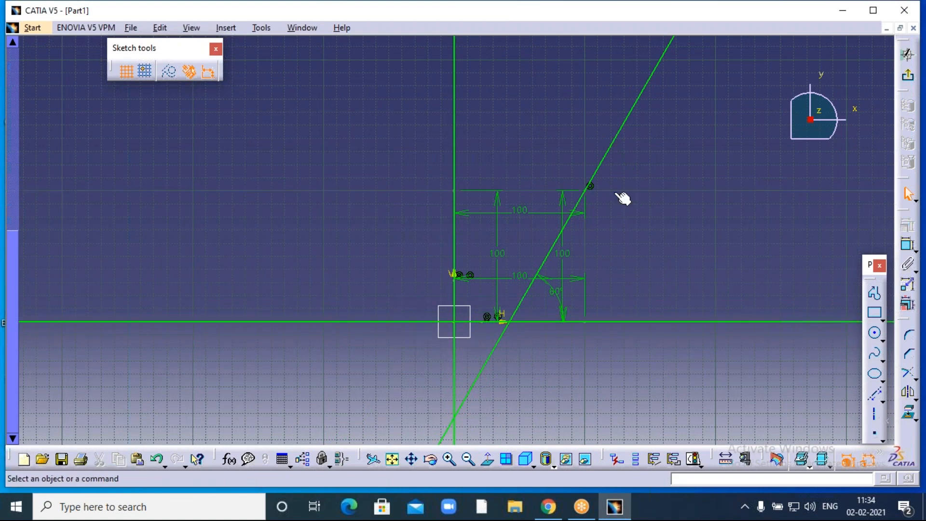
click(621, 321)
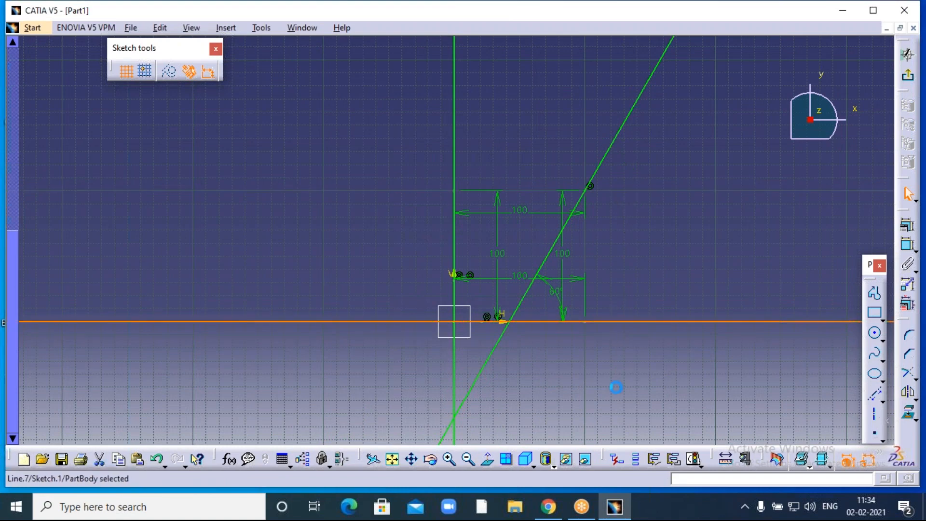
key(Delete)
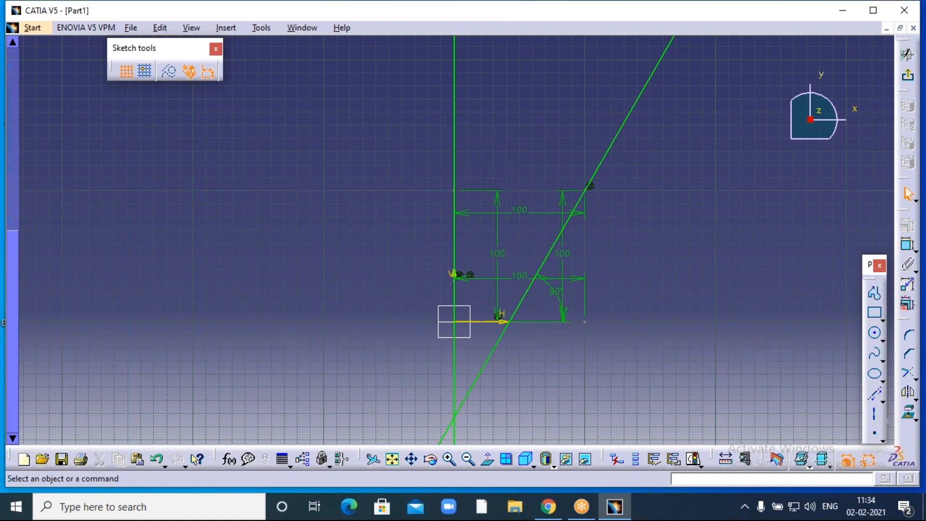
Delete the inclined and vertical infinite lines together with all remaining points and dimensions.
click(608, 166)
key(Delete)
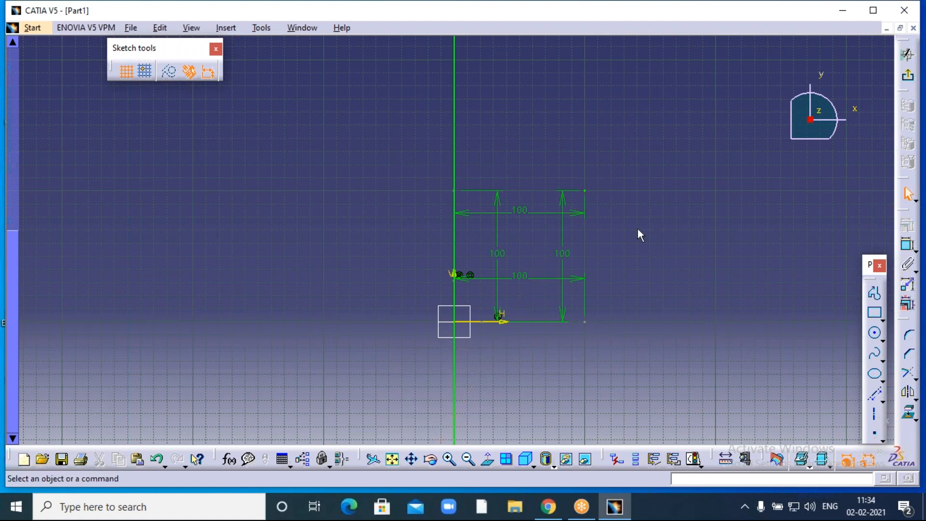
click(454, 137)
key(Delete)
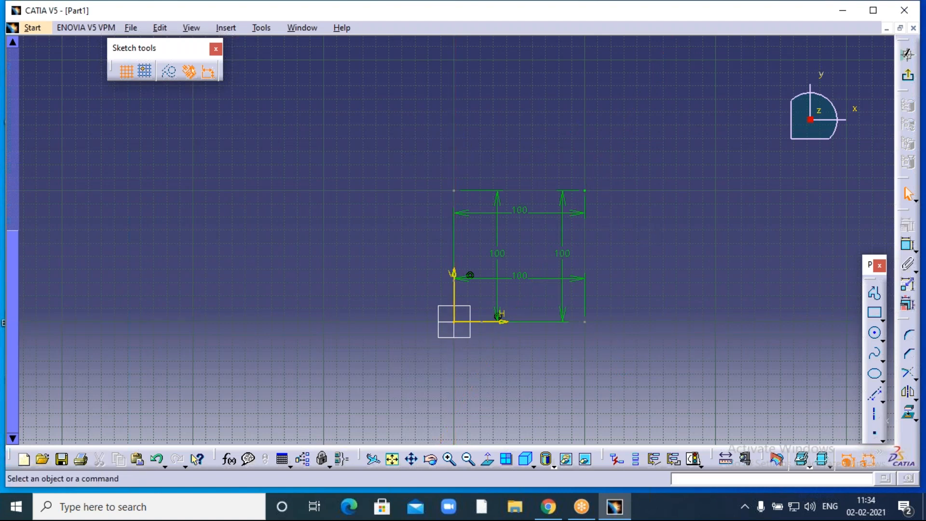
drag(428, 125, 643, 386)
key(Delete)
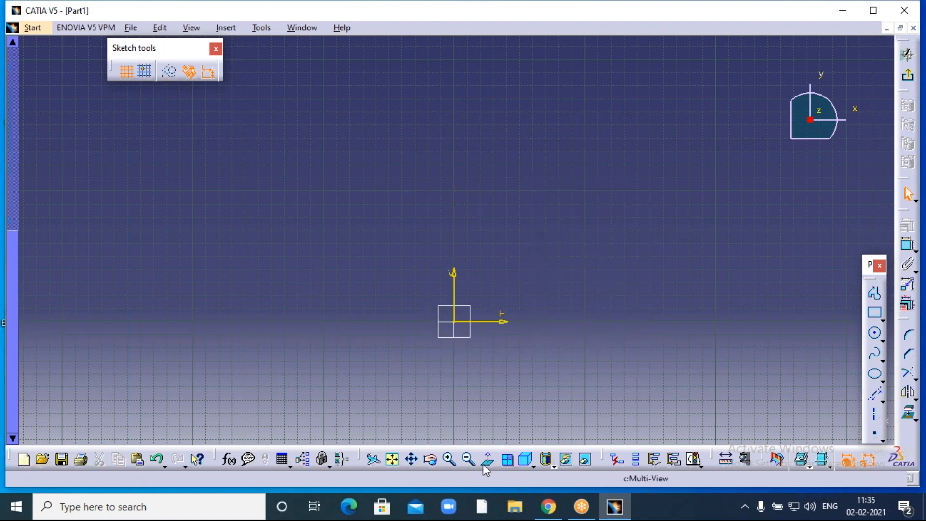
Sketch a circle on the negative H side of the origin, centred slightly above the H axis.
click(449, 459)
click(468, 459)
click(449, 459)
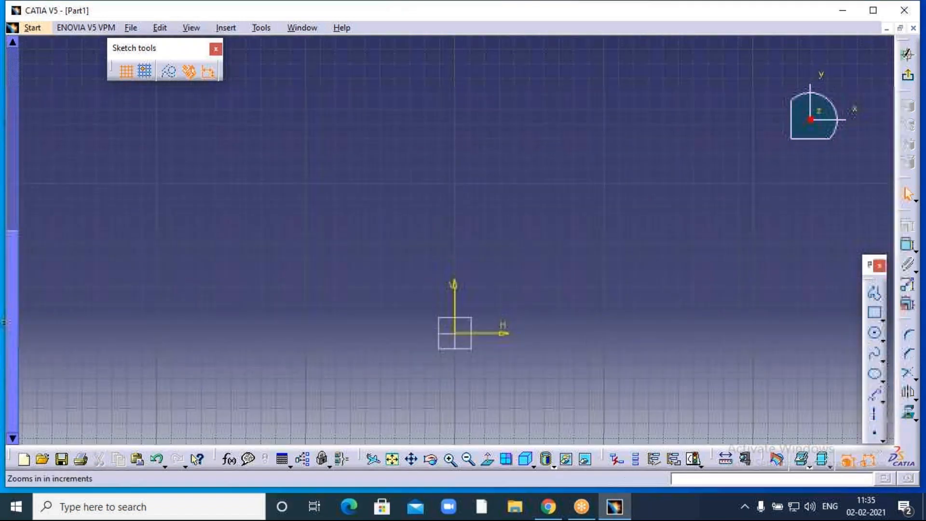
middle_drag(562, 426, 576, 314)
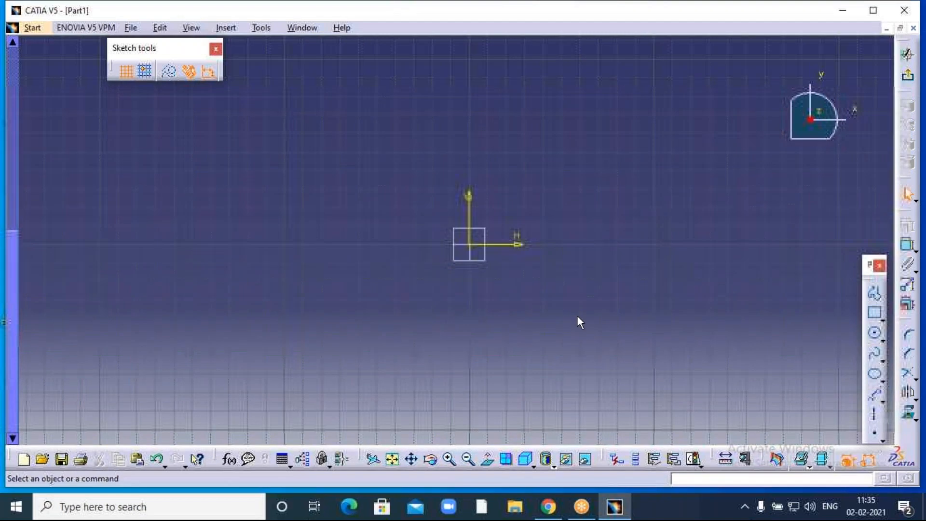
click(658, 22)
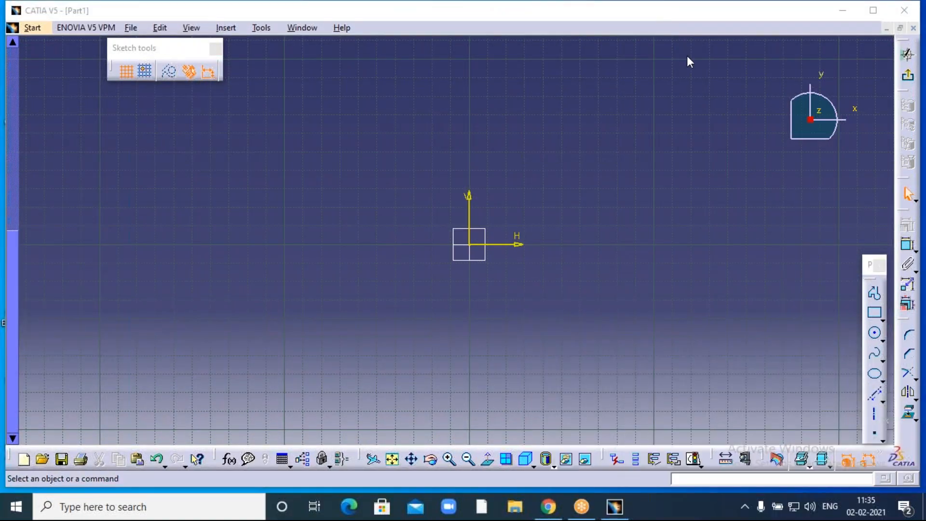
click(881, 399)
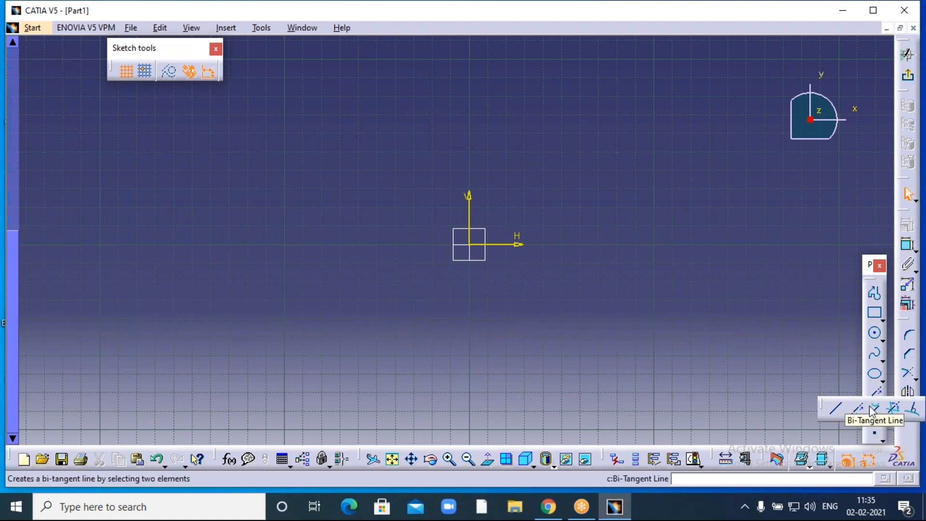
click(874, 332)
click(281, 237)
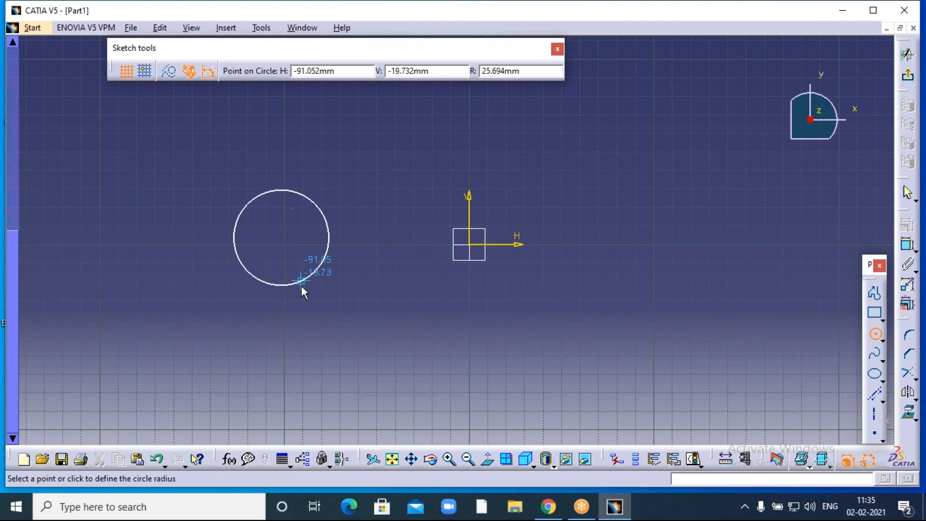
click(297, 310)
Sketch a second, slightly smaller circle centred at about H 72 mm and V -14 mm.
click(875, 333)
click(602, 268)
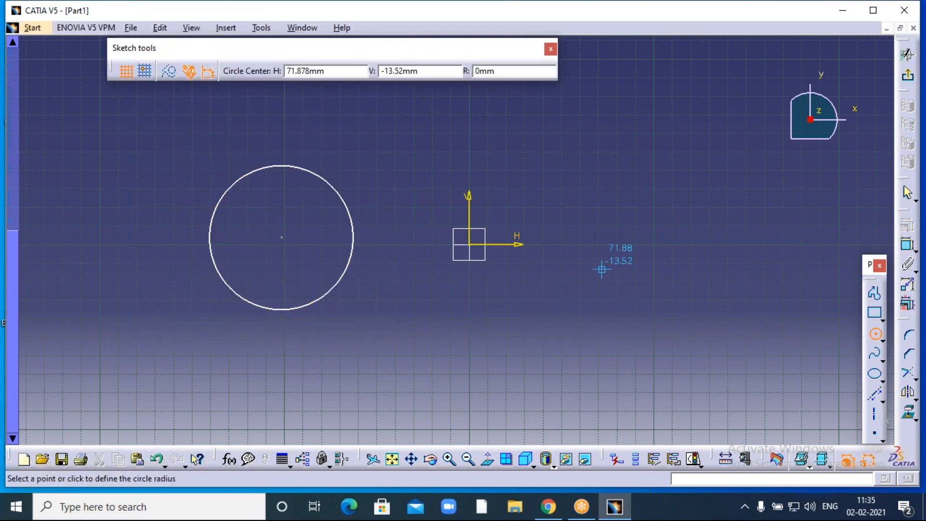
click(601, 333)
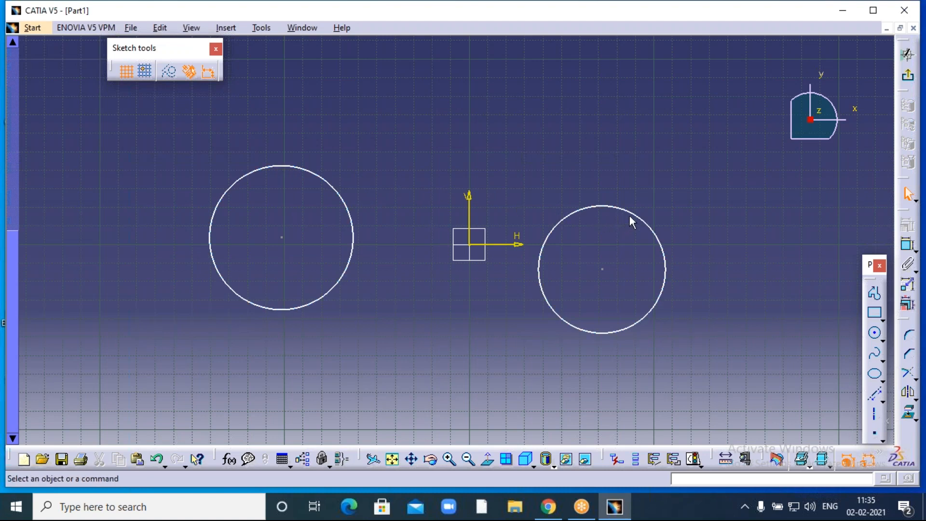
Draw two outer bi-tangent lines between the circles, one joining their upper sides and one joining their lower sides.
click(884, 395)
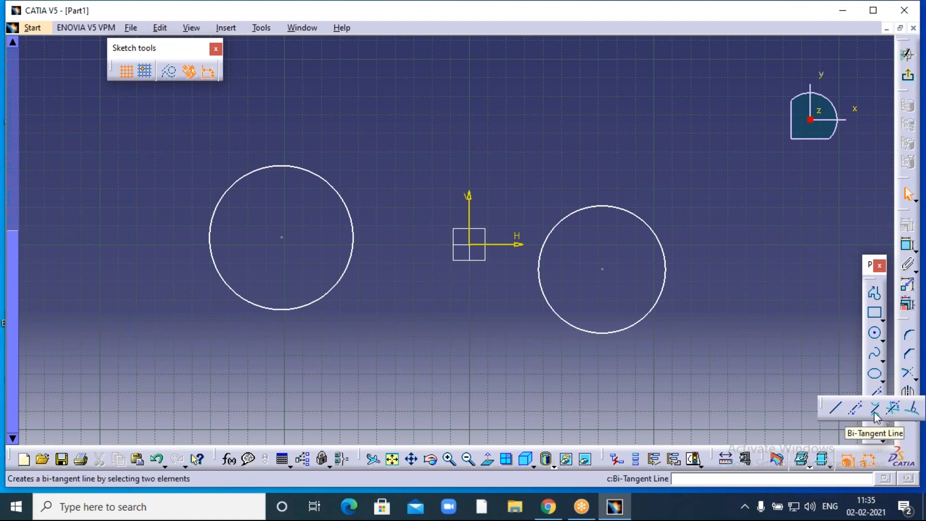
click(876, 417)
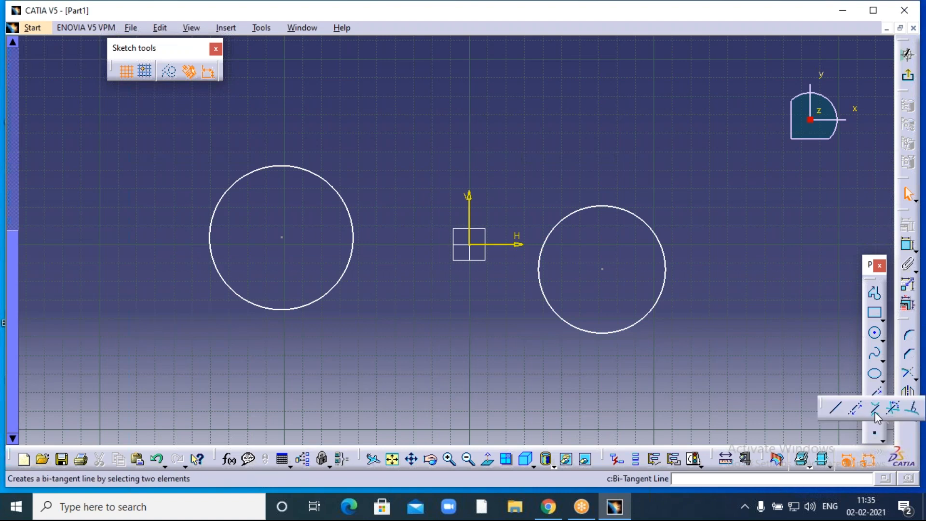
click(292, 168)
click(611, 207)
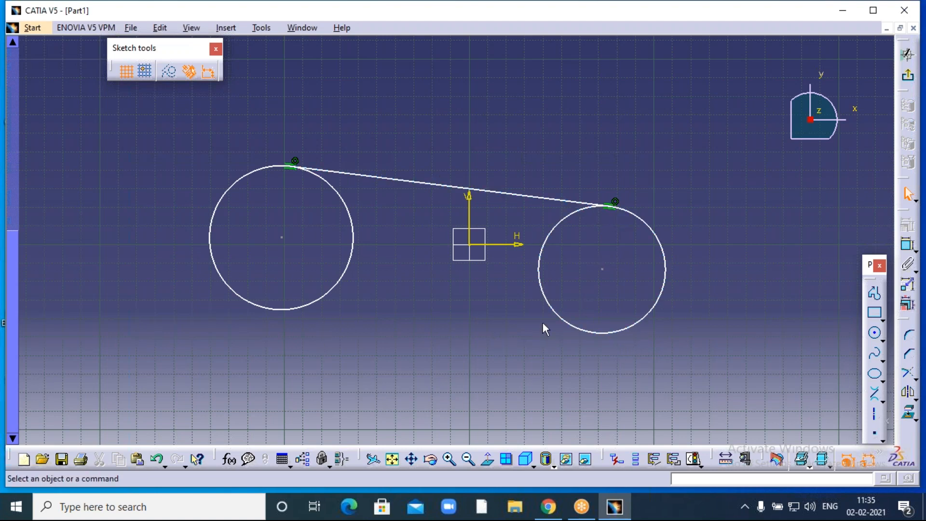
click(874, 395)
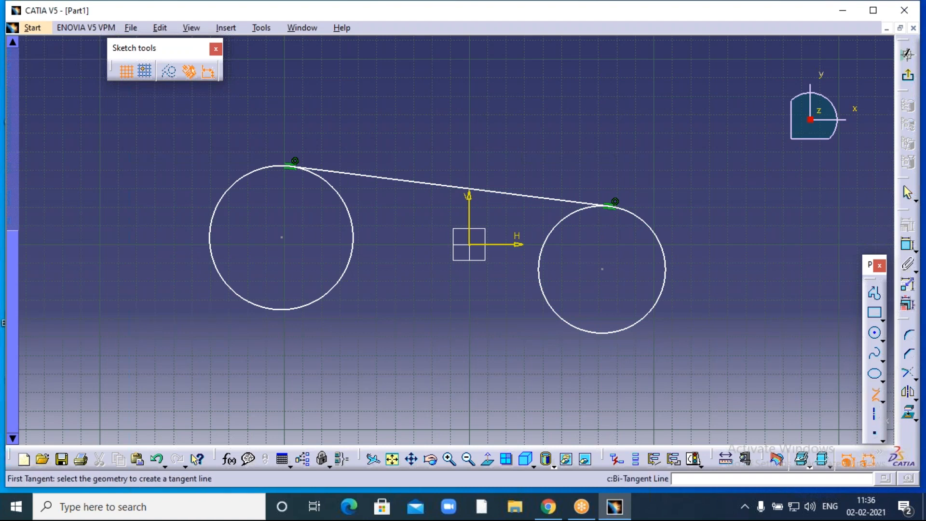
click(301, 307)
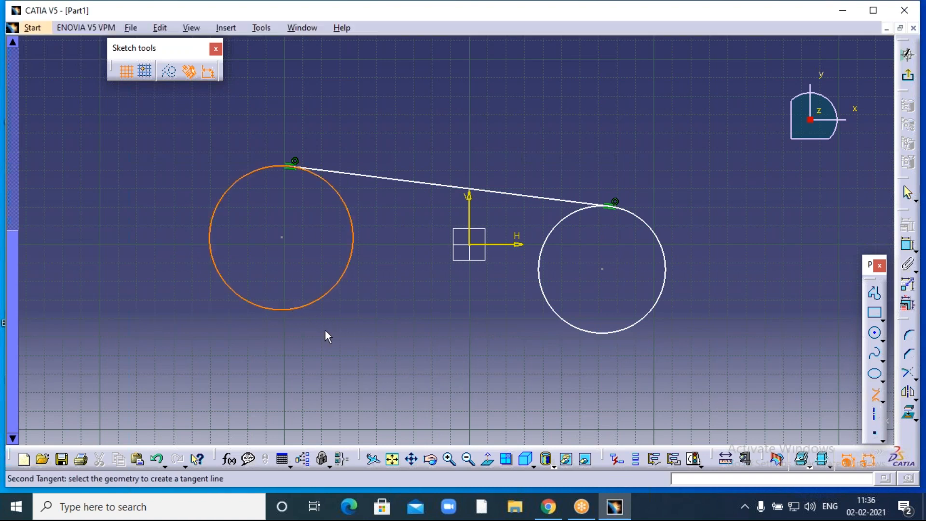
click(585, 333)
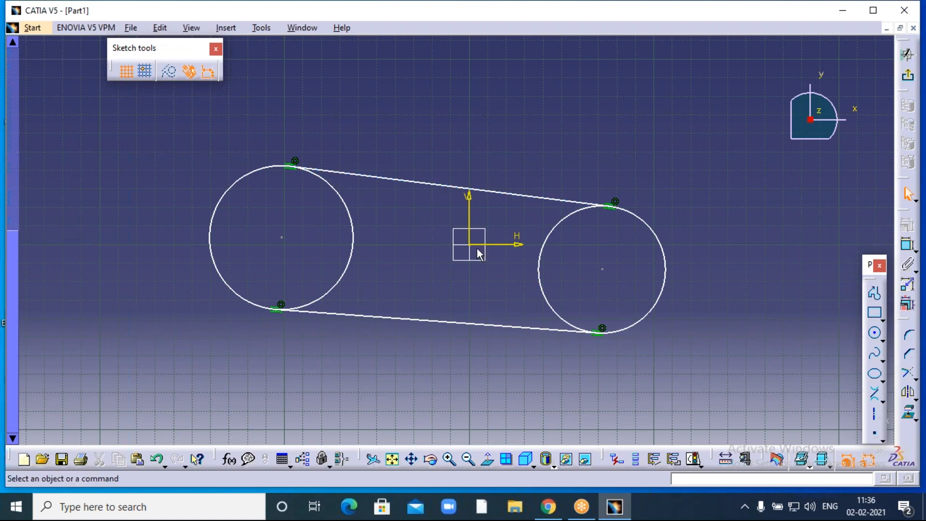
Draw two crossing bi-tangent lines, each joining the upper side of one circle to the lower side of the other.
click(875, 395)
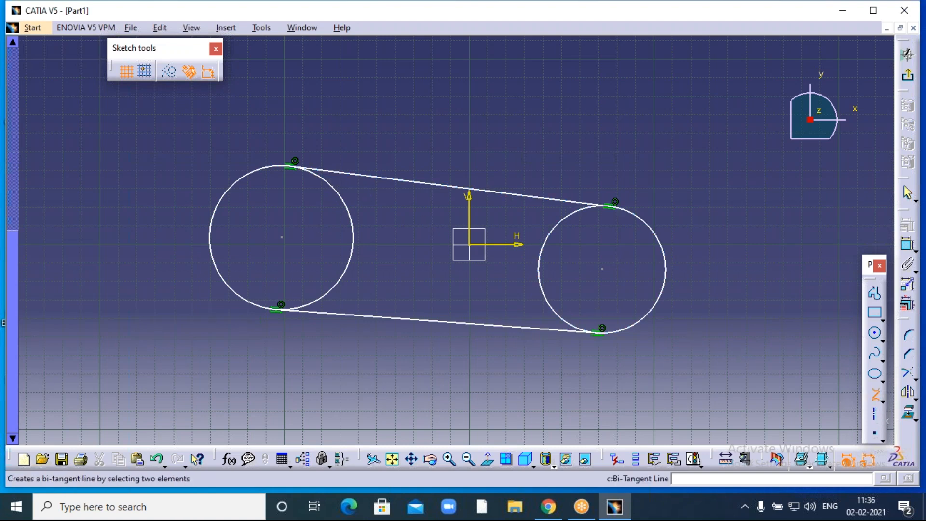
click(332, 184)
click(568, 322)
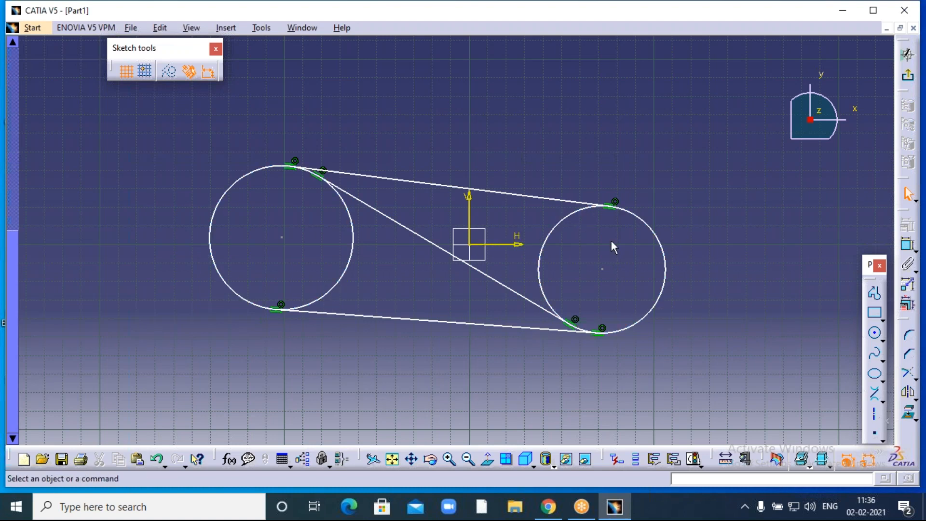
click(874, 394)
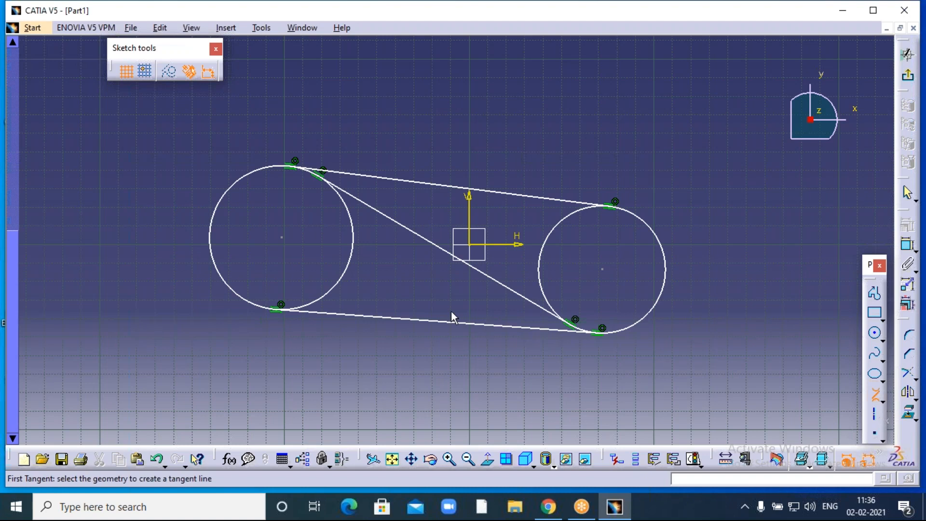
click(318, 303)
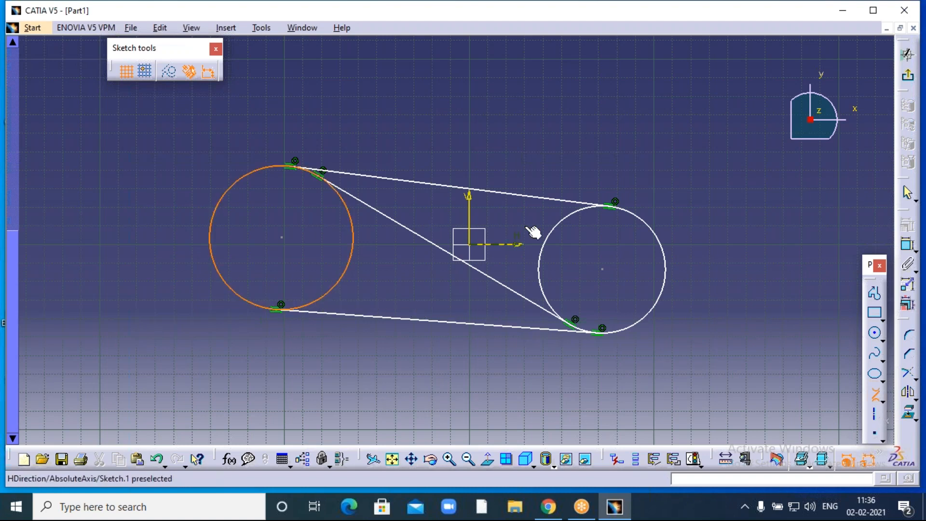
click(580, 216)
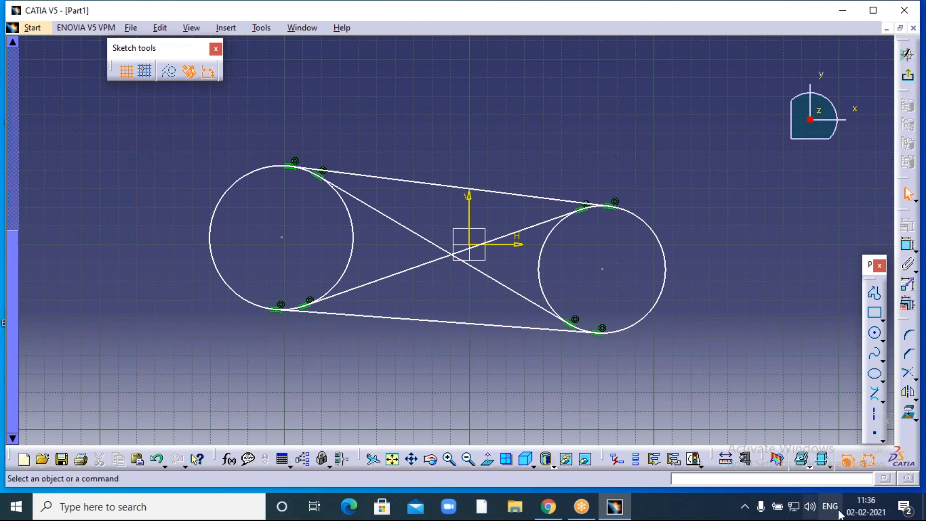
click(882, 402)
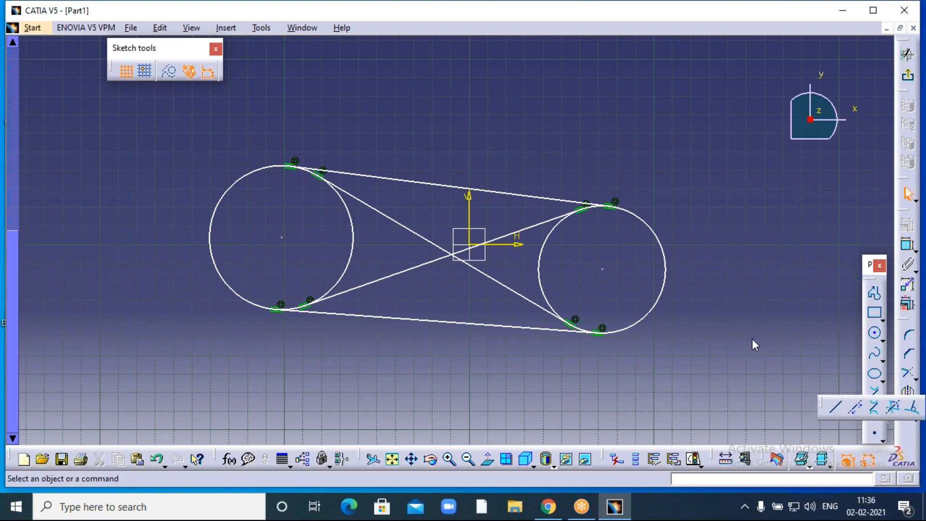
click(658, 25)
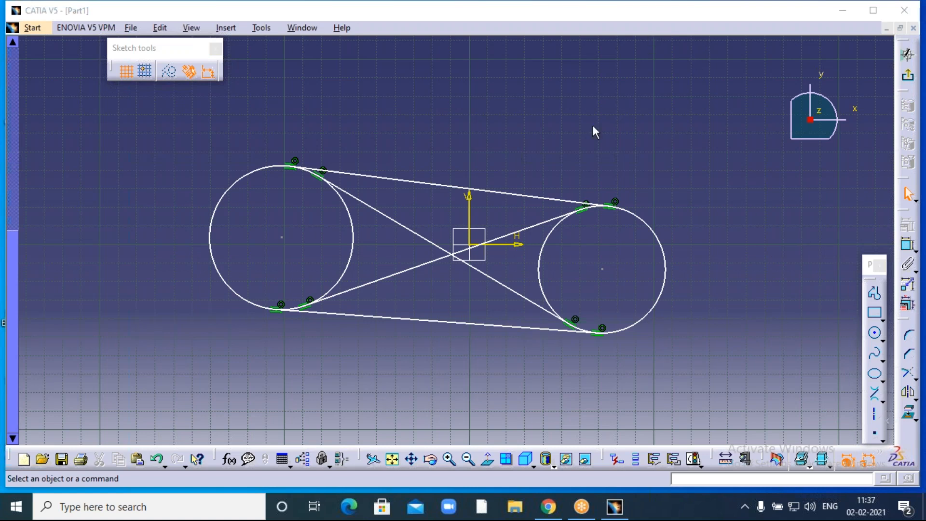
click(507, 144)
click(609, 255)
click(605, 155)
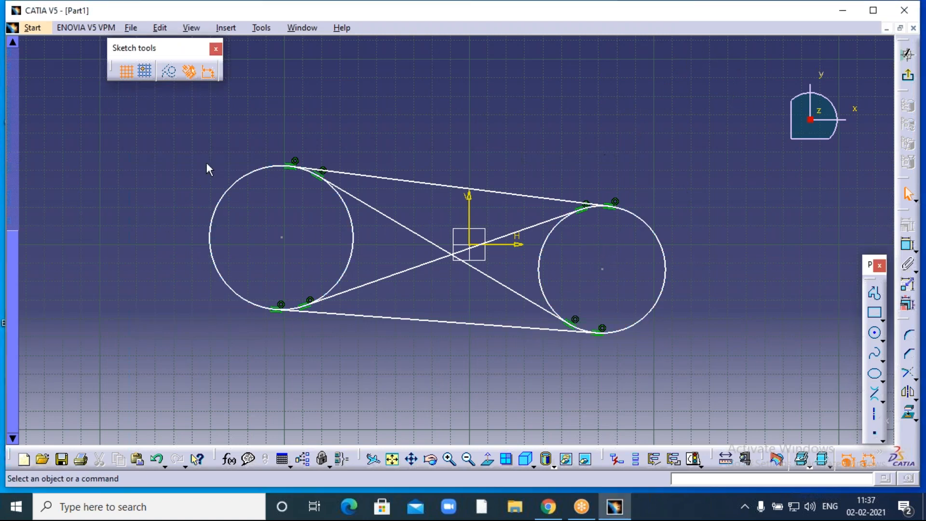
Delete both circles and all four bi-tangent lines to clear the sketch.
mouse_move(189, 125)
mouse_down()
mouse_move(267, 220)
mouse_move(761, 406)
mouse_move(723, 393)
mouse_up()
mouse_move(195, 133)
mouse_down()
mouse_move(336, 237)
mouse_move(687, 384)
mouse_up()
key(ctrl+a)
key(Delete)
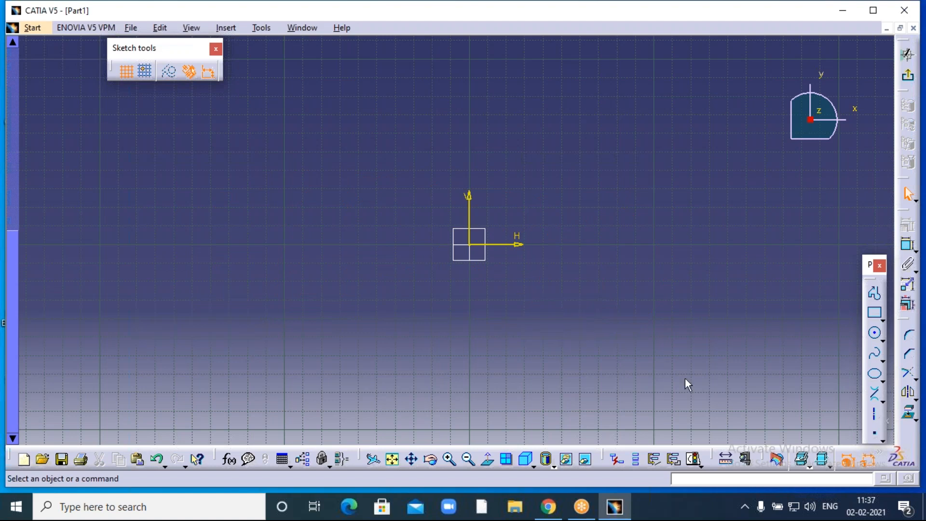
Sketch a horizontal line above the origin at about V 49 mm, crossing the V axis.
click(882, 398)
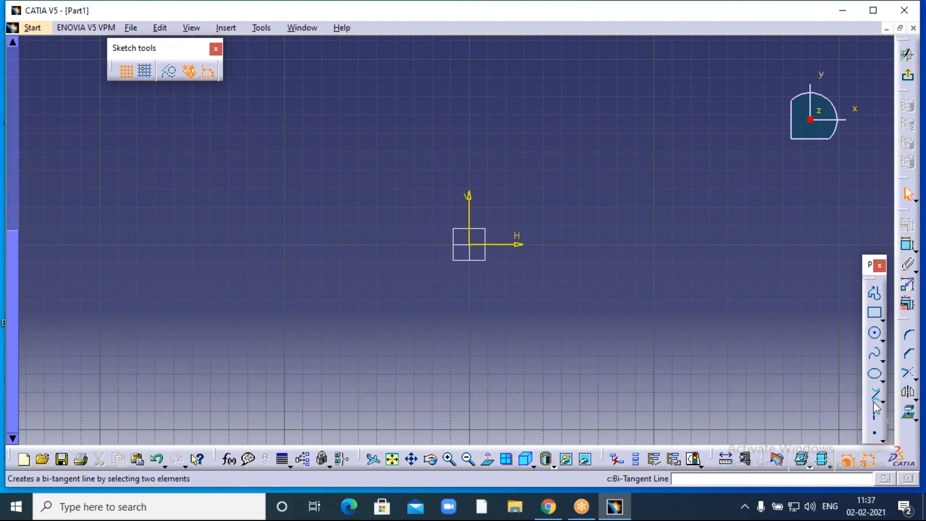
click(881, 417)
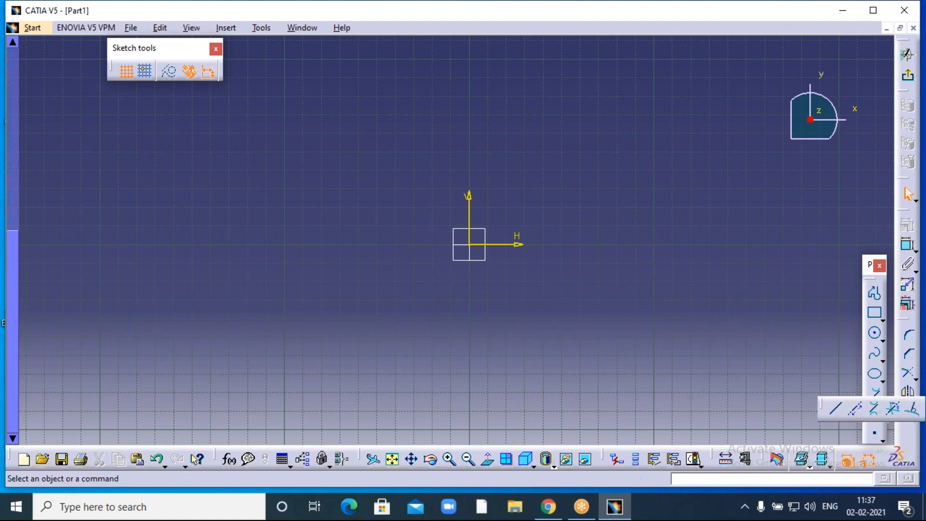
click(834, 409)
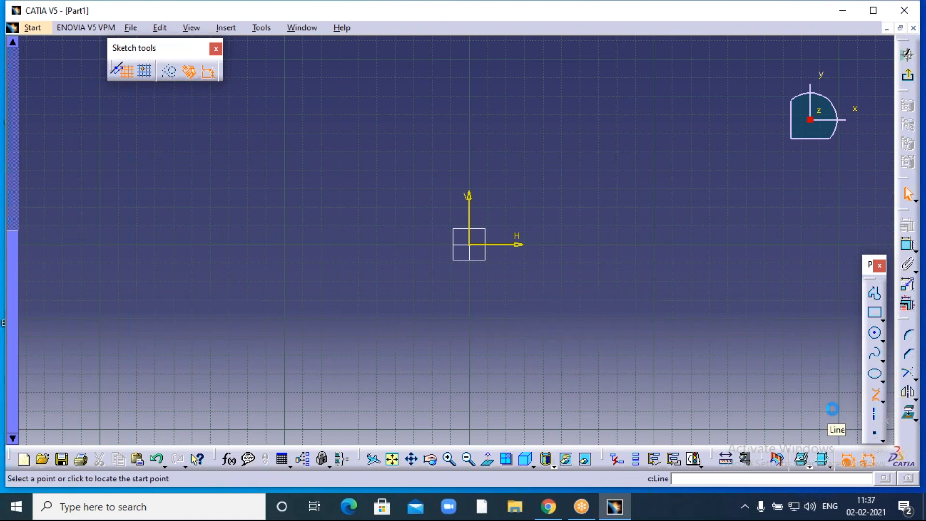
click(365, 154)
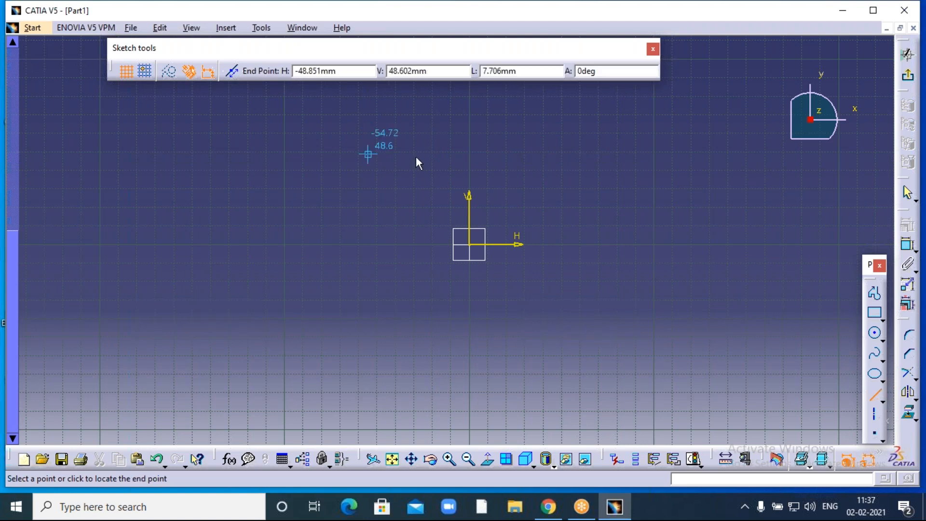
click(656, 154)
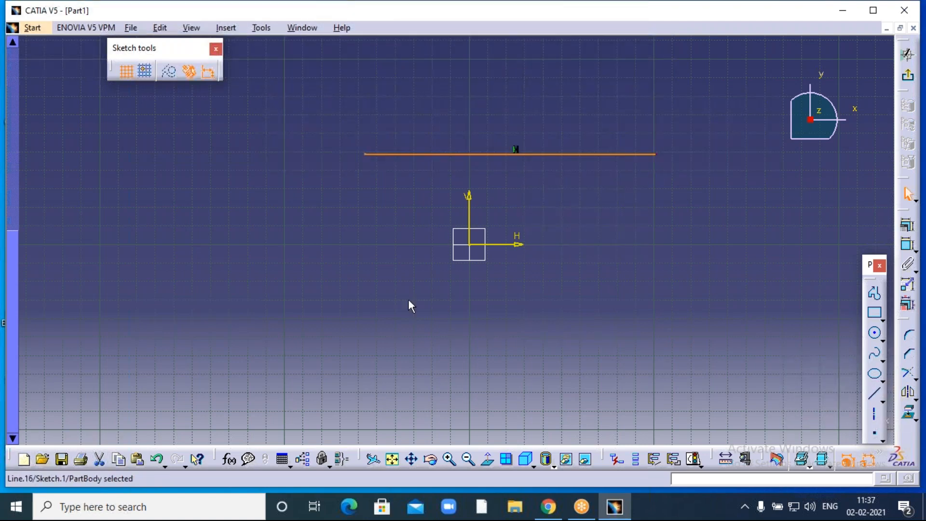
Sketch a second horizontal line below the origin, crossing the V axis and roughly matching the span of the upper line.
click(874, 393)
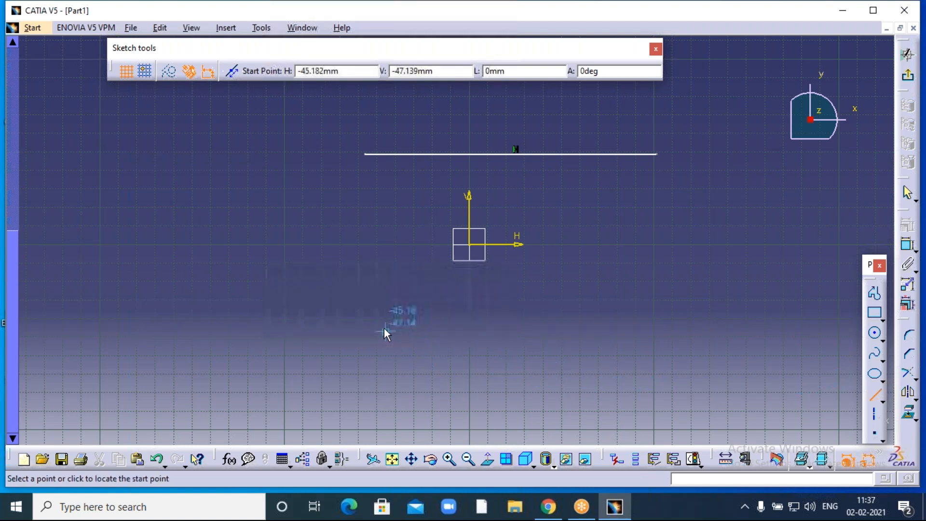
click(369, 328)
click(687, 327)
Sketch two slanted lines descending to the right across both horizontal lines, the left one about 168 mm long at about 301 degrees.
click(418, 99)
click(575, 365)
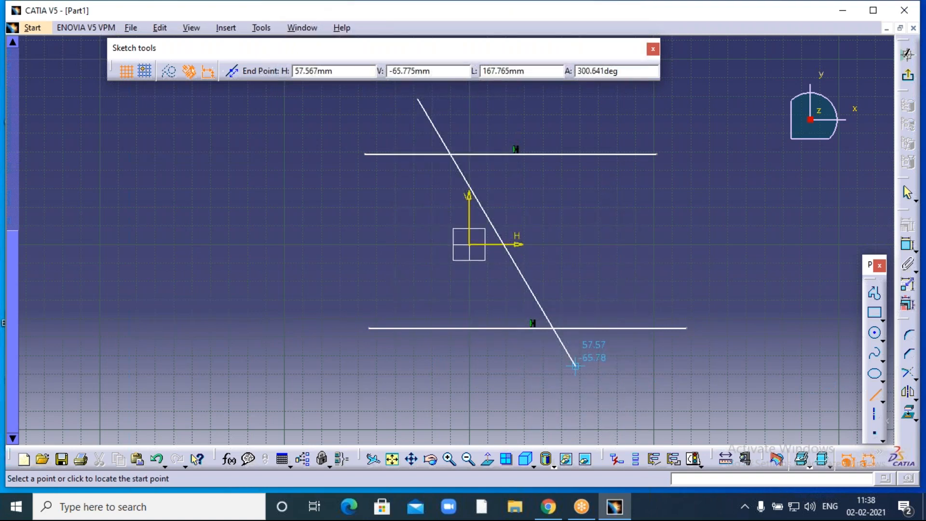
click(557, 98)
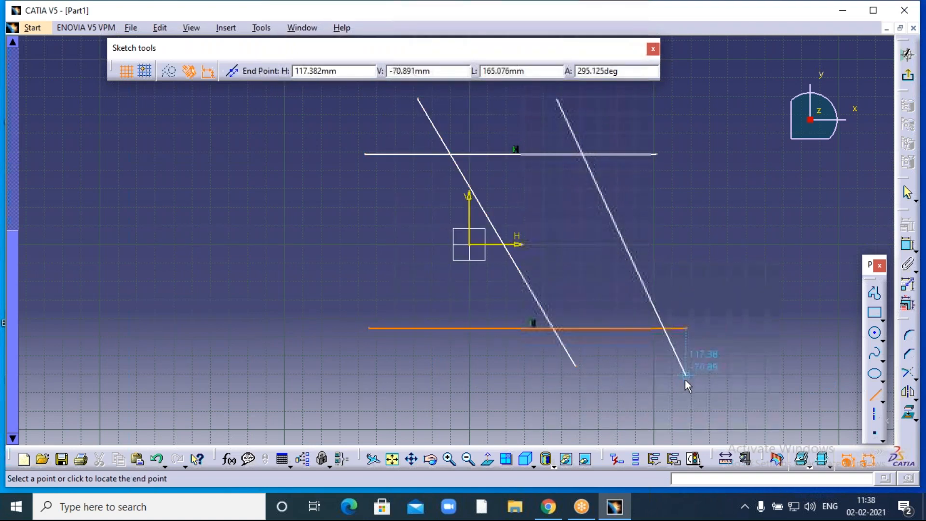
click(667, 388)
click(750, 262)
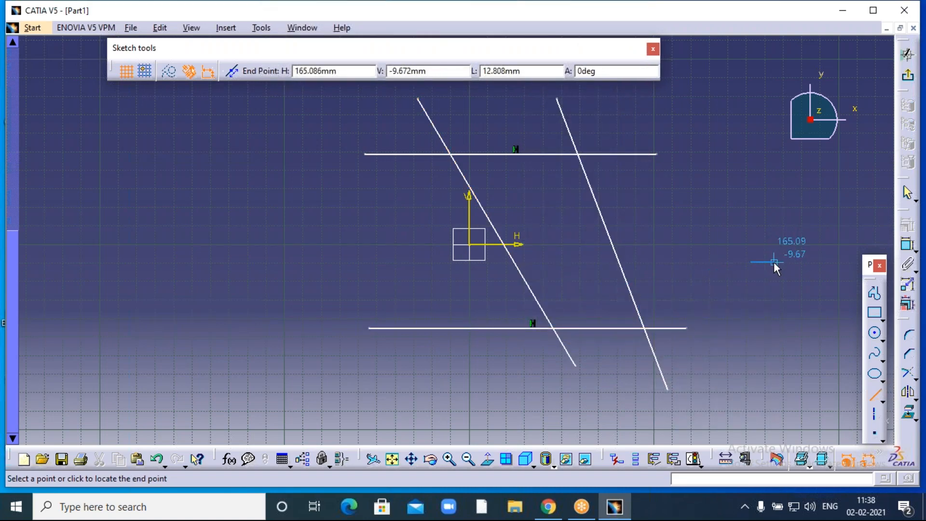
key(Escape)
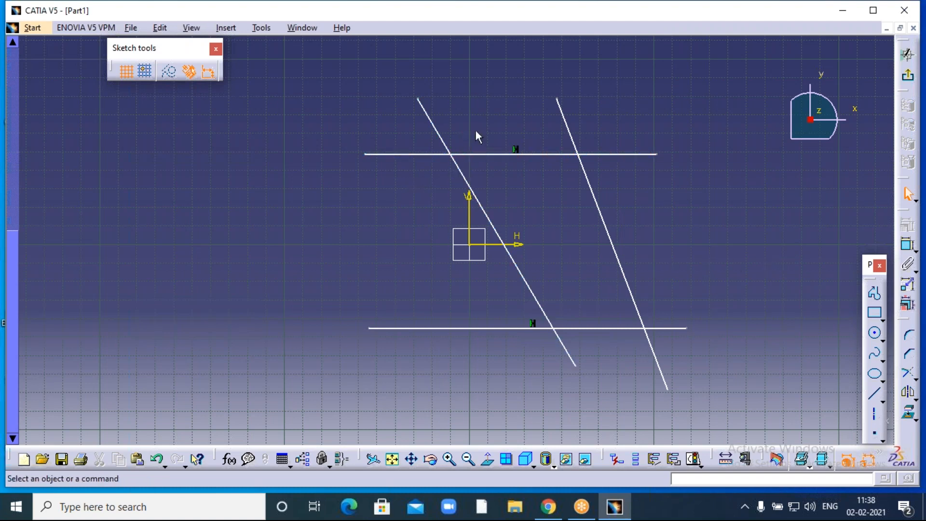
Create a bisecting line through the upper-right sector between the upper horizontal line and the left slanted line.
click(449, 459)
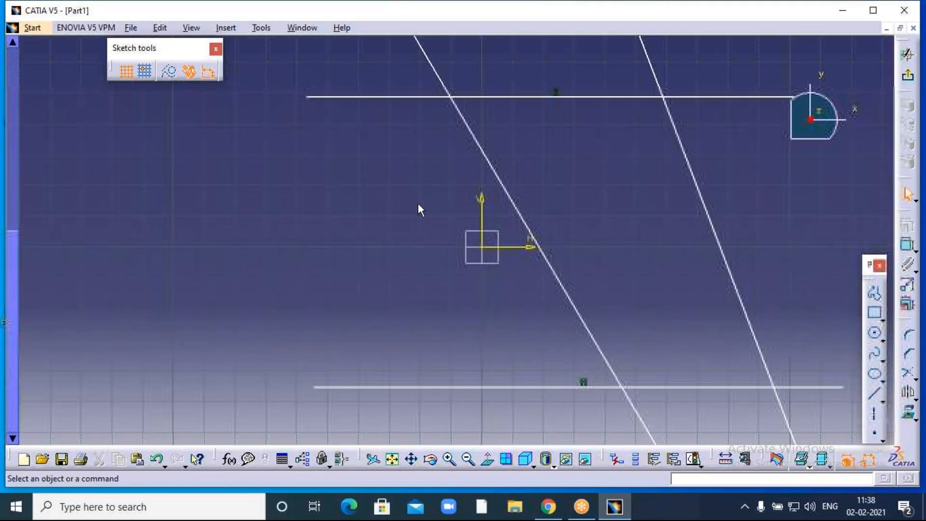
scroll(417, 204, up, 3)
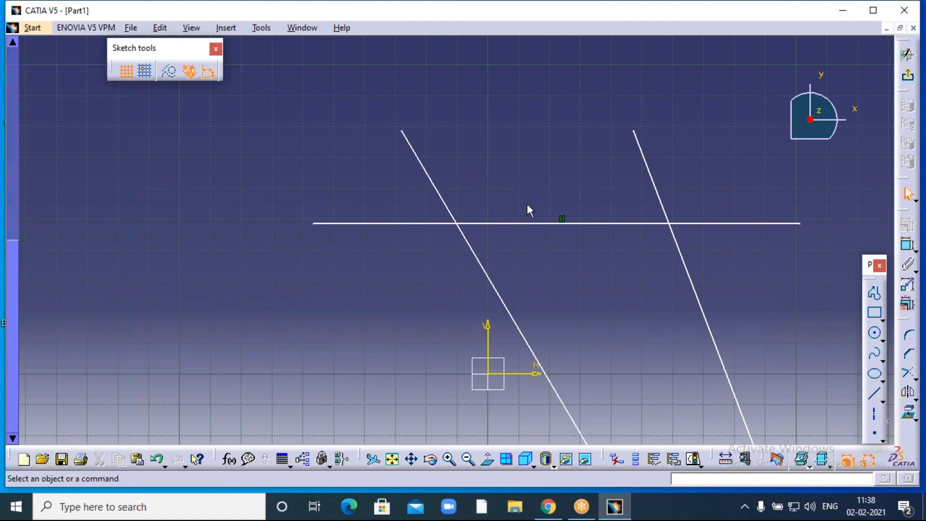
click(882, 398)
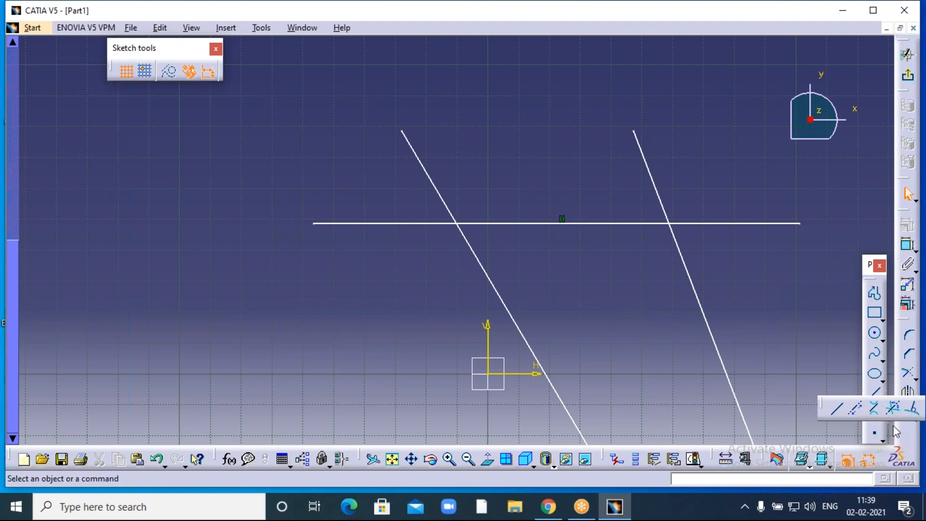
click(891, 409)
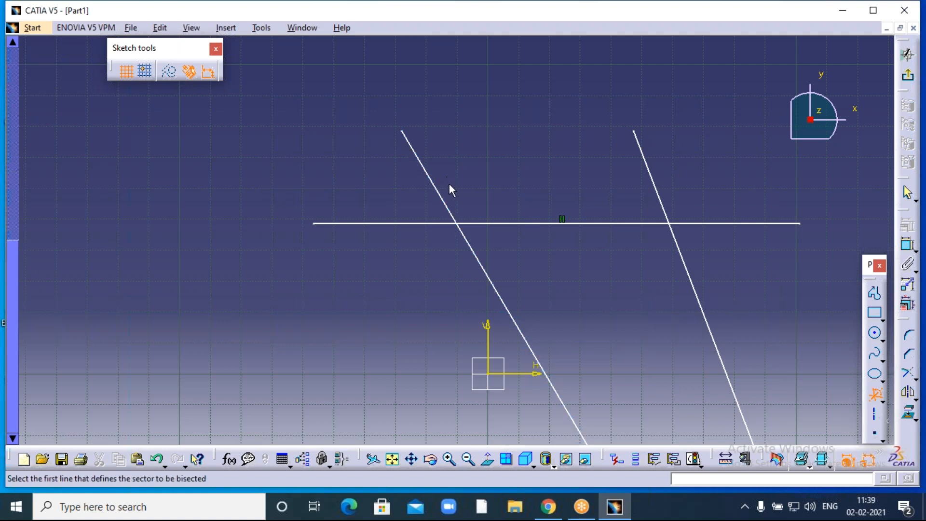
click(480, 223)
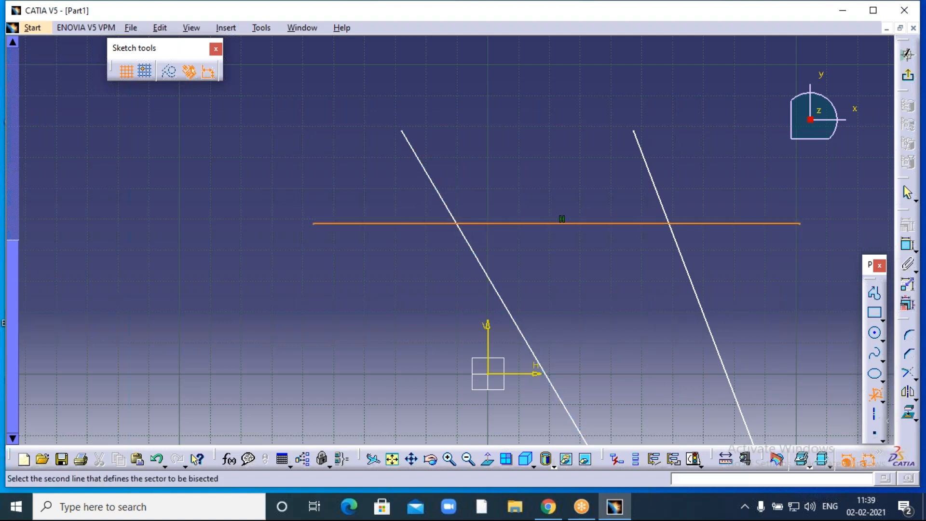
click(439, 193)
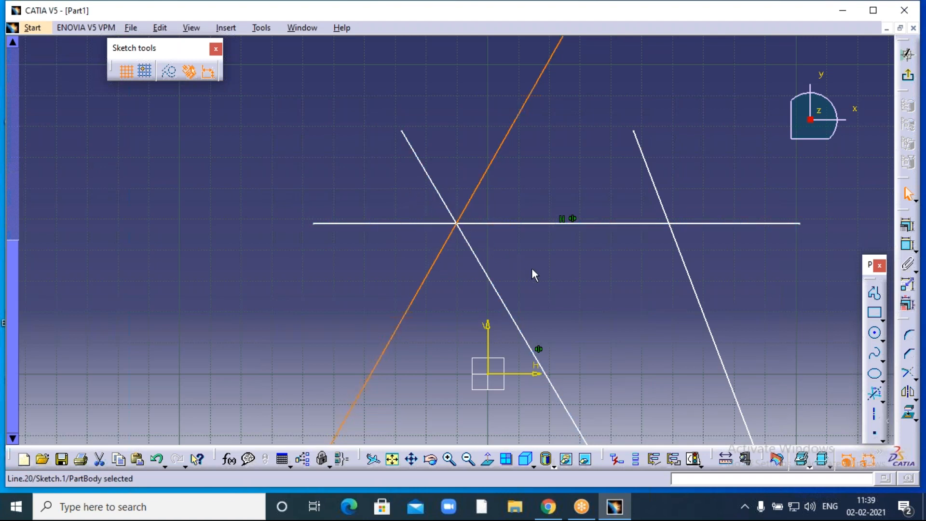
Create a second bisecting line through the upper-left sector between the left slanted line and the upper horizontal line.
click(873, 401)
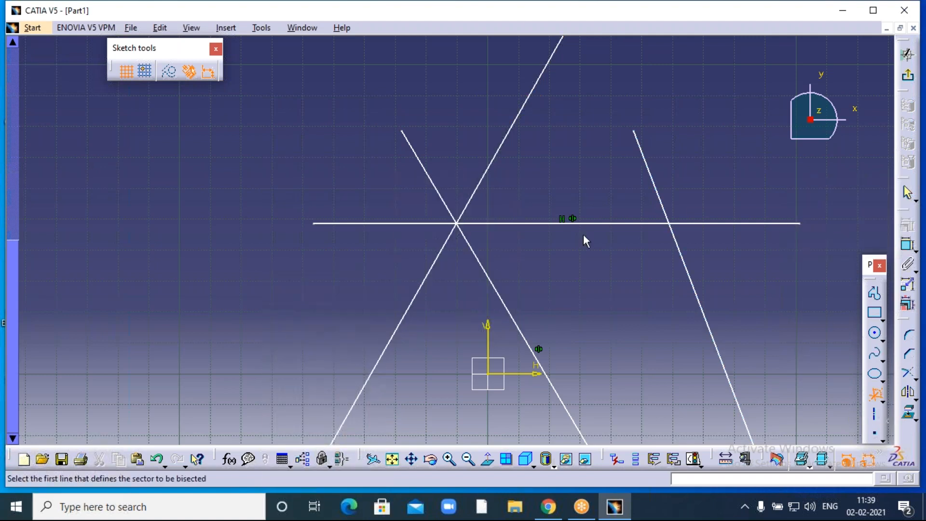
click(416, 150)
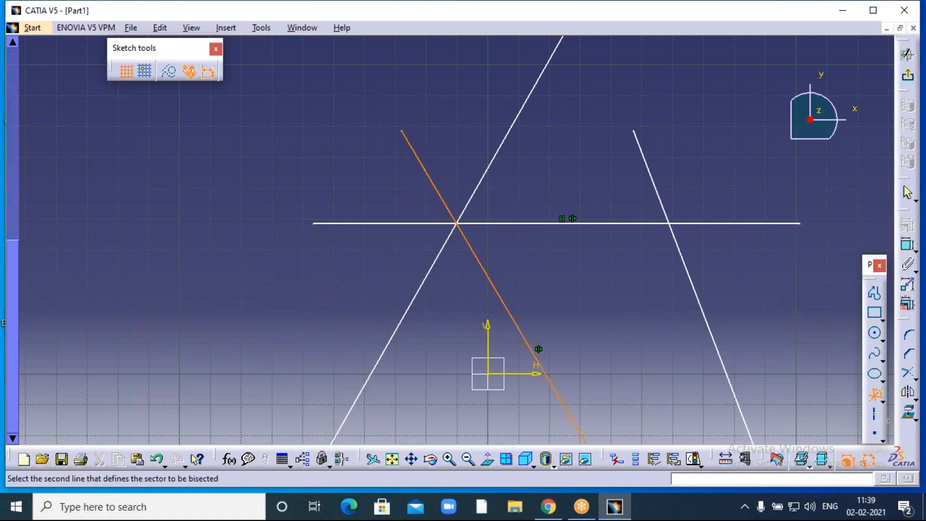
click(379, 224)
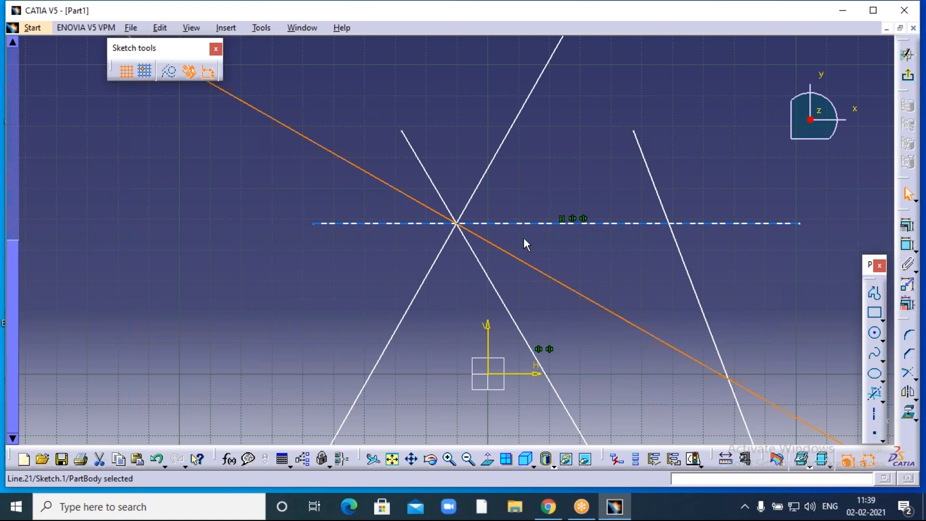
Create a bisecting line through the upper-right sector between the right slanted line and the upper horizontal line.
middle_drag(555, 245, 405, 275)
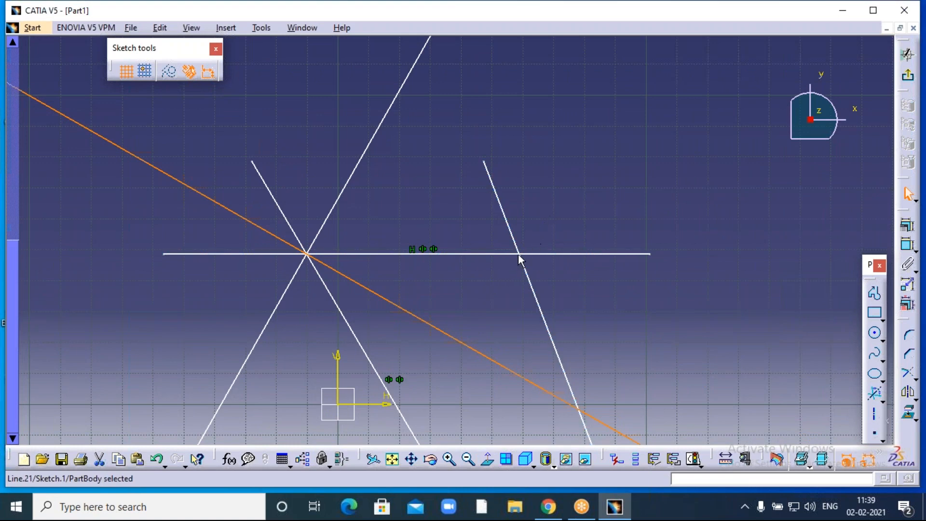
click(875, 393)
click(502, 208)
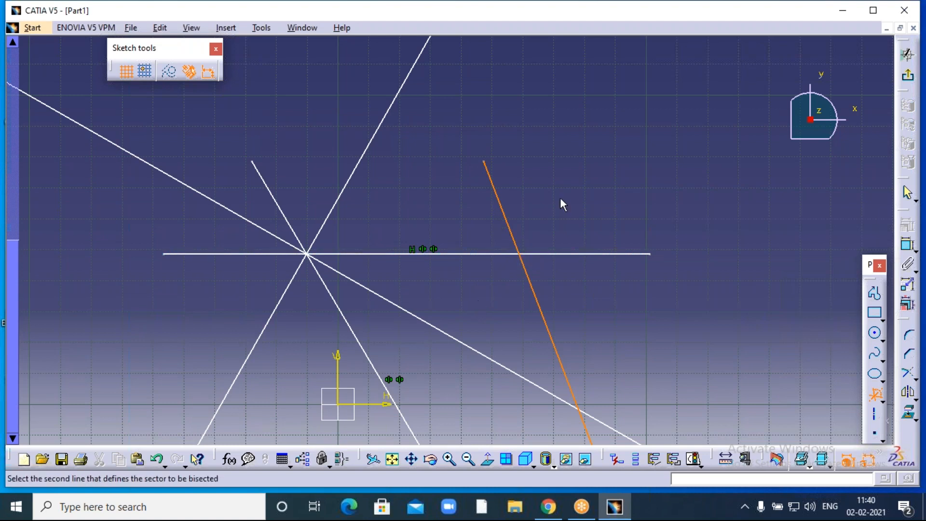
click(546, 254)
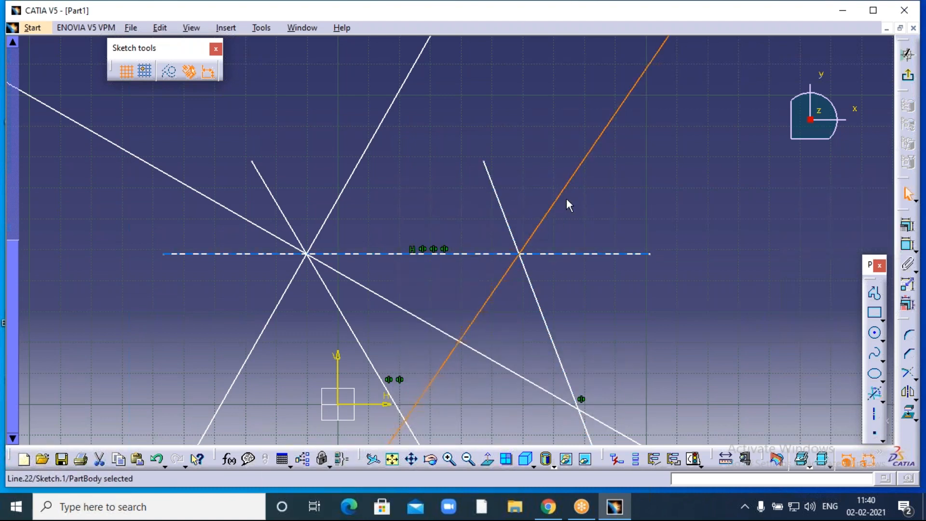
Create a bisecting line through the upper-left sector between the right slanted line and the upper horizontal line.
click(874, 392)
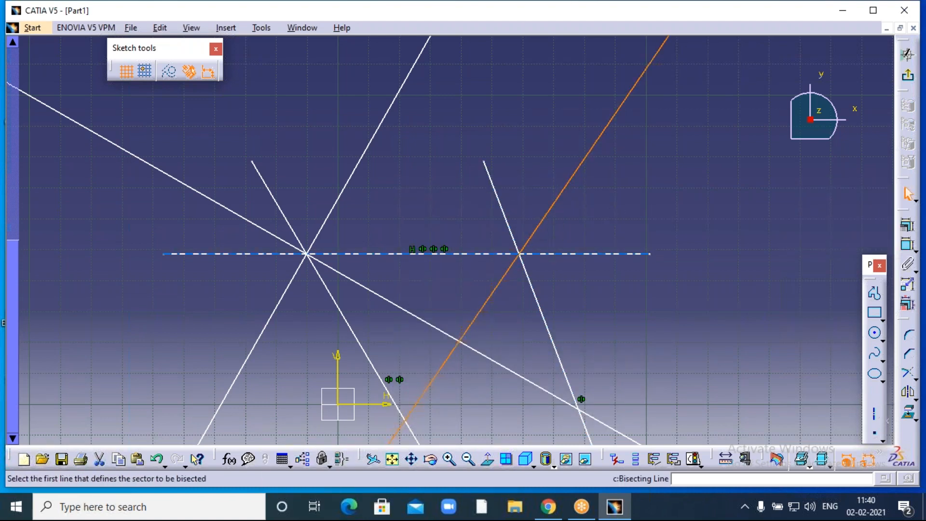
click(505, 215)
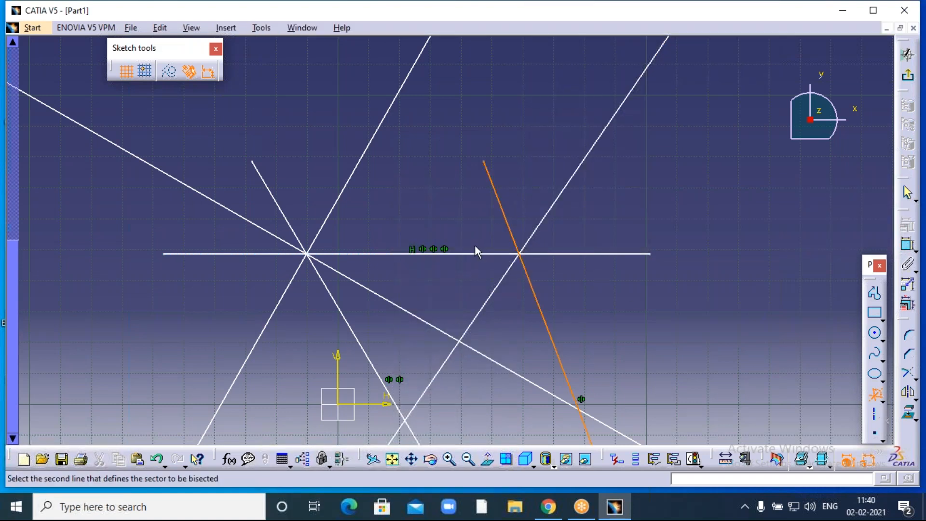
click(477, 254)
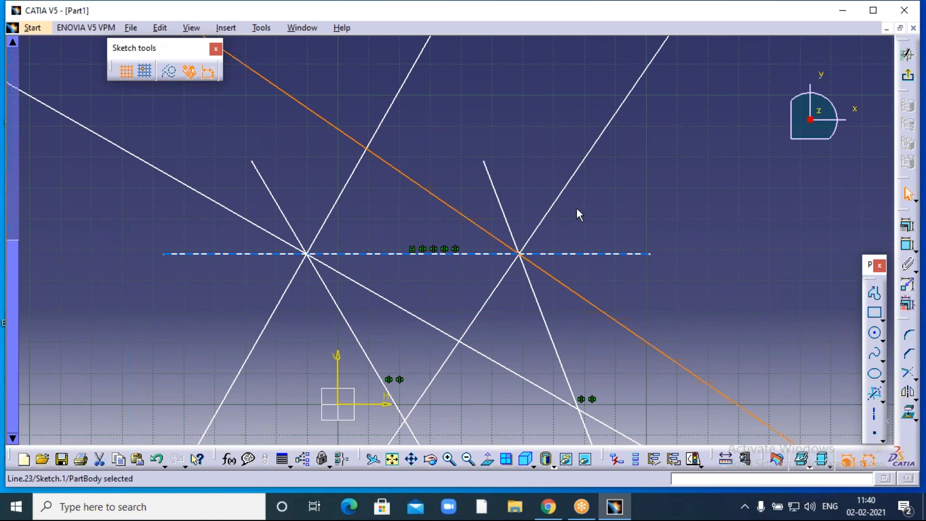
Delete the two horizontal and two slanted lines together, keeping the four bisecting lines.
click(468, 459)
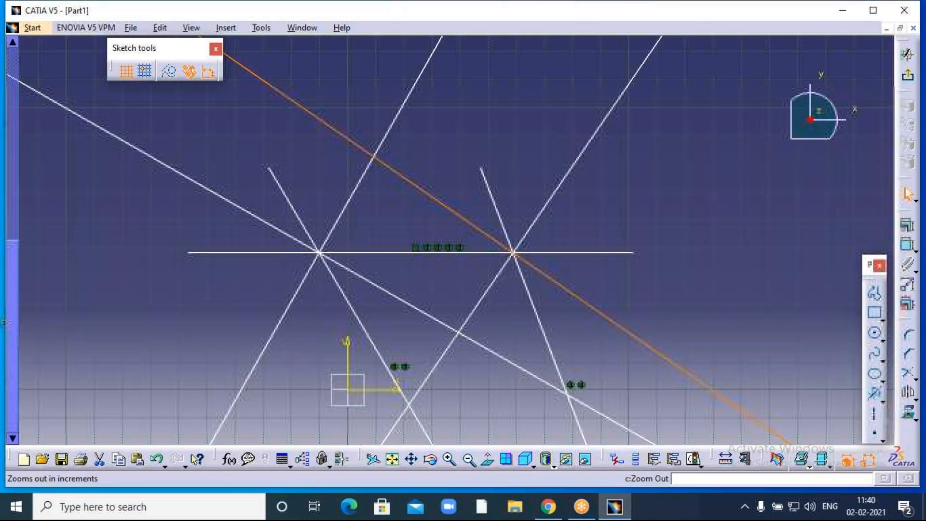
click(468, 459)
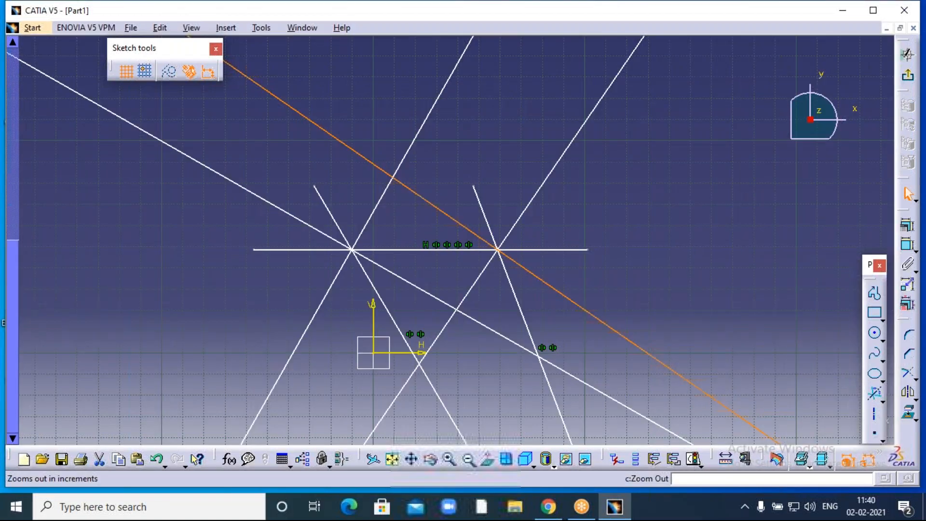
click(468, 459)
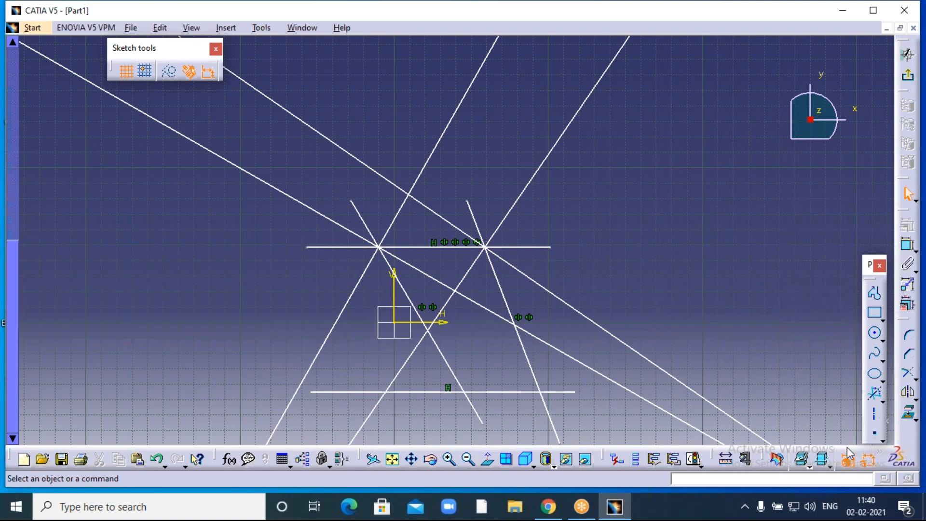
click(882, 400)
mouse_move(205, 167)
mouse_down()
mouse_move(241, 200)
mouse_move(698, 411)
mouse_up()
mouse_move(245, 192)
mouse_down()
mouse_move(294, 230)
mouse_move(592, 389)
mouse_move(616, 439)
mouse_move(632, 444)
mouse_up()
key(Delete)
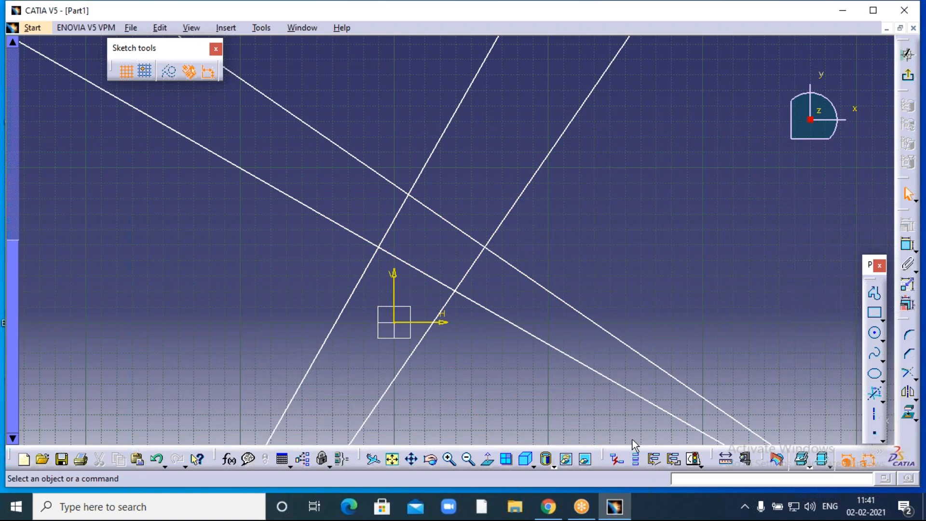
Delete the four bisecting lines one after another to clear the sketch.
click(391, 182)
key(Delete)
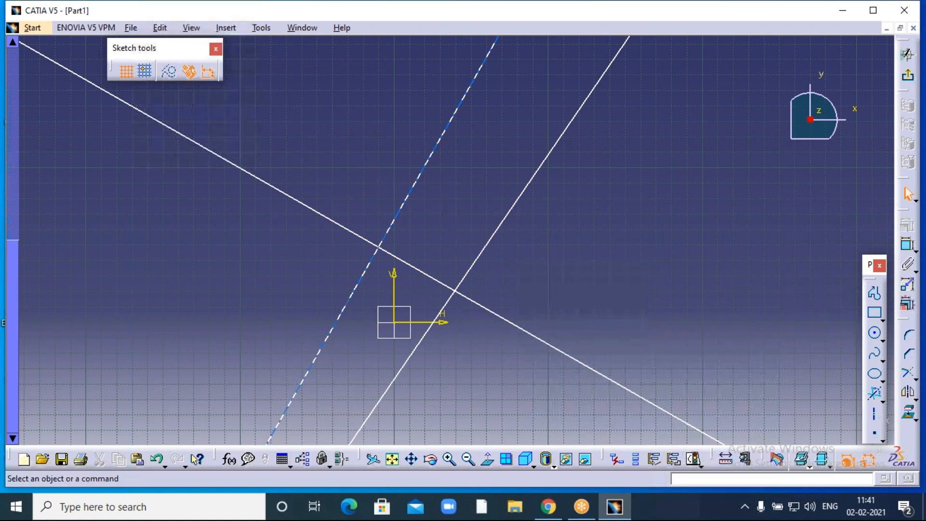
click(424, 190)
key(Delete)
click(490, 249)
key(Delete)
click(412, 269)
key(Delete)
Draw a circle centred on the origin with a radius of about 80 mm.
middle_drag(432, 371, 490, 291)
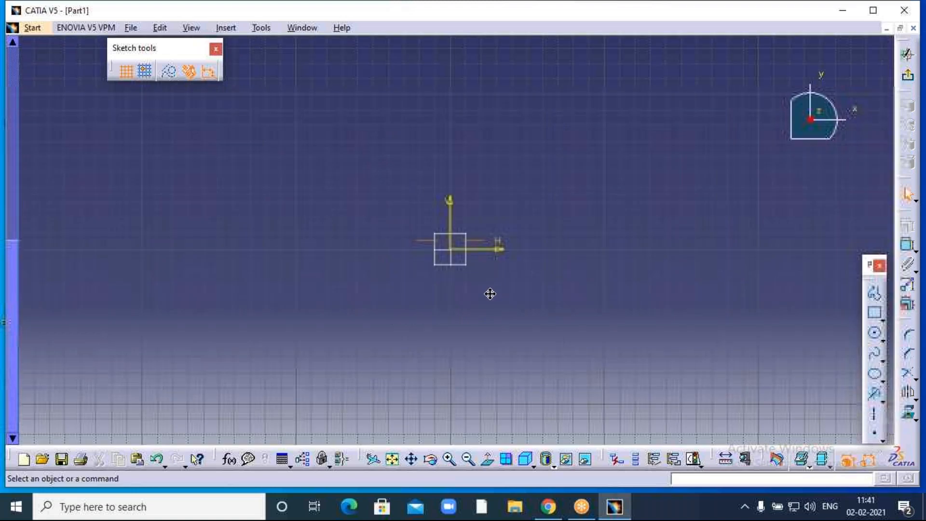
click(882, 399)
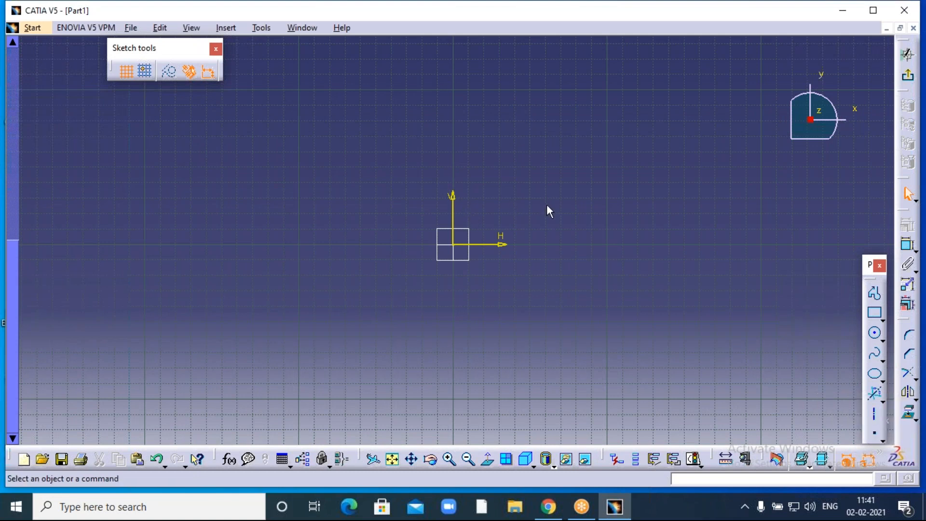
click(874, 333)
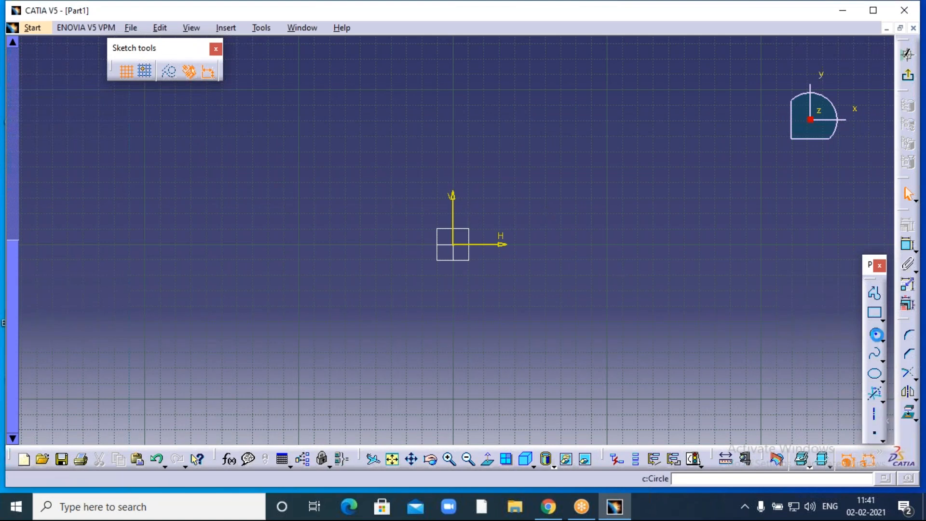
click(457, 247)
click(330, 248)
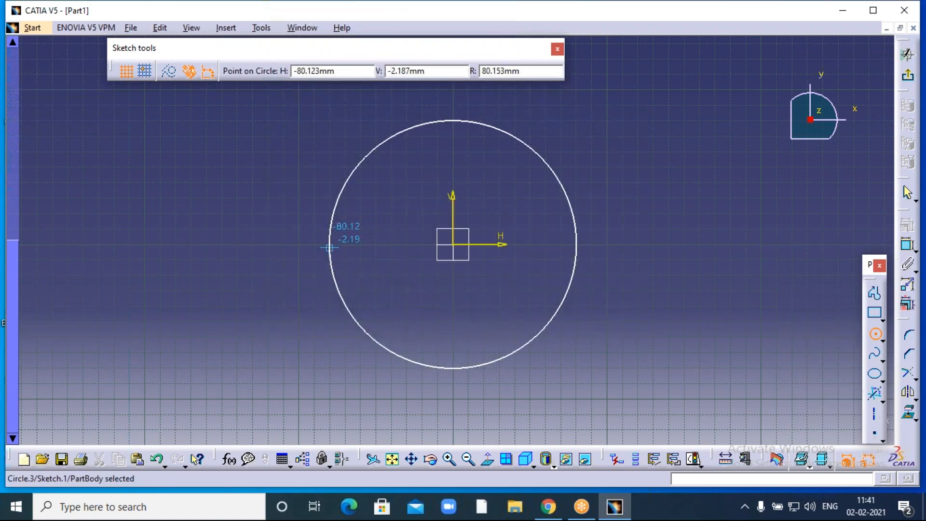
Draw a line normal to the circle, starting slightly above the H axis on its right side and extending outward.
middle_drag(630, 221, 541, 226)
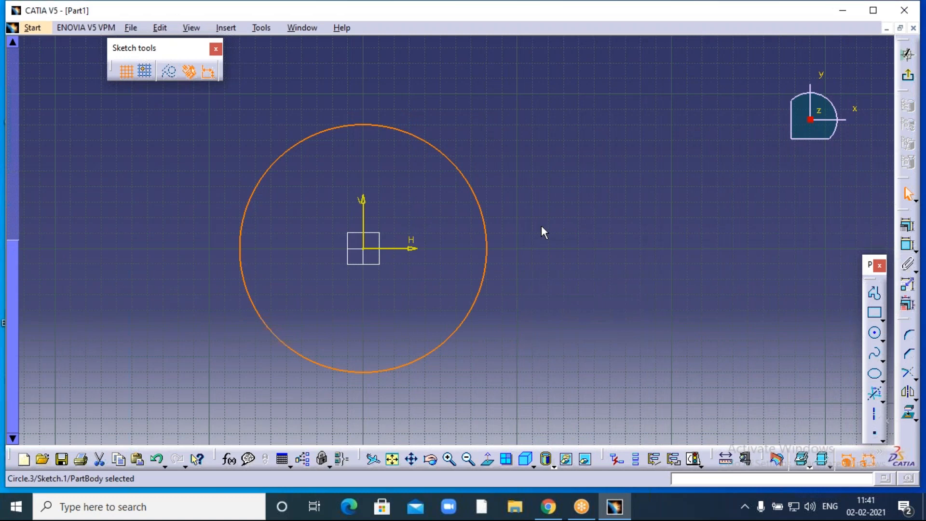
click(555, 215)
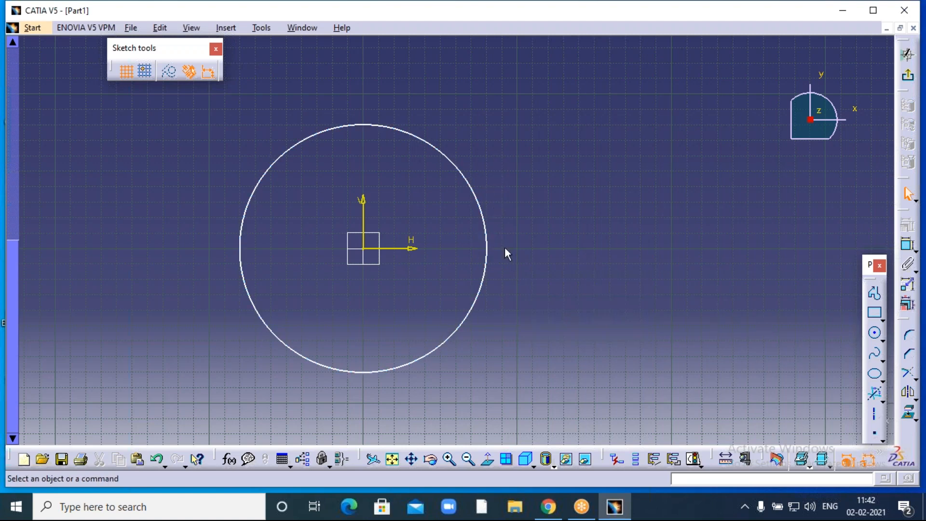
click(881, 400)
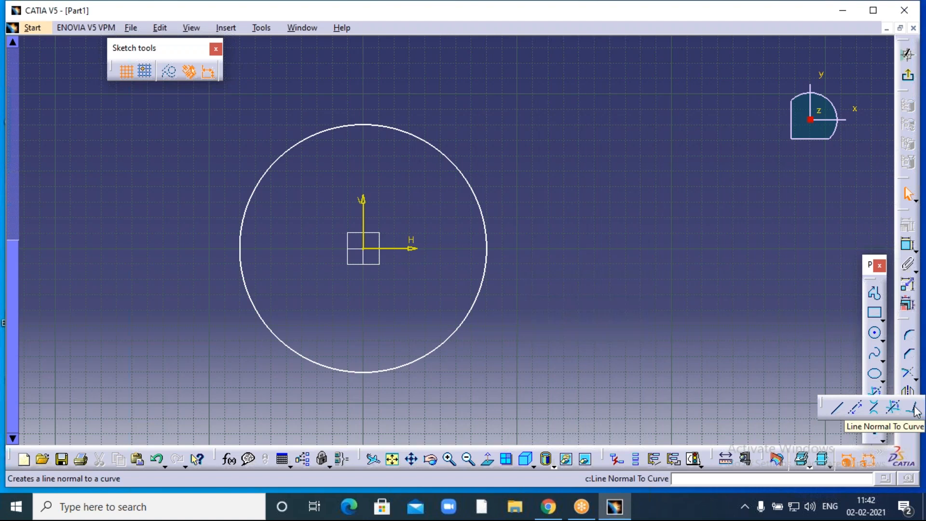
click(914, 408)
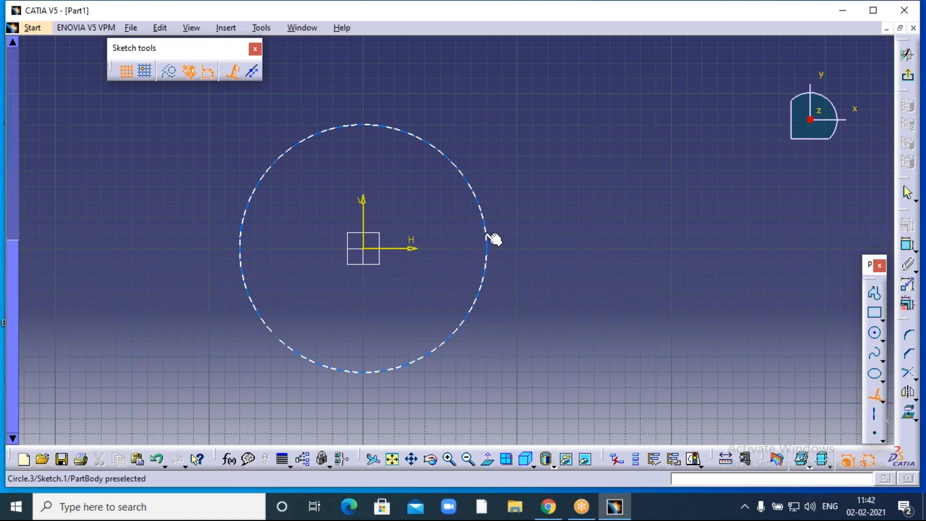
click(486, 238)
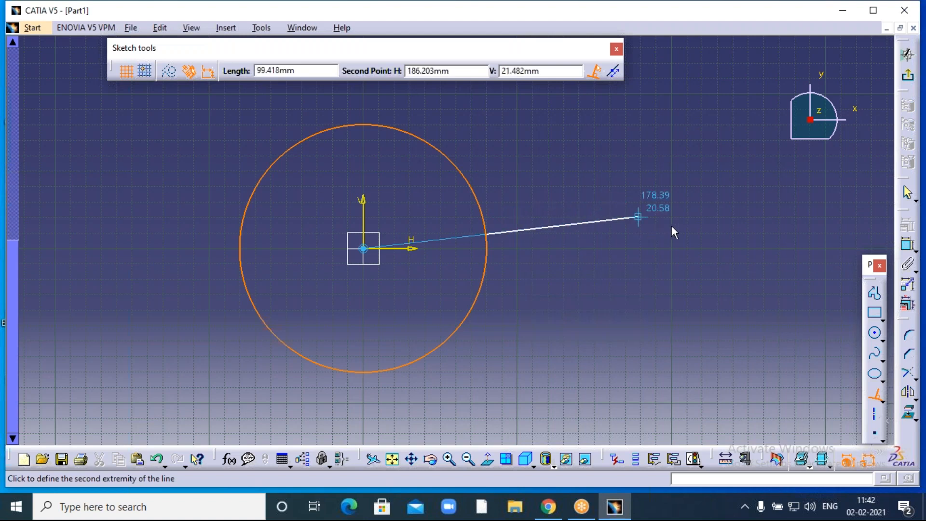
click(727, 205)
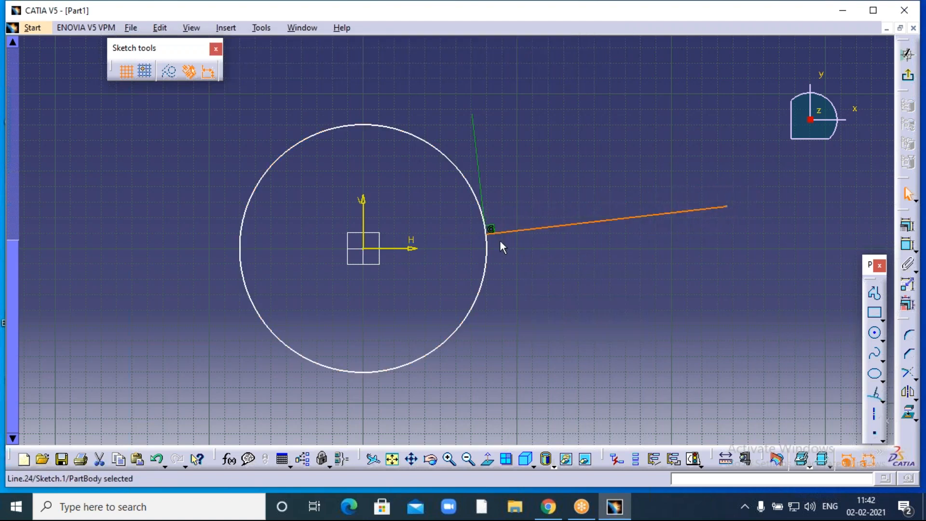
Draw a second line normal to the circle, starting on its lower-right arc and extending outward.
click(700, 227)
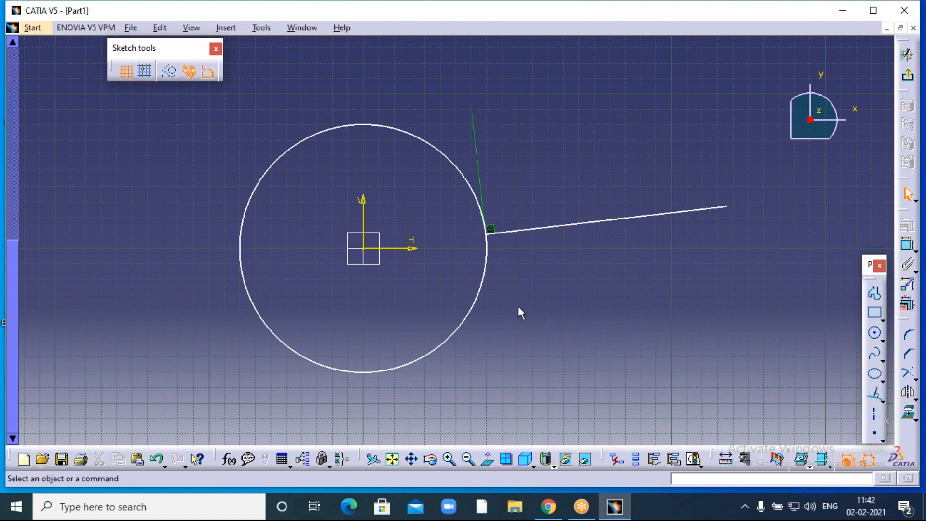
click(875, 399)
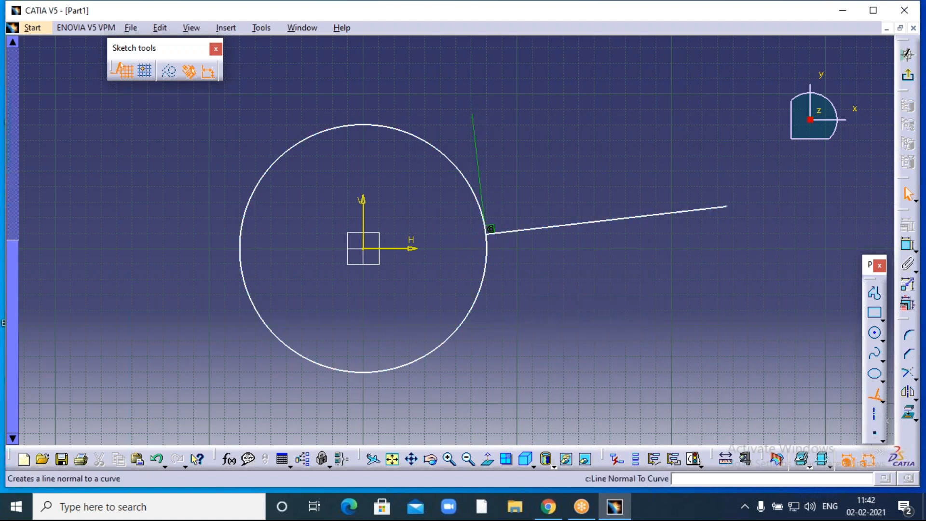
click(471, 317)
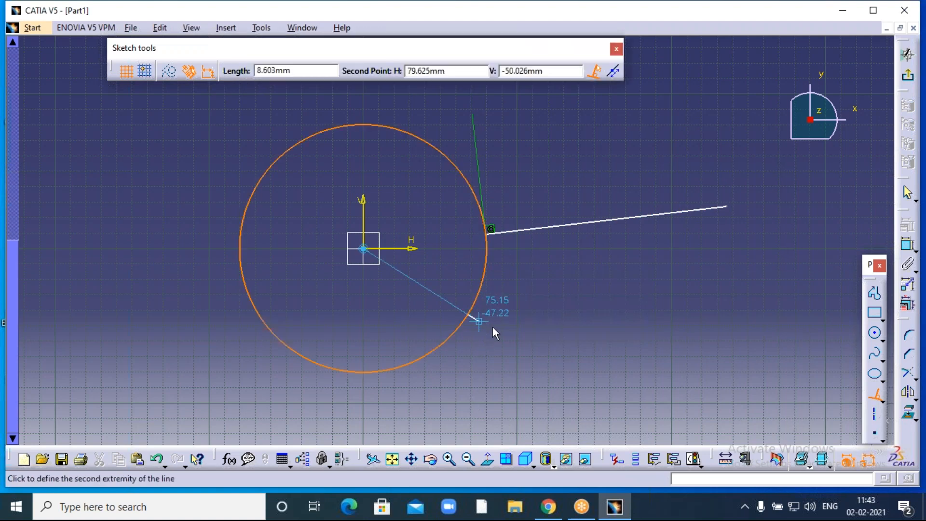
click(640, 424)
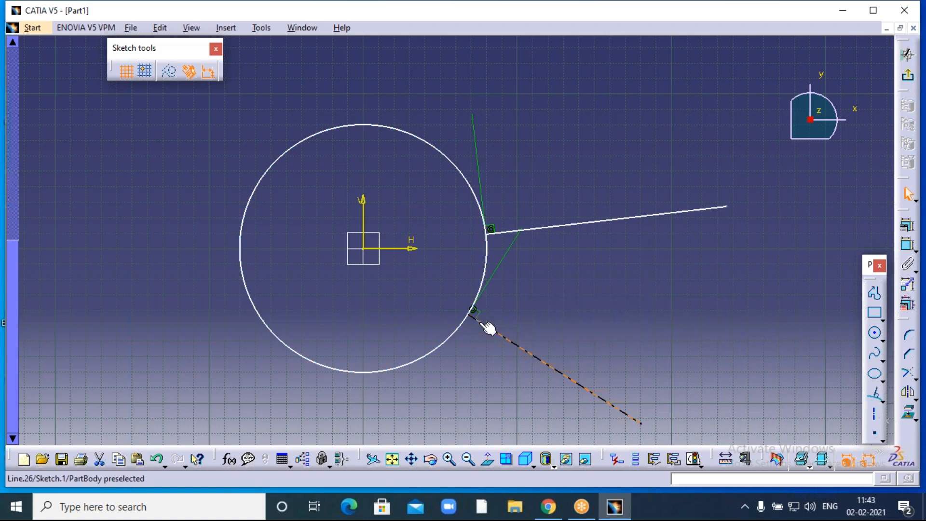
click(544, 305)
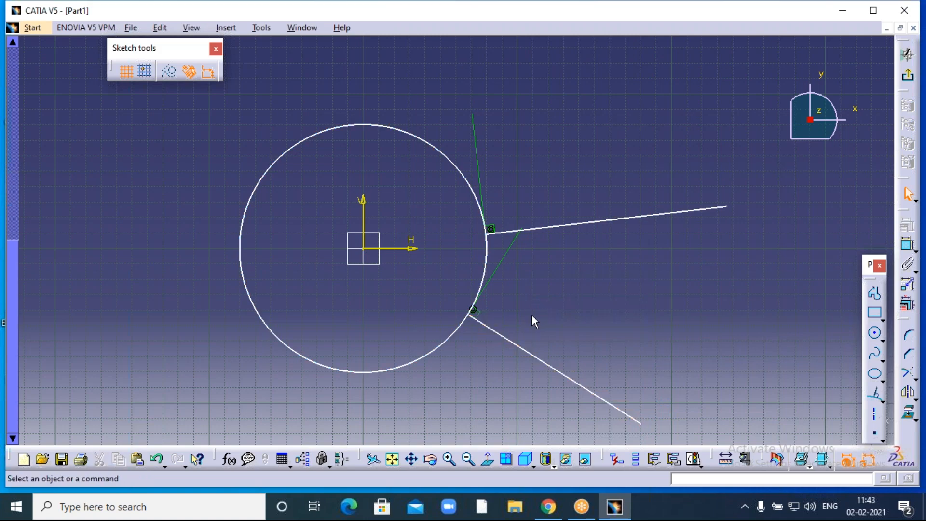
Draw a third line normal to the circle, about 140 mm long, from its lower-left arc outward.
mouse_move(531, 314)
middle_down()
mouse_move(548, 262)
mouse_move(540, 245)
middle_up()
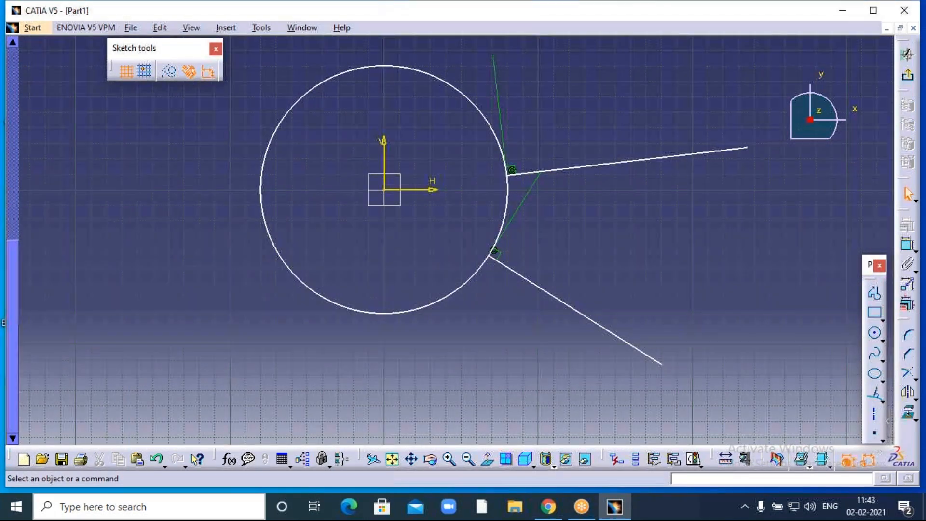
click(875, 399)
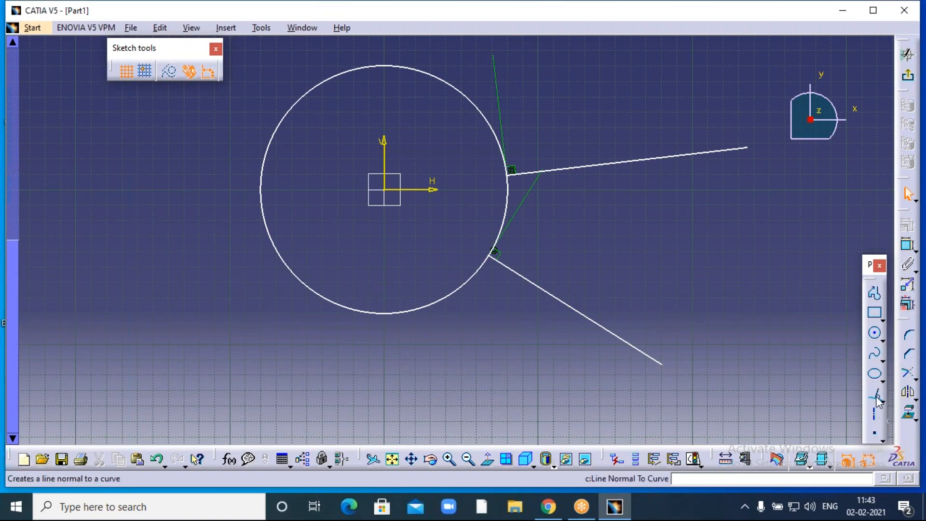
click(300, 277)
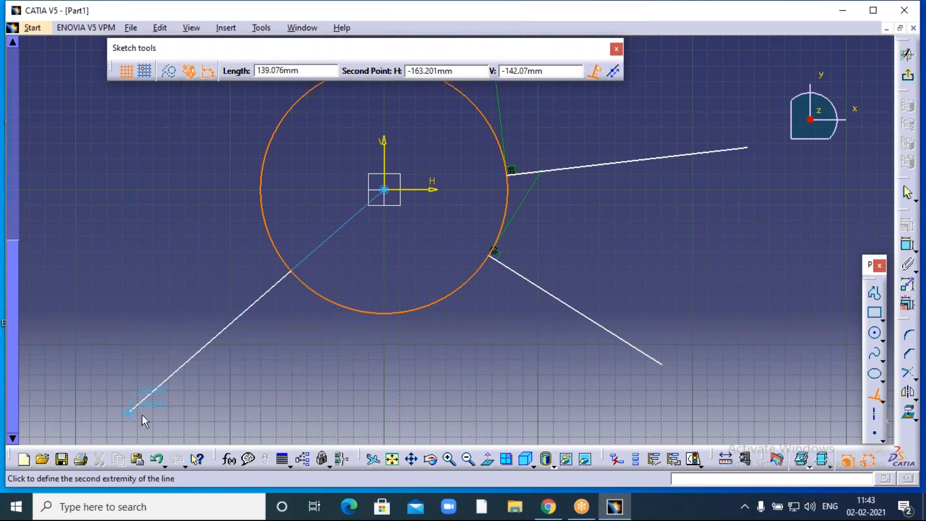
click(125, 415)
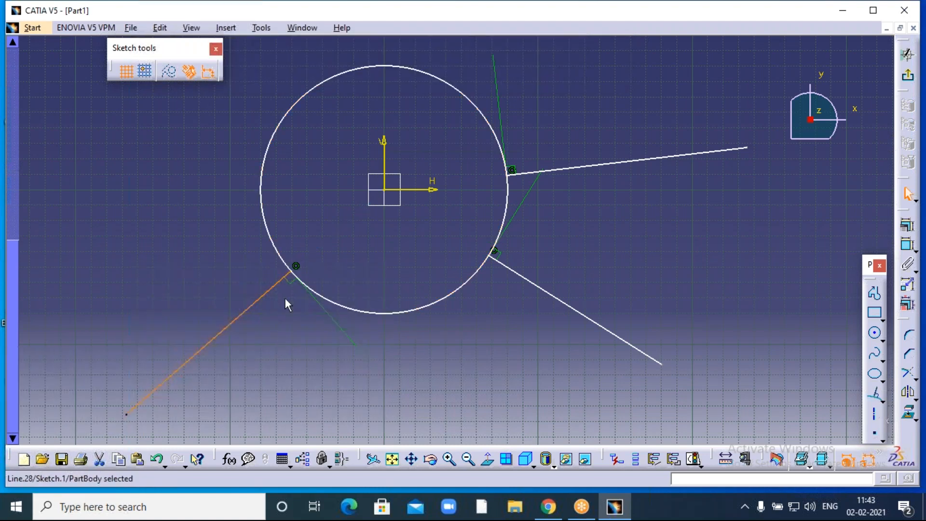
click(291, 276)
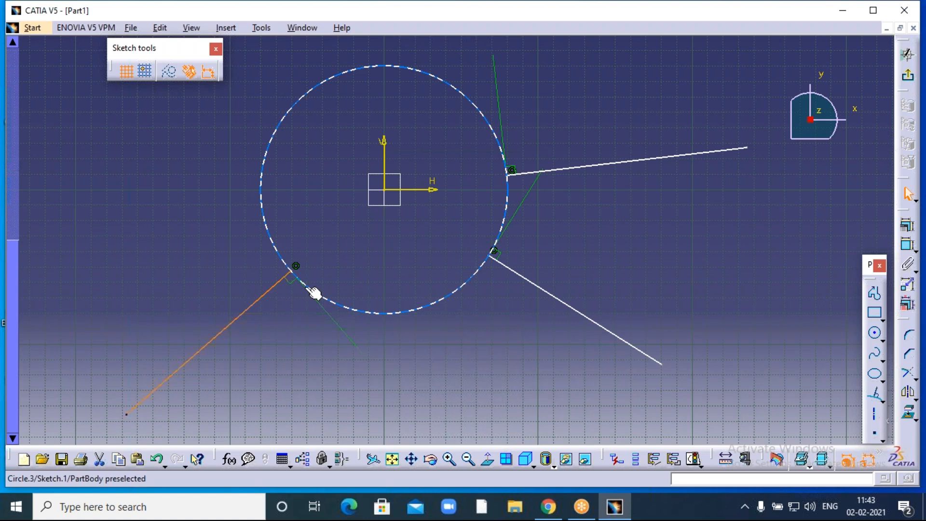
click(373, 247)
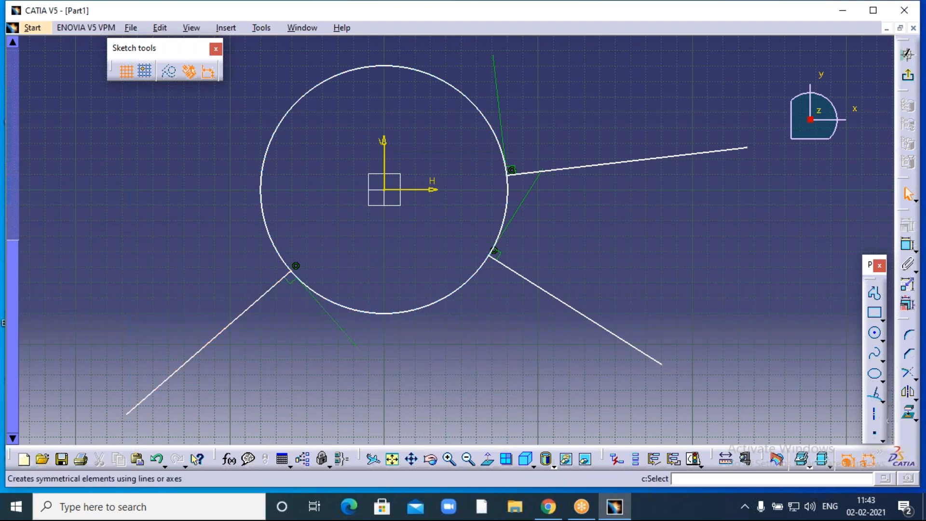
Draw a fourth line normal to the circle, starting on its left side slightly above the H axis and extending outward.
click(874, 394)
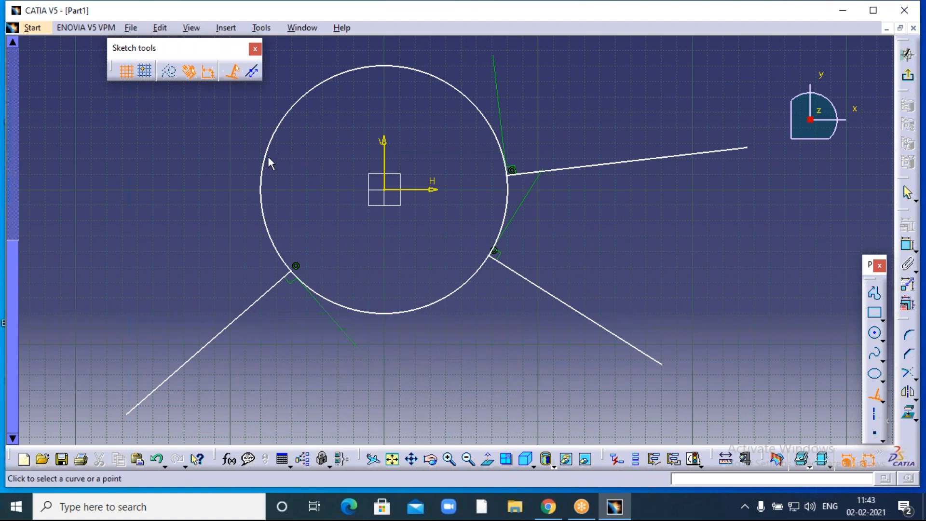
click(264, 177)
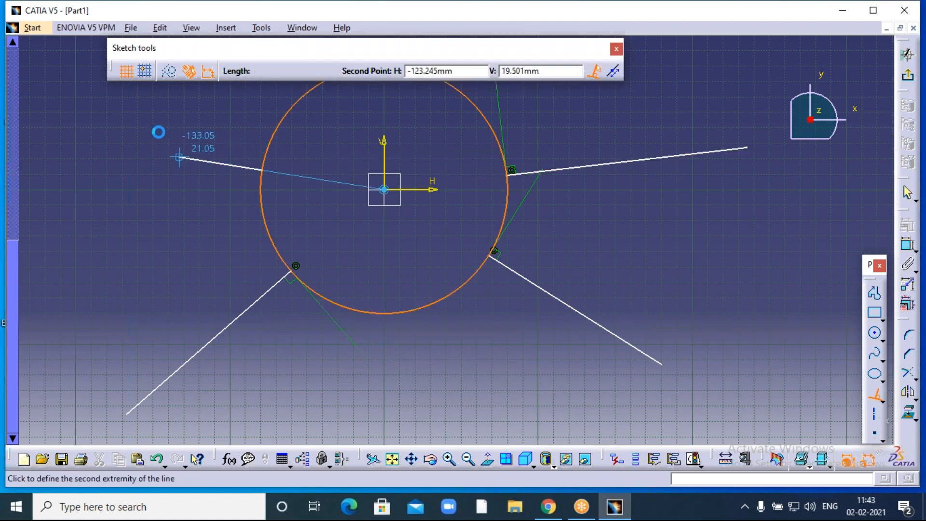
click(52, 138)
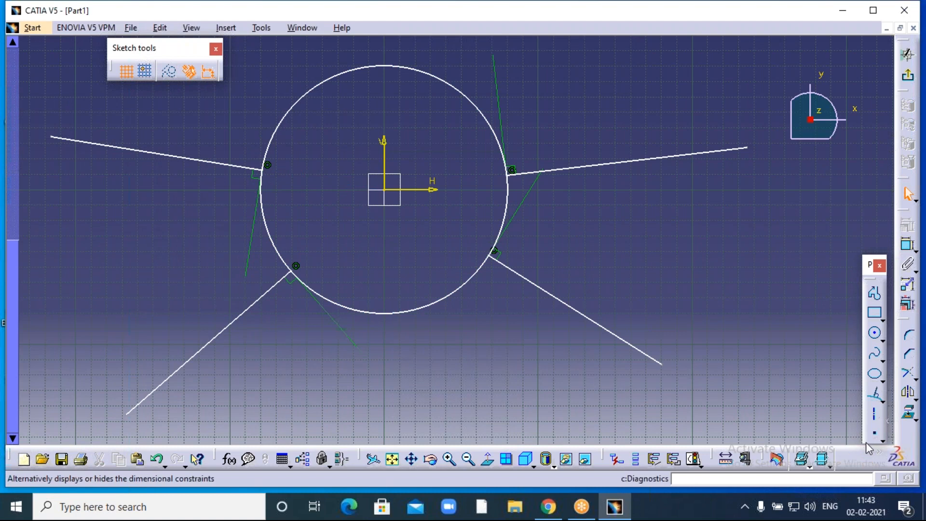
click(880, 398)
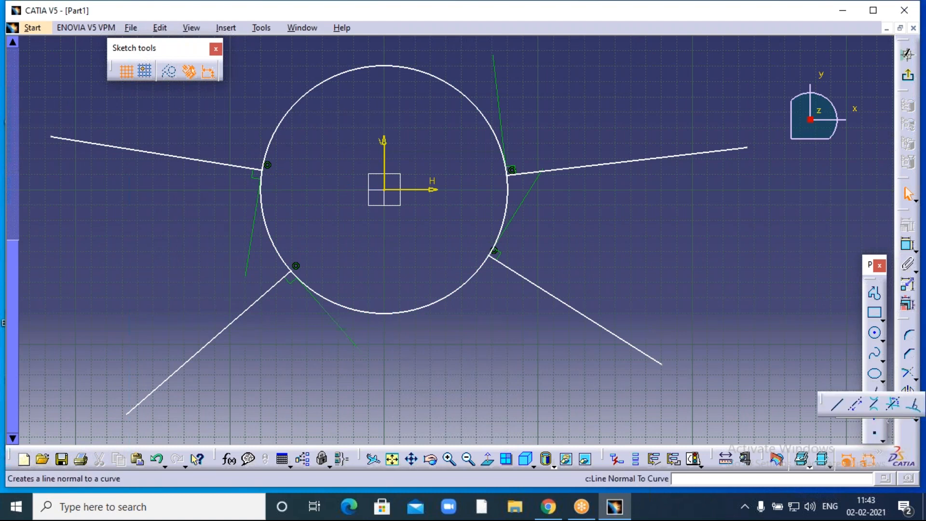
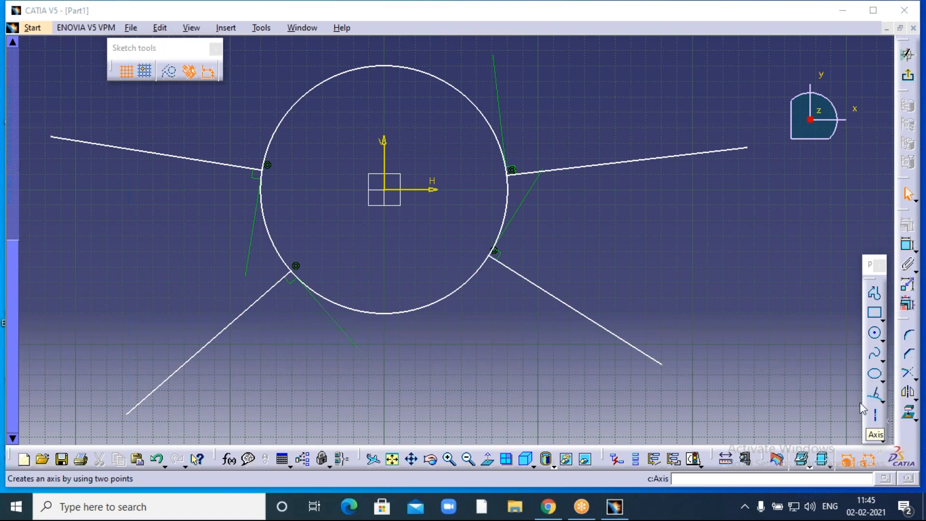
click(693, 238)
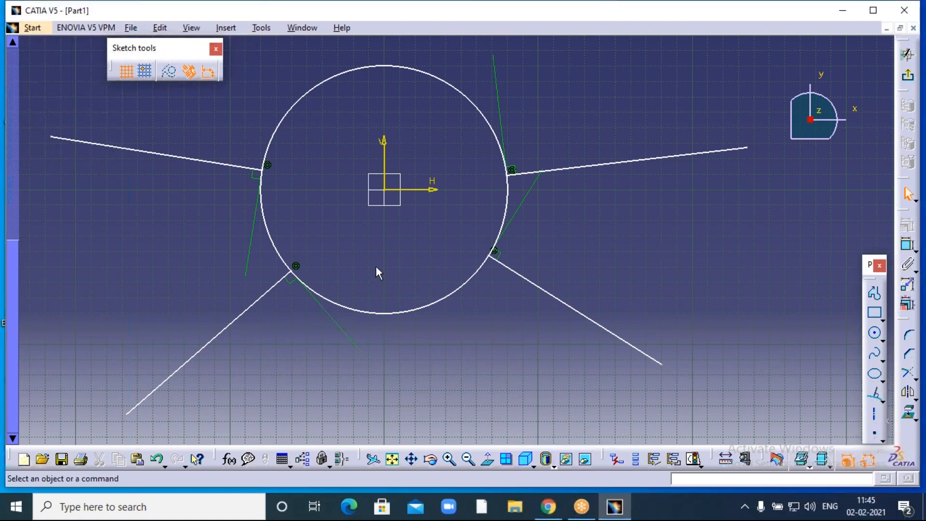
Delete the circle and its four normal lines together to clear the sketch.
click(469, 459)
mouse_move(140, 96)
mouse_down()
mouse_move(193, 147)
mouse_move(672, 355)
mouse_move(694, 386)
mouse_up()
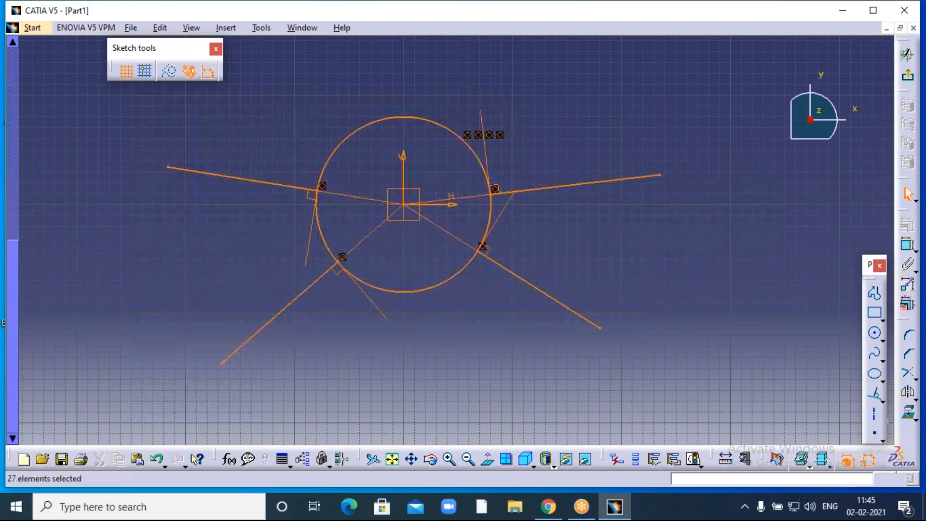
key(Delete)
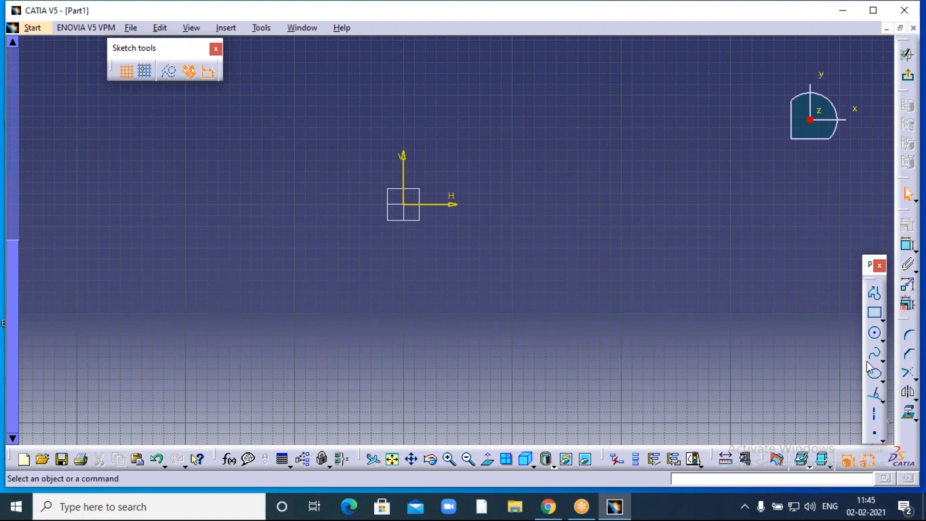
Draw a horizontal axis line from the sketch origin along the positive H direction.
click(875, 420)
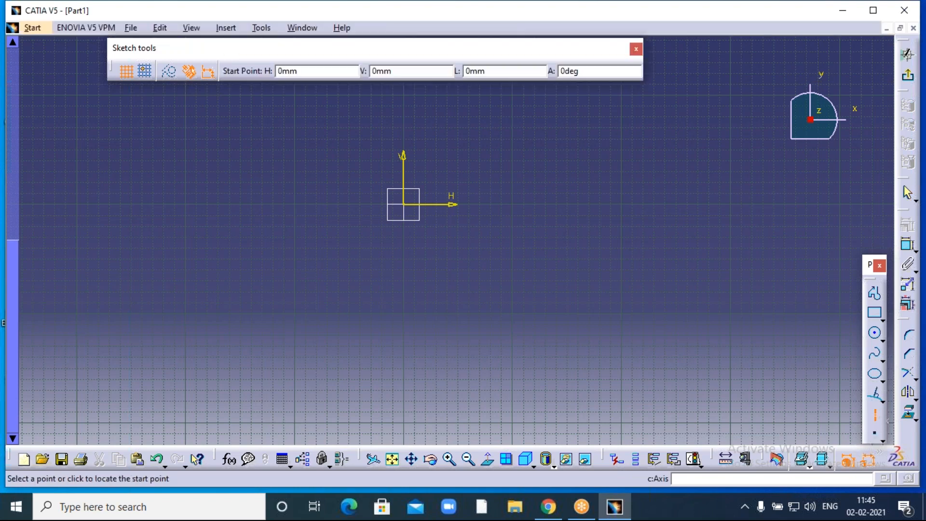
click(426, 206)
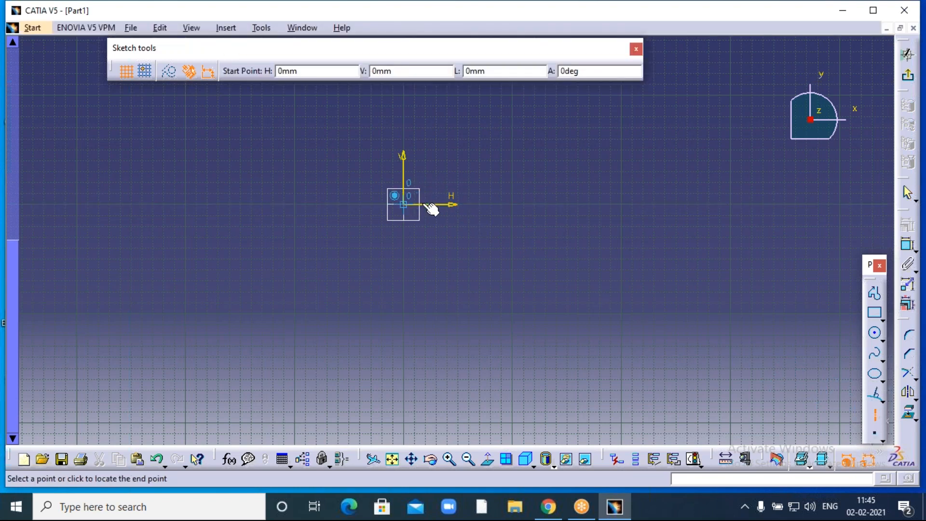
click(755, 204)
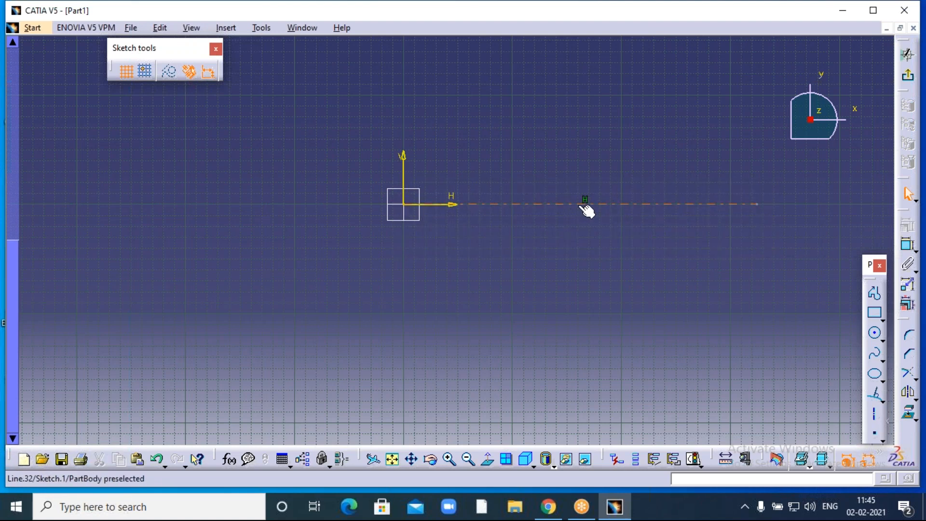
click(449, 458)
click(450, 459)
mouse_move(638, 192)
middle_down()
mouse_move(543, 265)
mouse_move(493, 241)
middle_up()
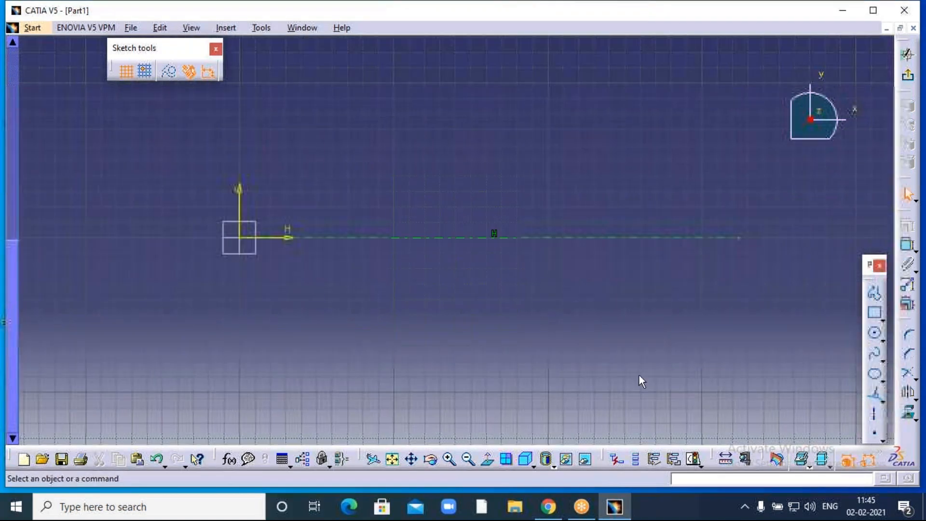
Draw a vertical axis line from the sketch origin straight downward.
click(873, 414)
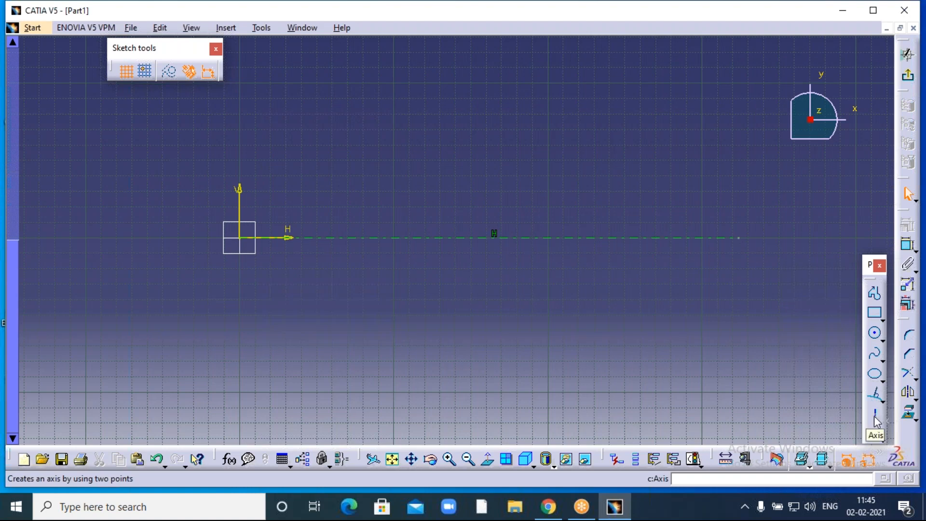
click(875, 416)
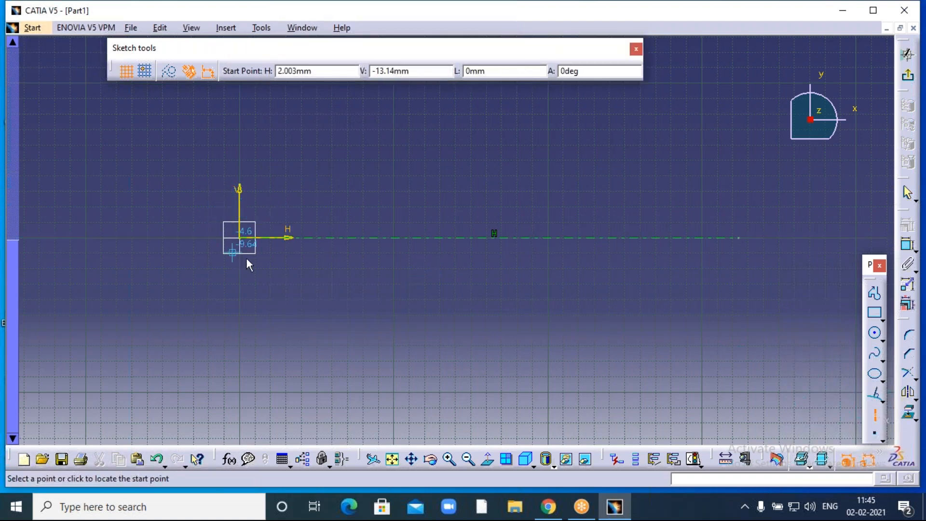
click(241, 240)
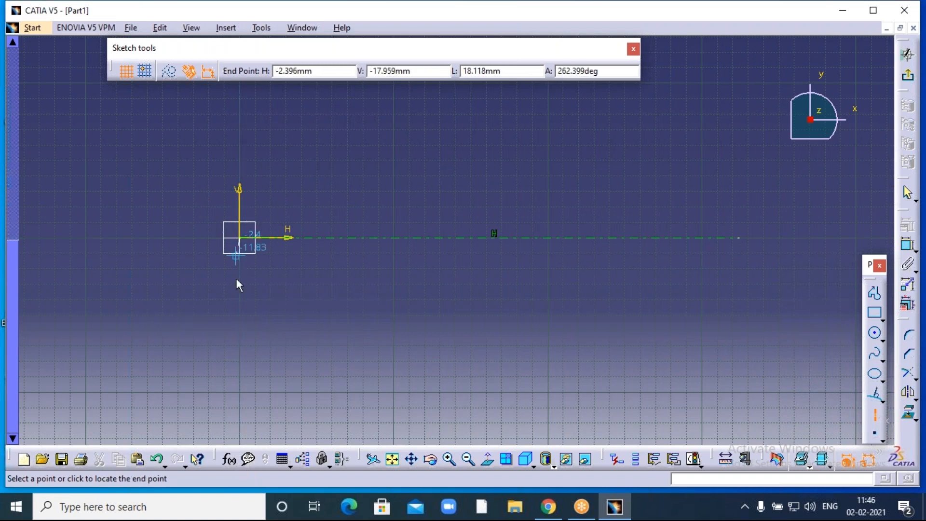
click(237, 404)
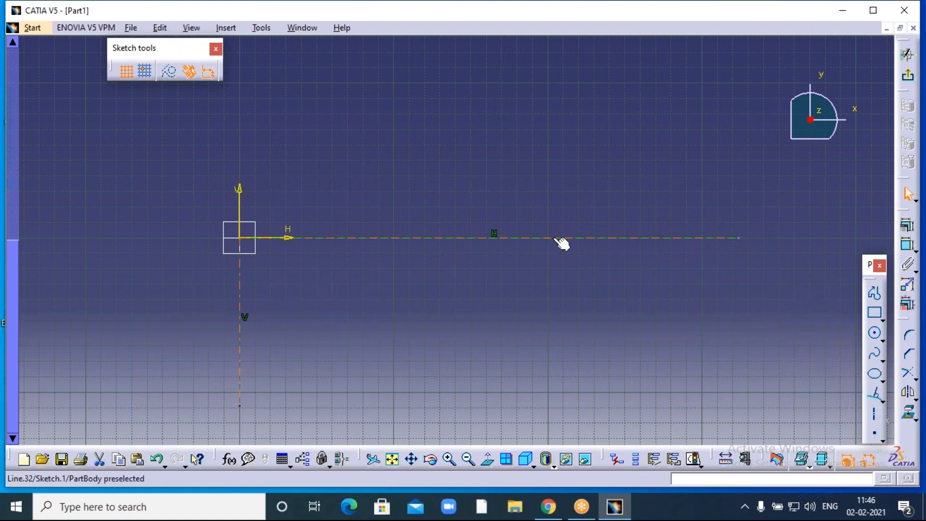
Draw a shorter horizontal axis line above the axis that starts at the origin.
click(875, 417)
click(447, 172)
click(672, 172)
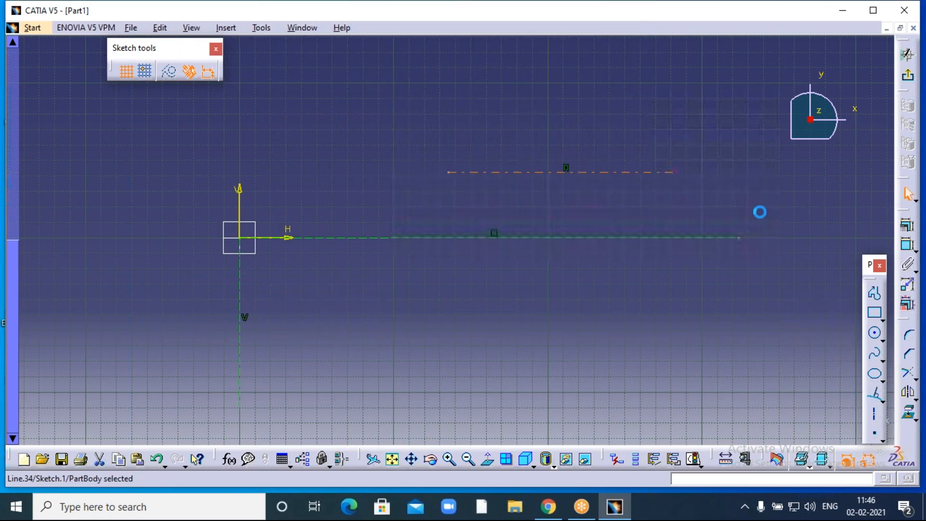
Draw a vertical axis line about 65 mm long above the H axis, between the origin and the short horizontal axis.
click(878, 400)
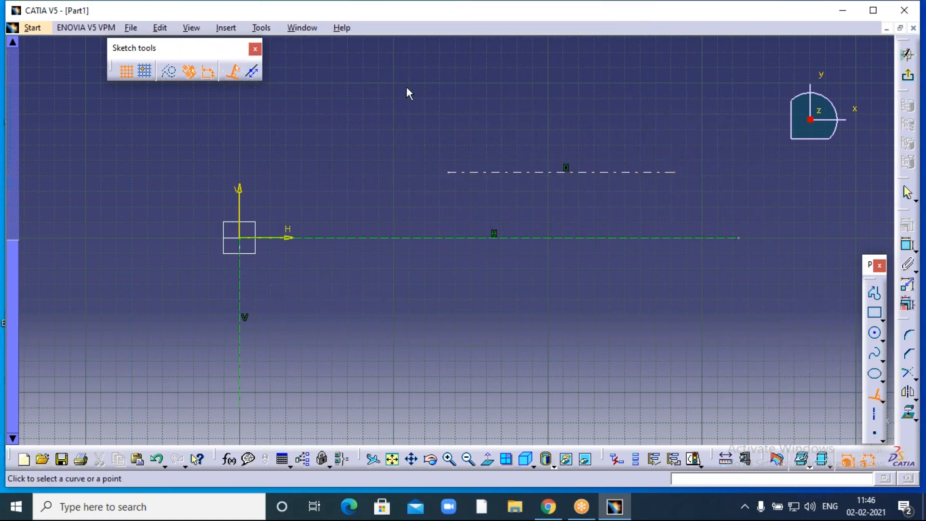
click(867, 417)
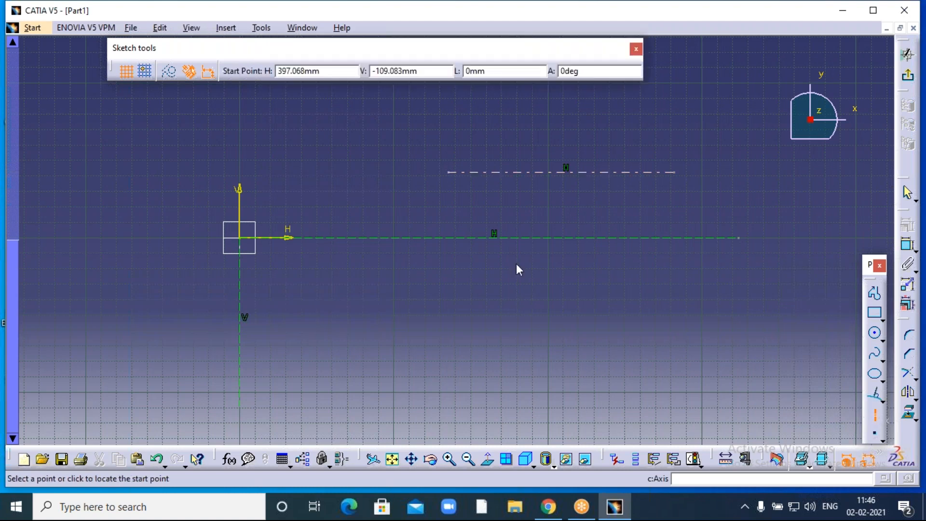
click(355, 115)
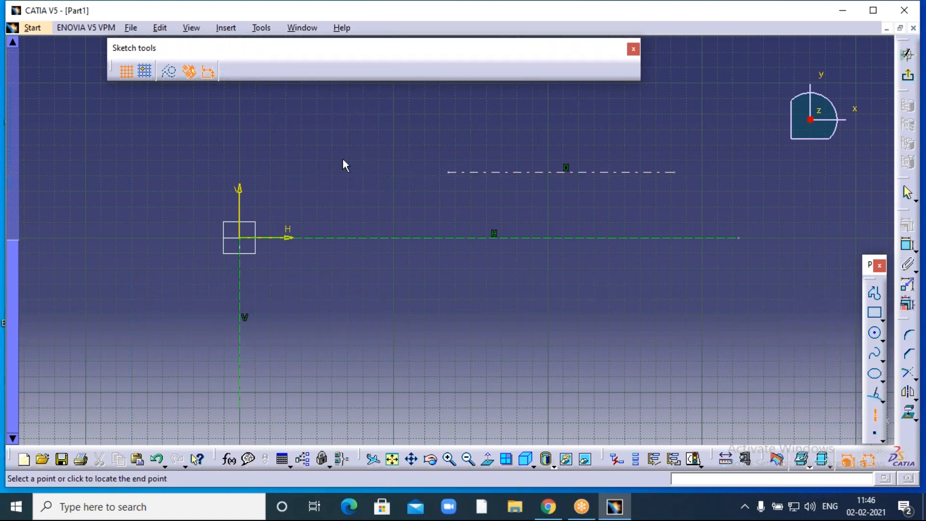
click(353, 213)
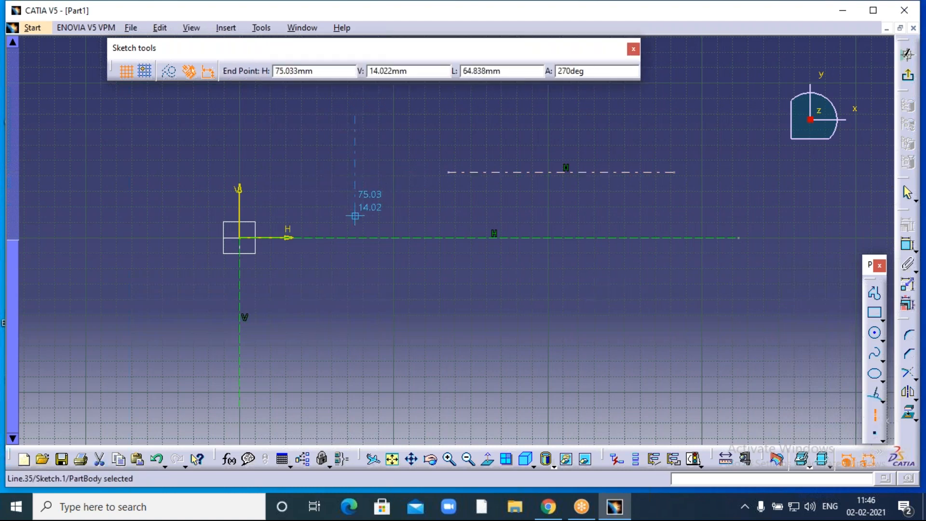
click(425, 196)
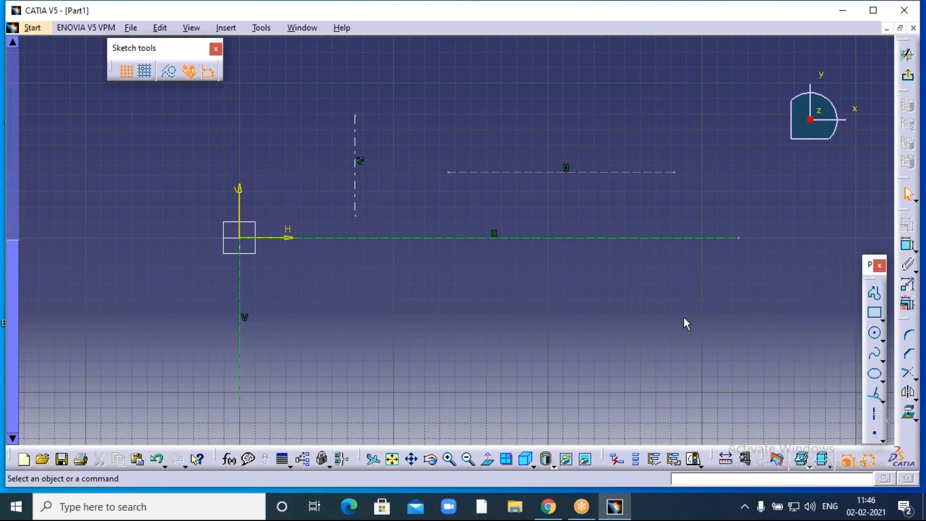
Delete all four axis lines together to clear the sketch.
mouse_move(184, 99)
mouse_down()
mouse_move(746, 407)
mouse_move(747, 427)
mouse_up()
key(Delete)
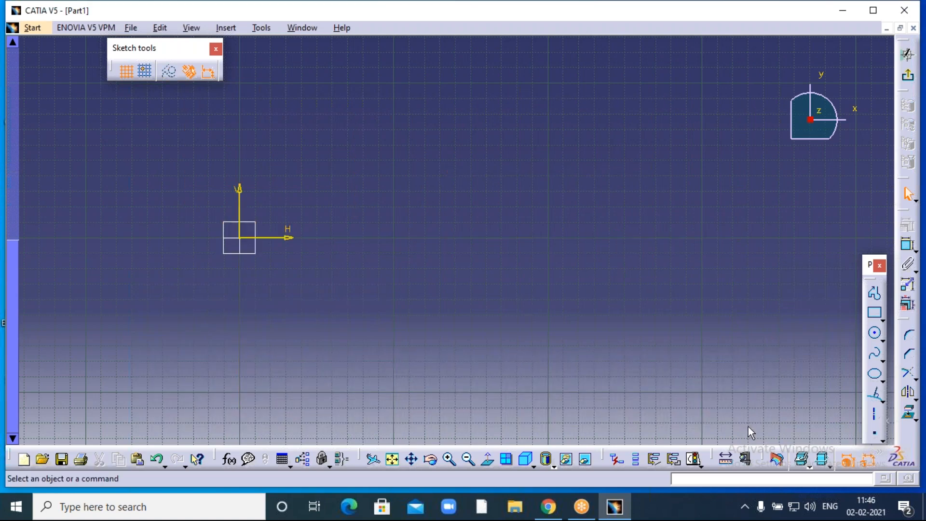
click(658, 22)
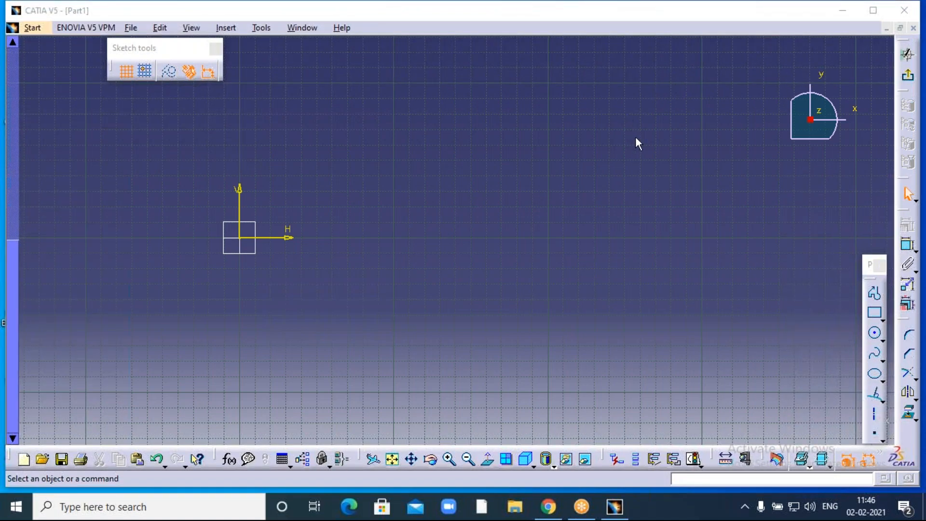
click(884, 434)
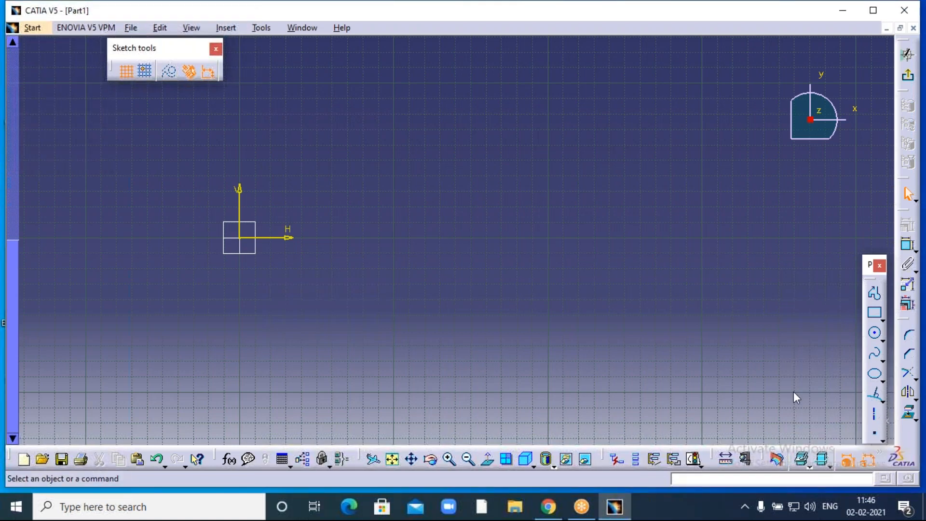
click(875, 435)
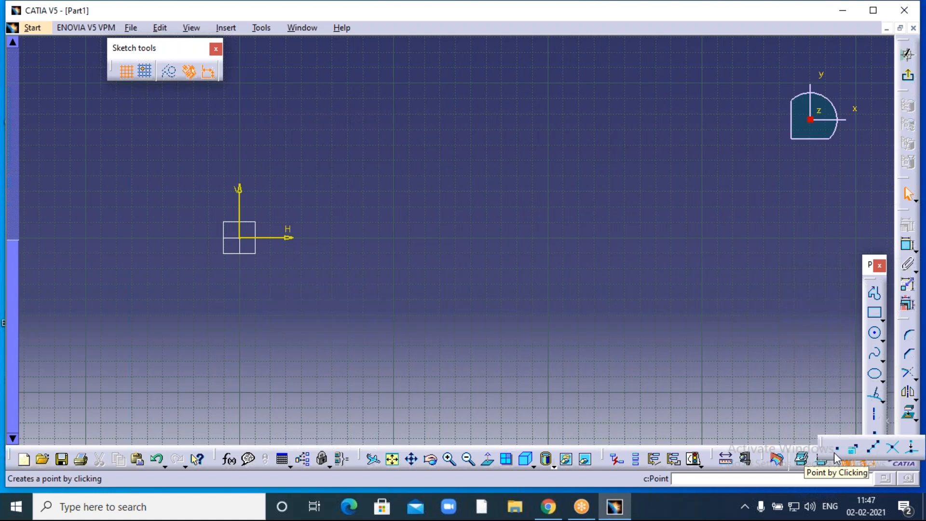
click(654, 19)
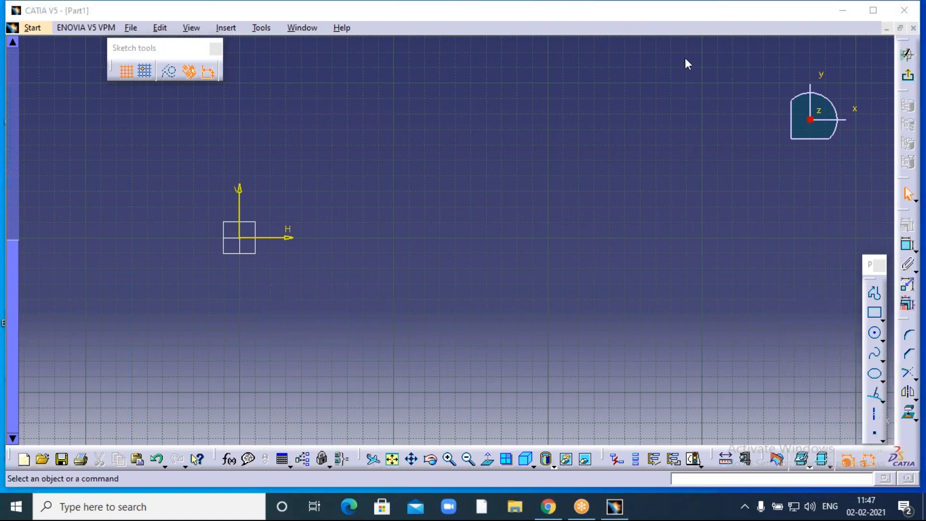
Place four separate freehand points with Point by Clicking, above and to the right of the sketch origin.
click(875, 435)
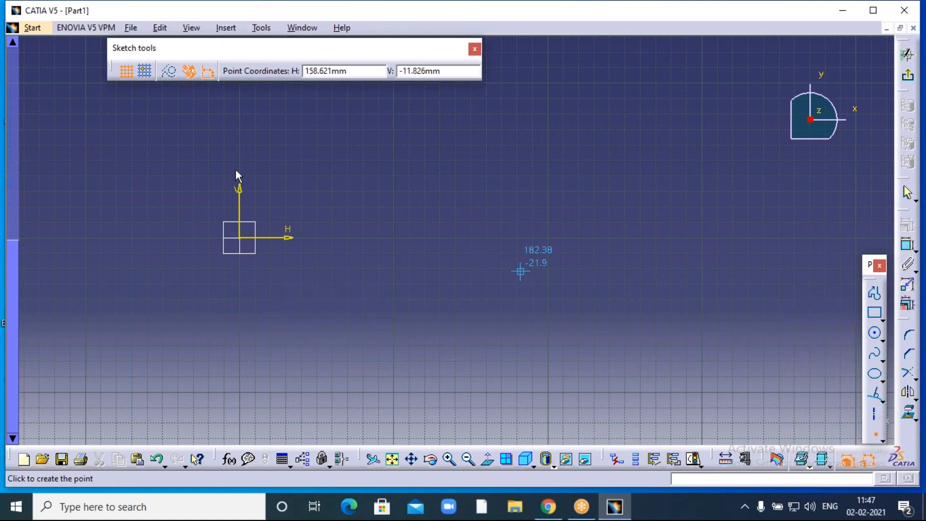
click(318, 131)
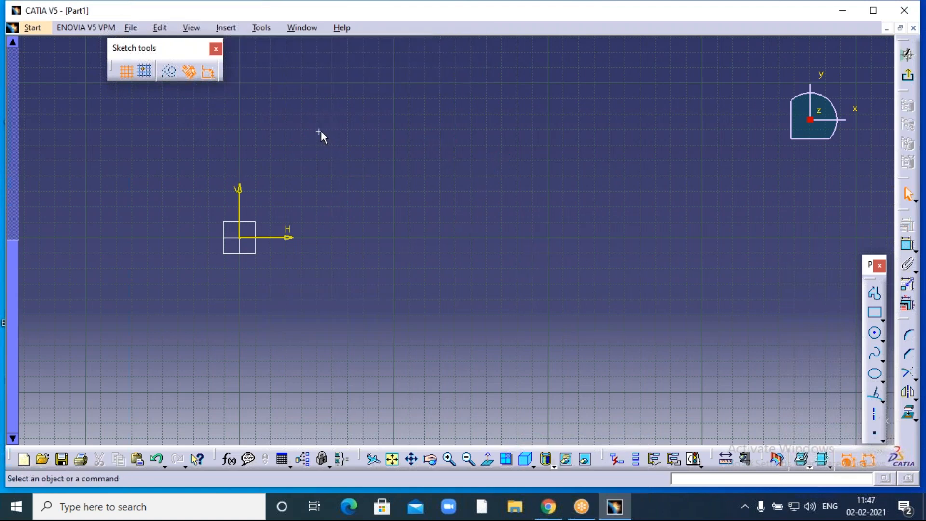
click(873, 432)
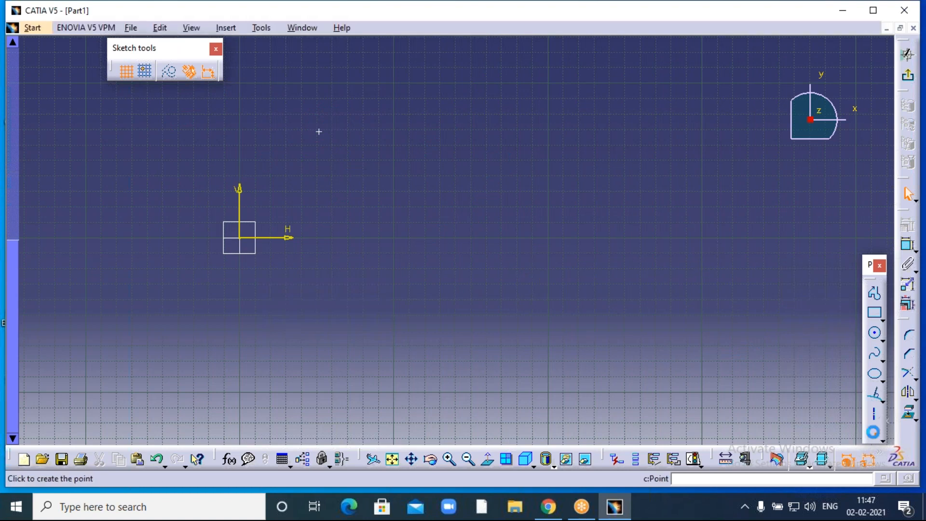
click(352, 189)
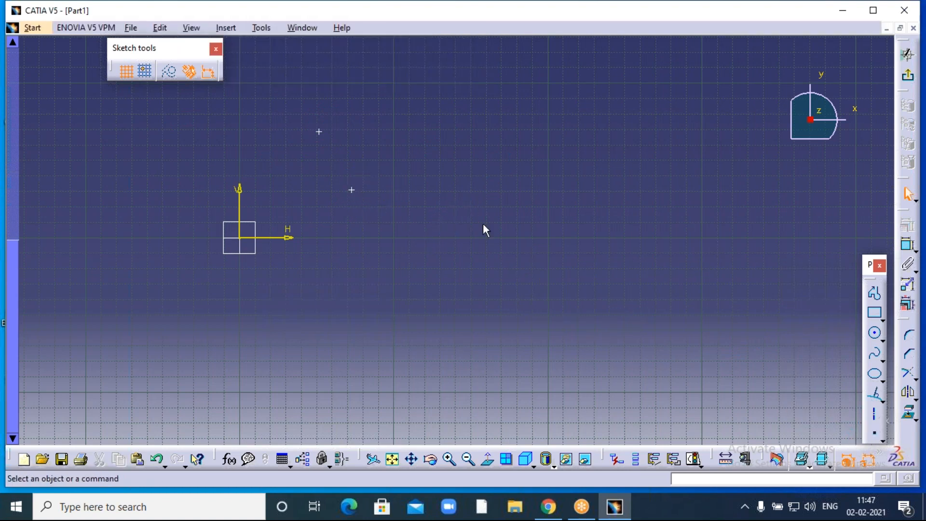
click(876, 435)
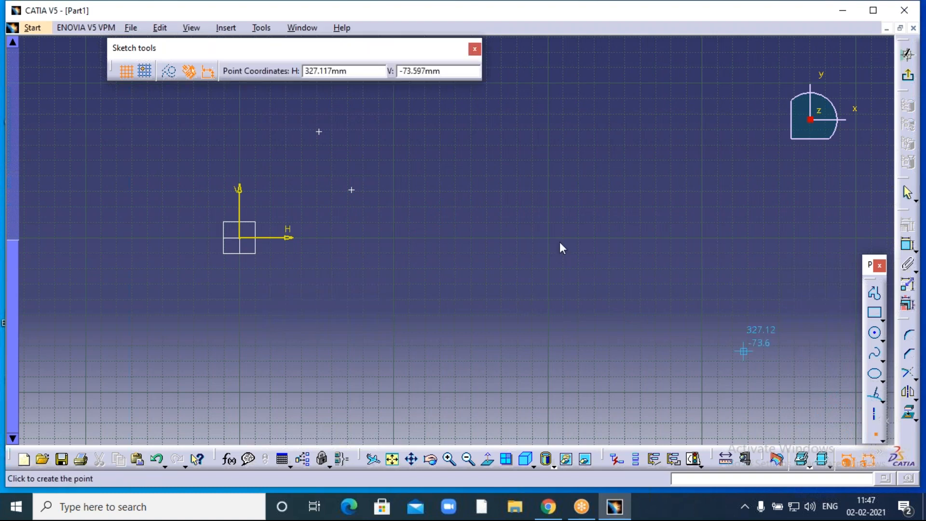
click(405, 141)
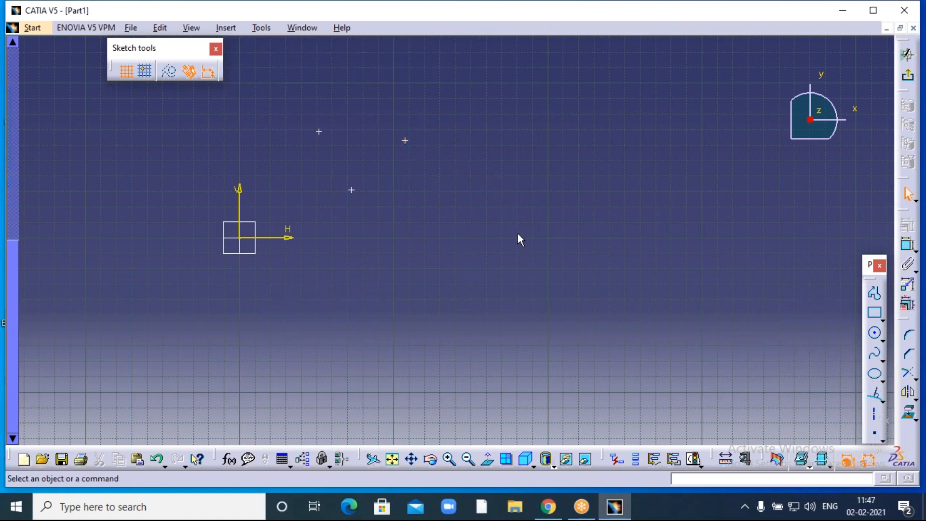
click(877, 436)
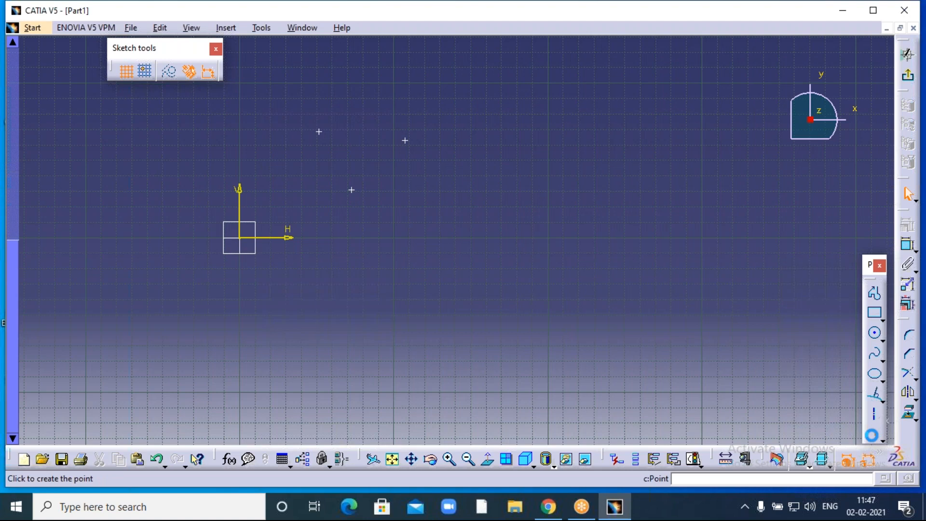
click(432, 178)
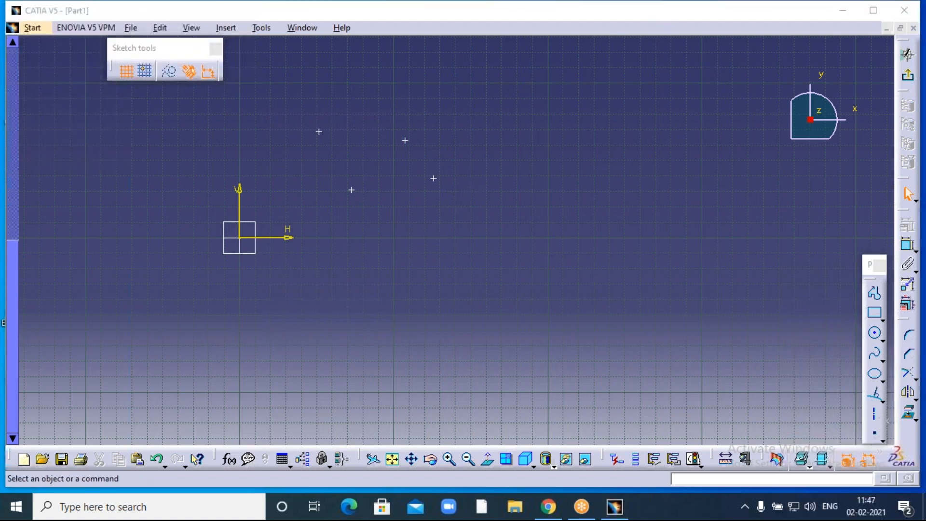
Delete the four freehand points together to clear the sketch.
click(277, 108)
drag(277, 103, 469, 230)
key(Delete)
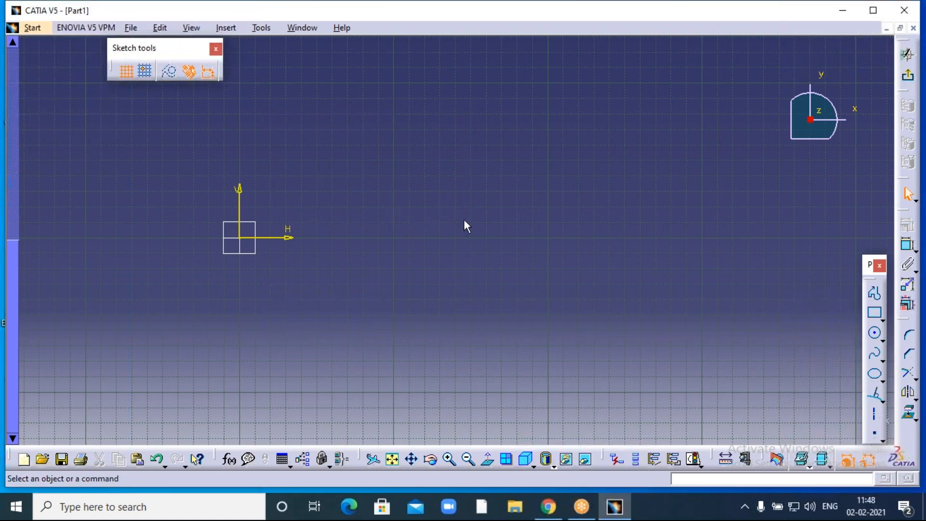
Create a point by Cartesian coordinates at H 100 mm and V 100 mm.
click(882, 440)
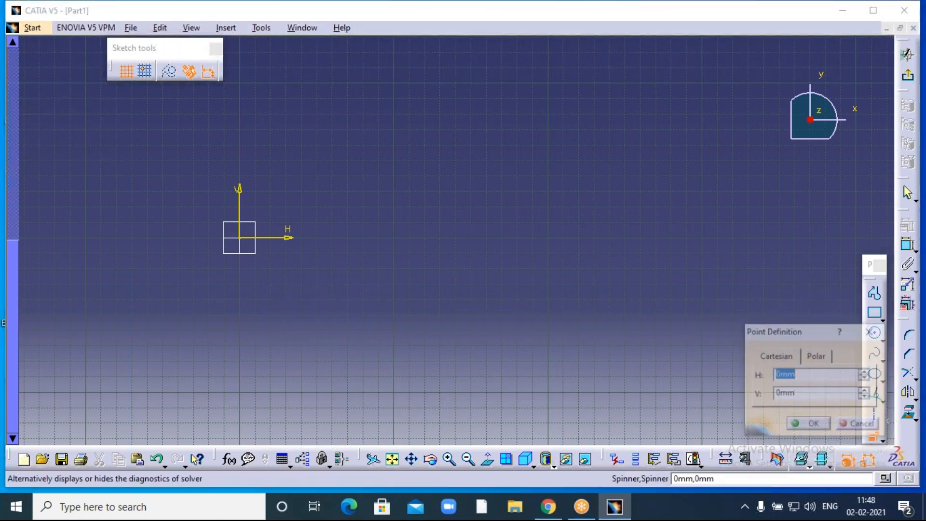
text(100)
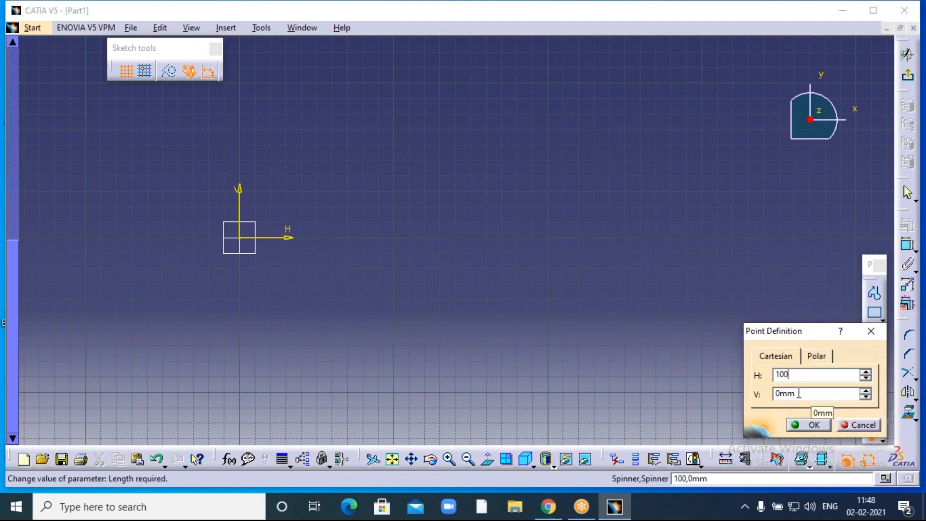
key(Tab)
text(100)
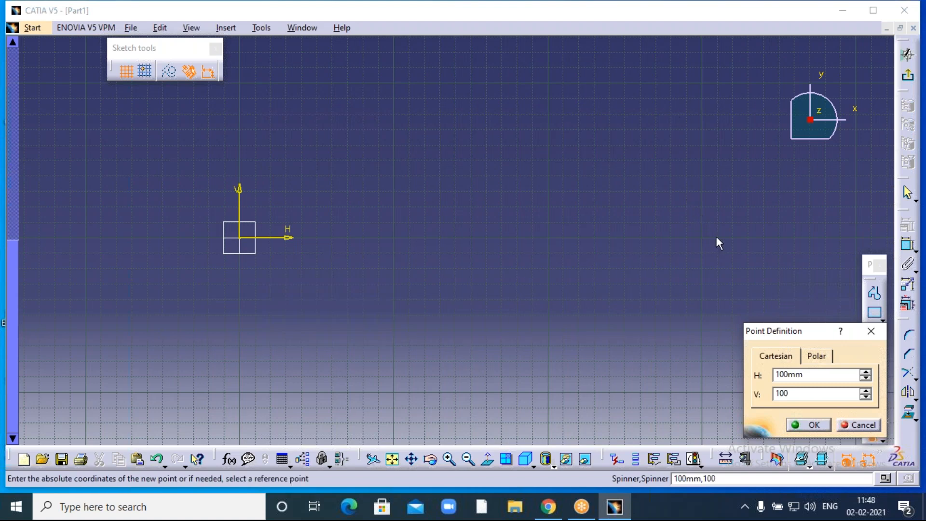
key(Return)
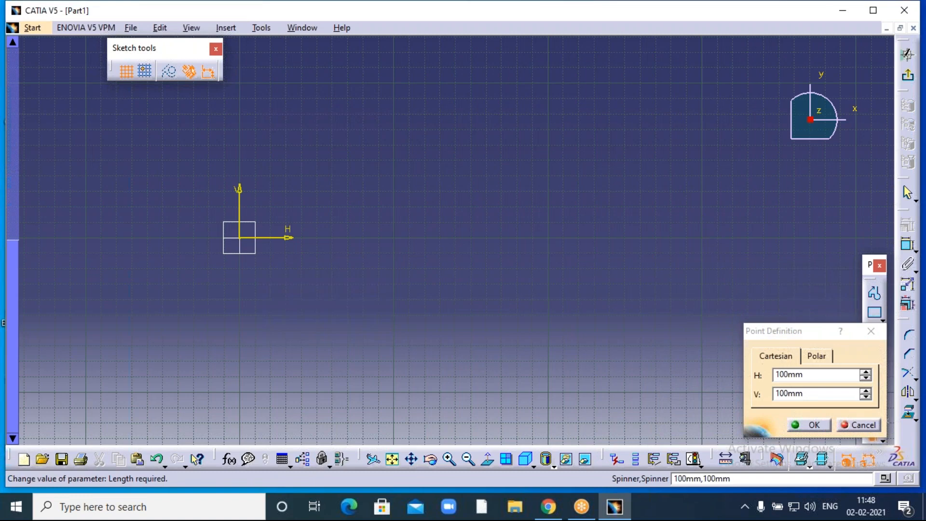
click(813, 425)
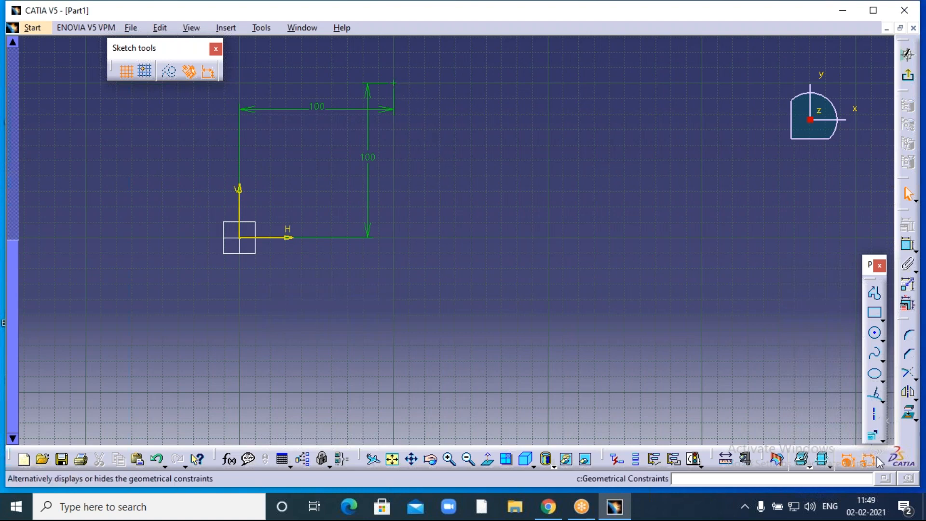
Create a second point by Cartesian coordinates at H 50 mm and V 30 mm.
click(873, 435)
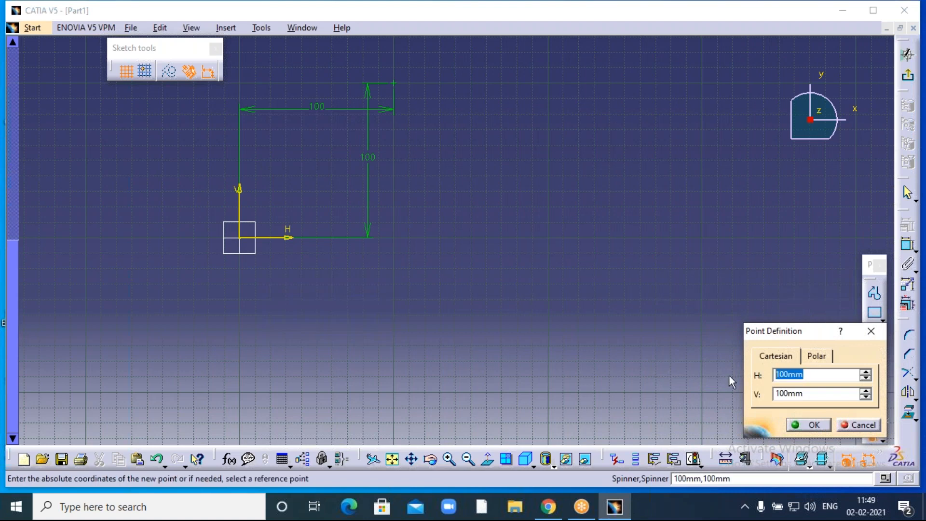
text(50)
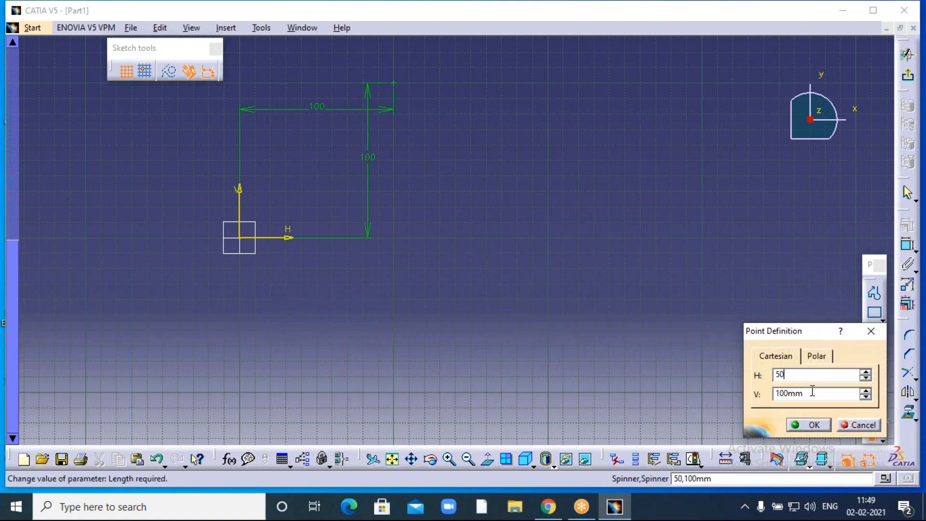
key(Tab)
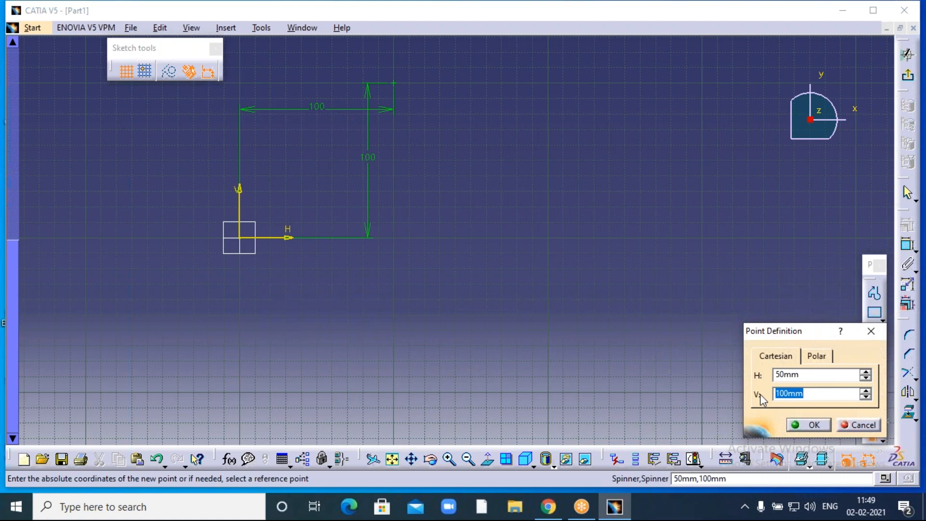
text(30)
click(813, 425)
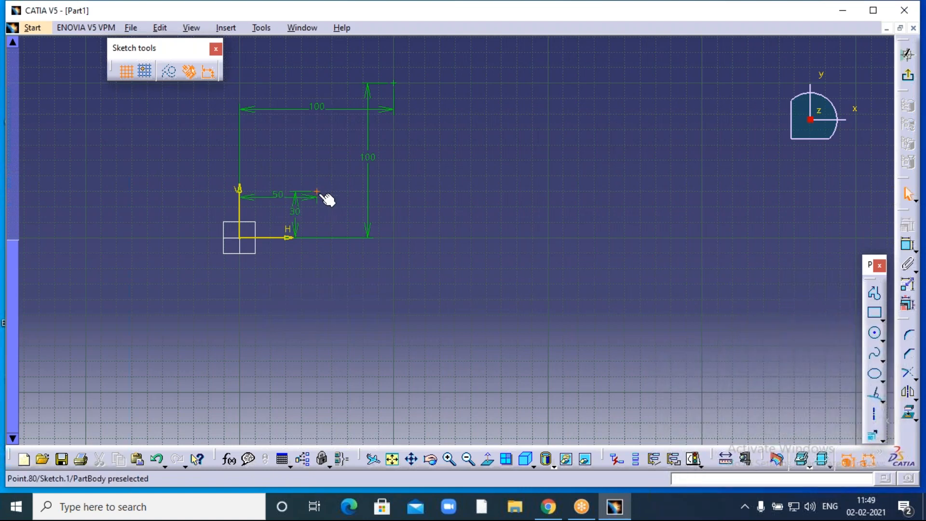
Delete both coordinate points together with their dimensions to clear the sketch.
click(456, 461)
click(456, 462)
click(456, 462)
click(456, 462)
mouse_move(319, 216)
middle_down()
mouse_move(275, 159)
mouse_move(324, 194)
mouse_move(434, 242)
mouse_move(509, 254)
middle_up()
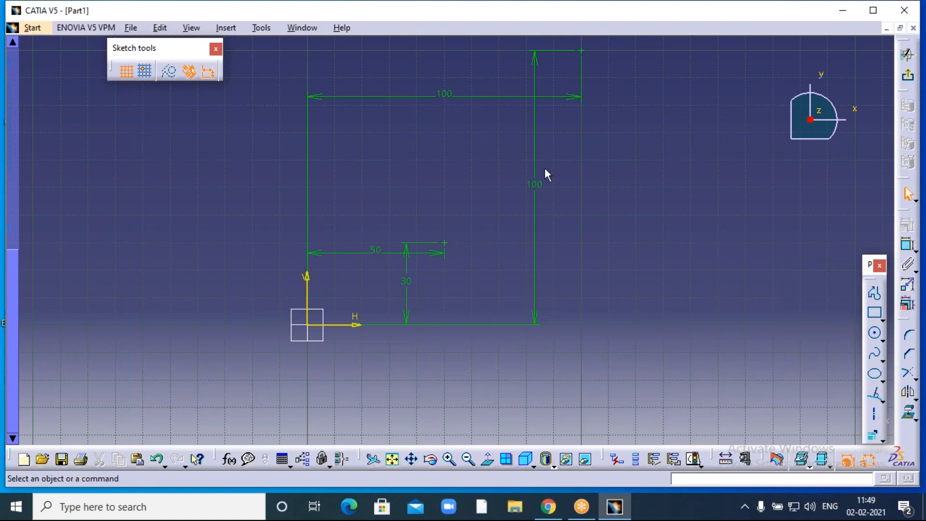
click(469, 458)
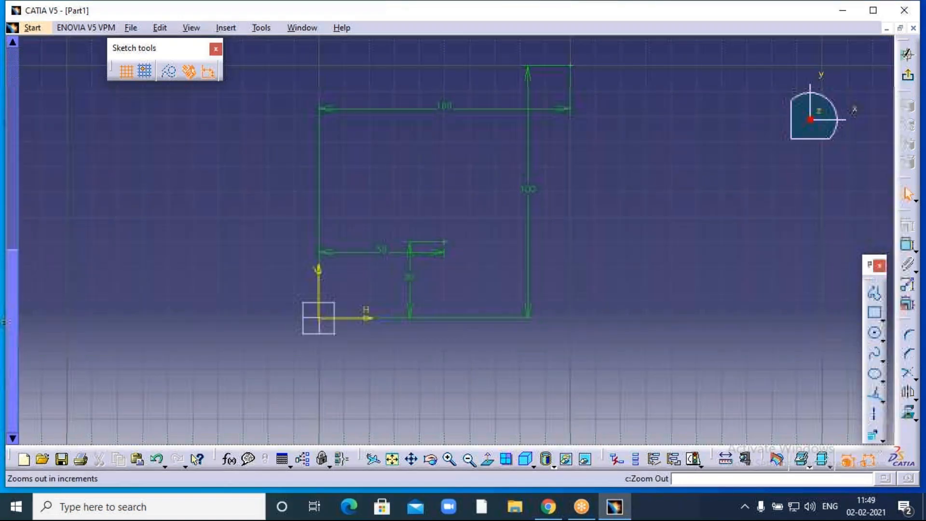
drag(313, 55, 570, 371)
key(Delete)
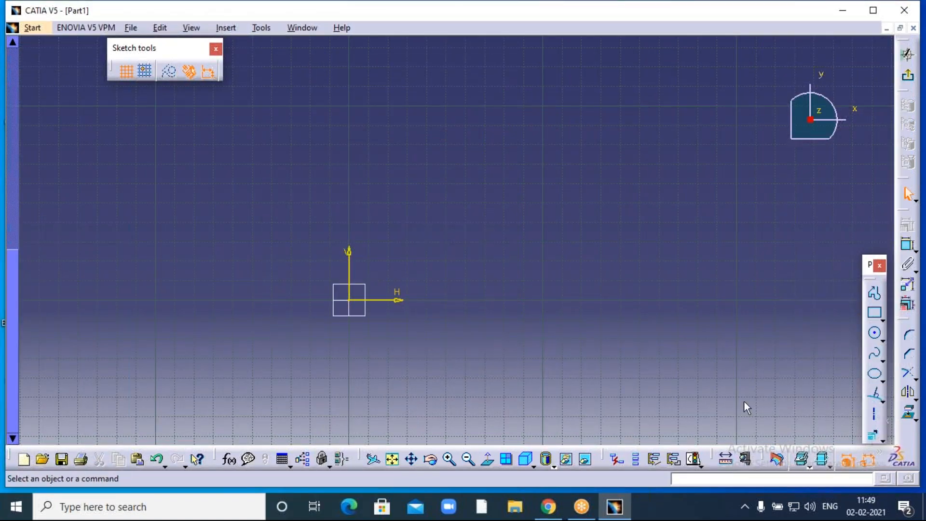
Draw a single slanted line about 143 mm long with the Profile tool, rising at about 32° above and to the right of the origin.
click(881, 436)
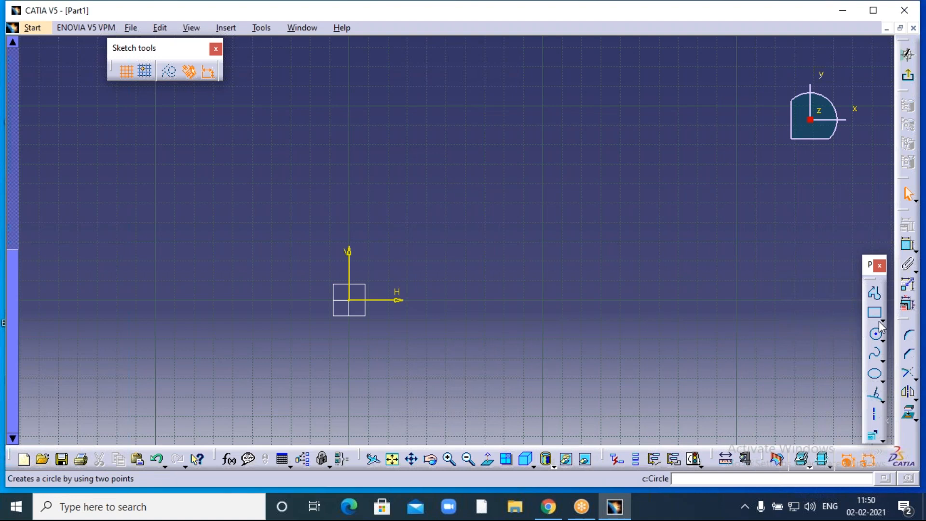
click(874, 293)
click(440, 261)
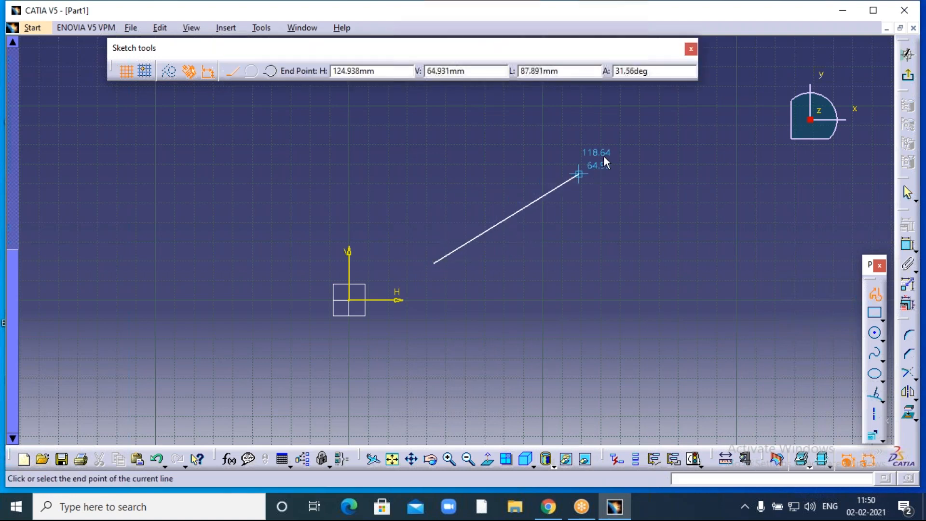
click(669, 119)
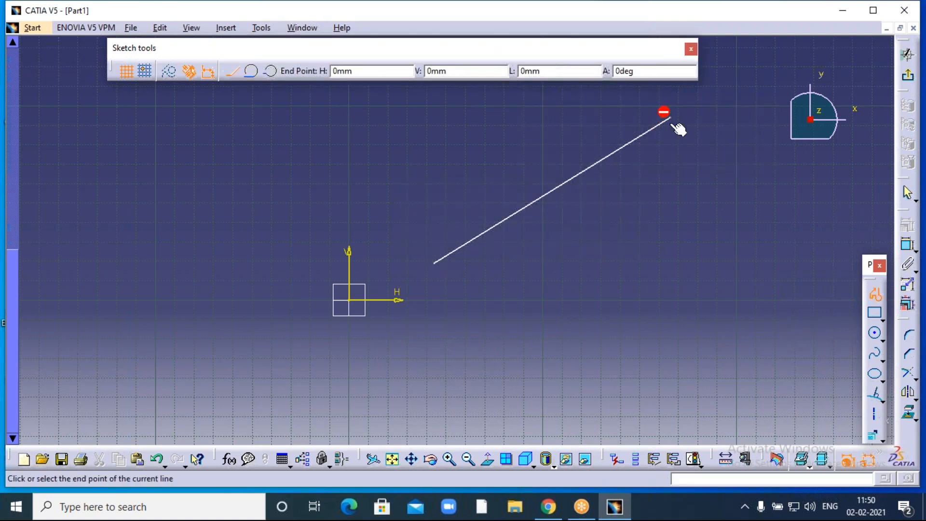
key(Escape)
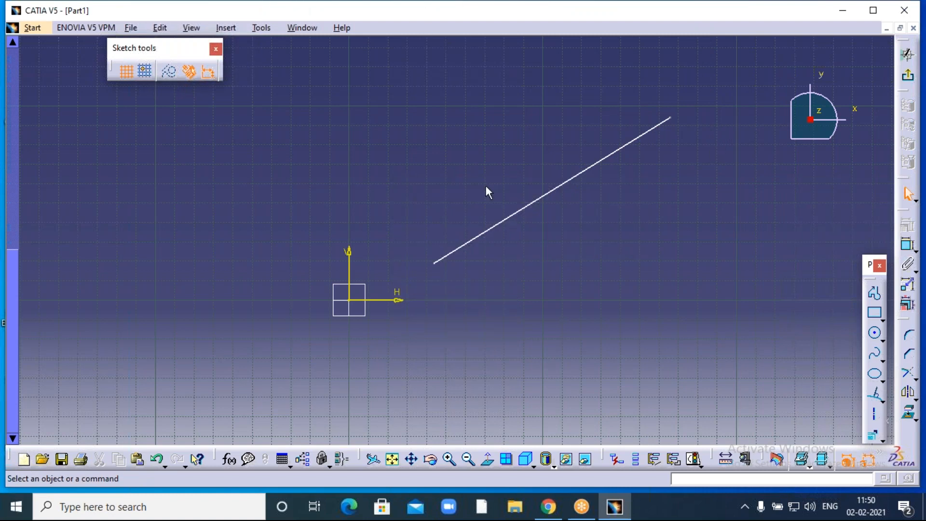
Create equidistant points along the slanted line, setting the number of new points to 9.
click(884, 436)
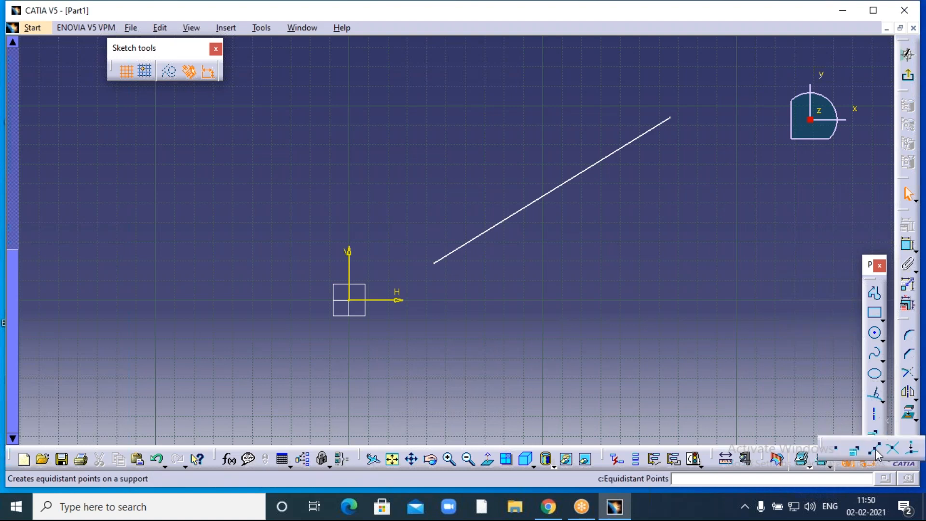
click(874, 450)
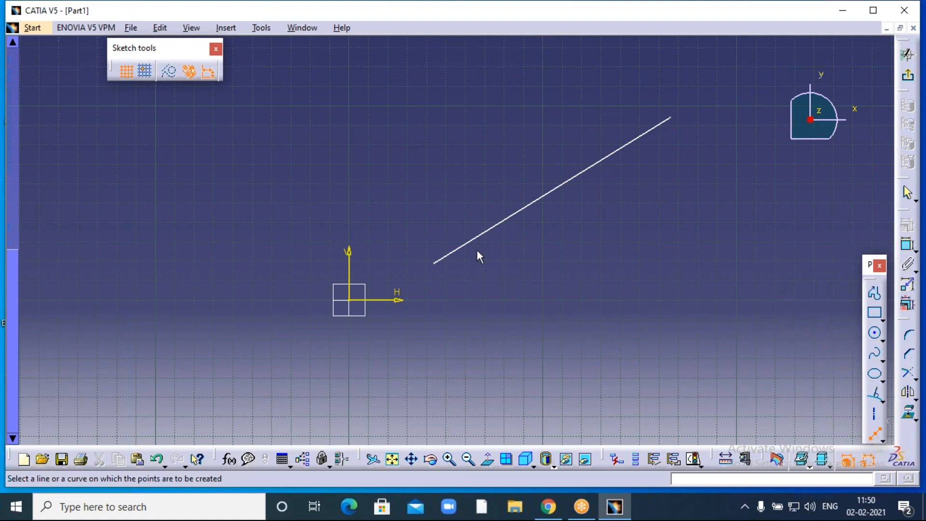
click(482, 234)
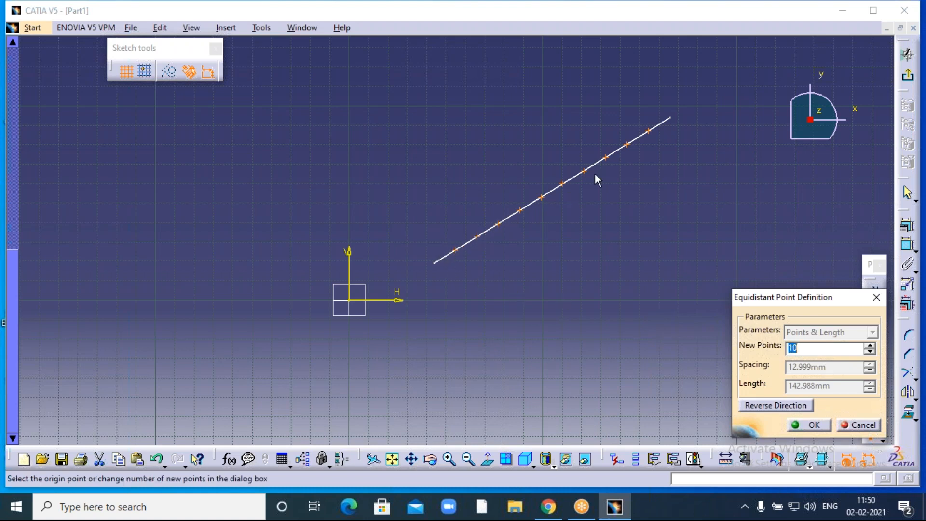
click(449, 458)
middle_drag(604, 254, 482, 333)
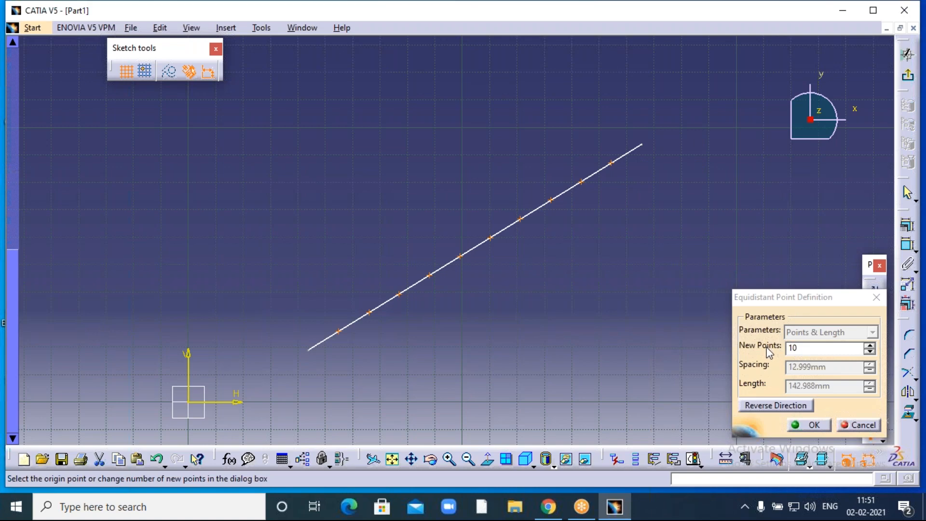
double_click(791, 348)
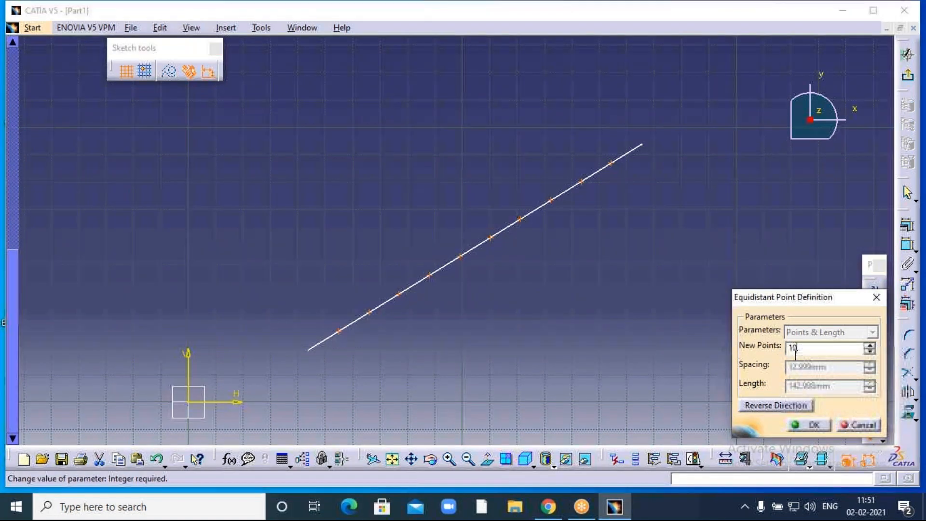
text(9)
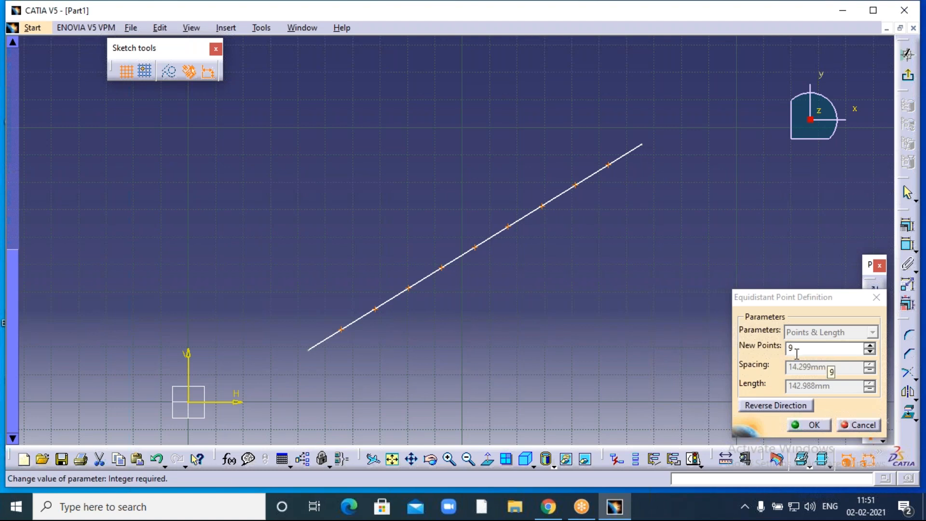
Reverse the equidistant points off the sloping line and back onto it, and create the nine points.
click(767, 406)
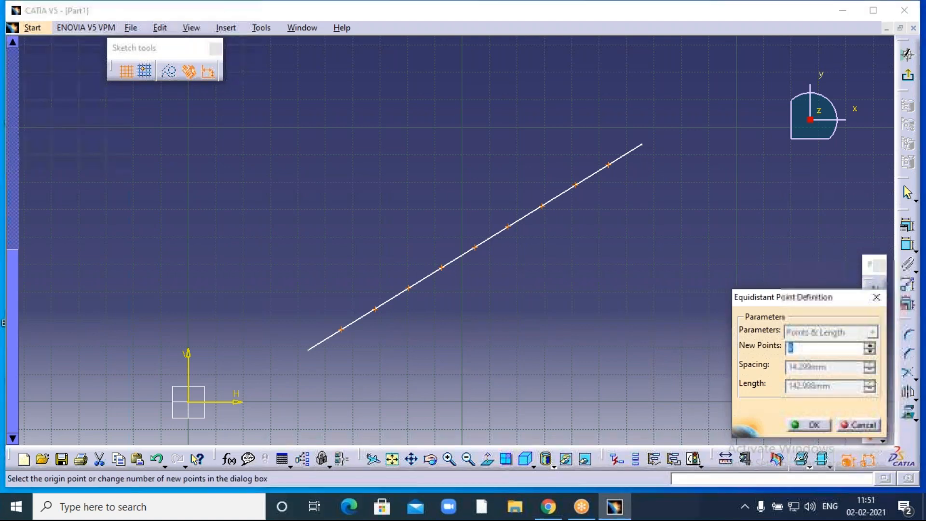
middle_drag(389, 375, 602, 197)
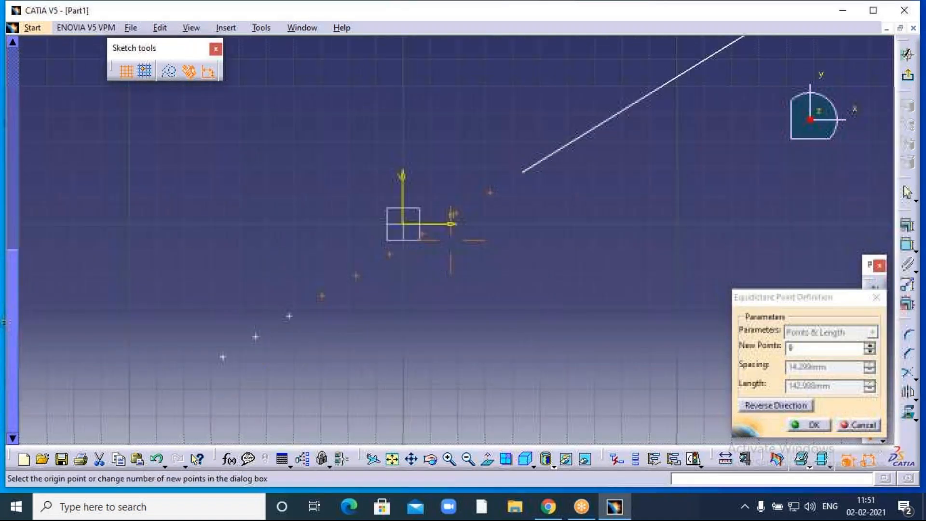
click(756, 408)
middle_drag(542, 283, 512, 306)
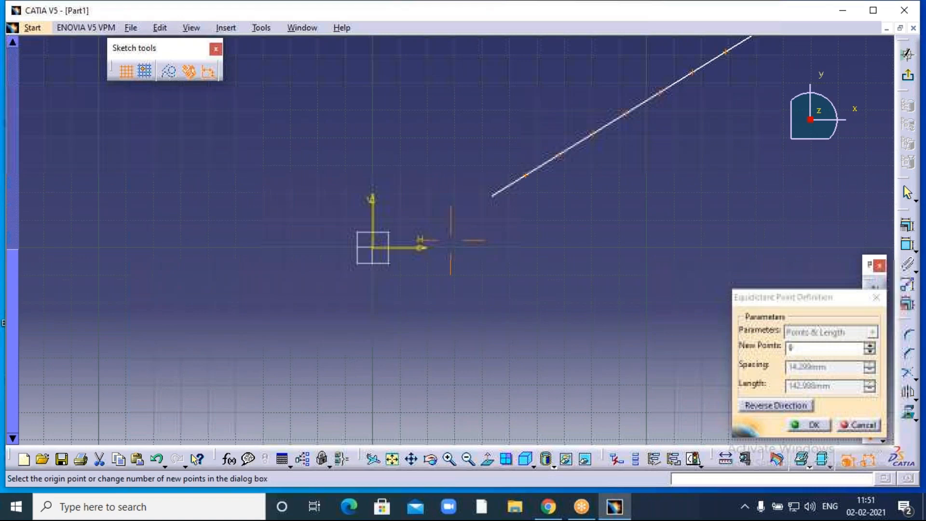
middle_drag(449, 240, 285, 360)
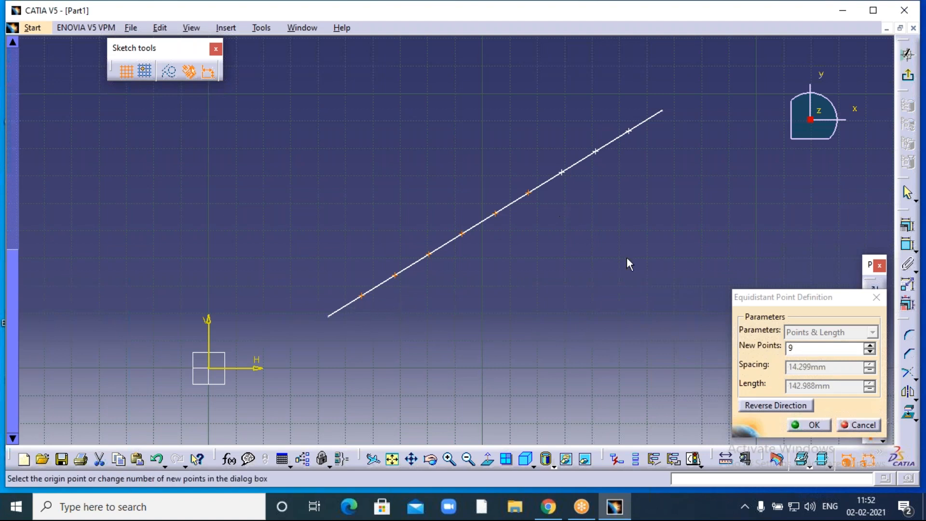
click(813, 424)
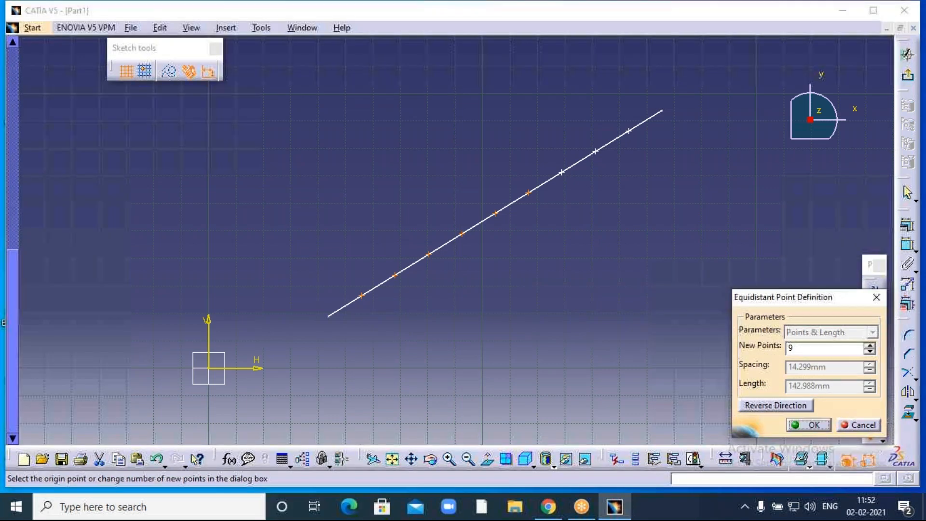
click(645, 336)
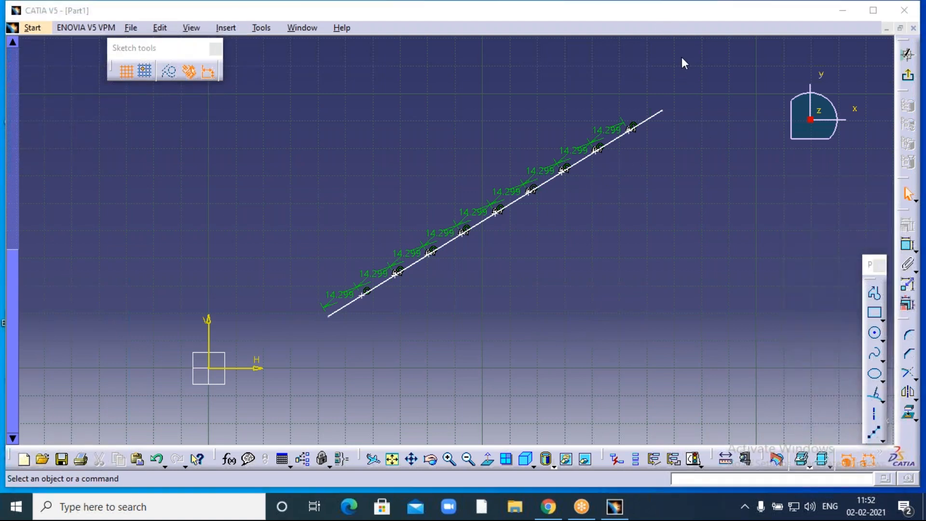
click(655, 239)
Sketch a separate horizontal line about 114 mm long below the sloping line using Profile.
click(875, 295)
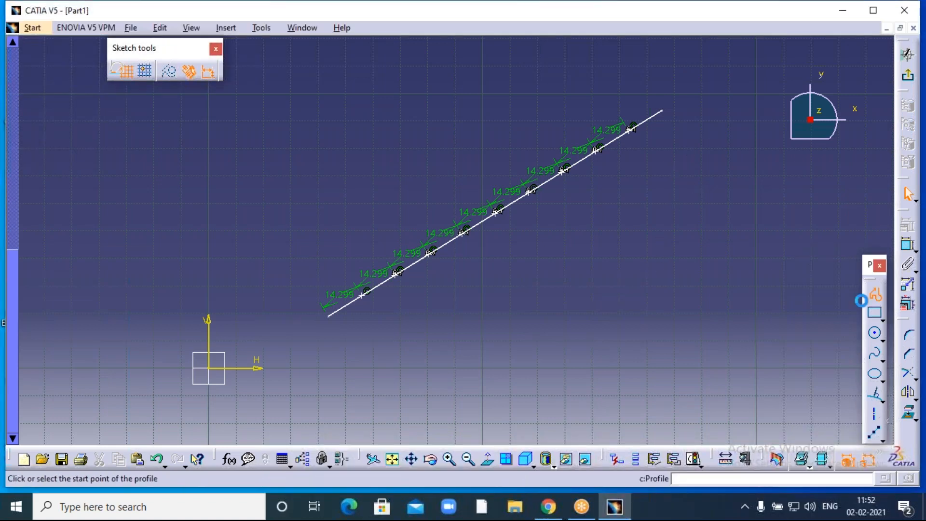
click(455, 326)
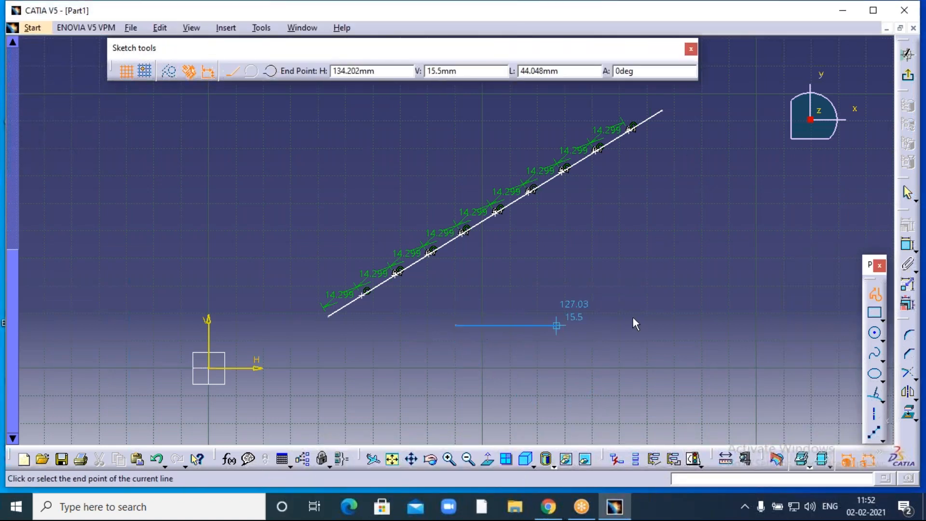
click(769, 325)
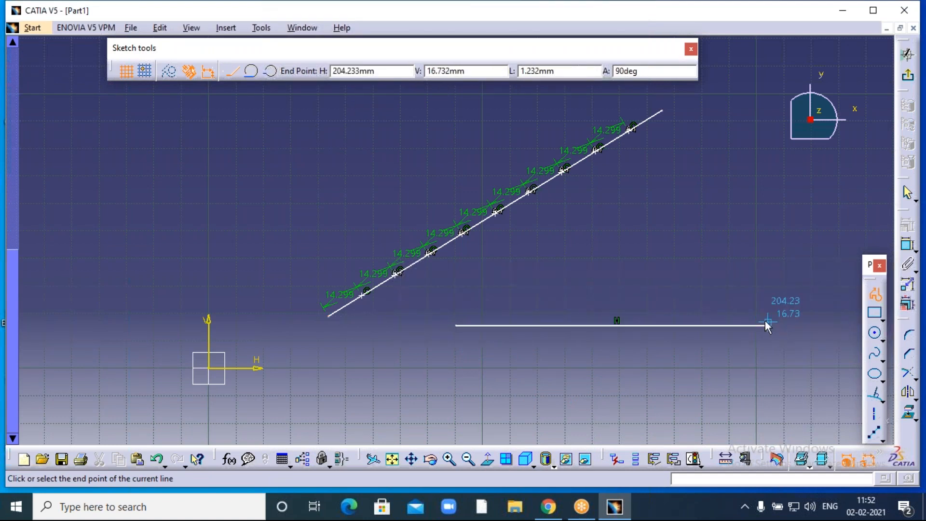
key(Escape)
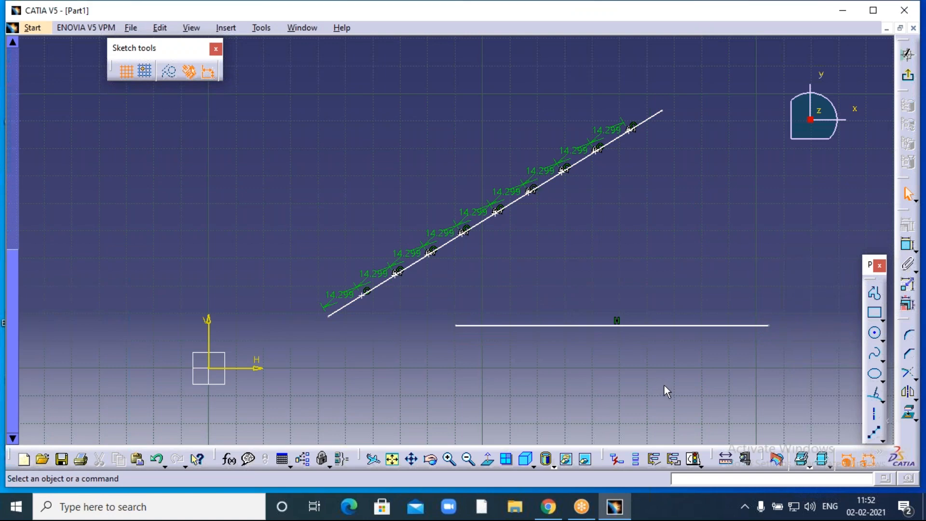
Create four equidistant points along the horizontal line.
mouse_move(636, 233)
middle_down()
mouse_move(614, 195)
mouse_move(619, 202)
middle_up()
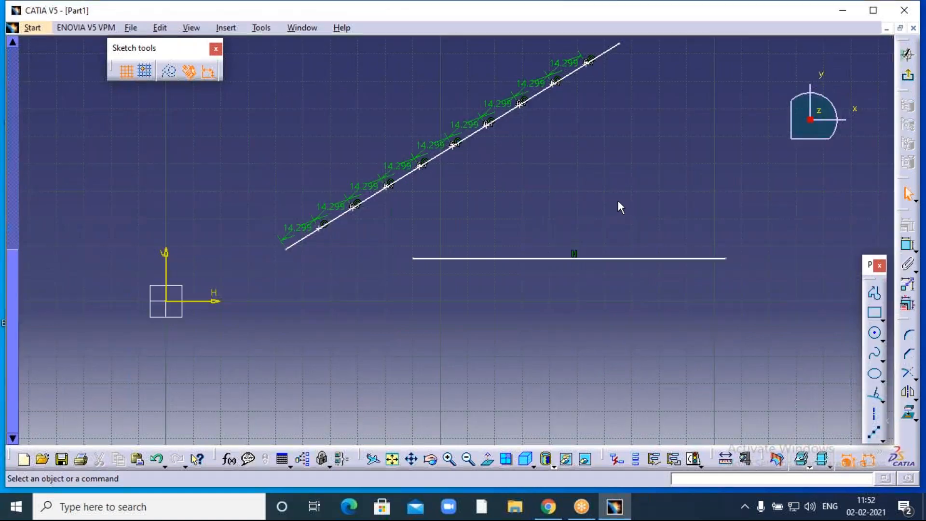
click(873, 432)
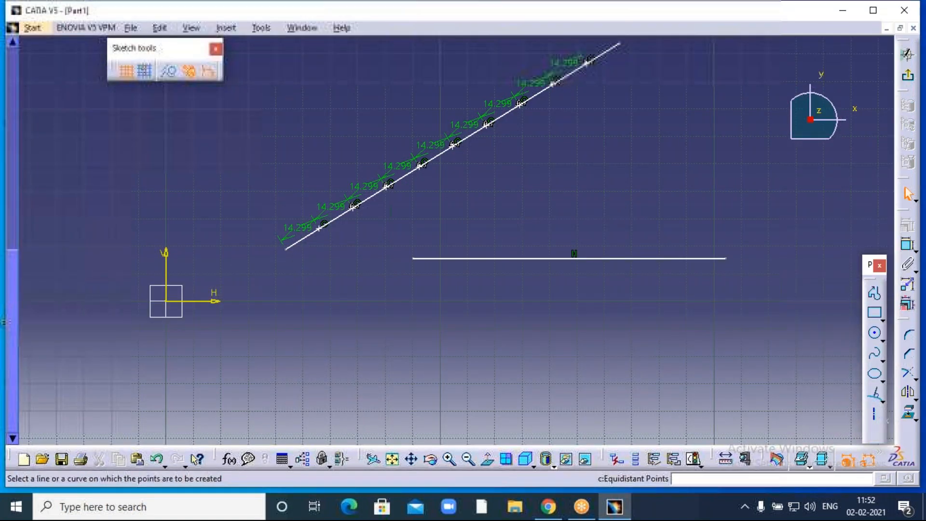
click(518, 260)
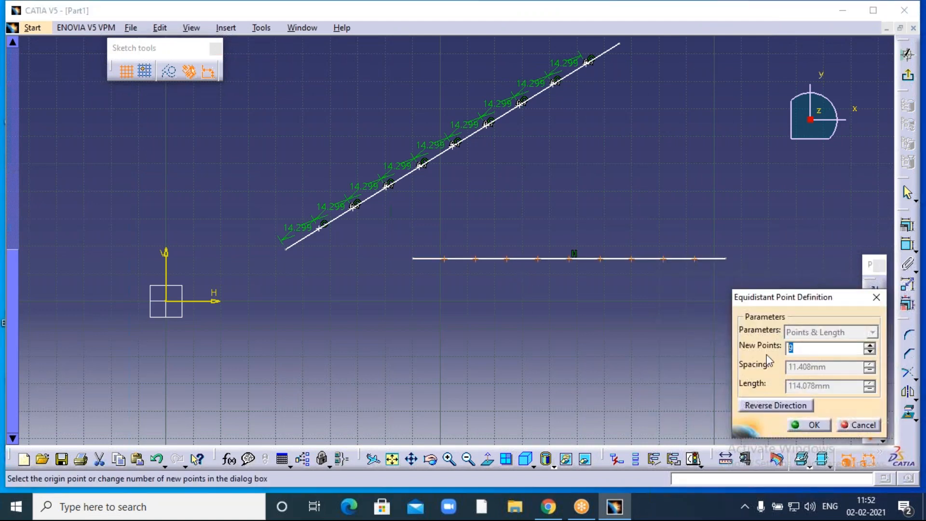
text(4)
click(600, 339)
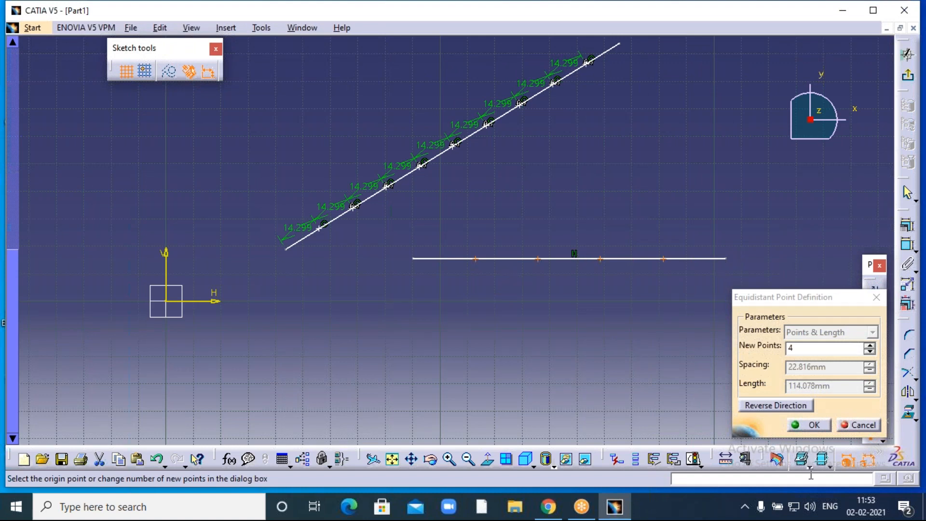
click(812, 426)
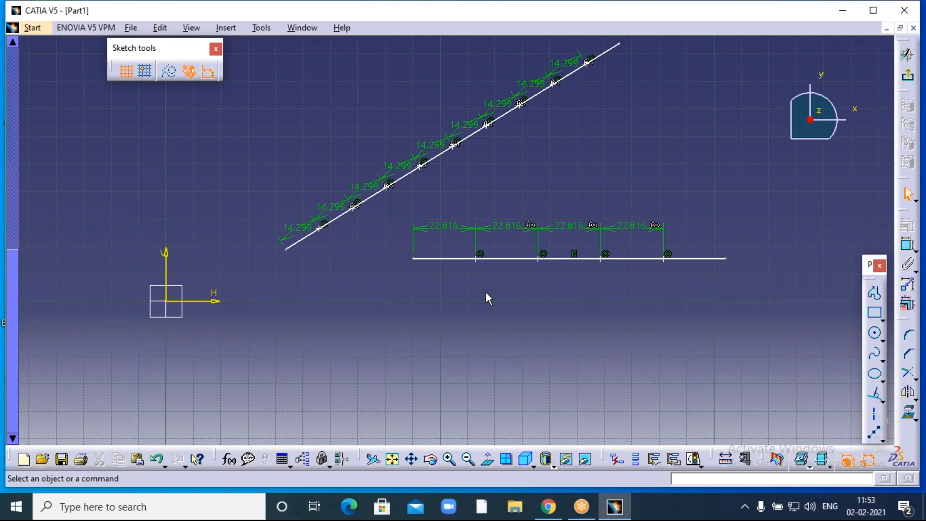
Delete both lines together with all their equidistant points and dimensions from the sketch.
click(883, 440)
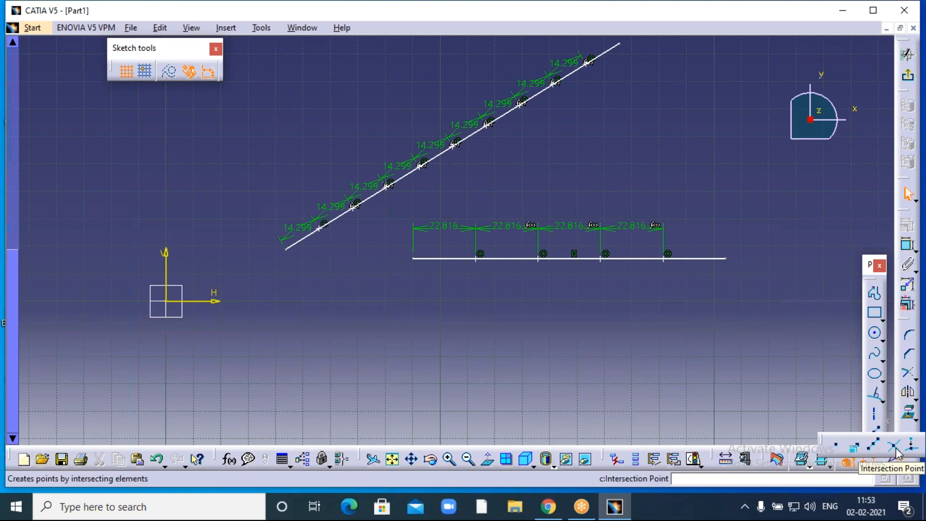
click(470, 463)
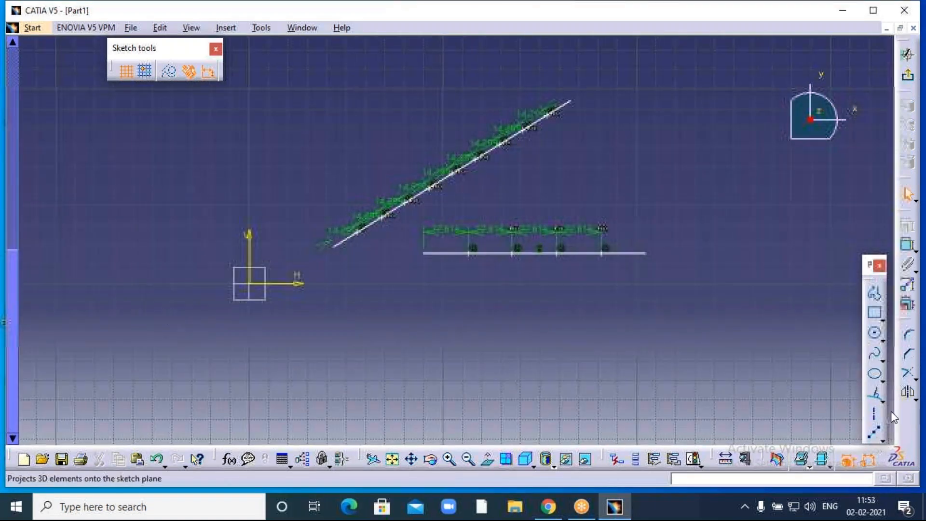
middle_drag(671, 181, 669, 208)
mouse_move(281, 91)
mouse_down()
mouse_move(572, 269)
mouse_move(697, 329)
mouse_up()
key(Delete)
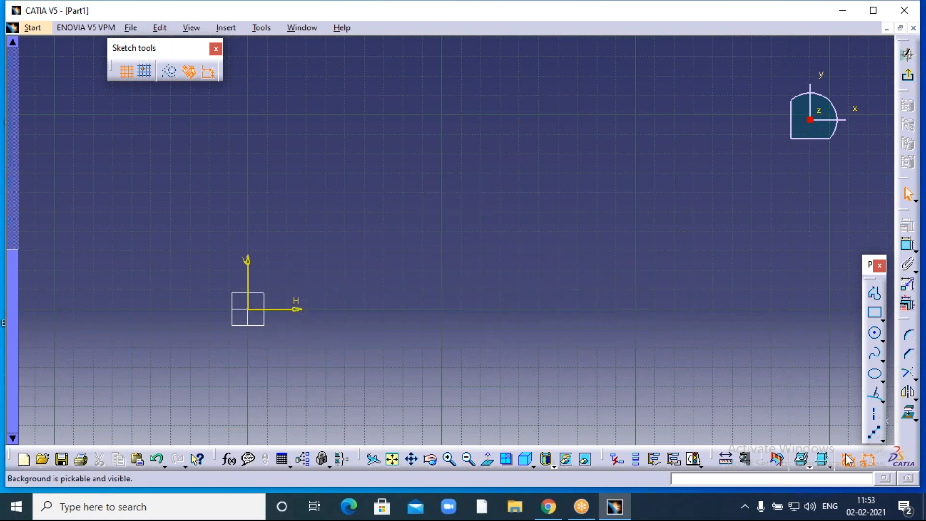
click(883, 440)
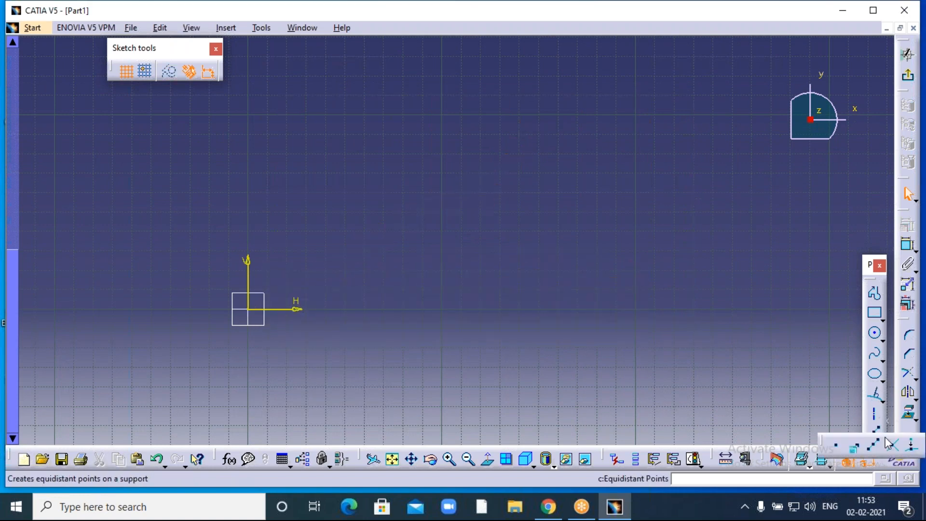
click(501, 221)
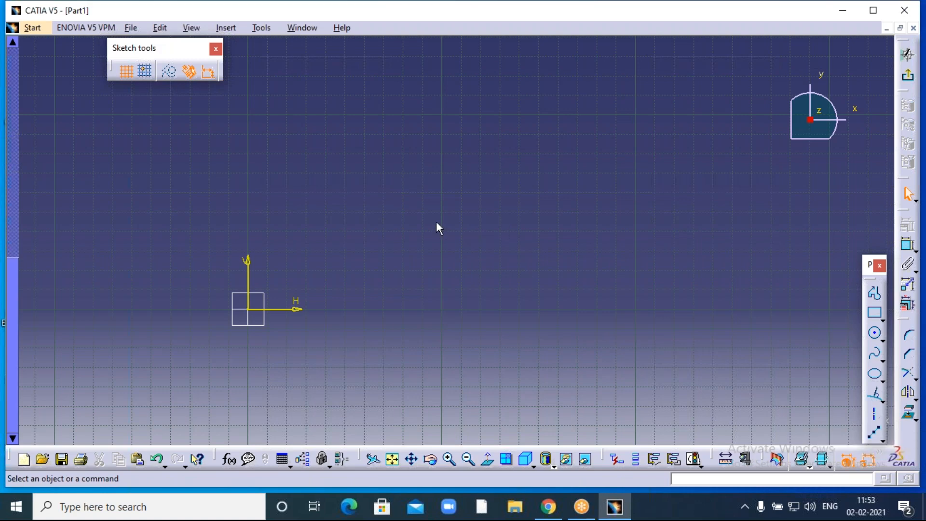
middle_drag(439, 224, 479, 243)
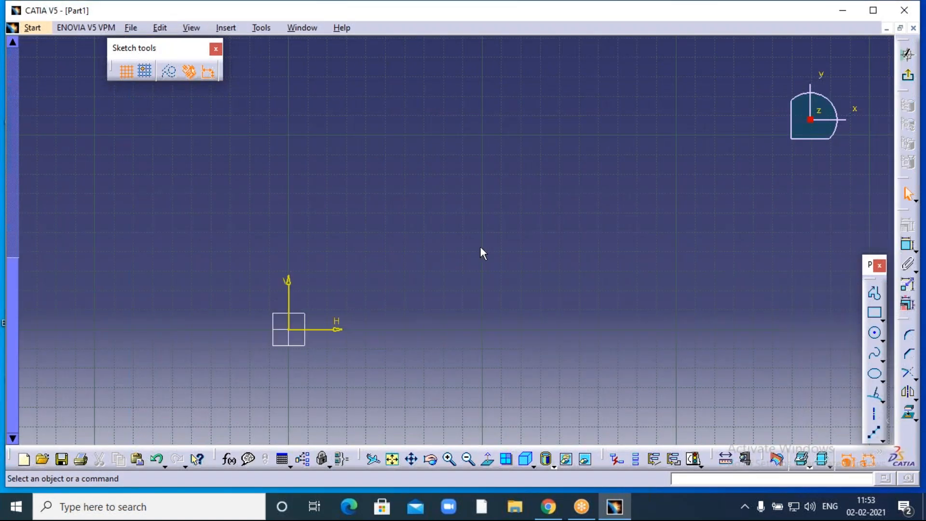
Sketch a long straight line descending to the right from about H 39 mm, V 83 mm using Profile.
click(874, 293)
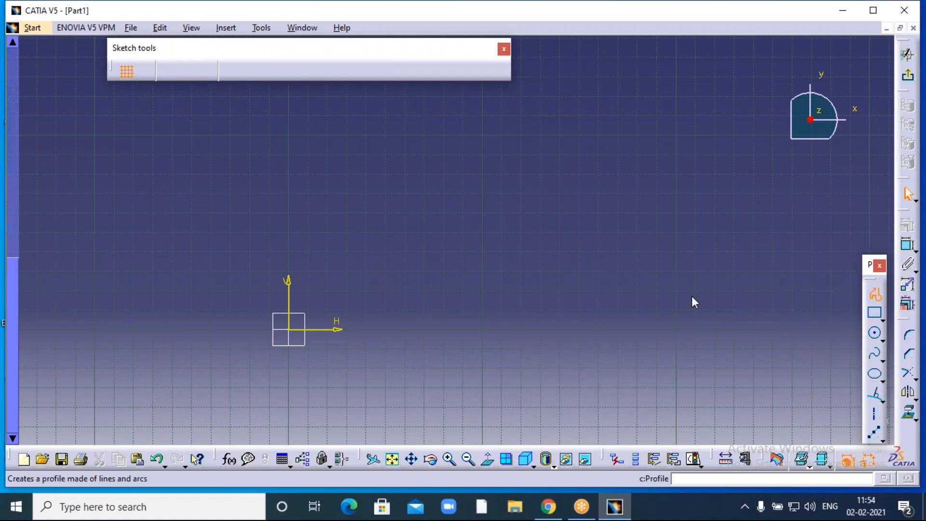
click(363, 167)
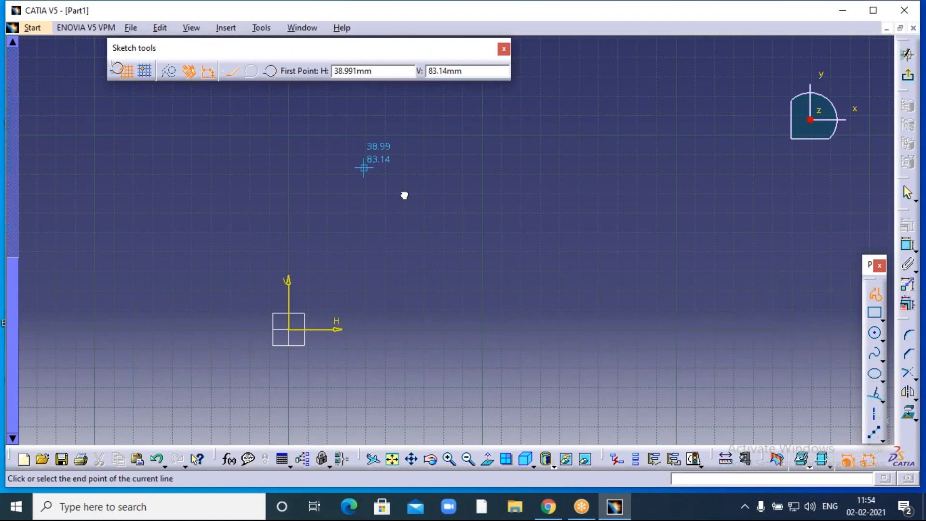
click(590, 293)
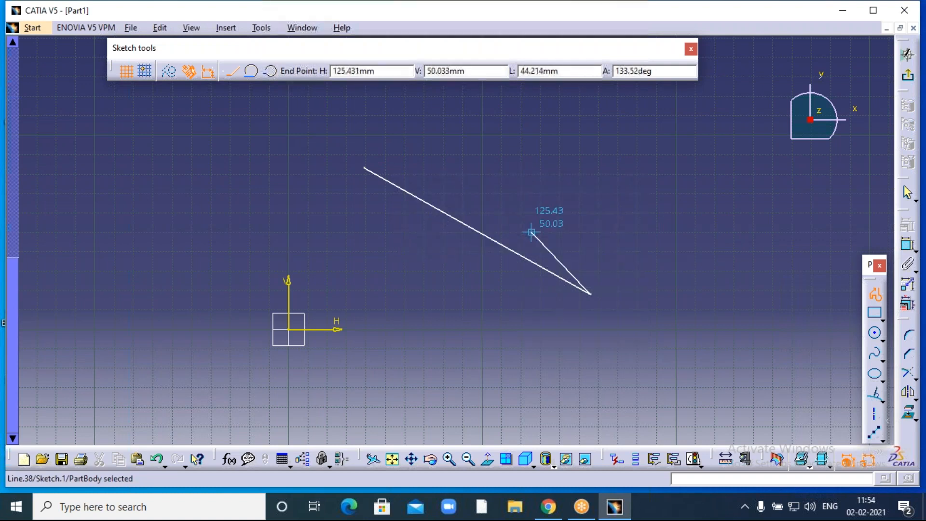
key(Escape)
Sketch a second line rising to the right that crosses the long descending line near its middle.
click(874, 293)
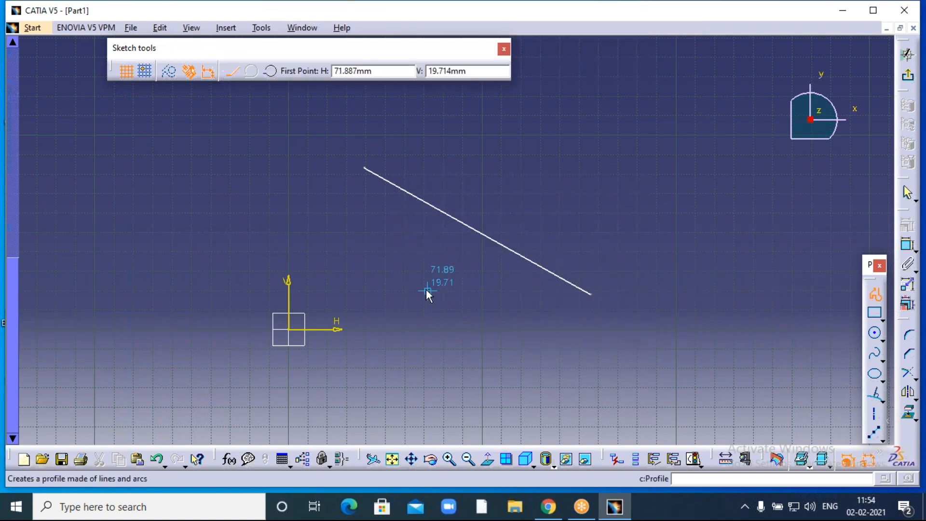
click(406, 290)
click(524, 143)
key(Escape)
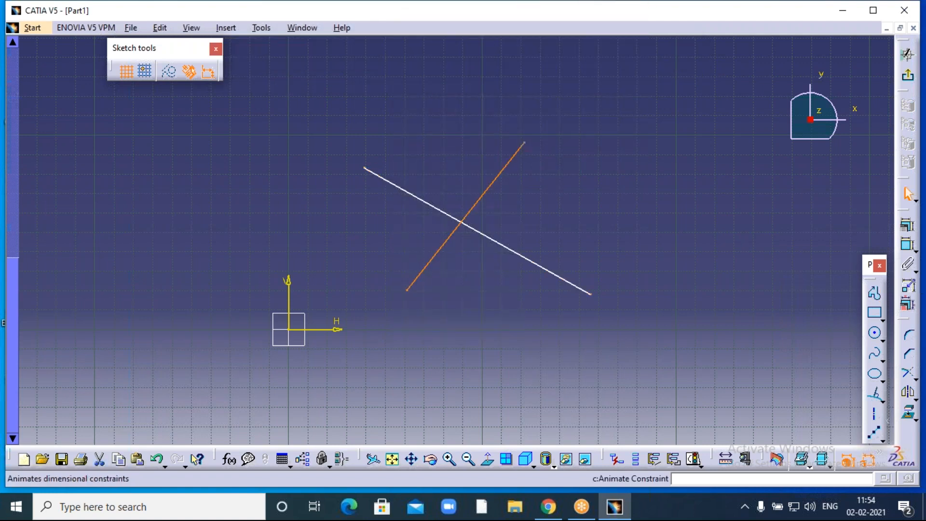
Sketch a third, shorter line parallel to the second, crossing the long descending line near its lower end.
click(875, 294)
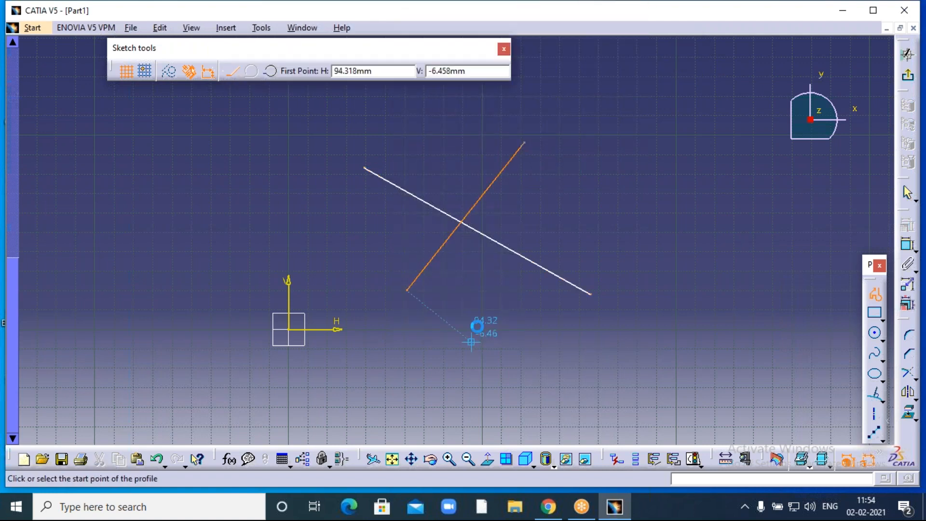
click(503, 306)
click(578, 211)
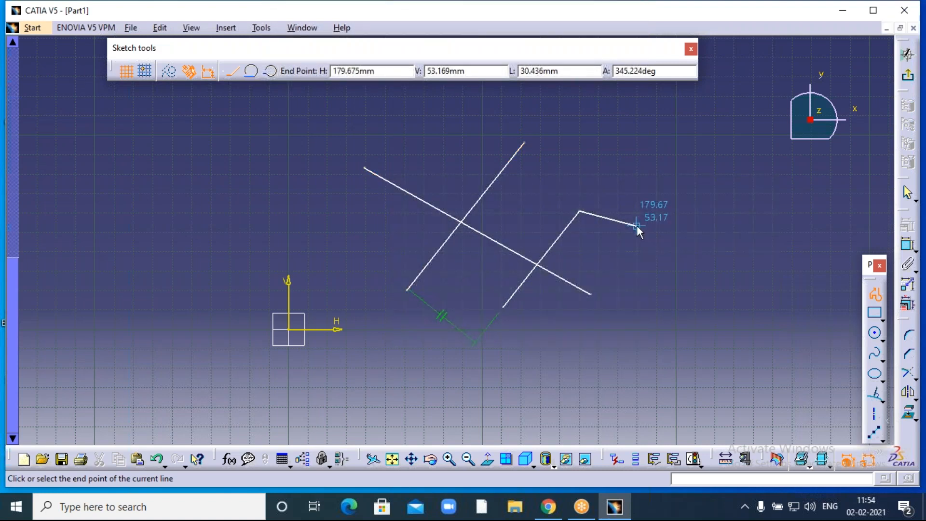
key(Escape)
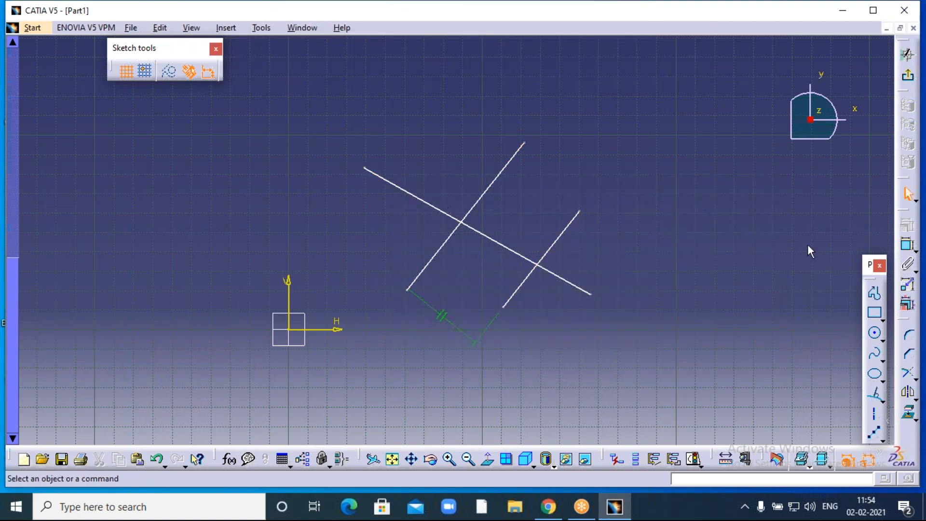
Sketch a fourth rising line that crosses the long descending line near its upper end.
click(876, 290)
click(355, 230)
click(448, 134)
key(Escape)
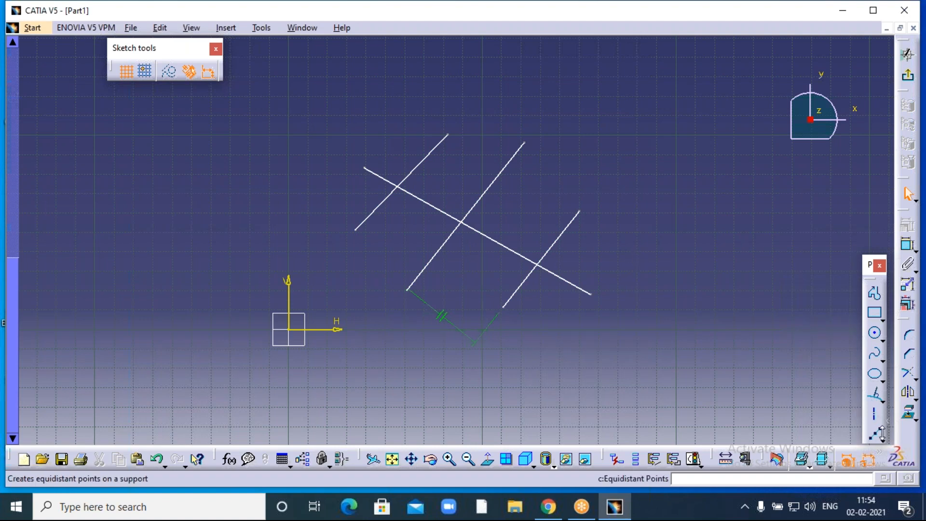
Create an intersection point where the parallel line near the lower end crosses the long descending line.
click(882, 438)
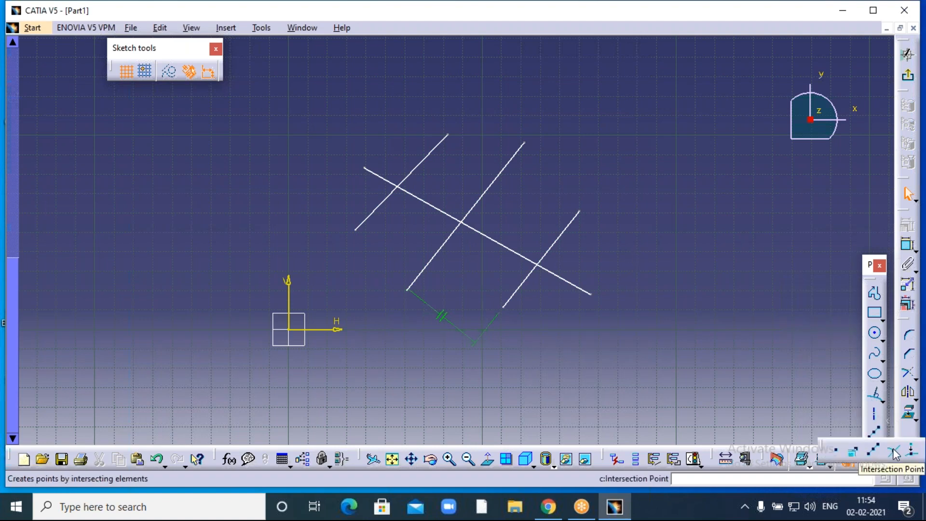
click(894, 452)
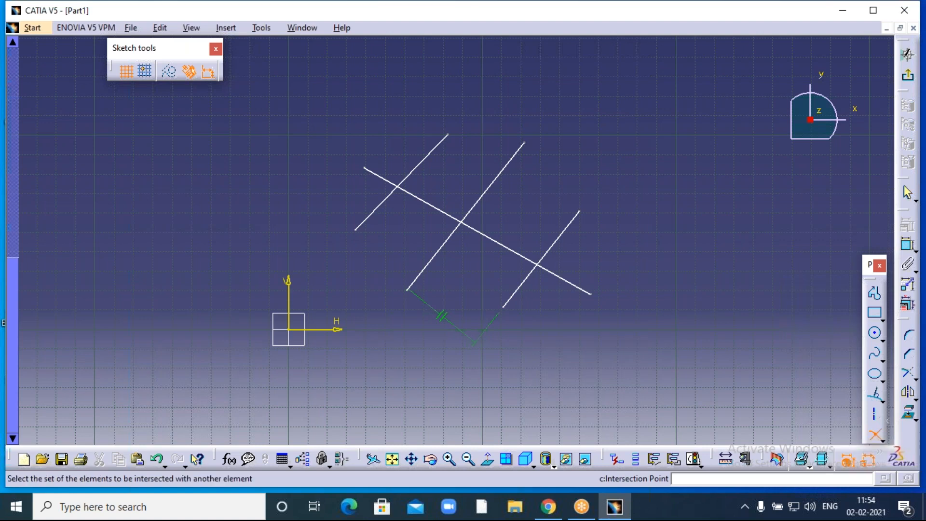
click(543, 268)
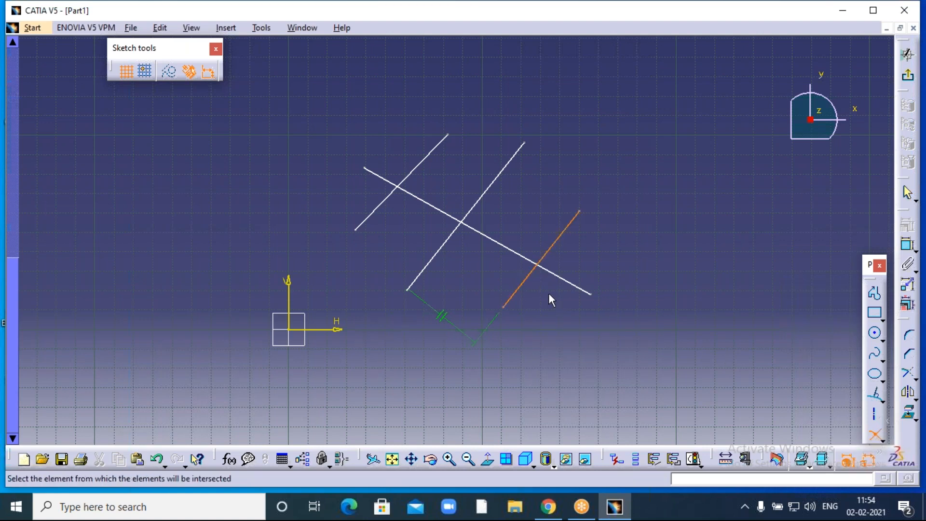
click(534, 264)
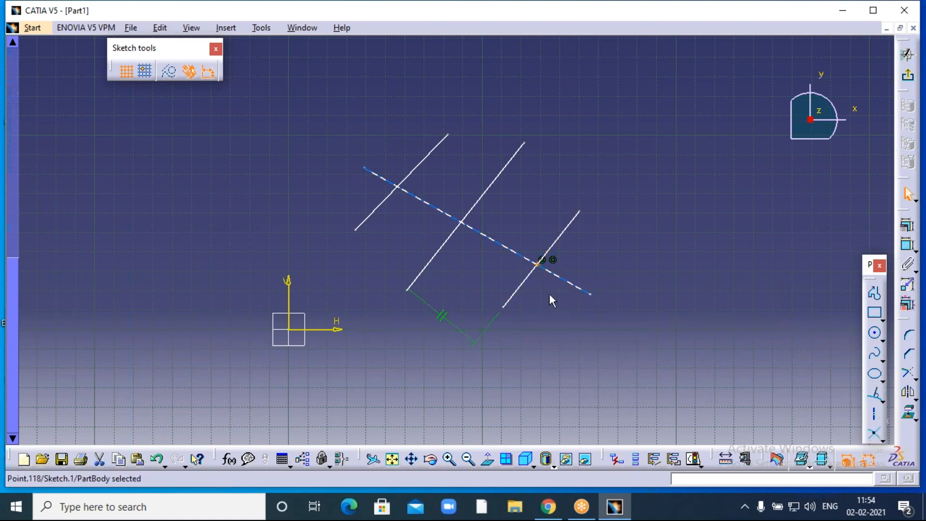
click(543, 277)
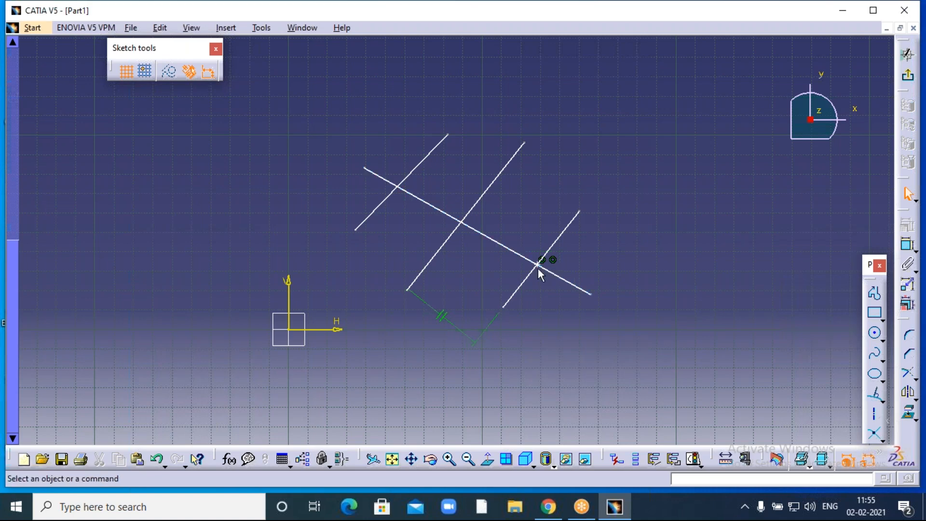
Create an intersection point where the middle rising line crosses the long descending line.
click(449, 459)
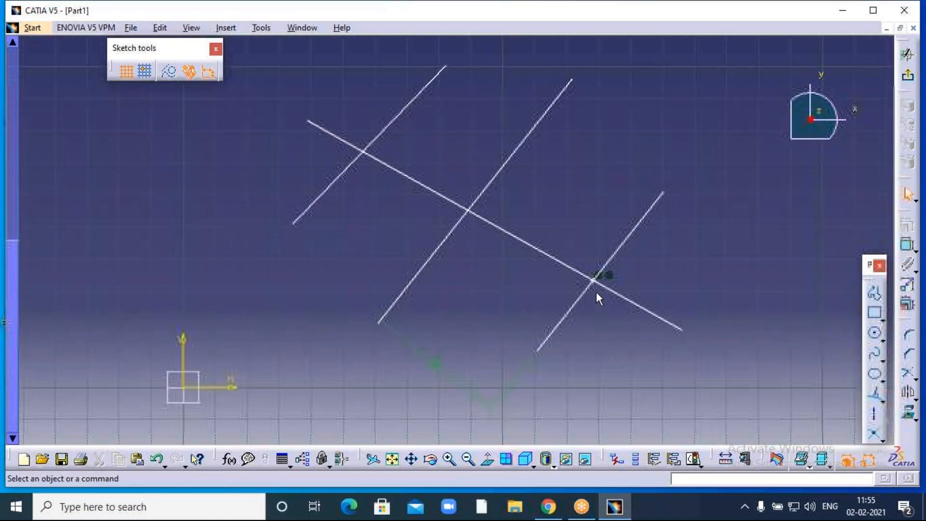
middle_drag(663, 285, 588, 267)
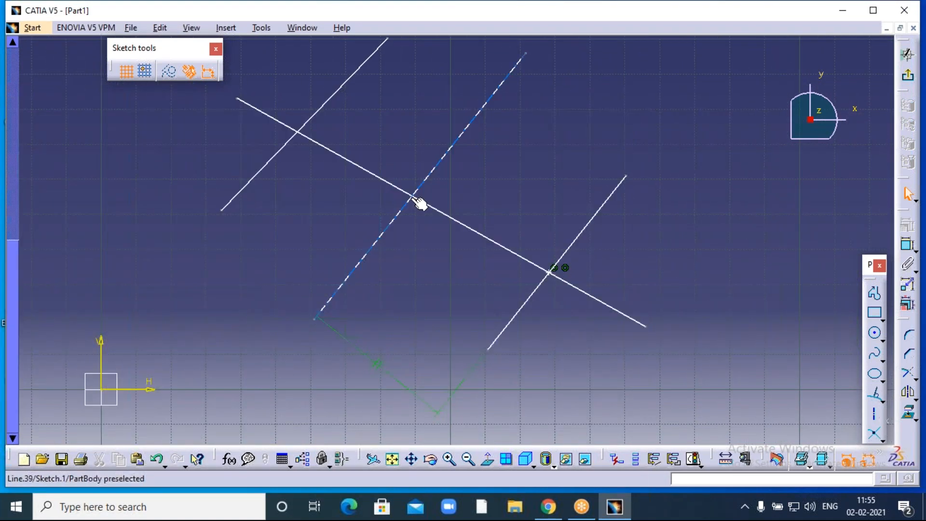
click(875, 435)
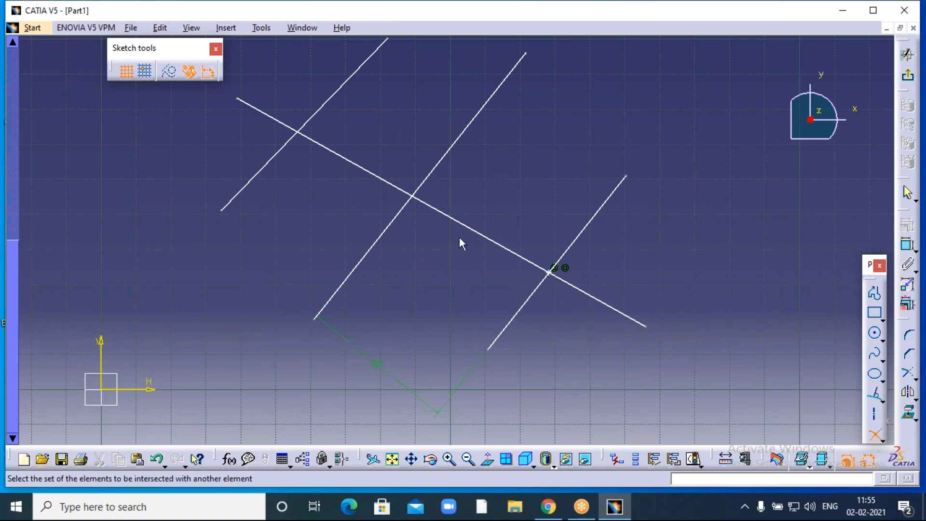
click(386, 182)
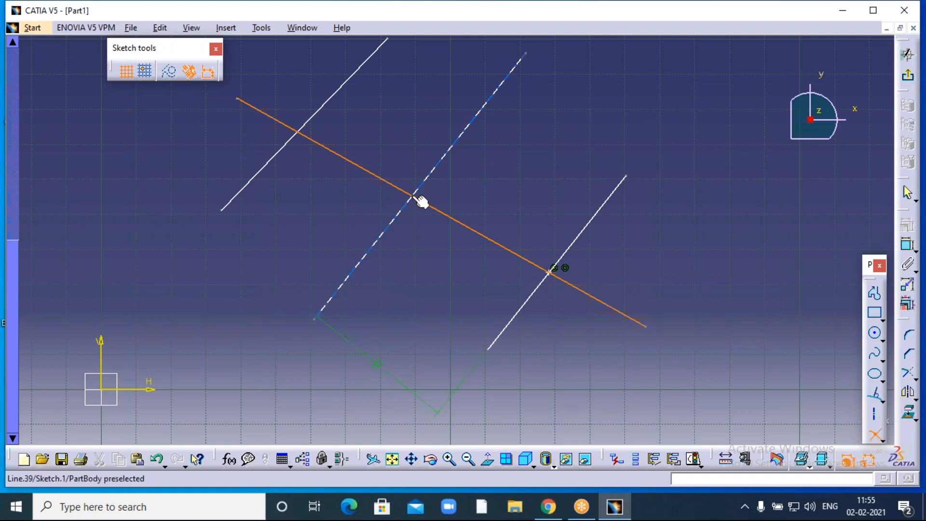
click(398, 225)
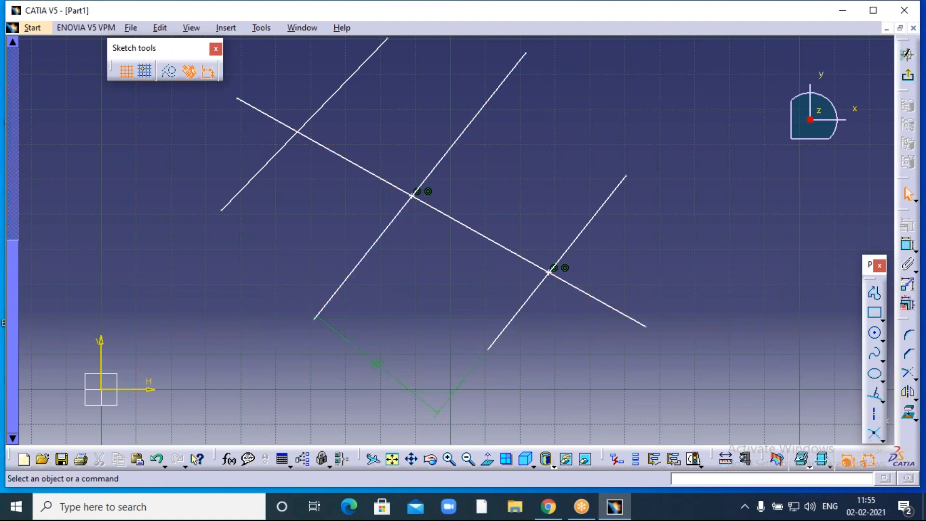
Create an intersection point where the rising line near the upper end crosses the long descending line.
click(874, 434)
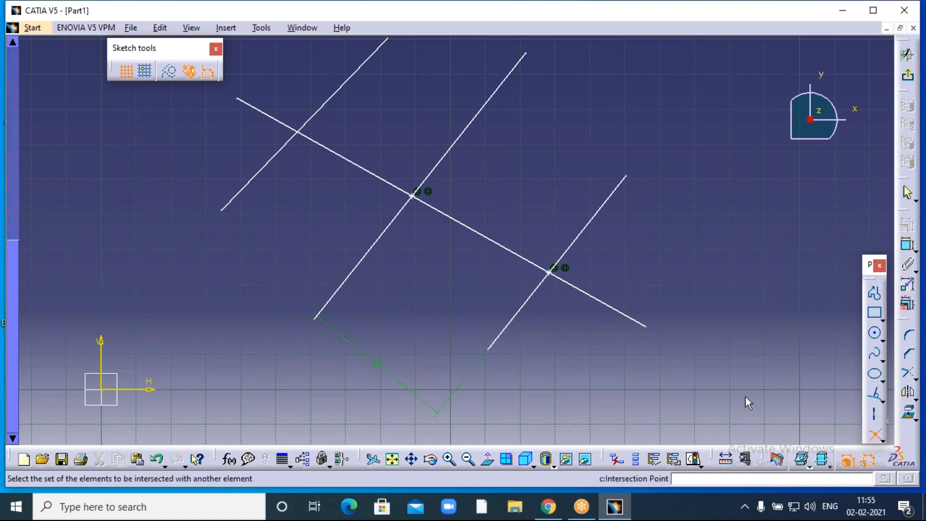
click(264, 116)
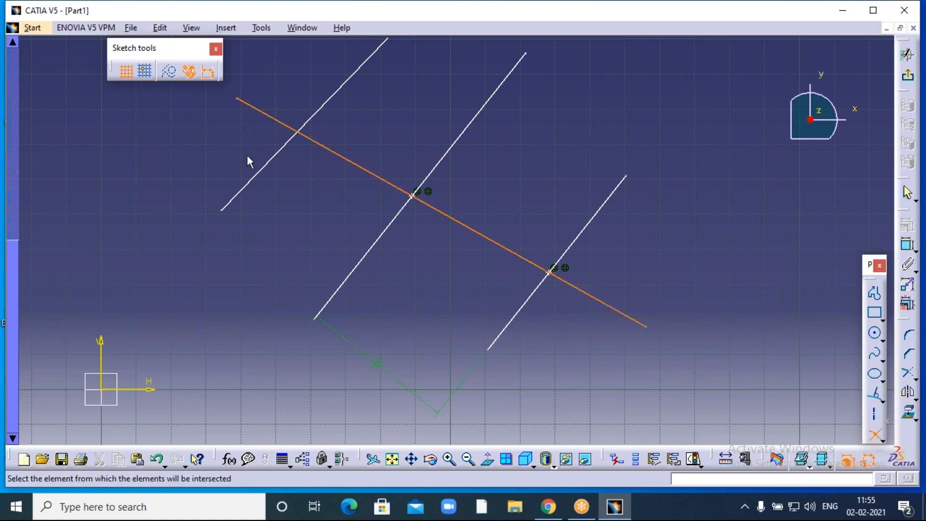
click(262, 180)
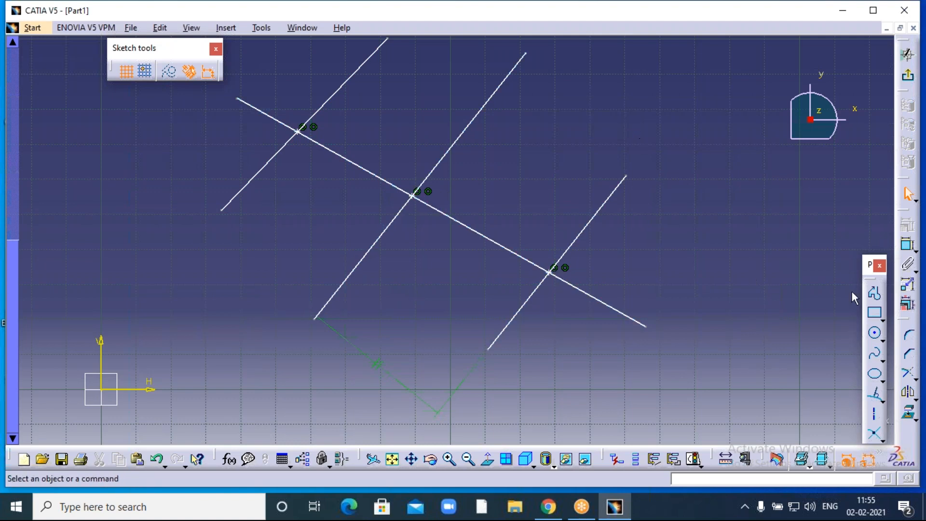
Sketch a separate short line descending to the right, beyond the lower end of the long line.
click(874, 293)
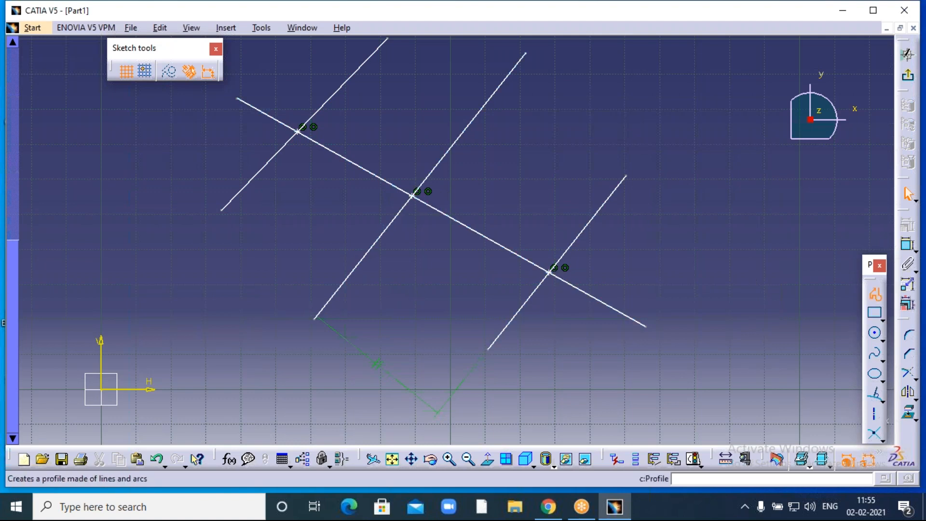
click(692, 228)
click(774, 356)
right_click(788, 295)
key(Escape)
key(Escape)
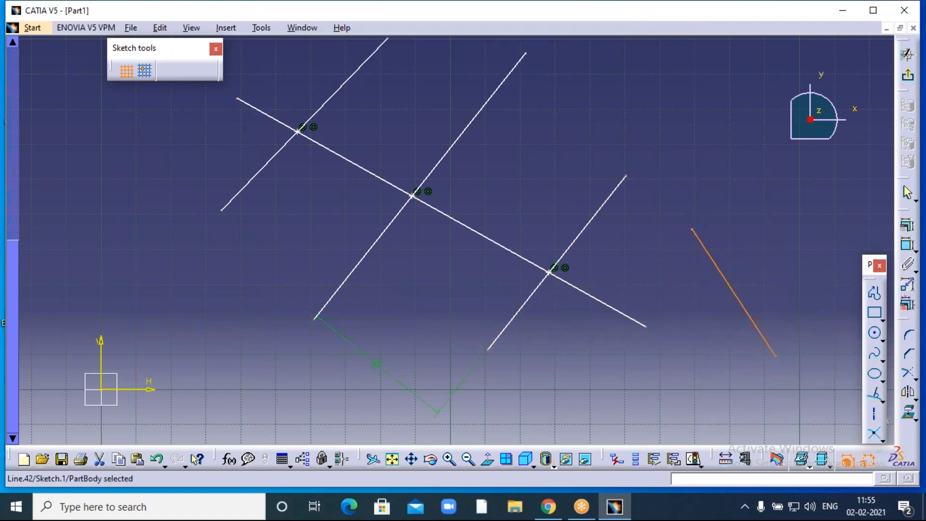
Sketch a short rising line that crosses the separate descending line in its upper half.
click(875, 295)
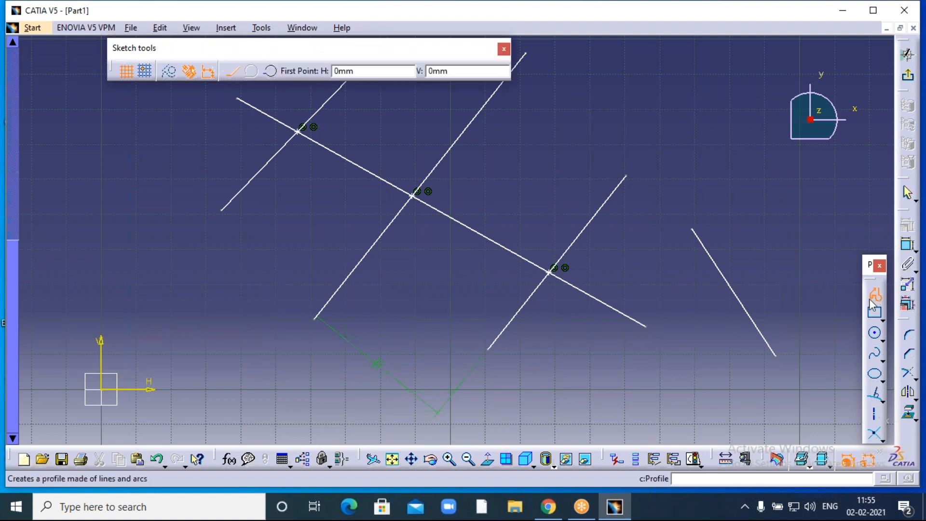
click(684, 304)
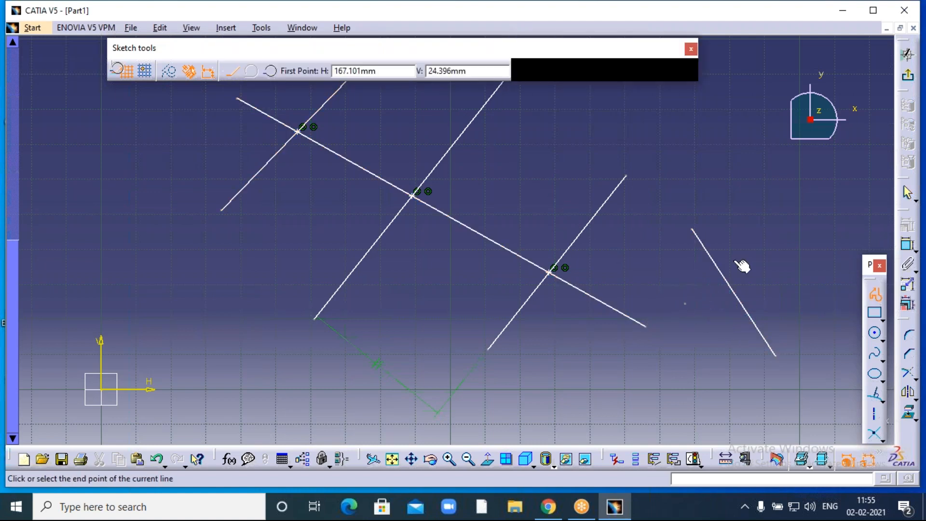
double_click(762, 230)
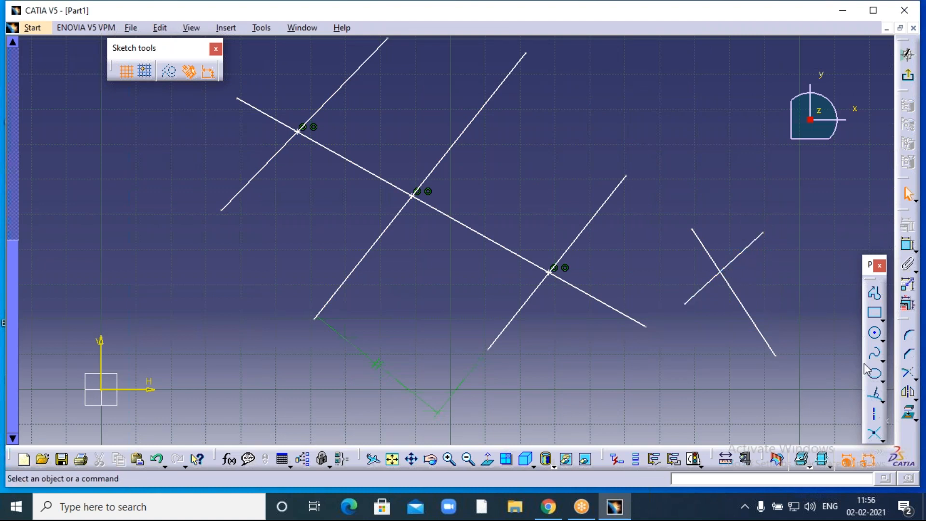
Create an intersection point where the two separate short lines cross.
click(875, 433)
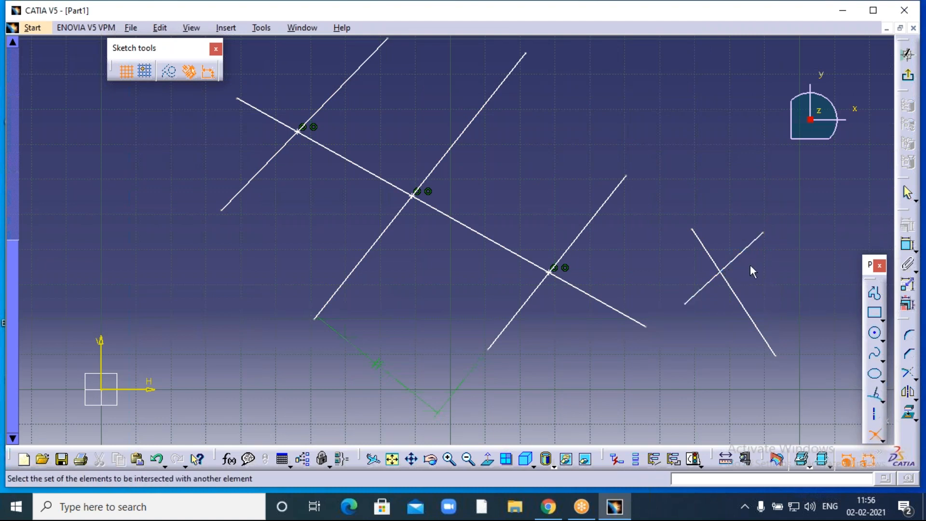
click(744, 249)
click(710, 249)
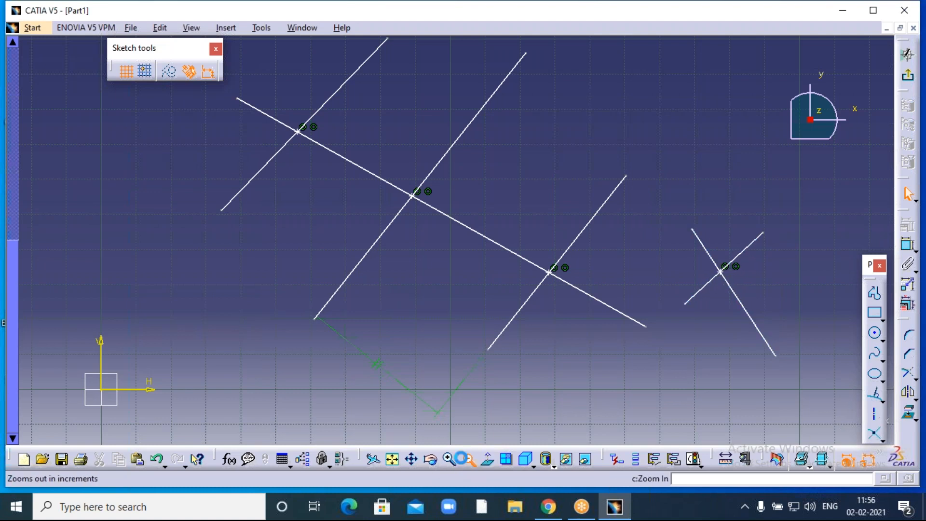
Delete all the sketched lines together with their intersection points.
click(462, 458)
click(462, 459)
click(463, 459)
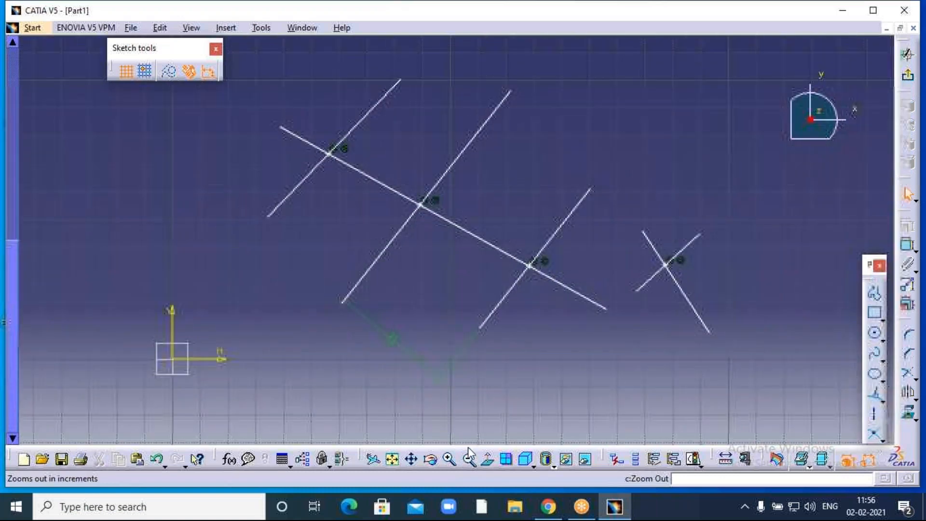
mouse_move(293, 94)
mouse_down()
mouse_move(450, 203)
mouse_move(693, 339)
mouse_move(724, 374)
mouse_up()
key(Delete)
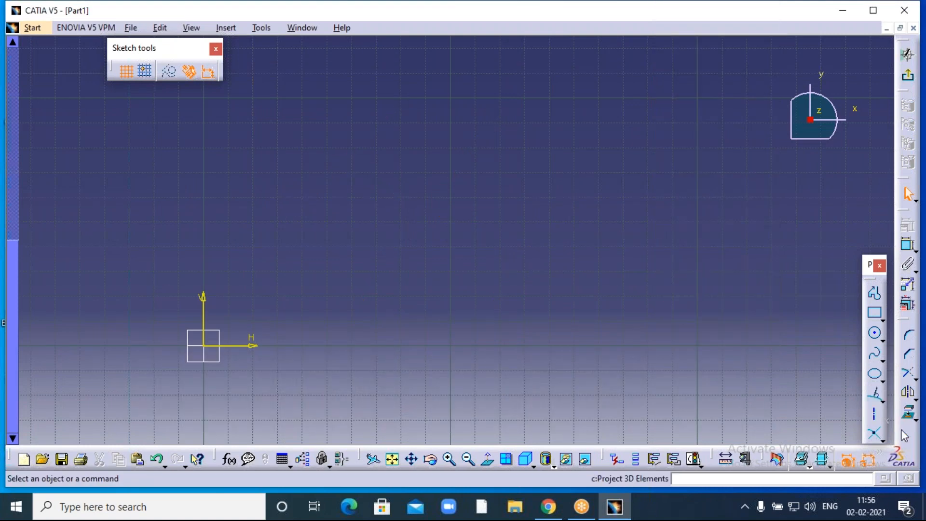
Sketch a circle centred on the sketch origin.
click(882, 439)
click(874, 333)
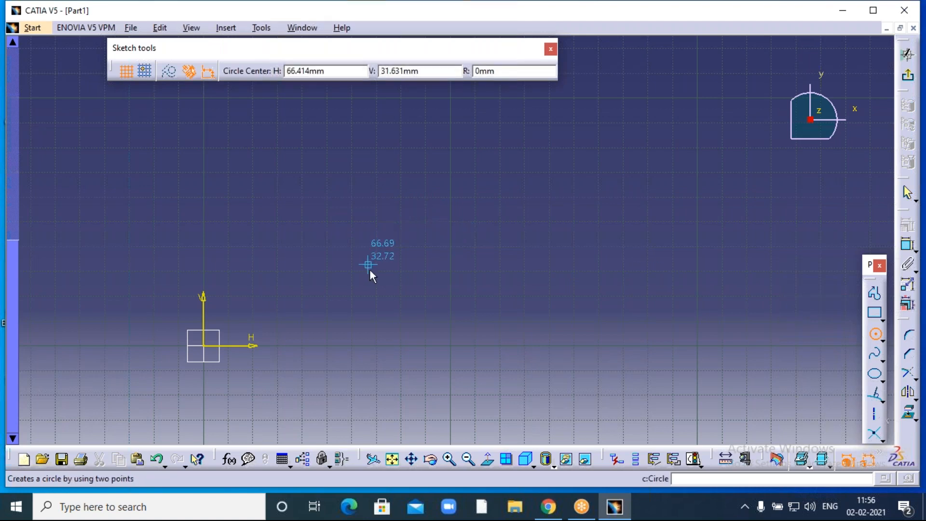
middle_drag(336, 267, 407, 238)
middle_drag(460, 219, 561, 195)
click(427, 278)
click(346, 343)
middle_drag(652, 192, 470, 233)
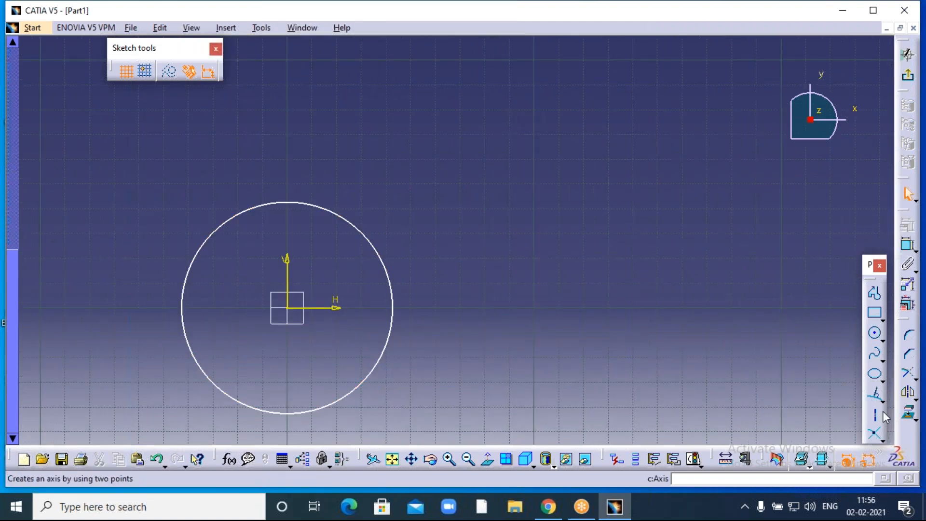
Place a single point outside the circle, above and to the right of it.
click(883, 439)
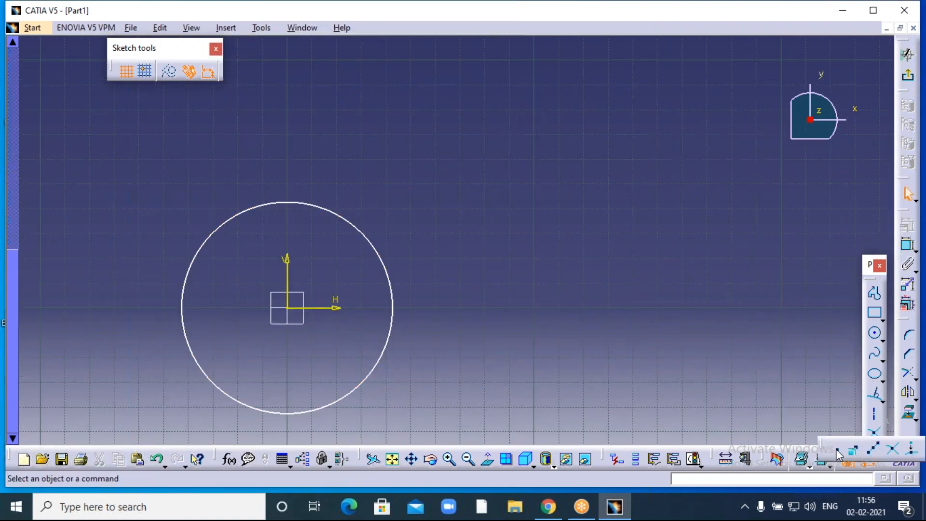
click(835, 448)
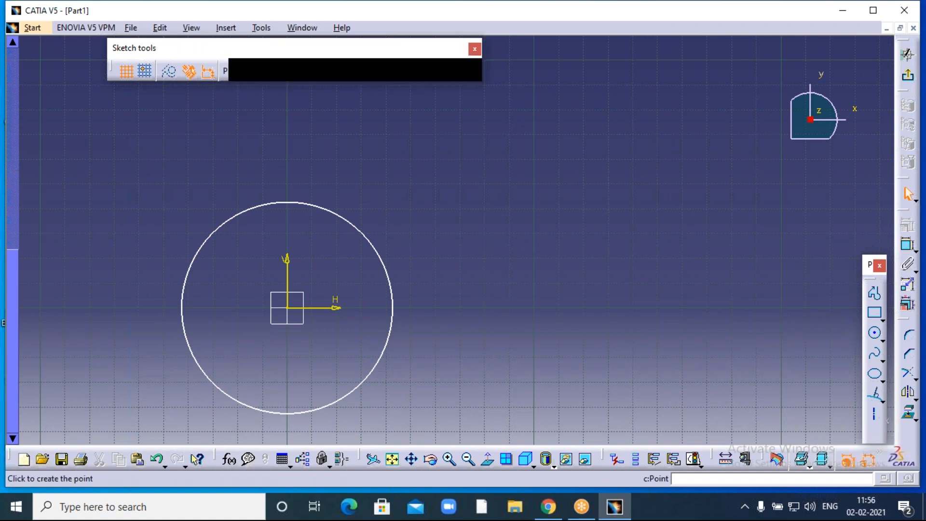
click(497, 116)
click(589, 152)
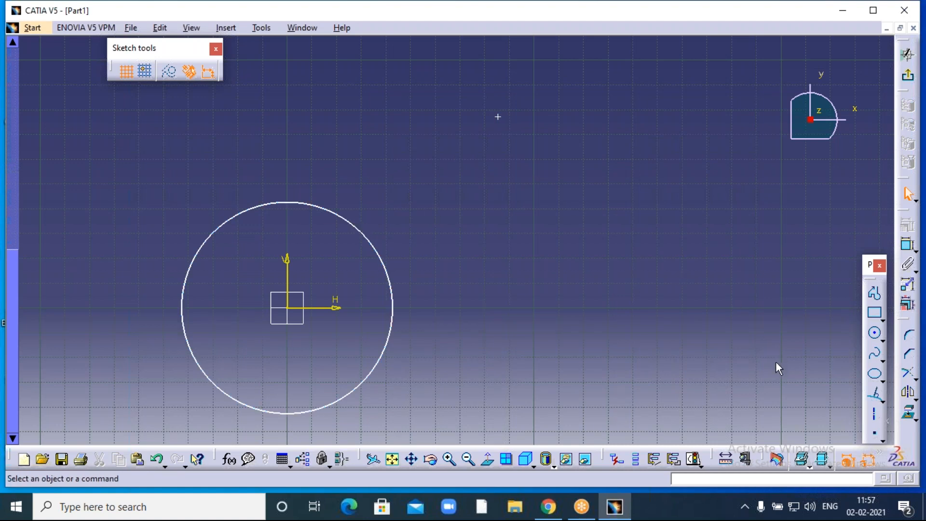
Create a projection point by projecting the point above and right of the circle onto the circle.
click(883, 436)
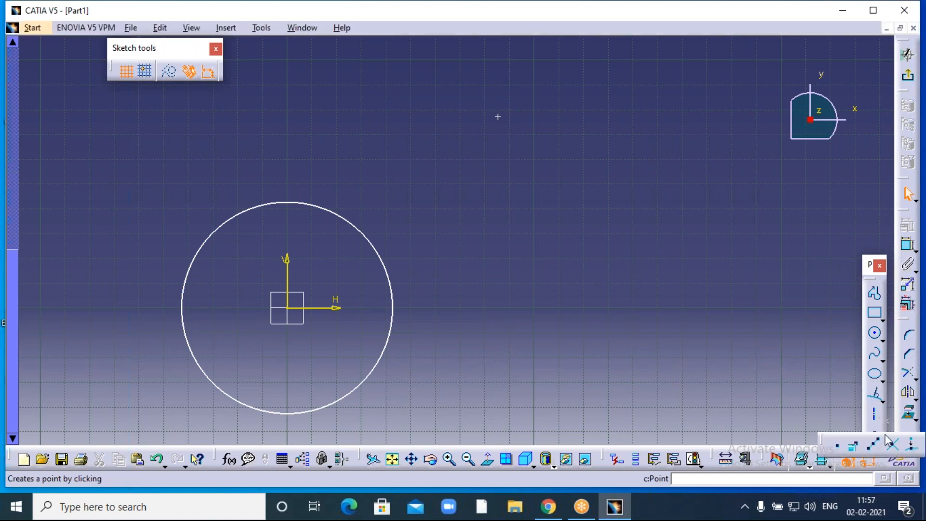
click(911, 448)
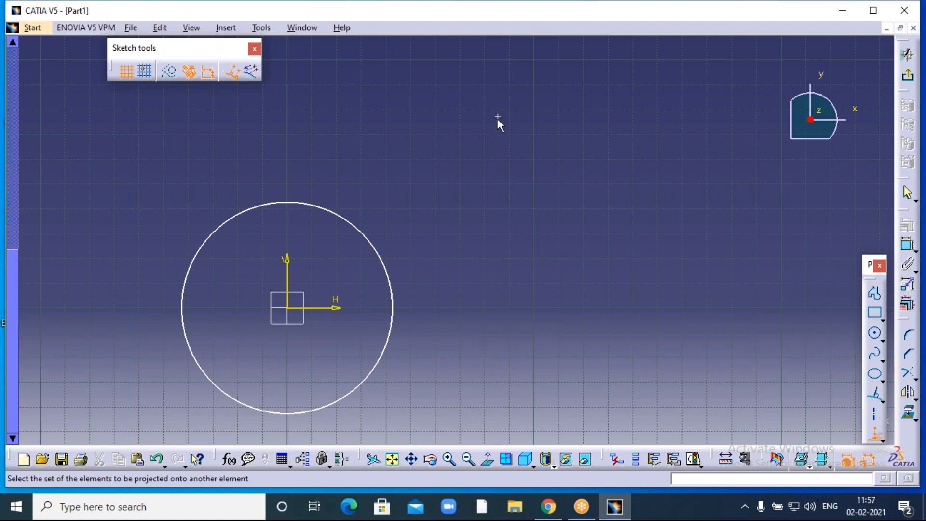
click(497, 117)
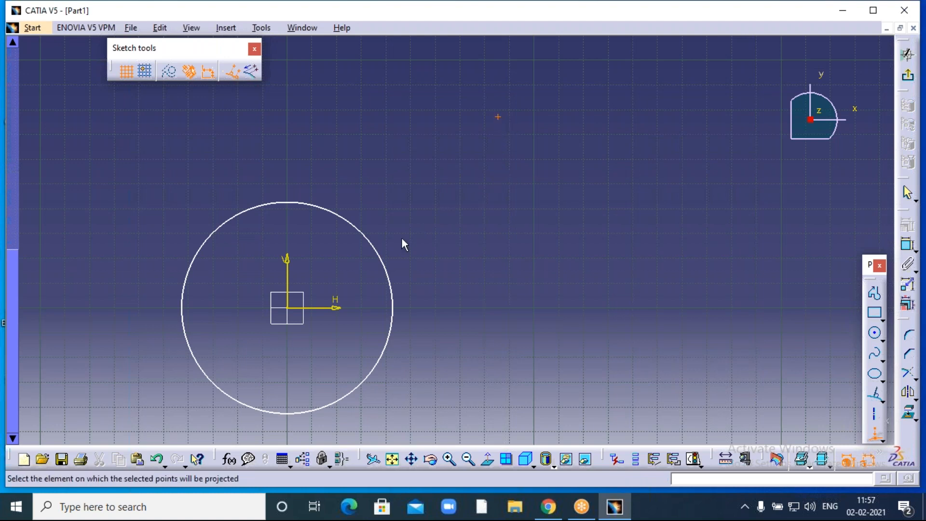
click(386, 260)
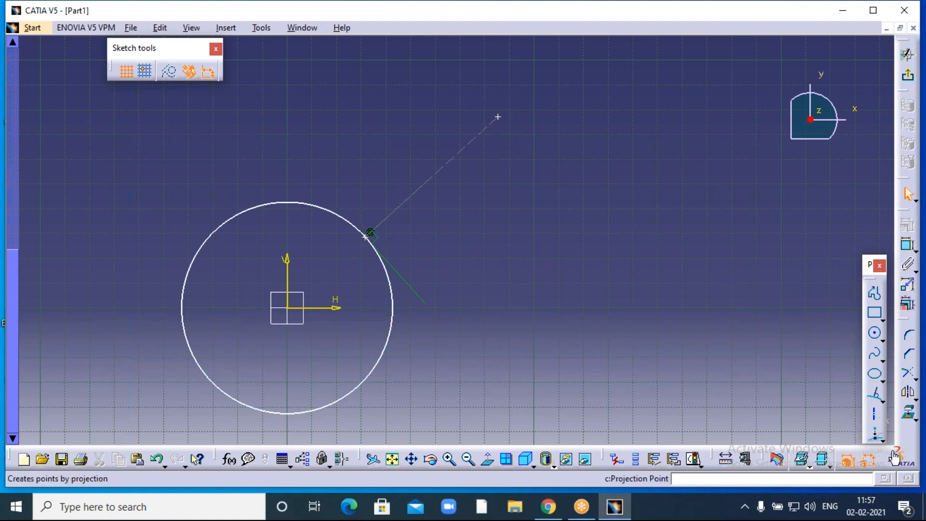
Place another point outside the circle, above and to the left of it.
click(878, 438)
click(839, 446)
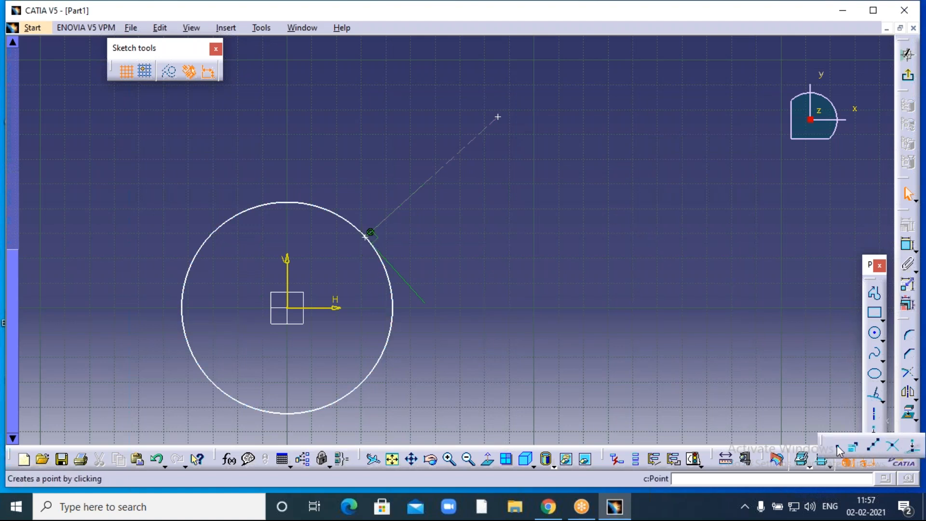
click(117, 141)
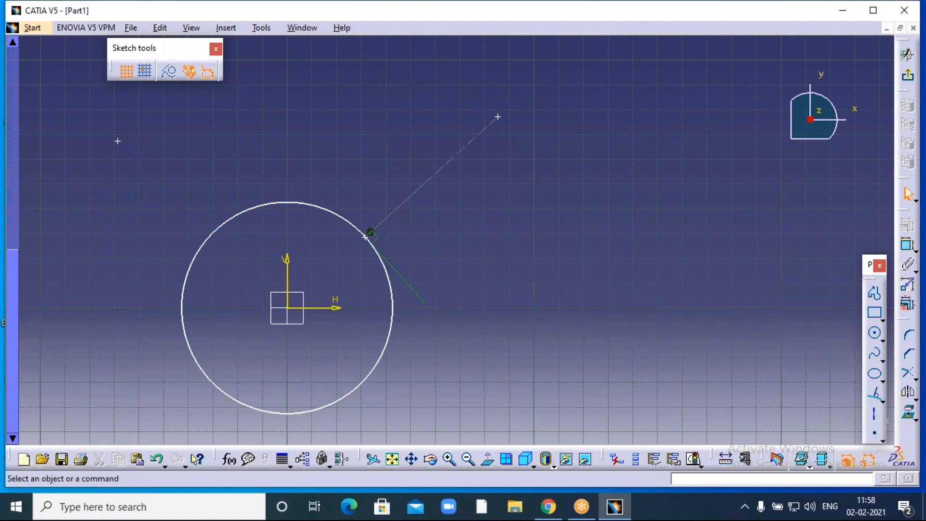
Create a projection point by projecting the point above and left of the circle onto the circle.
click(882, 440)
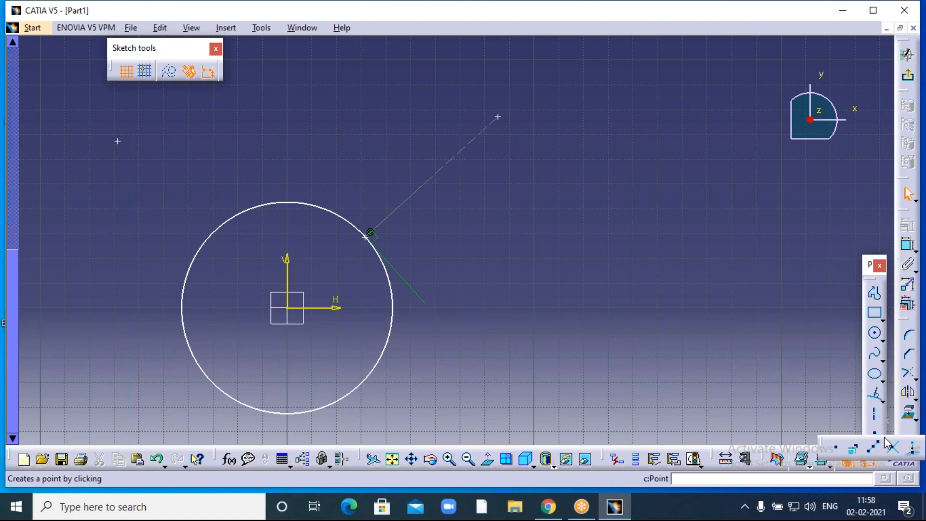
click(915, 450)
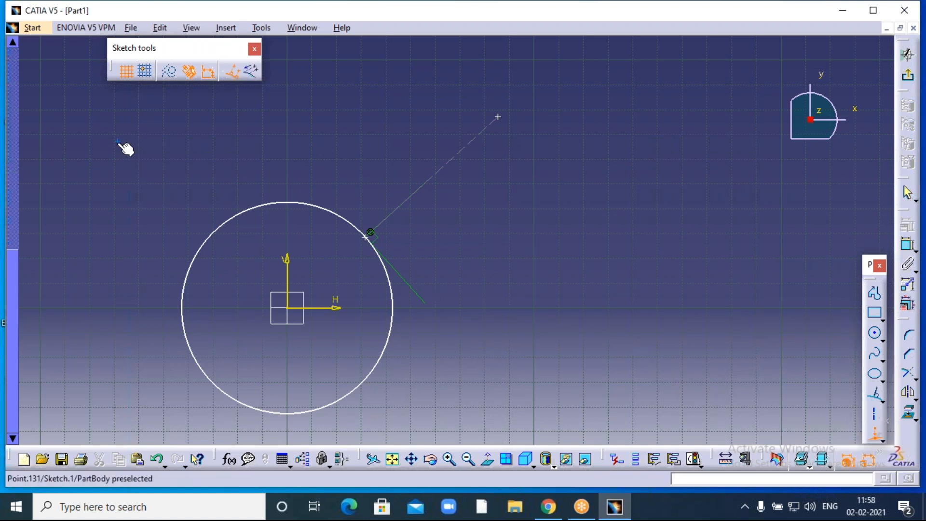
click(118, 142)
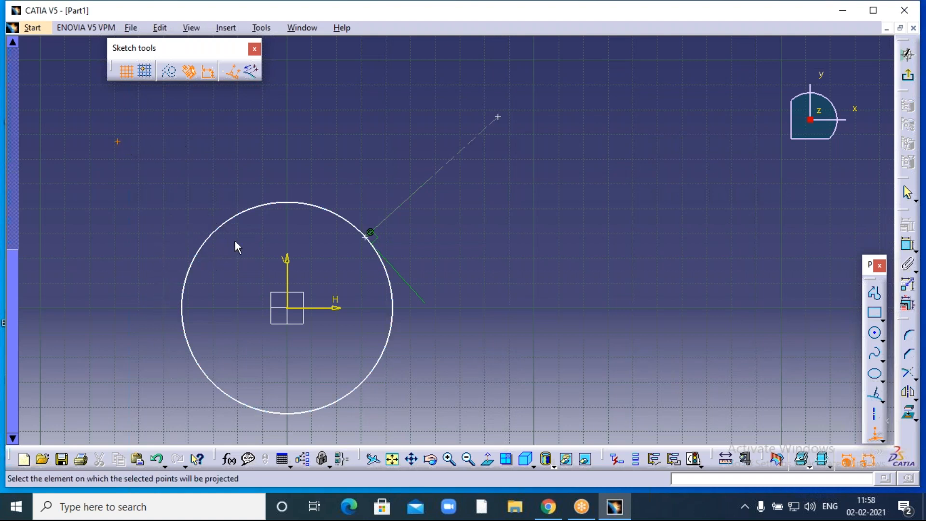
click(219, 231)
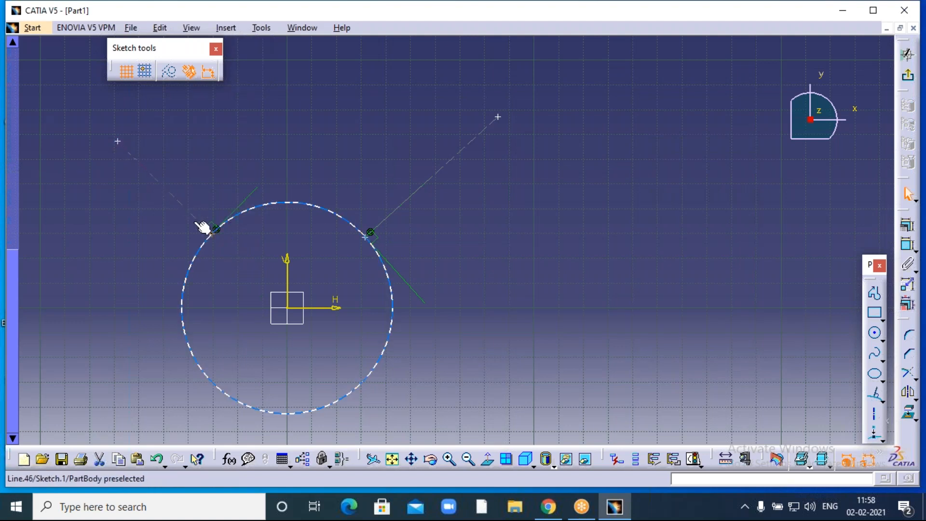
click(217, 232)
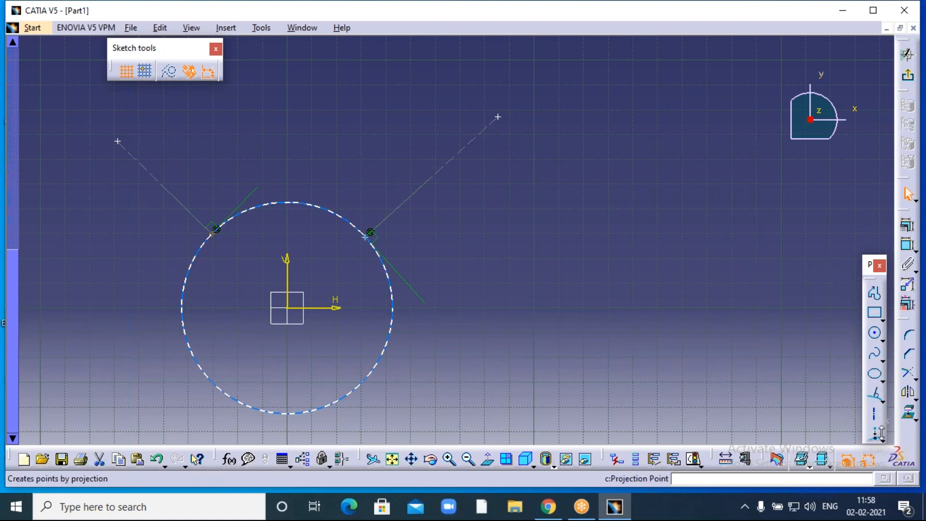
Reposition the floating Profile palette higher up beside the sketch area.
click(880, 417)
click(824, 342)
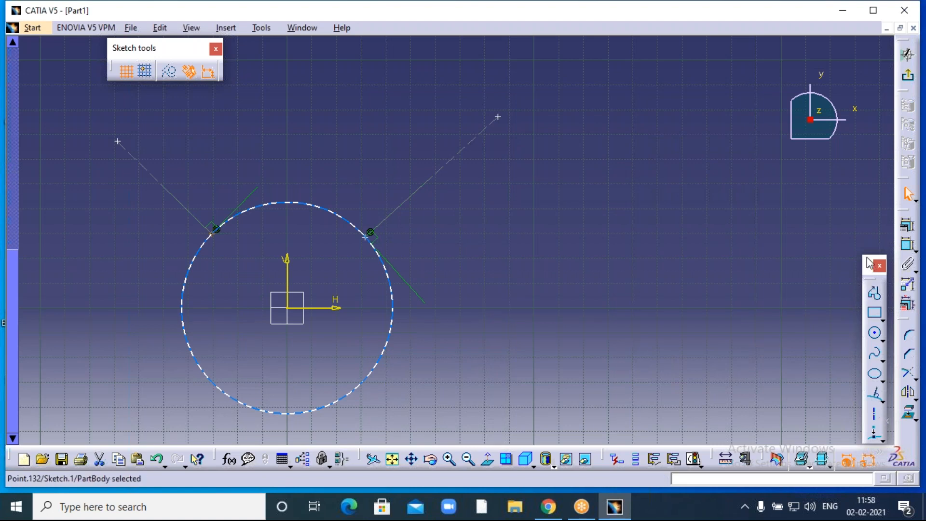
drag(869, 264, 866, 192)
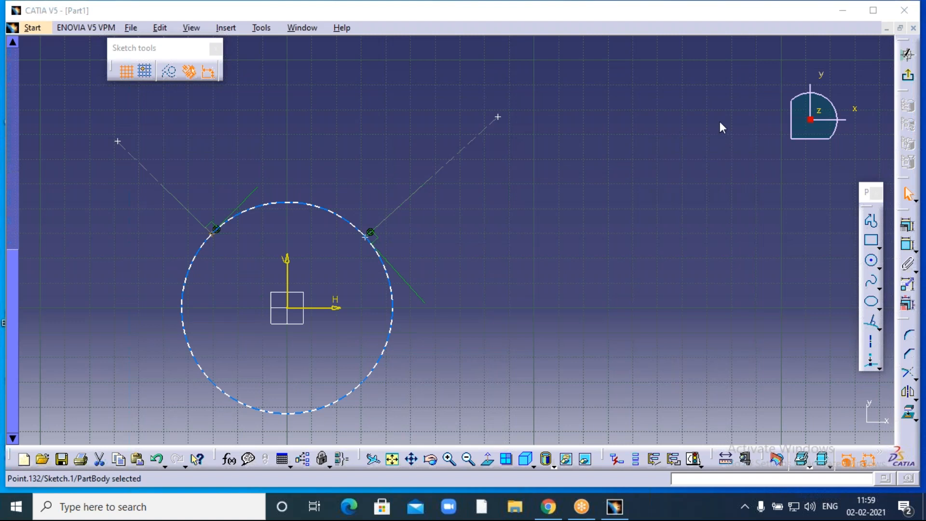
Delete all the sketched geometry: the circle, its outside points, the projection points and their construction lines.
click(685, 54)
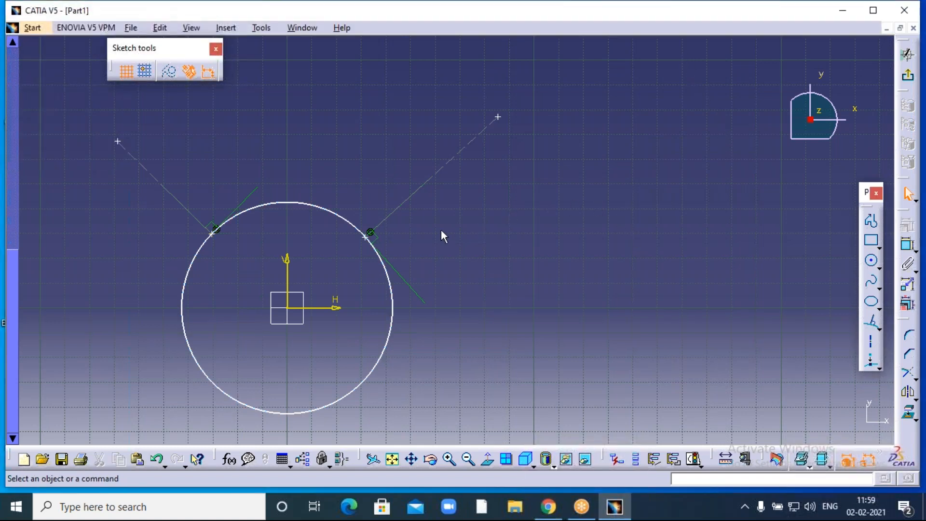
mouse_move(440, 228)
middle_down()
mouse_move(641, 217)
mouse_move(646, 265)
middle_up()
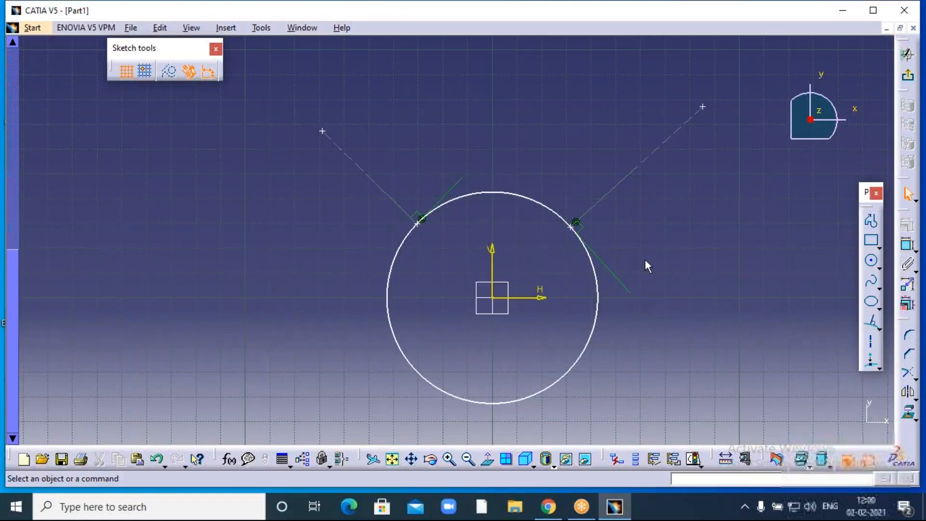
click(467, 458)
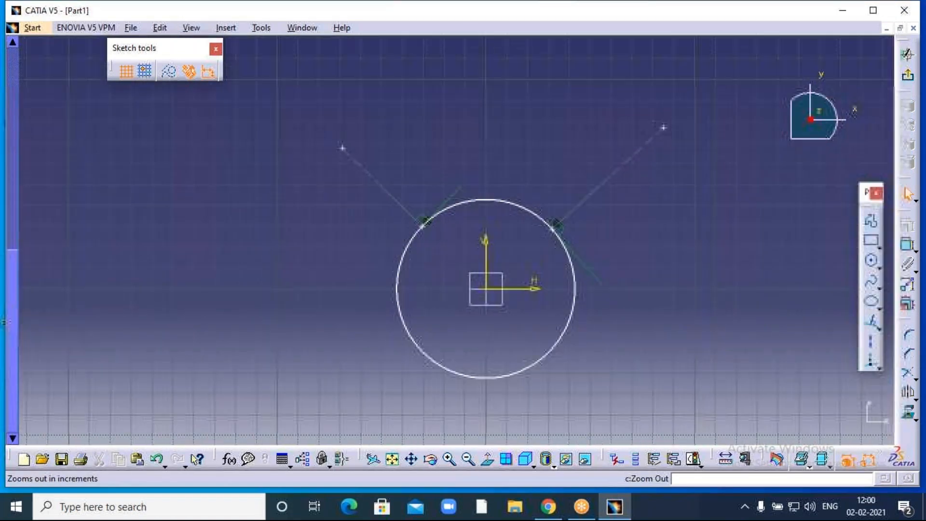
drag(317, 79, 667, 388)
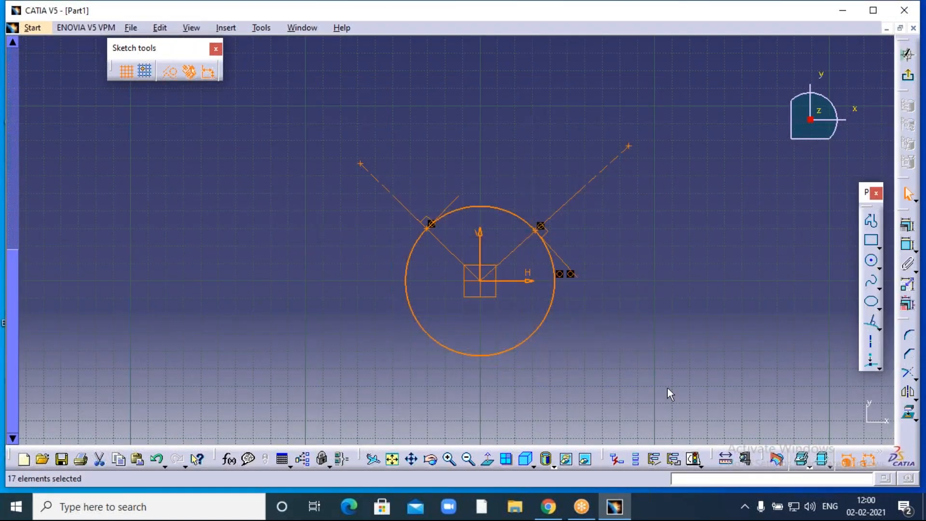
key(Delete)
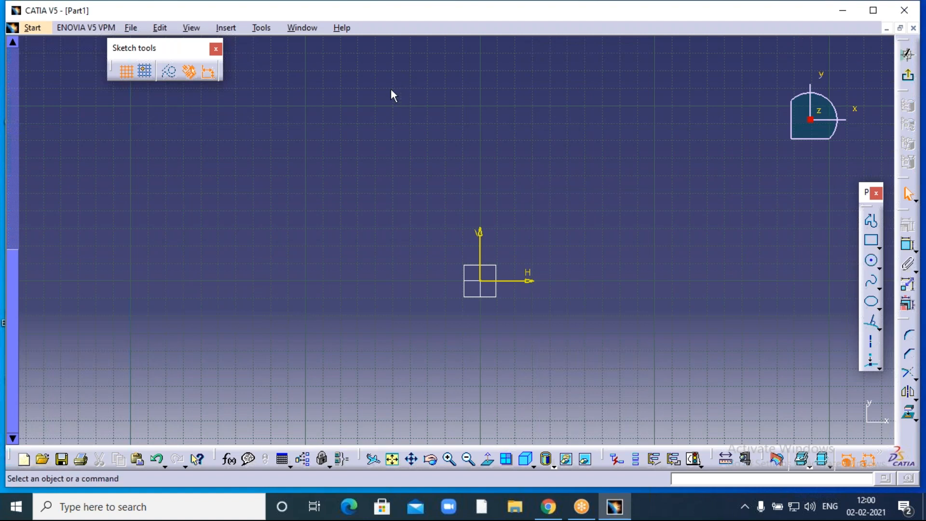
click(225, 28)
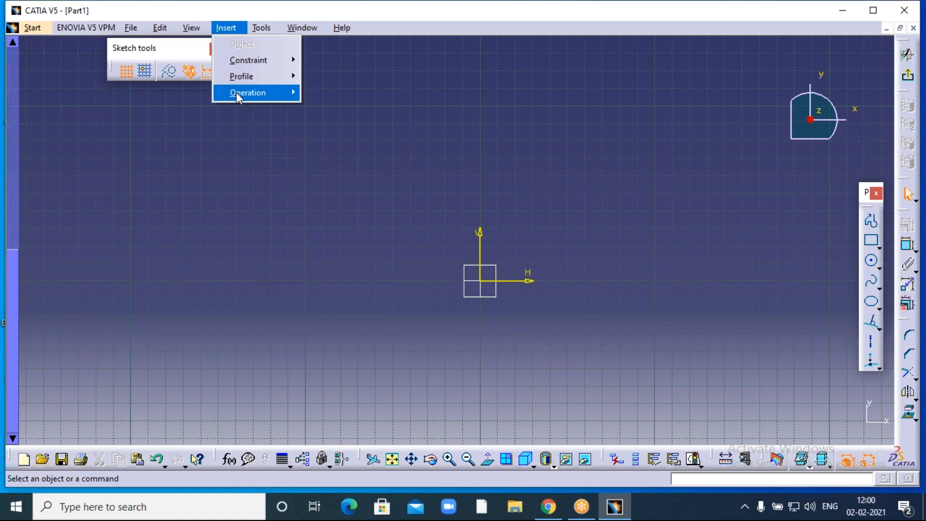
mouse_move(235, 92)
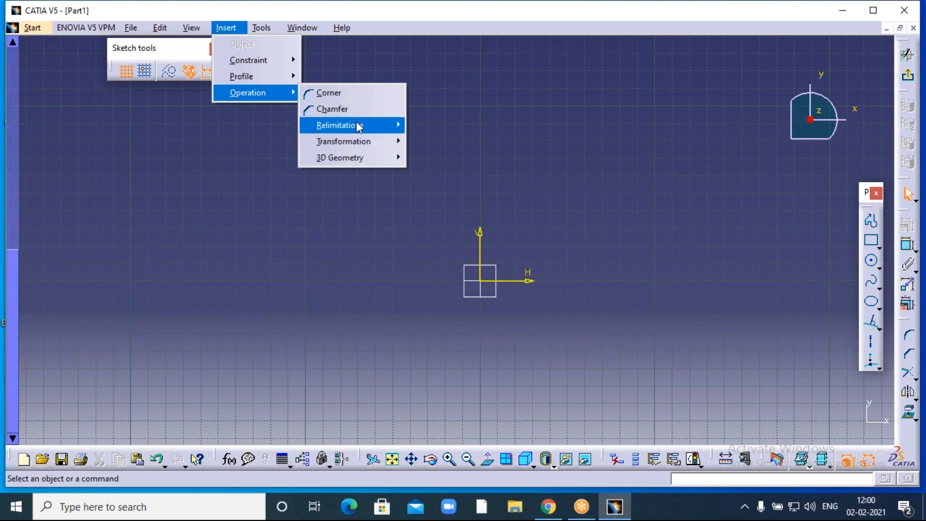
mouse_move(357, 126)
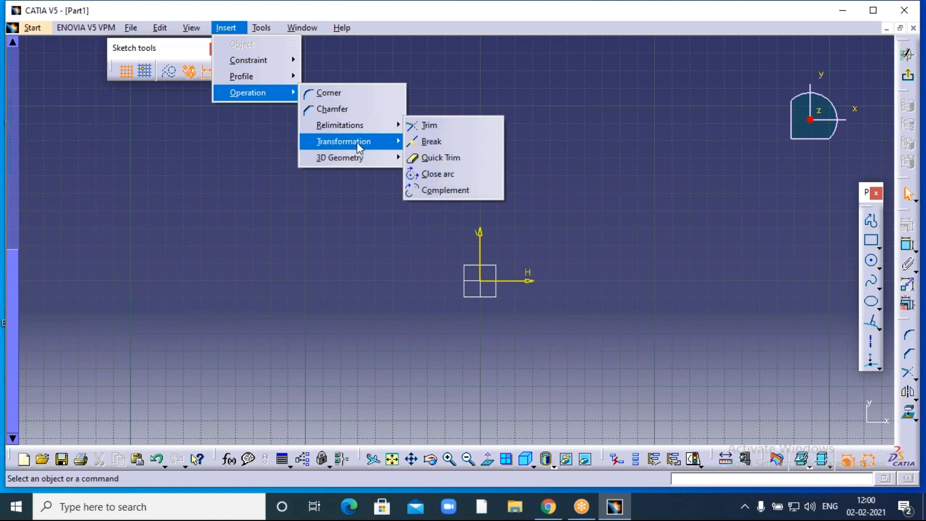
mouse_move(357, 143)
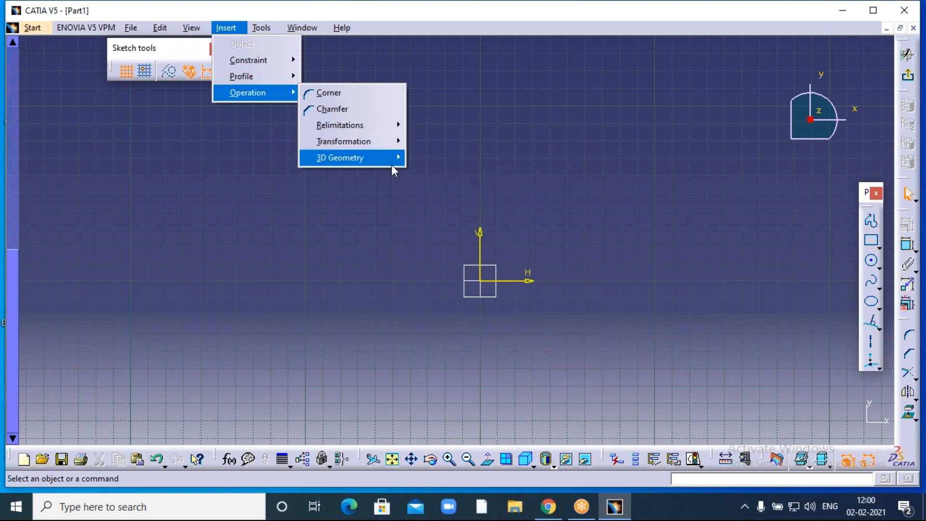
mouse_move(377, 159)
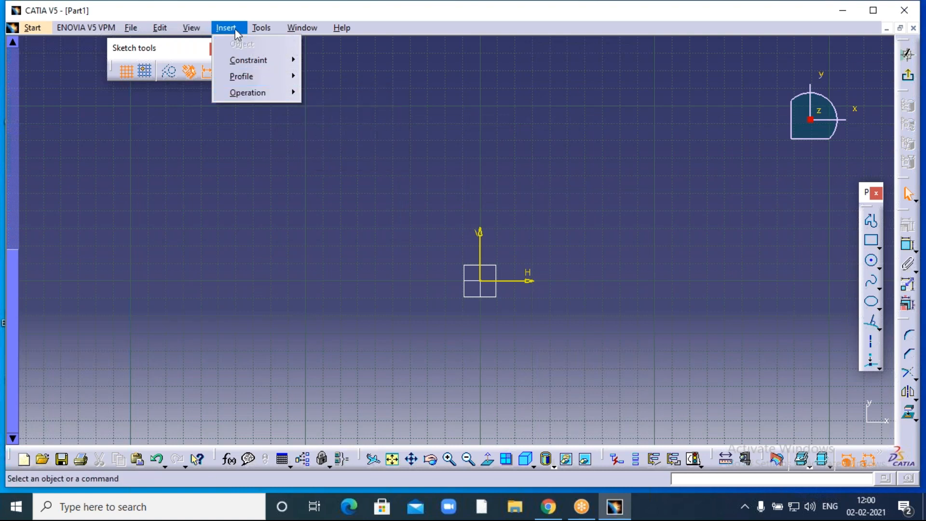
mouse_move(264, 82)
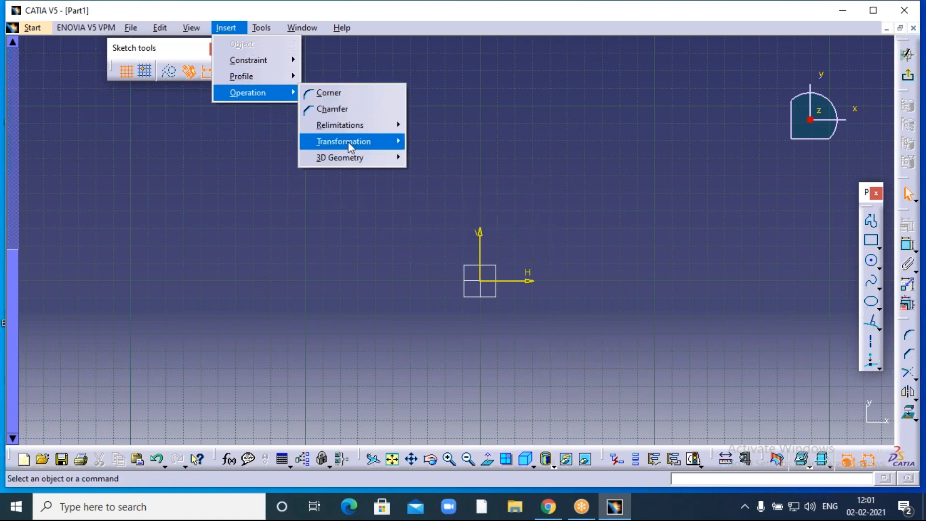
click(591, 103)
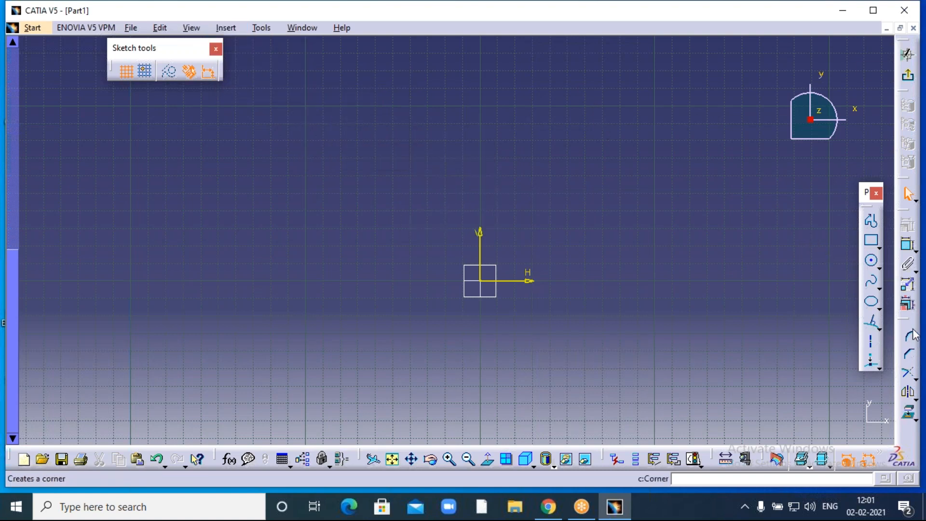
Float the Operation toolbar beside the sketch area and dock the Profile toolbar again.
drag(903, 333, 829, 302)
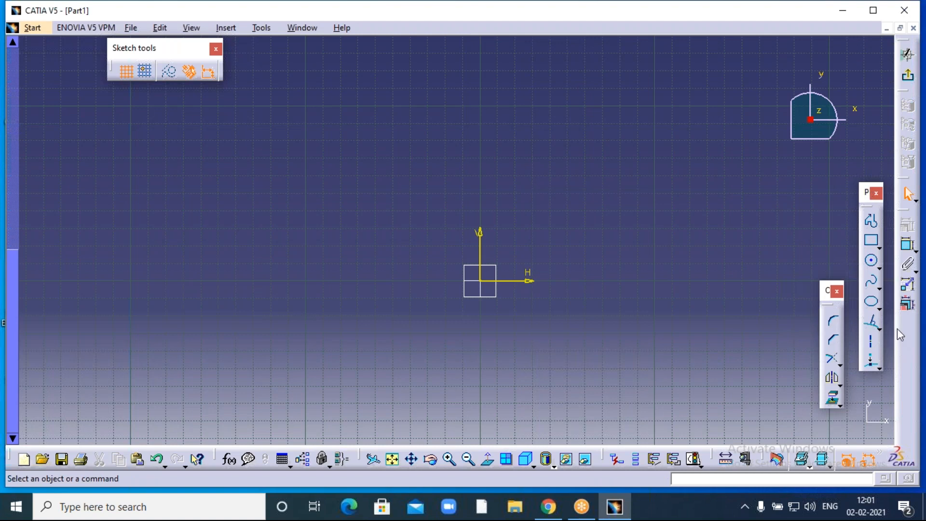
drag(896, 321, 897, 321)
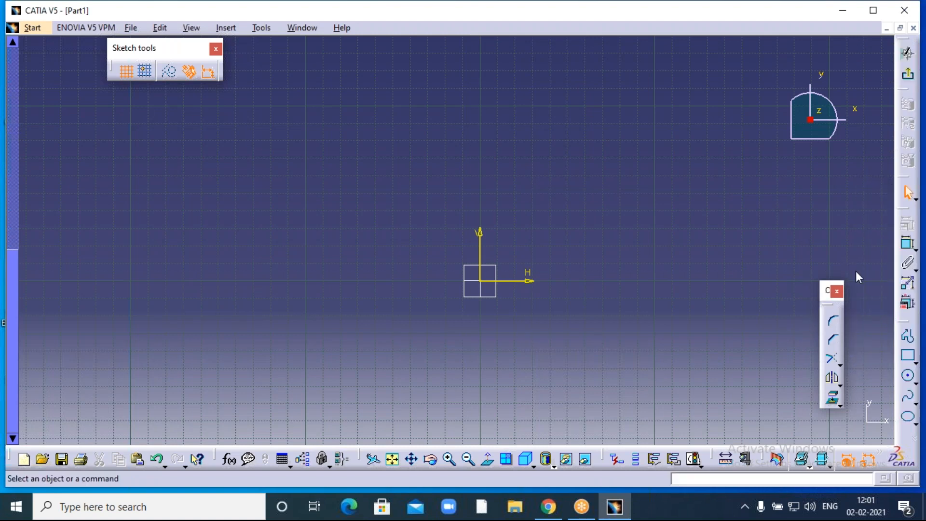
drag(864, 267, 864, 267)
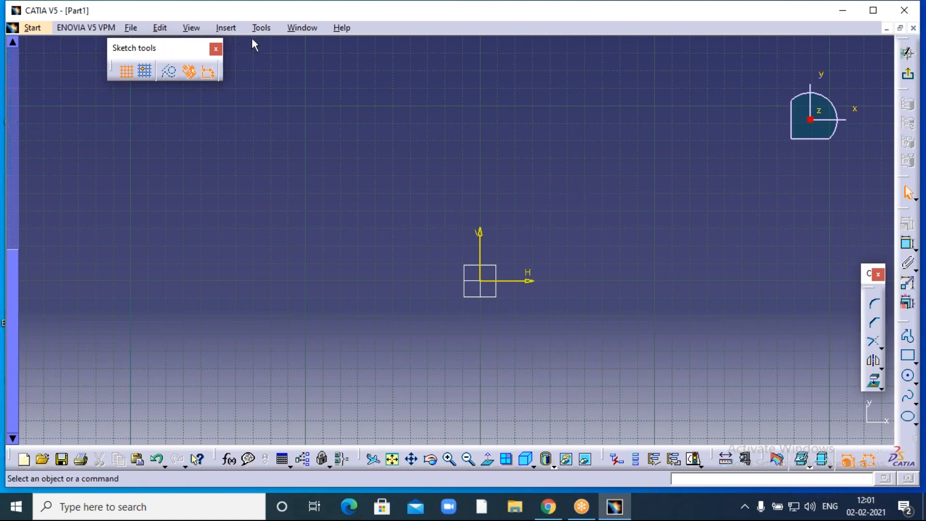
click(226, 28)
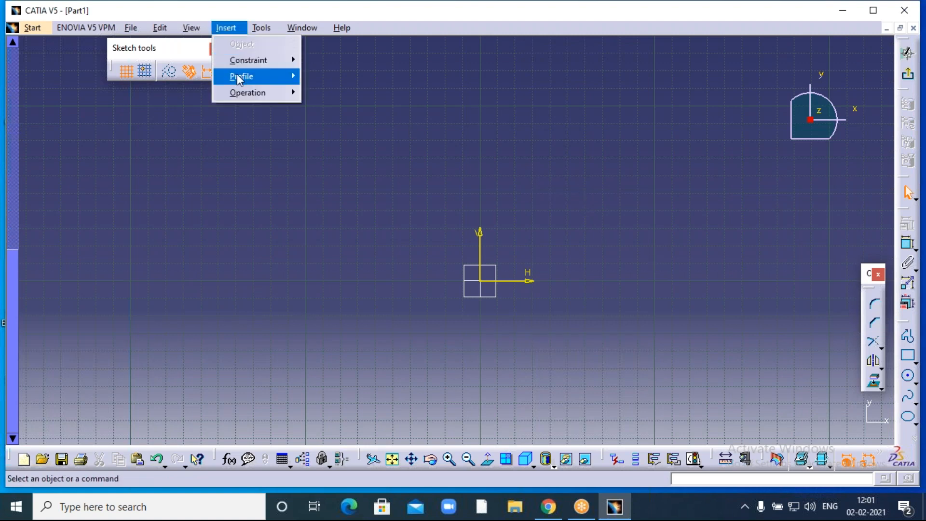
mouse_move(237, 92)
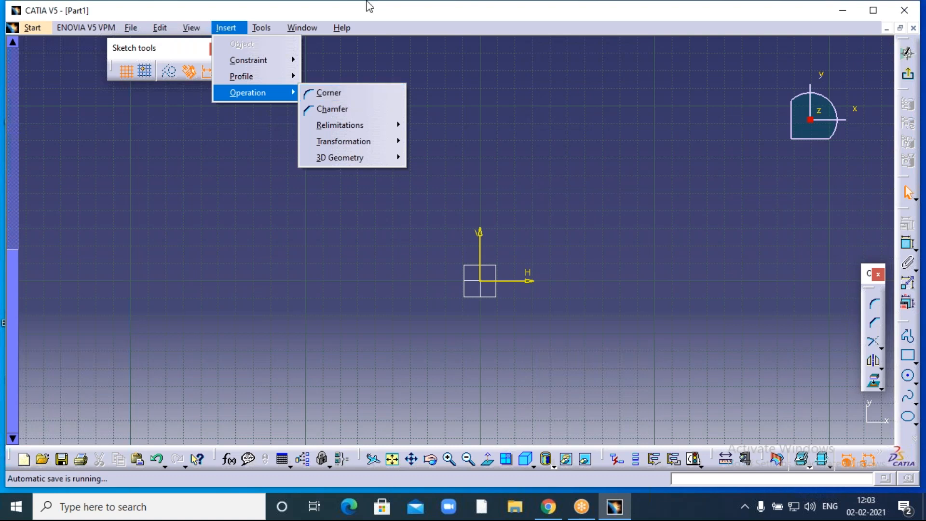
mouse_move(341, 27)
click(650, 23)
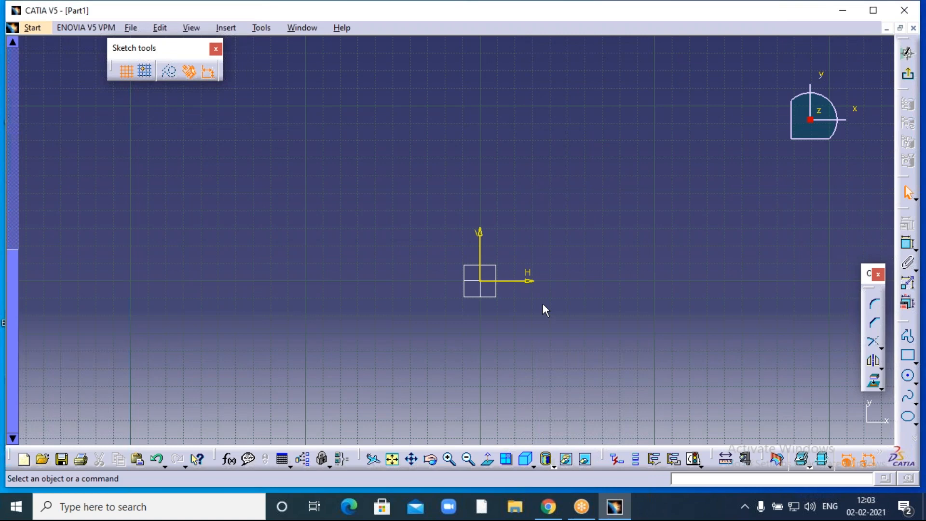
Sketch a centered rectangle about 119 by 76 mm with its centre on the sketch origin.
middle_drag(541, 302, 478, 244)
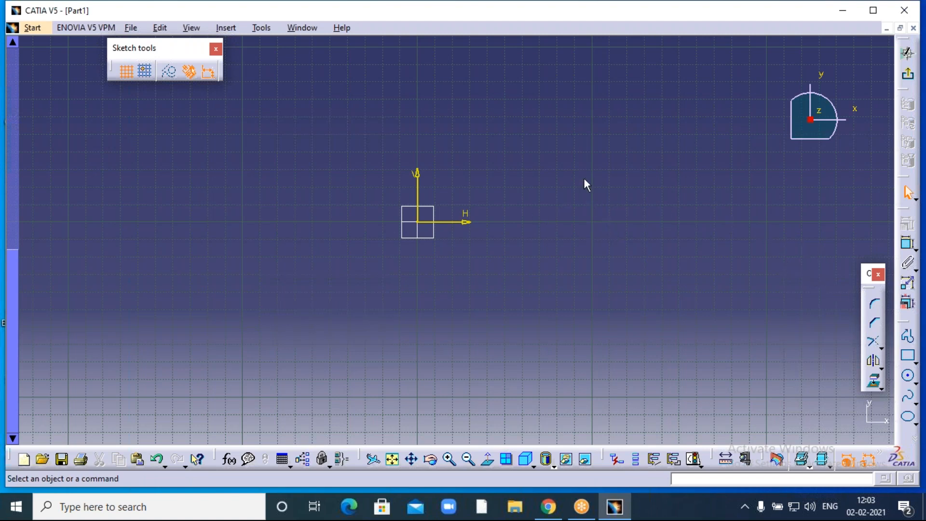
mouse_move(515, 189)
middle_down()
mouse_move(642, 221)
mouse_move(630, 222)
middle_up()
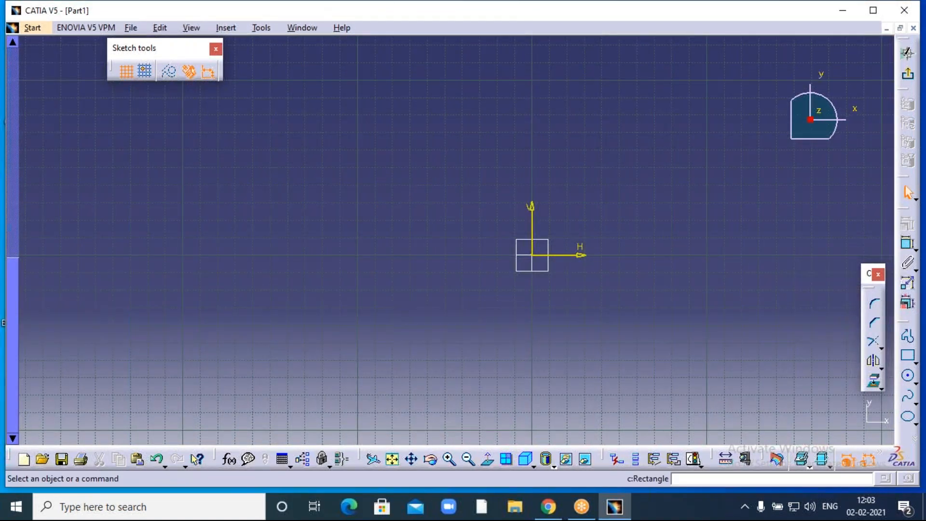
click(915, 361)
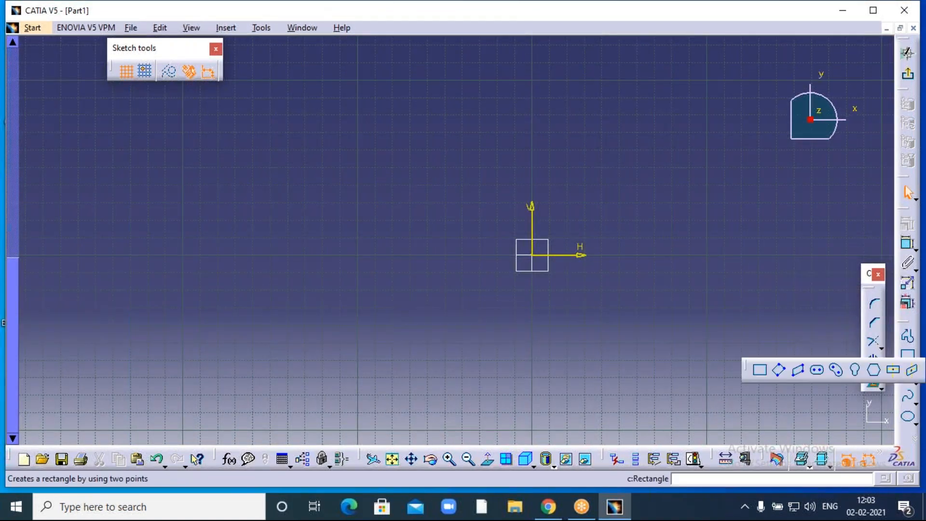
click(894, 370)
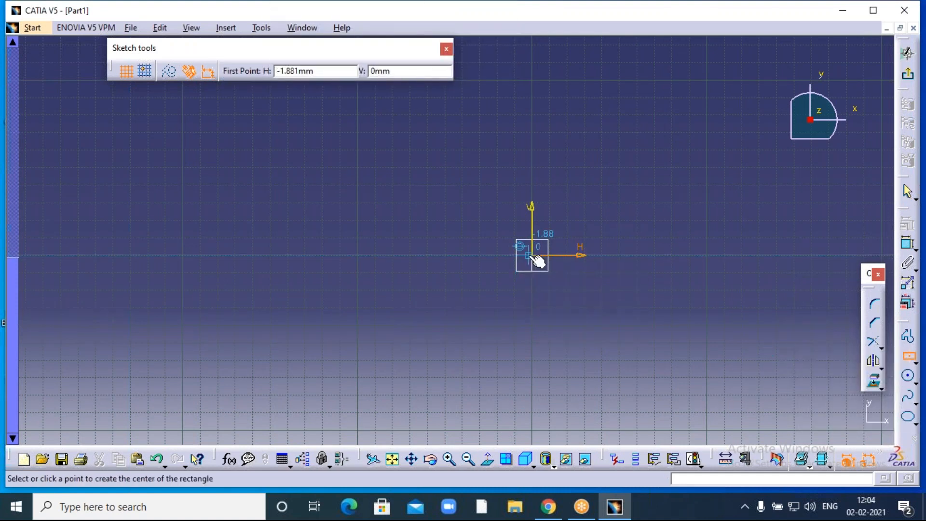
click(532, 255)
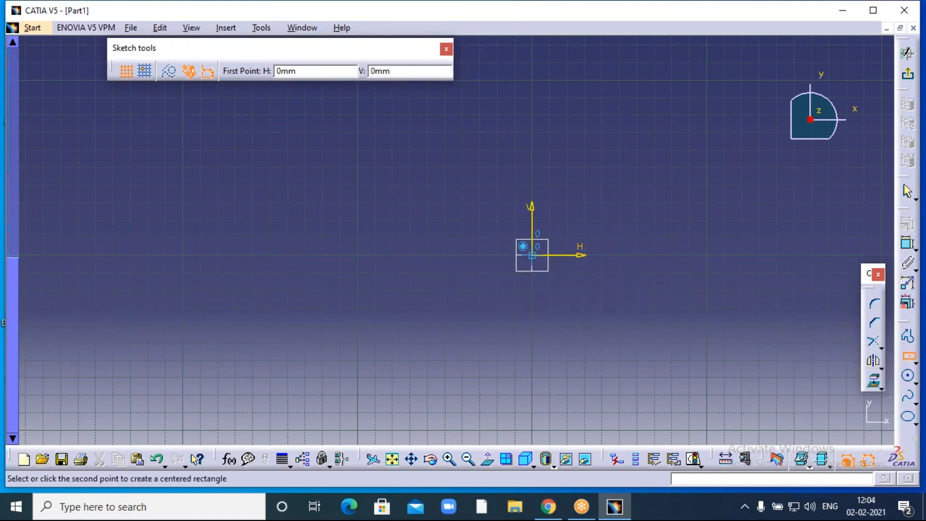
click(427, 187)
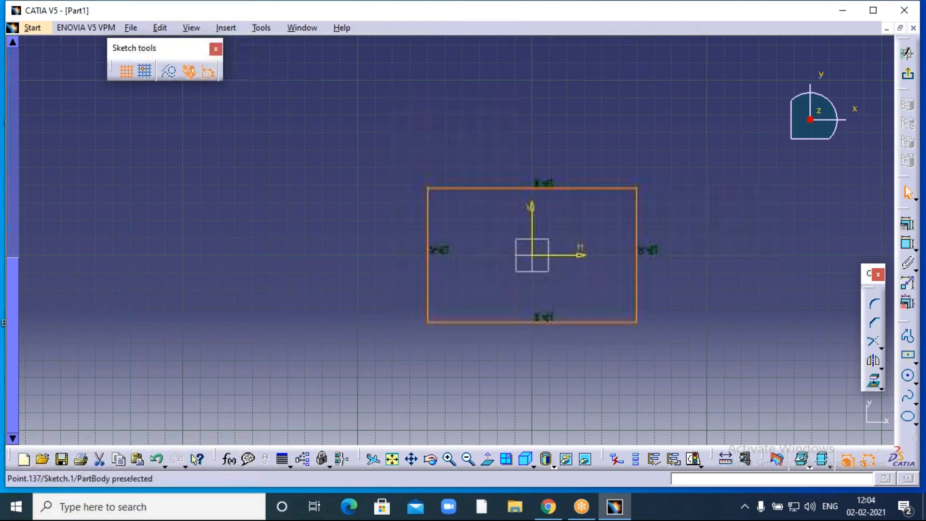
click(621, 150)
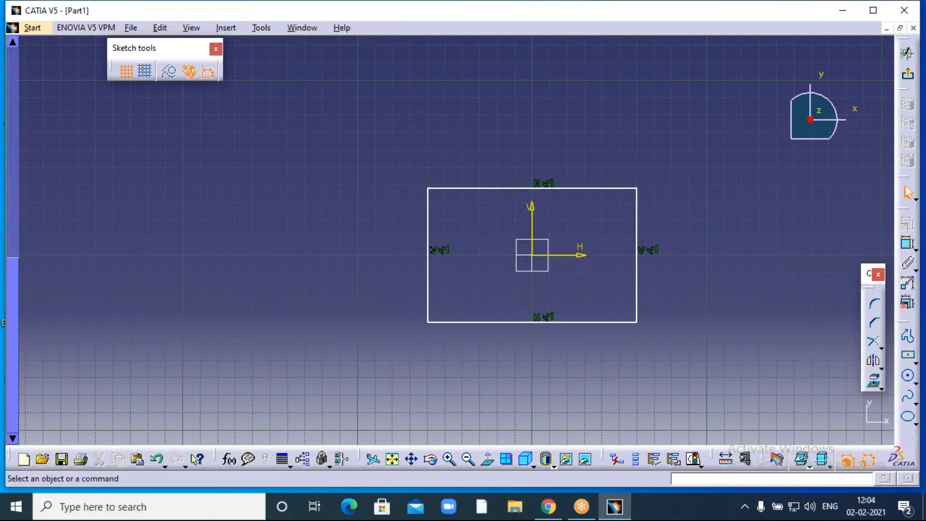
Dimension the rectangle's width above its upper edge and set it to 100 mm.
click(907, 244)
click(580, 190)
click(546, 145)
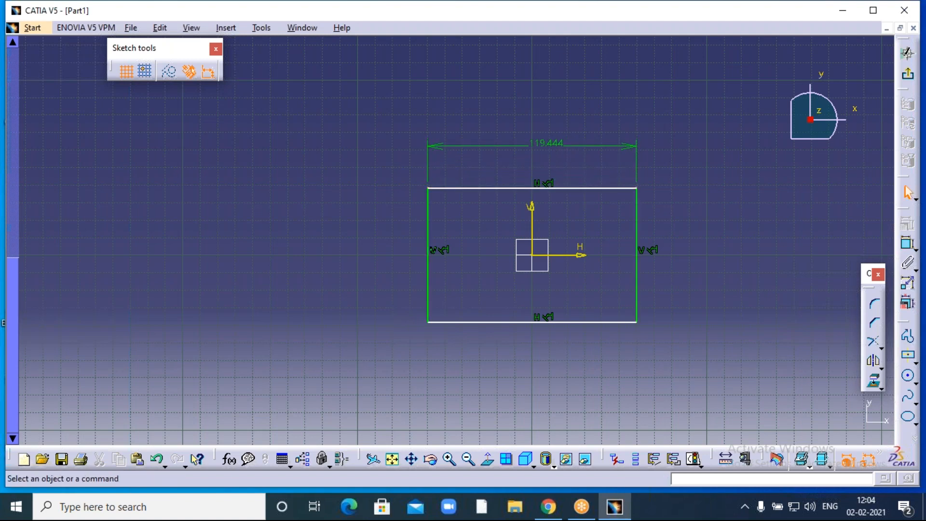
text(100)
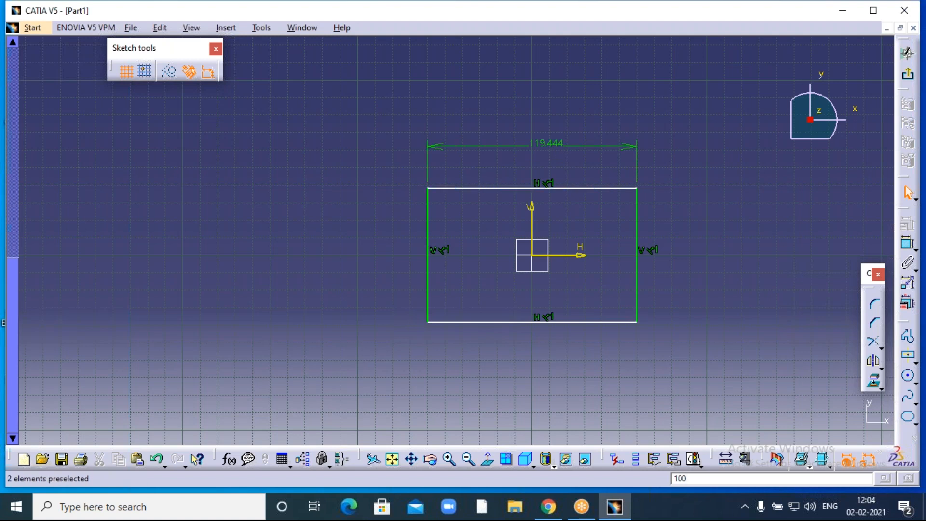
double_click(546, 142)
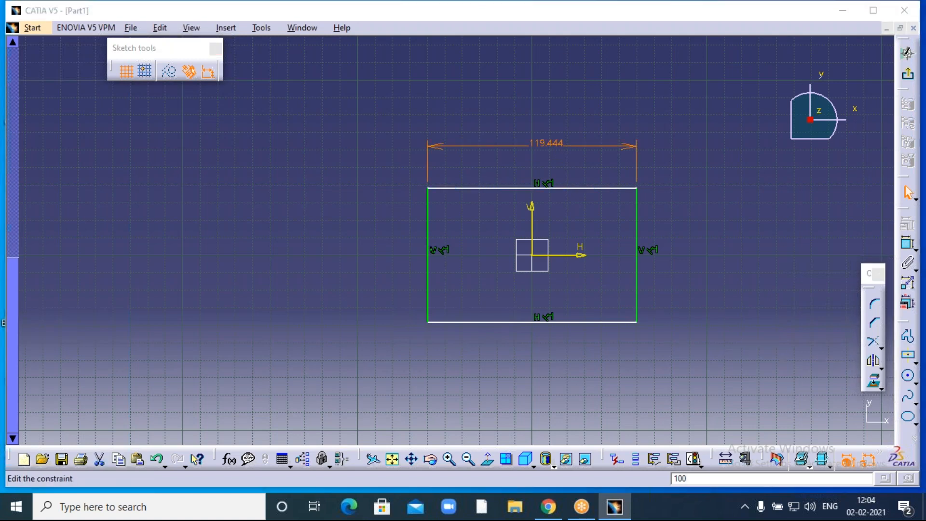
text(100mm)
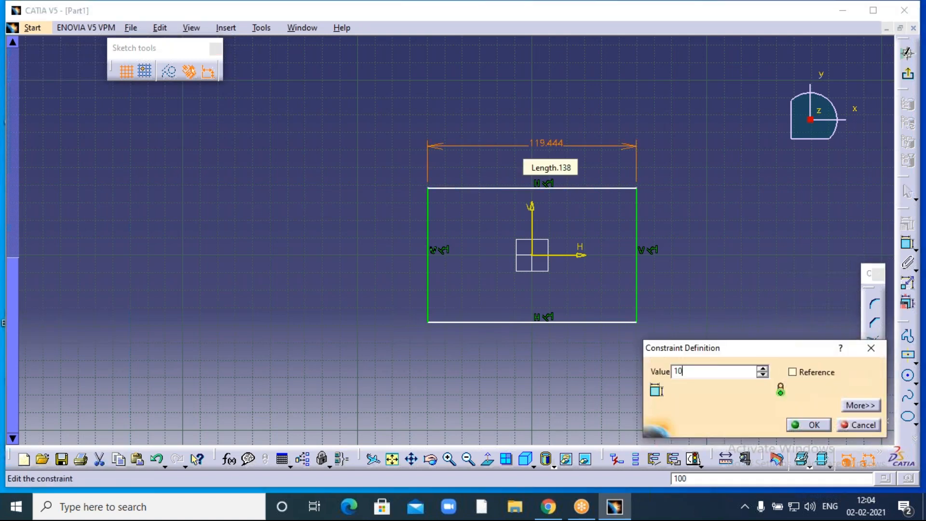
click(818, 426)
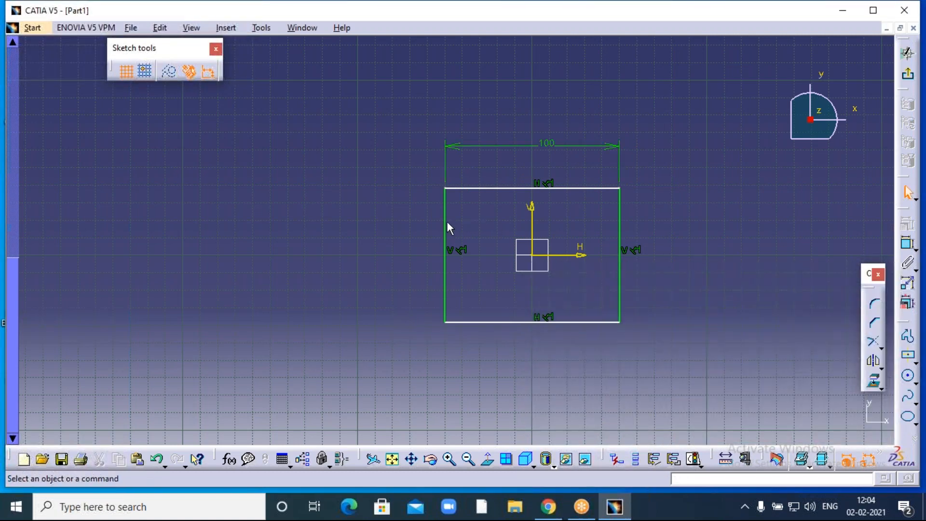
Dimension the rectangle's height beside its left edge and set it to 50 mm.
click(908, 243)
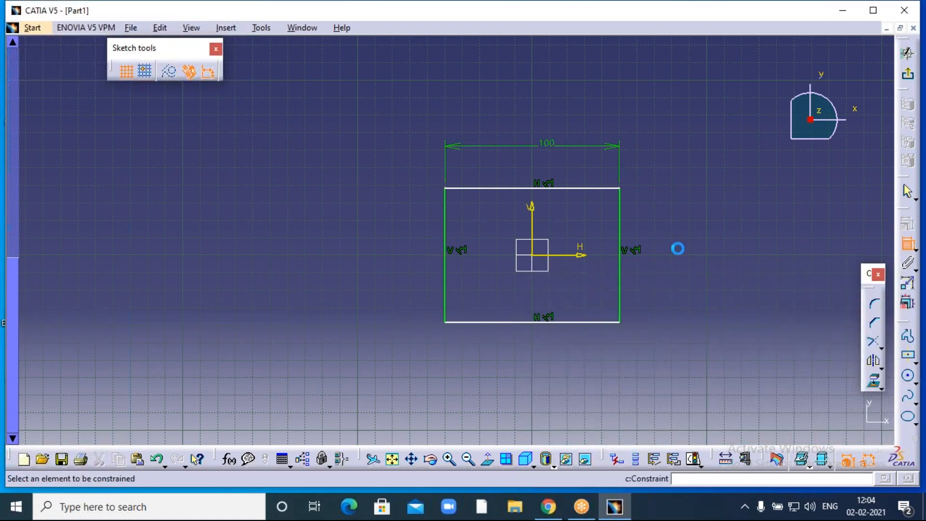
click(444, 225)
click(388, 225)
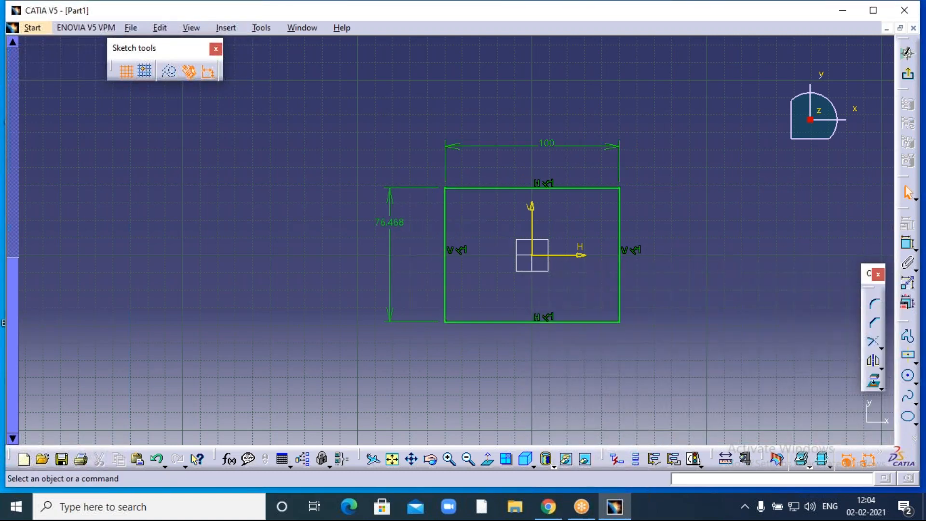
double_click(390, 231)
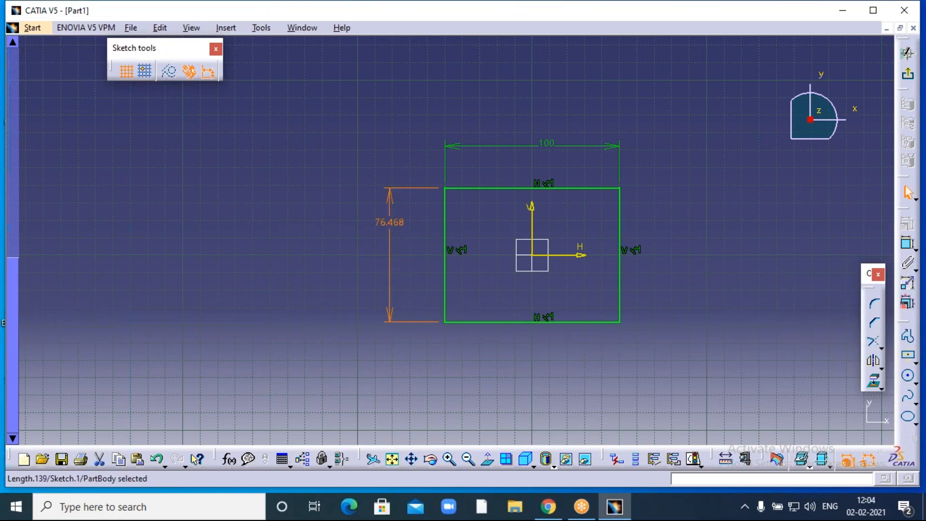
text(5)
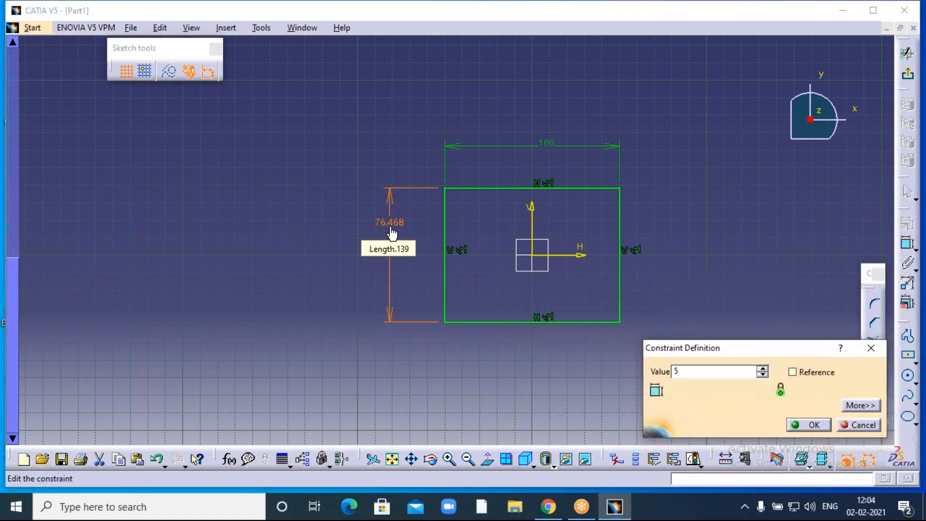
text(0)
key(Return)
click(810, 425)
middle_drag(713, 229, 679, 224)
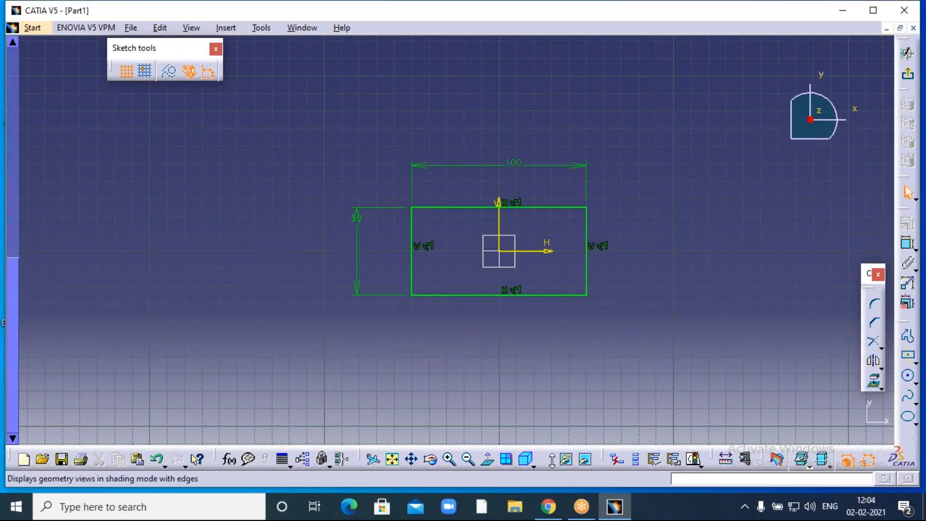
Review the list of sketch Operation commands, including Corner, Chamfer, Relimitations, Transformation and 3D Geometry.
click(449, 459)
click(449, 458)
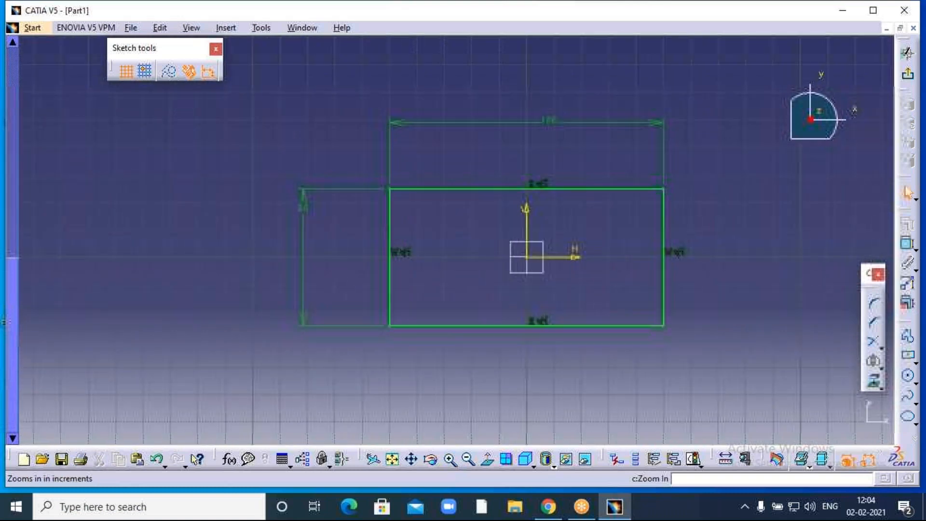
middle_drag(661, 207, 594, 203)
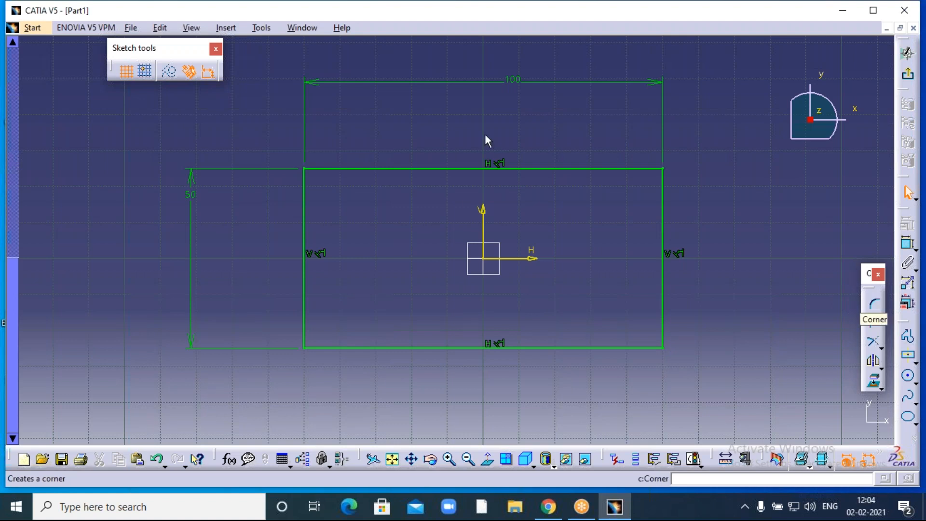
click(228, 27)
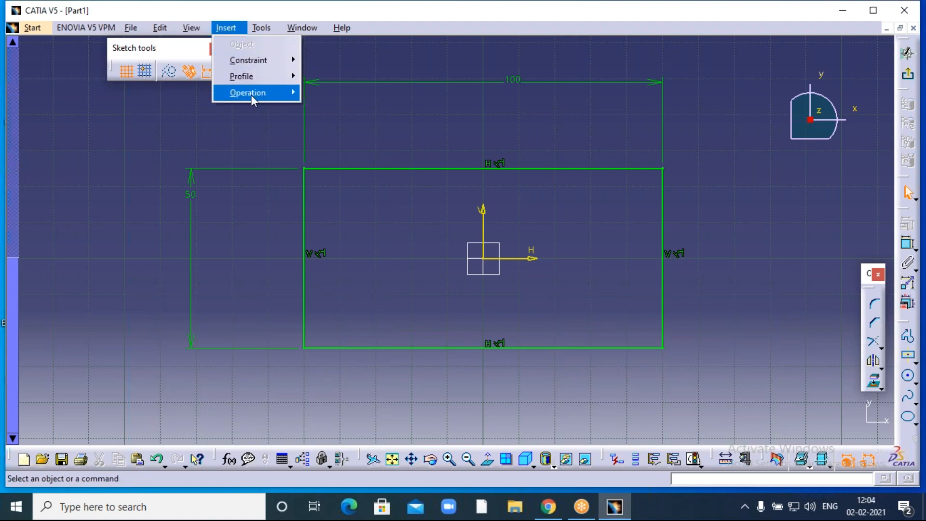
mouse_move(252, 95)
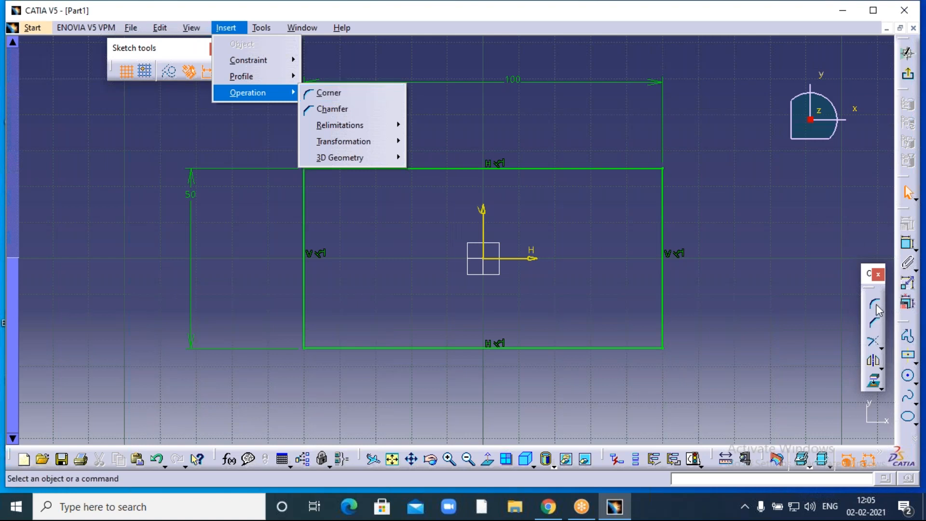
click(749, 277)
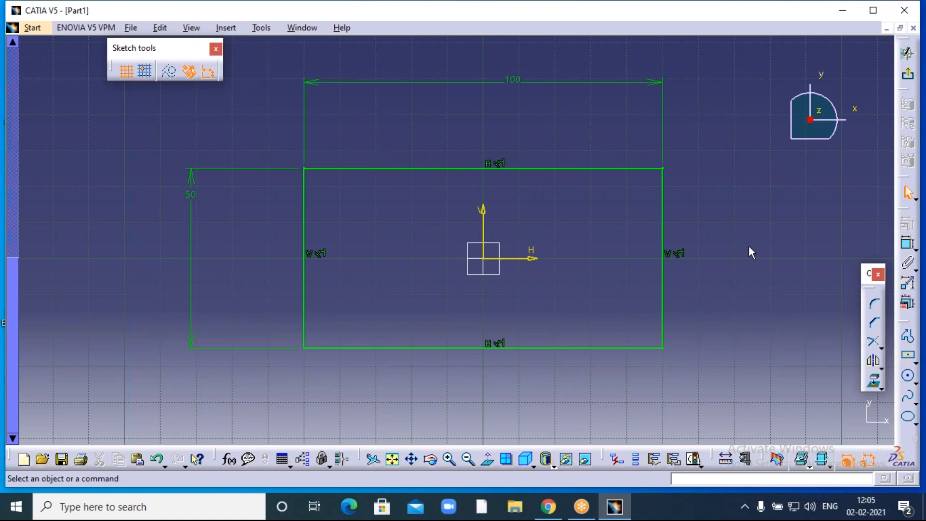
Round the rectangle's upper-right corner with a radius of about 20 mm, trimming both edges and converting the length constraint into a distance.
click(876, 306)
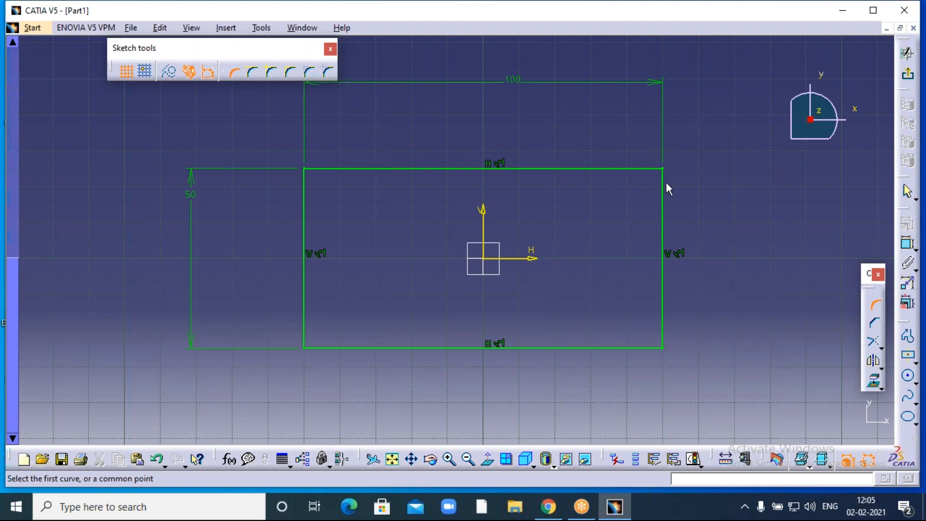
click(235, 73)
click(620, 169)
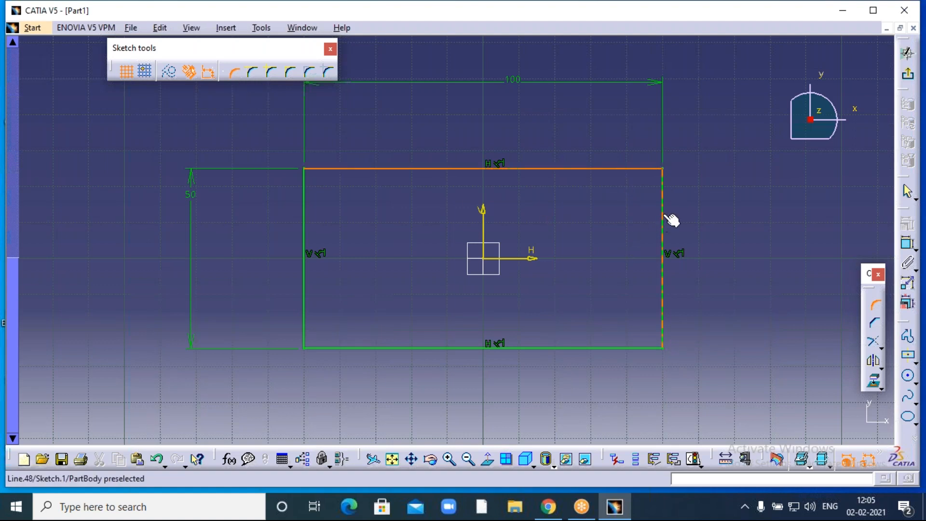
click(664, 217)
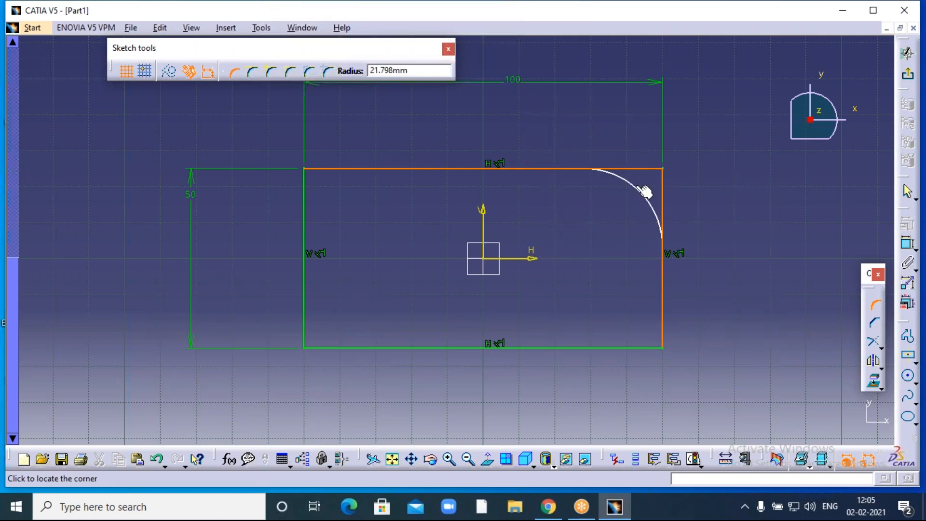
click(641, 191)
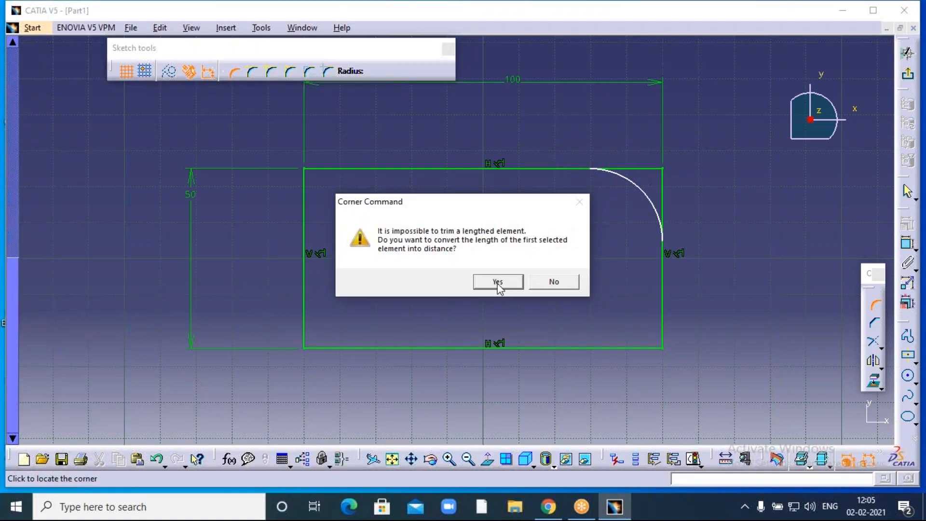
click(498, 282)
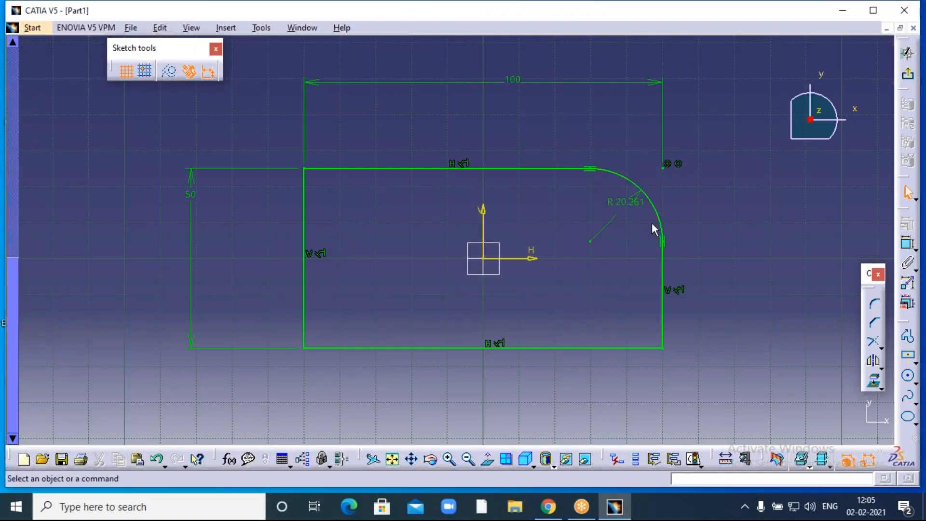
Set the upper-right corner's radius to 10 mm.
double_click(627, 207)
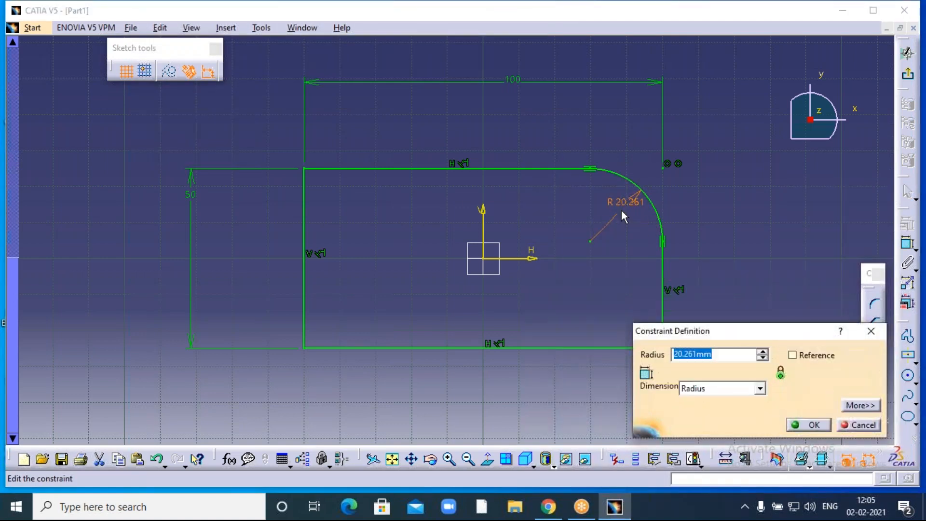
text(10)
key(Return)
click(810, 424)
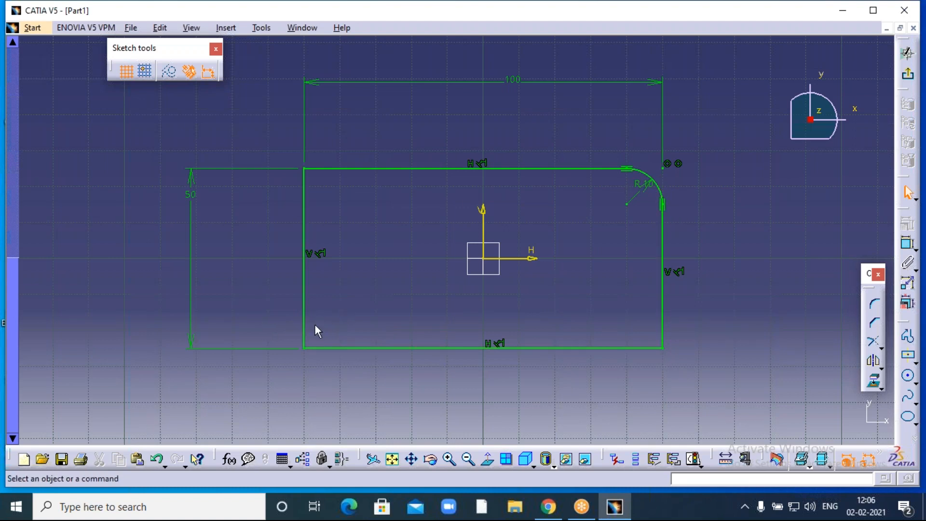
Round the rectangle's lower-left corner with a radius of about 15.5 mm, converting the edge's length constraint into a distance.
click(873, 303)
click(304, 323)
click(337, 348)
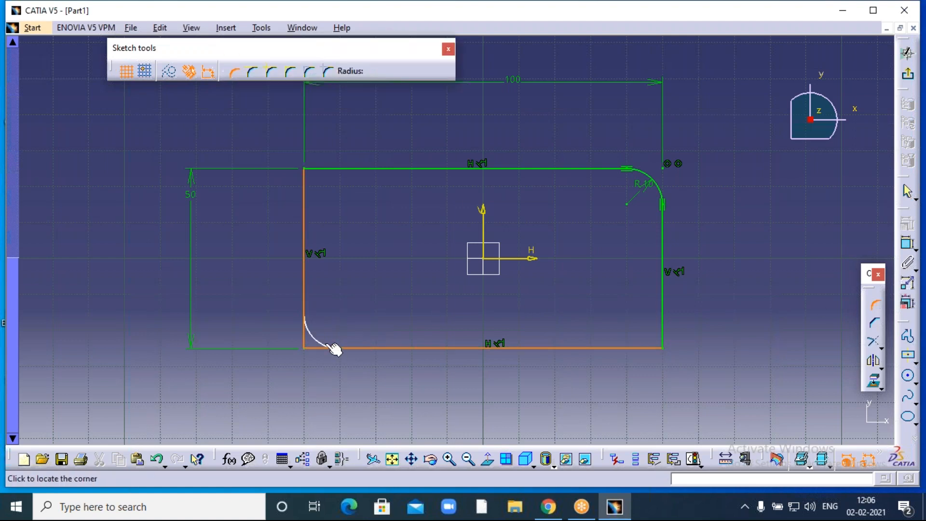
click(329, 336)
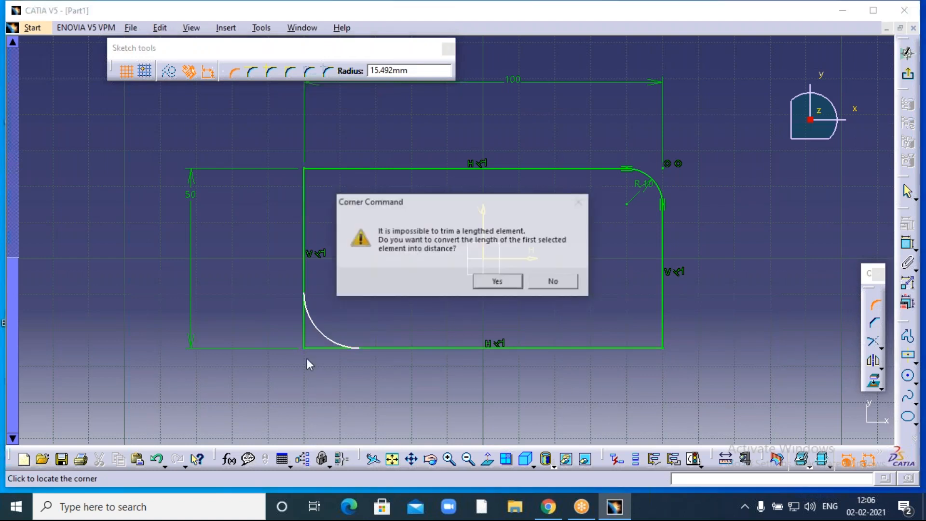
click(507, 282)
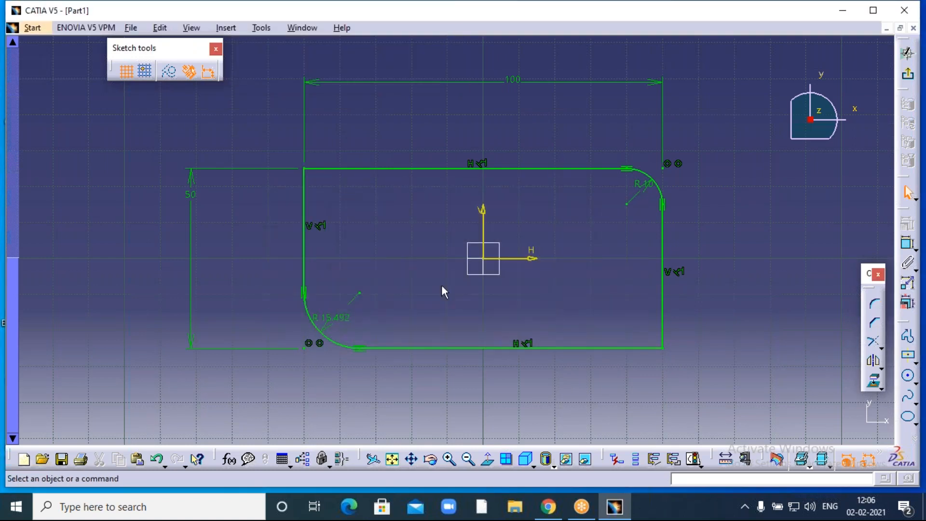
Set the lower-left corner's radius to 5 mm.
double_click(331, 319)
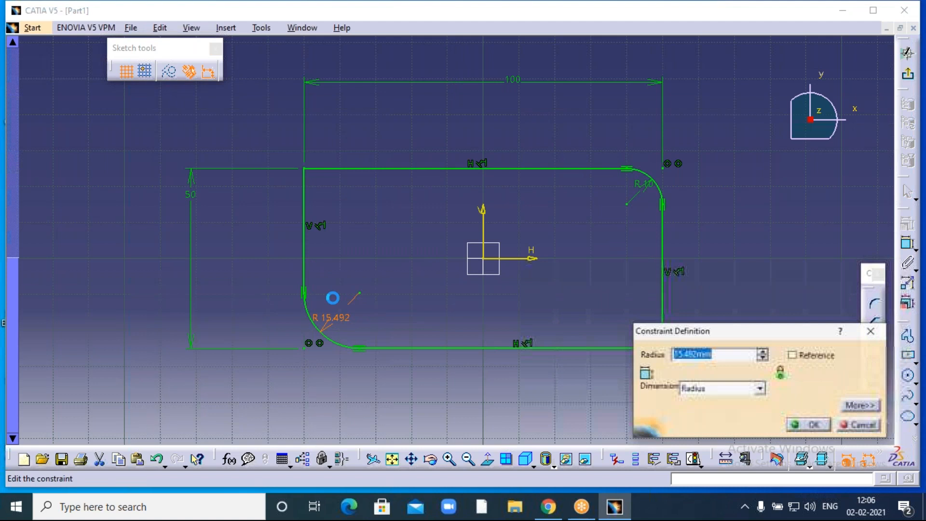
text(5)
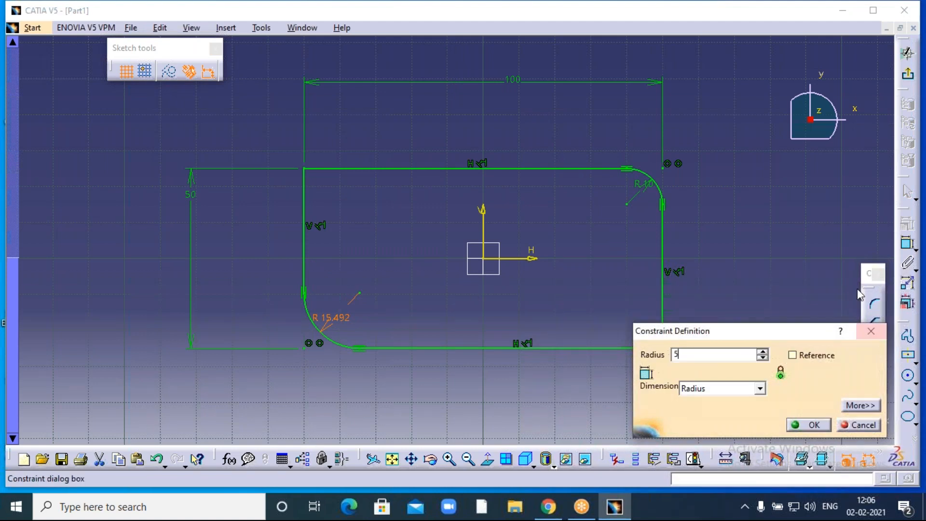
key(Return)
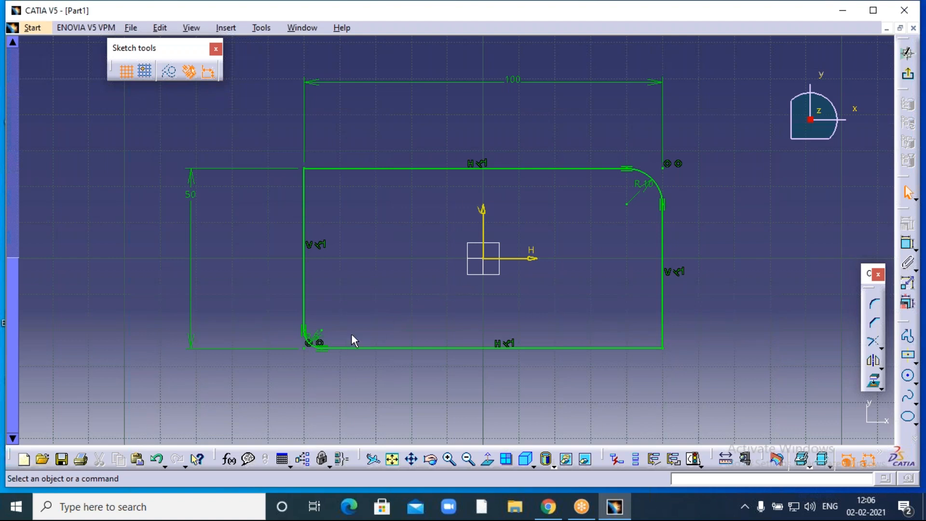
Undo the lower-left corner's radius change and the rounding of that corner.
drag(314, 336, 334, 318)
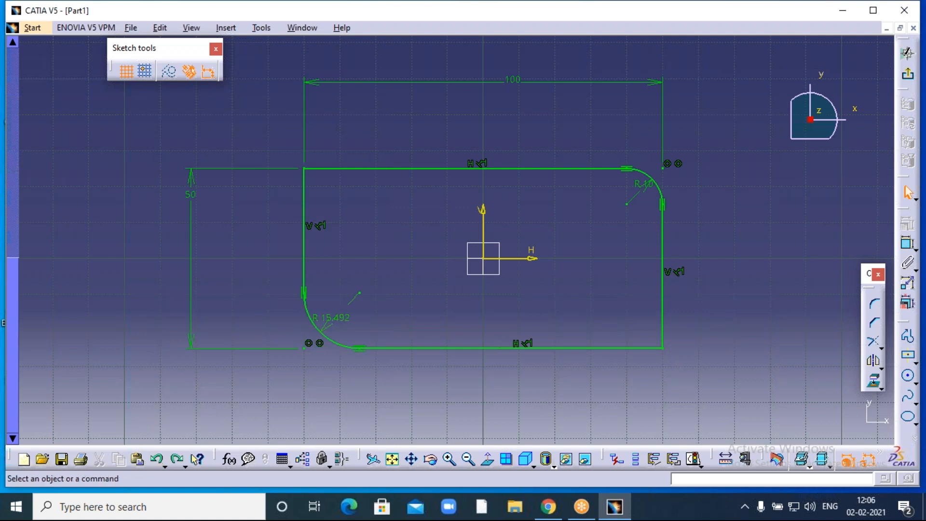
key(ctrl+z)
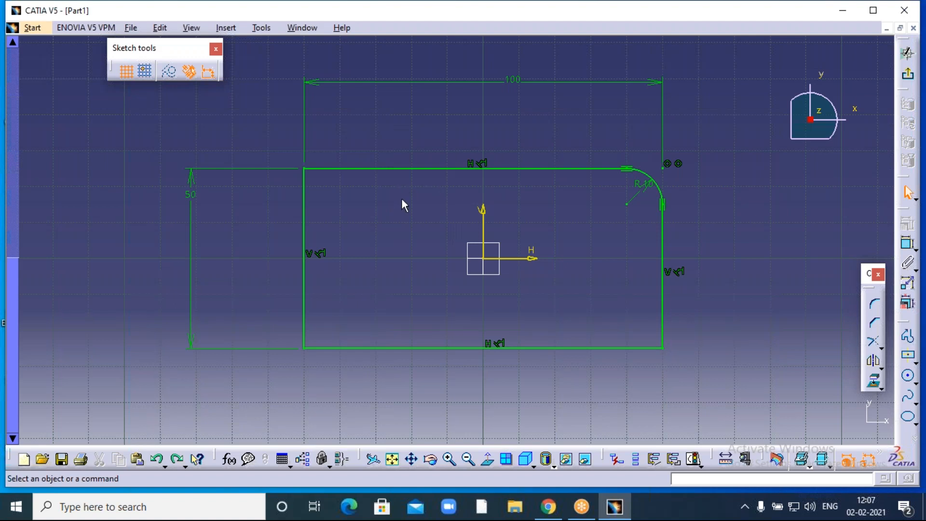
Round the rectangle's upper-left corner with a radius of about 48 mm, converting the second edge's length constraint into a distance.
click(874, 304)
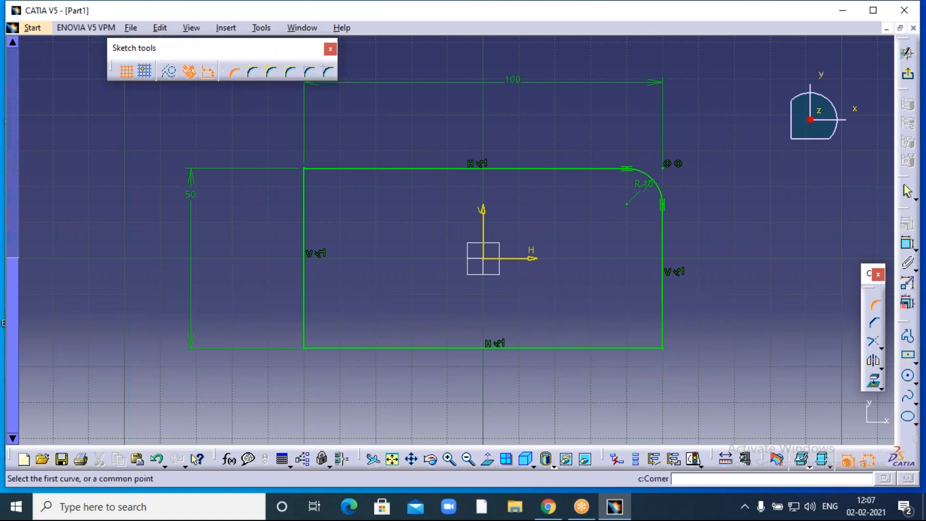
click(362, 169)
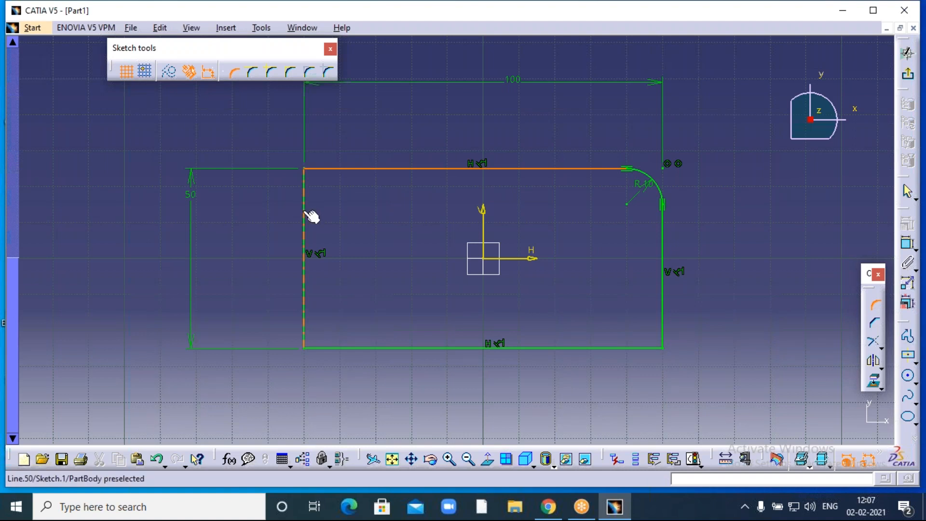
click(304, 211)
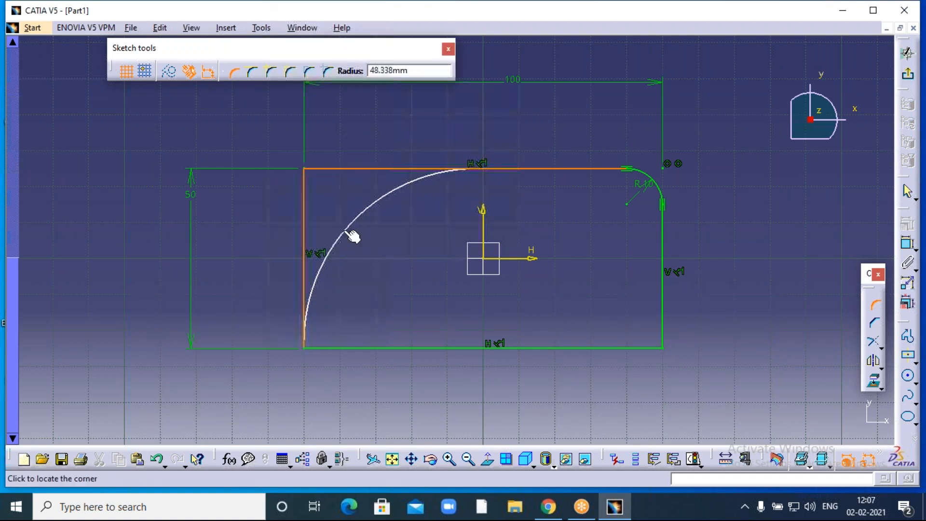
click(352, 236)
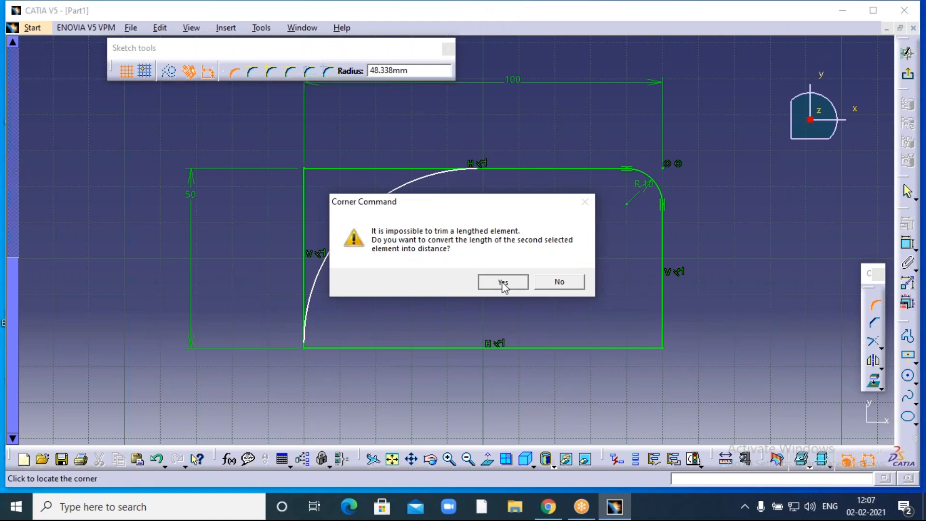
click(500, 282)
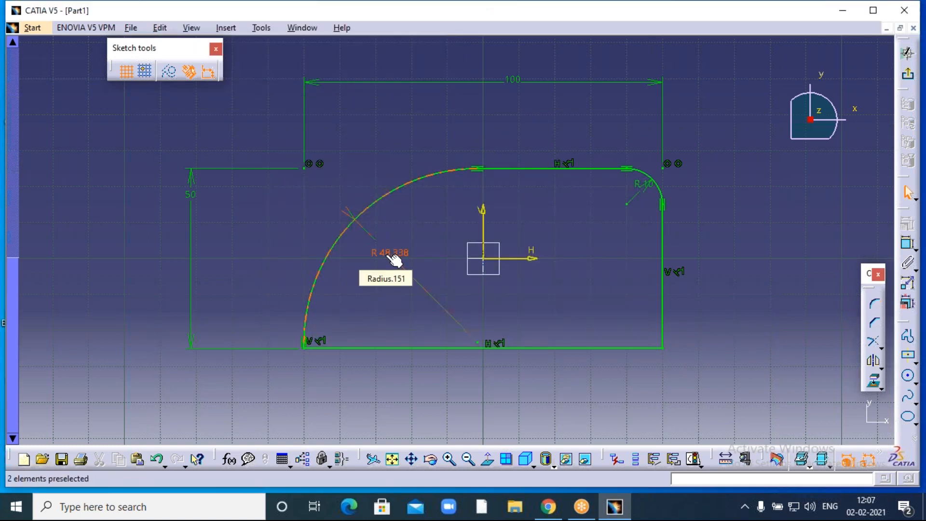
Set the upper-left corner's radius to 50 mm.
double_click(391, 255)
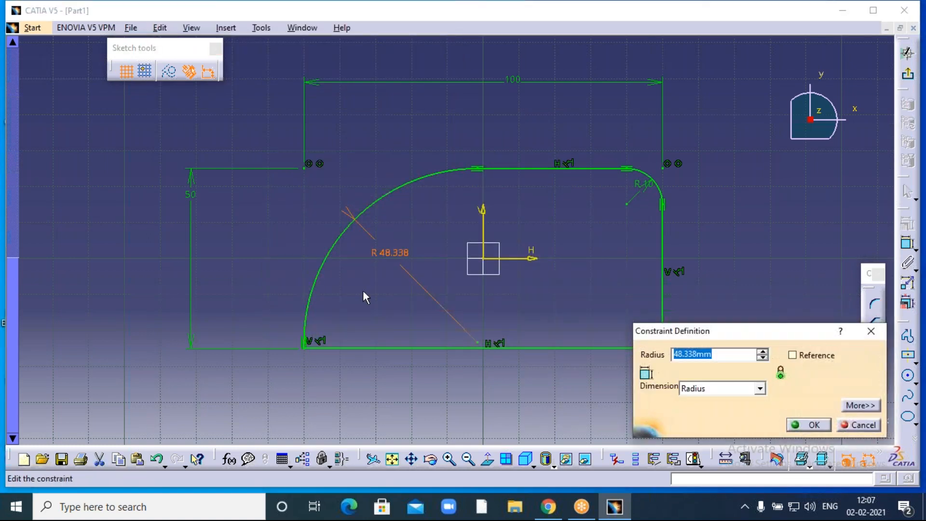
text(50)
click(569, 209)
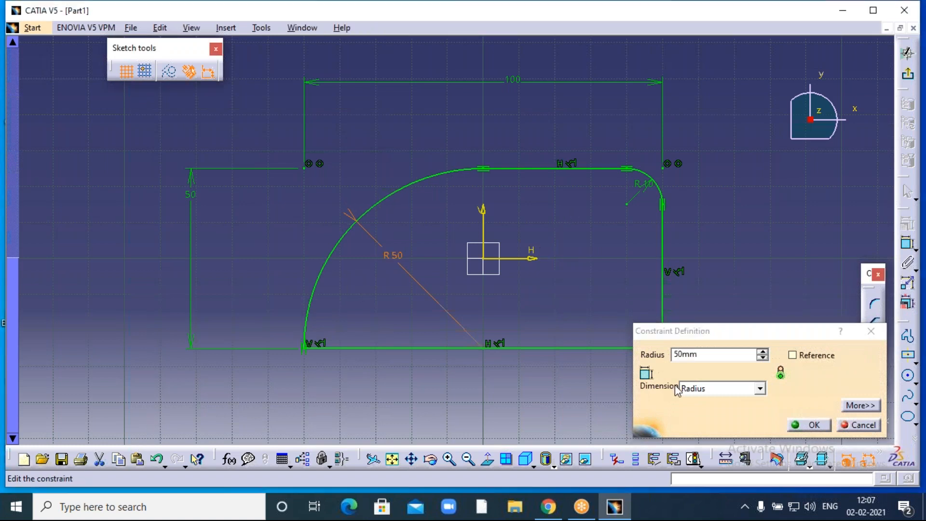
click(813, 424)
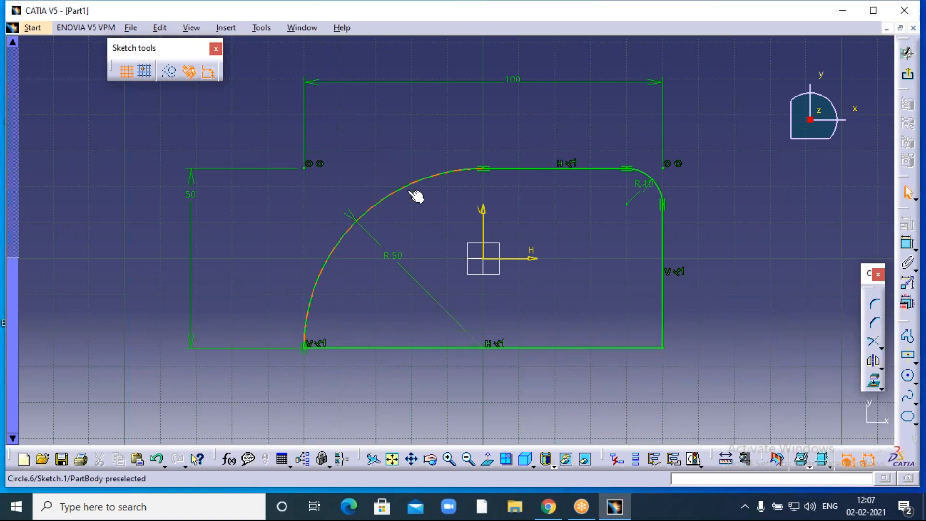
Set the upper-left corner's radius to 52 mm, larger than the rectangle's height.
double_click(402, 256)
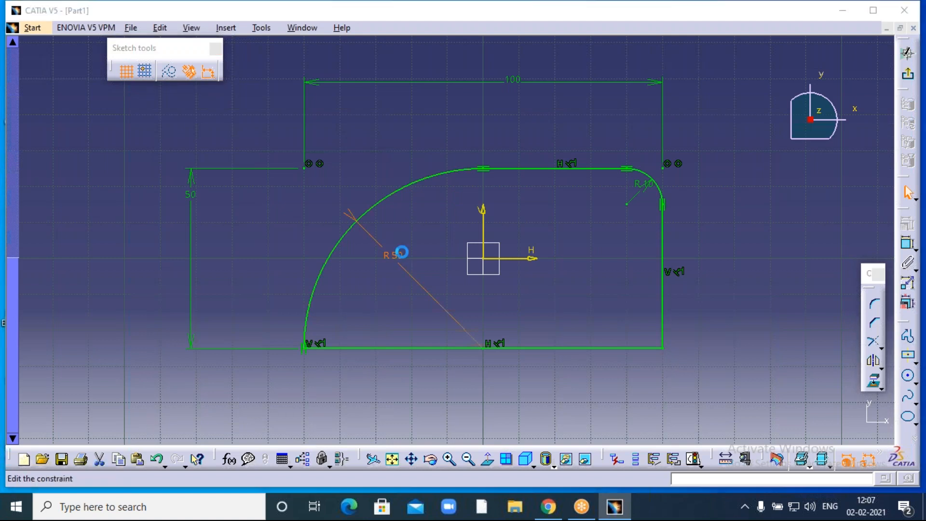
text(52)
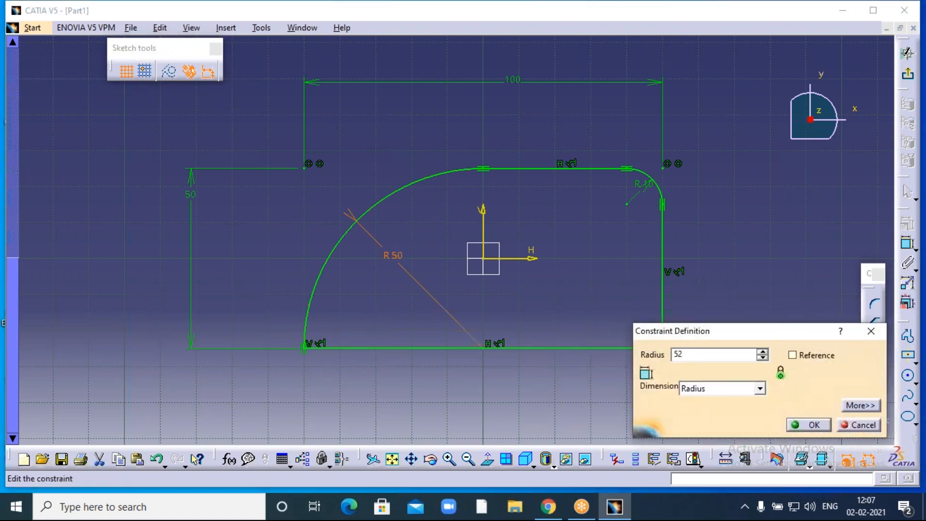
click(808, 424)
click(775, 364)
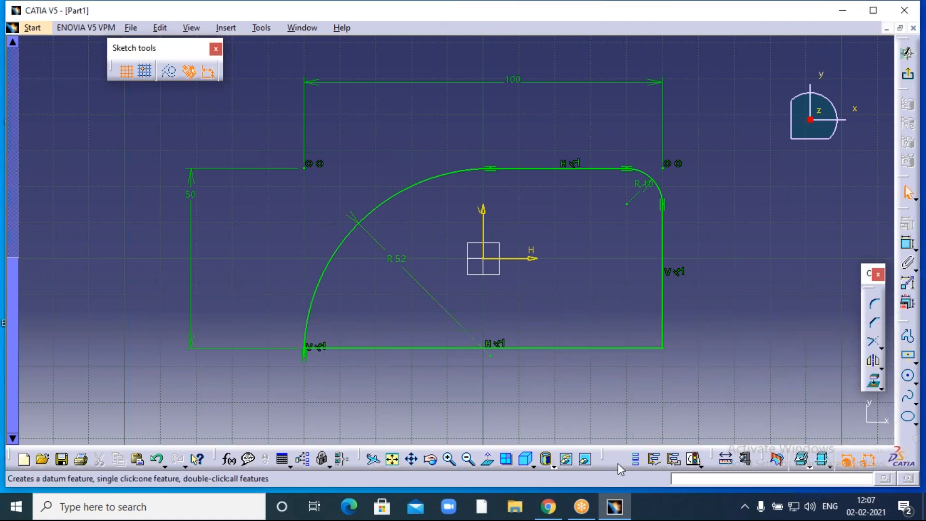
Inspect the large arc's lower end at the bottom edge and undo the last radius change.
click(449, 458)
middle_drag(407, 284, 570, 184)
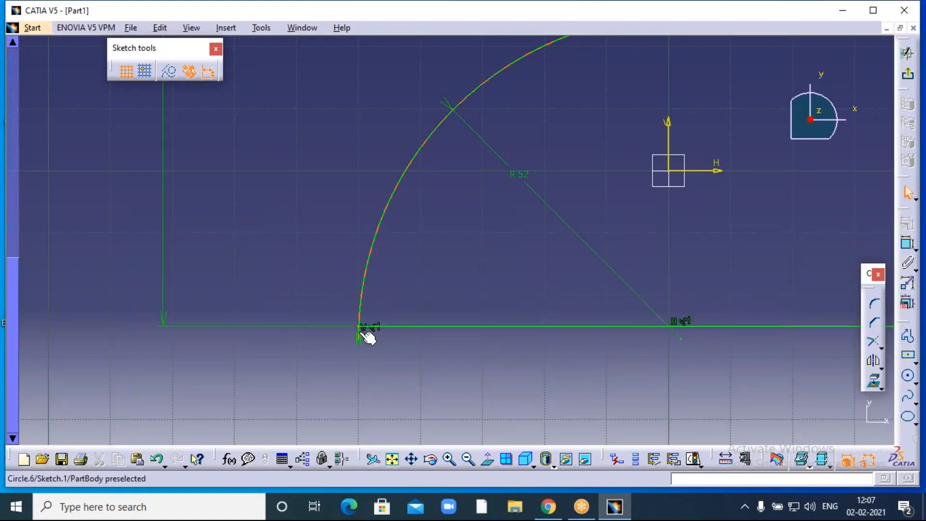
click(449, 458)
middle_drag(347, 379, 398, 280)
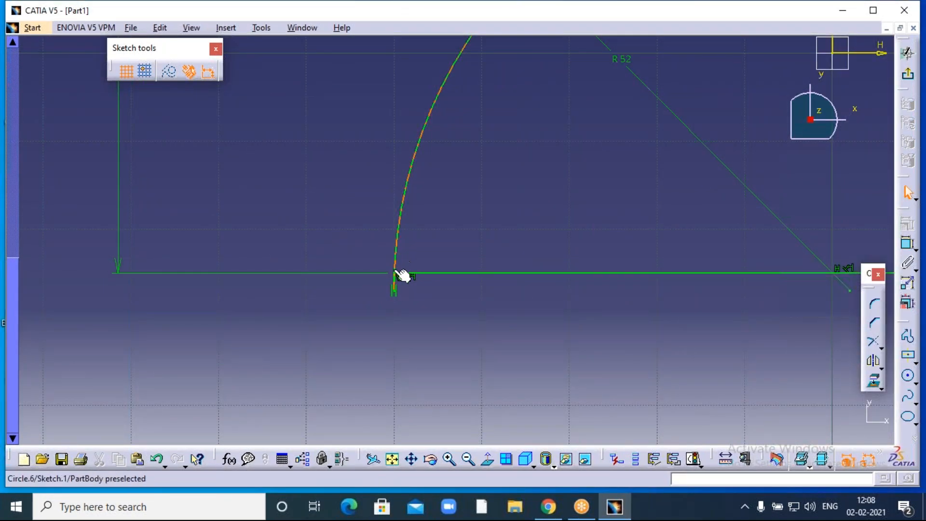
key(ctrl+z)
key(ctrl+z)
key(ctrl+z)
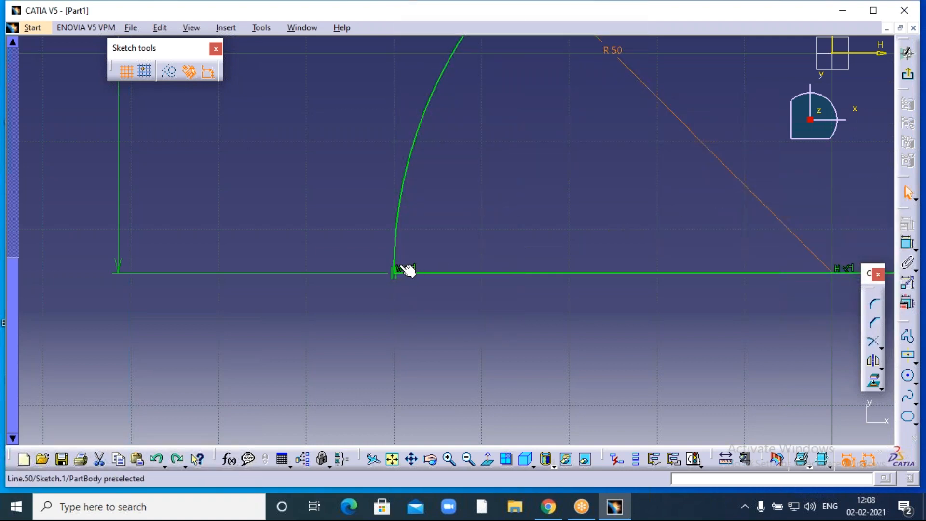
mouse_move(475, 233)
middle_down()
mouse_move(338, 260)
mouse_move(182, 339)
middle_up()
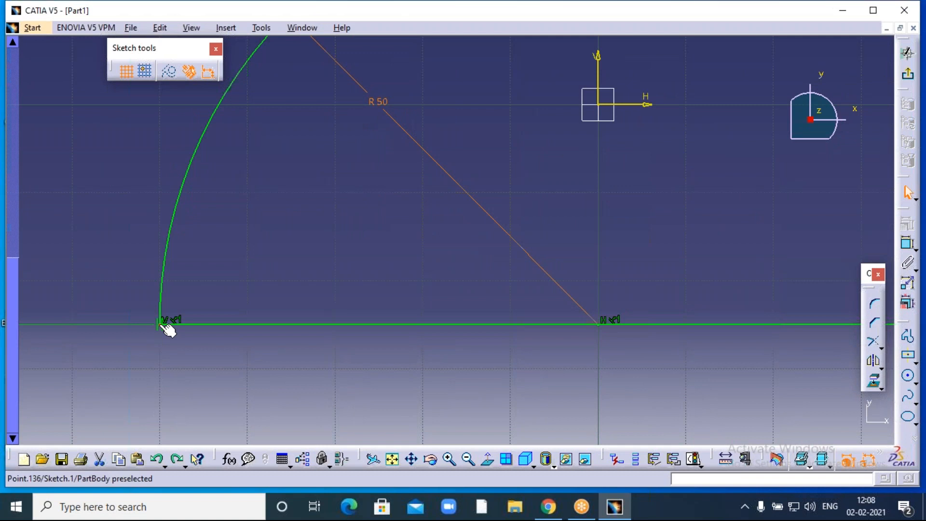
Round the rectangle's lower-right corner with a trimmed corner of about 28 mm radius.
click(171, 326)
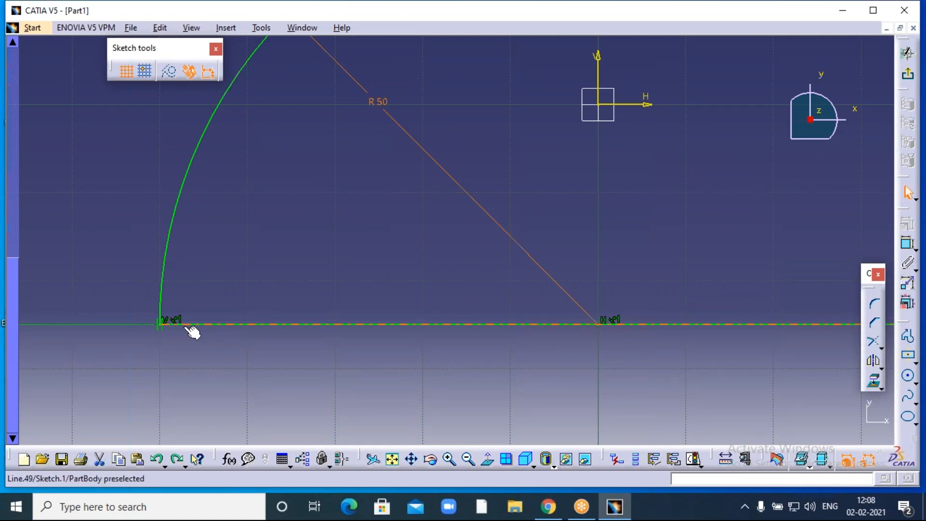
click(357, 192)
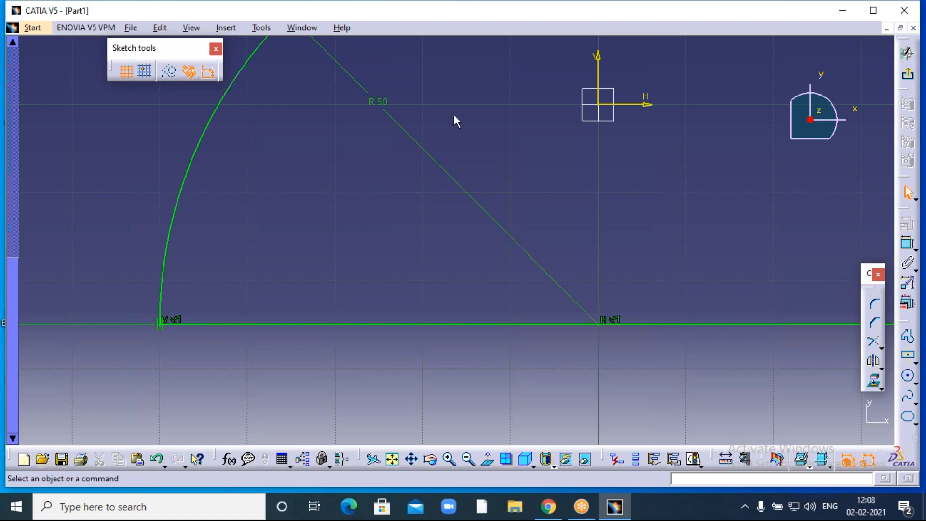
mouse_move(455, 115)
middle_down()
mouse_move(457, 249)
mouse_move(456, 173)
middle_up()
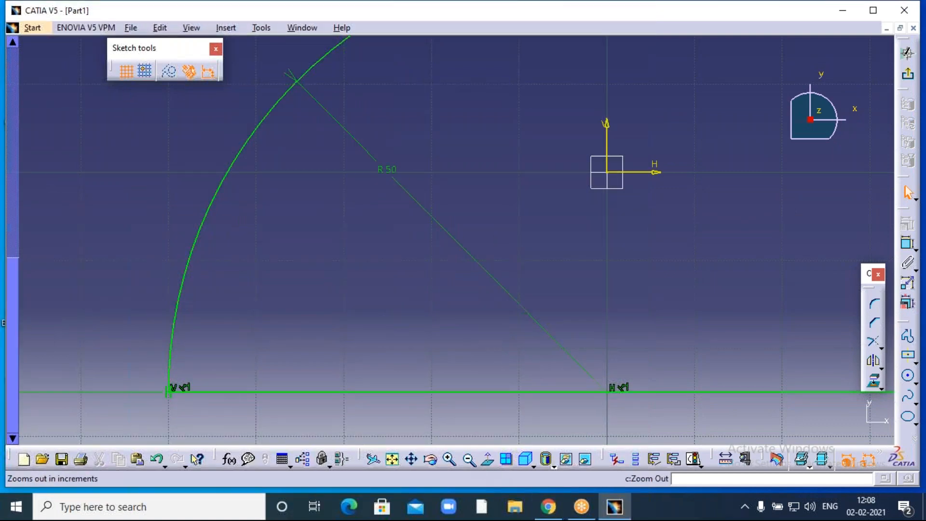
click(469, 460)
click(468, 460)
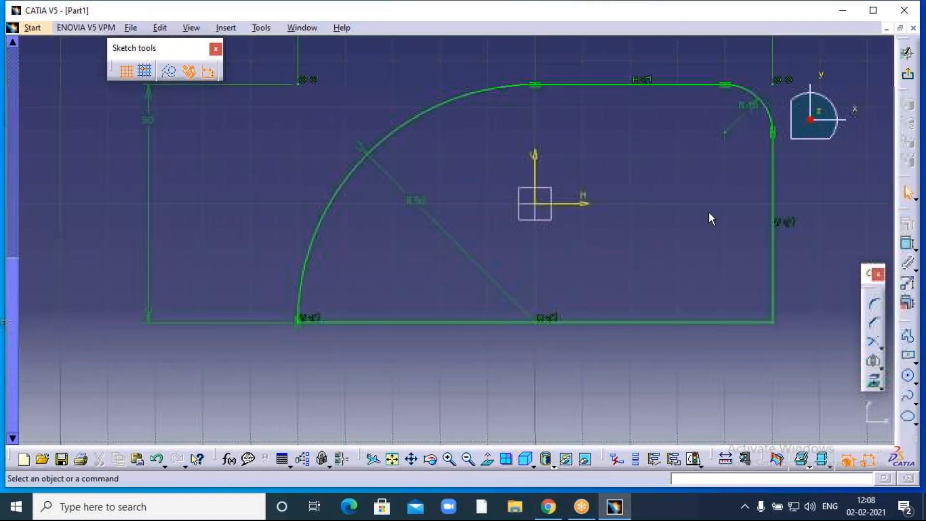
middle_drag(698, 221, 573, 250)
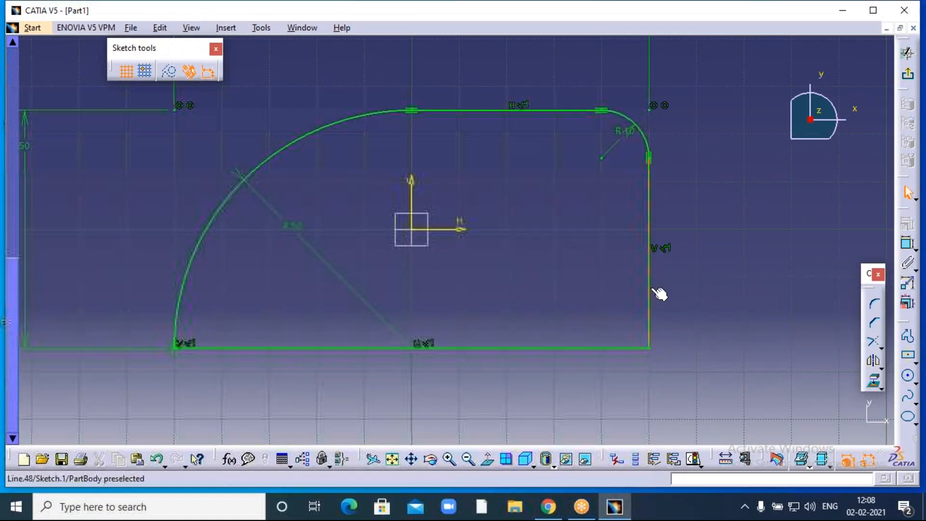
click(873, 322)
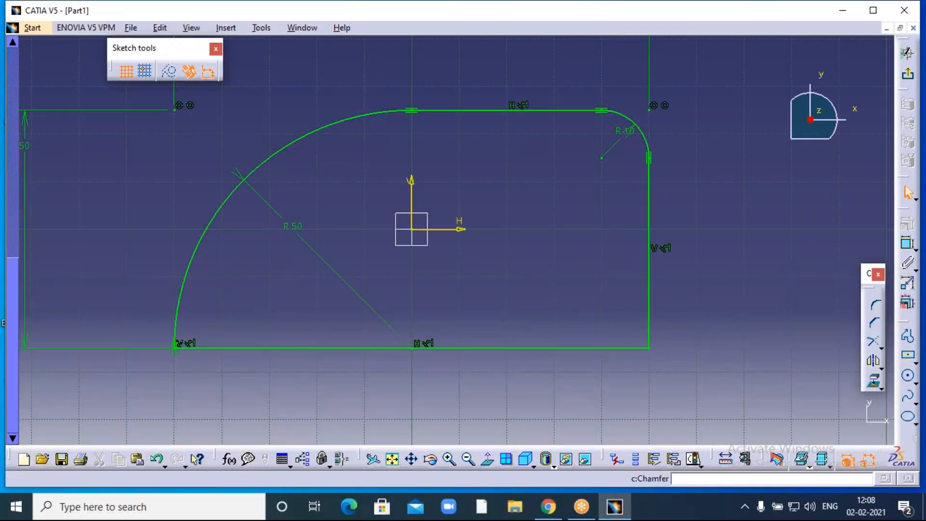
click(874, 304)
click(649, 306)
click(608, 347)
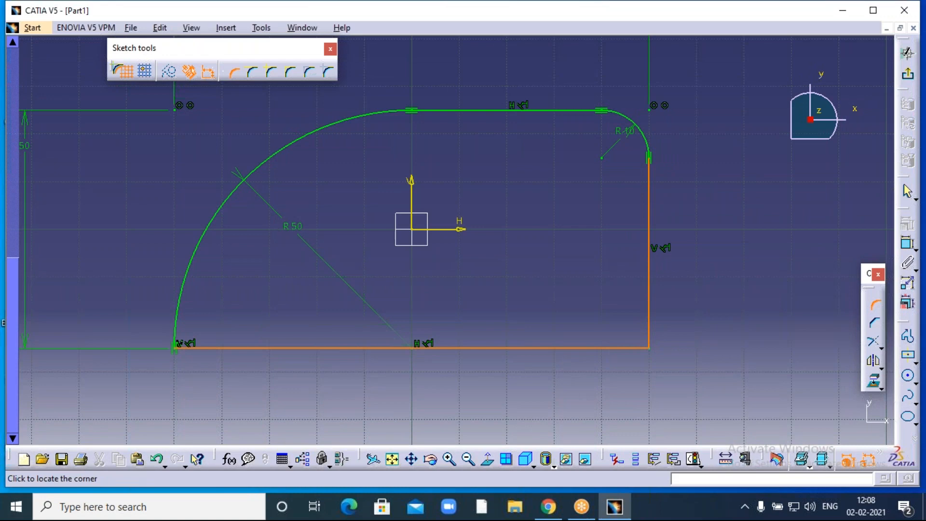
click(591, 323)
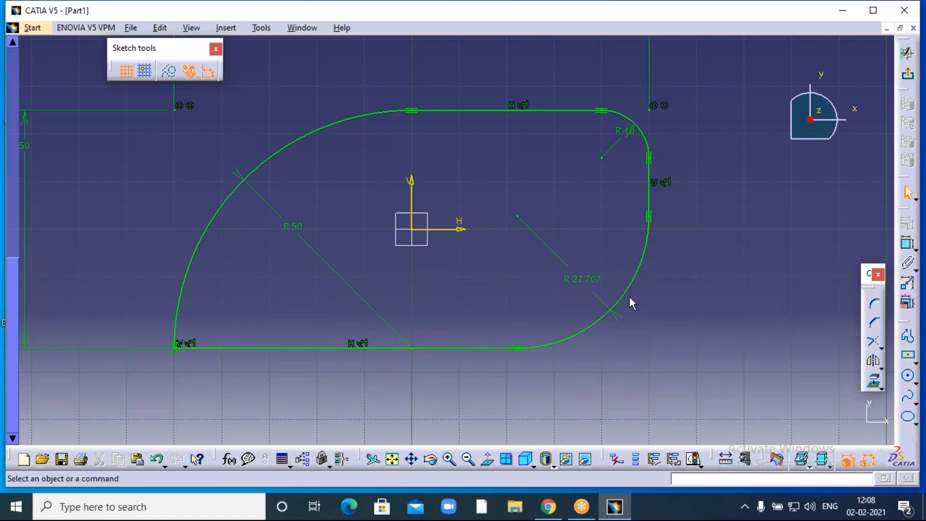
Set the lower-right corner's radius to 30 mm.
double_click(573, 282)
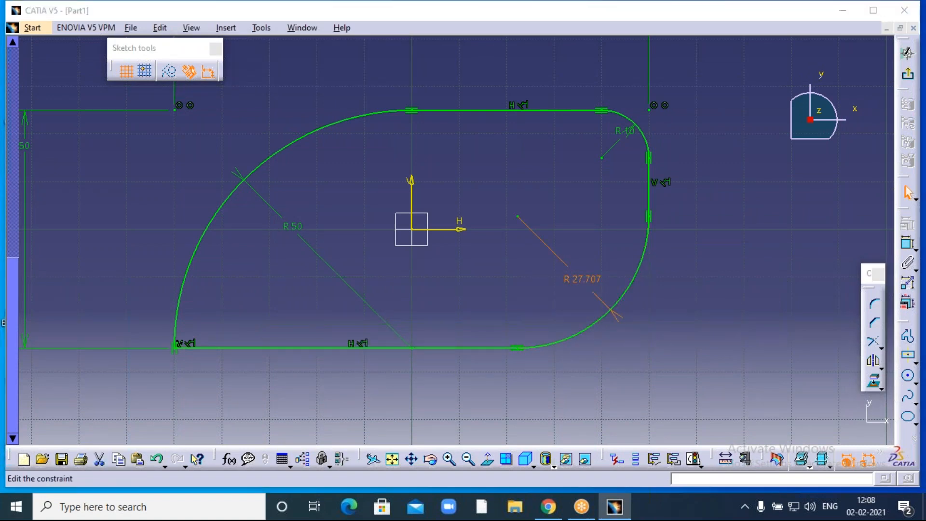
text(3)
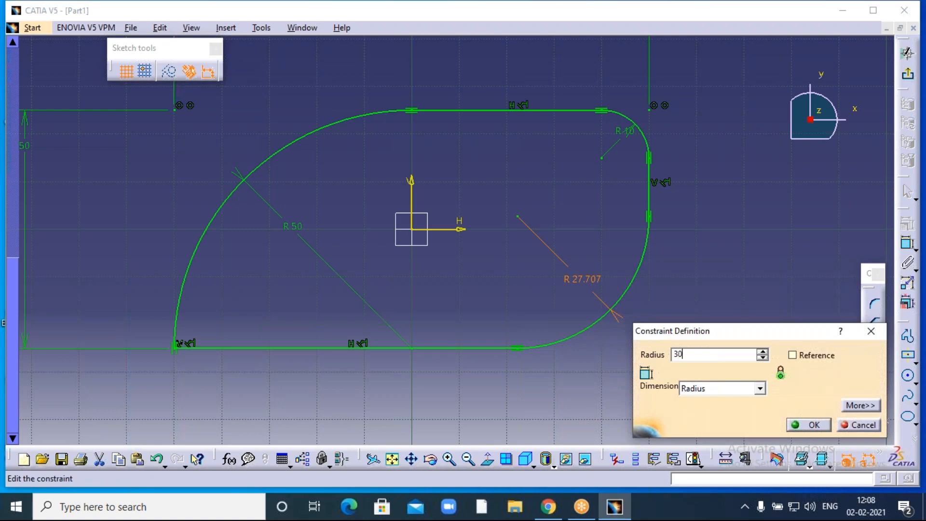
text(0mm)
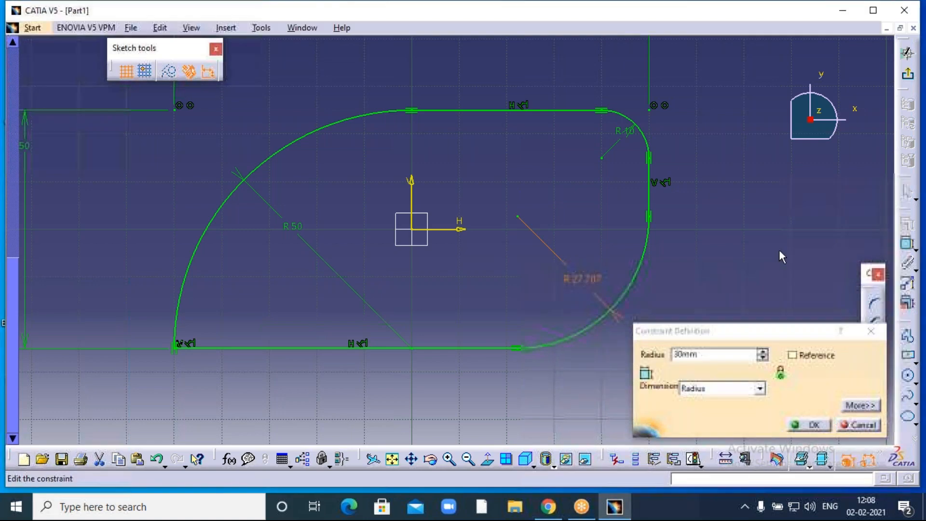
click(806, 425)
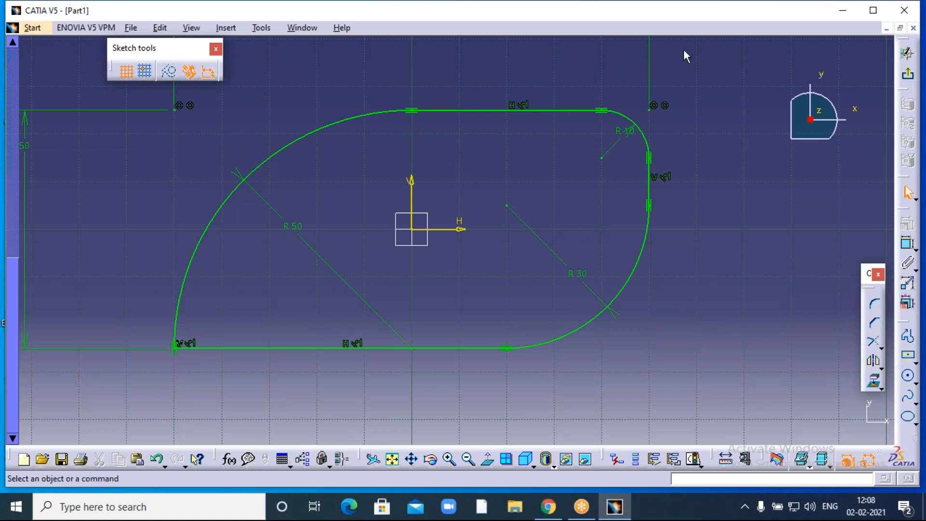
click(658, 20)
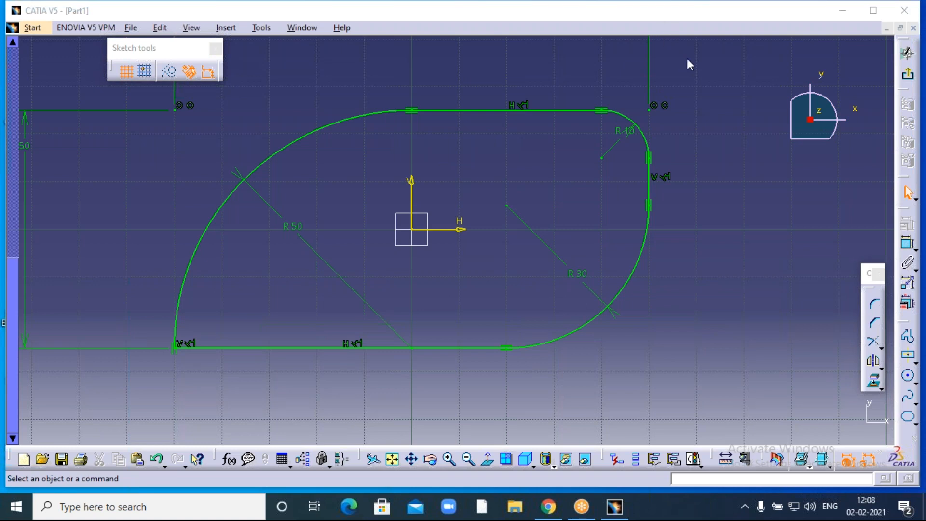
click(671, 132)
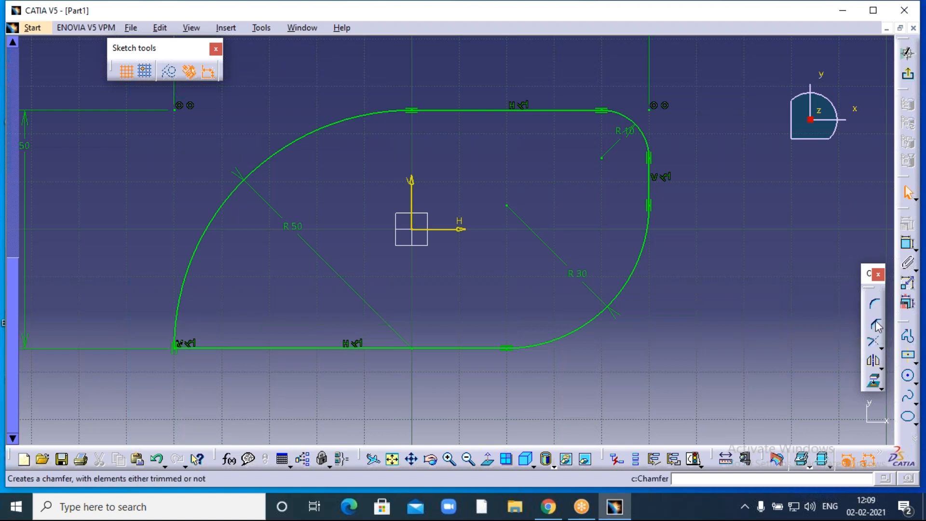
Undo all the corner roundings back to the plain 100 by 50 mm rectangle.
key(ctrl+z)
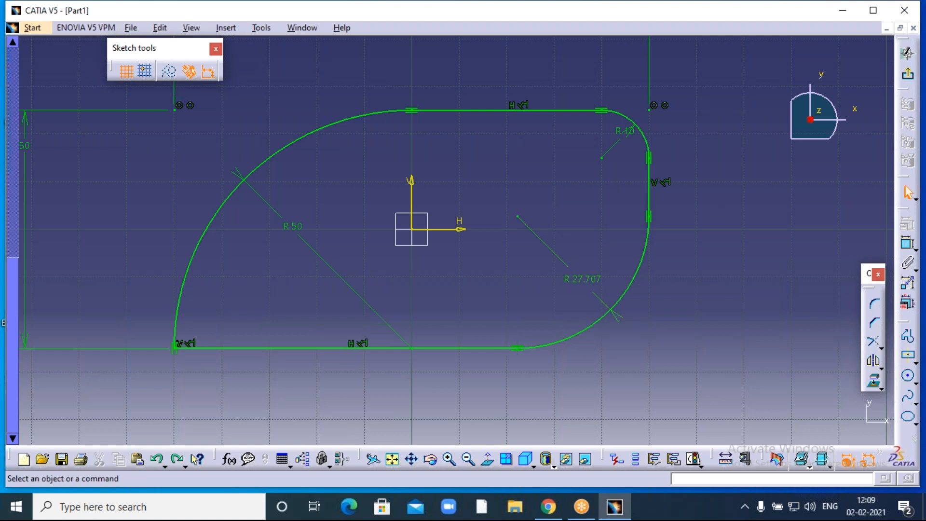
key(ctrl+z)
key(ctrl+z)
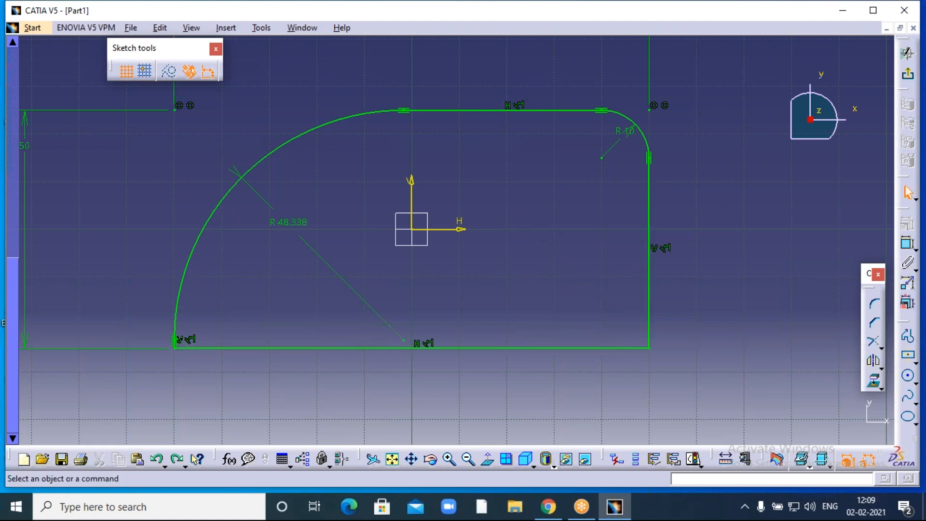
key(ctrl+z)
key(ctrl+z)
key(ctrl+z)
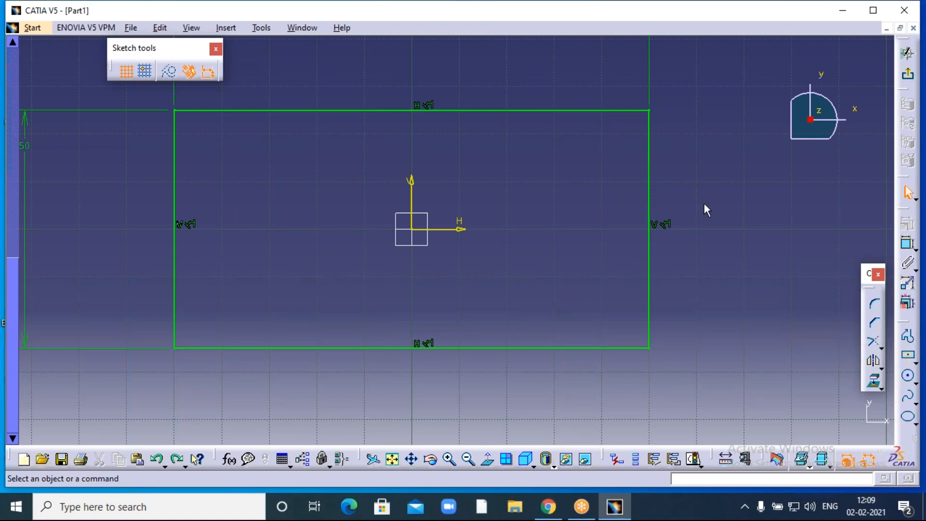
Chamfer the rectangle's upper-right corner at 45 degrees with a length of about 24 mm.
click(468, 459)
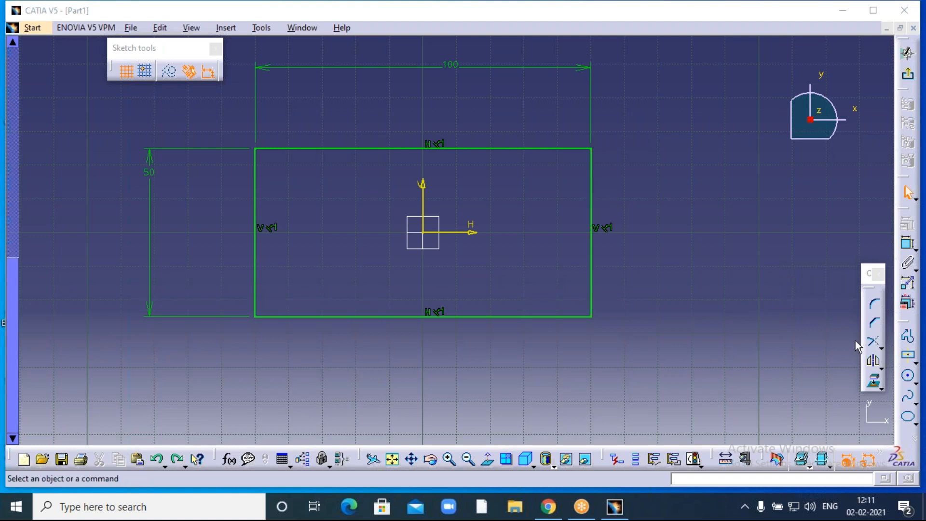
click(873, 322)
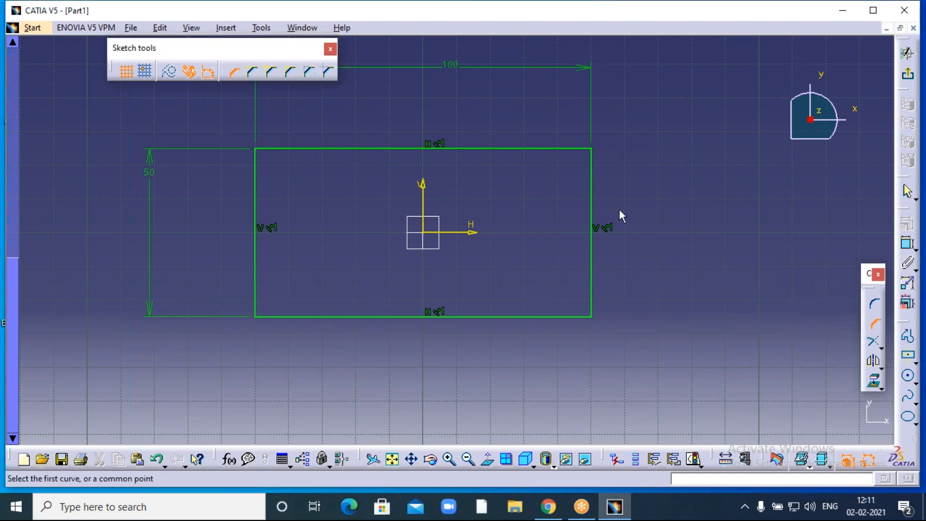
click(561, 150)
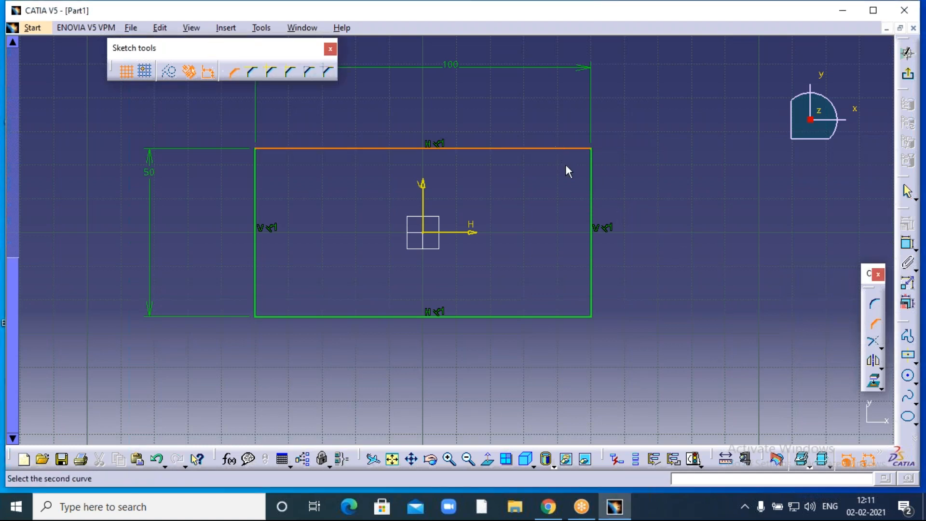
click(591, 189)
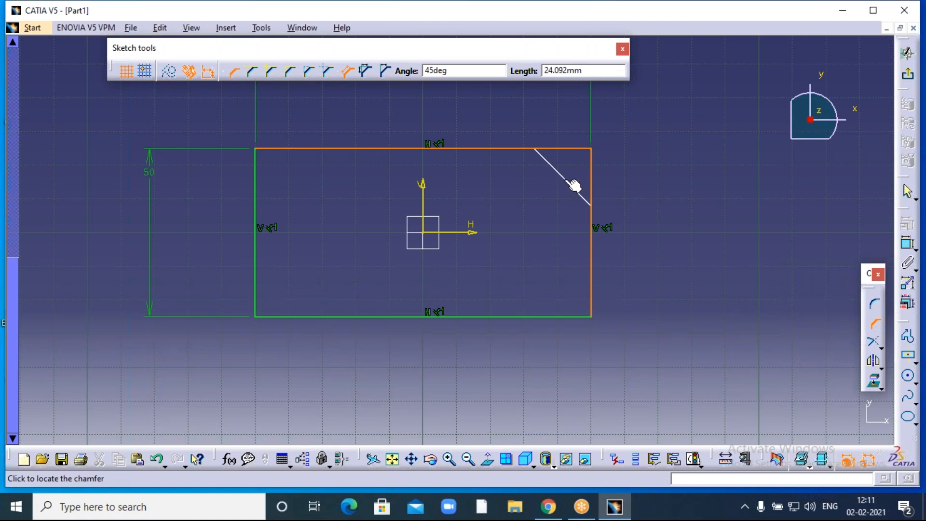
click(573, 184)
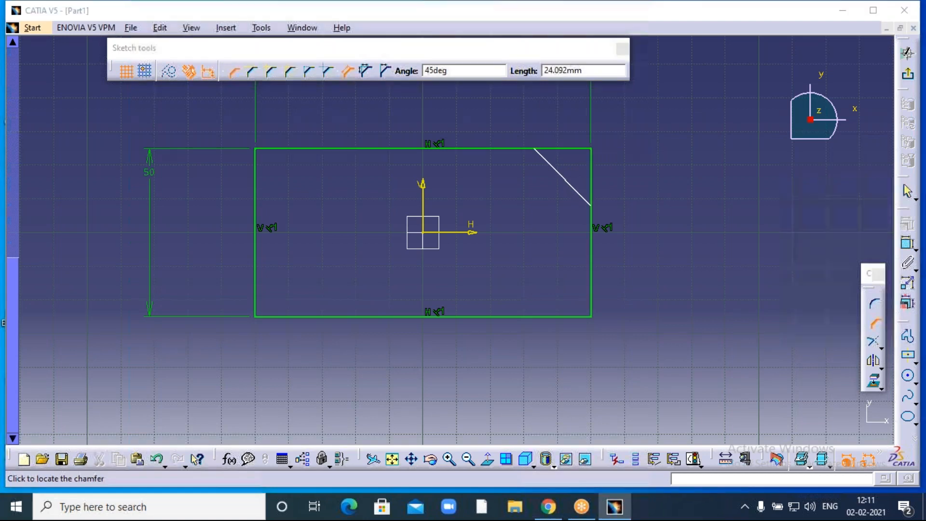
click(503, 282)
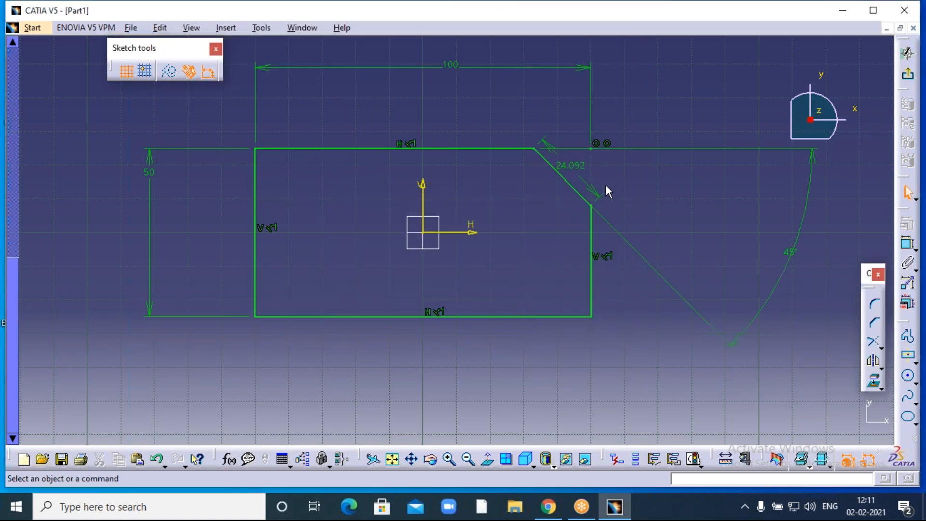
Delete the chamfer's length and angle constraints.
click(586, 184)
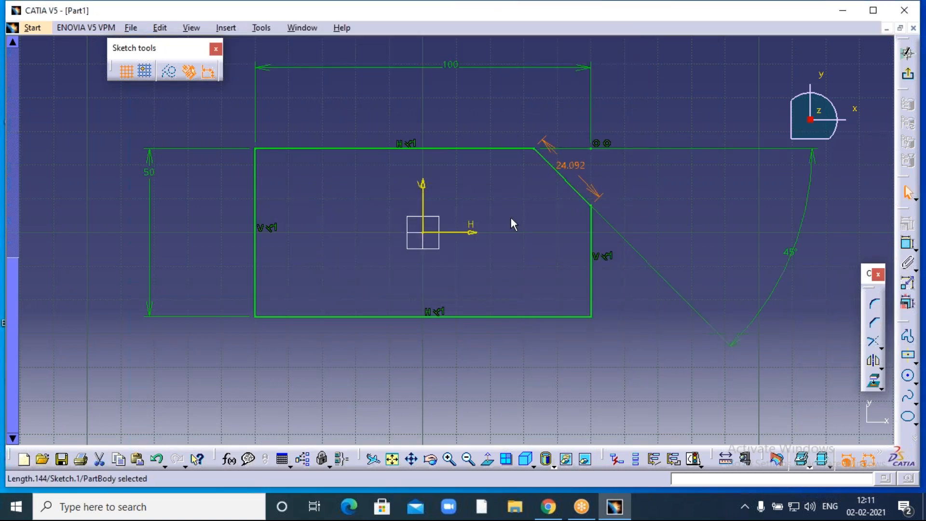
key(Delete)
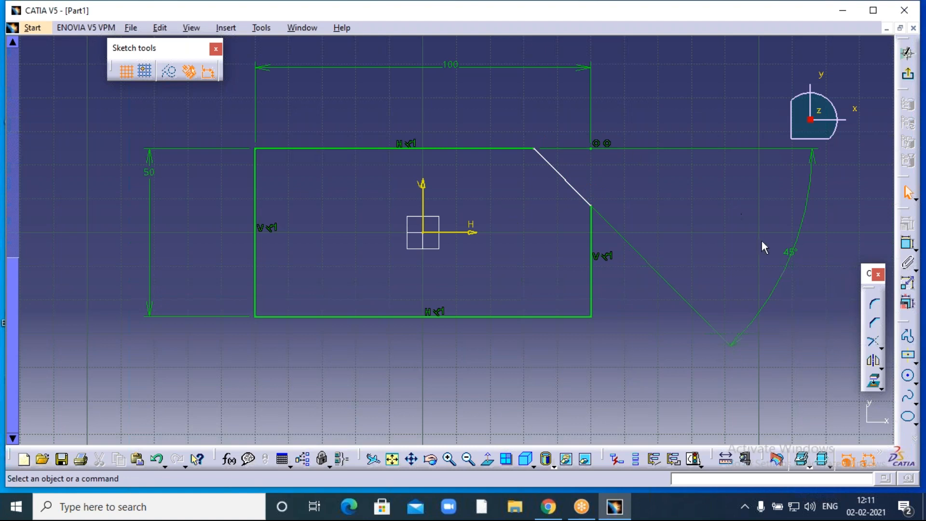
click(794, 248)
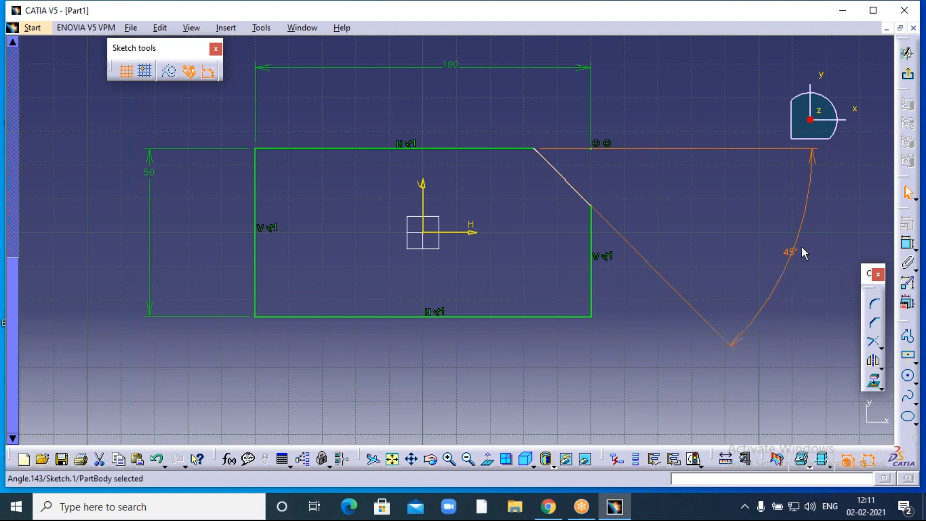
key(Delete)
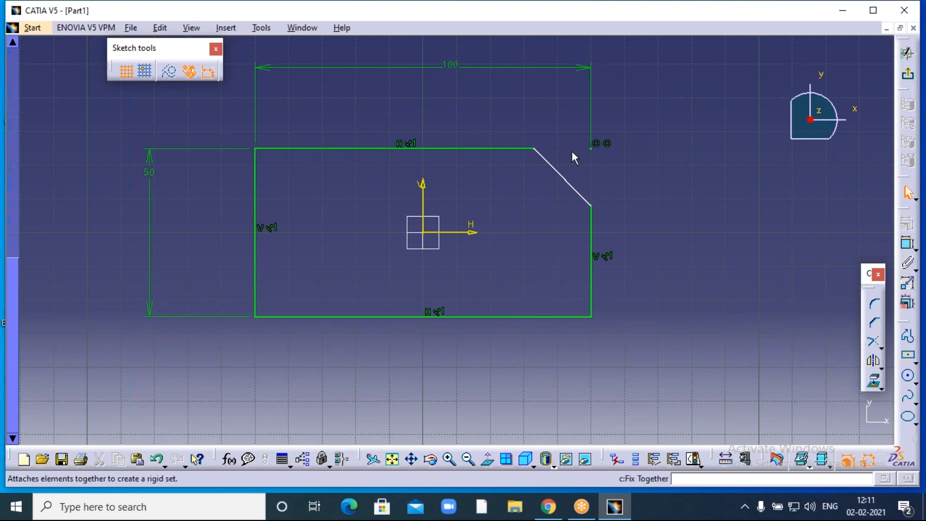
Dimension the horizontal distance from the original upper-right corner point to the chamfer's upper end and set it to 12 mm.
click(907, 246)
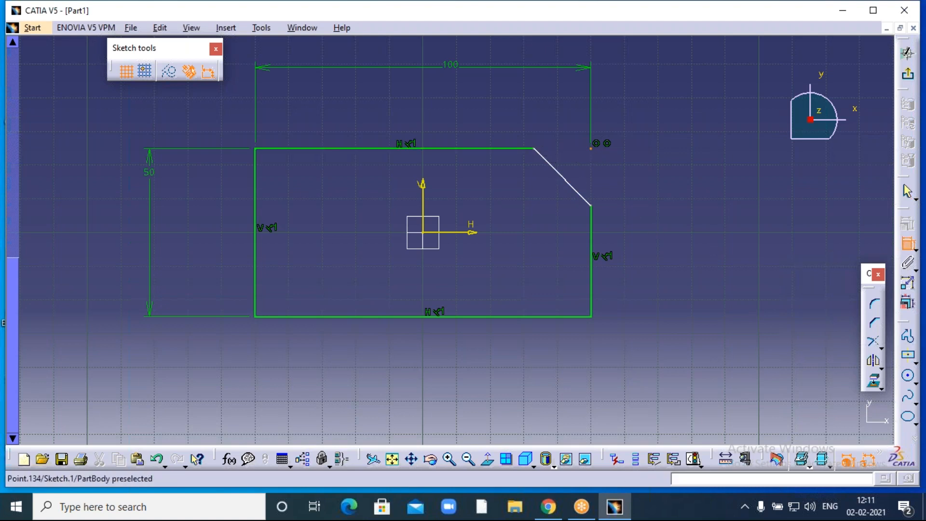
click(590, 148)
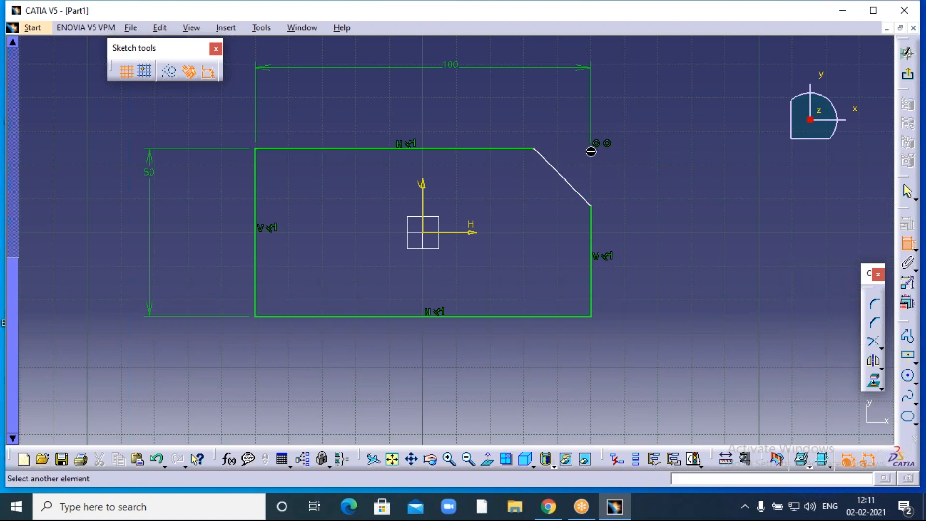
click(535, 150)
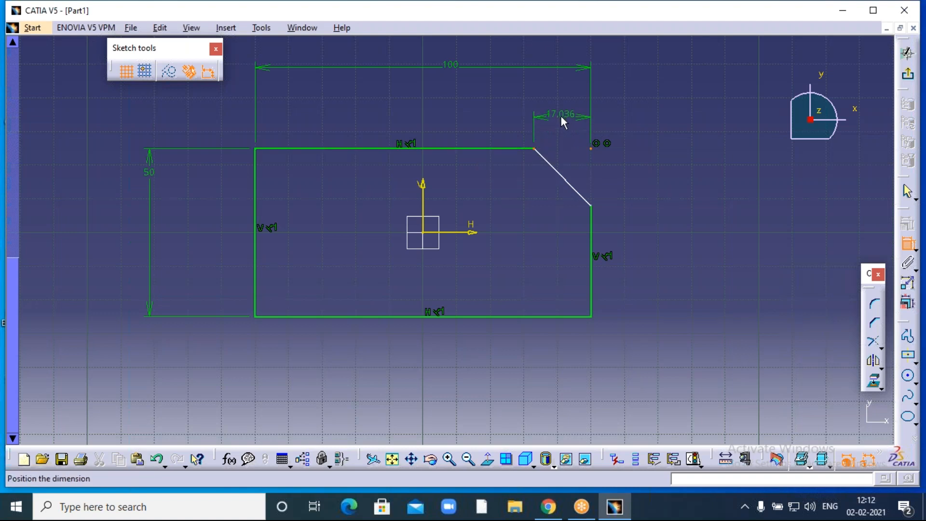
click(560, 113)
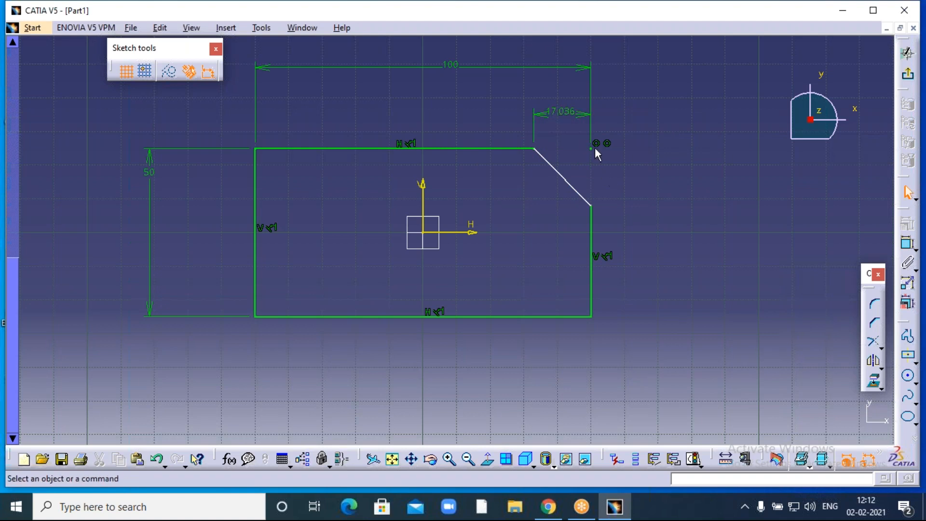
double_click(559, 110)
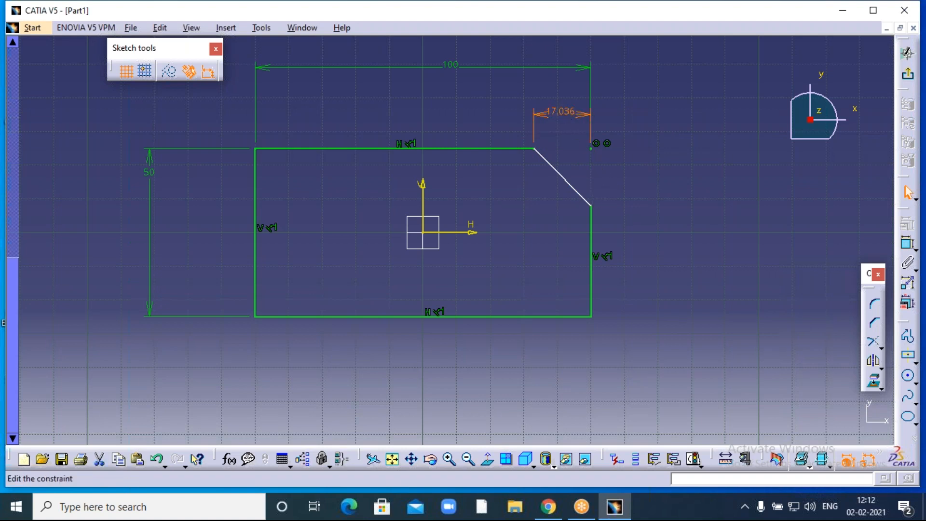
text(12mm)
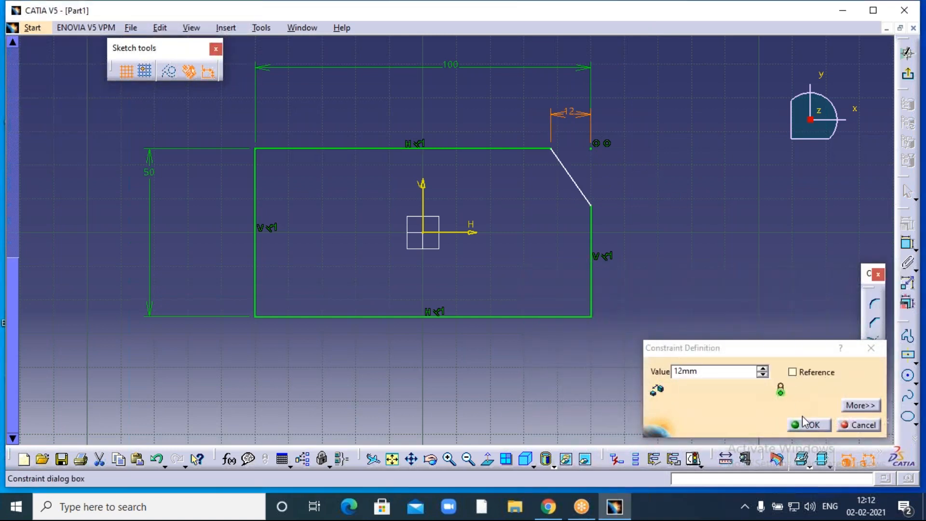
click(810, 425)
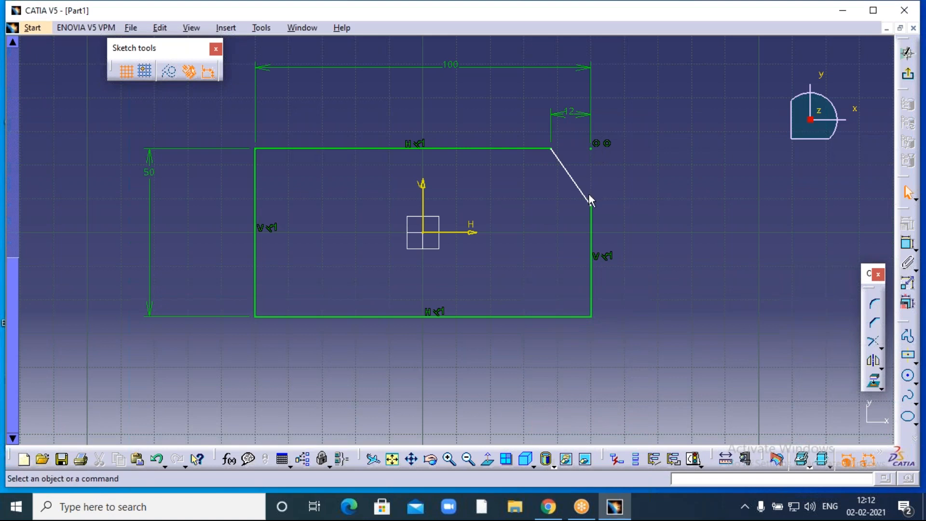
Dimension the vertical distance from the original upper-right corner point to the chamfer's lower end and set it to 12 mm.
click(907, 242)
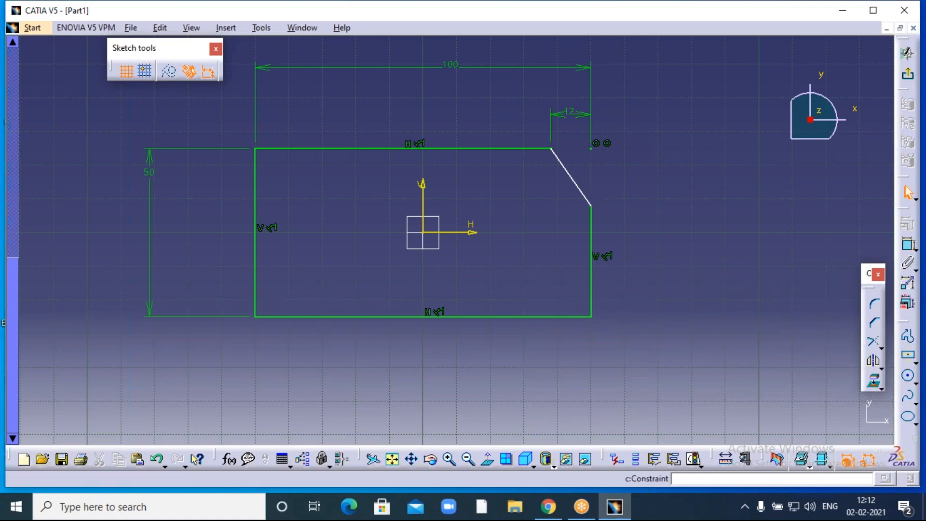
click(591, 149)
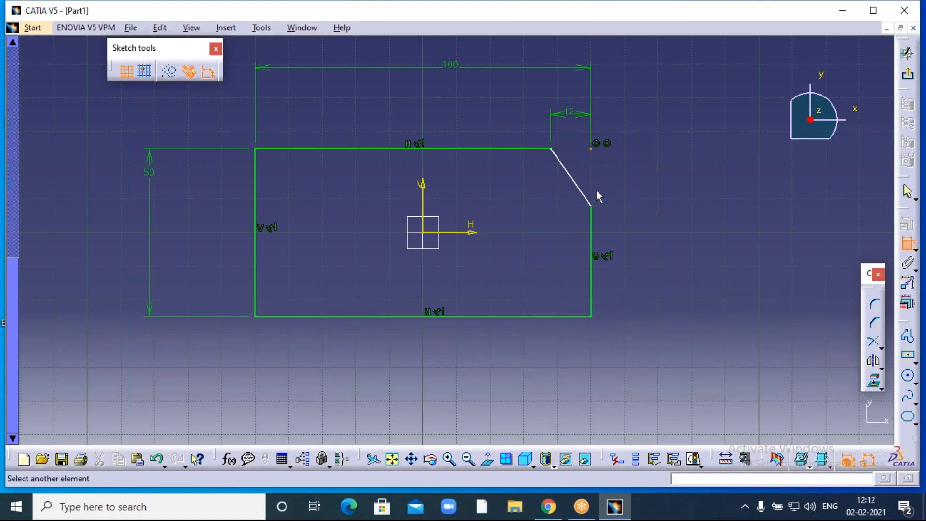
click(594, 204)
click(633, 179)
double_click(645, 178)
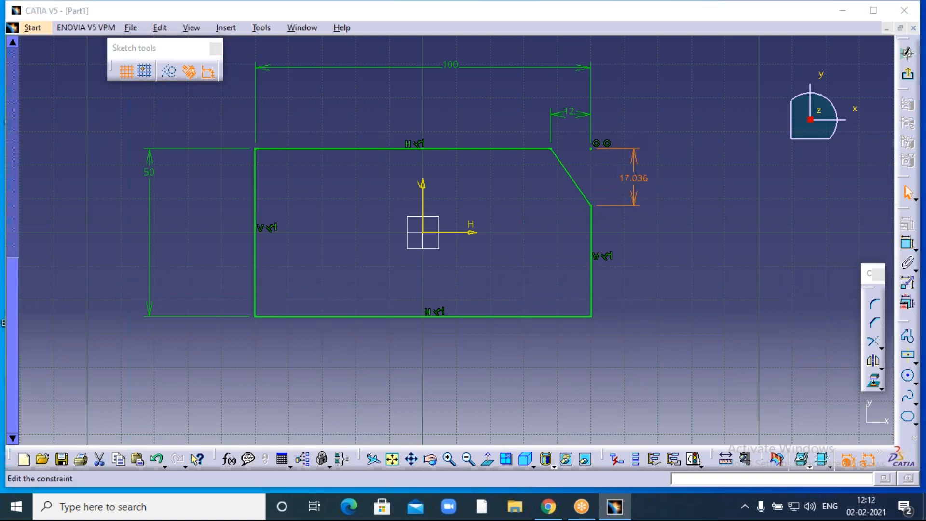
text(12mm)
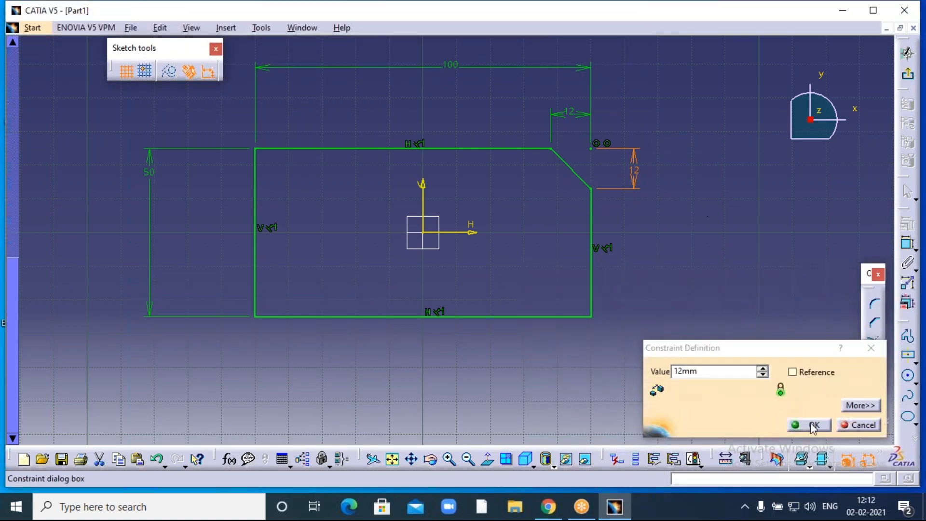
key(Return)
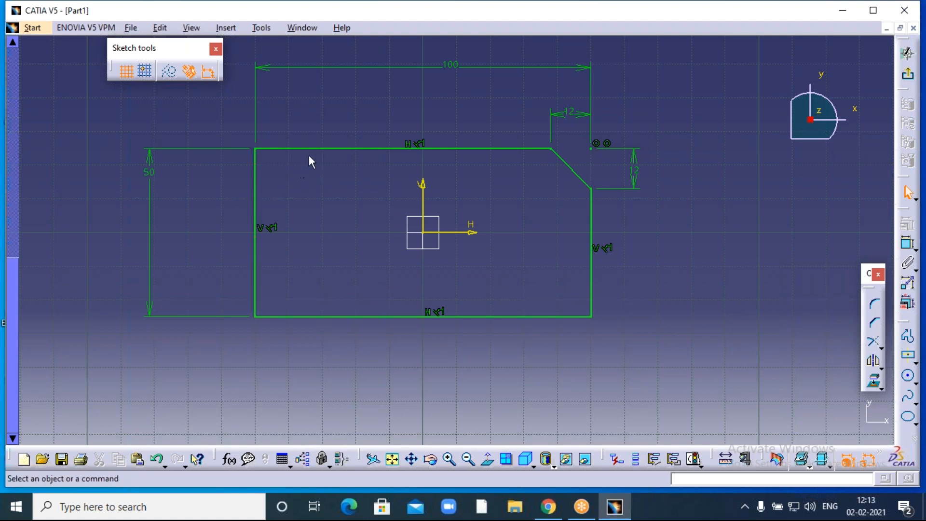
Chamfer the rectangle's upper-left corner at 45 degrees with a length of about 22 mm, converting the side's length constraint into a distance.
click(873, 323)
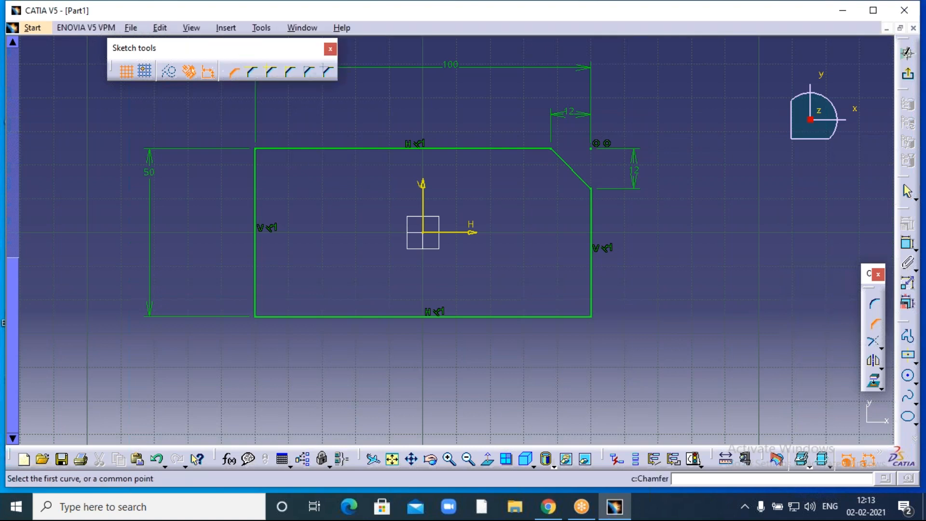
click(278, 149)
click(256, 182)
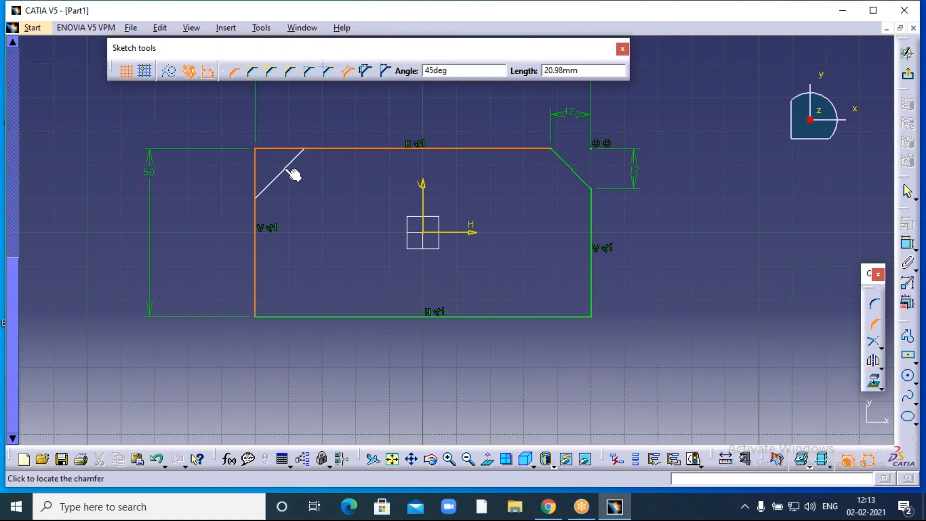
click(291, 170)
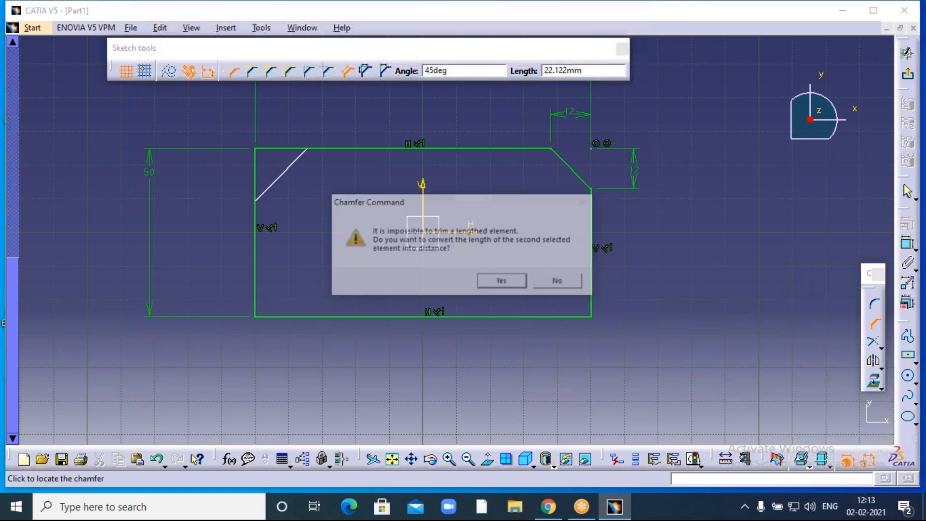
click(506, 282)
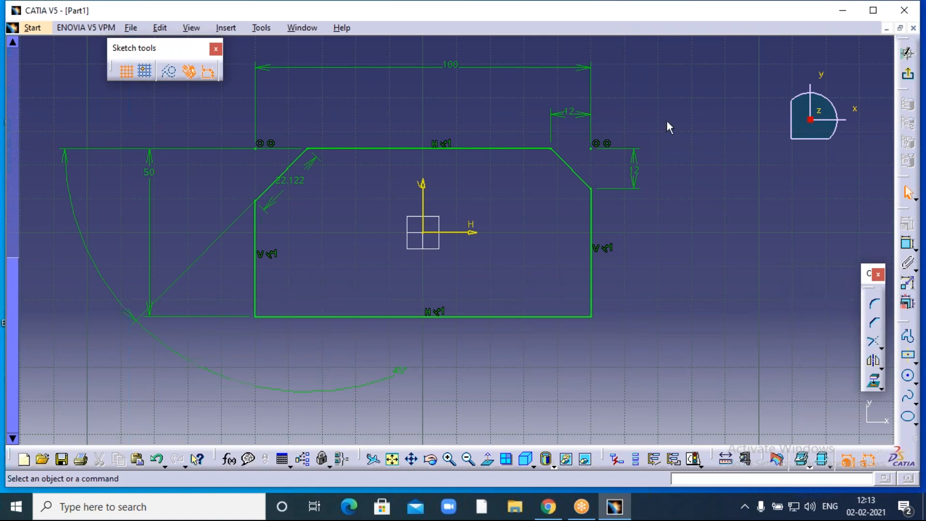
Delete the length and angle constraints of the upper-left chamfer.
click(299, 186)
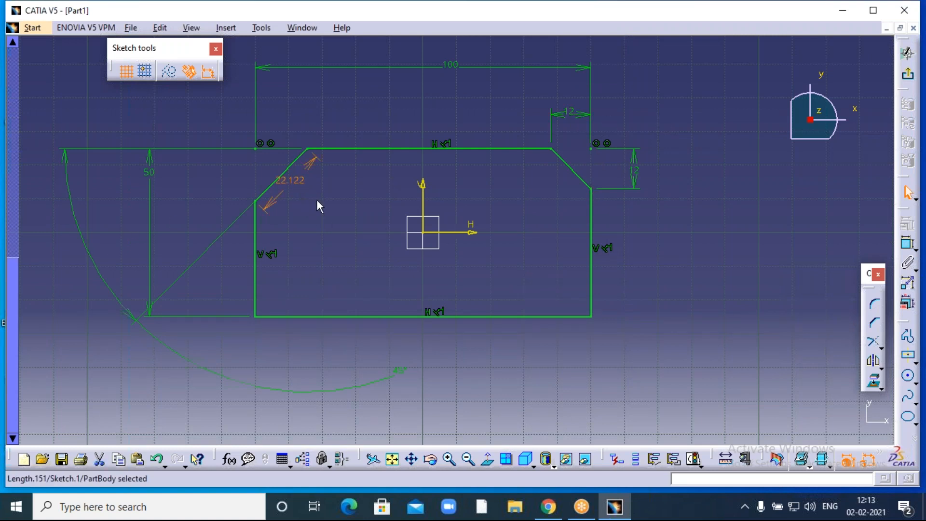
key(Delete)
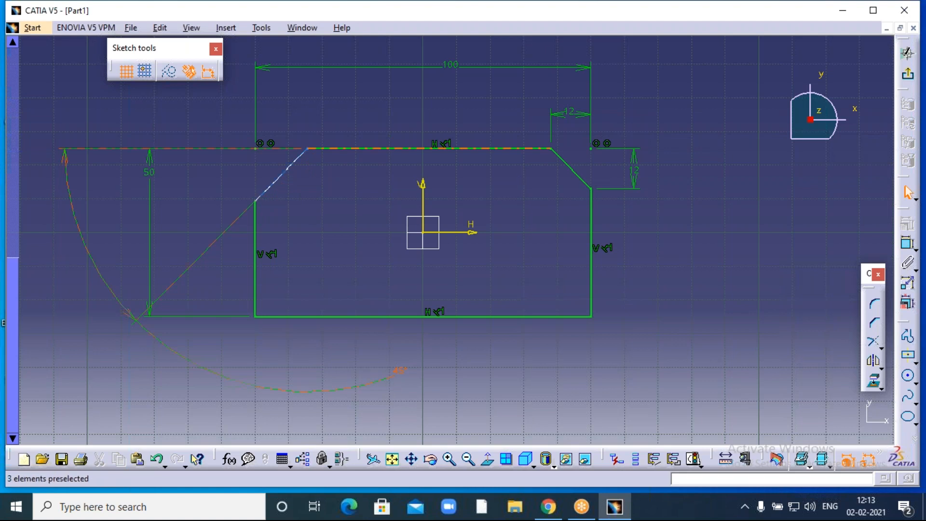
click(349, 380)
key(Delete)
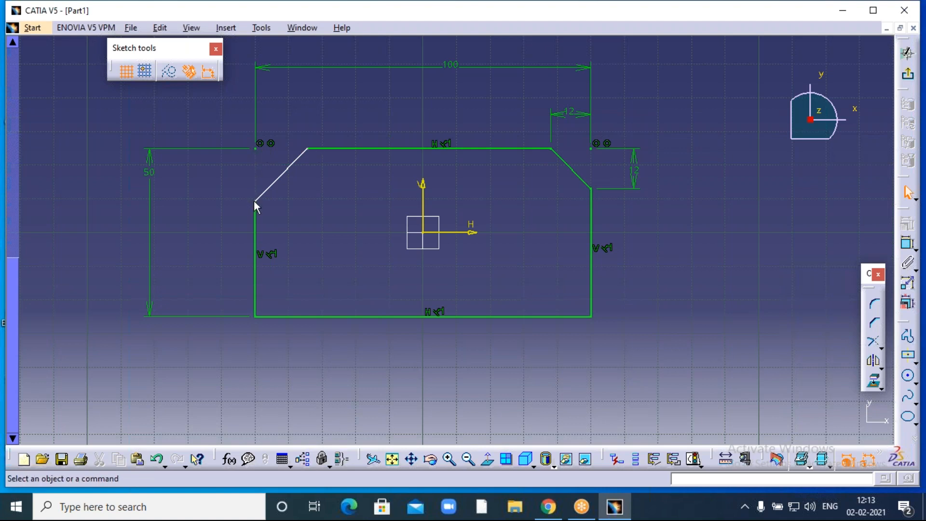
Dimension the horizontal distance from the original upper-left corner point to the chamfer's upper end and set it to 30 mm.
click(907, 245)
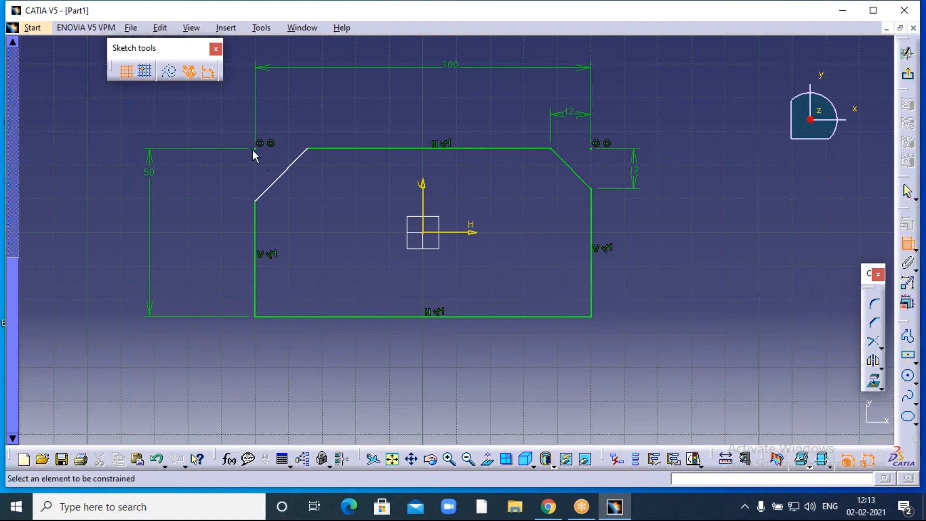
click(309, 149)
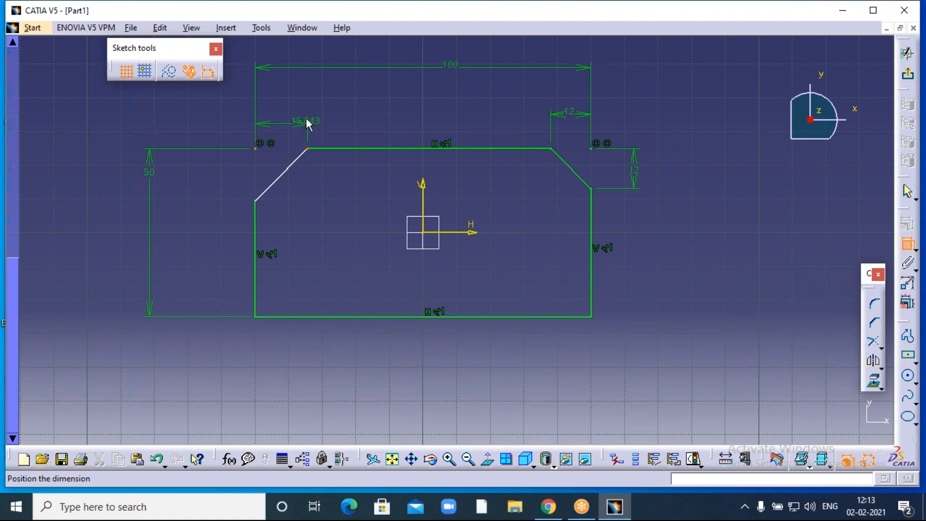
click(306, 112)
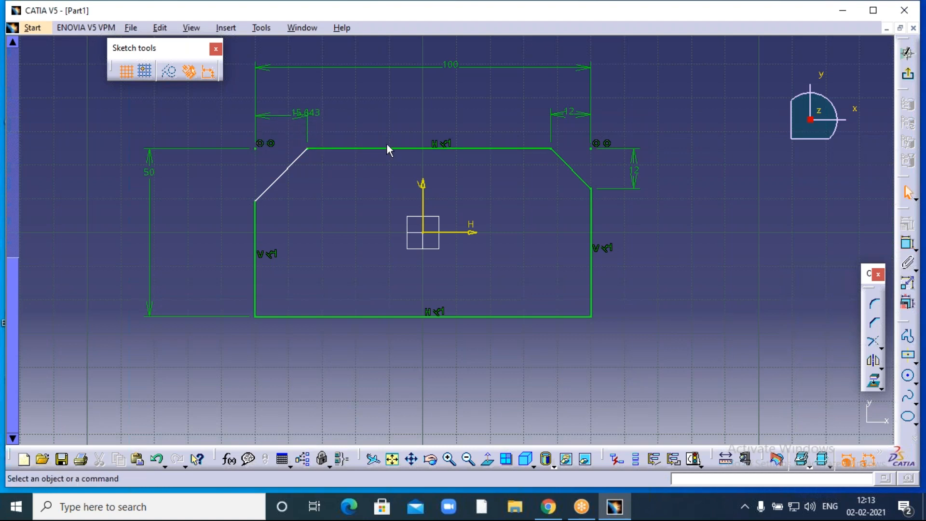
double_click(308, 113)
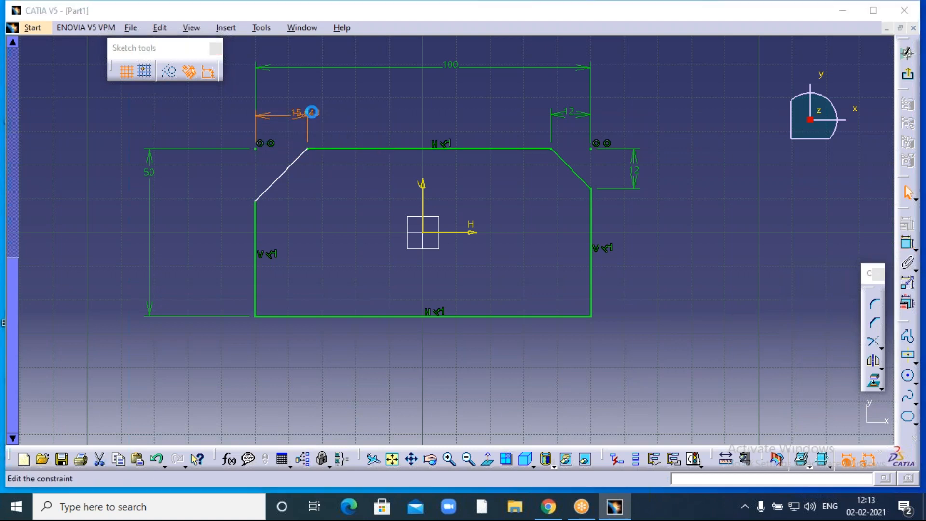
text(30)
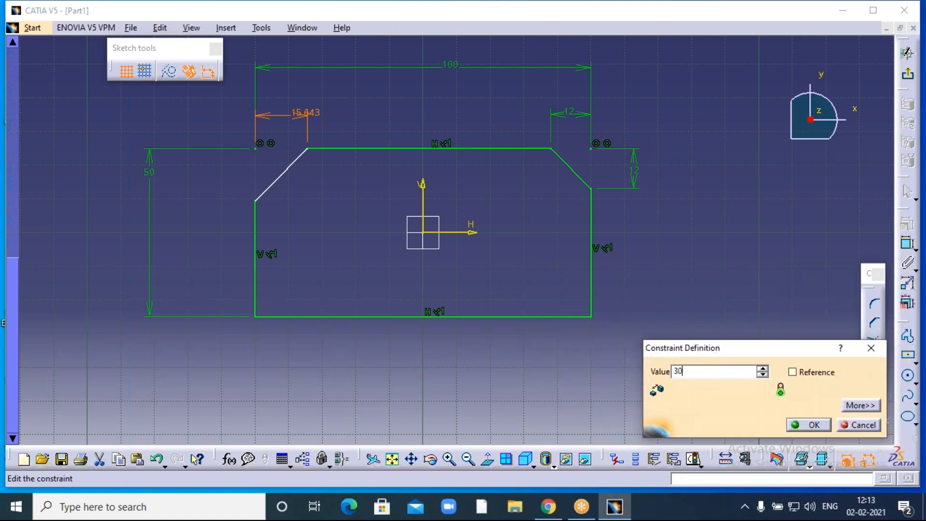
key(Return)
click(807, 427)
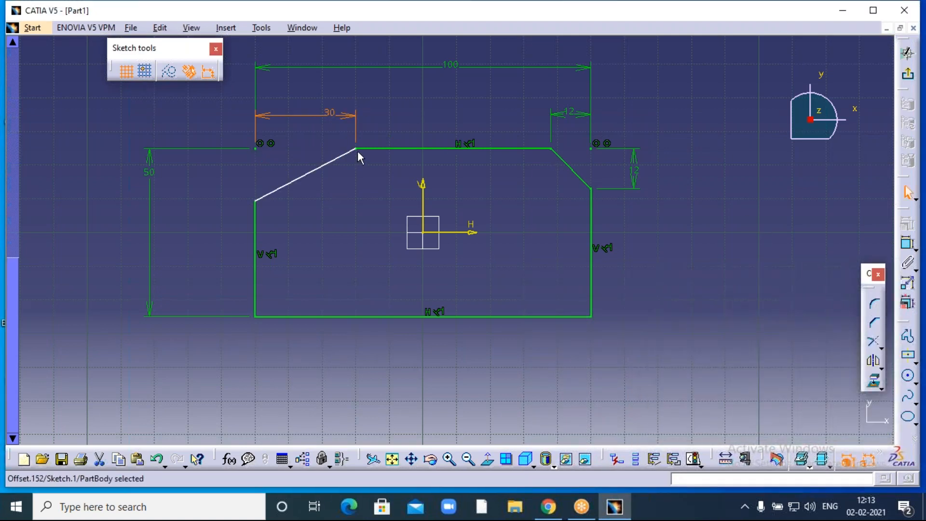
Dimension the vertical distance from the original upper-left corner point to the chamfer's lower end and set it to 10 mm.
click(259, 199)
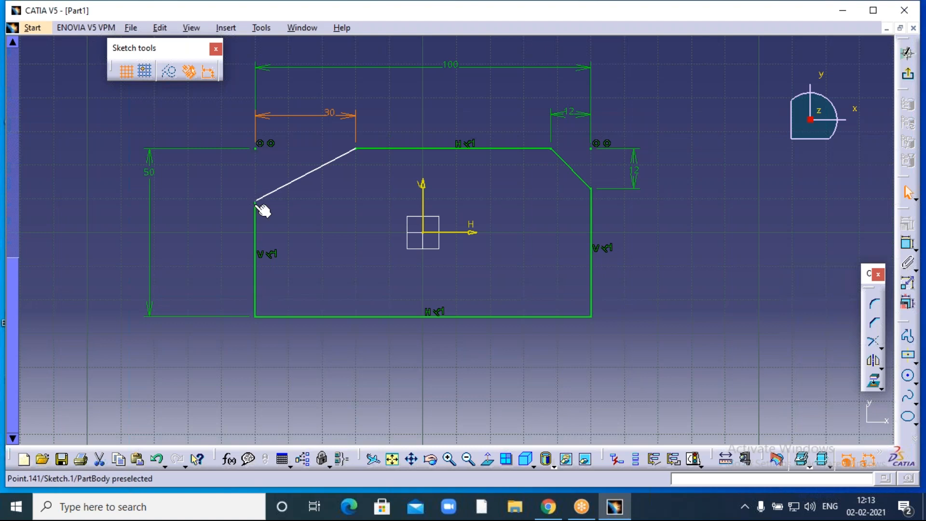
click(907, 245)
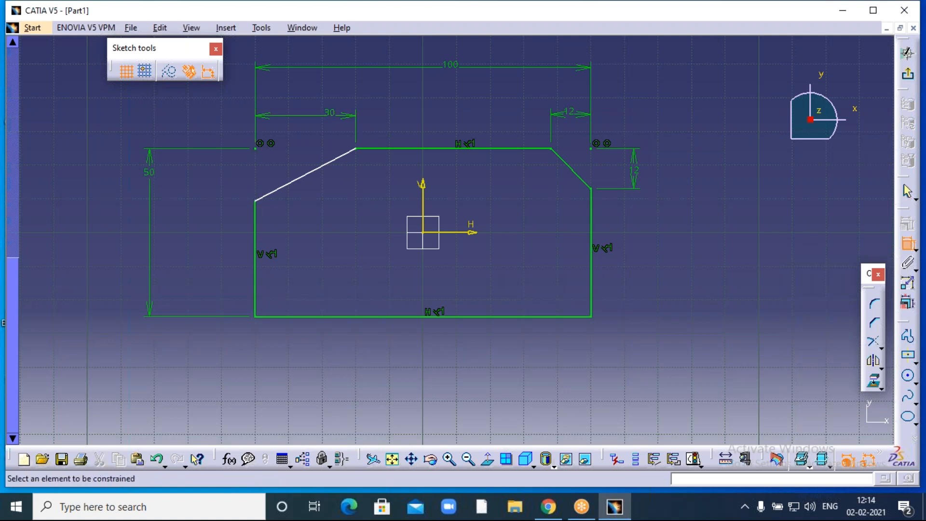
click(256, 149)
click(254, 201)
click(221, 188)
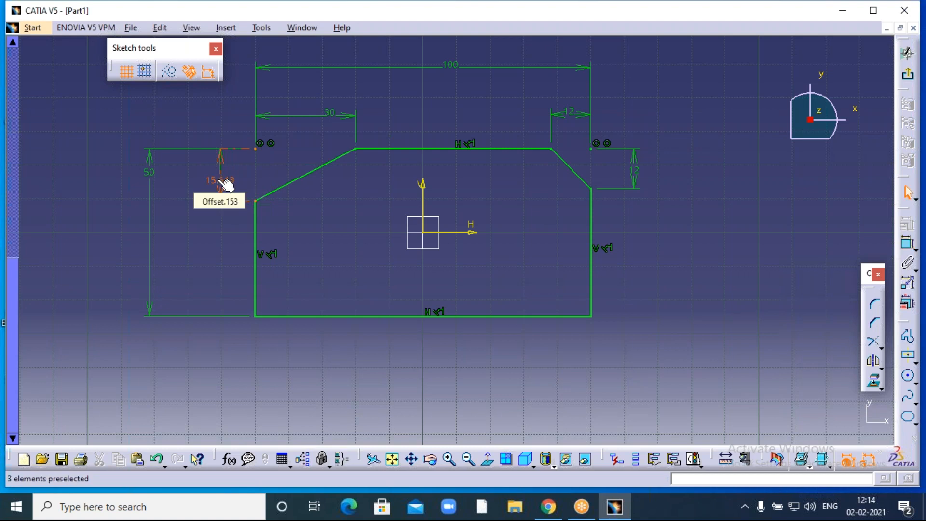
double_click(225, 183)
text(10mm)
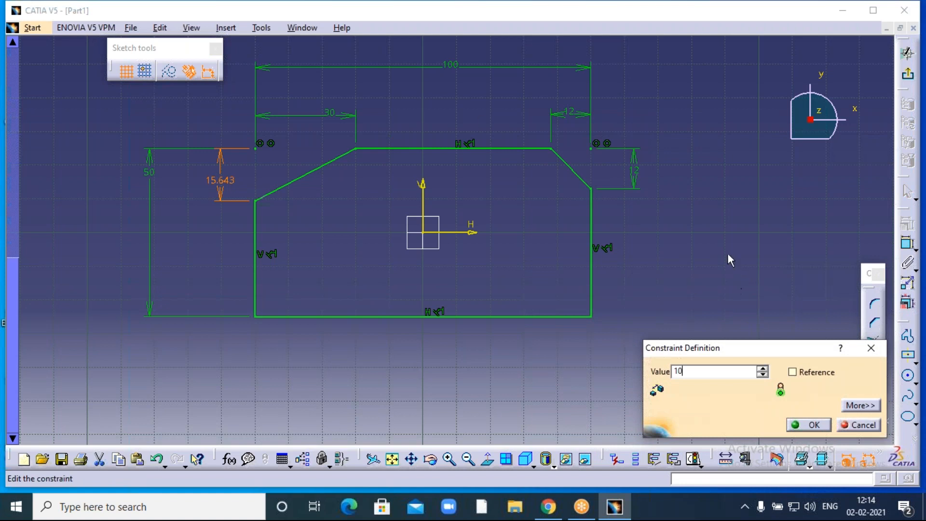
key(Return)
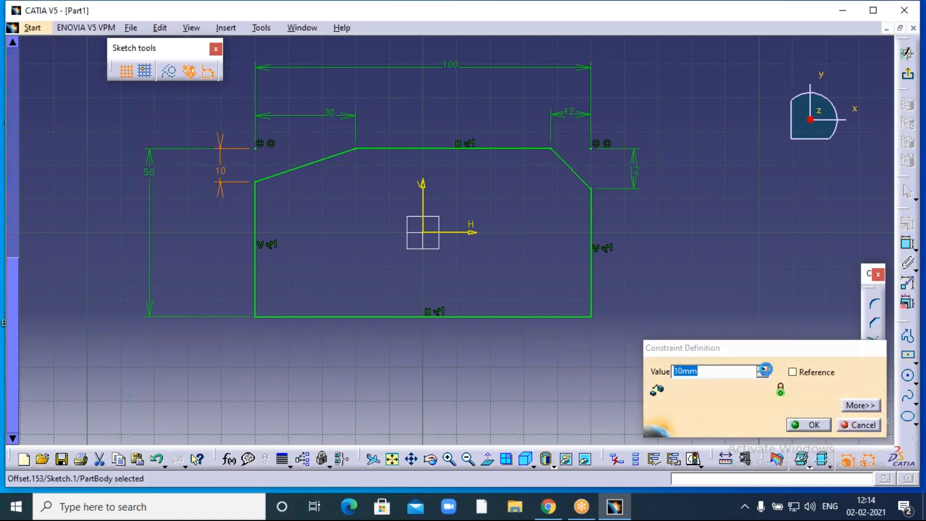
key(Return)
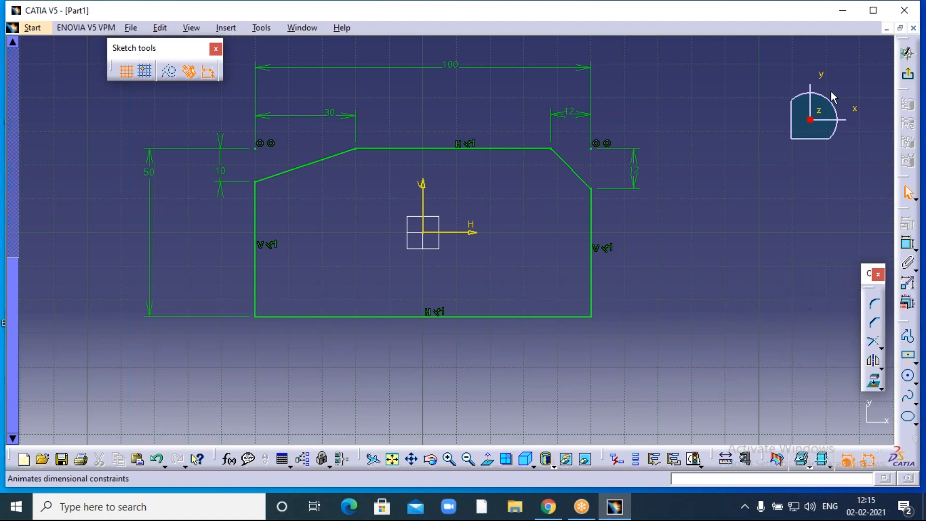
click(655, 22)
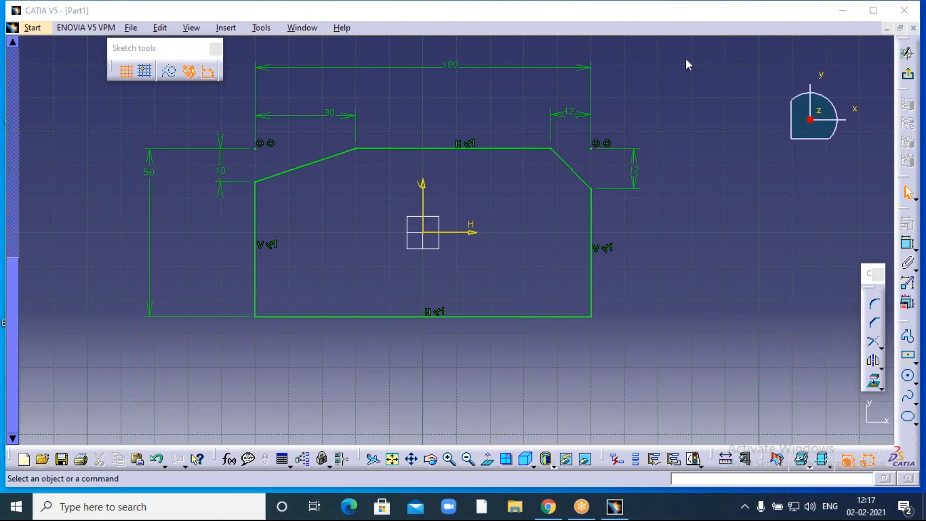
click(881, 346)
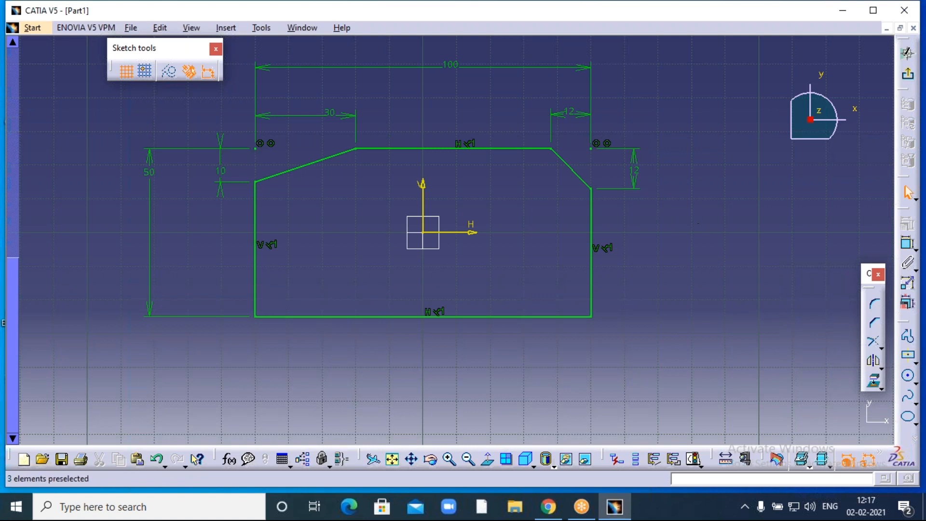
click(657, 25)
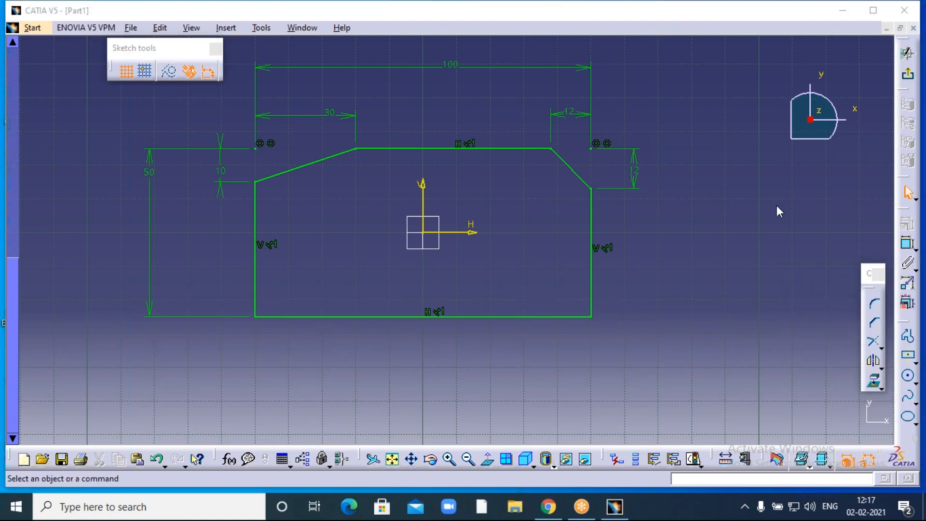
click(642, 113)
Delete the whole chamfered rectangle with all its constraints to leave the sketch empty.
mouse_move(640, 107)
middle_down()
mouse_move(647, 124)
mouse_move(725, 137)
middle_up()
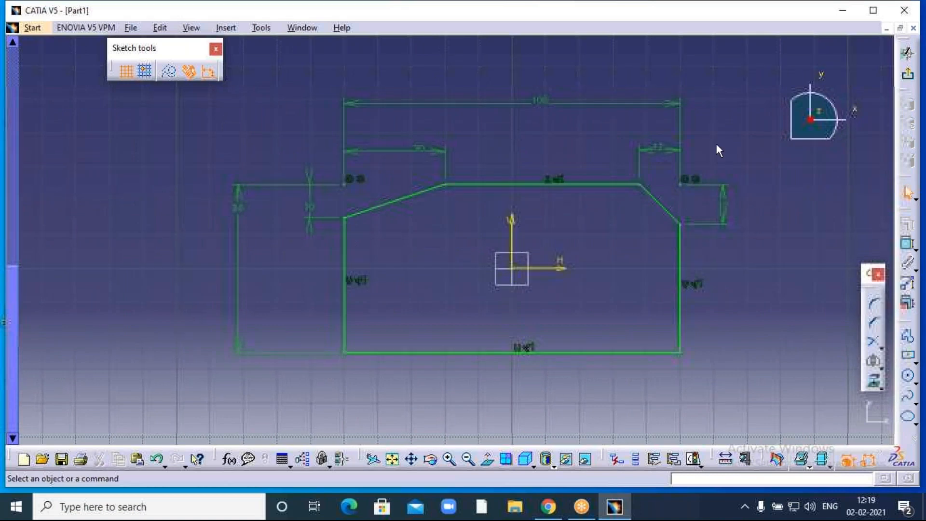
drag(655, 330, 743, 389)
key(Delete)
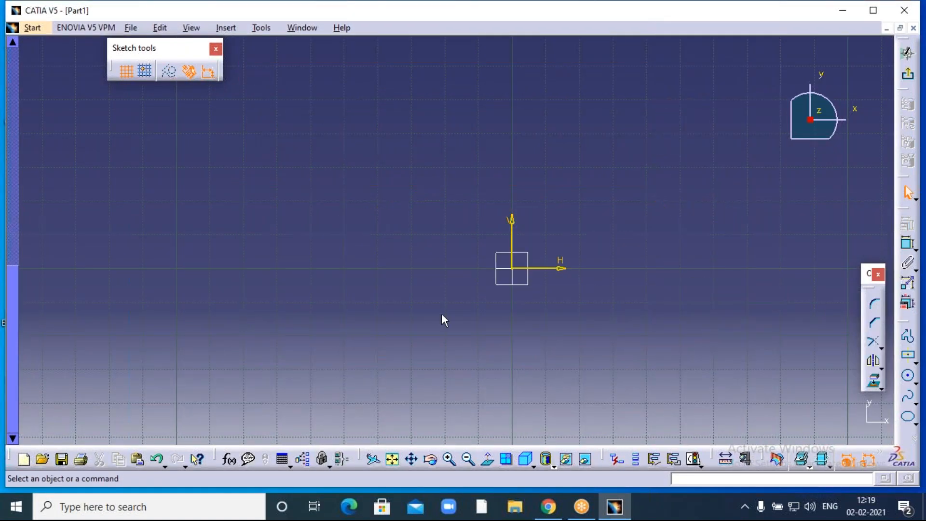
Start a profile at the origin with perpendicular segments about 54 mm up, 87 mm right, down below the origin, left, and up to V about 42 mm.
middle_drag(450, 239, 450, 239)
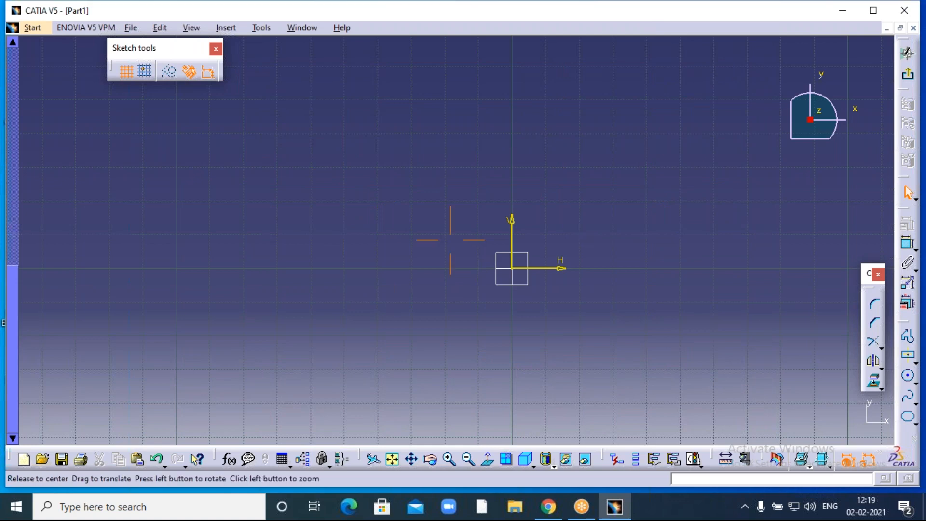
middle_drag(571, 241, 447, 264)
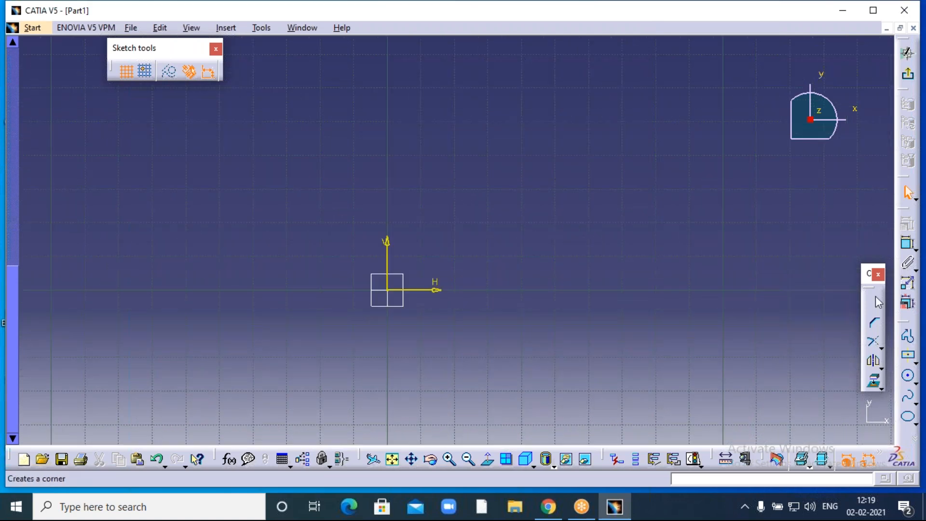
click(907, 336)
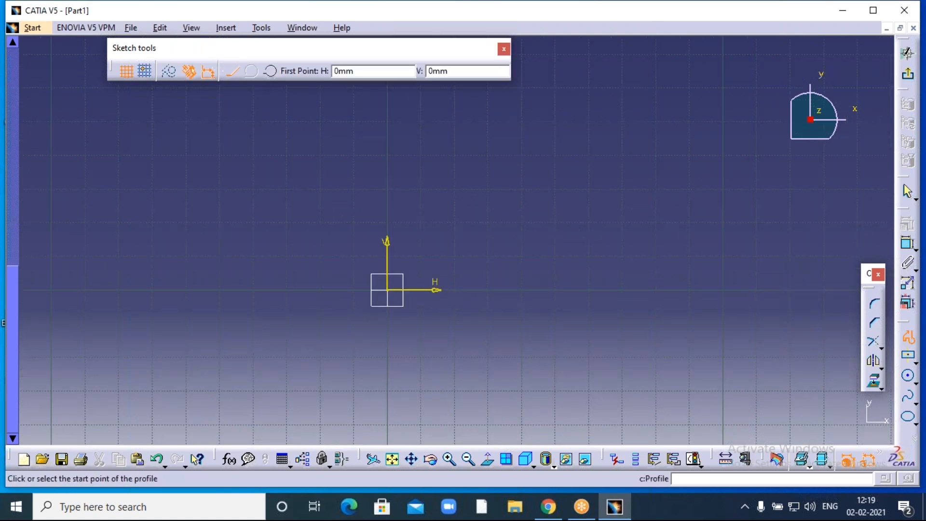
click(389, 291)
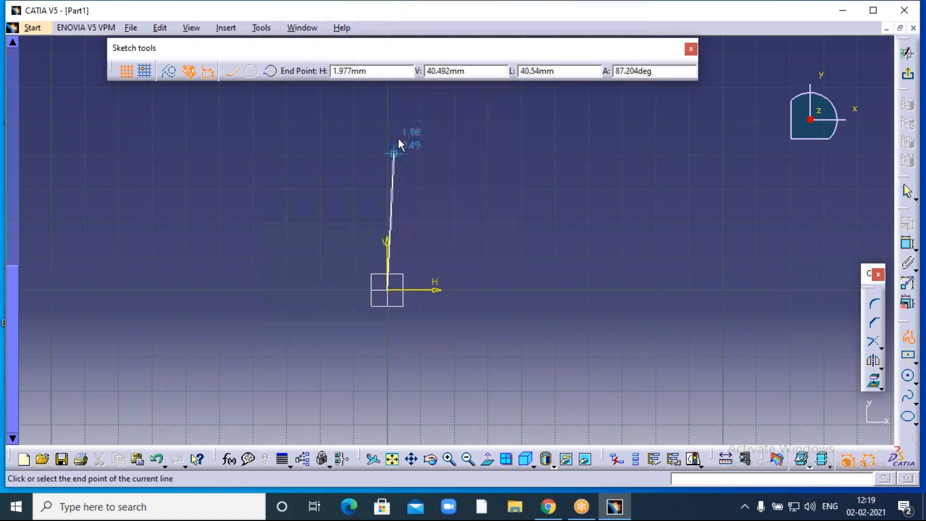
click(387, 110)
click(664, 114)
key(ctrl+z)
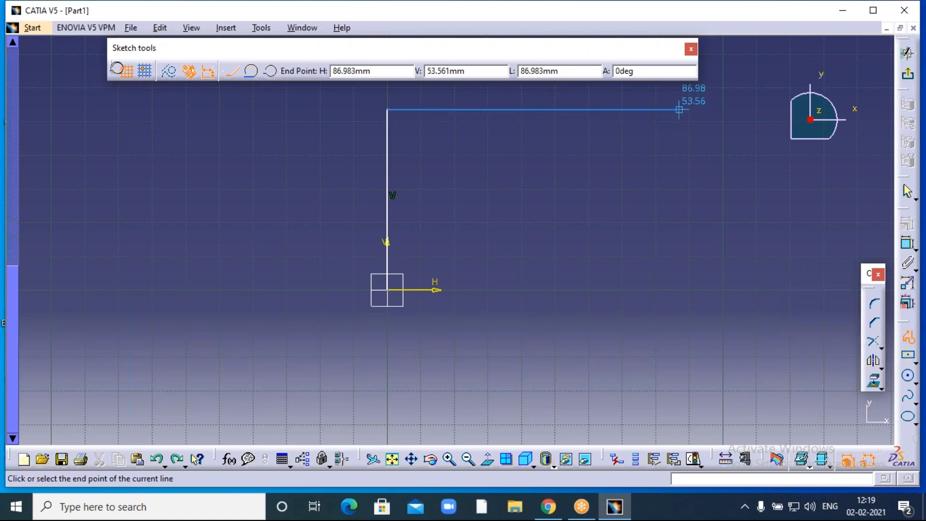
click(679, 110)
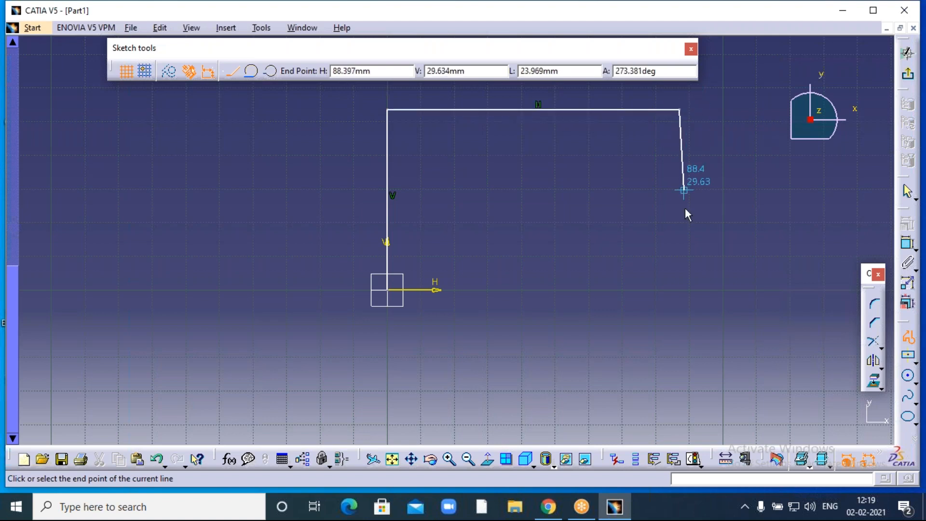
click(679, 391)
click(244, 390)
click(244, 148)
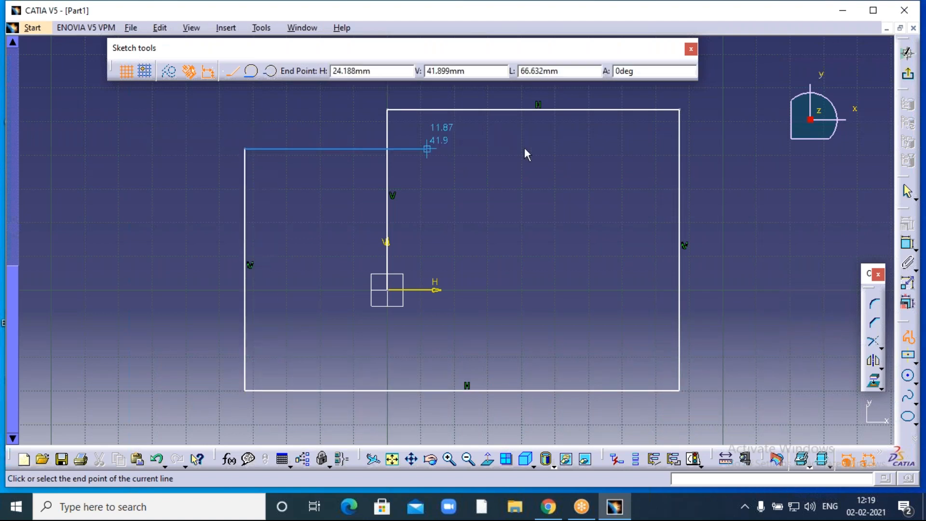
Continue the profile right to H about 111 mm, down, left to H about -57 mm, up to V about 65 mm, and right past the V axis.
click(759, 148)
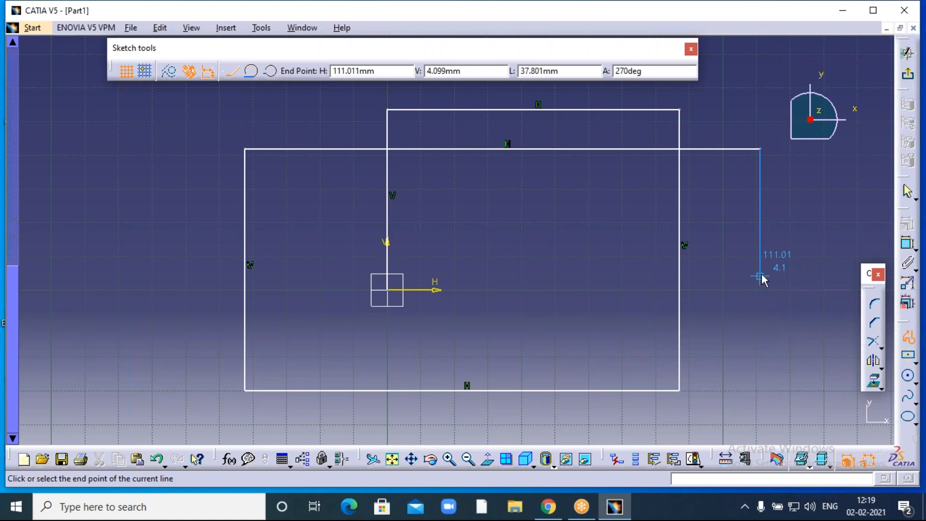
click(761, 257)
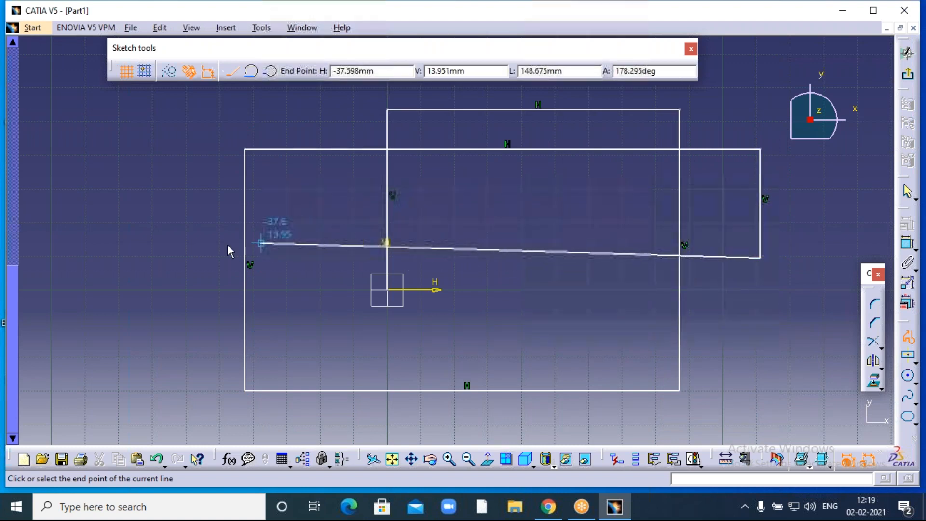
click(196, 257)
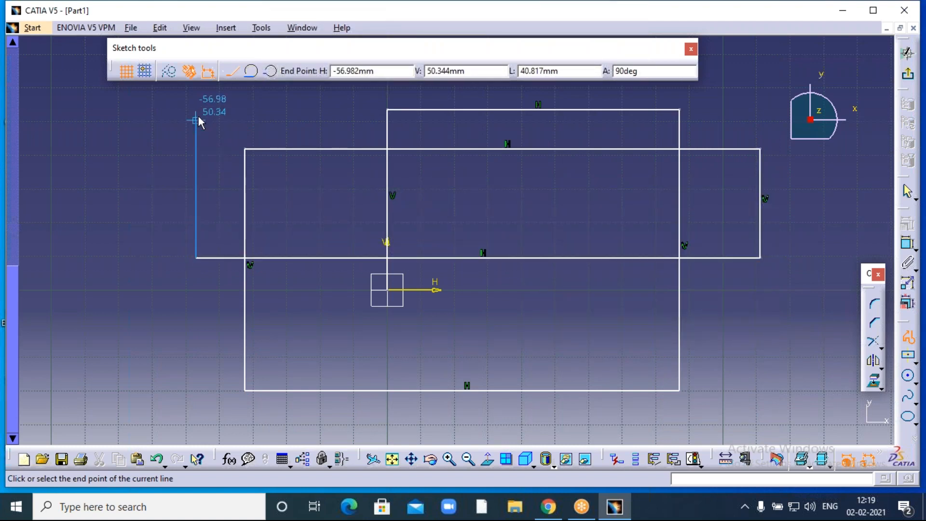
middle_drag(199, 122, 210, 199)
click(208, 138)
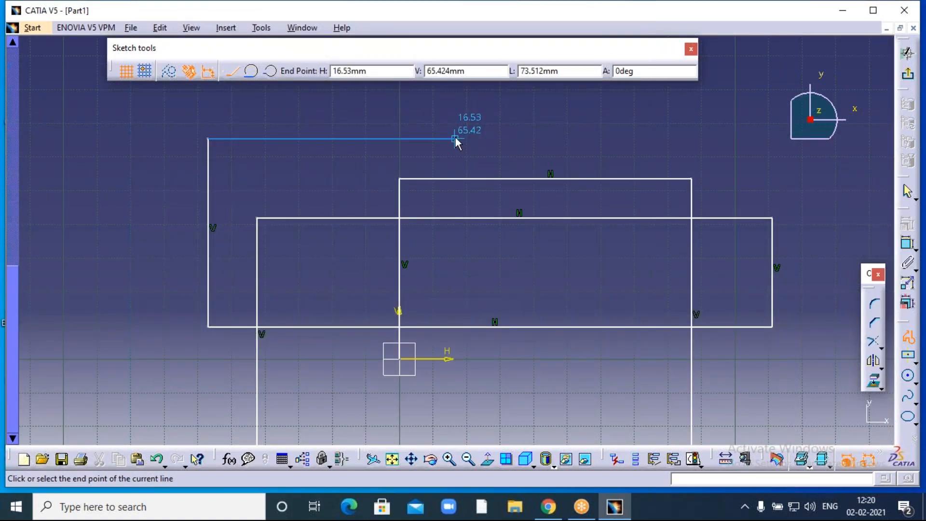
click(454, 138)
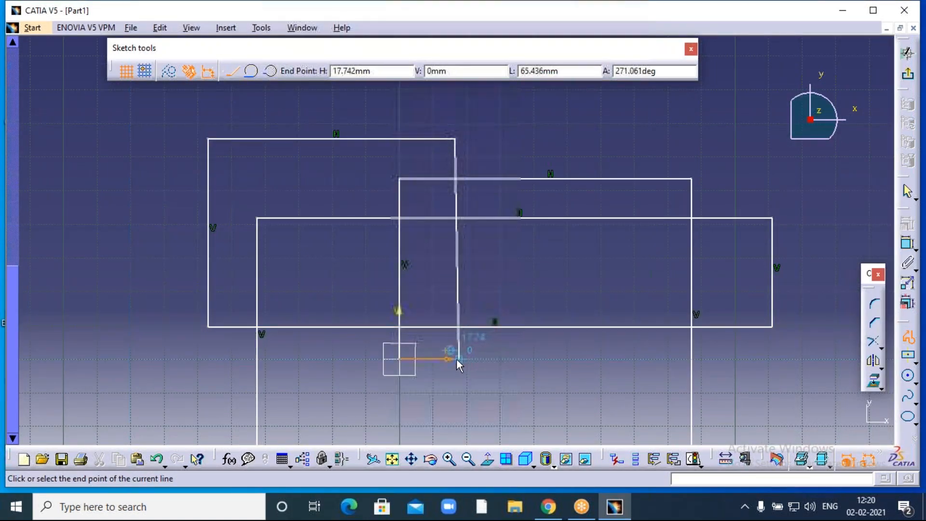
Finish the open profile with crossing vertical segments between V about -47 mm and 82 mm, joined by short horizontals, ending at its last upper point.
click(468, 459)
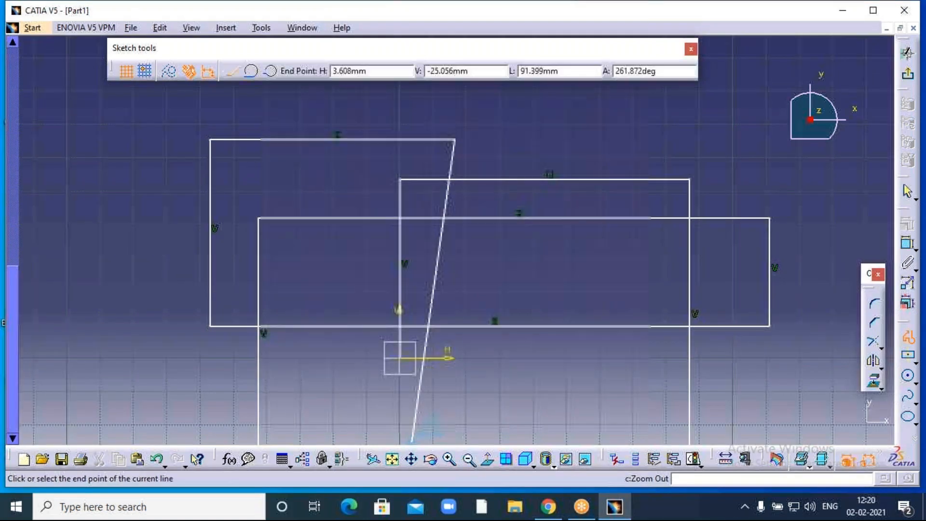
click(469, 459)
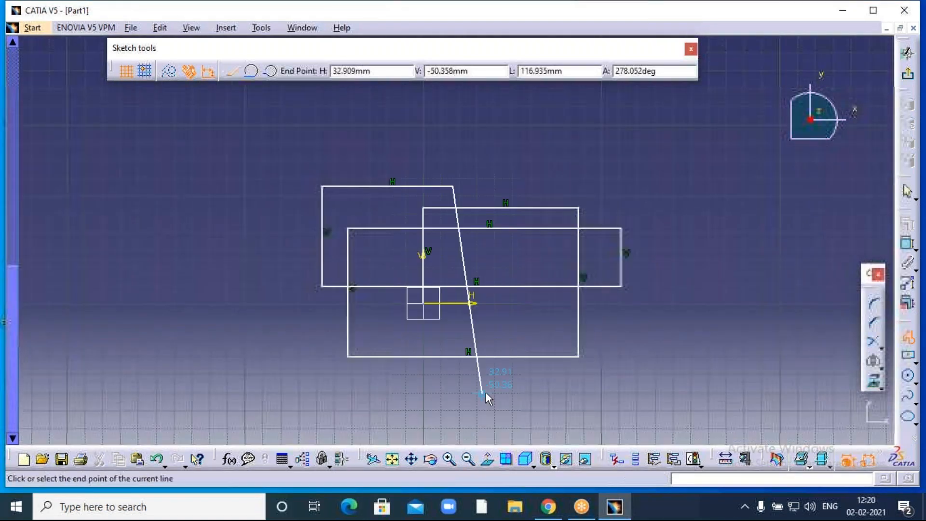
click(453, 388)
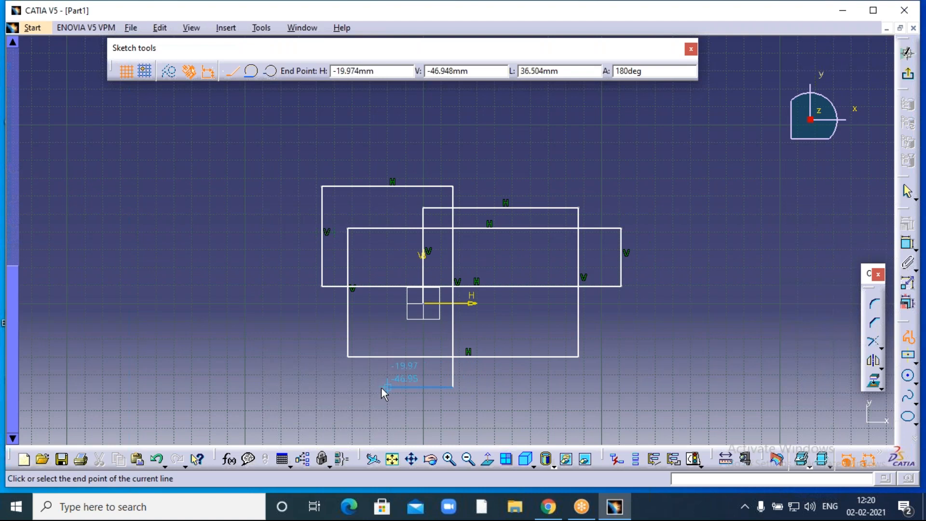
click(386, 387)
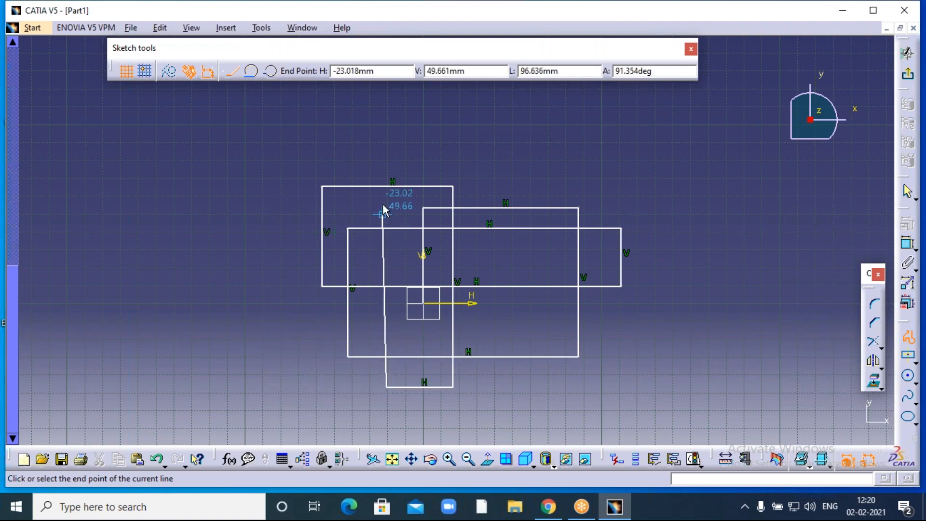
click(387, 155)
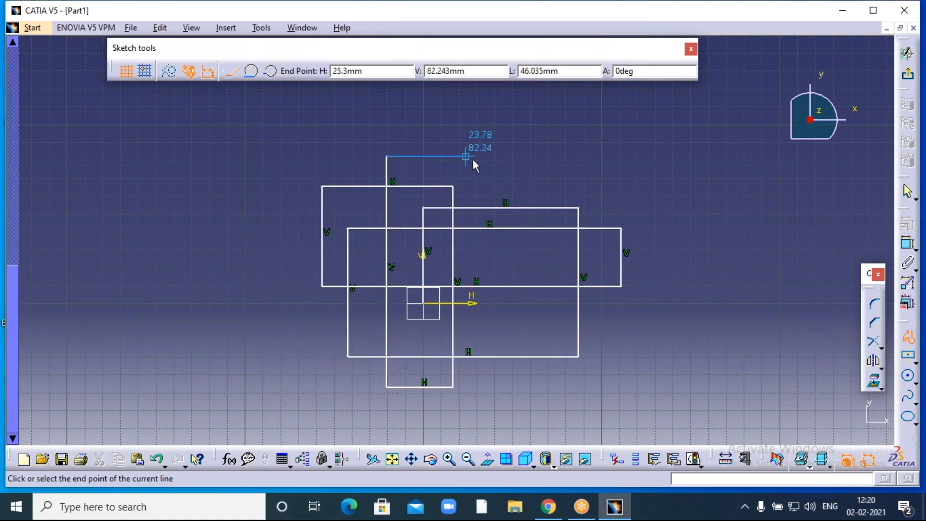
click(494, 155)
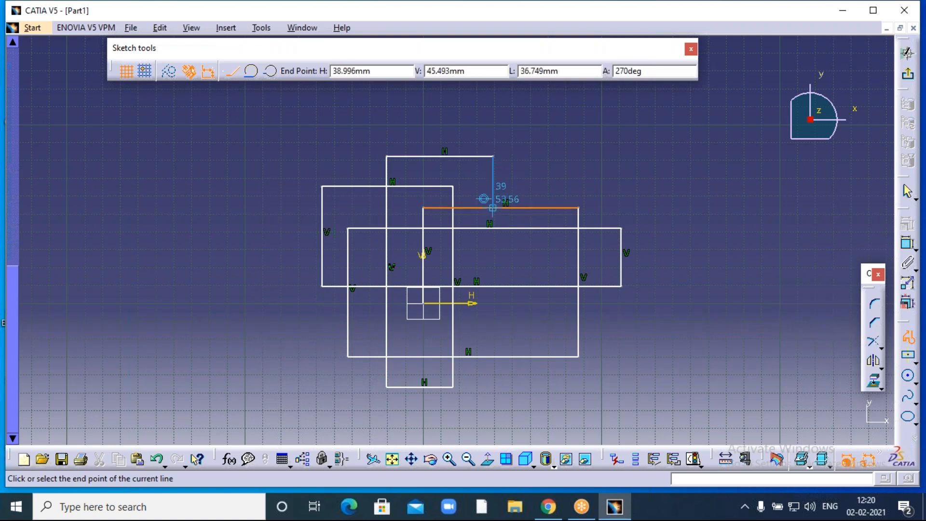
click(493, 388)
click(544, 387)
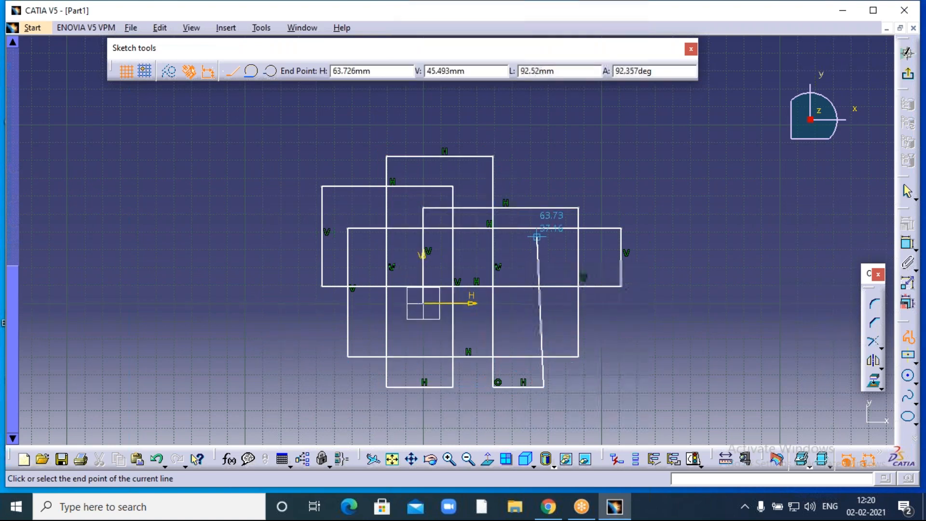
click(545, 156)
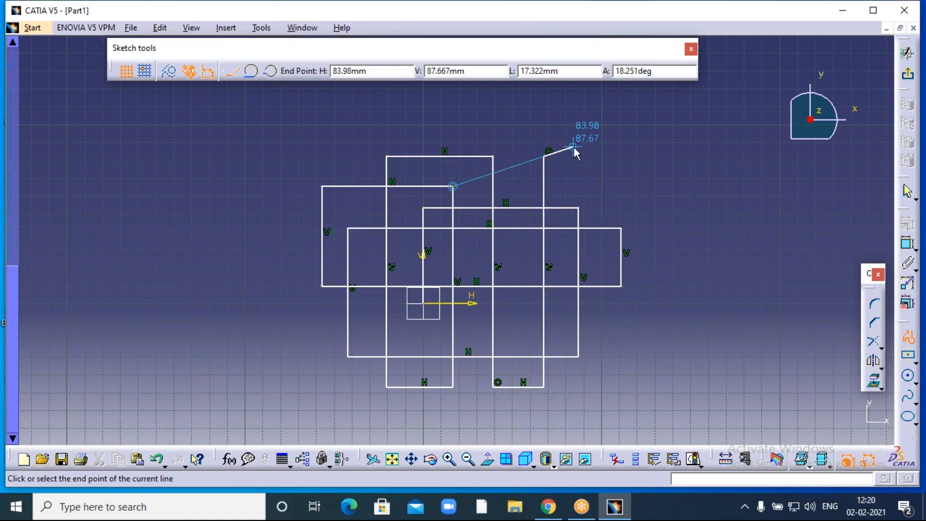
key(Escape)
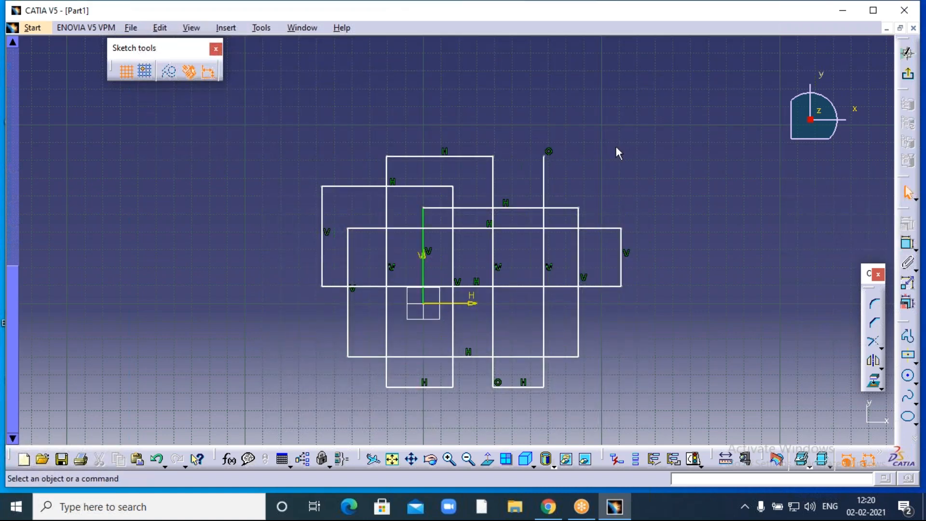
Delete the long vertical line at H about 39 mm as a whole and undo the deletion.
click(450, 459)
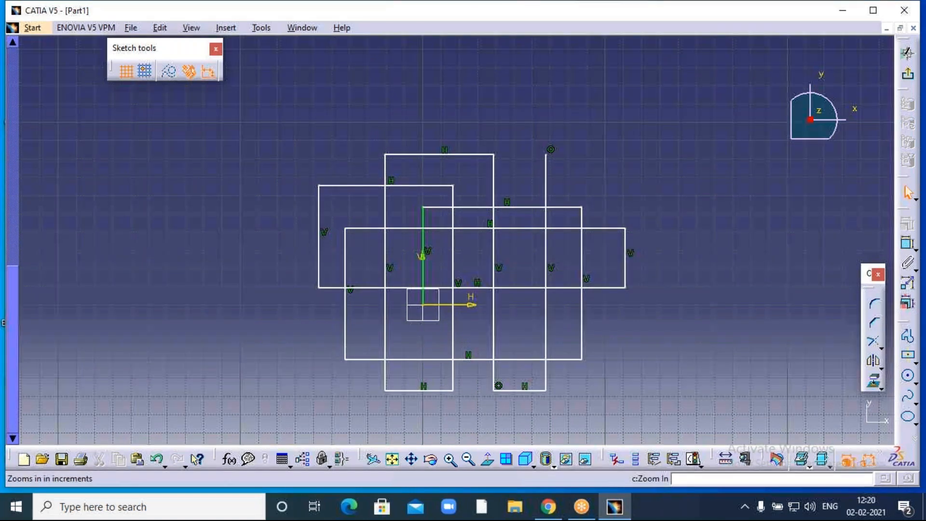
middle_drag(471, 357, 460, 286)
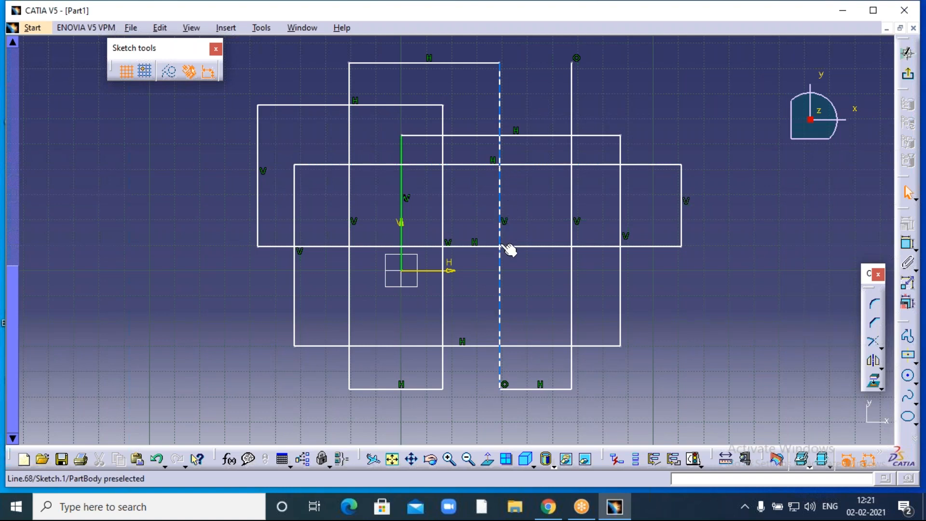
click(502, 206)
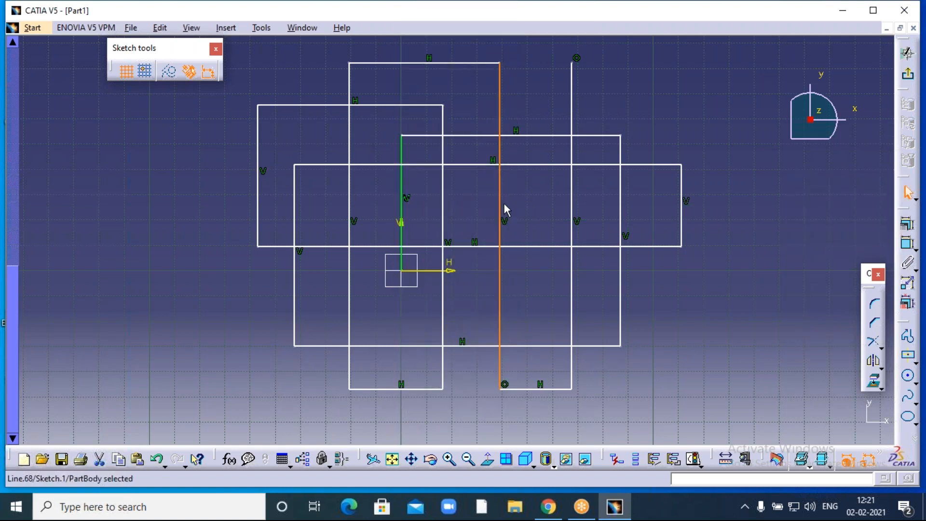
key(Delete)
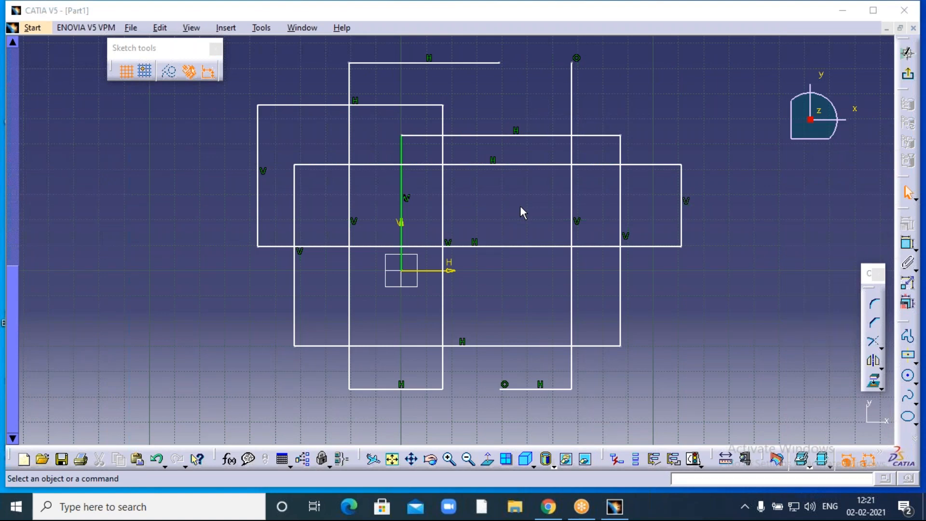
click(794, 230)
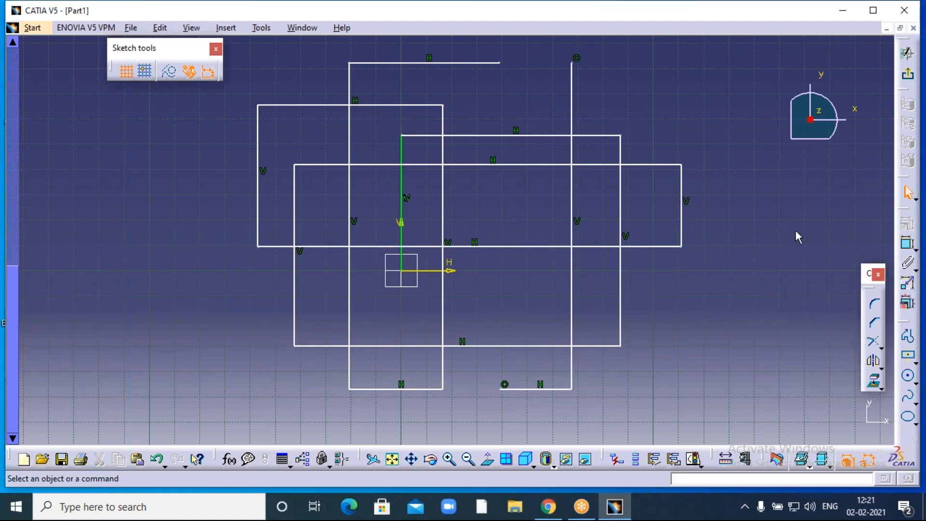
key(ctrl+z)
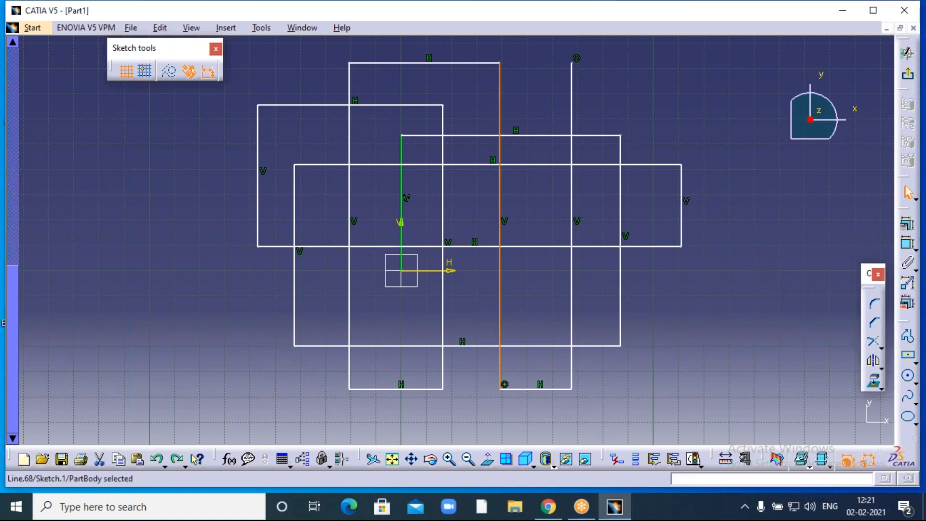
click(723, 262)
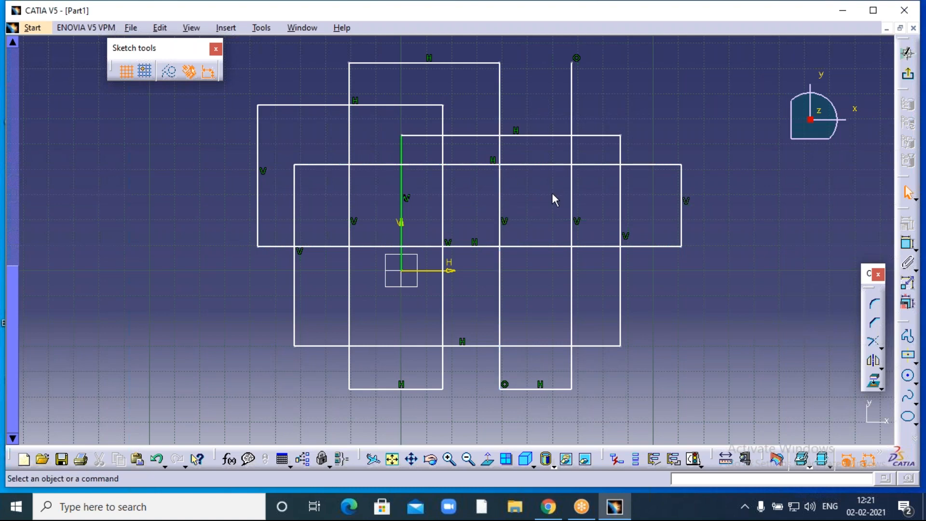
Quick Trim the vertical line at H about 39 mm, removing its piece between the two long horizontal lines above the origin.
click(227, 29)
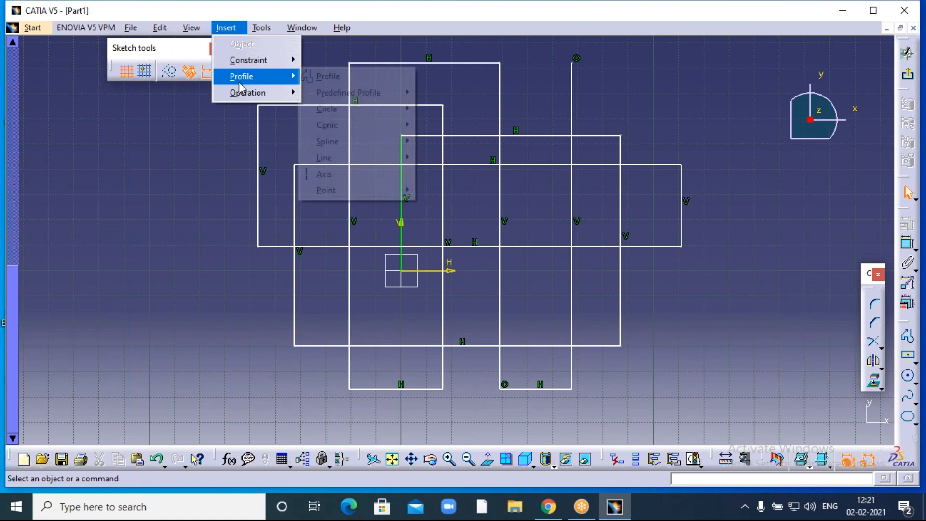
mouse_move(244, 91)
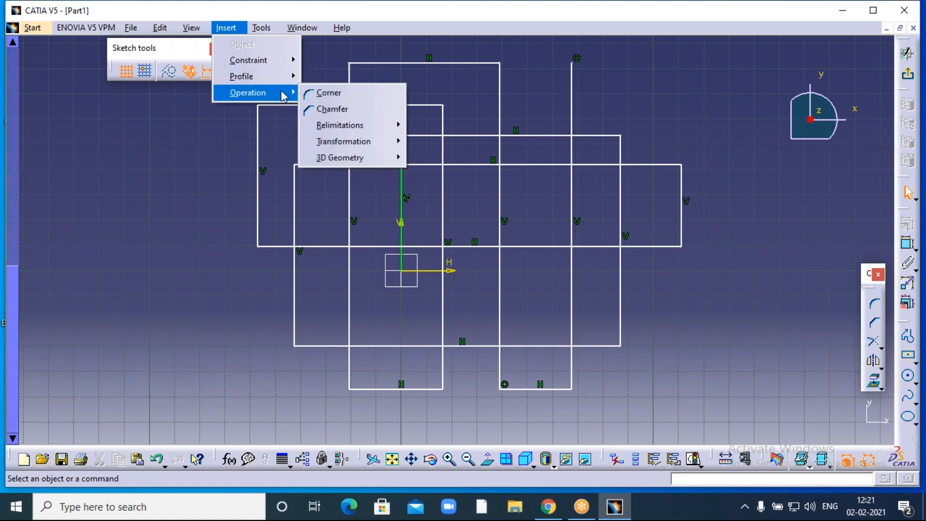
mouse_move(328, 127)
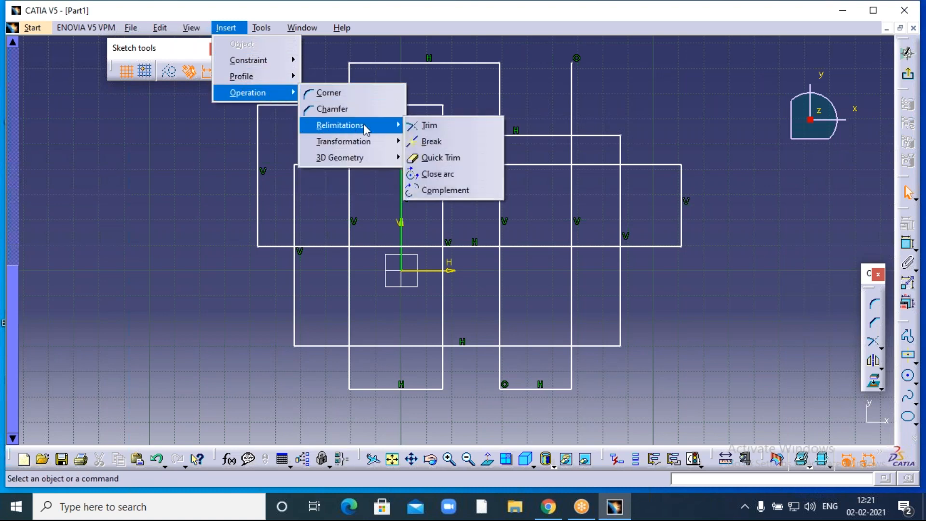
click(440, 159)
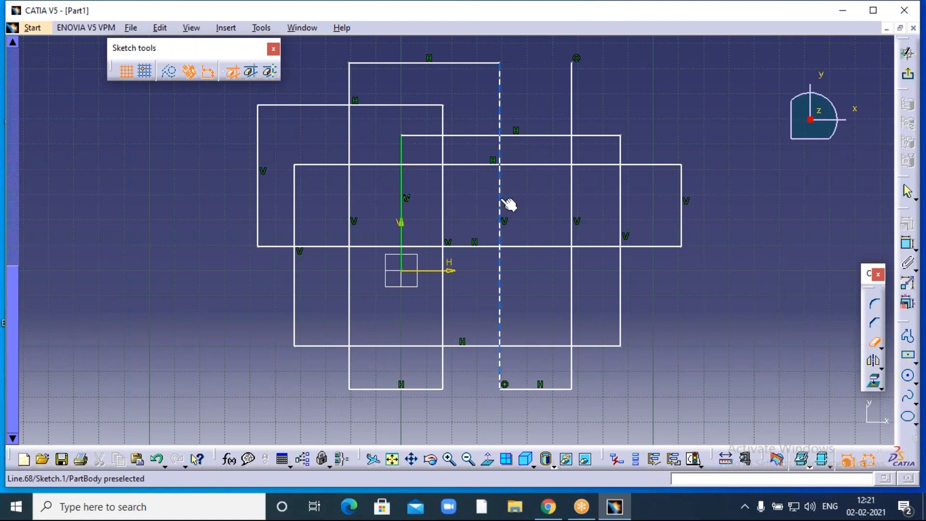
click(502, 201)
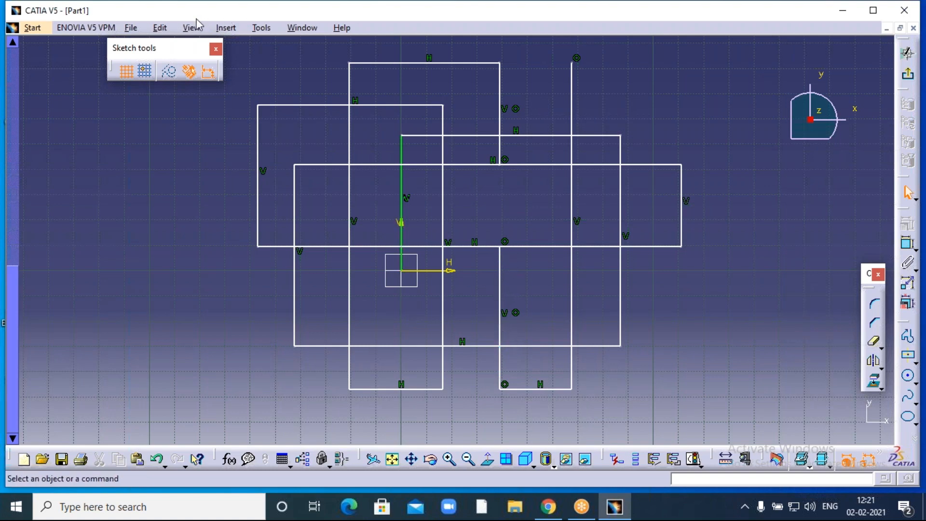
Quick Trim the vertical line at H about 39 mm, removing its piece between the horizontal above the origin and the long one below.
click(230, 30)
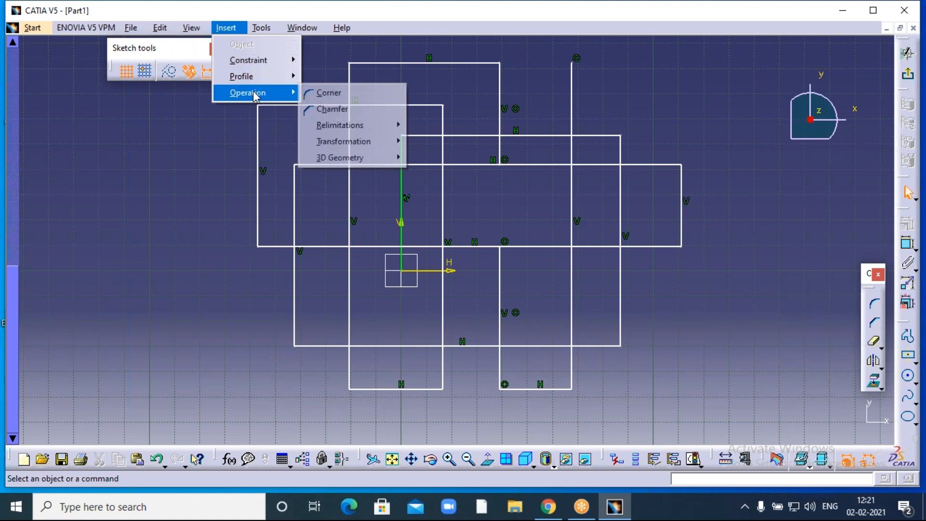
mouse_move(343, 145)
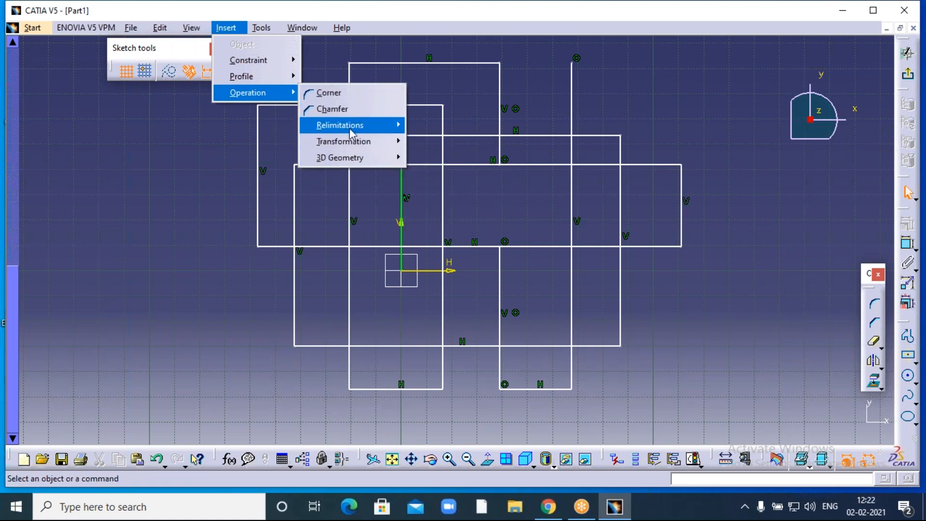
click(433, 159)
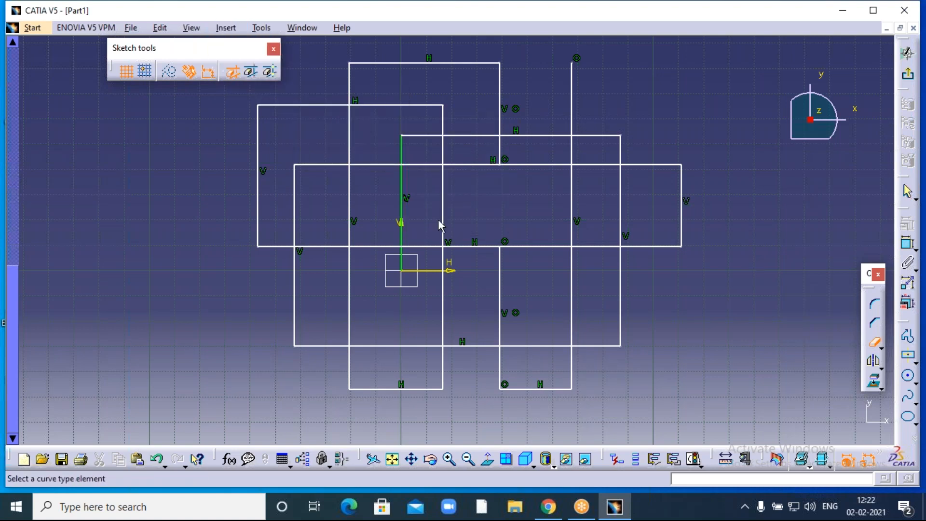
click(501, 297)
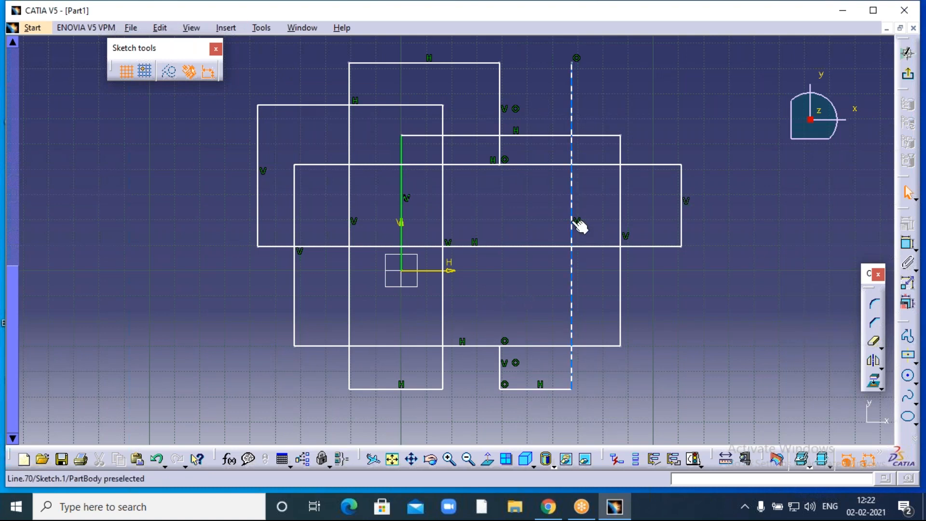
Quick Trim the next long vertical line to the right of H about 39 mm, removing its two pieces between the three long horizontals.
click(574, 240)
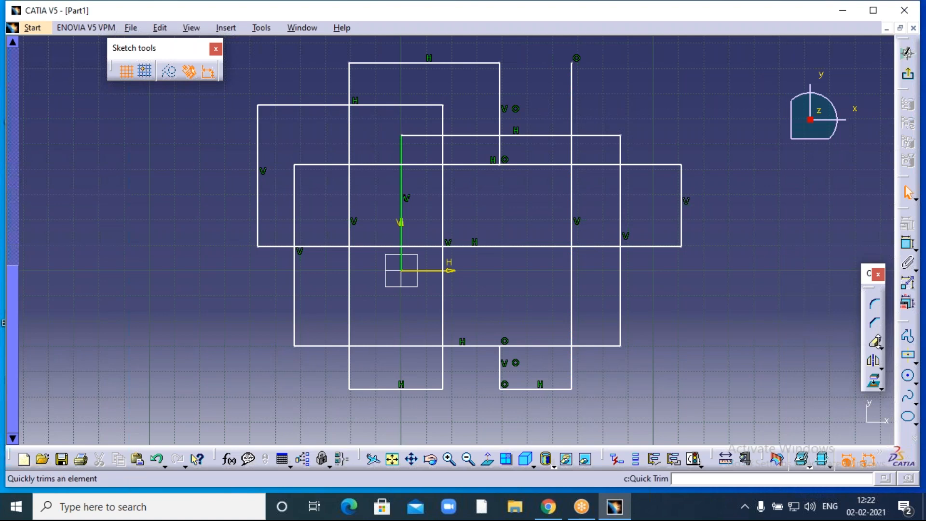
click(874, 341)
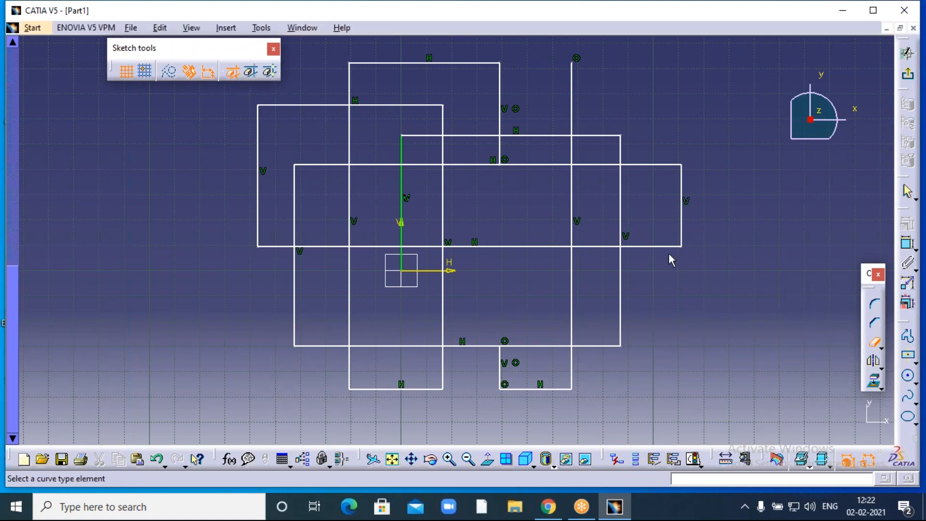
click(577, 203)
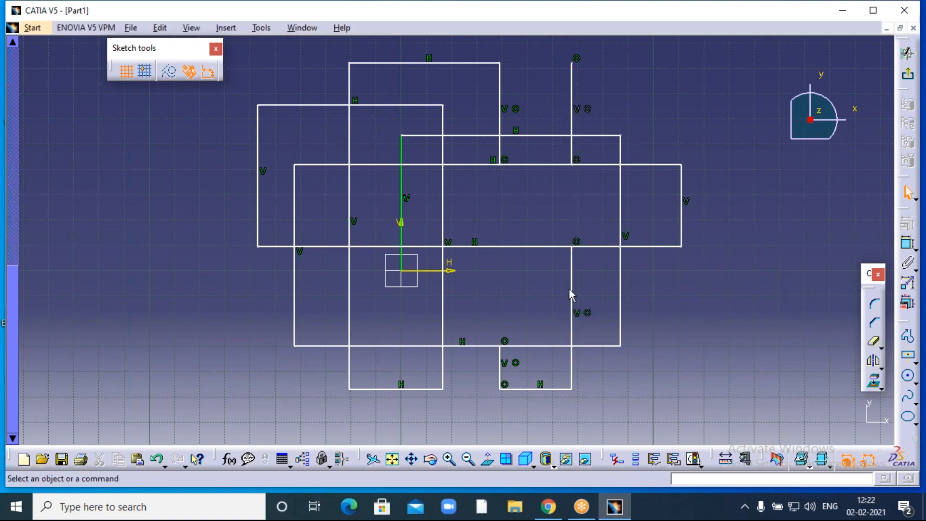
click(874, 342)
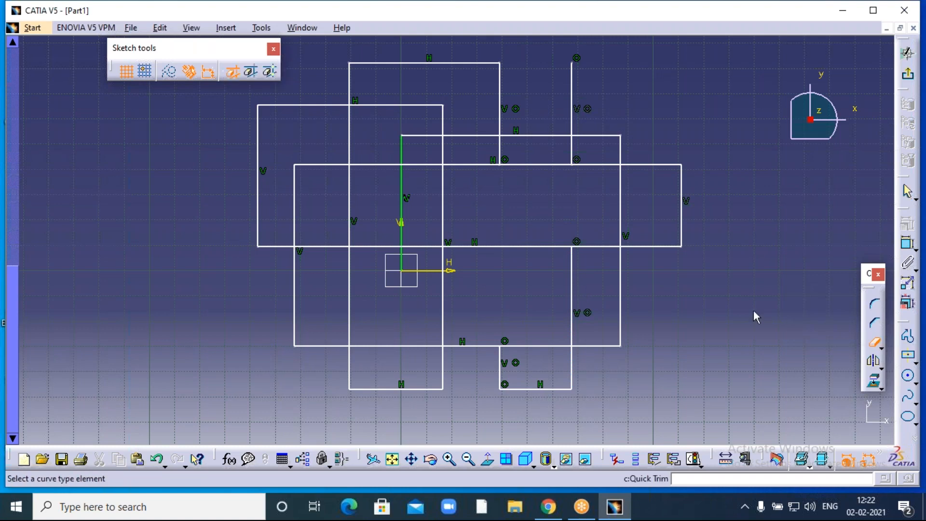
click(571, 289)
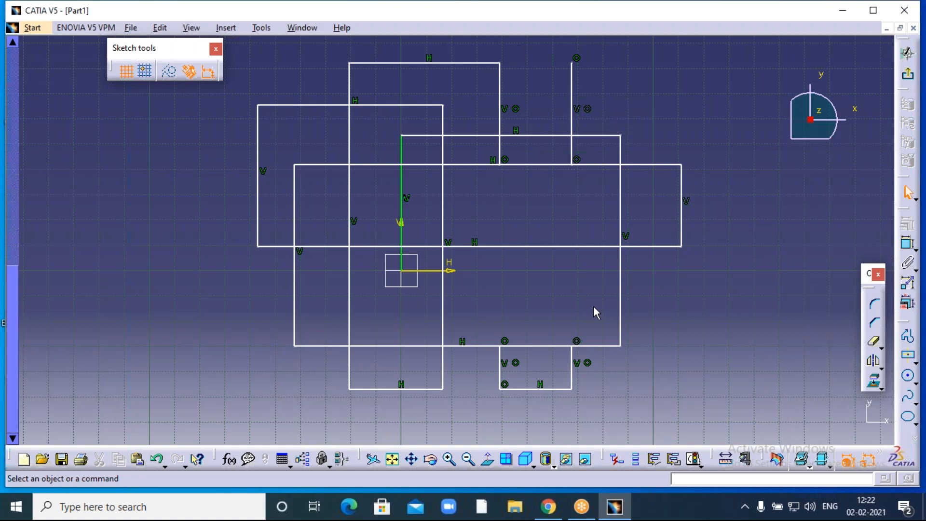
Start Quick Trim in repeat mode and trim the adjacent right-hand vertical below the upper long horizontal, plus that horizontal's neighbouring inner pieces.
click(875, 344)
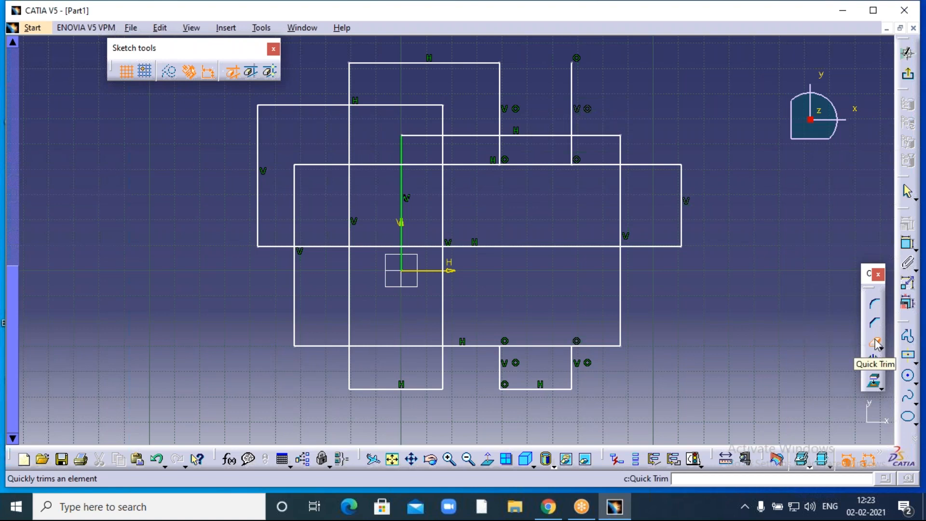
click(619, 216)
click(621, 202)
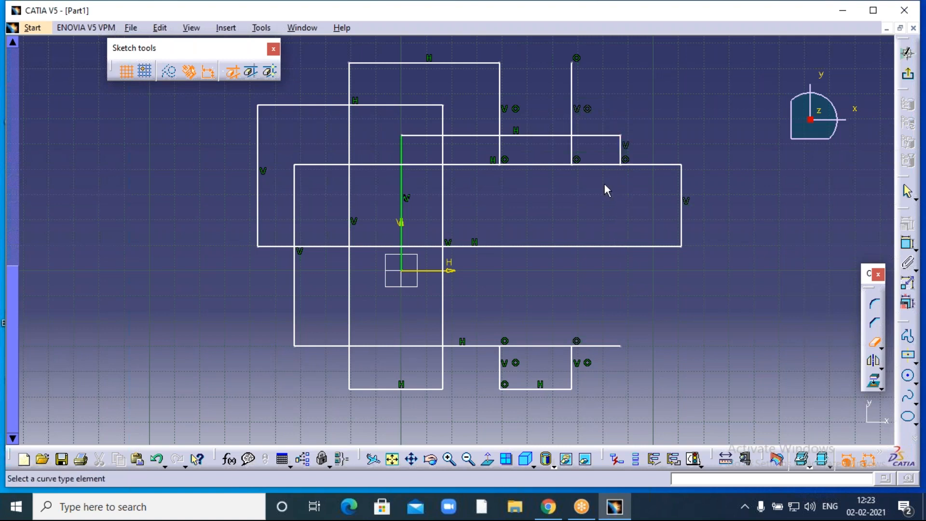
click(606, 170)
click(547, 166)
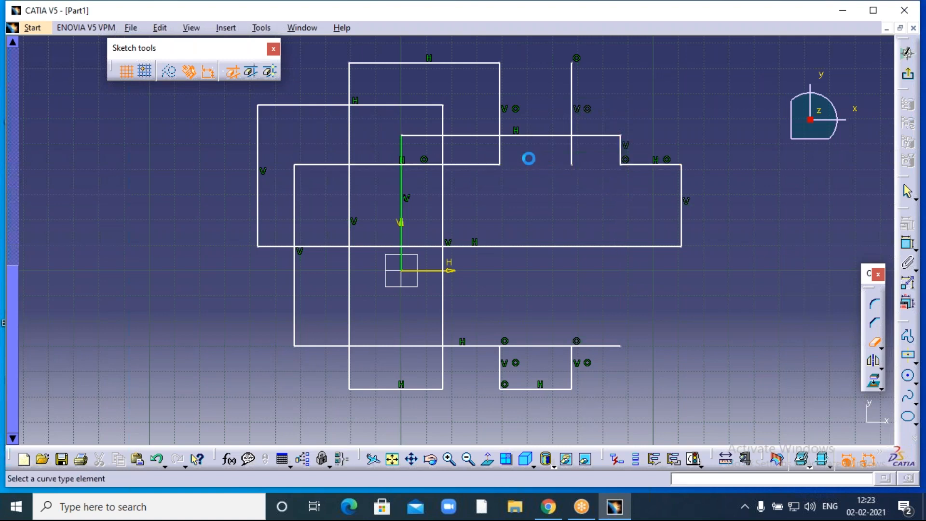
Quick Trim the upper vertical at H about 39 mm and the overlapping sides of the two upper rectangles around the V axis.
click(506, 99)
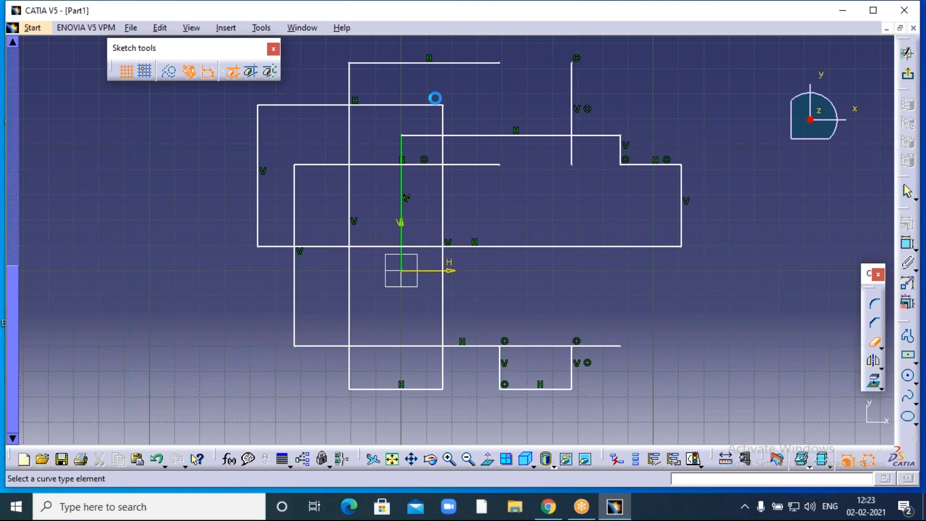
click(442, 123)
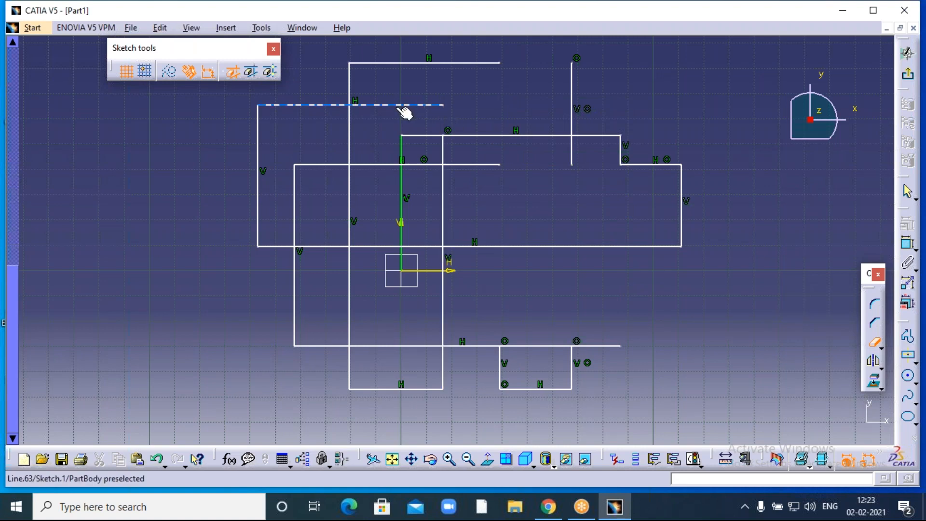
click(361, 104)
click(351, 144)
Quick Trim the inner verticals between the two long horizontals near the V axis, along with the adjoining pieces of those horizontals.
click(370, 165)
click(329, 165)
click(295, 198)
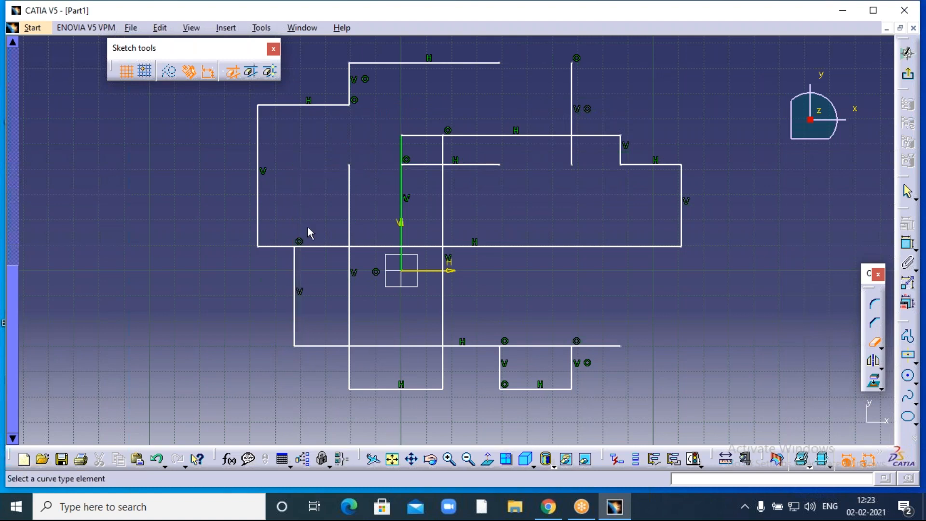
click(324, 247)
click(350, 212)
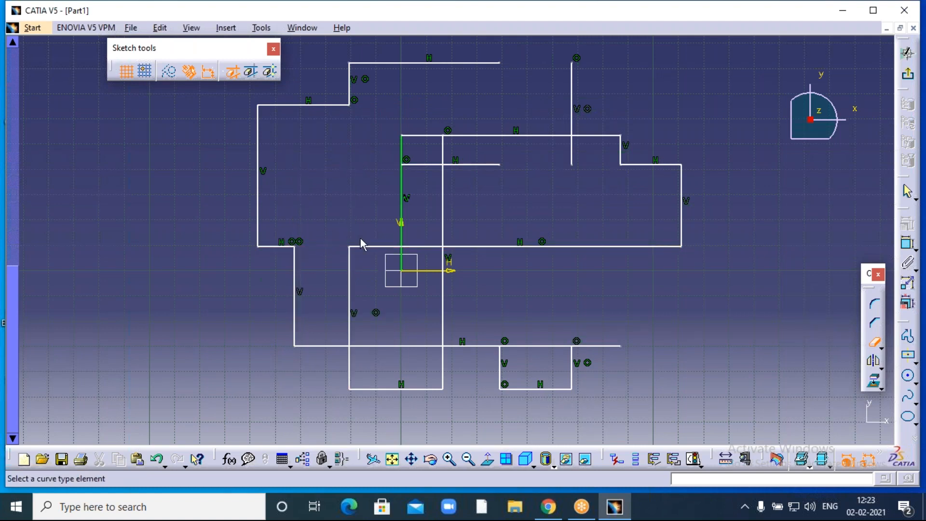
click(363, 247)
click(443, 207)
click(471, 164)
Quick Trim the sides of the small rectangle beside the V axis and the horizontal extending from it with its crossing and end verticals.
click(429, 164)
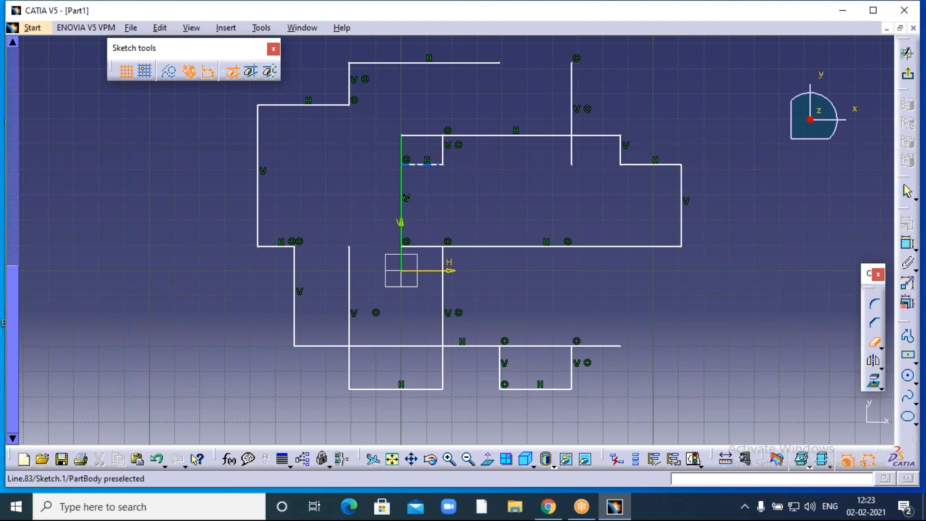
click(419, 136)
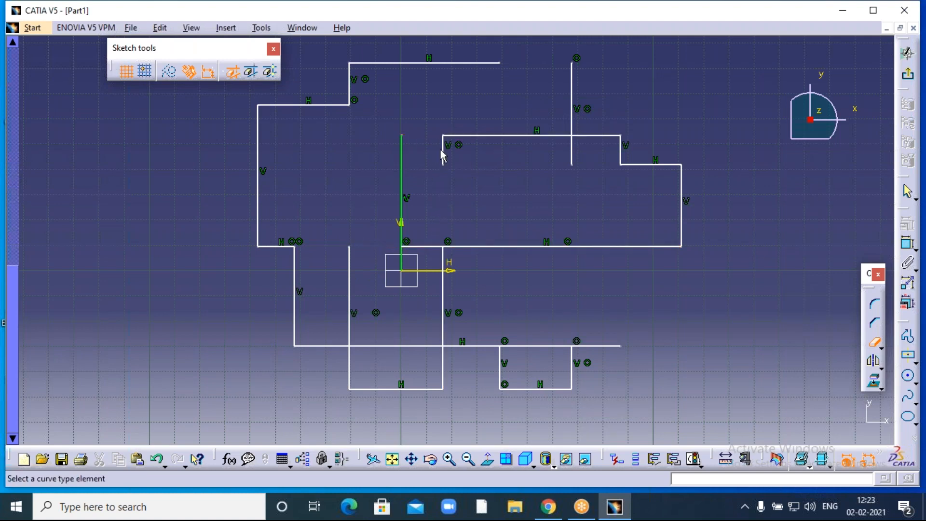
click(442, 149)
click(511, 135)
click(572, 122)
click(603, 136)
click(620, 151)
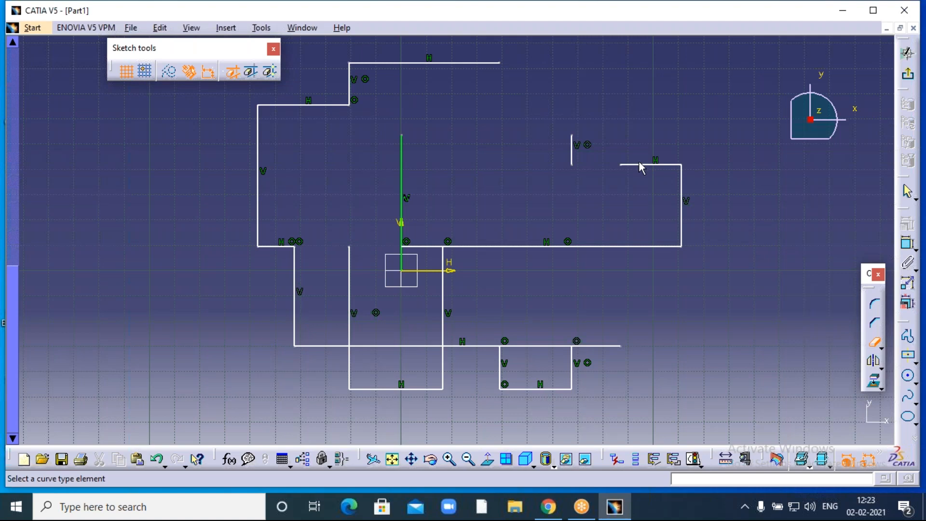
Quick Trim the outline around the vertical at H about 111 mm and the remaining segments right of the V axis, then end the command.
click(638, 164)
click(681, 200)
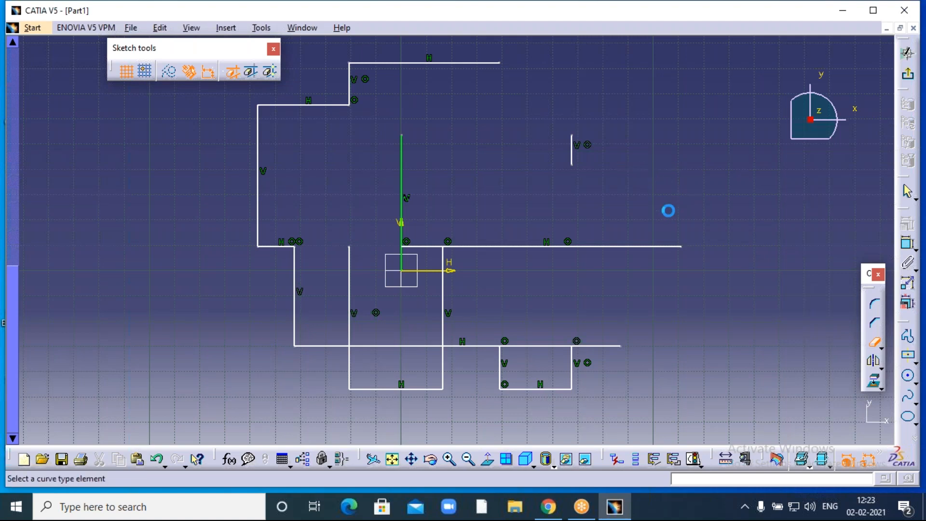
click(622, 247)
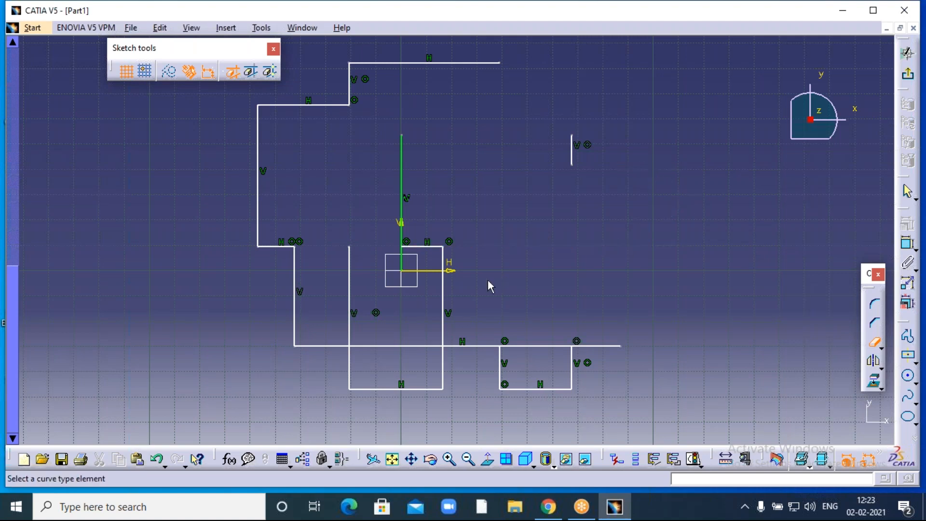
click(443, 294)
click(426, 246)
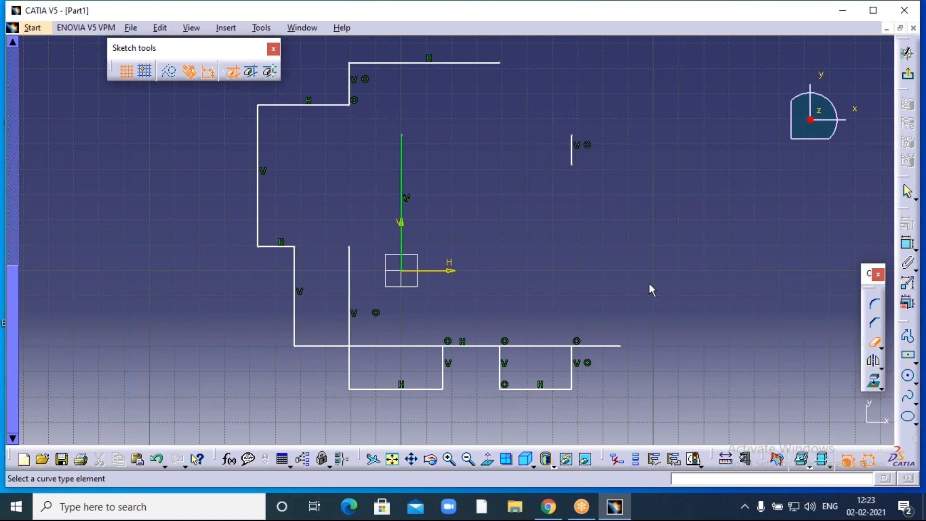
click(875, 345)
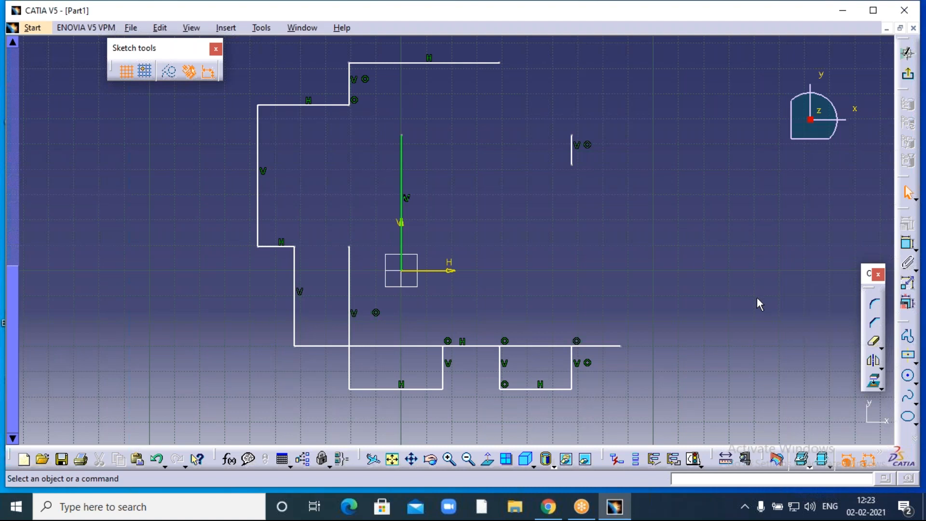
Undo the latest trims until the small rectangle beside the V axis and the right-hand outline are restored.
key(ctrl+z)
key(ctrl+z)
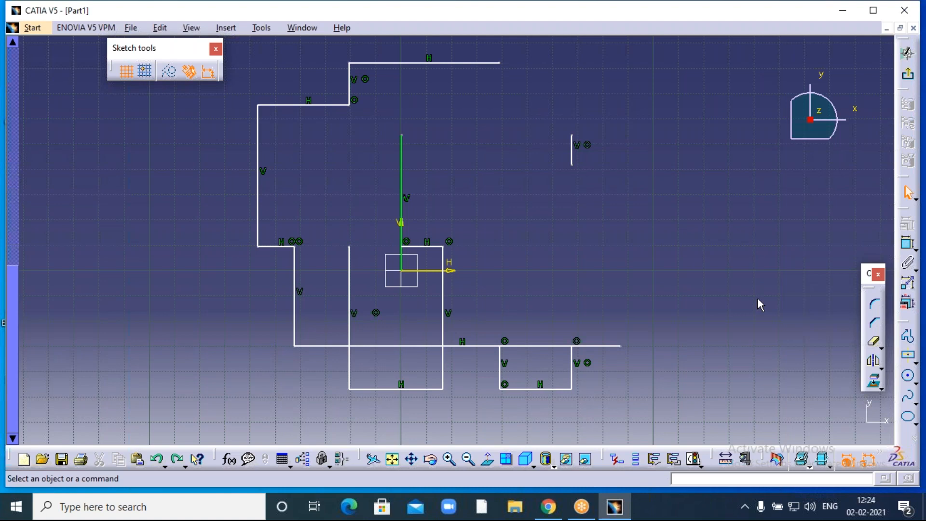
key(ctrl+z)
key(ctrl+z)
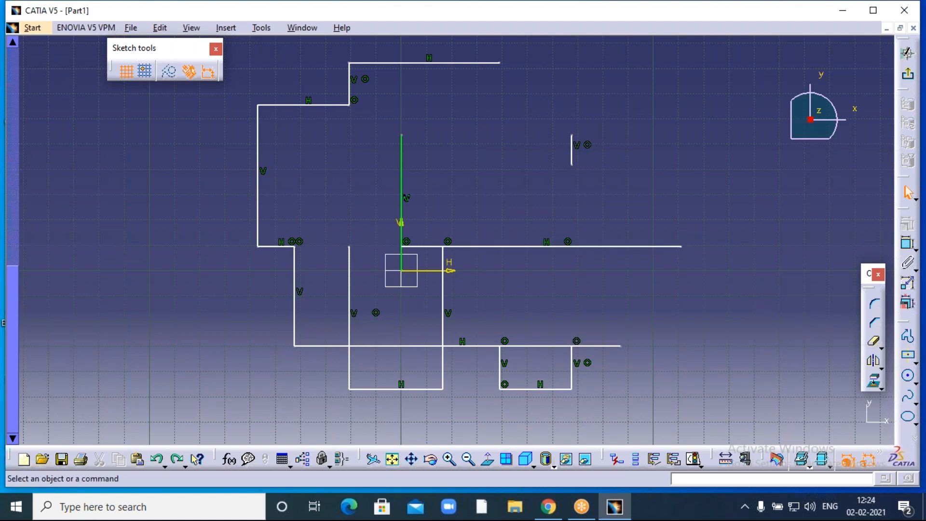
key(ctrl+z)
key(ctrl+z)
key(ctrl+z)
key(ctrl+z)
key(ctrl+z)
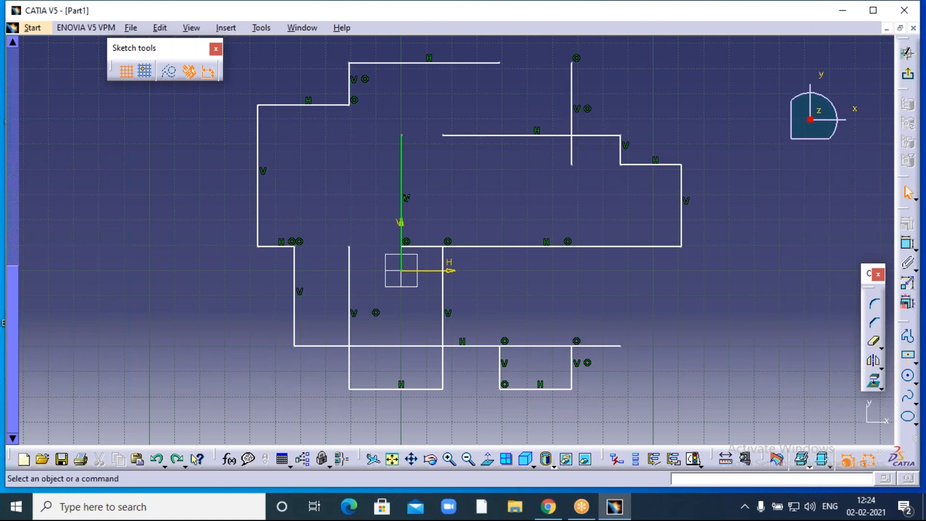
key(ctrl+z)
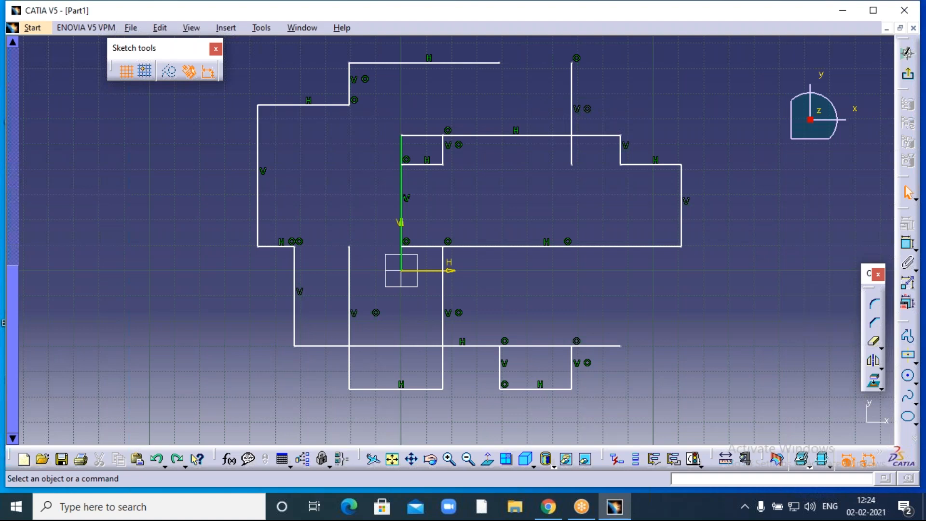
Leave Quick Trim and delete the long horizontal line just above the origin as a whole.
click(873, 340)
key(Escape)
click(528, 247)
key(Delete)
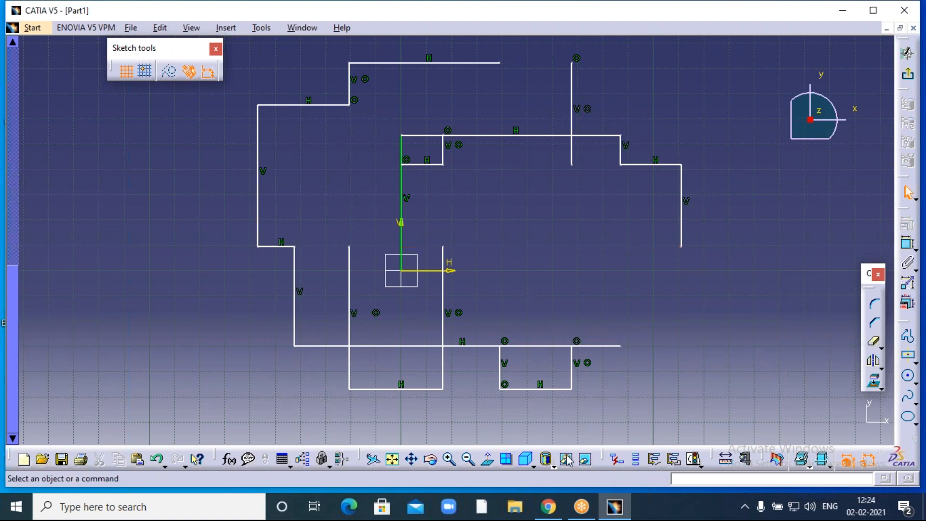
Select all remaining sketch geometry around the origin and delete it.
click(468, 459)
click(469, 459)
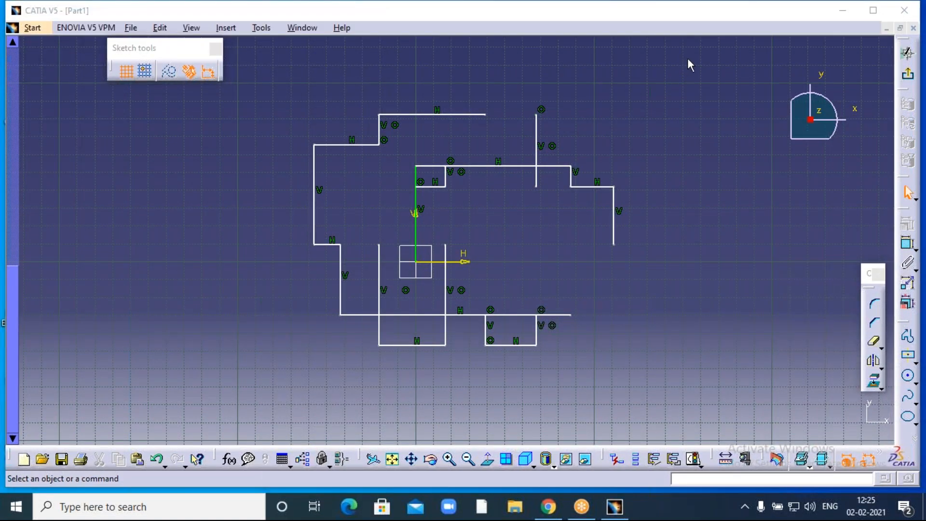
click(644, 119)
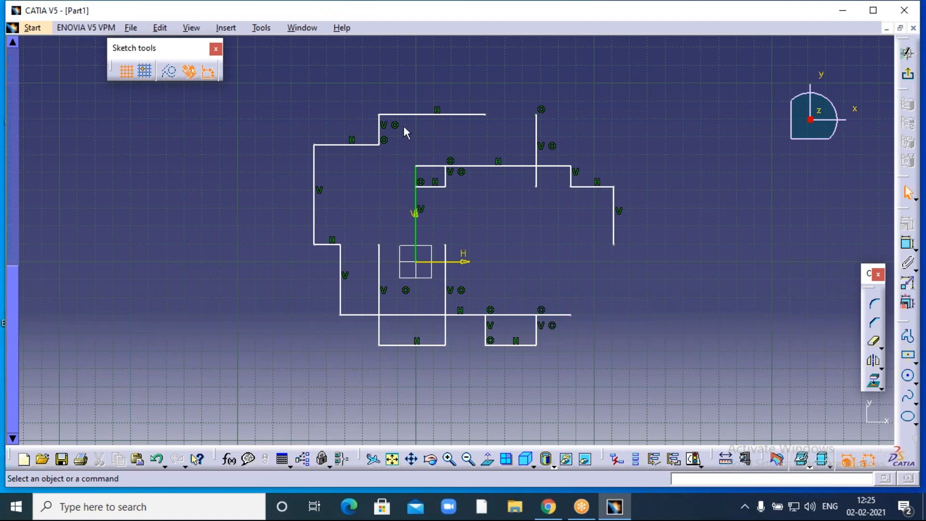
mouse_move(272, 74)
mouse_down()
mouse_move(307, 127)
mouse_move(671, 379)
mouse_up()
key(Delete)
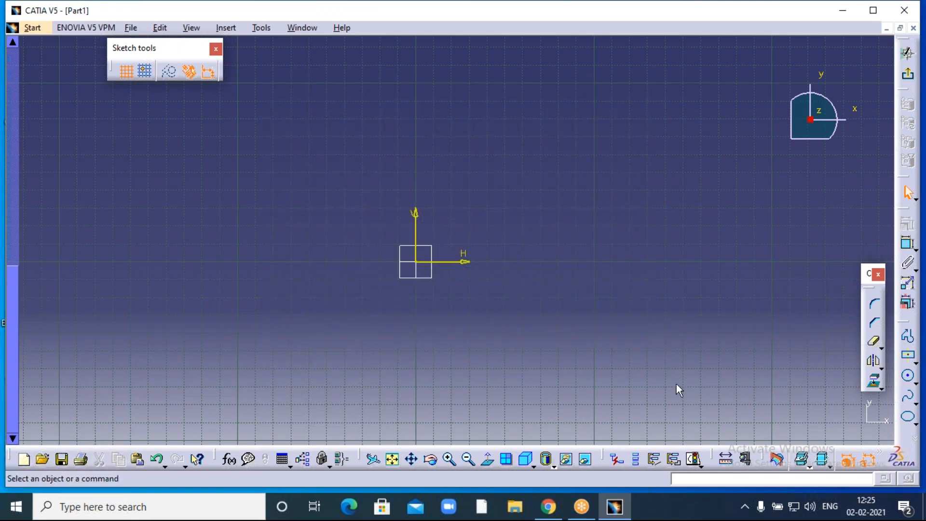
click(232, 28)
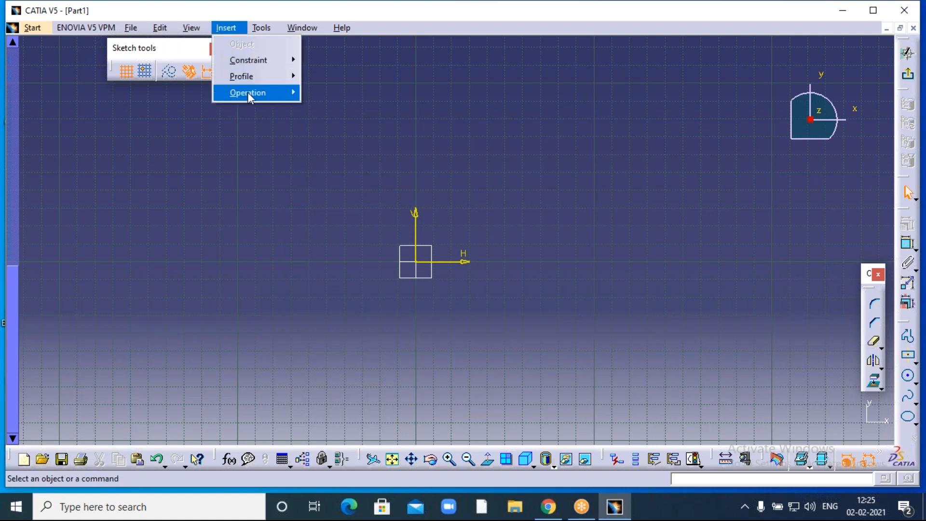
mouse_move(253, 94)
mouse_move(344, 142)
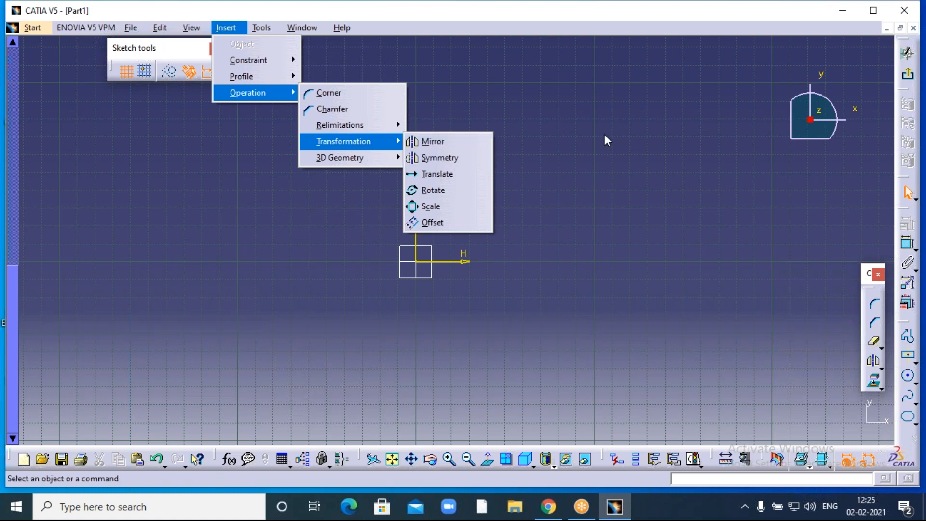
click(655, 25)
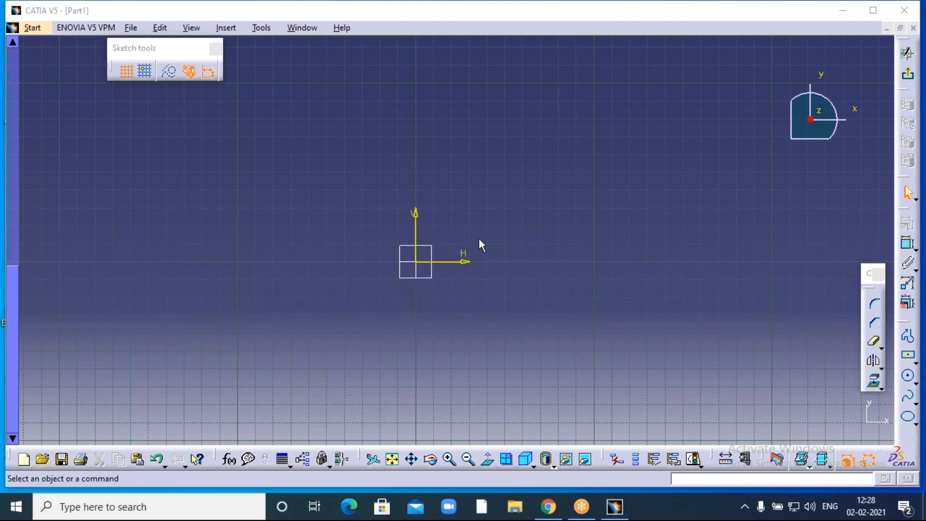
Start a profile left of the vertical axis with a sloped line from about H -55, V 85 mm, a vertical side and a 20 mm inward step.
click(432, 146)
click(907, 337)
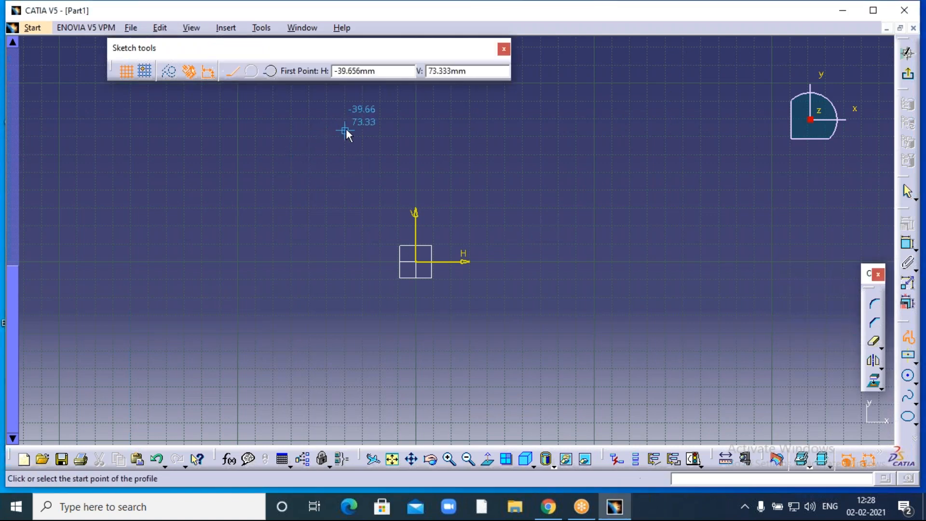
click(318, 109)
click(282, 140)
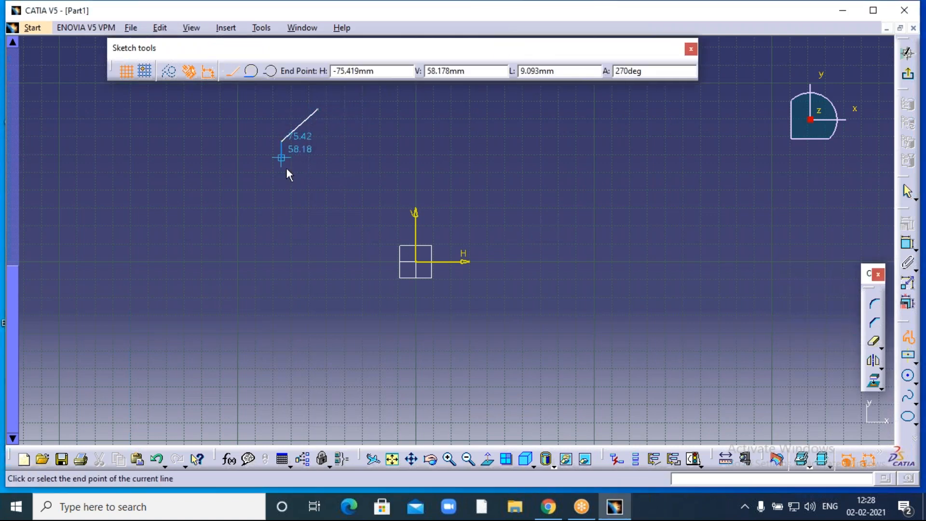
click(282, 206)
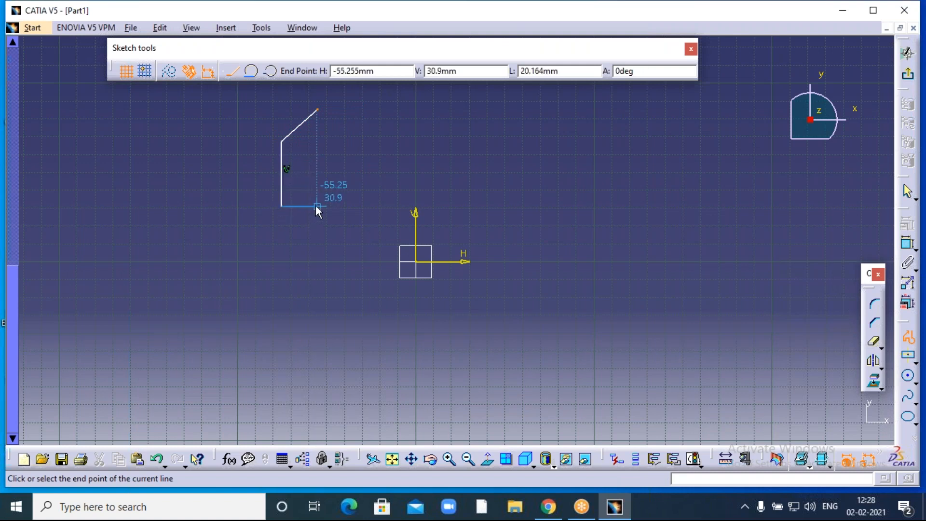
click(317, 206)
Continue the profile with a vertical recess down to V about -28 mm, an outward step, a lower side and a bottom edge about 49 mm wide.
click(322, 302)
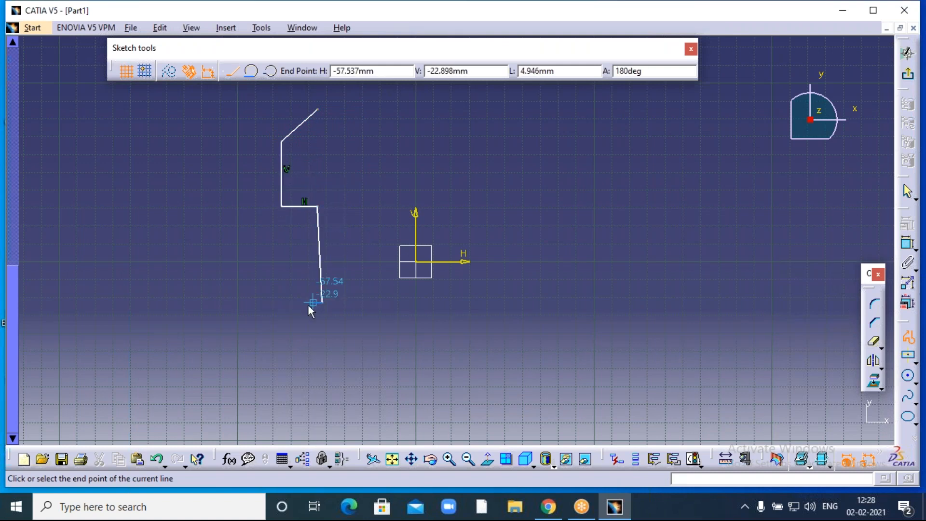
key(ctrl+z)
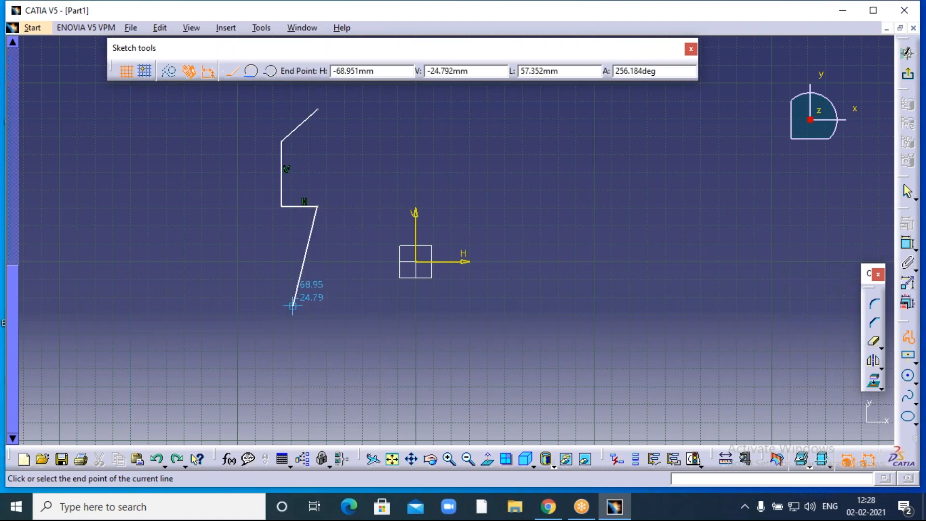
click(316, 311)
click(282, 311)
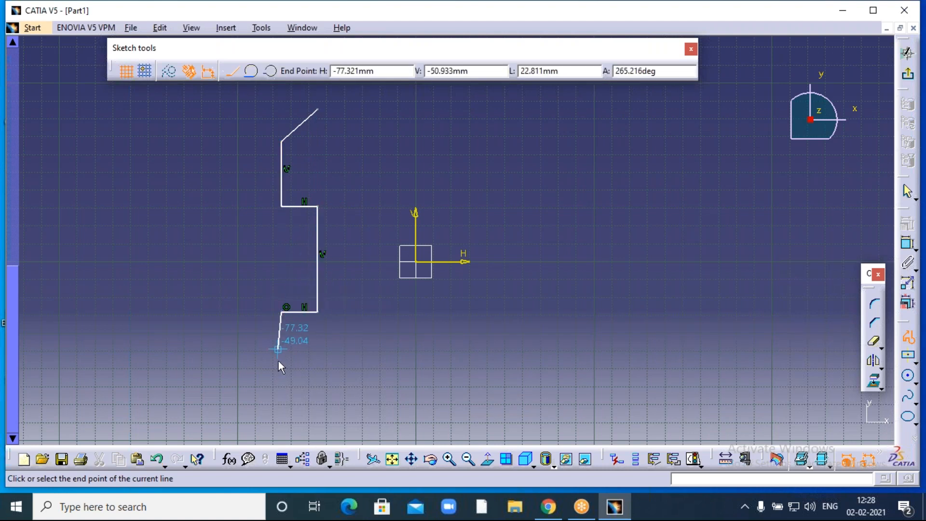
click(281, 381)
click(368, 381)
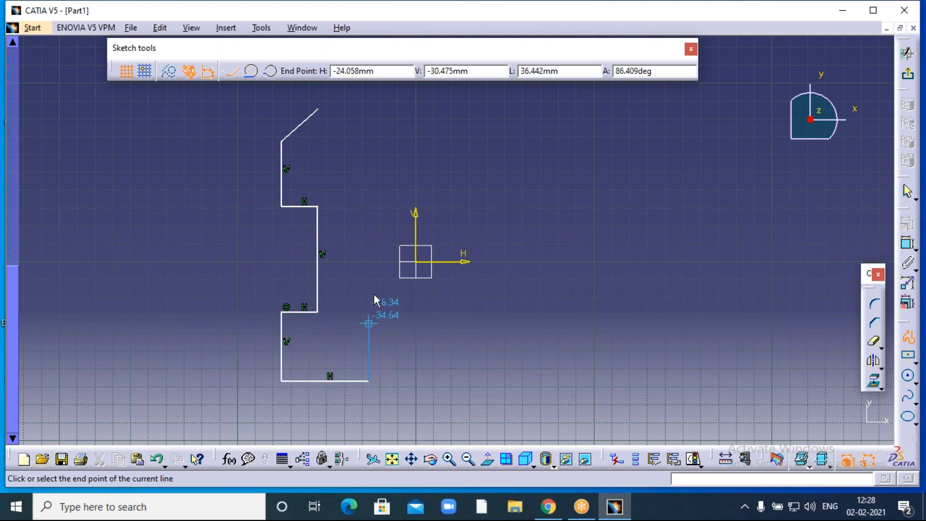
Close the profile with a vertical edge up to V about 42 mm, a head extending to H about -6 mm, and a stepped top edge.
click(368, 185)
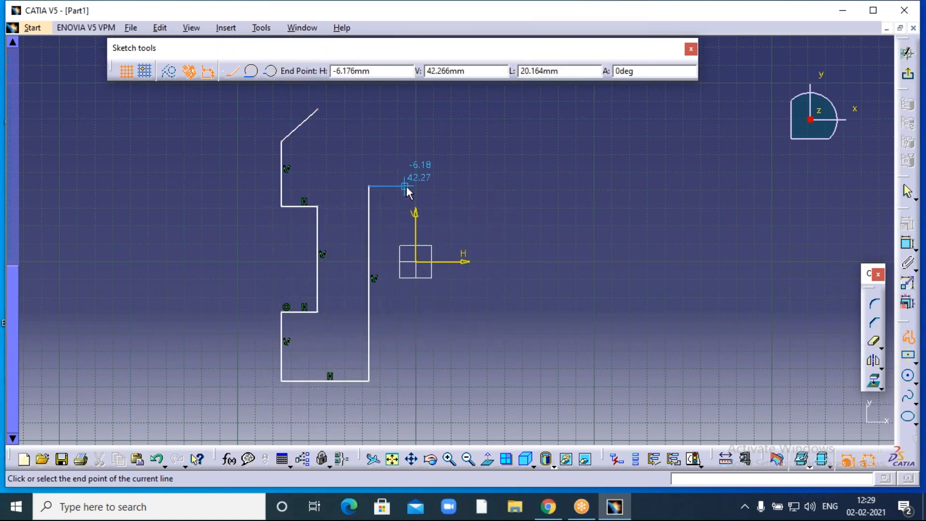
click(406, 186)
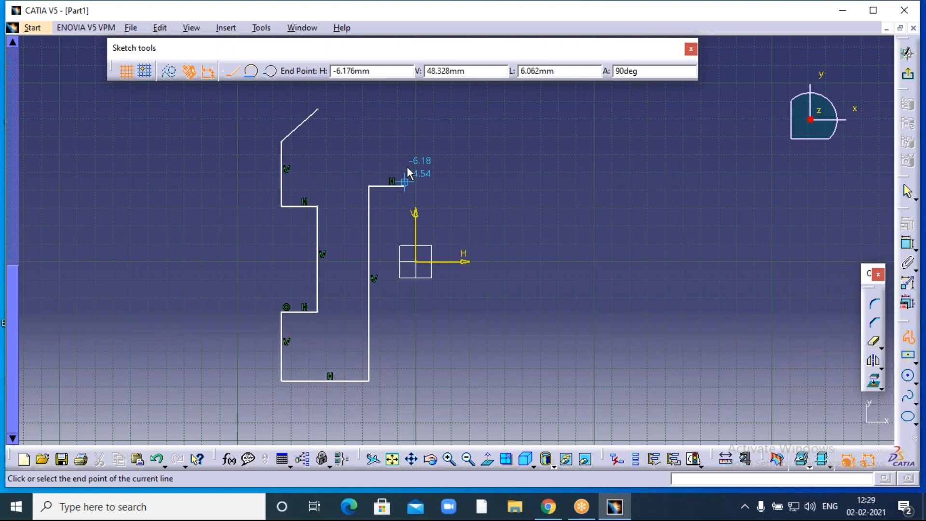
click(404, 127)
click(357, 127)
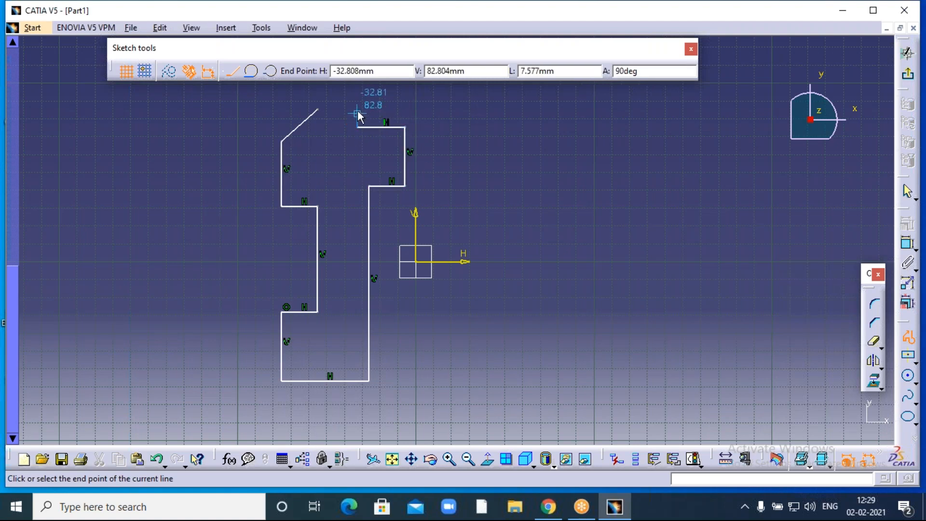
click(357, 110)
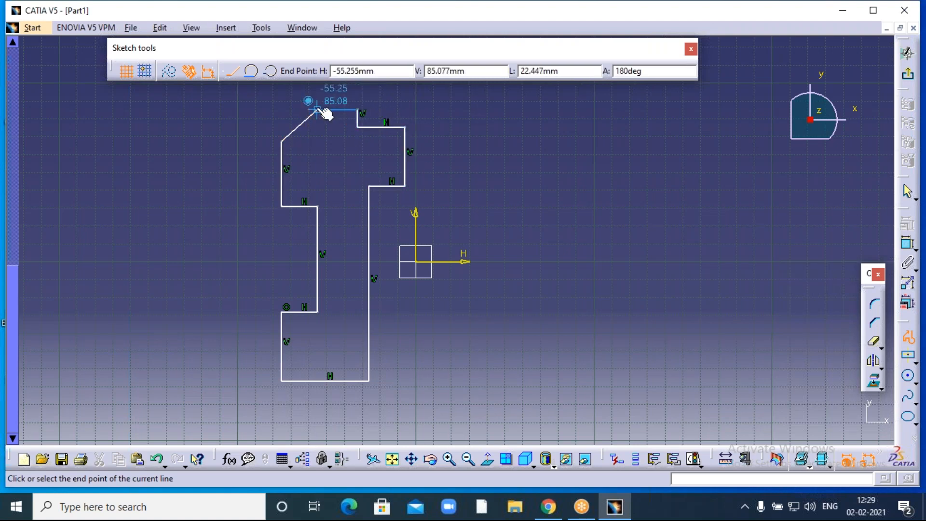
click(319, 109)
click(345, 182)
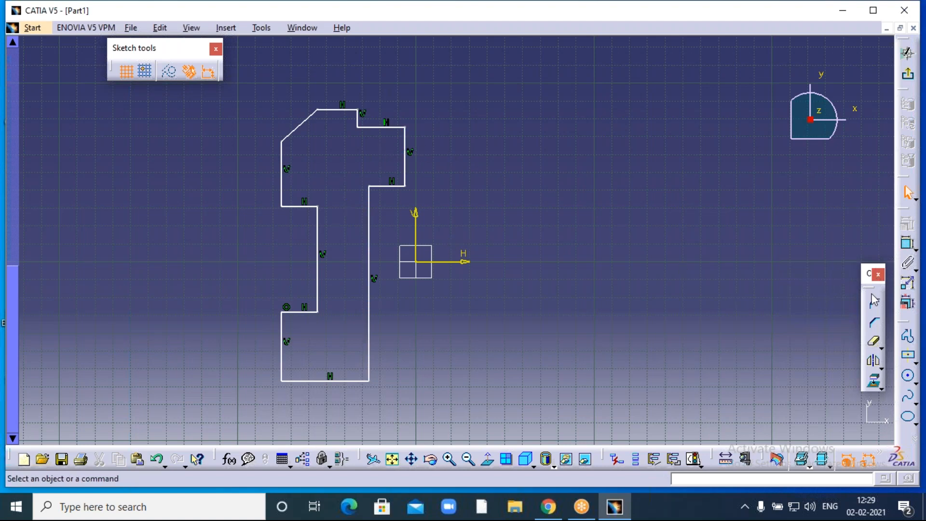
Draw a vertical line about 125 mm long at H about 29 mm to serve as a mirror line beside the profile.
click(907, 340)
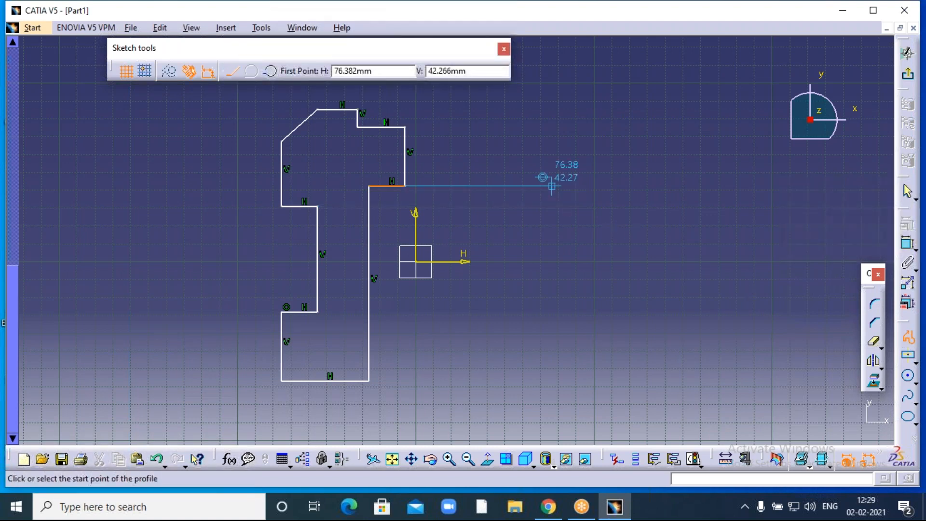
click(467, 116)
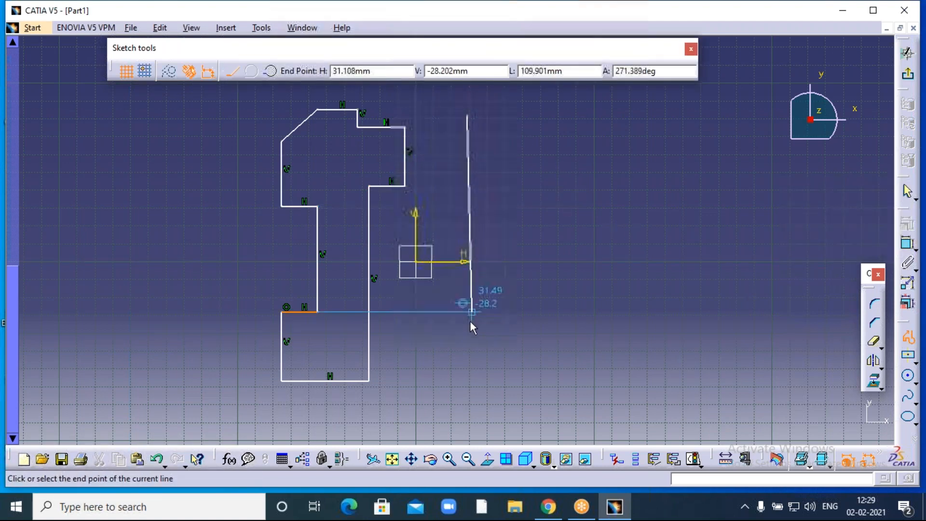
click(467, 338)
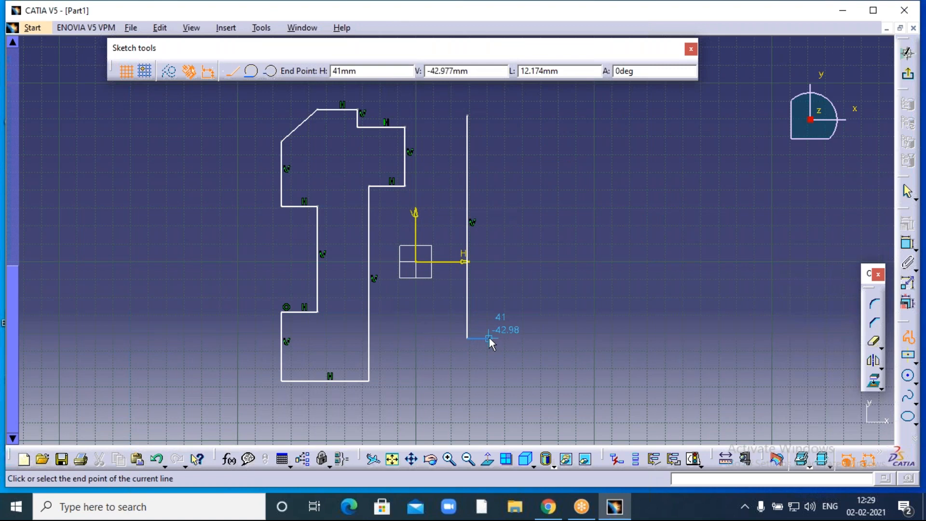
key(Escape)
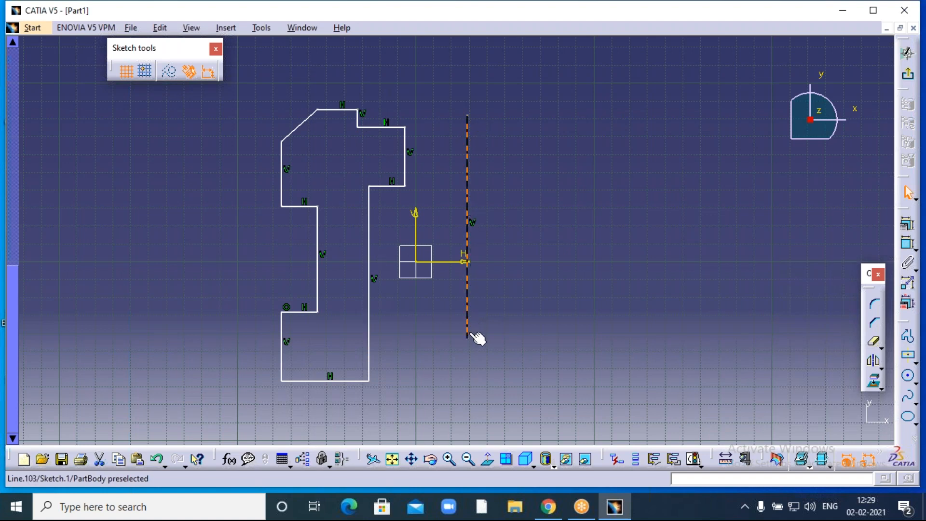
click(474, 316)
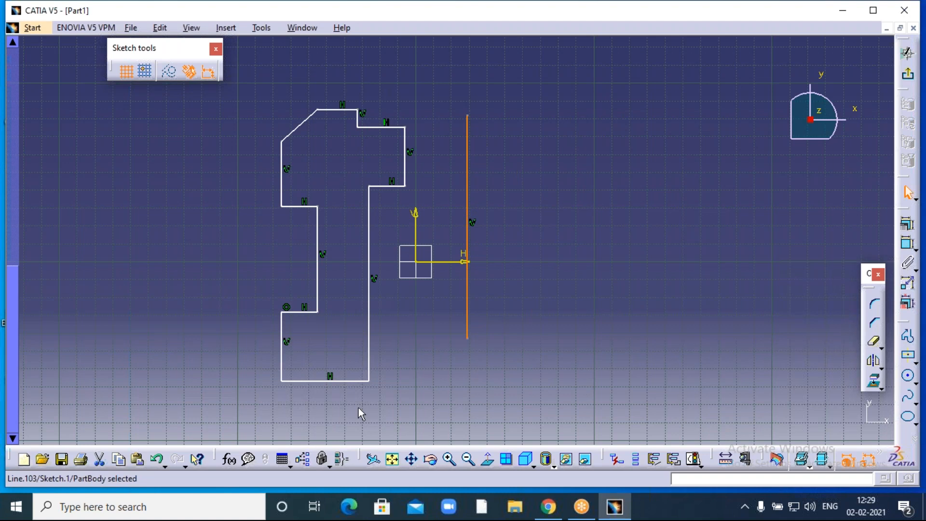
click(556, 186)
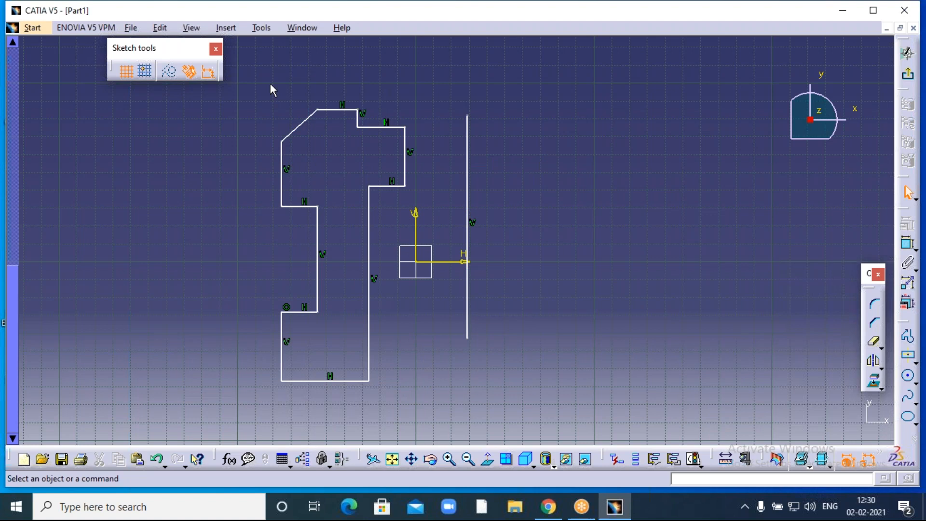
Mirror the whole closed profile about the separate vertical line.
mouse_move(270, 76)
mouse_down()
mouse_move(407, 375)
mouse_move(430, 392)
mouse_up()
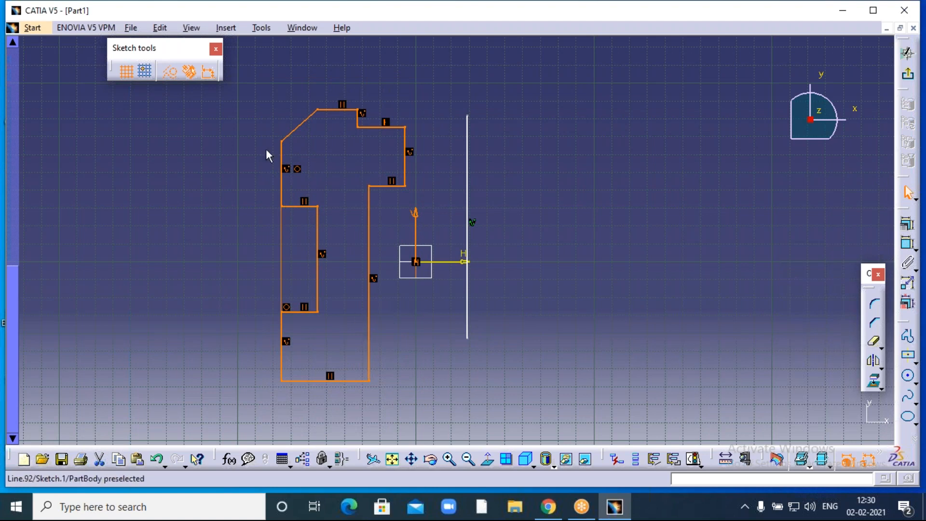
click(226, 28)
mouse_move(269, 91)
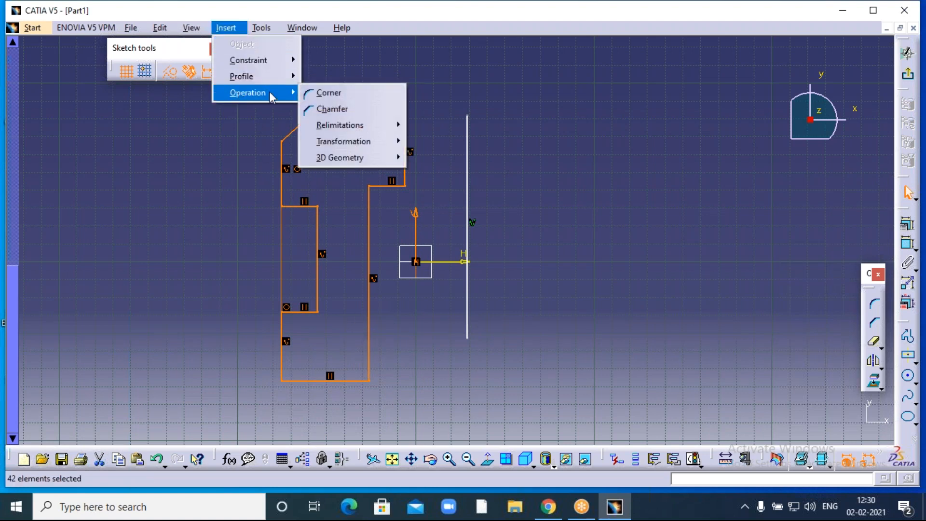
mouse_move(327, 142)
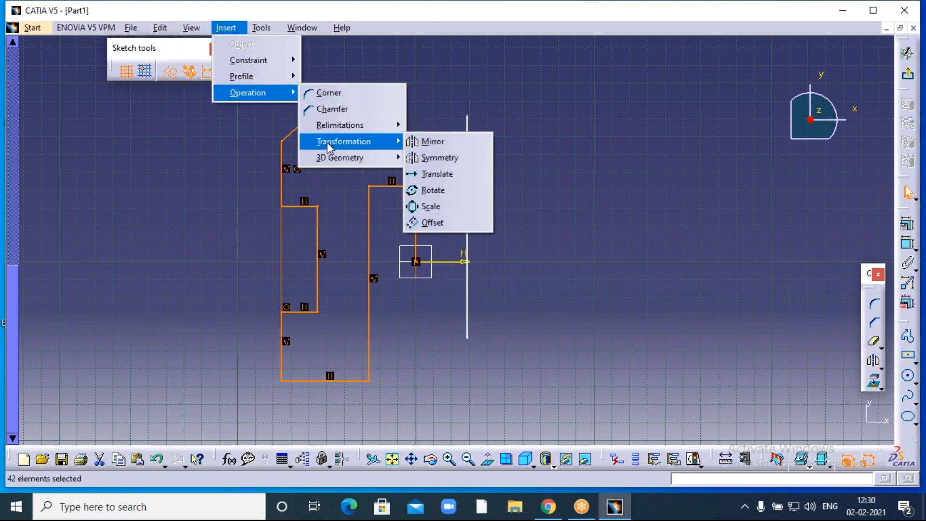
click(444, 143)
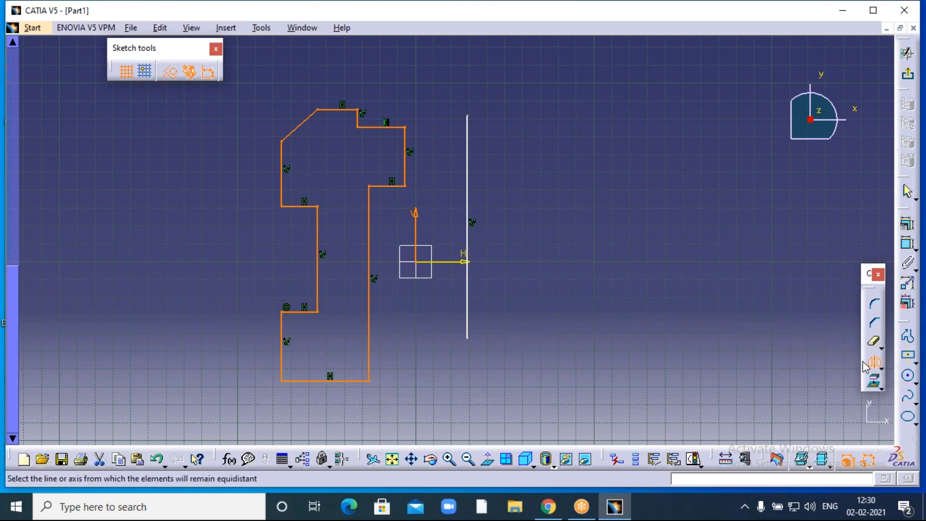
click(467, 161)
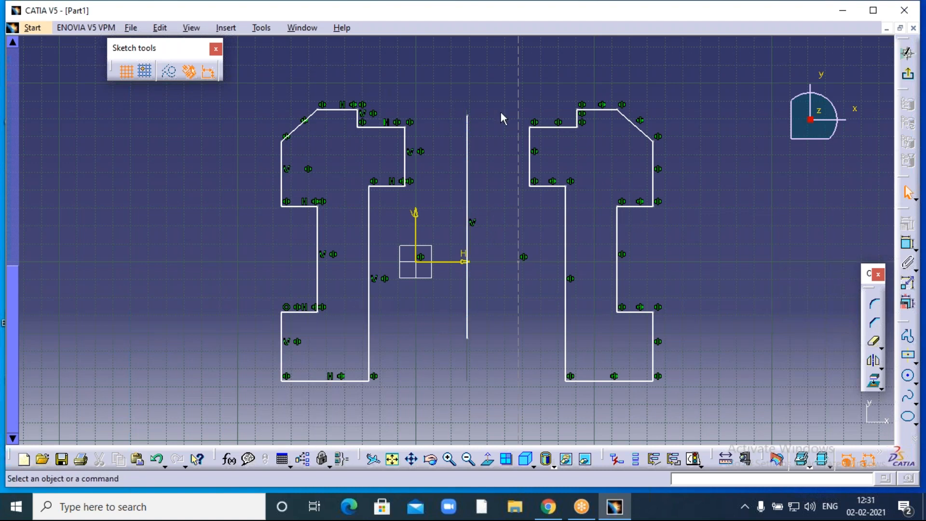
Delete the vertical mirror line, the mirrored dashed axis with its point, and the mirrored profile copy.
click(475, 159)
key(Delete)
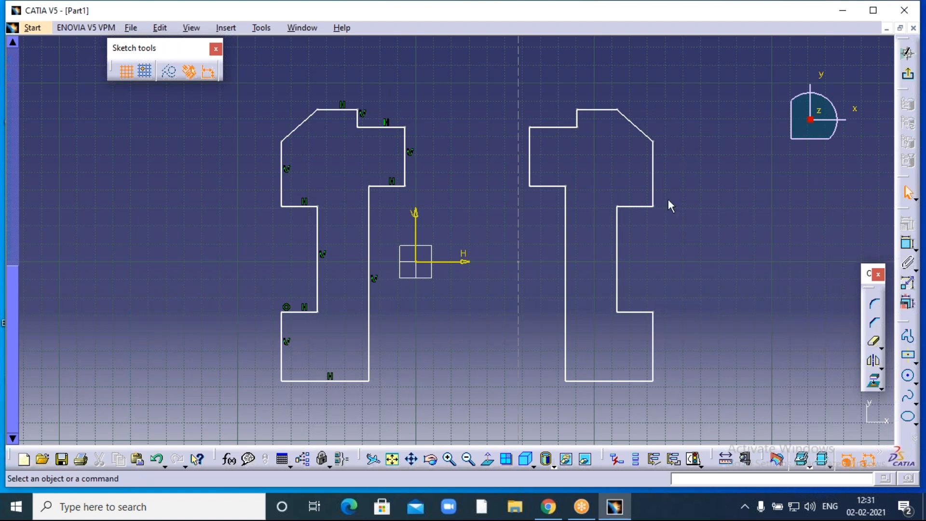
click(519, 258)
key(Delete)
click(518, 262)
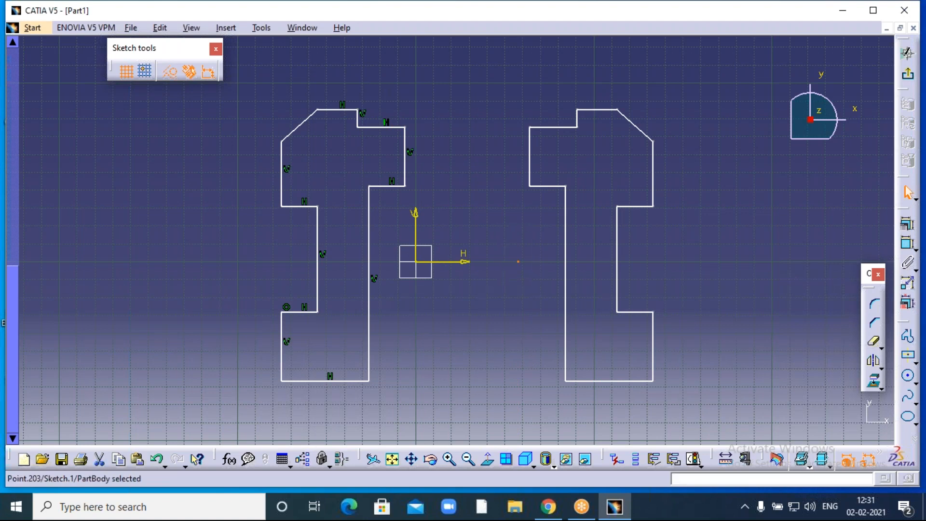
key(Delete)
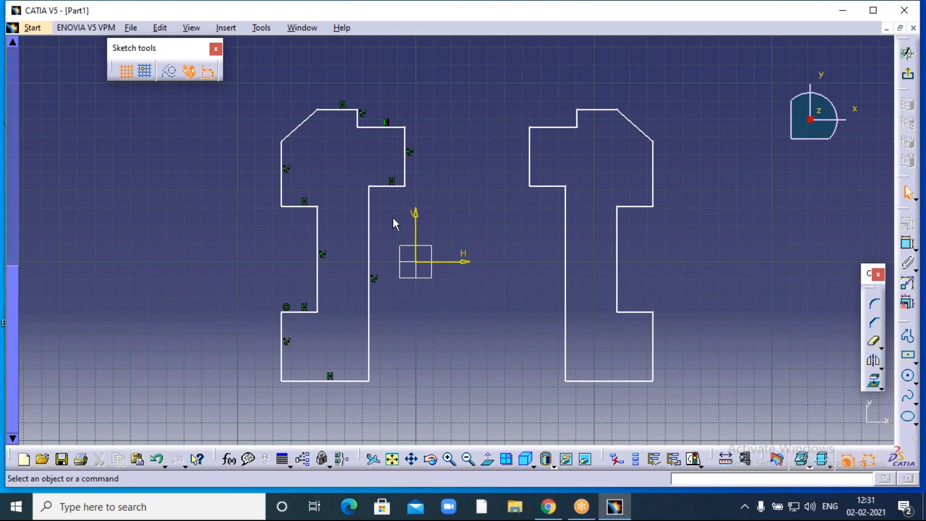
drag(489, 65, 693, 410)
key(Delete)
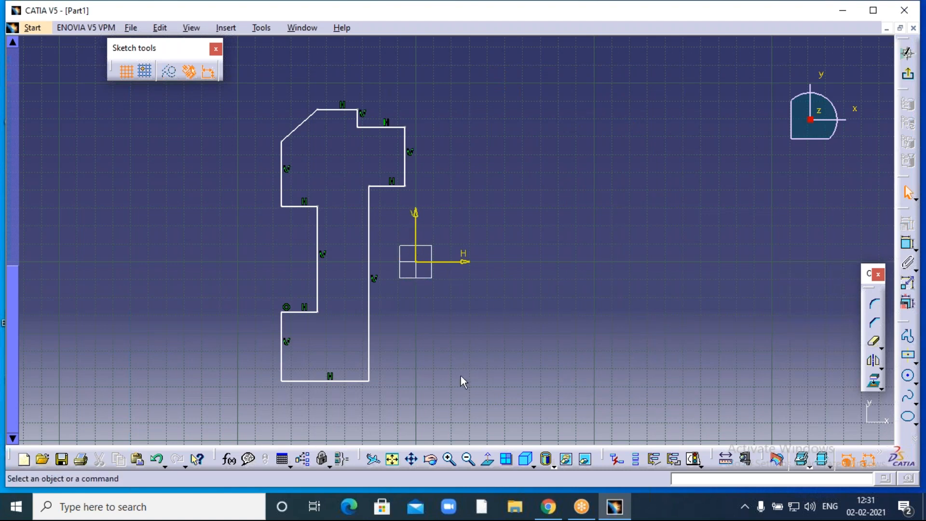
mouse_move(248, 81)
mouse_down()
mouse_move(304, 173)
mouse_move(399, 390)
mouse_move(426, 409)
mouse_up()
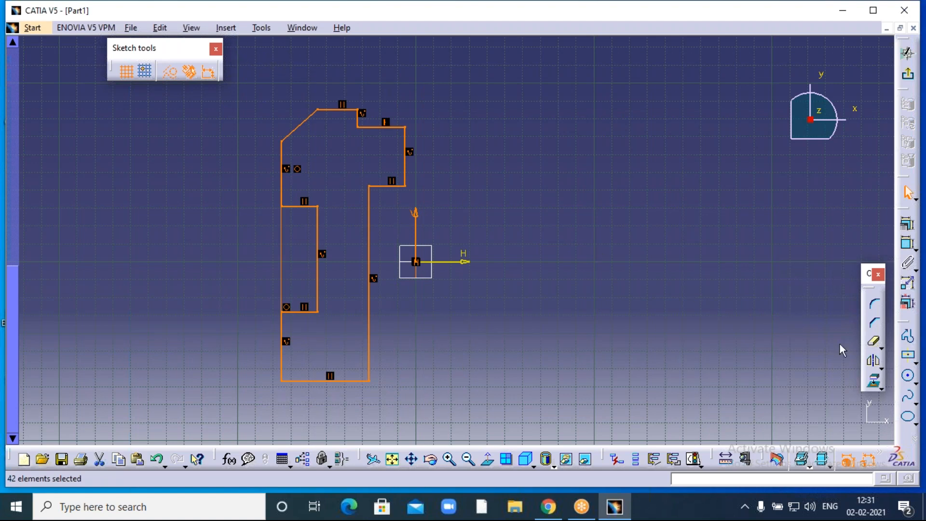
click(880, 366)
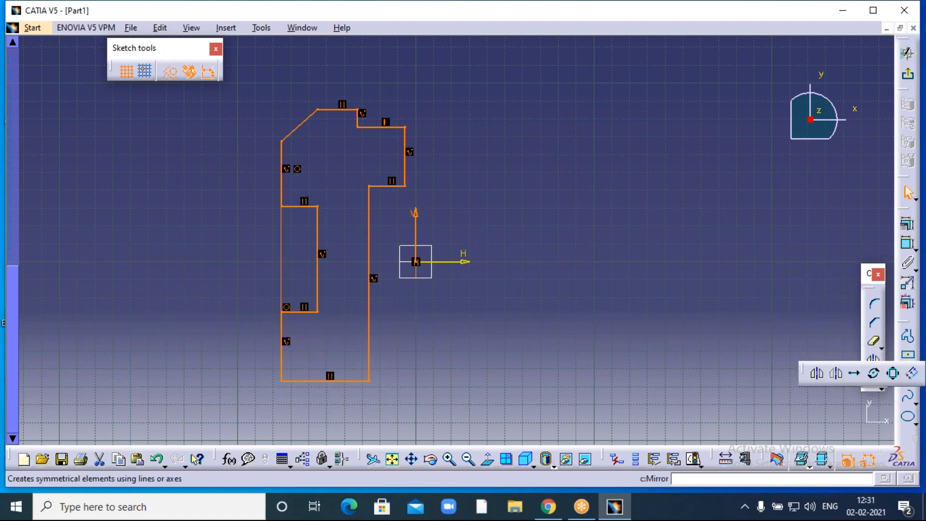
click(817, 374)
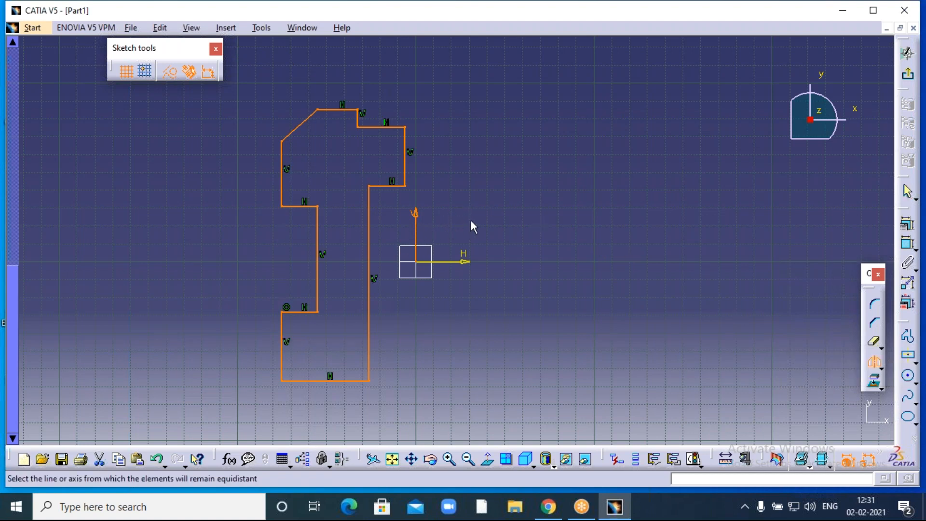
key(Escape)
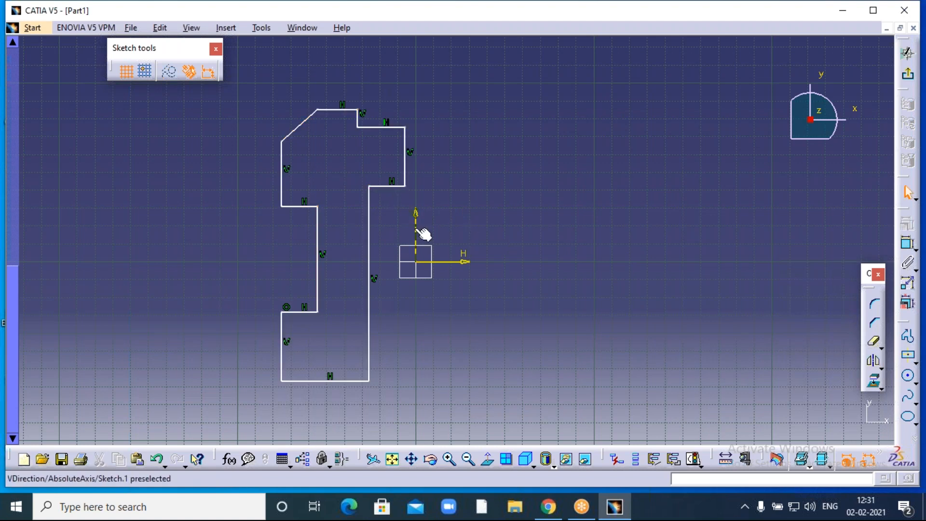
Mirror all edges of the closed profile about the sketch's vertical V axis.
click(399, 186)
click(407, 170)
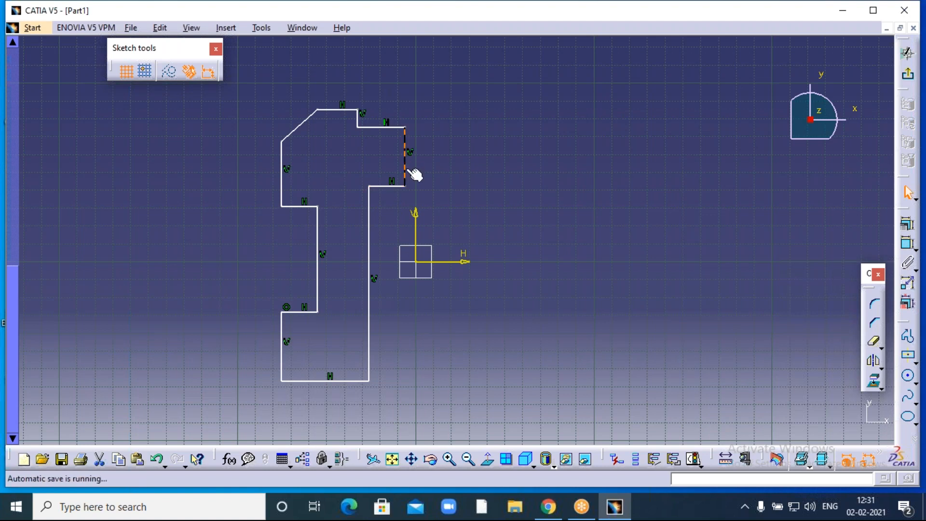
ctrl+click(385, 123)
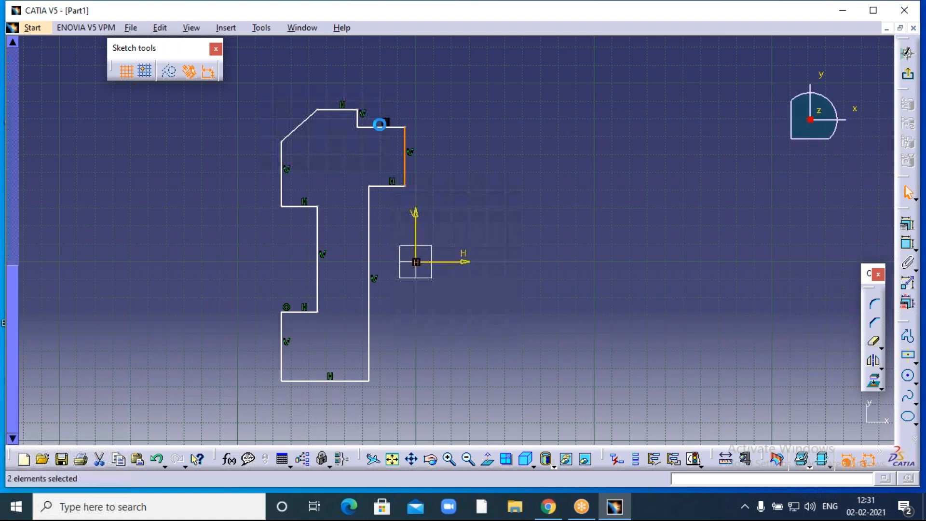
ctrl+click(381, 126)
ctrl+click(340, 111)
ctrl+click(307, 119)
ctrl+click(279, 166)
ctrl+click(298, 207)
ctrl+click(317, 227)
ctrl+click(304, 313)
ctrl+click(279, 333)
ctrl+click(311, 381)
ctrl+click(369, 311)
ctrl+click(380, 188)
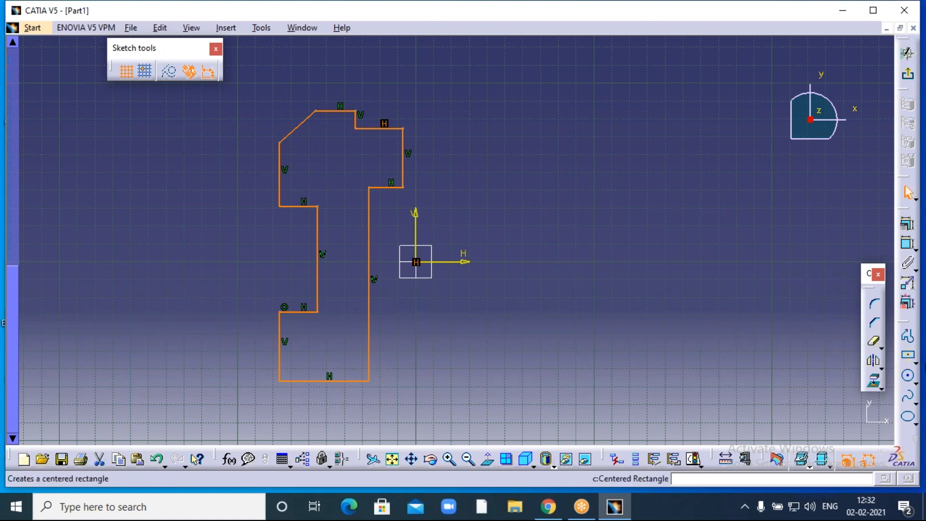
click(874, 361)
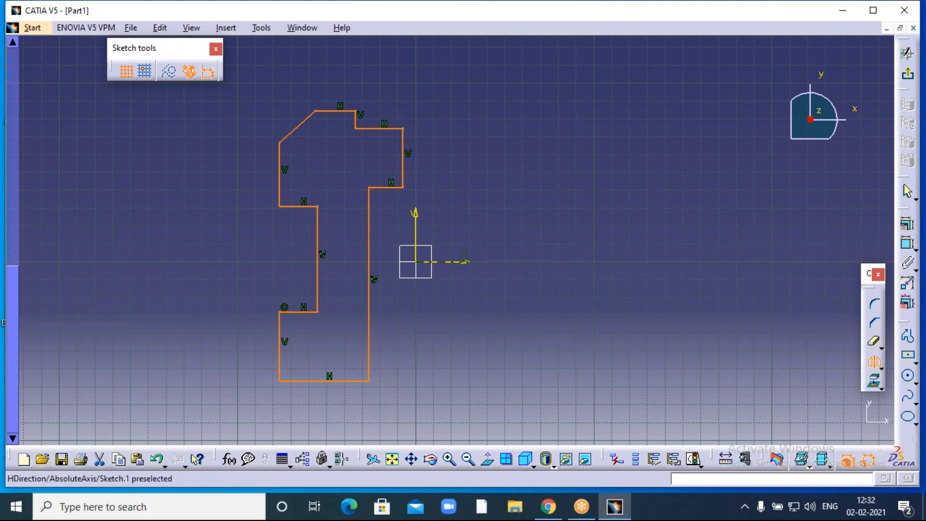
click(417, 224)
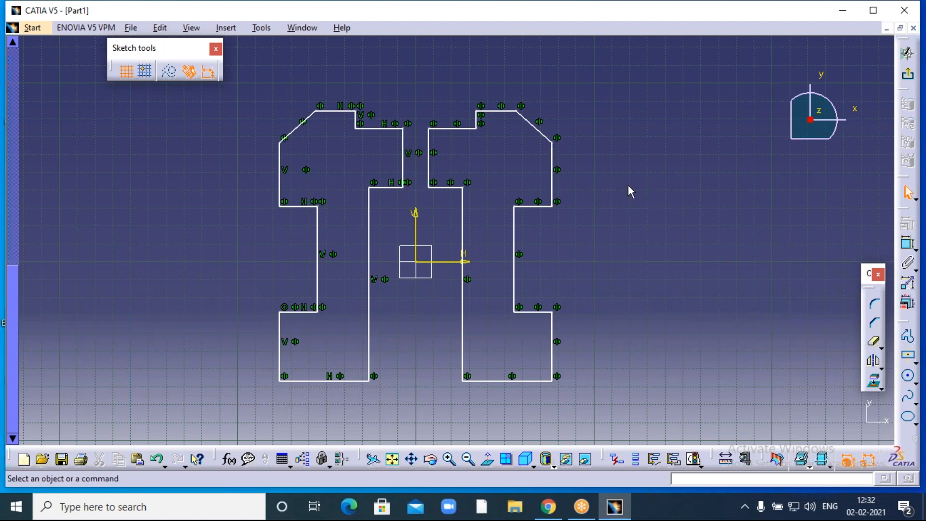
Undo the mirror about the V axis and clear the selection.
key(ctrl+z)
key(ctrl+y)
key(ctrl+z)
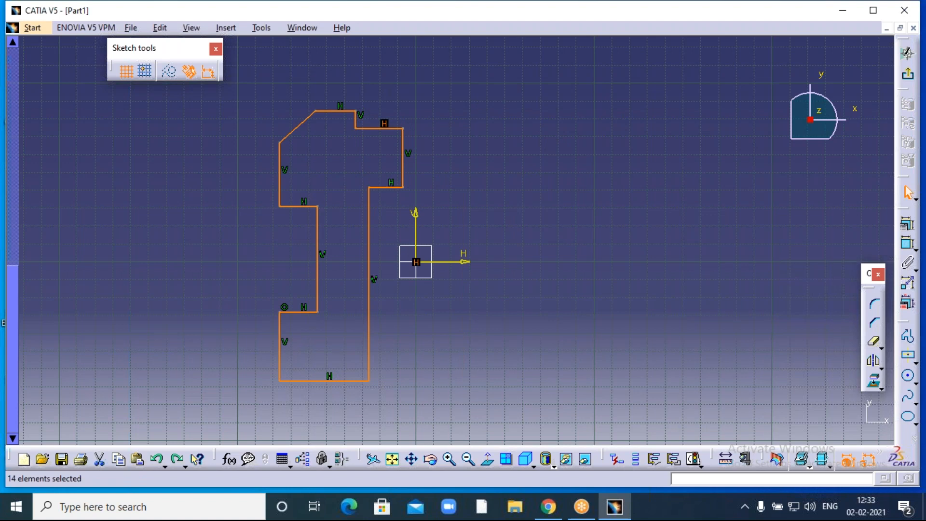
click(512, 171)
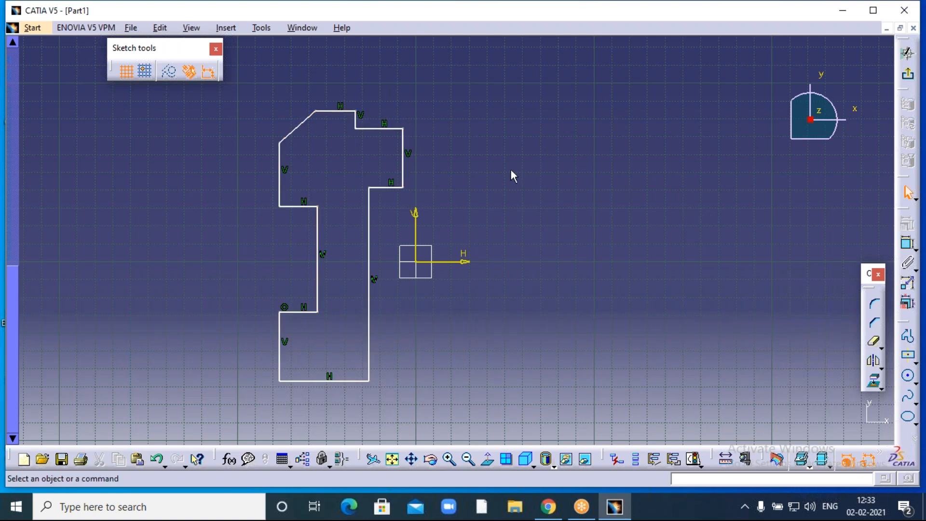
Mirror the profile about the head's vertical edge nearest the V axis, and delete that shared edge.
click(381, 188)
ctrl+click(369, 212)
ctrl+click(300, 382)
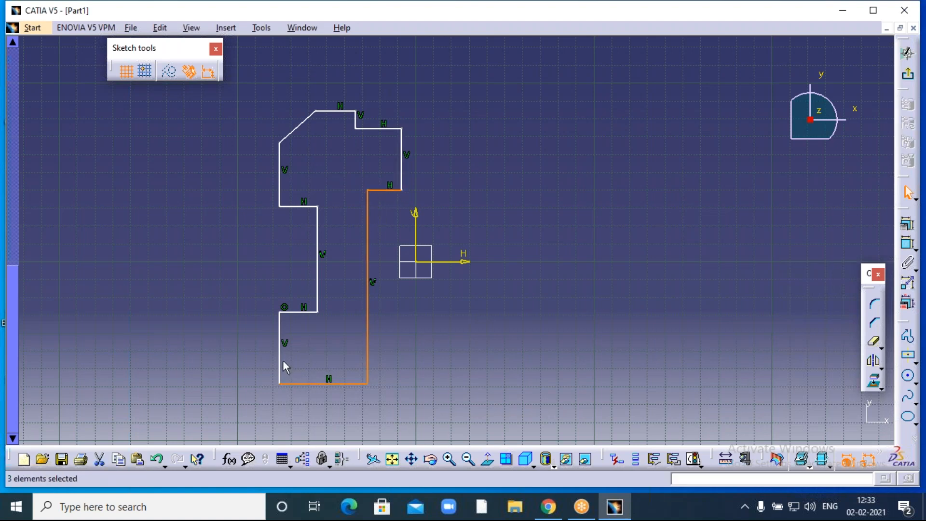
ctrl+click(280, 356)
ctrl+click(300, 310)
ctrl+click(317, 270)
ctrl+click(304, 207)
ctrl+click(279, 175)
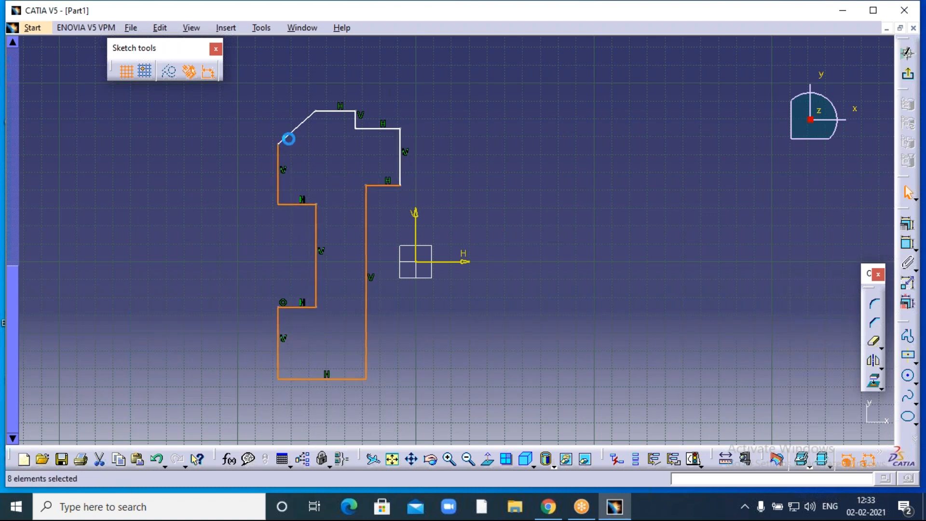
ctrl+click(296, 135)
ctrl+click(338, 111)
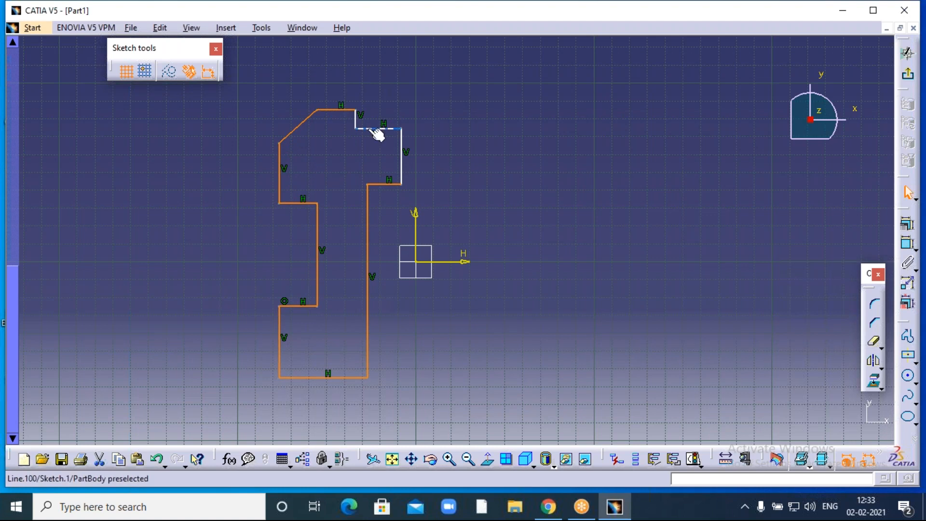
ctrl+click(357, 119)
ctrl+click(380, 128)
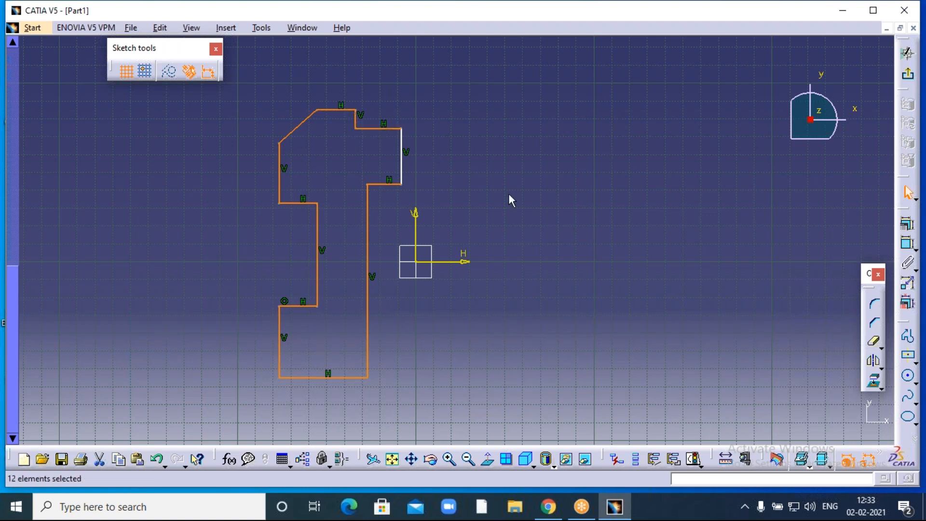
click(874, 364)
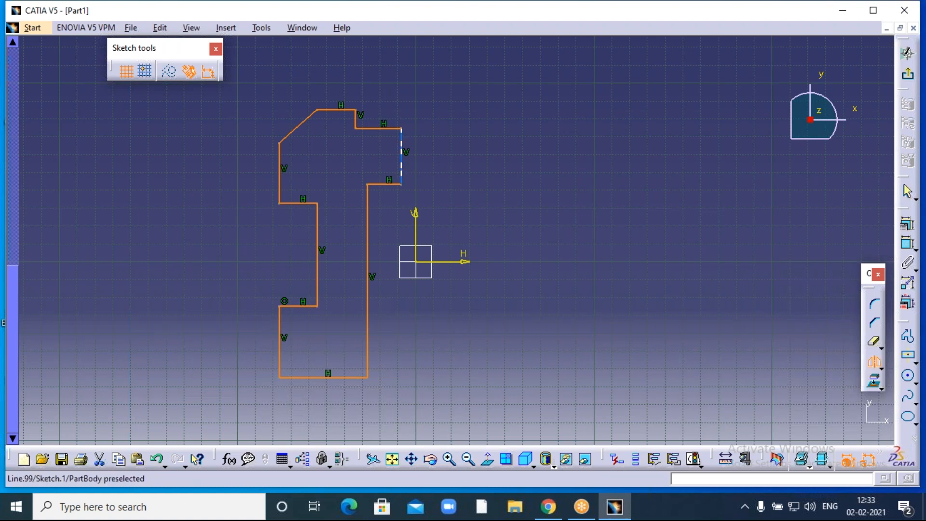
click(401, 154)
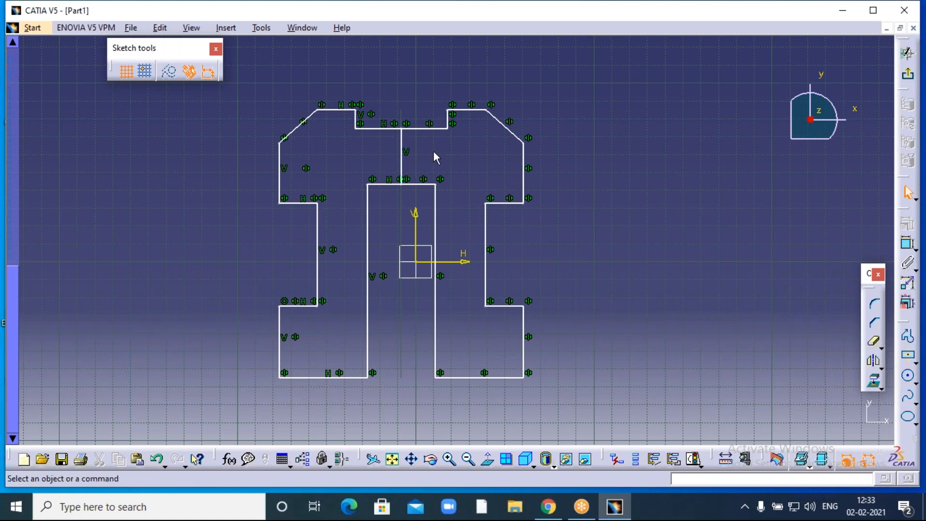
click(402, 159)
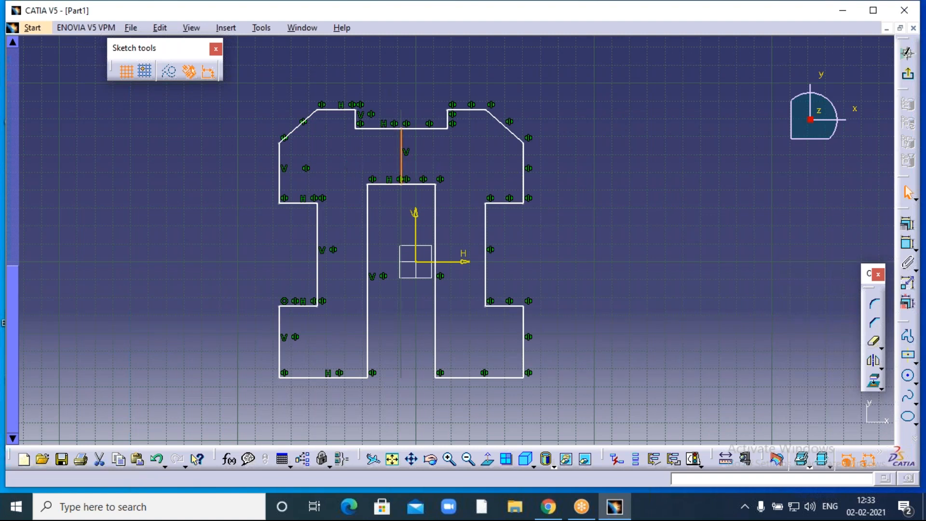
key(Delete)
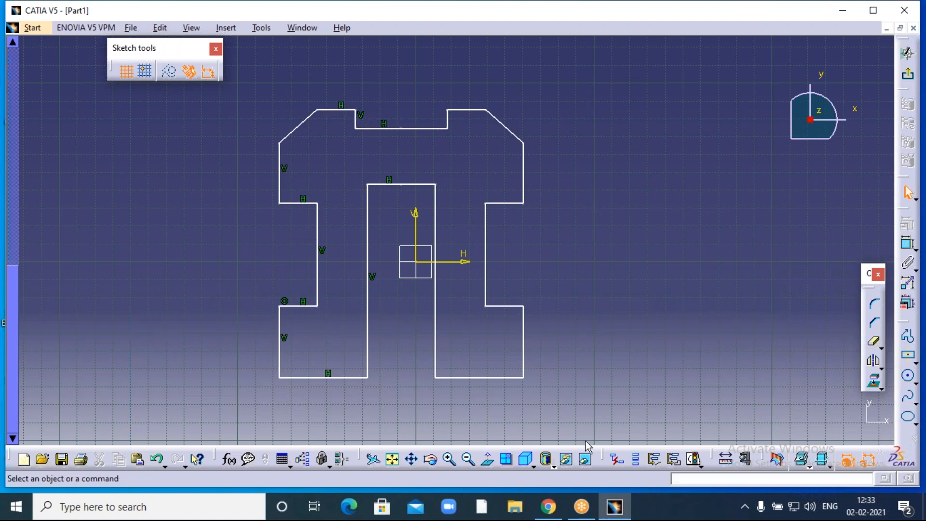
Mirror the combined outline upward about the short horizontal top edge of its original half.
mouse_move(562, 412)
mouse_down()
mouse_move(438, 316)
mouse_move(374, 159)
mouse_move(378, 103)
mouse_move(312, 122)
mouse_move(283, 112)
mouse_move(262, 119)
mouse_up()
ctrl+click(300, 125)
ctrl+click(502, 126)
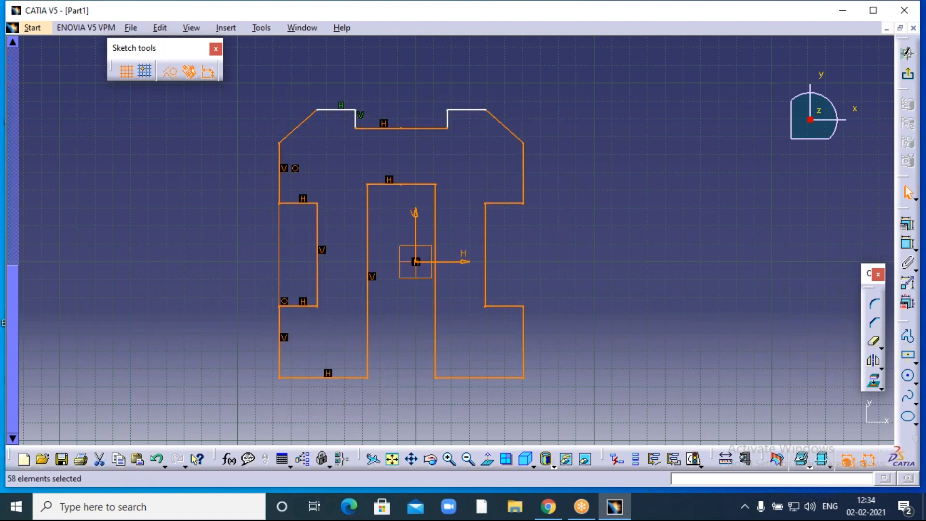
ctrl+click(464, 111)
ctrl+click(448, 121)
ctrl+click(358, 120)
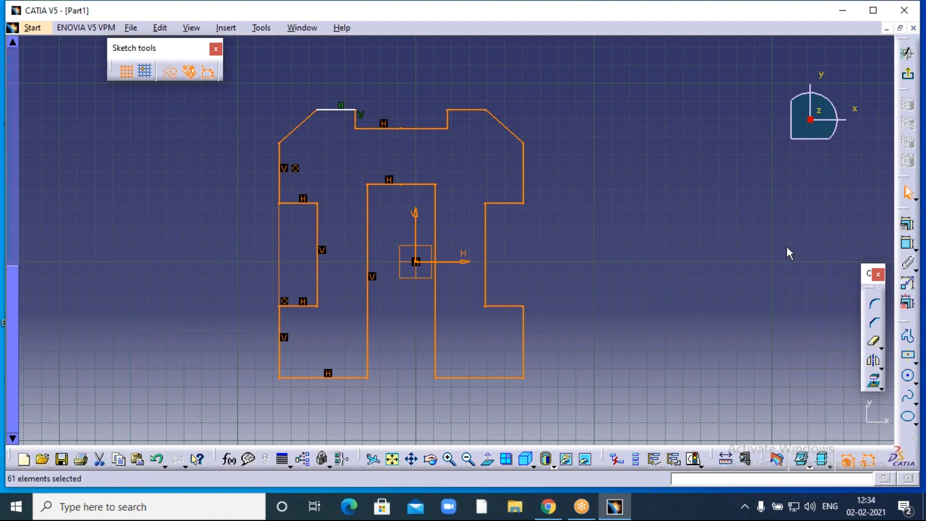
click(874, 362)
click(341, 111)
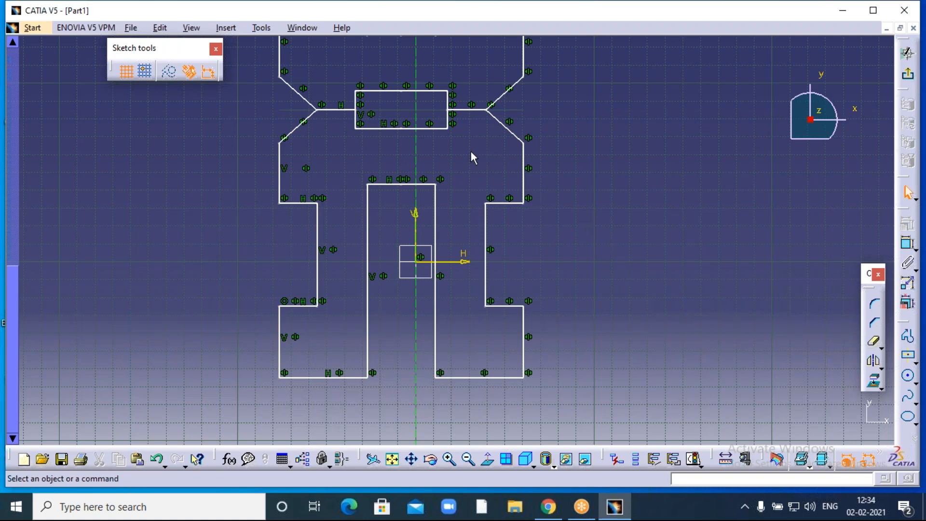
Delete the dashed axis with its point and all the original and mirrored profile geometry.
mouse_move(471, 152)
middle_down()
mouse_move(504, 273)
mouse_move(513, 227)
middle_up()
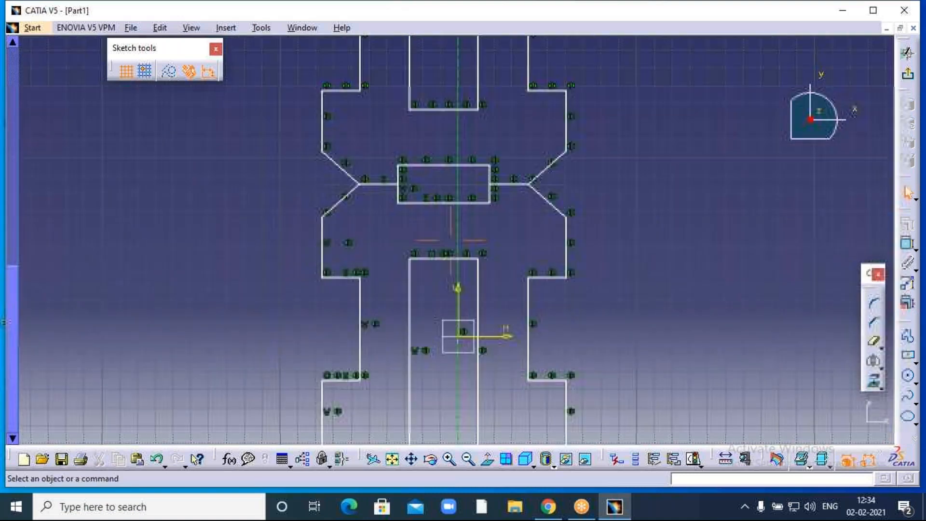
middle_drag(451, 239, 449, 214)
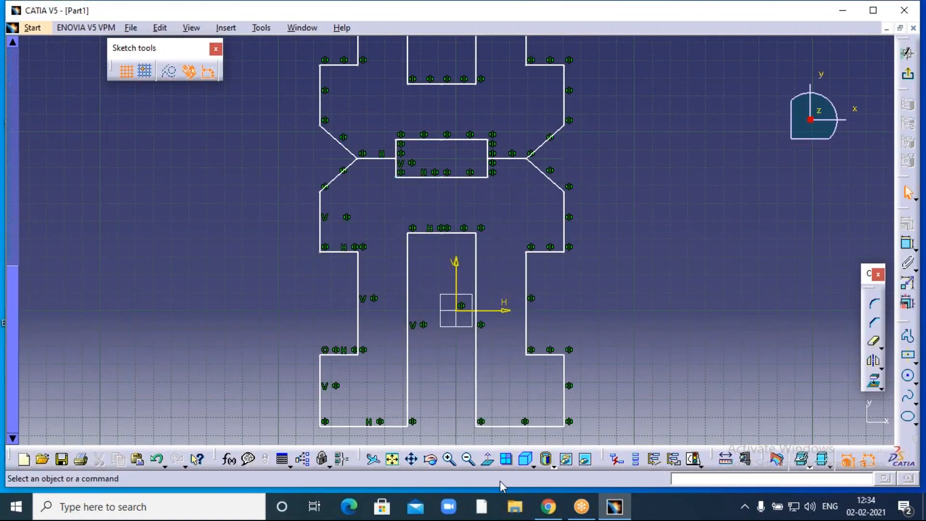
click(468, 458)
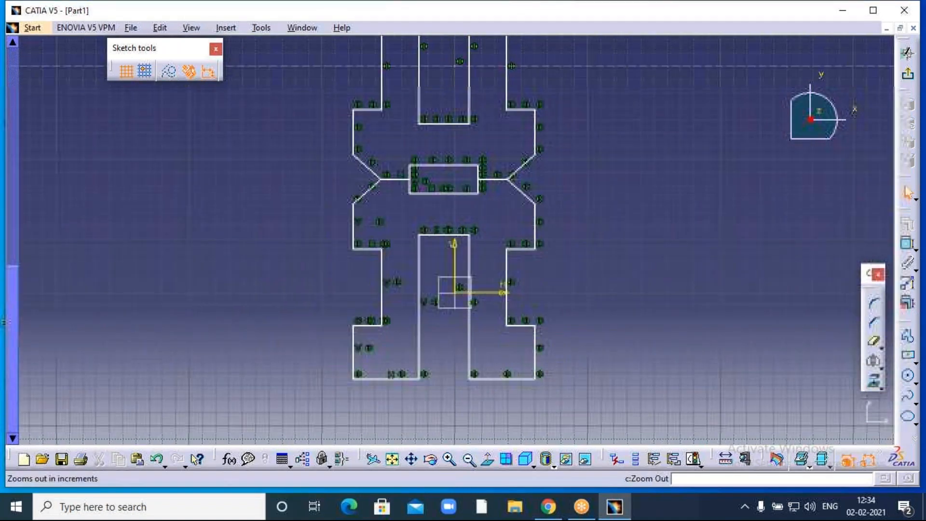
middle_drag(591, 217, 588, 282)
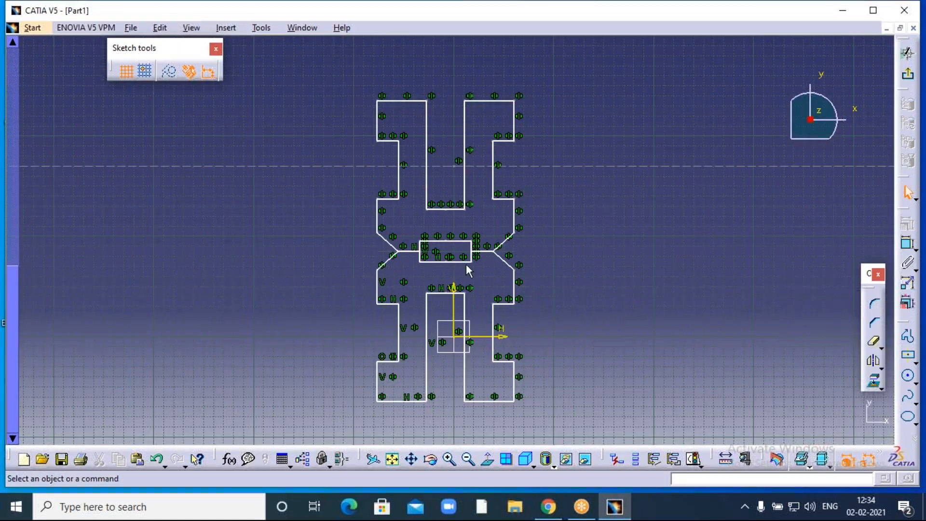
click(559, 165)
key(Delete)
click(459, 163)
key(Delete)
drag(347, 72, 578, 431)
key(Delete)
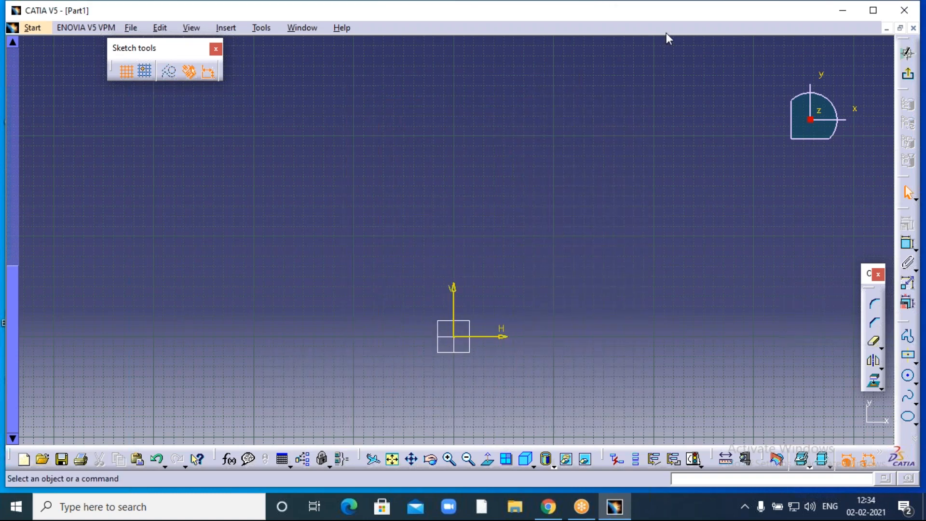
Sketch a closed irregular eight-sided profile on the positive H side, above the H axis.
click(656, 20)
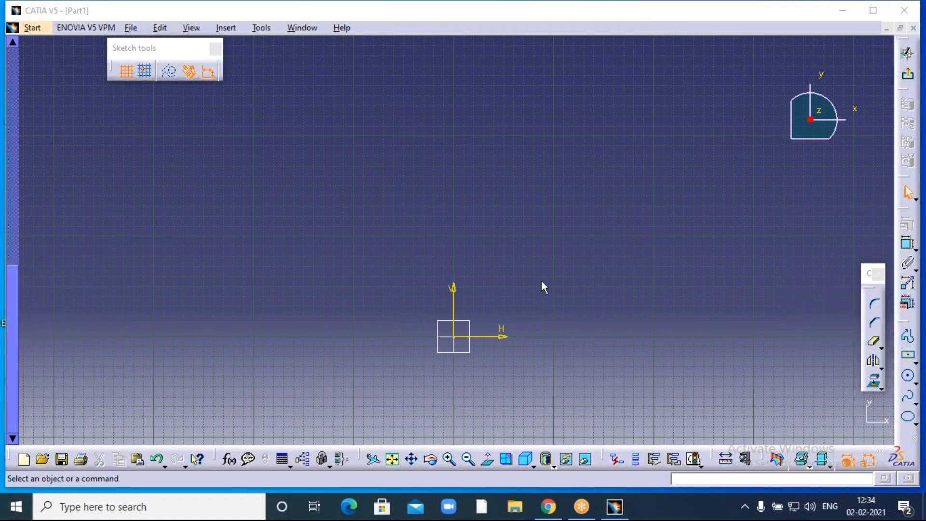
click(519, 274)
middle_drag(519, 274, 562, 201)
click(450, 459)
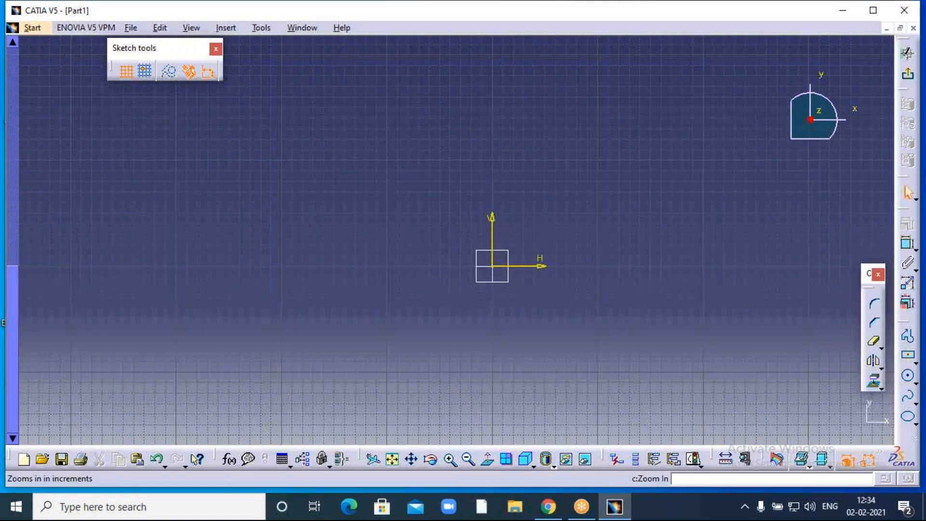
click(449, 460)
middle_drag(534, 347, 438, 353)
click(882, 366)
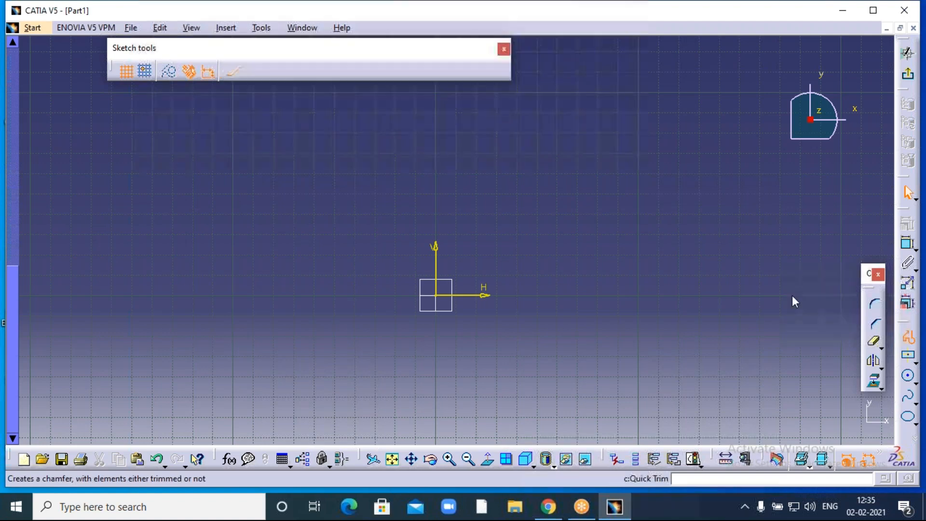
click(558, 134)
click(503, 241)
click(550, 236)
click(547, 290)
click(617, 282)
click(592, 217)
click(629, 185)
click(558, 133)
Draw a vertical line beside the profile, away from the V axis, with its lower end on the H axis.
middle_drag(684, 154, 400, 171)
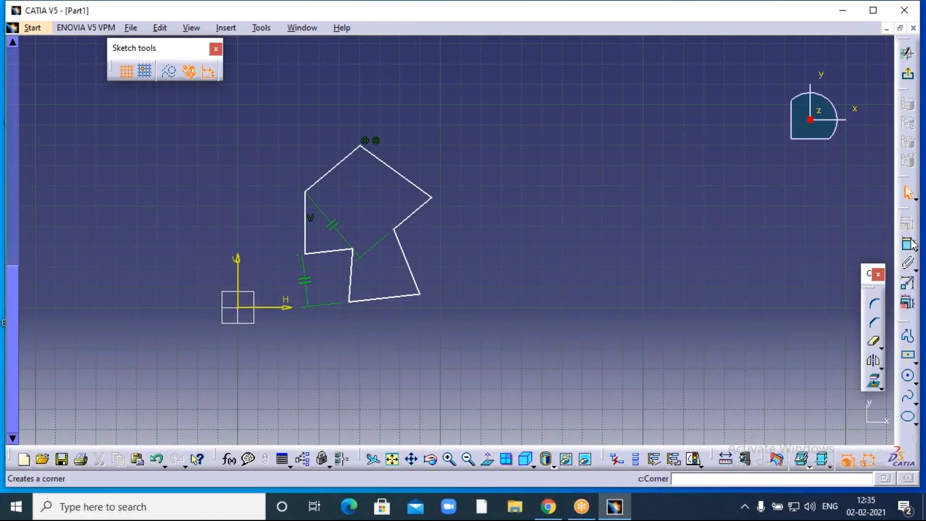
click(907, 336)
click(505, 118)
click(505, 307)
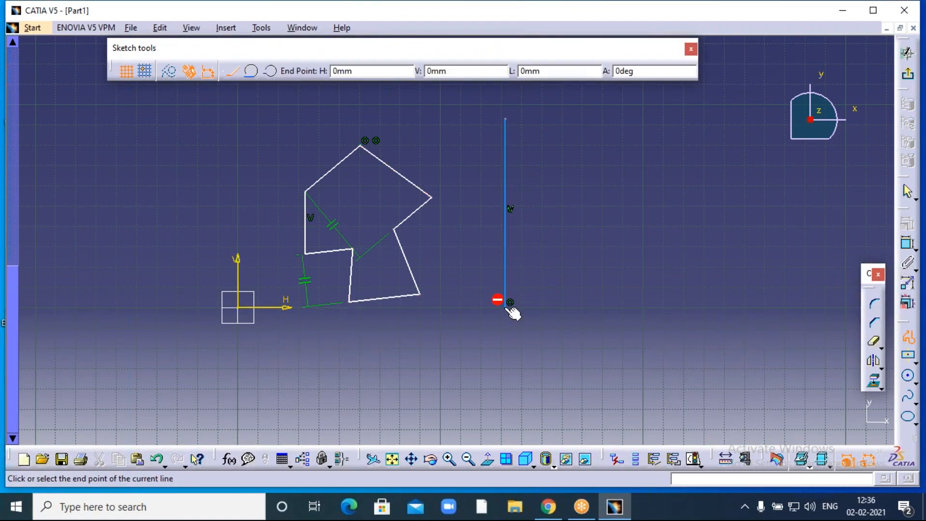
key(Escape)
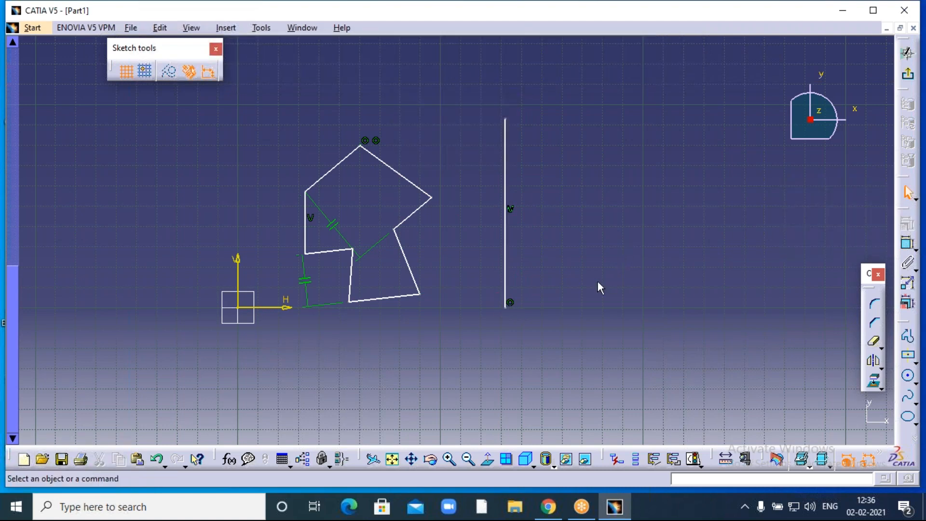
Flip the whole profile to the other side of the vertical line with the Symmetry operation.
mouse_move(269, 115)
mouse_down()
mouse_move(368, 189)
mouse_move(458, 320)
mouse_up()
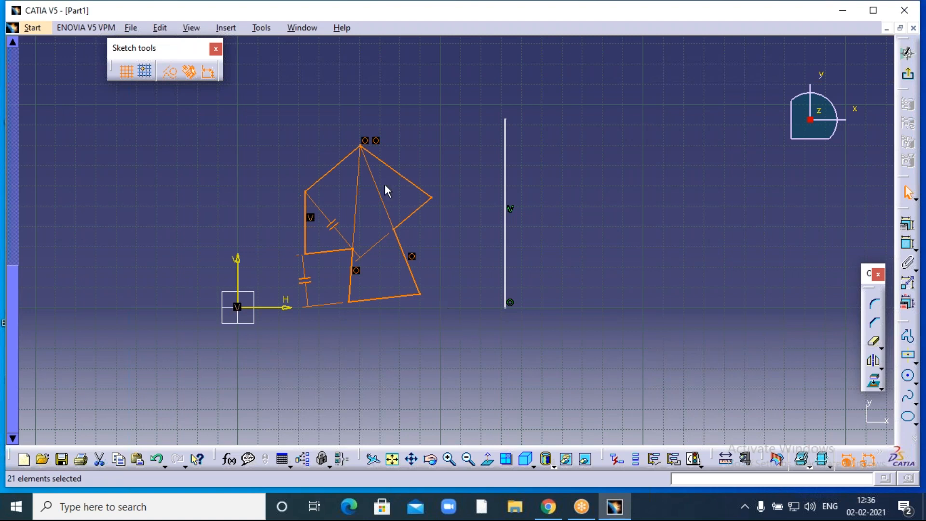
click(226, 28)
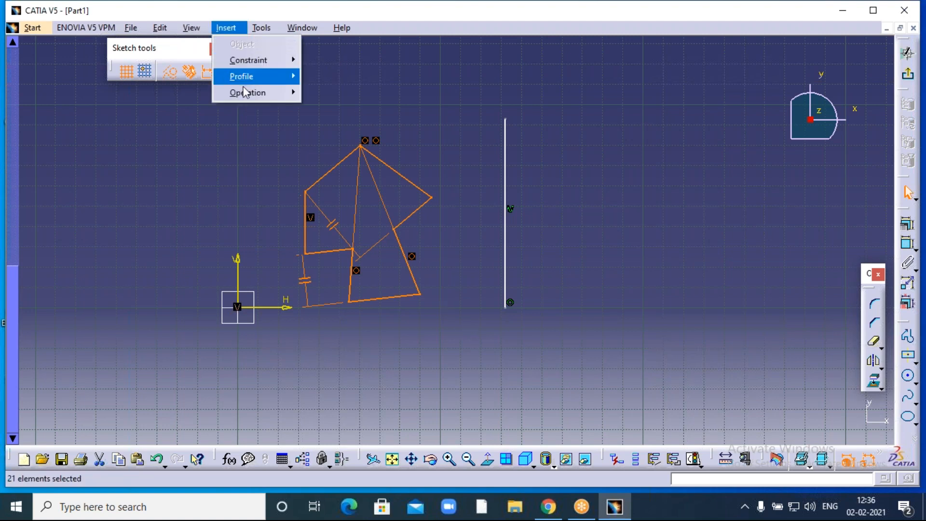
mouse_move(246, 92)
mouse_move(333, 142)
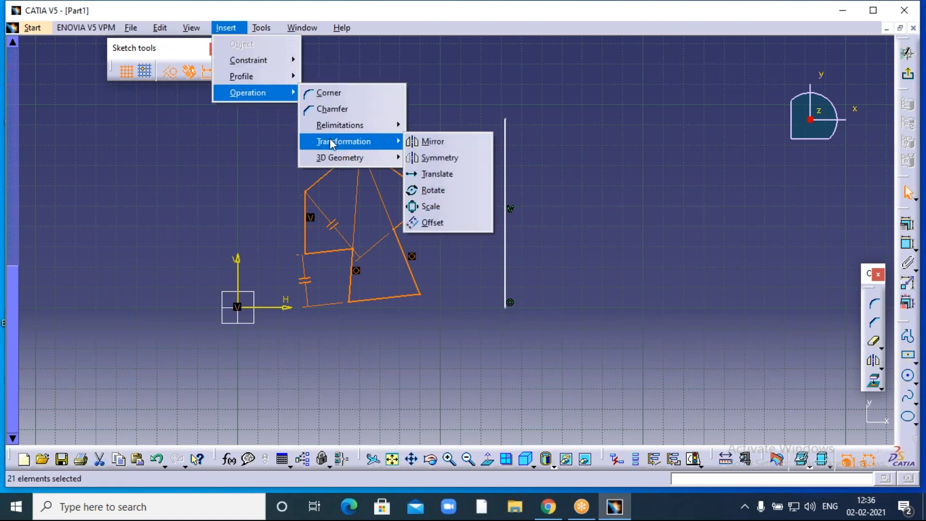
click(447, 159)
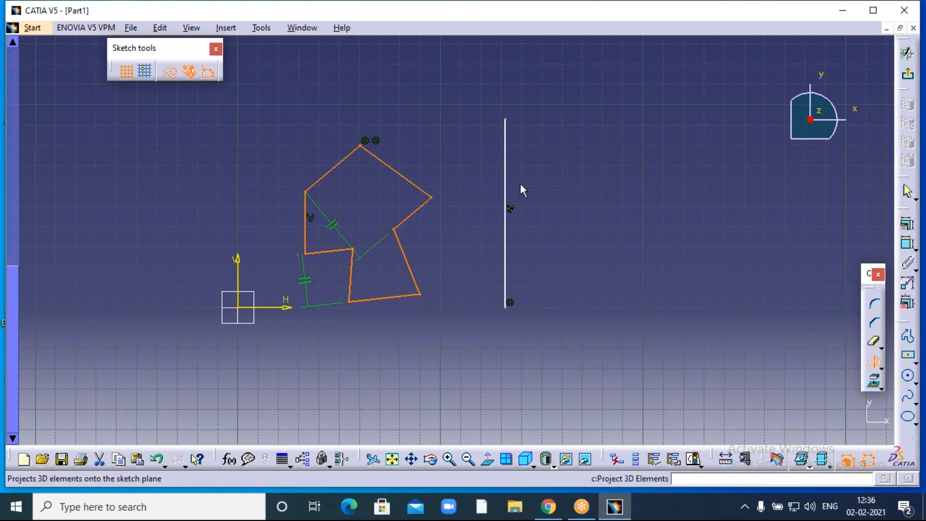
click(505, 212)
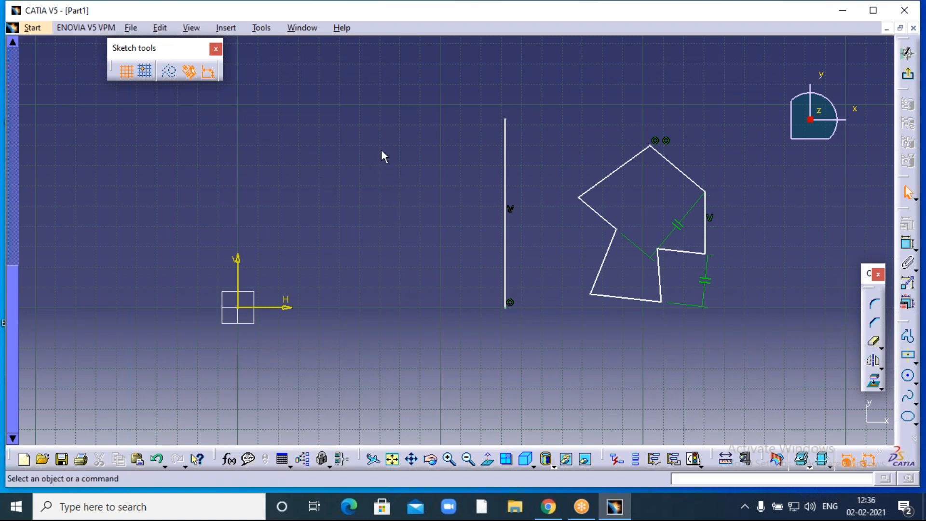
Flip the whole profile back across the vertical line, toward the V axis, with the Symmetry operation.
drag(564, 97, 746, 359)
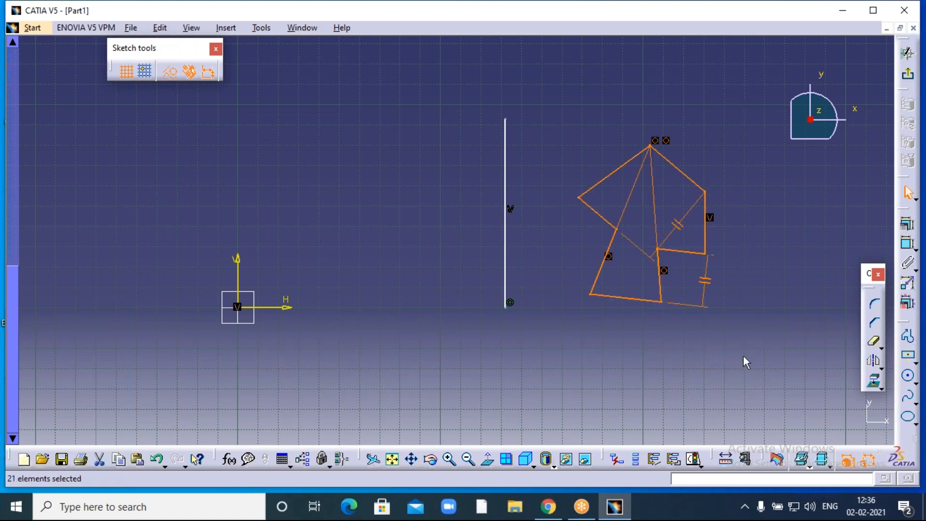
click(875, 364)
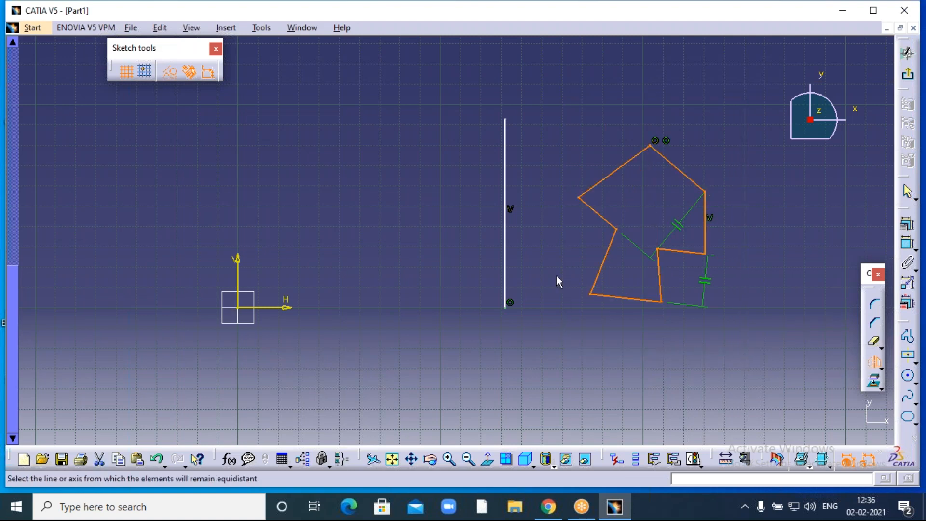
click(511, 168)
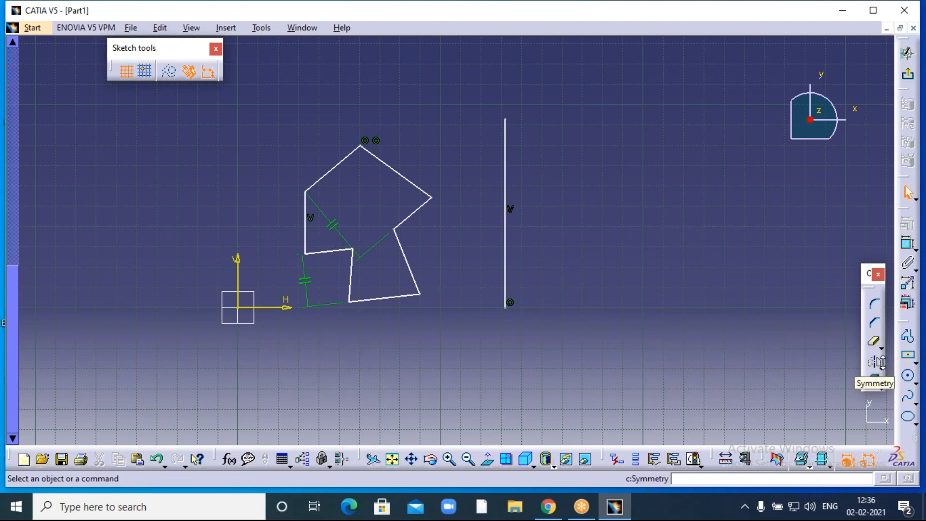
Delete the closed profile together with the vertical symmetry line.
click(880, 368)
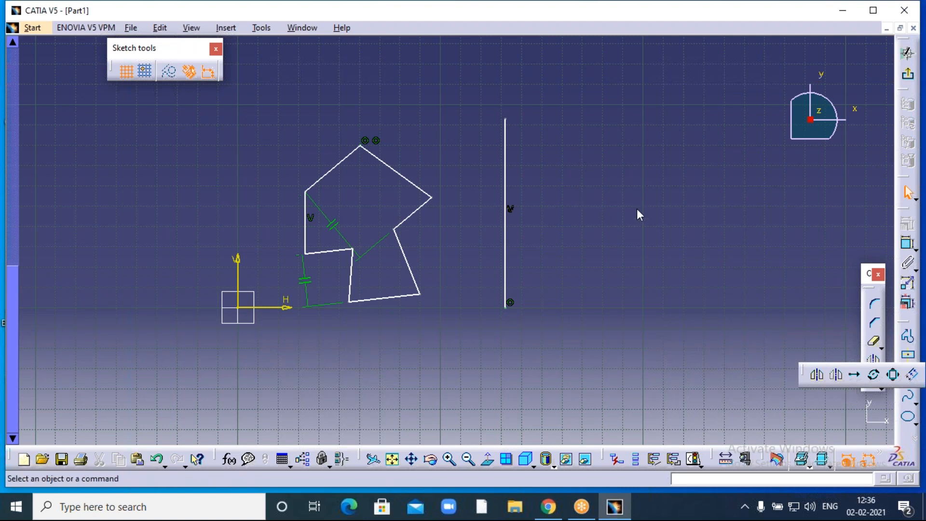
mouse_move(285, 88)
mouse_down()
mouse_move(555, 285)
mouse_move(582, 336)
mouse_up()
key(Delete)
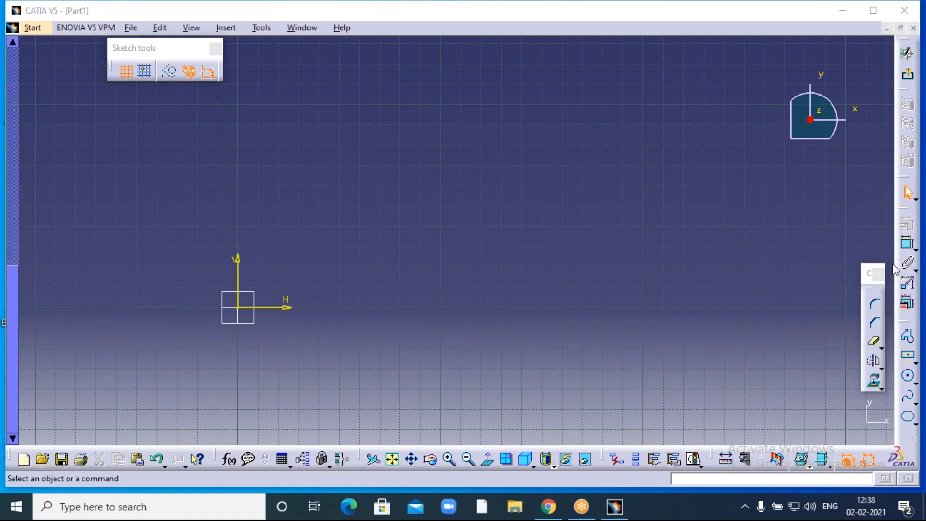
click(687, 56)
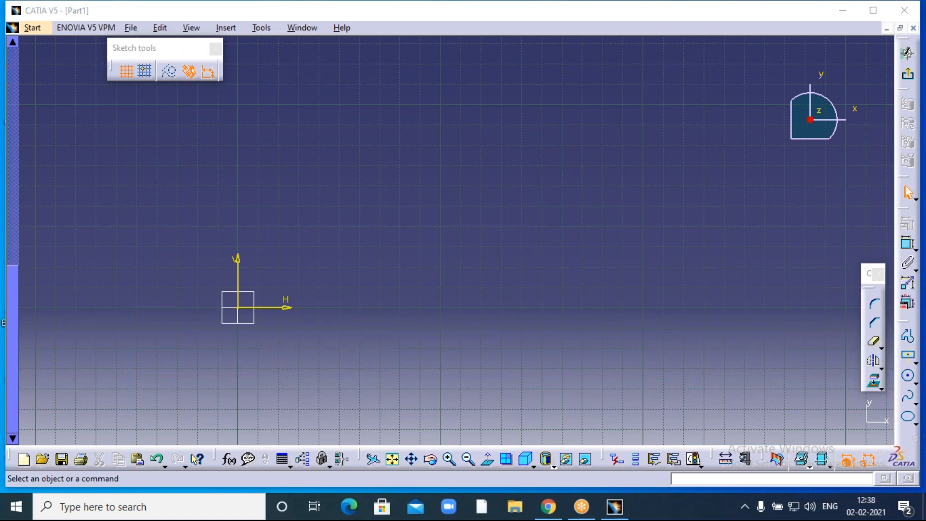
click(879, 368)
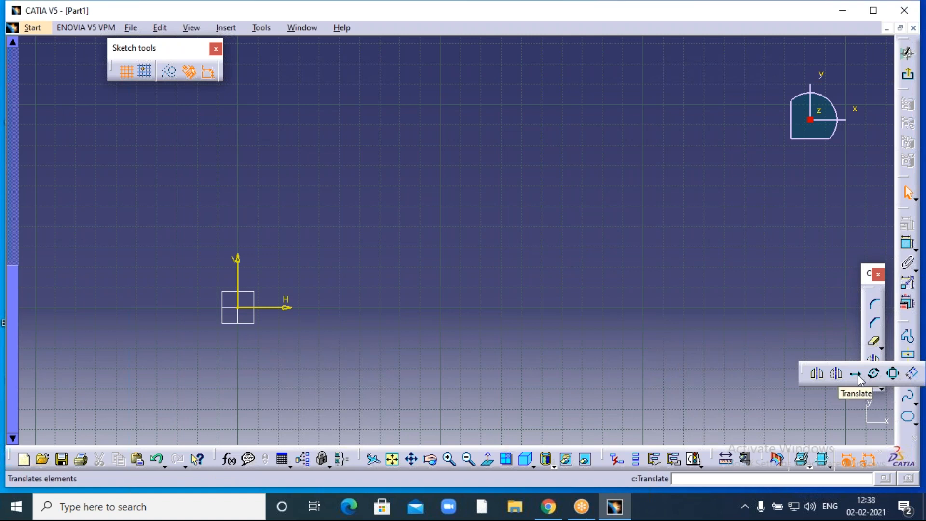
click(660, 27)
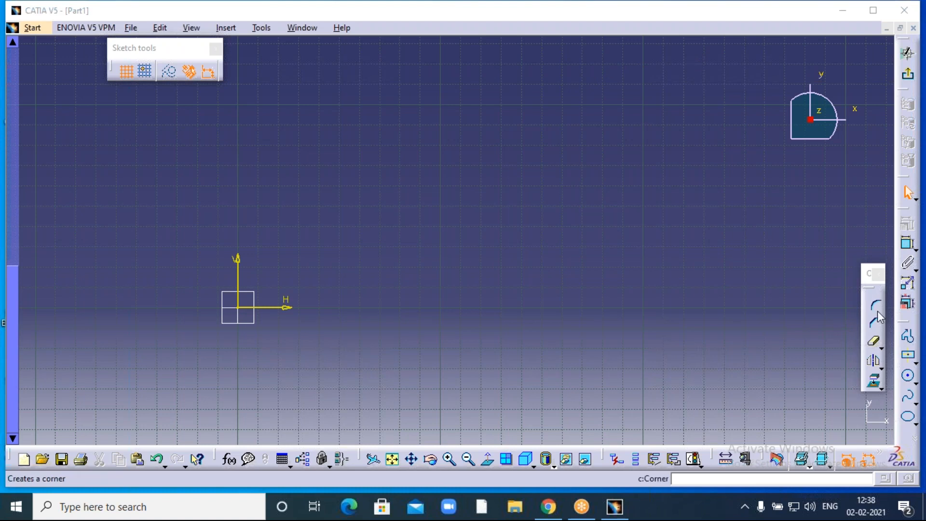
click(222, 28)
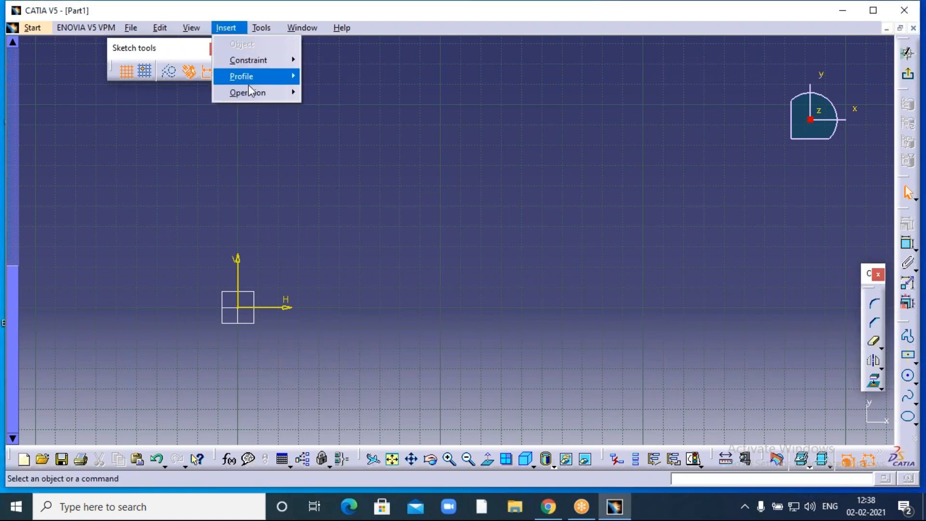
mouse_move(249, 89)
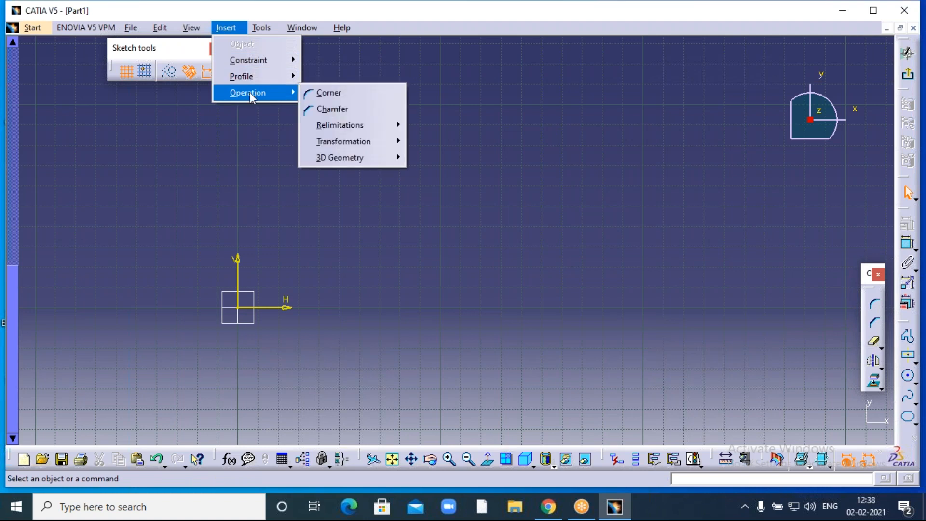
mouse_move(347, 144)
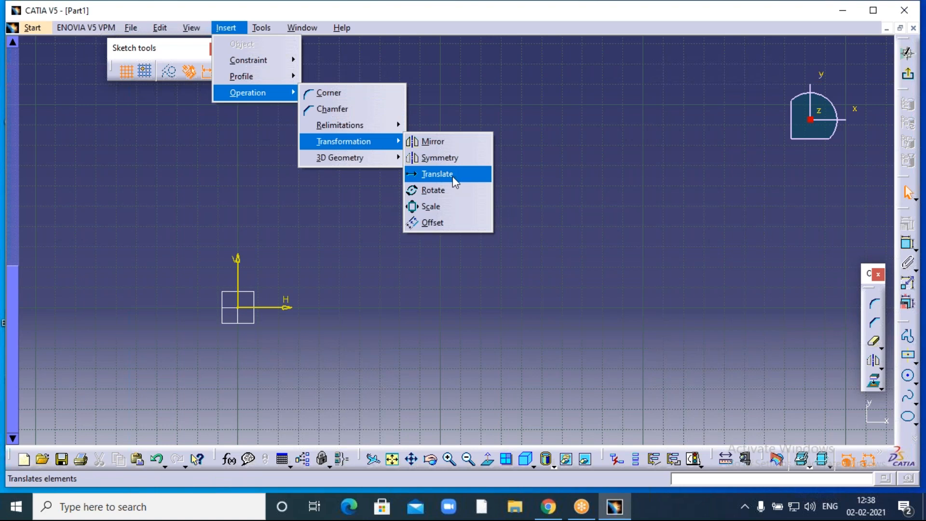
click(574, 218)
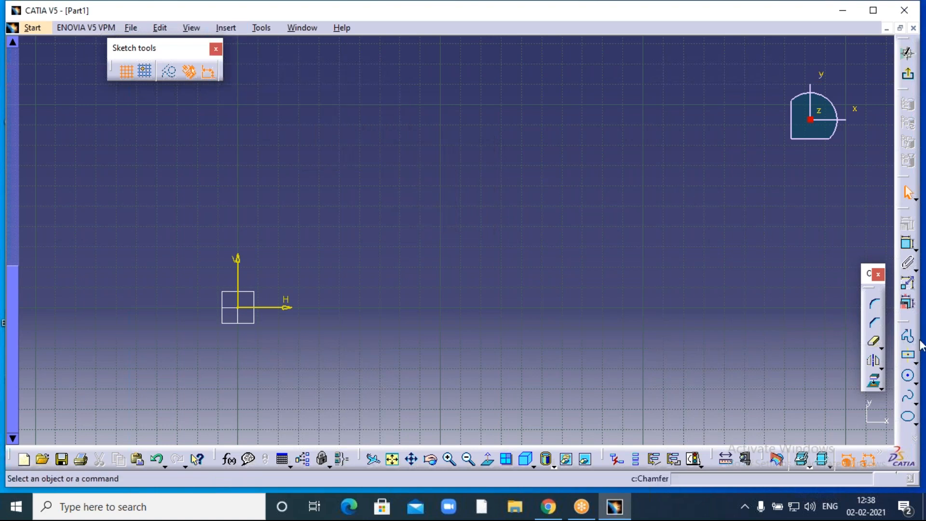
click(881, 368)
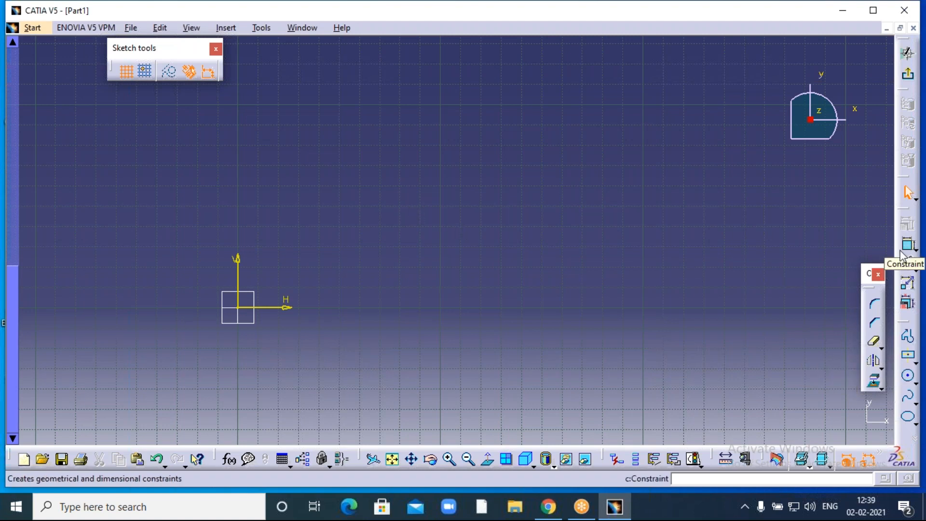
Sketch a centered rectangle about 49 mm wide and 29 mm high with its center on the origin.
click(908, 359)
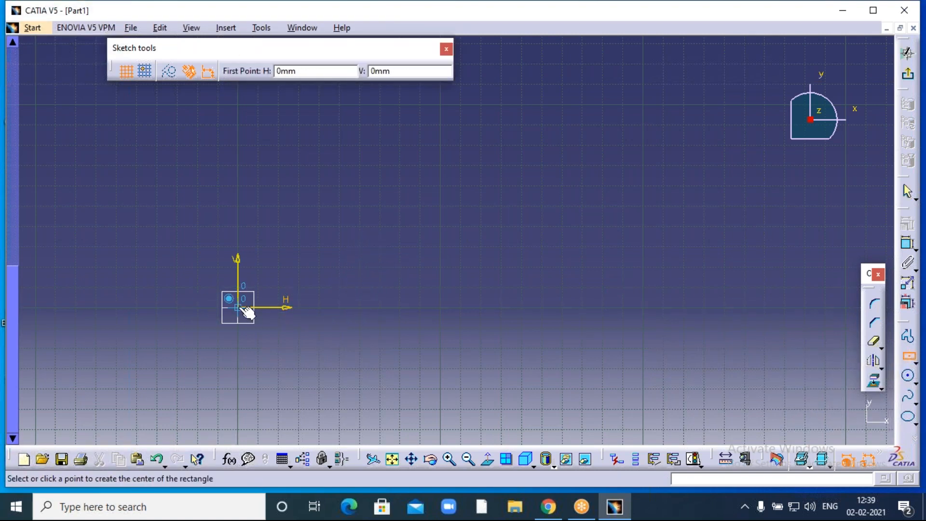
click(238, 307)
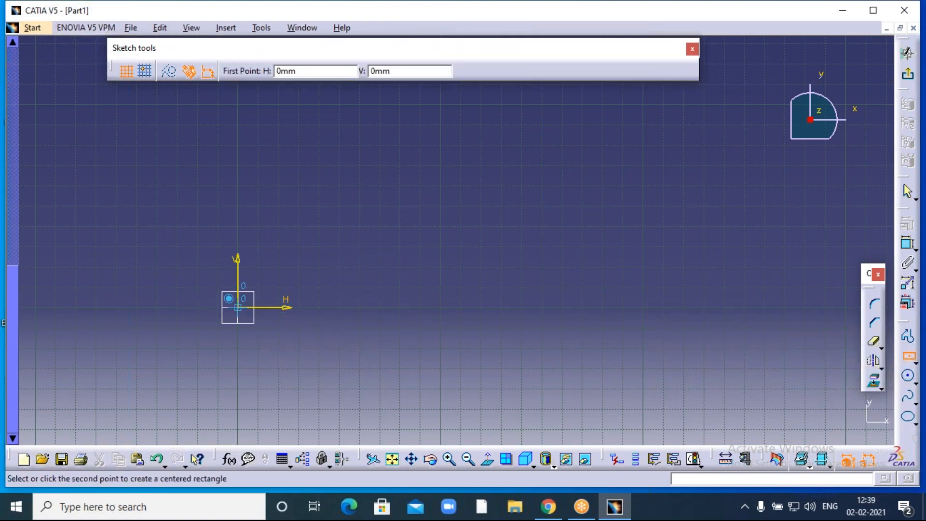
click(188, 278)
click(332, 260)
middle_drag(451, 240, 450, 239)
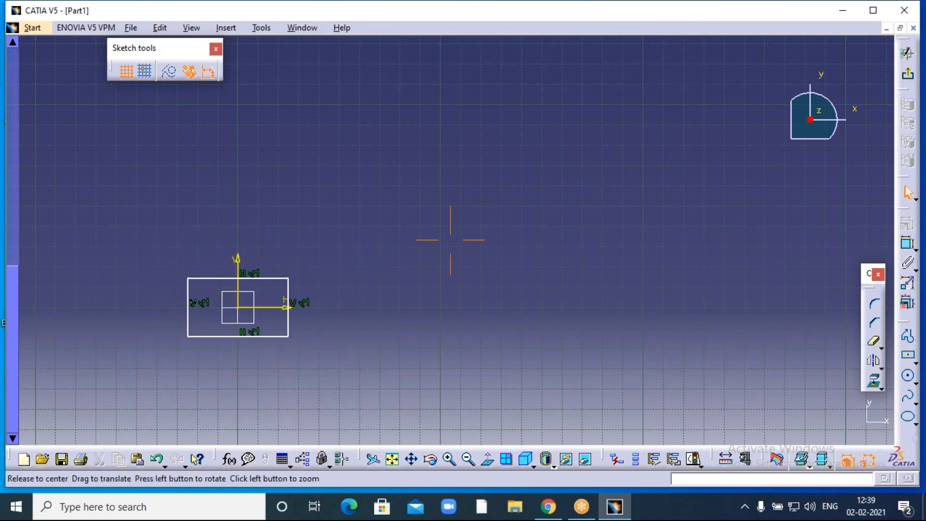
middle_drag(347, 260, 477, 261)
click(450, 459)
middle_drag(478, 317, 506, 287)
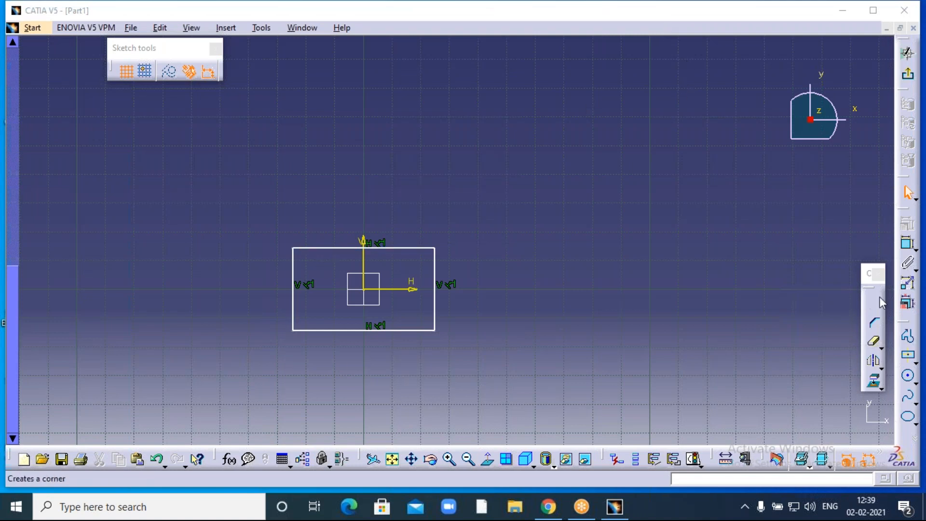
Dimension the rectangle's upper edge and set its width to 50 mm.
click(907, 243)
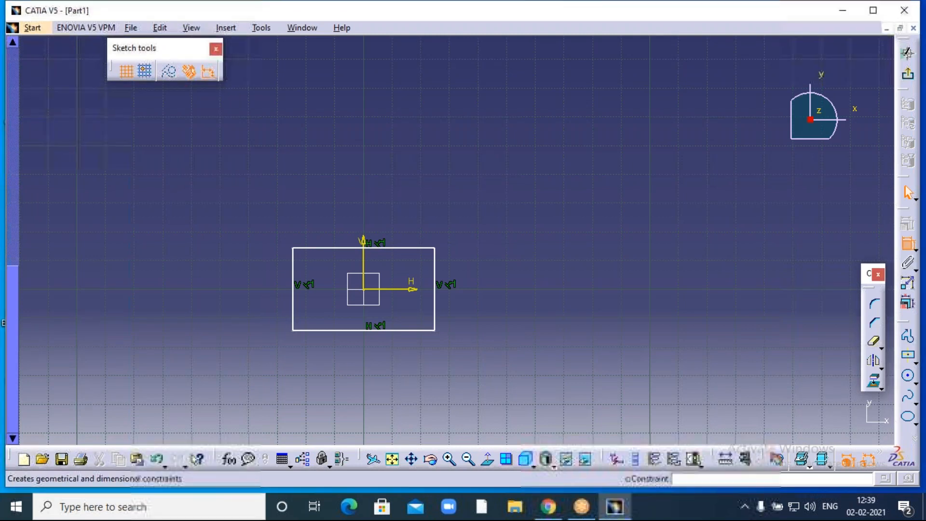
click(322, 249)
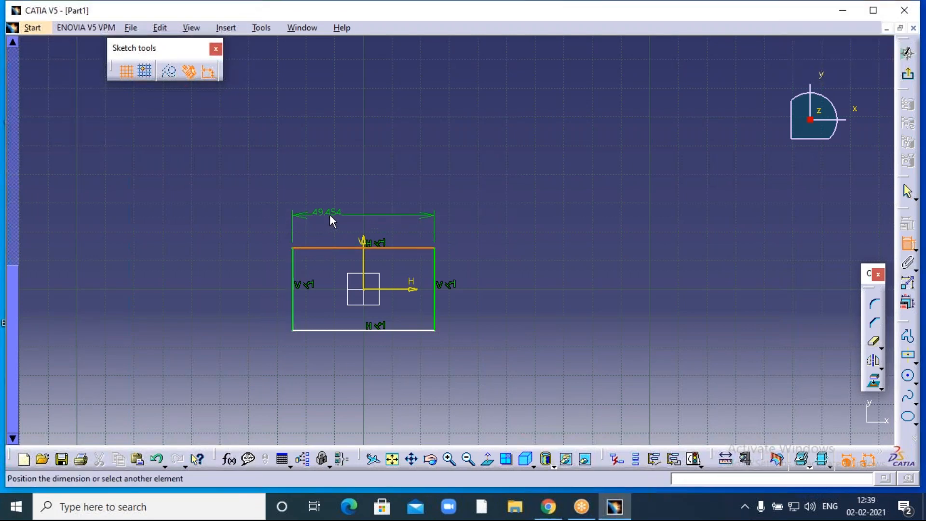
click(338, 220)
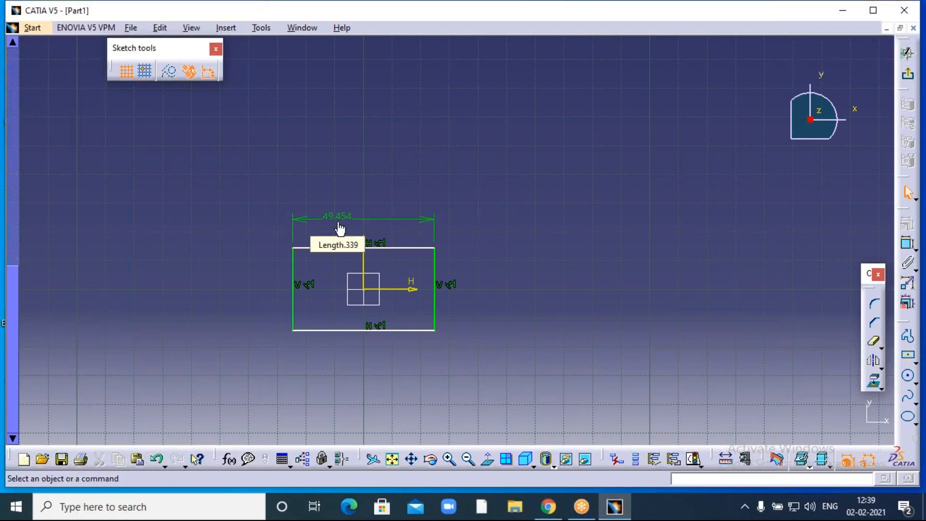
text(50)
double_click(338, 216)
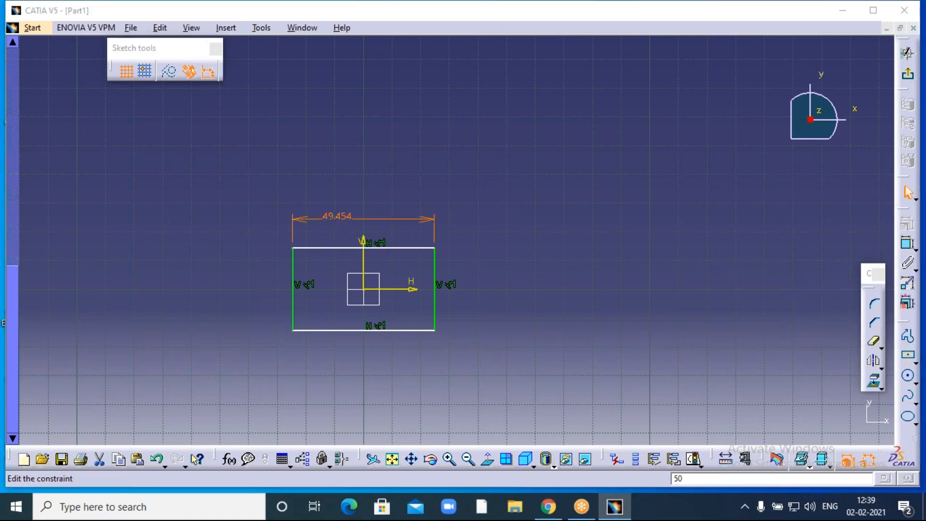
text(50)
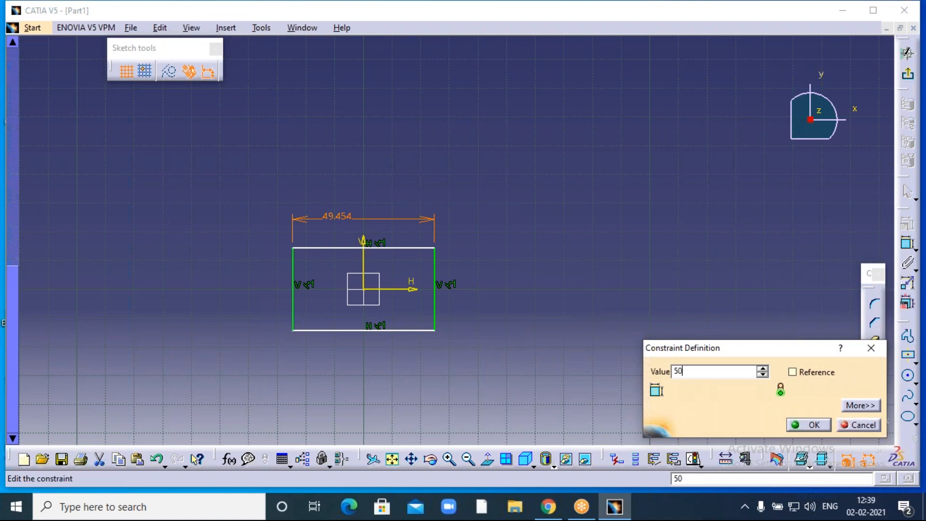
key(Return)
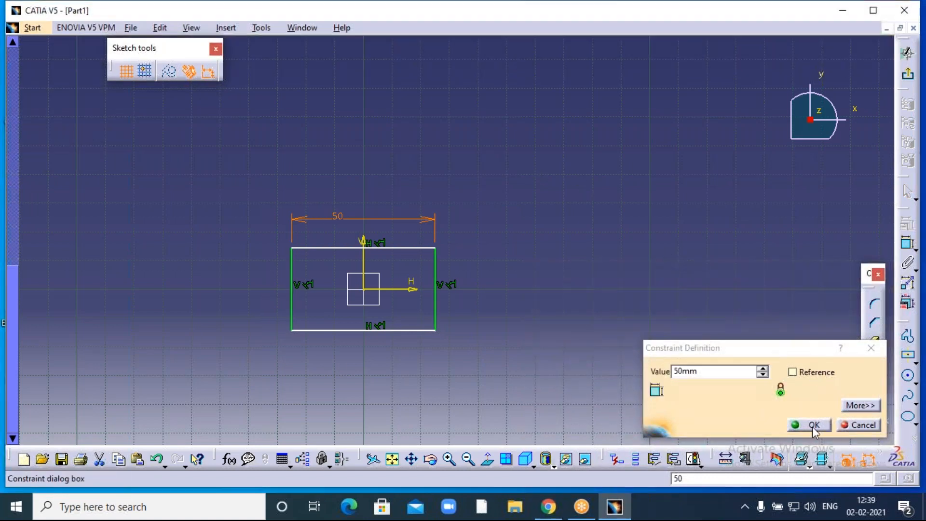
click(813, 426)
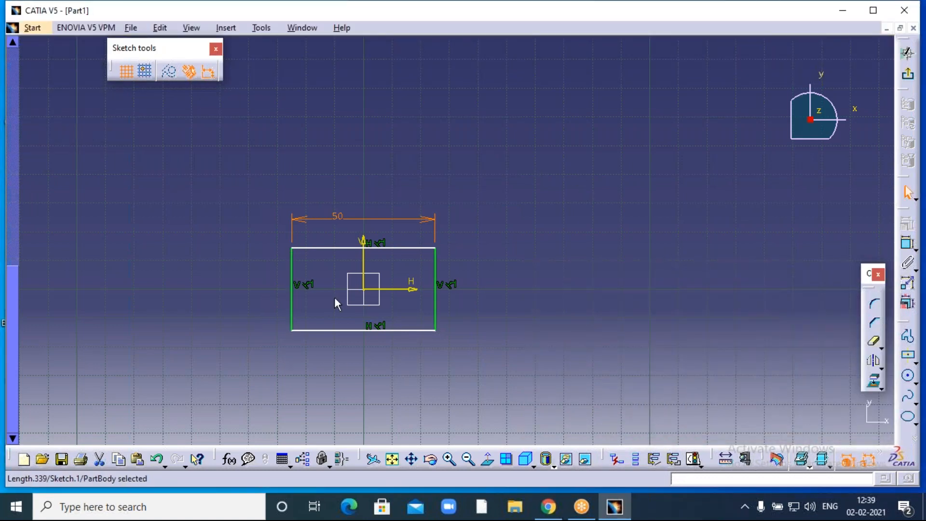
Dimension the rectangle's vertical edge on the negative H side and set its height to 30 mm.
click(908, 243)
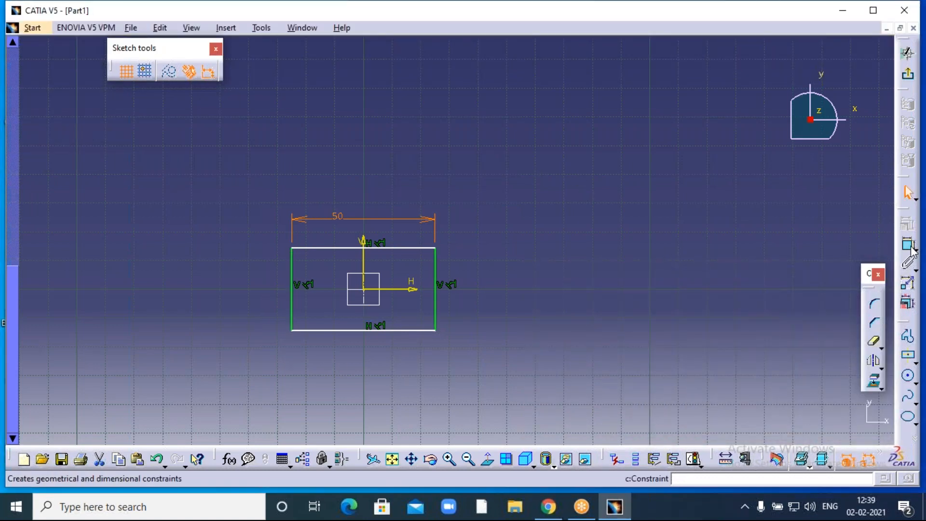
click(290, 306)
click(240, 295)
double_click(237, 295)
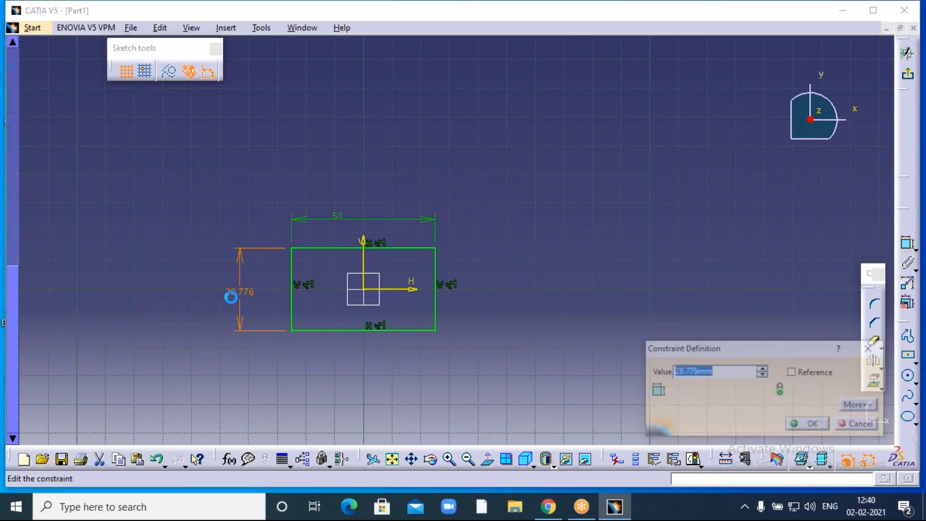
text(30)
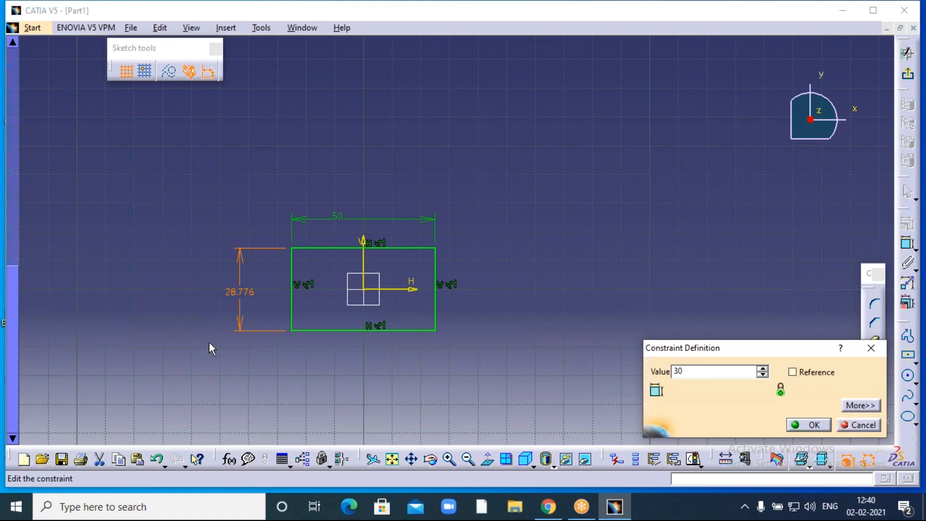
key(Return)
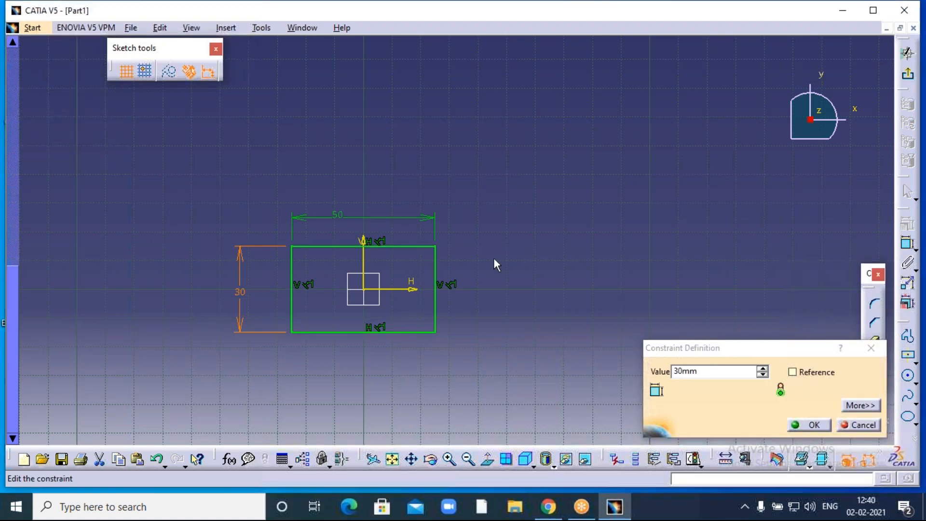
click(810, 426)
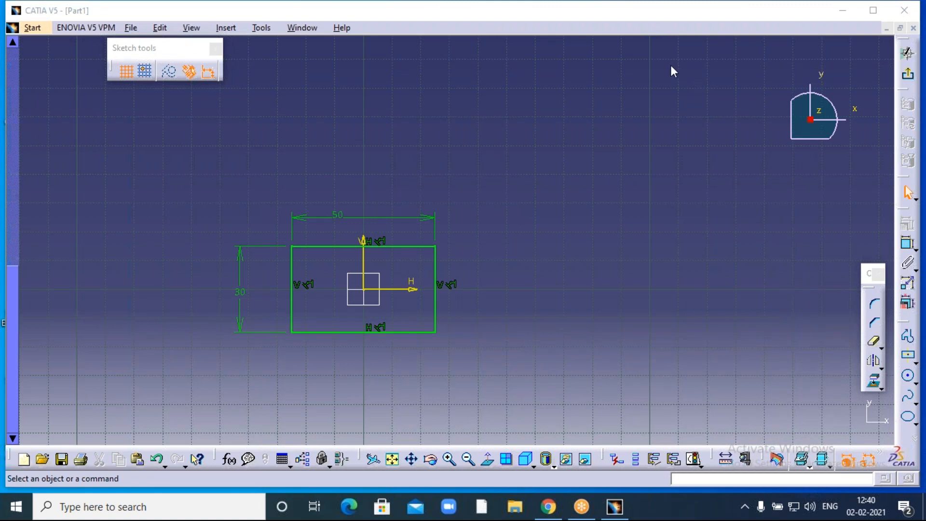
click(561, 105)
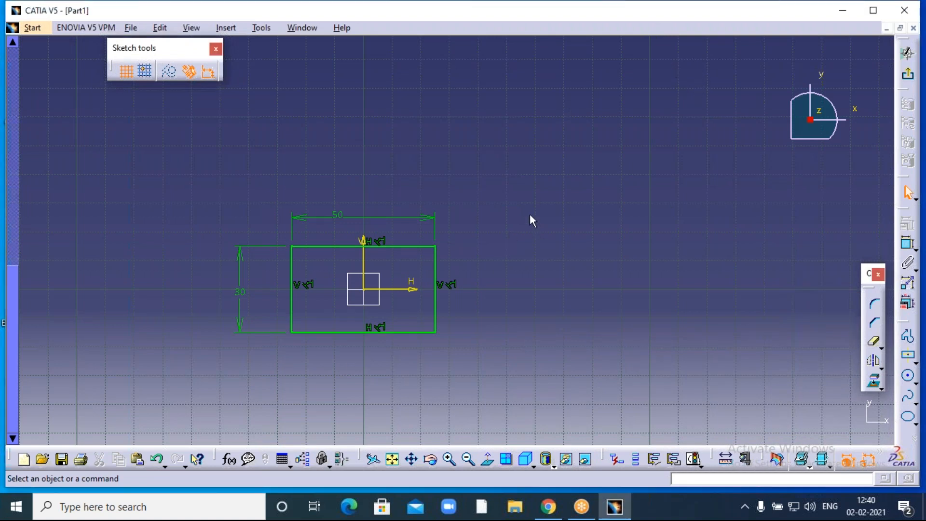
Translate the whole rectangle with Duplicate mode off, from the origin to a point on the positive H and V side.
mouse_move(450, 240)
middle_down()
mouse_move(444, 208)
mouse_move(387, 211)
middle_up()
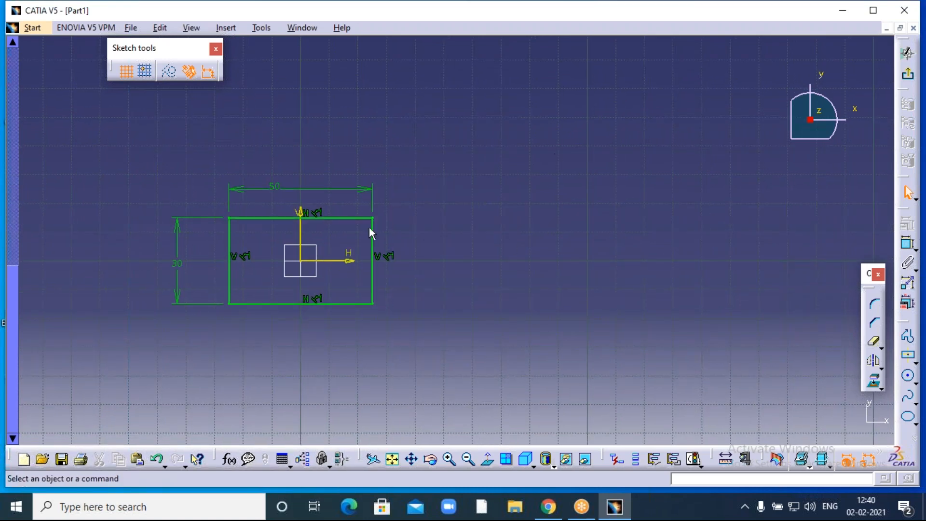
middle_drag(423, 150, 428, 184)
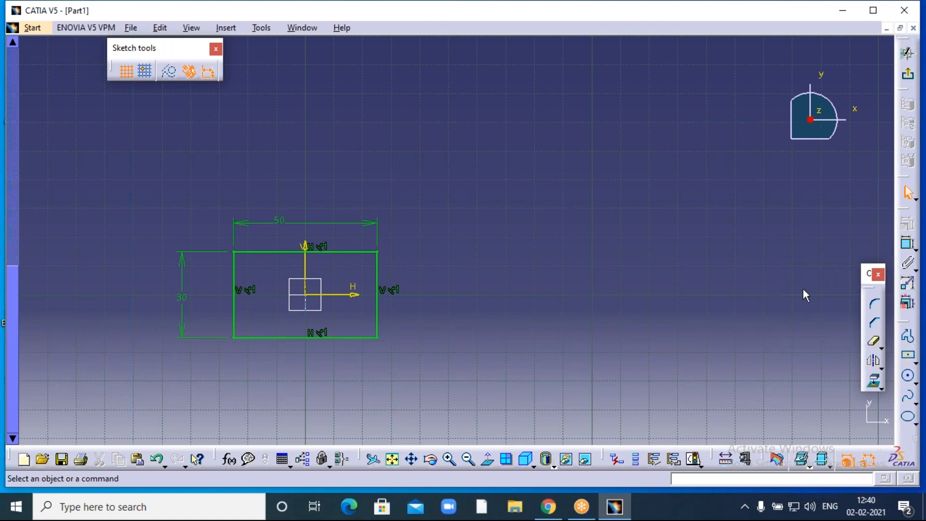
click(880, 363)
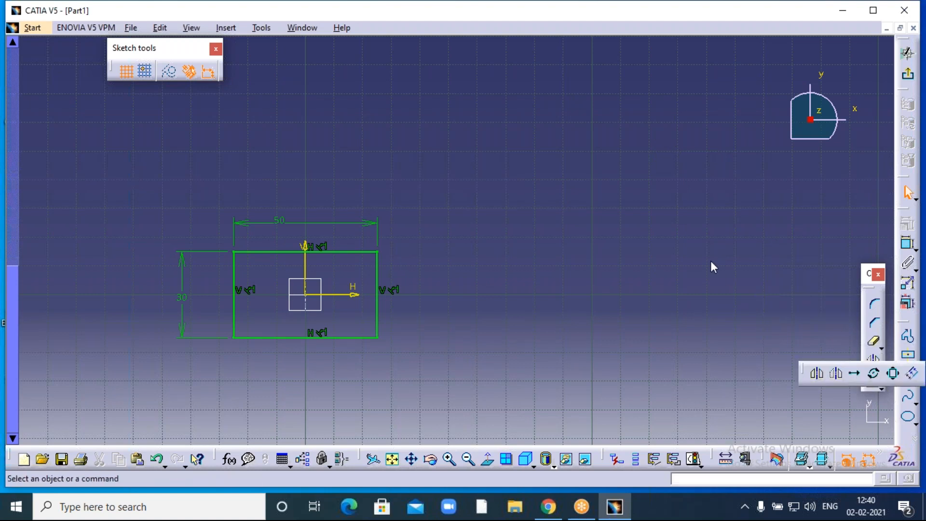
mouse_move(136, 175)
mouse_down()
mouse_move(321, 320)
mouse_move(419, 370)
mouse_up()
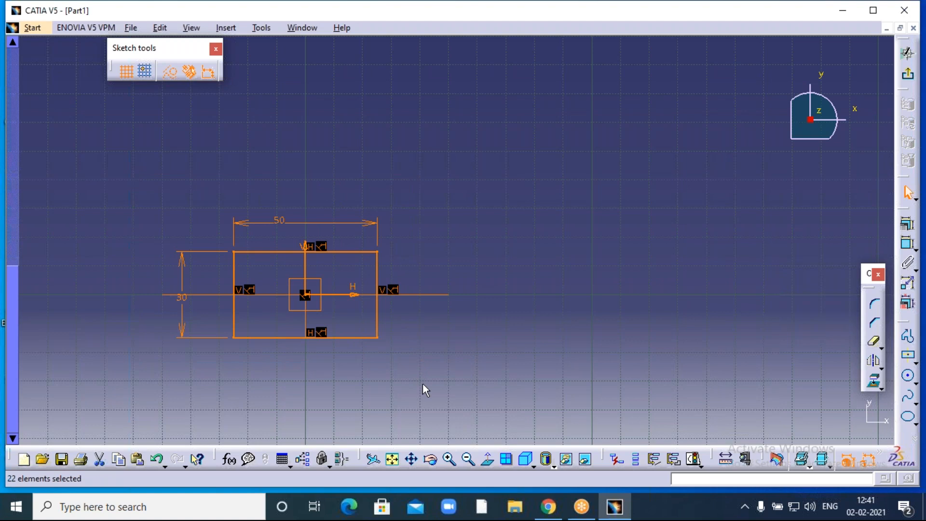
click(876, 363)
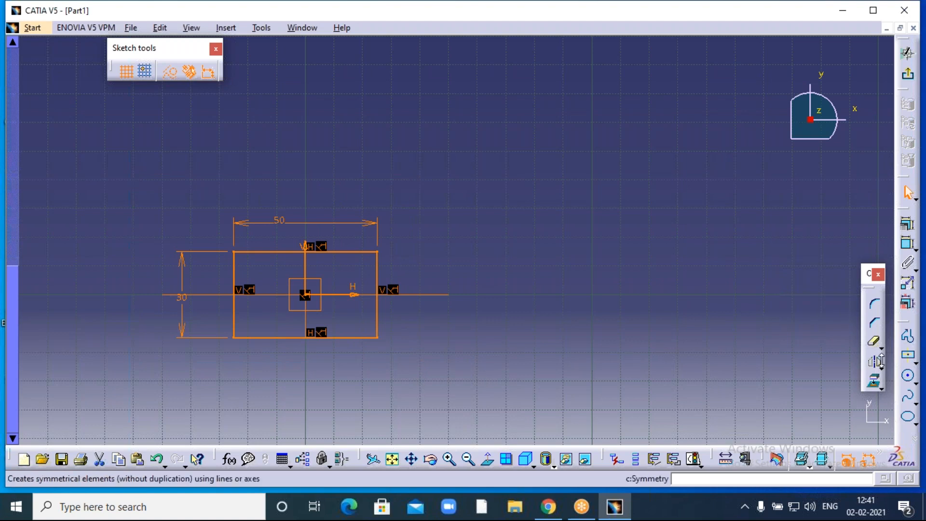
click(855, 375)
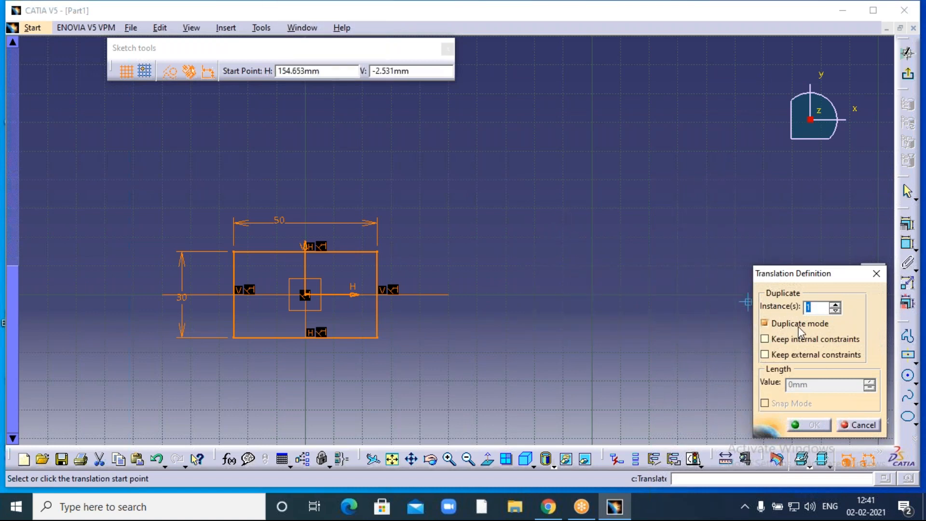
click(765, 326)
click(766, 324)
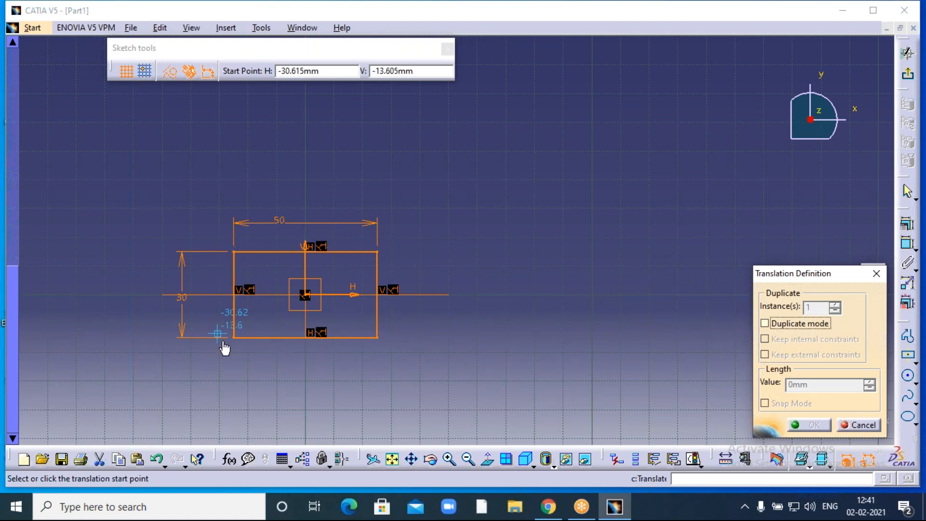
click(312, 296)
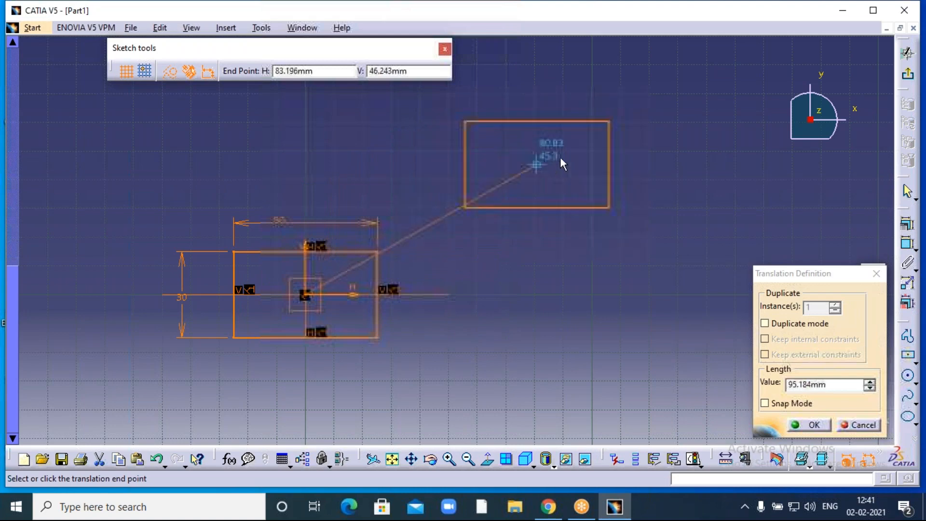
click(657, 129)
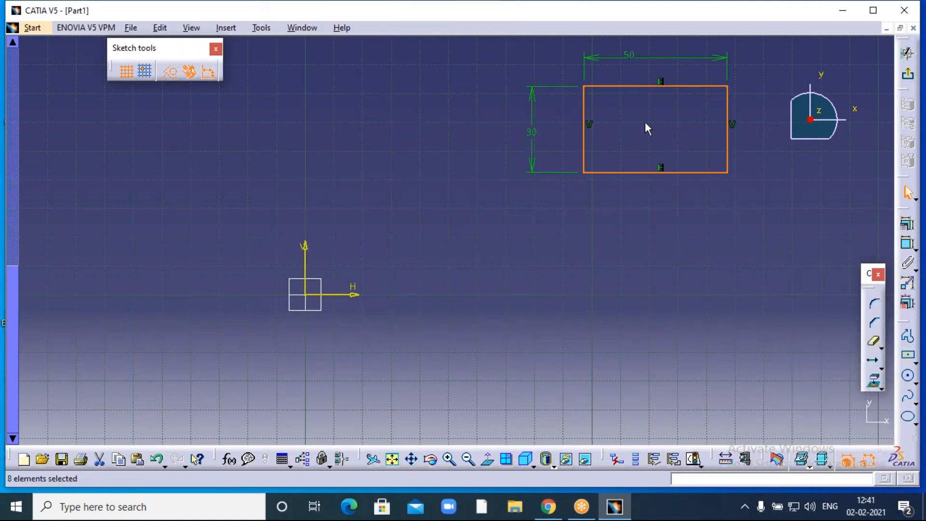
click(589, 250)
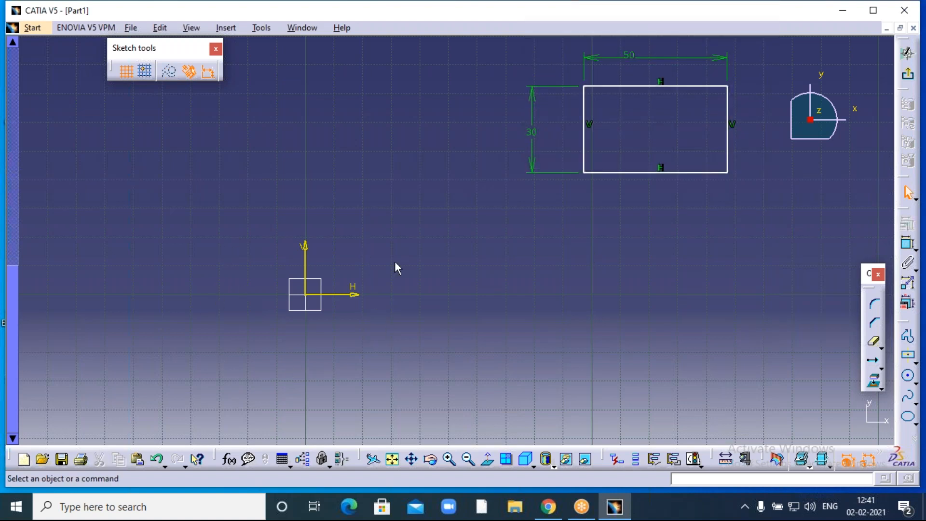
Translate the rectangle without duplication from its lower corner farther along H to about H -42 mm, V 75 mm.
mouse_move(388, 185)
middle_down()
mouse_move(333, 236)
mouse_move(277, 265)
middle_up()
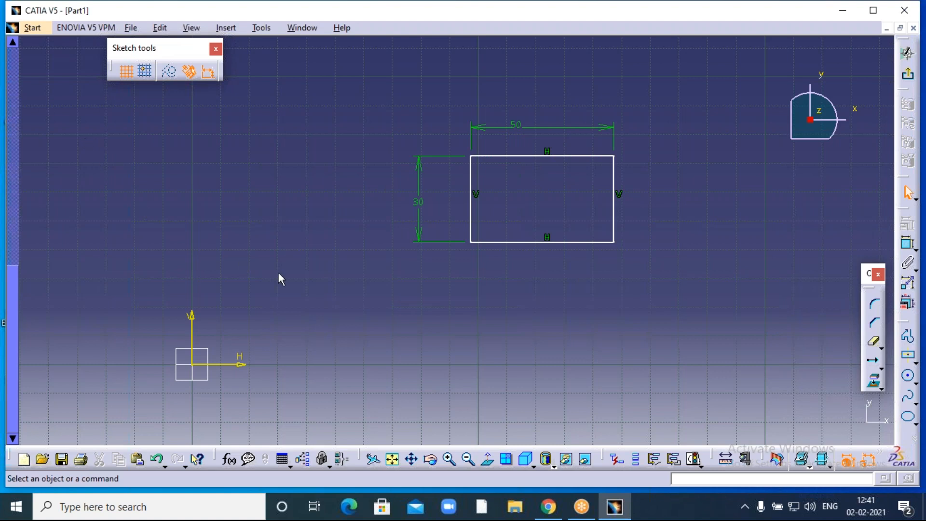
middle_drag(324, 225, 312, 238)
drag(448, 183, 651, 294)
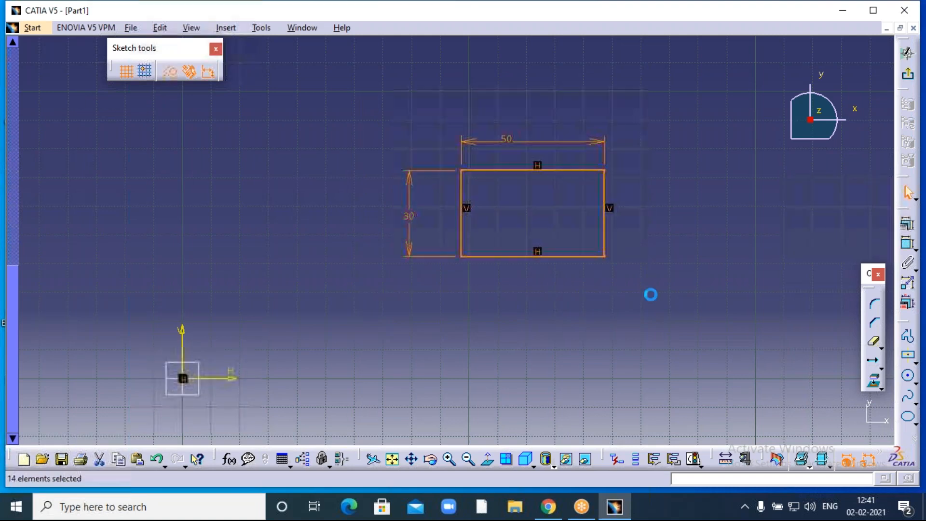
click(874, 364)
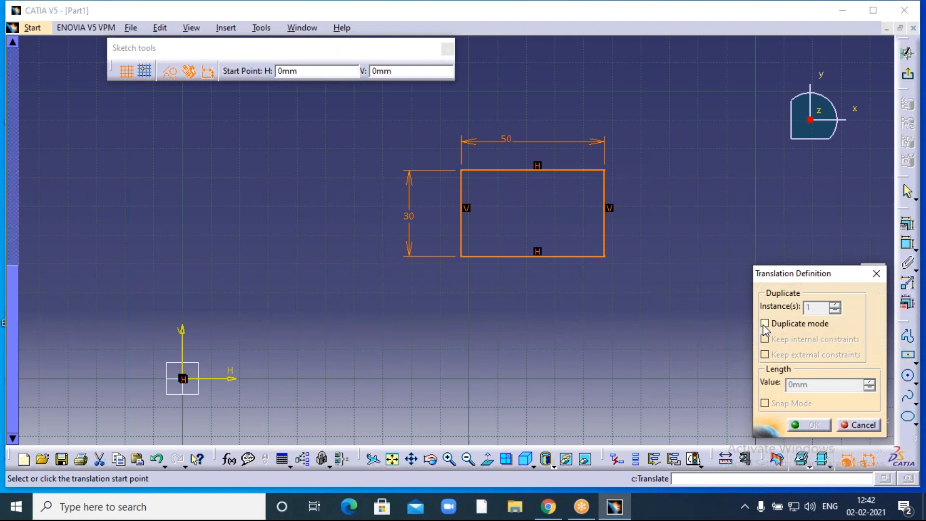
click(603, 256)
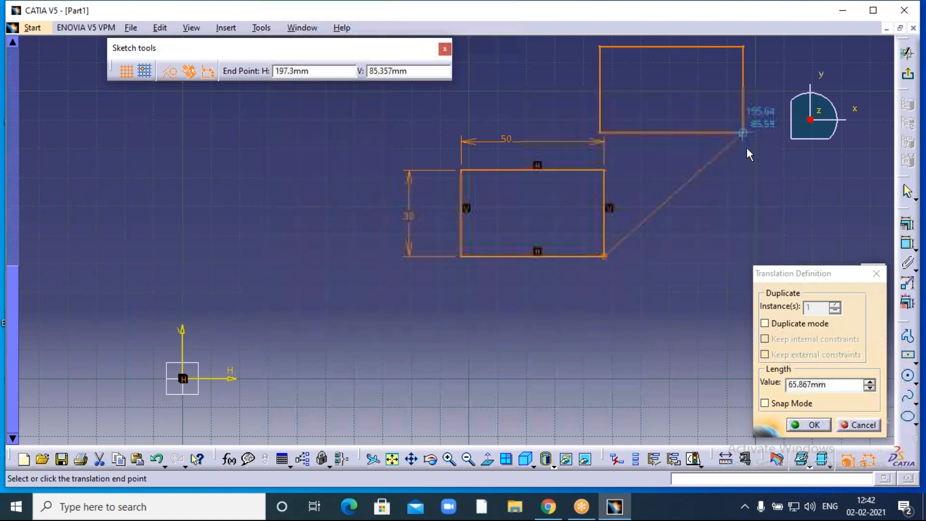
click(468, 459)
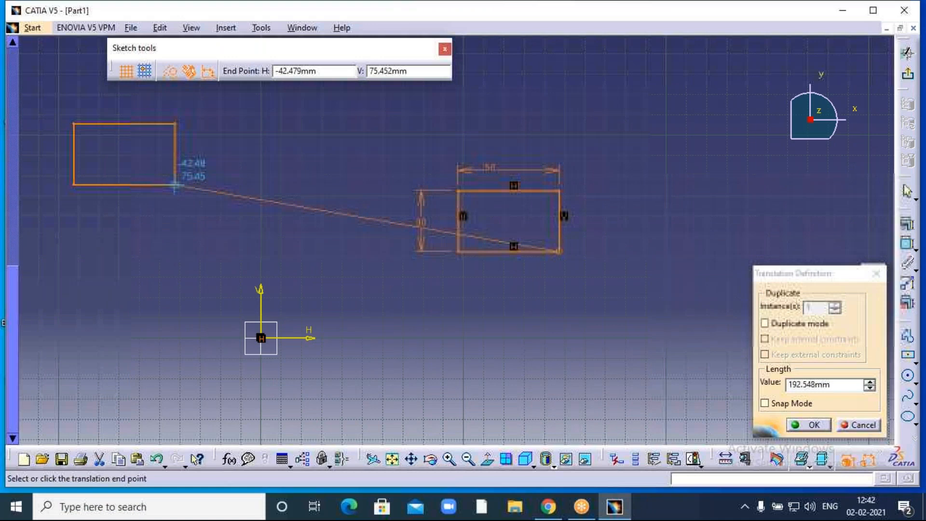
click(175, 185)
middle_drag(380, 206, 458, 245)
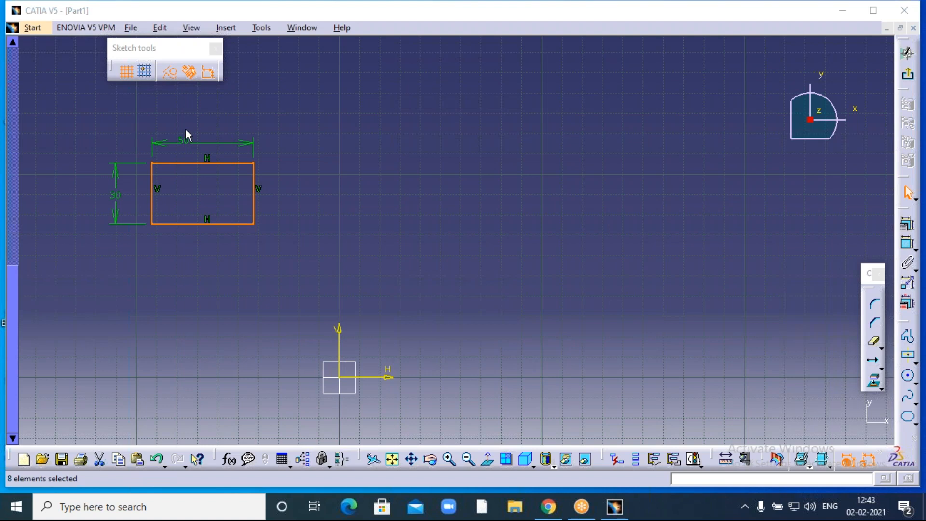
click(371, 122)
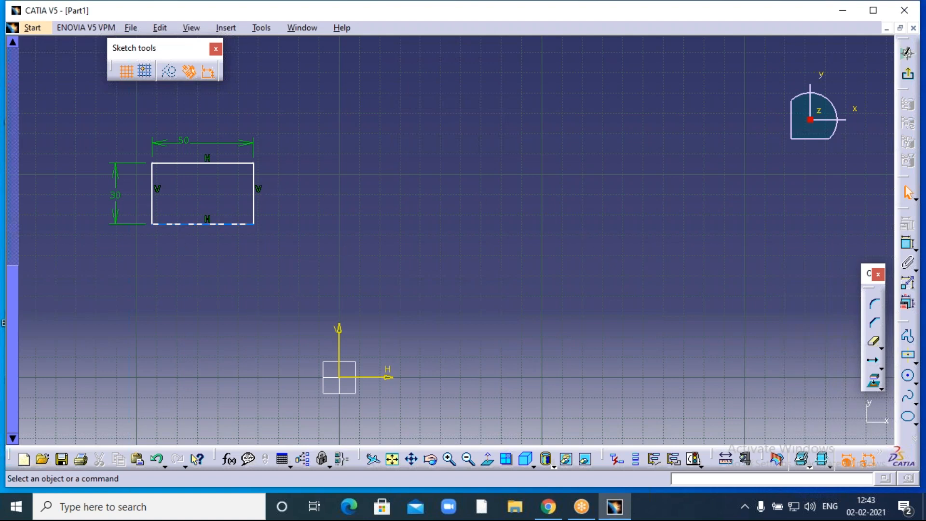
Translate one duplicate of the dimensioned rectangle from its lower corner nearer the V axis to the upper area on the positive H side.
drag(80, 114, 295, 285)
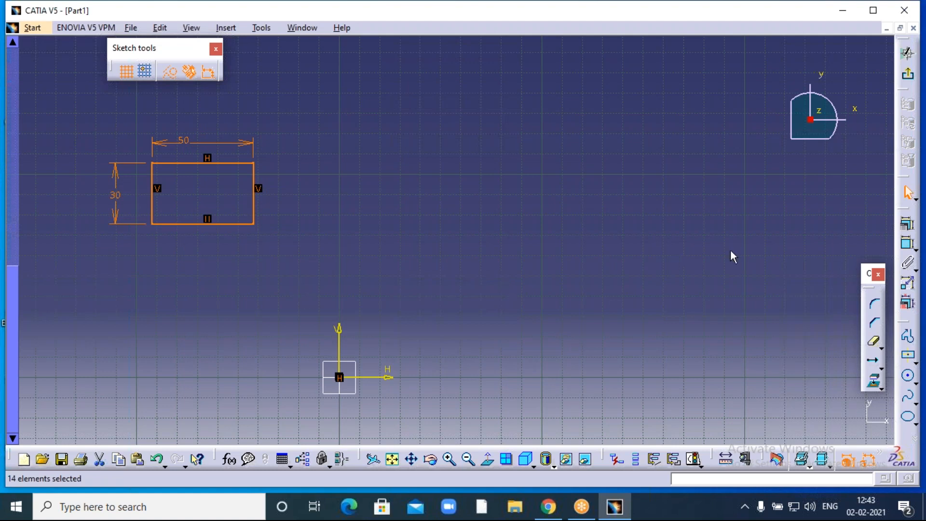
click(874, 365)
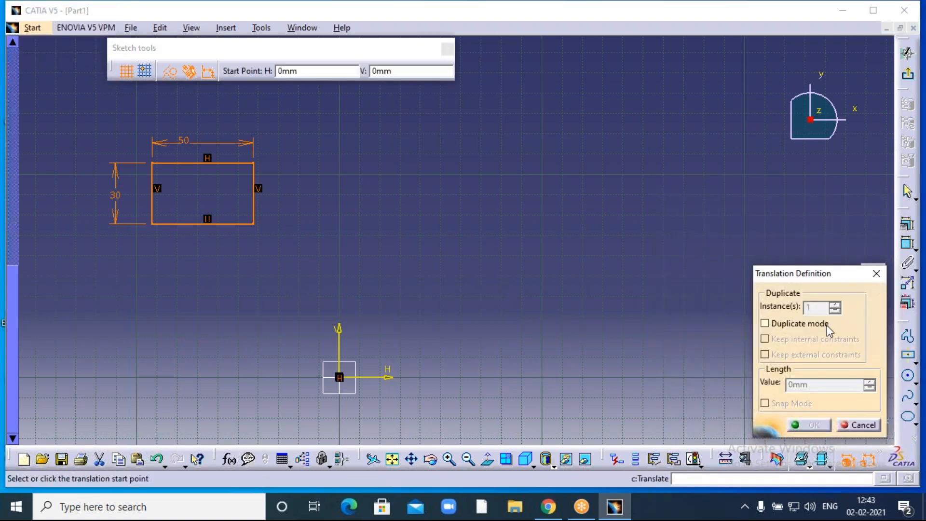
click(765, 324)
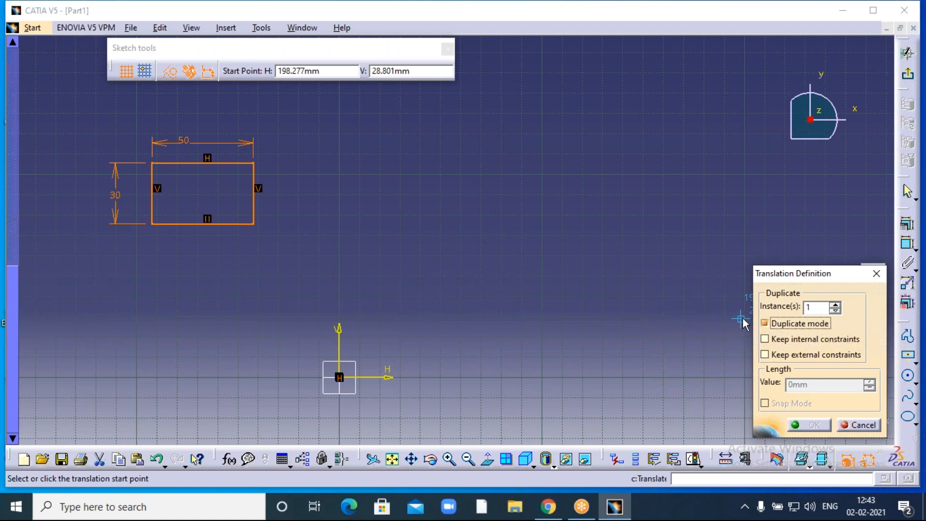
click(253, 224)
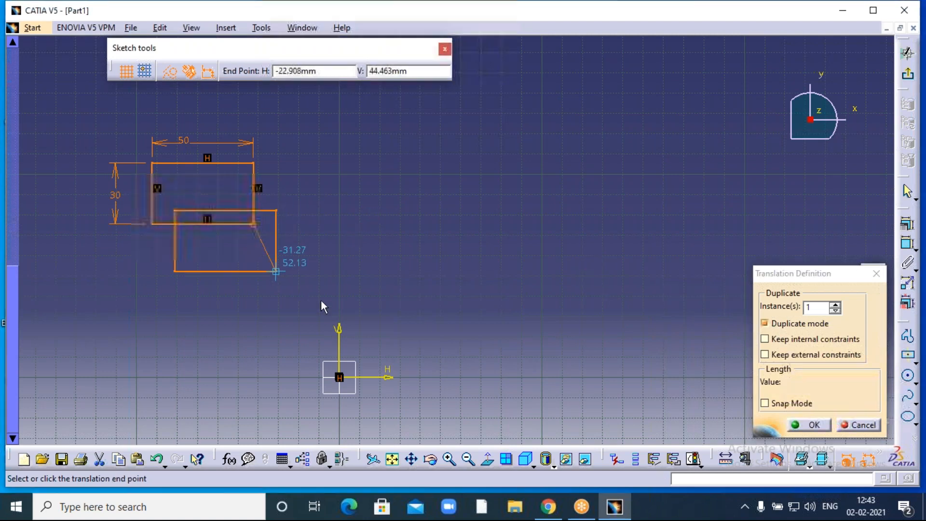
click(607, 164)
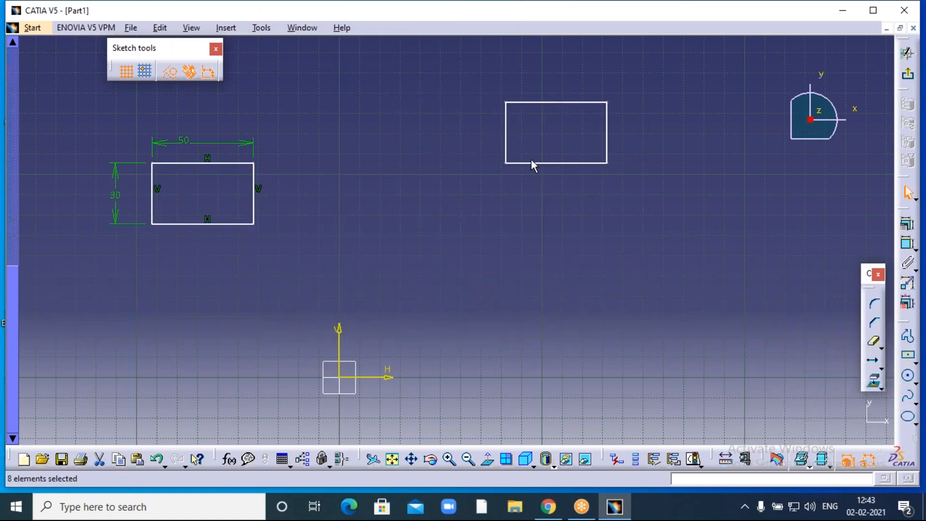
Translate one duplicate of the undimensioned rectangle down to just above the origin, with its edge along the V axis.
drag(479, 77, 630, 211)
click(870, 362)
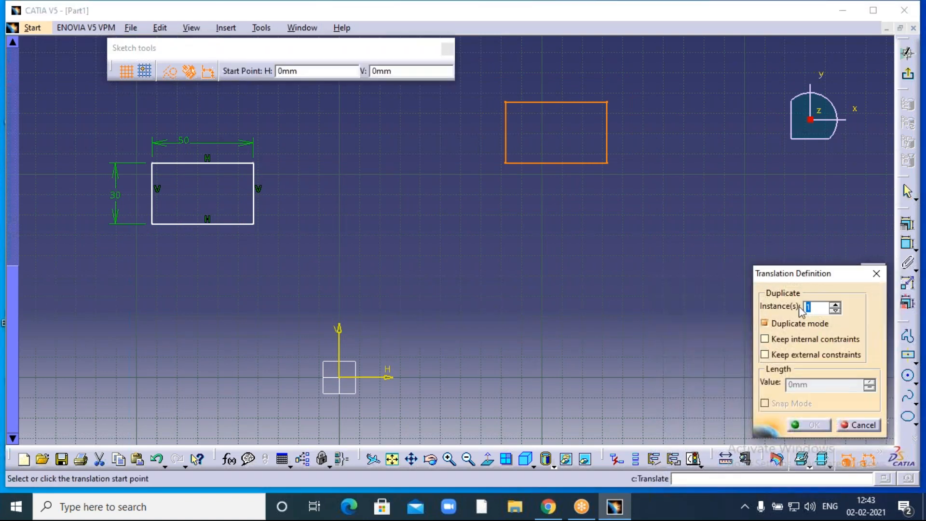
click(606, 163)
click(441, 281)
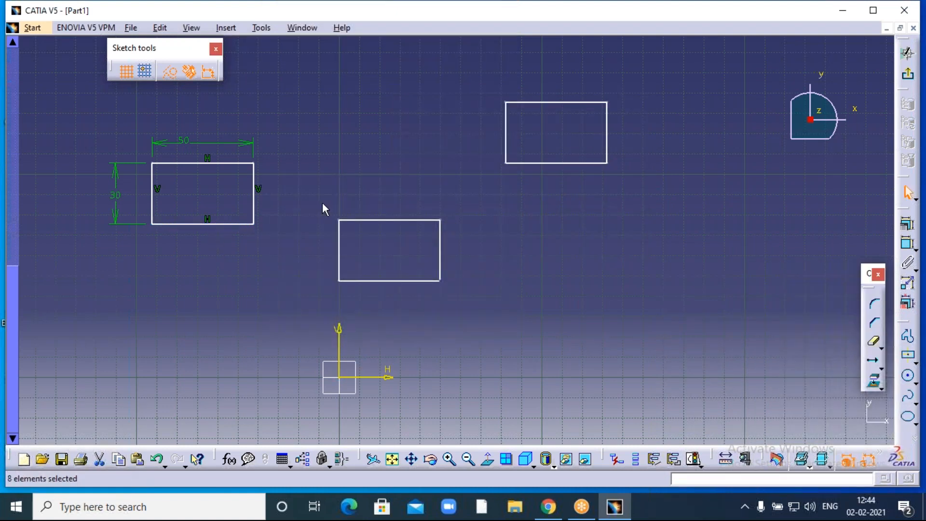
Duplicate the rectangle above the origin with Translate, placing the copy farther along positive H and below the topmost rectangle.
drag(319, 198, 464, 307)
click(872, 360)
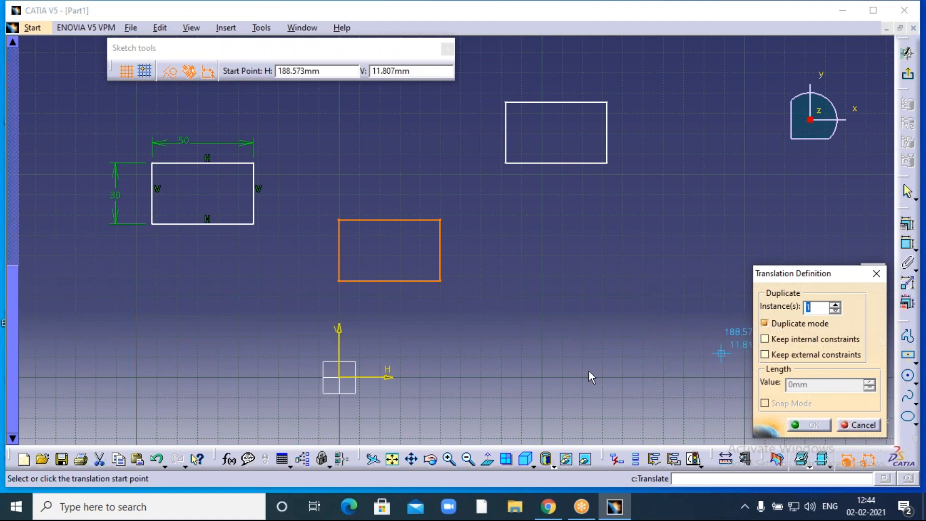
click(440, 281)
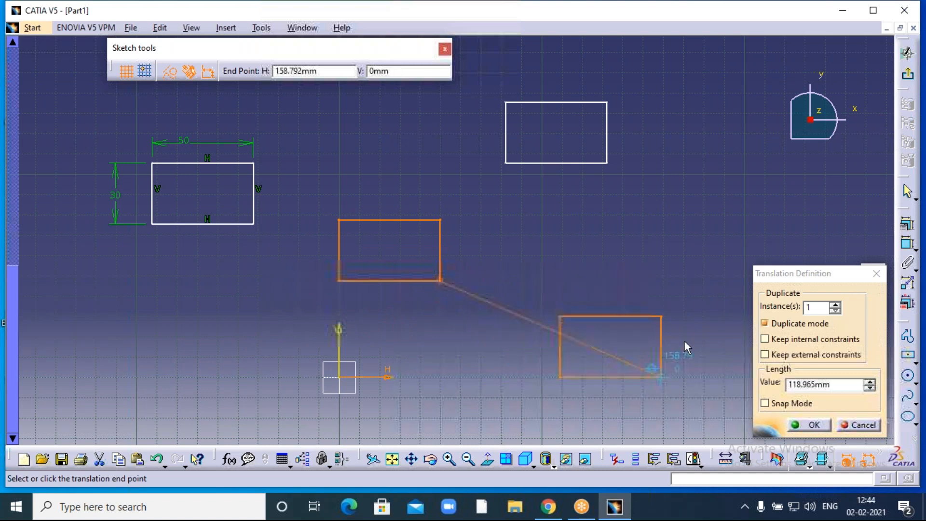
click(683, 244)
Duplicate the rectangle farthest along positive H with Translate from its lower corner nearer the V axis, placing the copy below it toward the origin.
drag(567, 174, 714, 275)
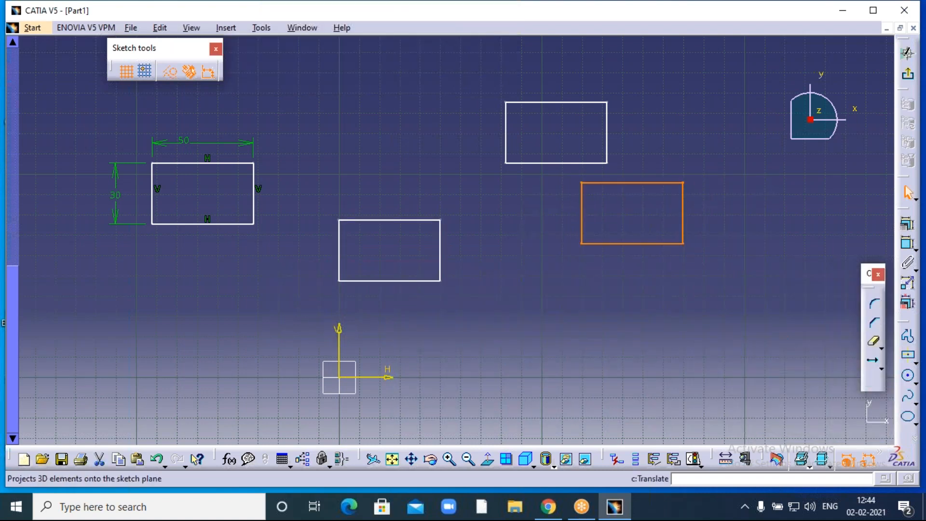
click(872, 359)
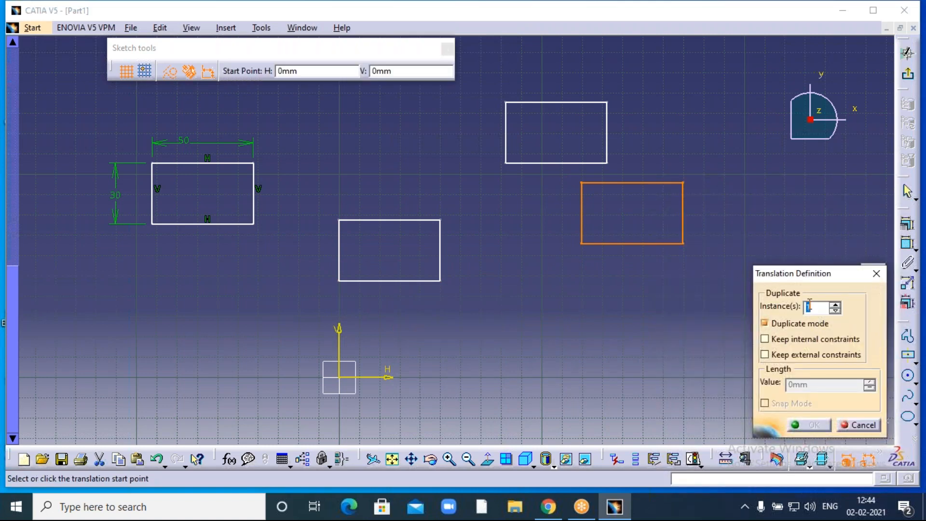
click(581, 256)
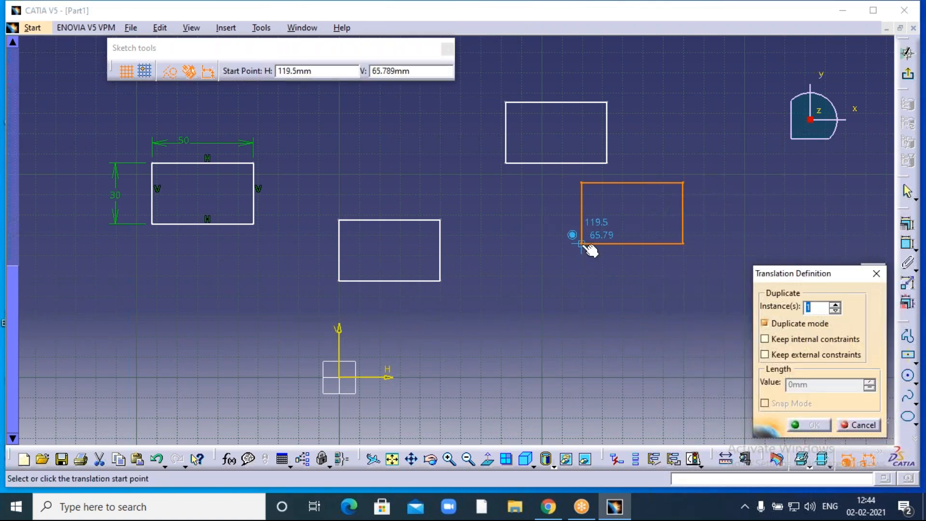
click(582, 254)
click(481, 344)
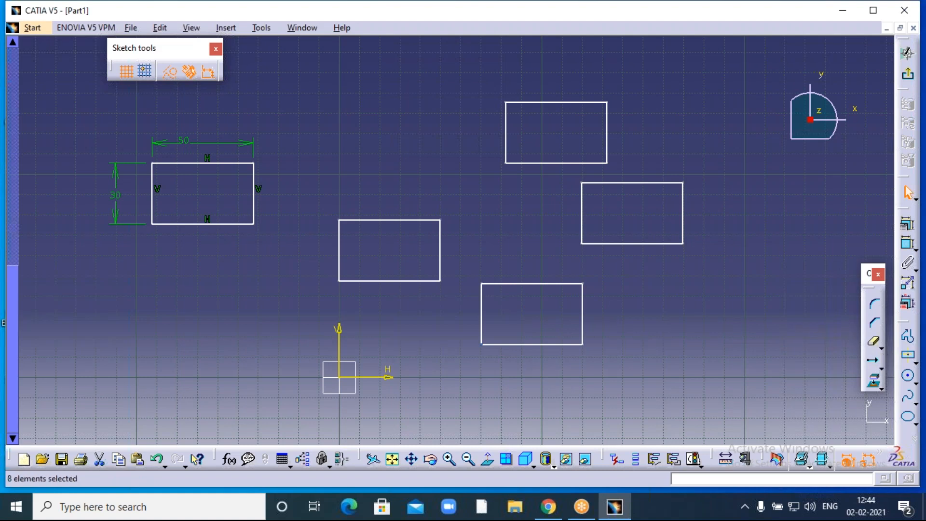
Undo all translated copies, both rectangle moves and the last height change.
click(881, 363)
click(506, 275)
key(ctrl+z)
key(ctrl+z)
key(ctrl+z)
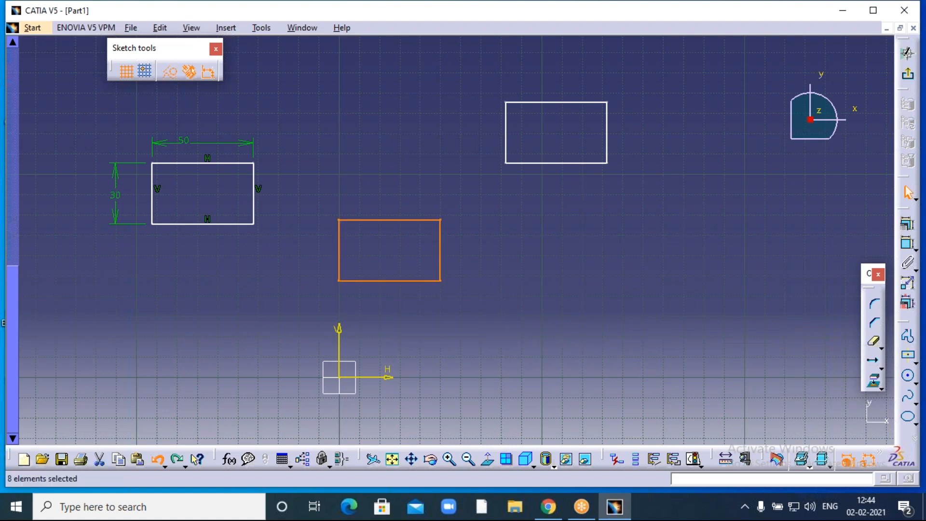
key(ctrl+z)
key(ctrl+z)
key(ctrl+z)
key(ctrl+z)
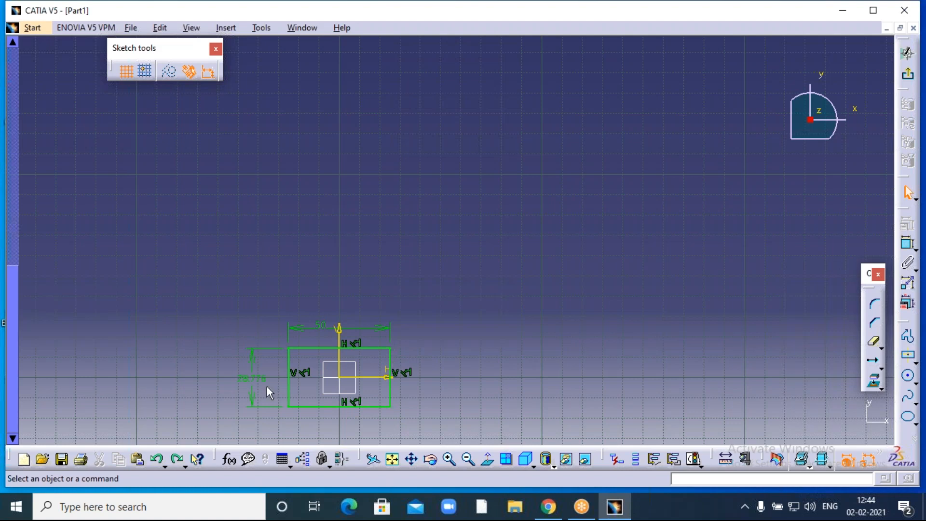
Set the centered rectangle's height to 30 mm.
double_click(253, 381)
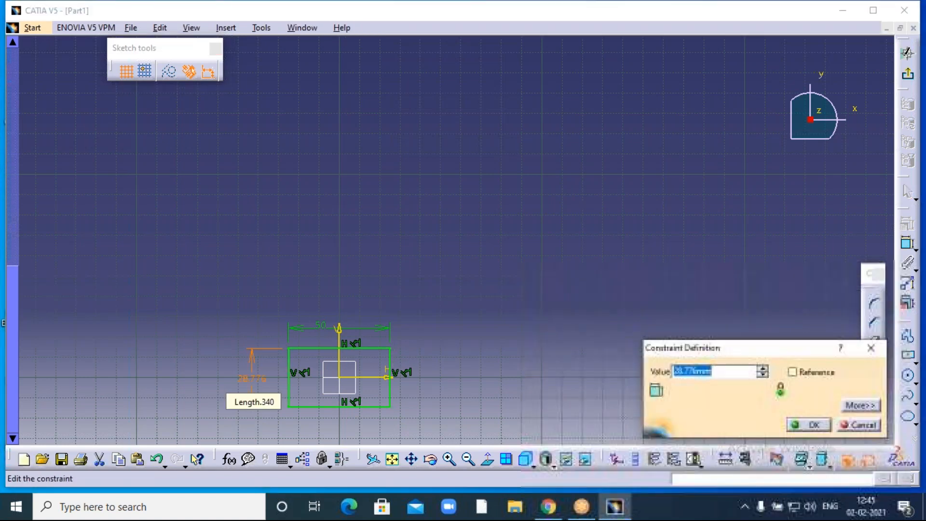
text(30)
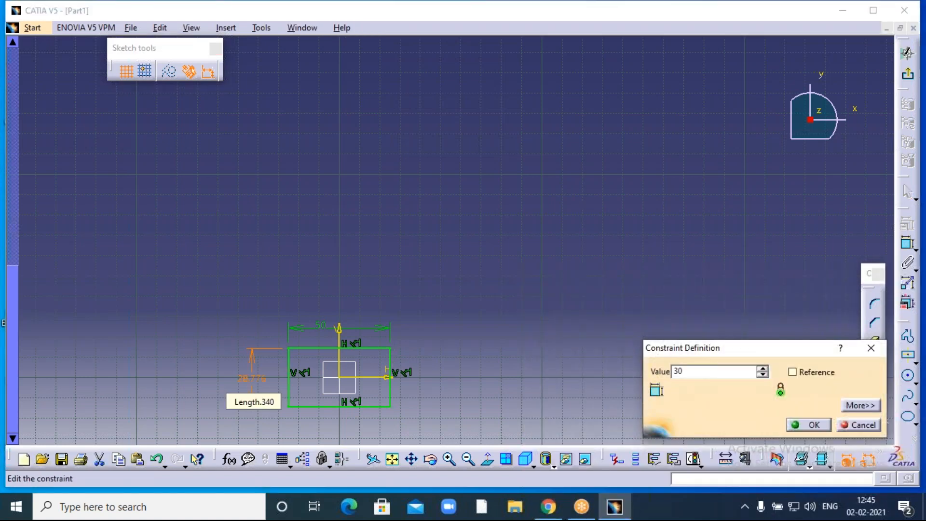
click(812, 427)
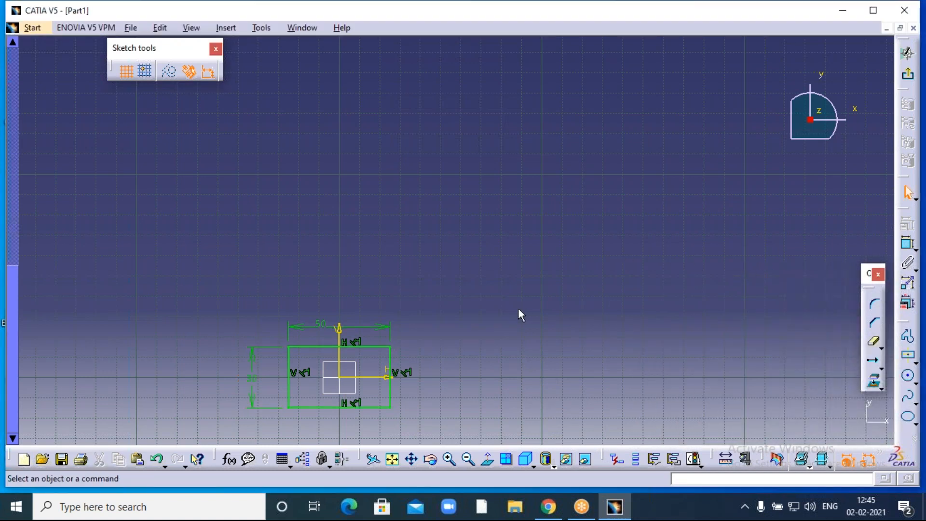
Duplicate the centered rectangle with Translate as 7 instances spaced 70 mm apart along positive H.
mouse_move(532, 331)
middle_down()
mouse_move(445, 253)
mouse_move(412, 251)
middle_up()
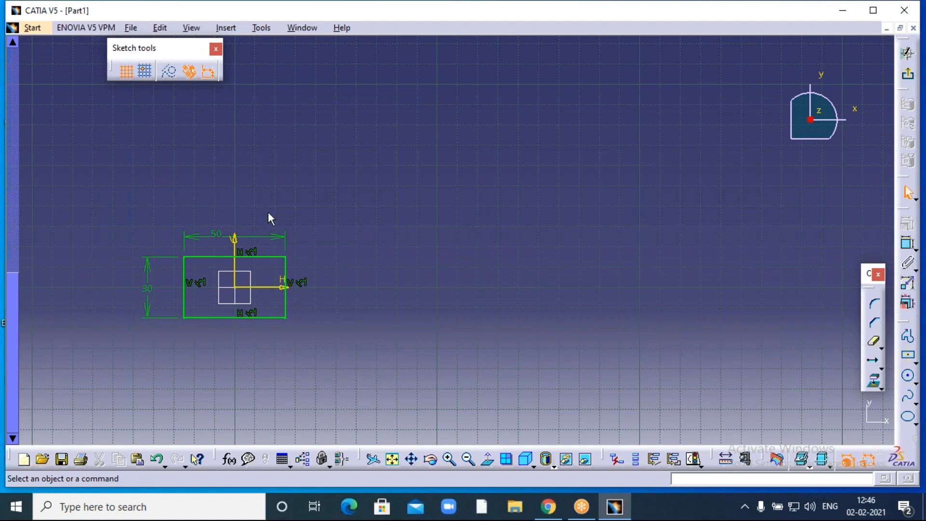
drag(117, 206, 330, 357)
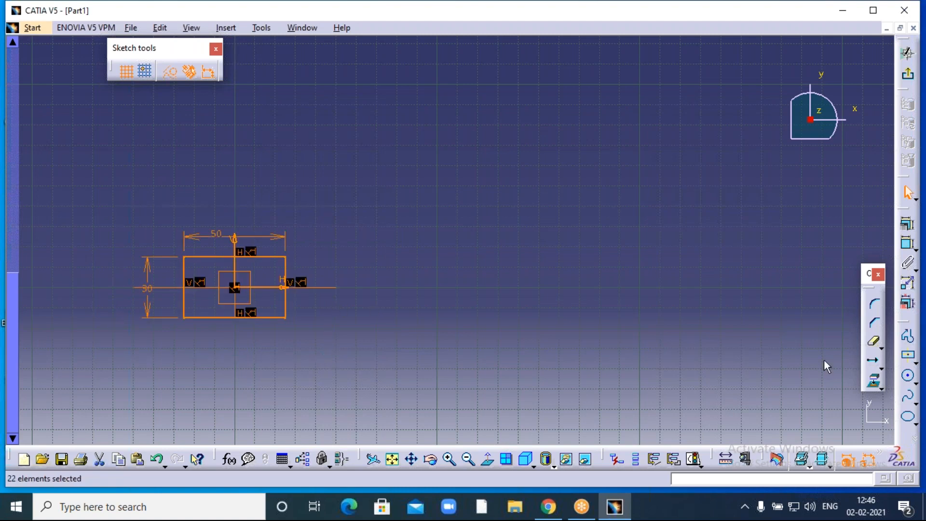
click(880, 366)
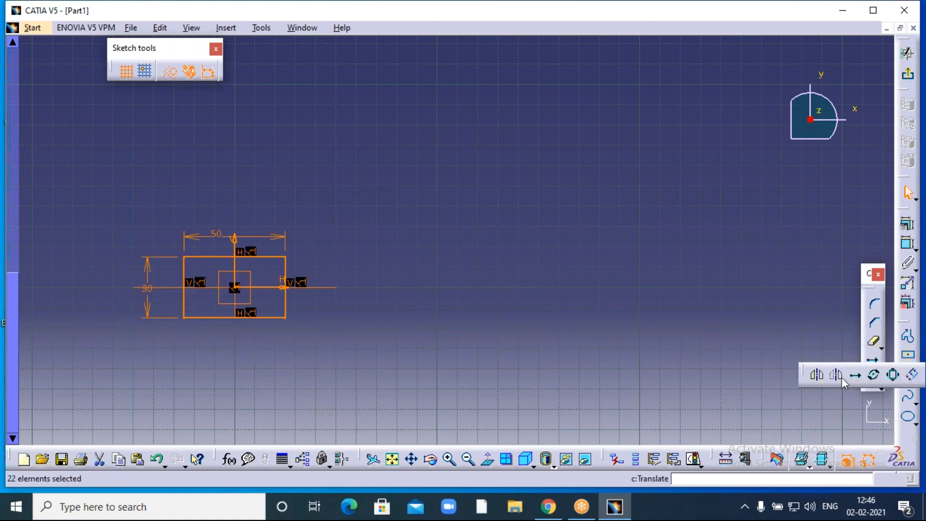
click(855, 376)
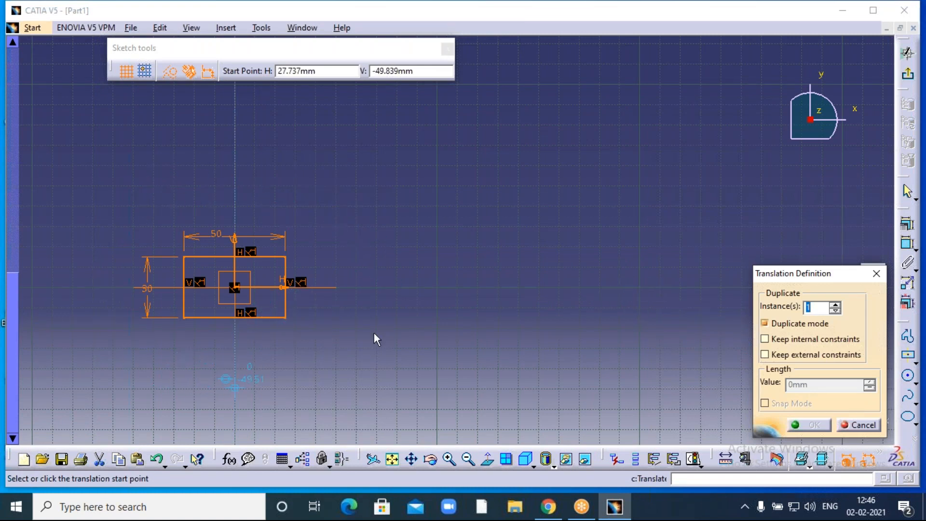
click(808, 309)
key(BackSpace)
text(7)
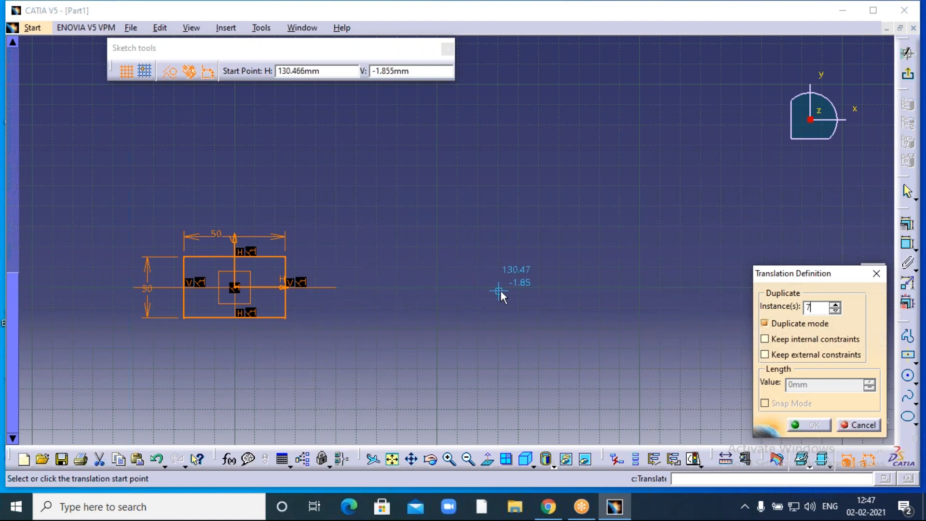
click(398, 288)
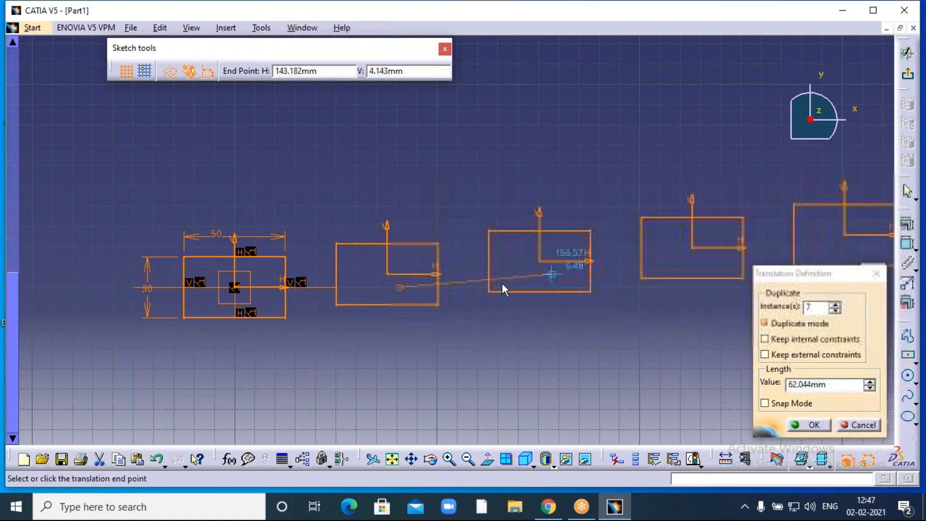
click(554, 282)
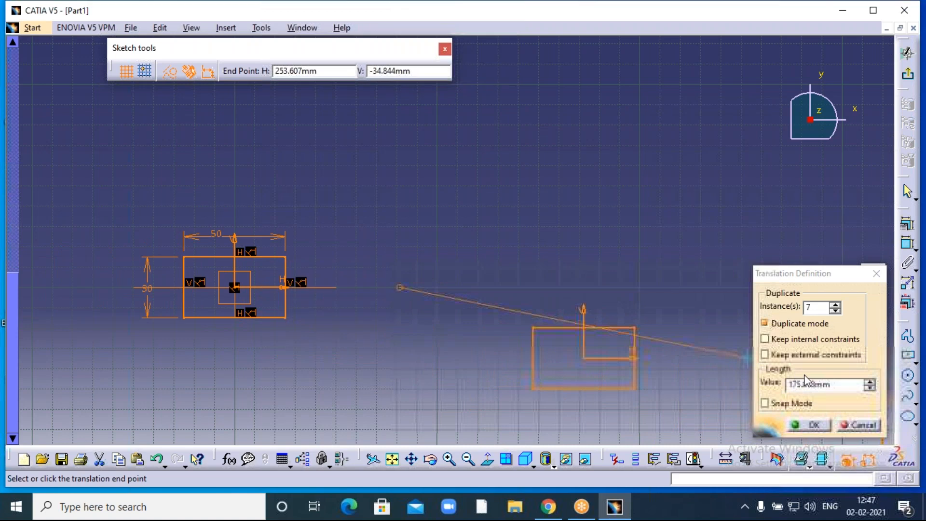
drag(829, 384, 814, 385)
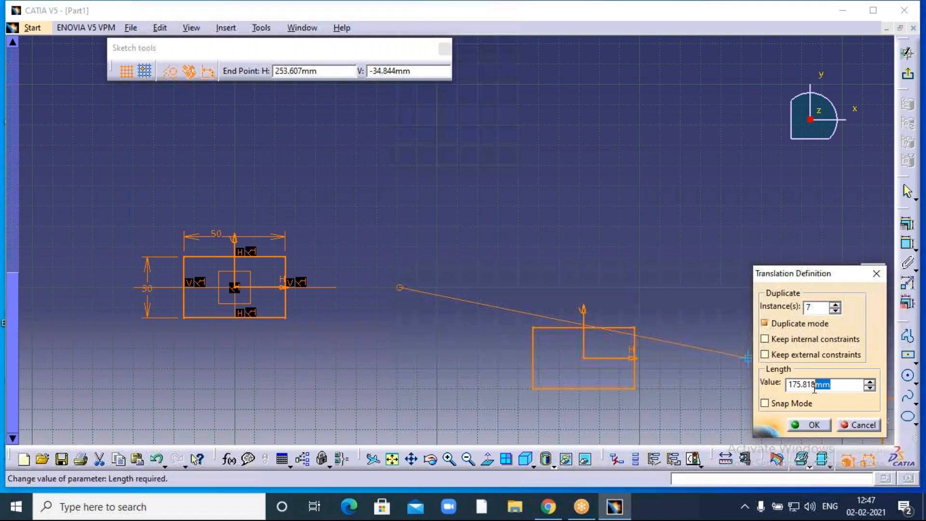
double_click(814, 386)
text(70)
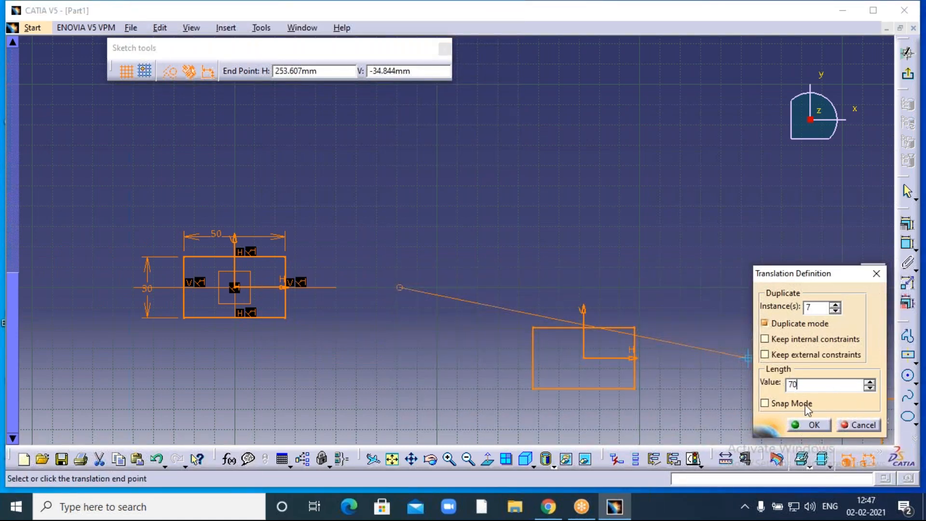
click(808, 426)
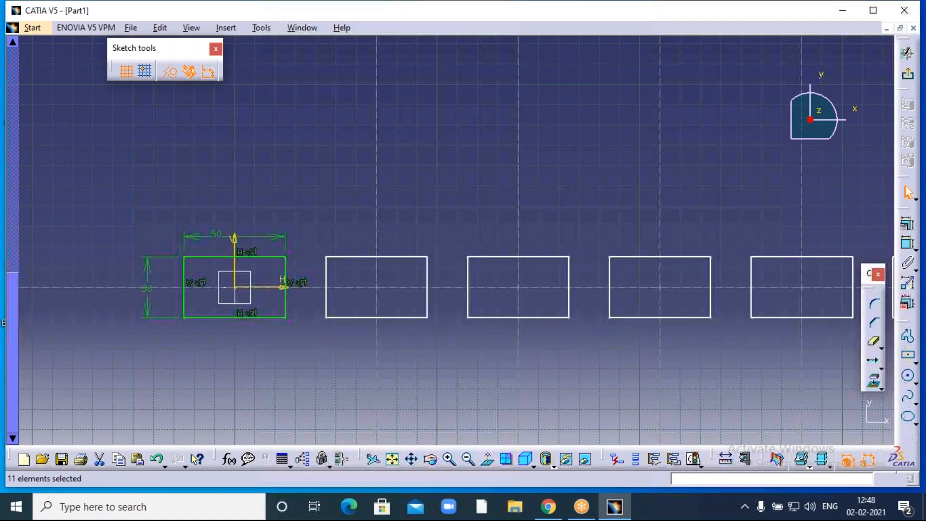
Examine the row of translated copies, from the centered original to the farthest copy along the H axis.
middle_drag(736, 213, 520, 207)
click(467, 459)
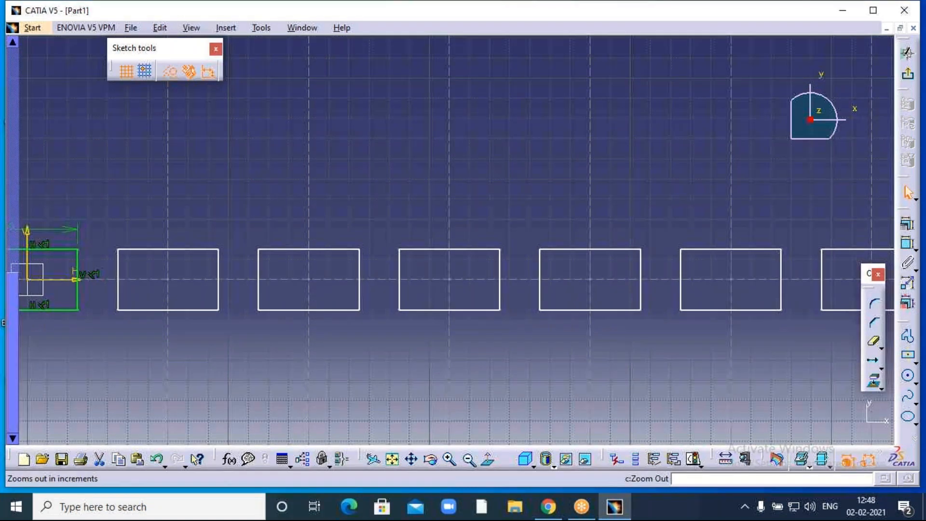
click(467, 459)
click(467, 459)
click(467, 459)
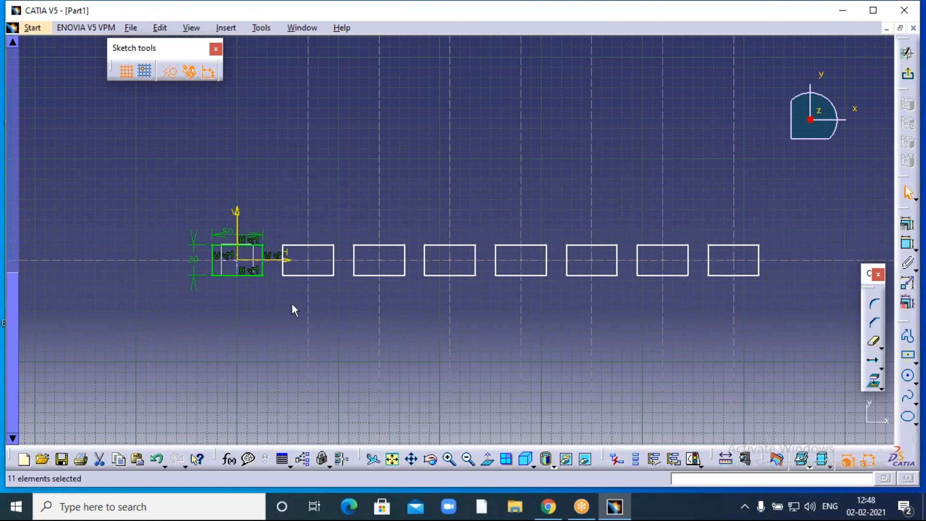
click(450, 461)
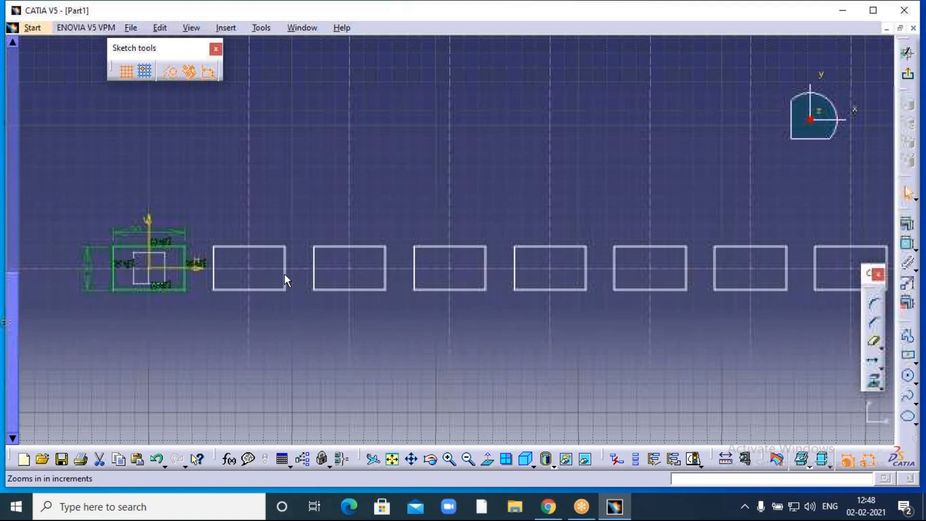
middle_drag(309, 323, 369, 334)
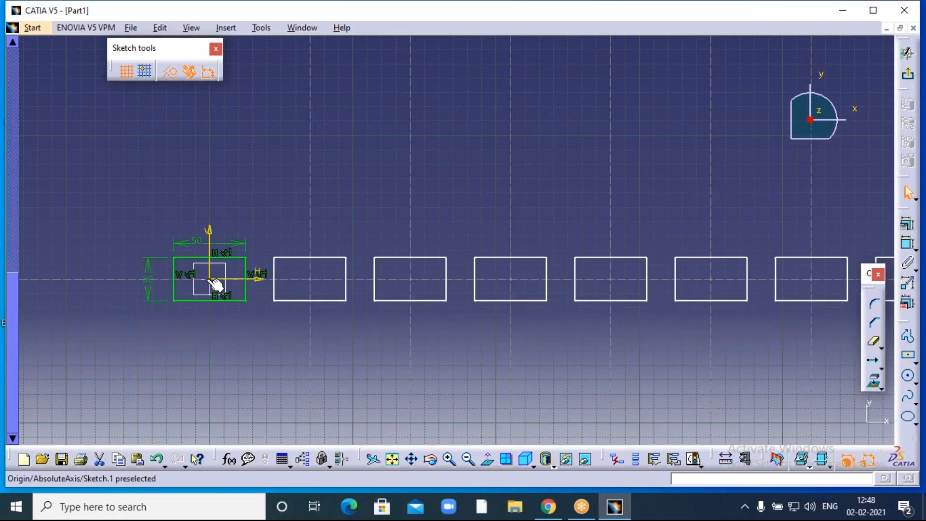
click(288, 287)
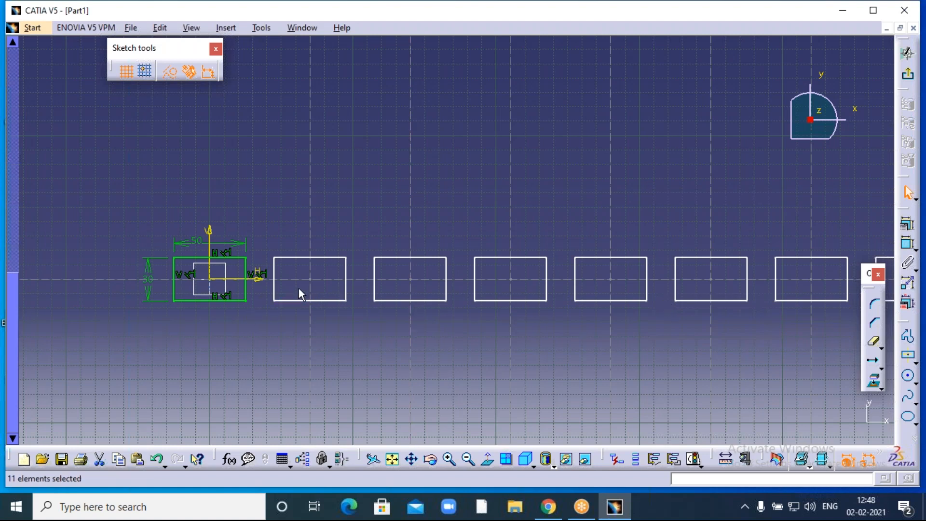
click(239, 261)
click(449, 459)
click(184, 225)
middle_drag(218, 215, 362, 216)
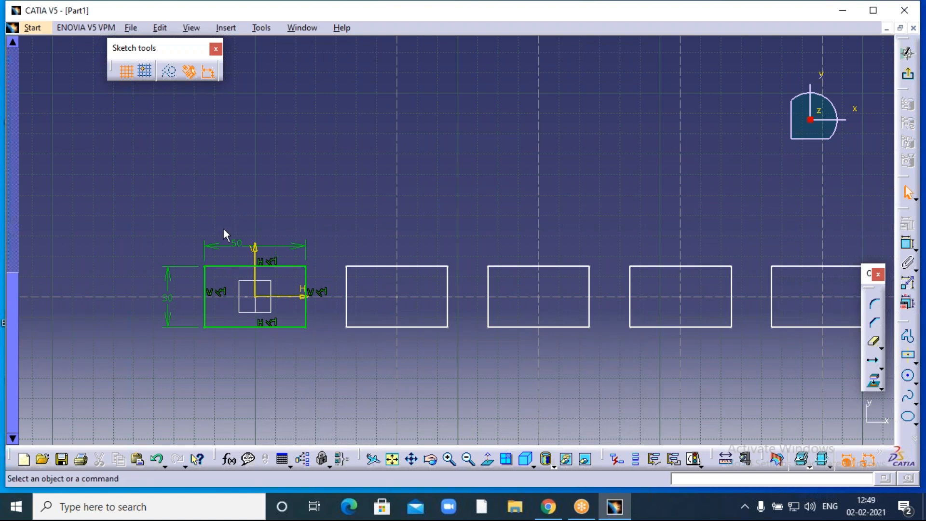
middle_drag(442, 216, 381, 207)
click(468, 458)
click(468, 459)
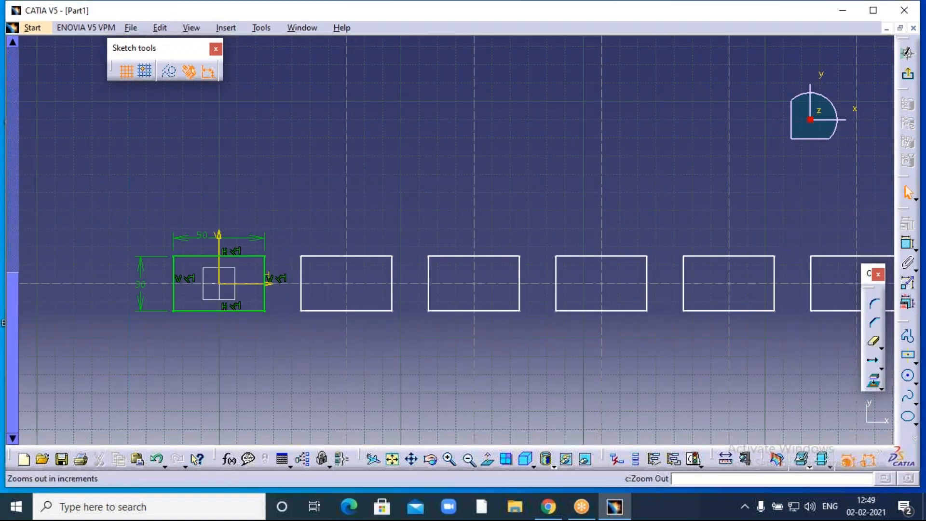
click(468, 458)
click(468, 459)
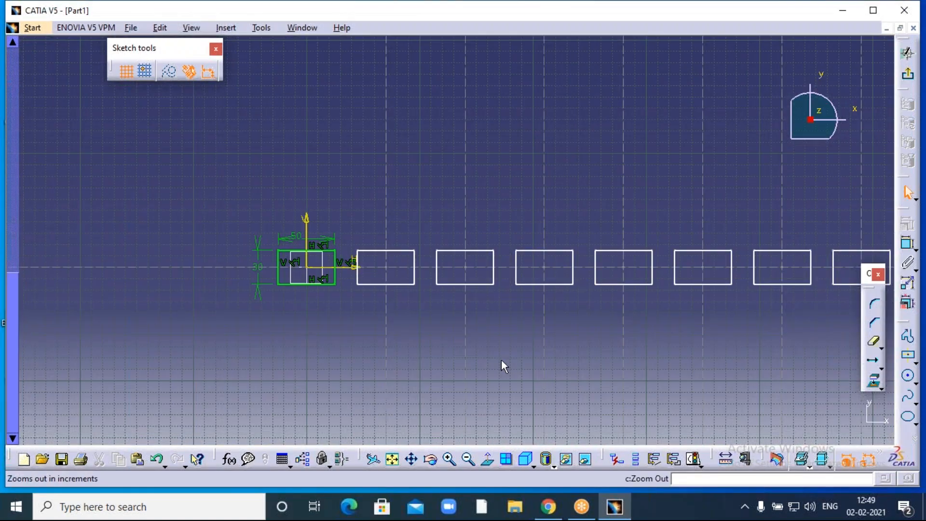
middle_drag(501, 359, 351, 358)
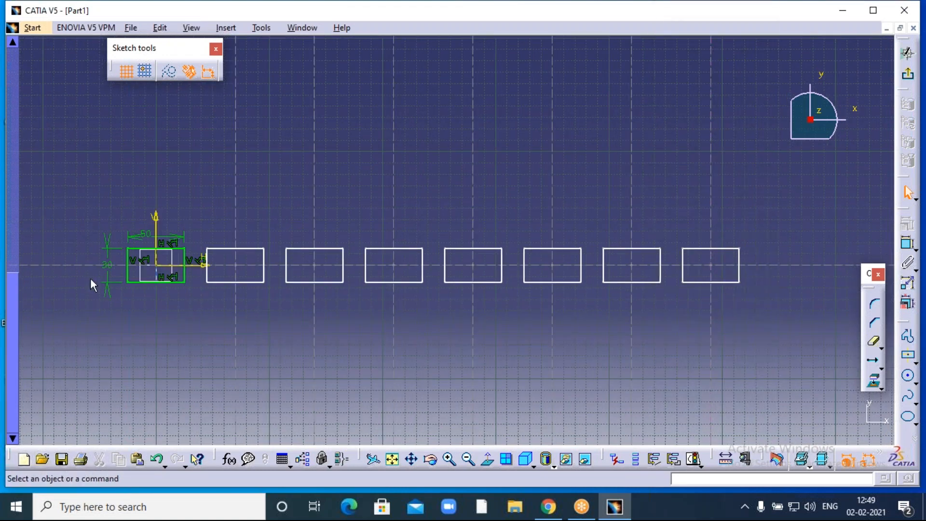
Duplicate the whole row of rectangles with Translate as 5 instances spaced 60 mm apart along positive V.
mouse_move(79, 209)
mouse_down()
mouse_move(215, 273)
mouse_move(666, 289)
mouse_move(782, 314)
mouse_up()
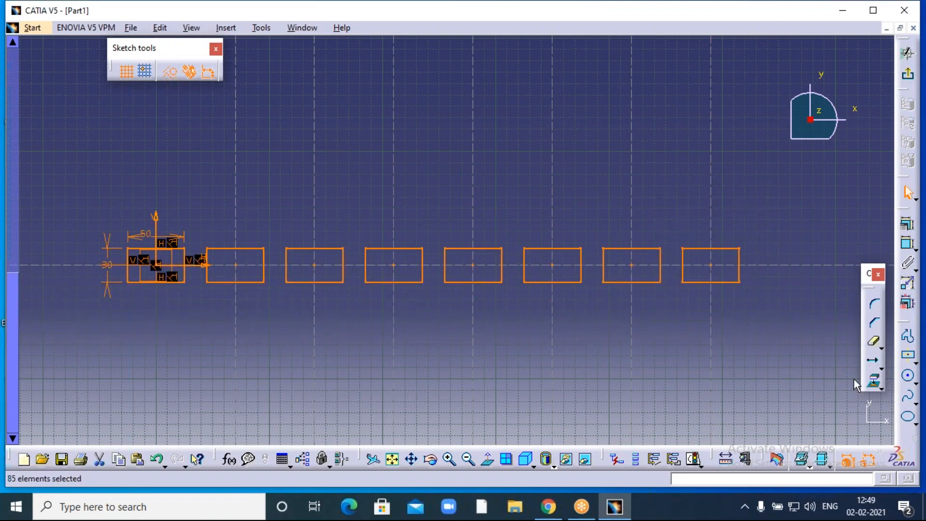
click(872, 359)
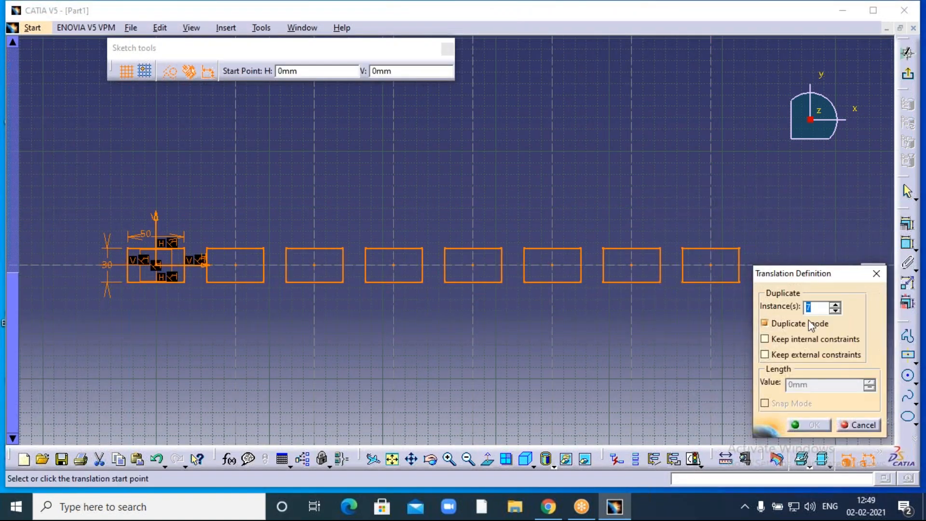
double_click(804, 309)
text(5)
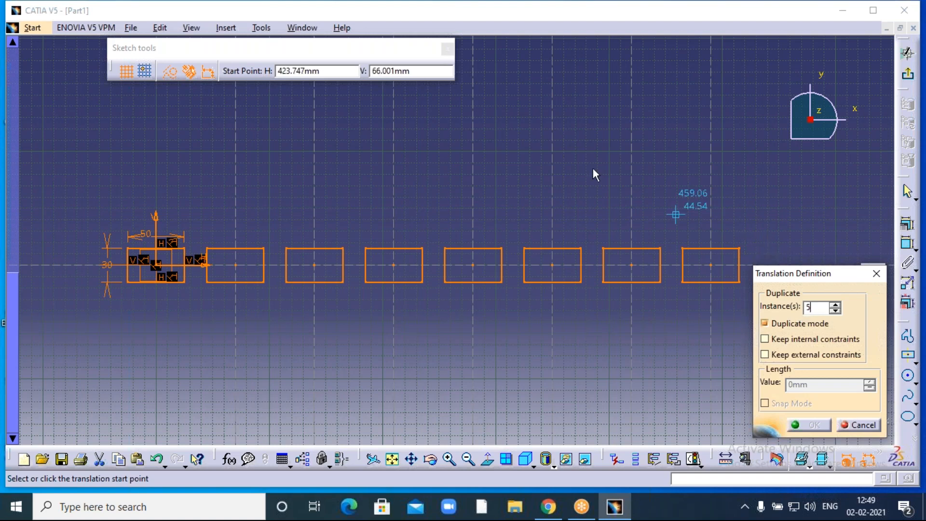
click(155, 155)
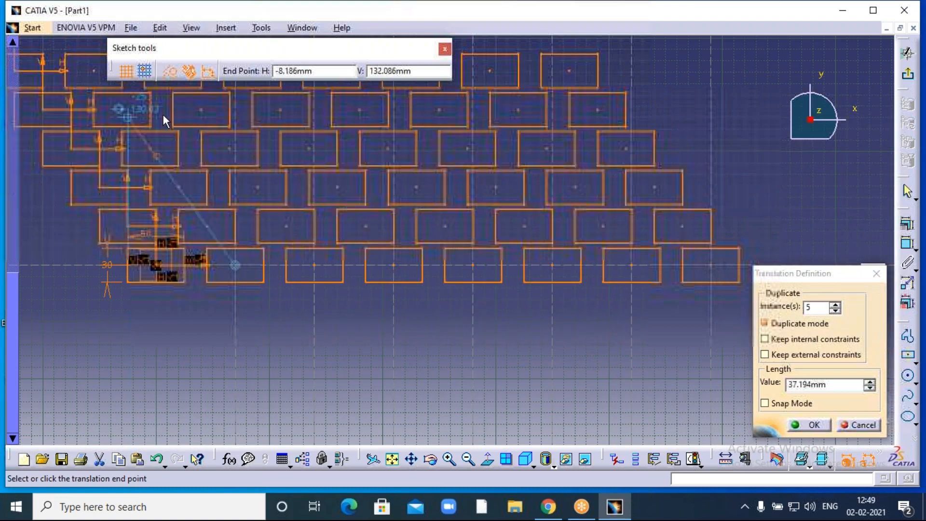
click(833, 388)
double_click(833, 389)
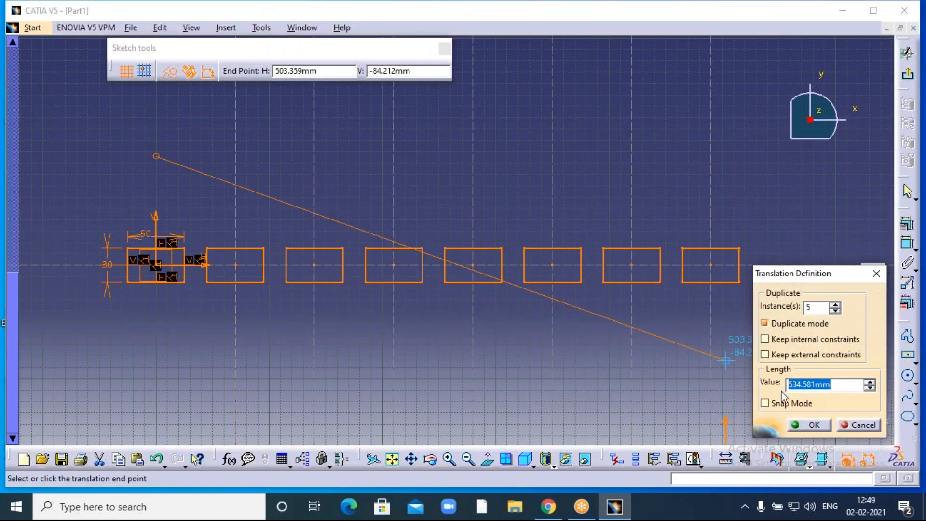
text(60)
click(806, 426)
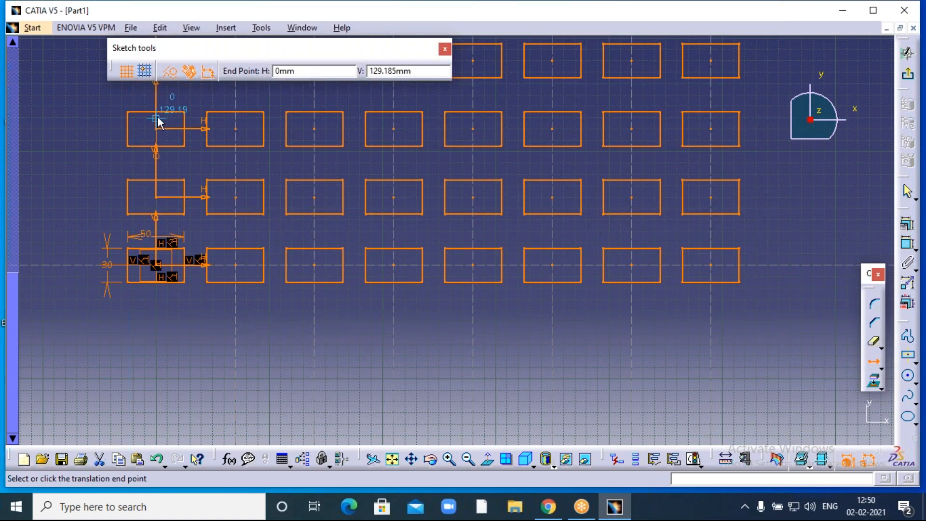
click(157, 116)
Dimension the horizontal gap between the fourth and fifth rectangles in the third row, counting the H-axis row as the first.
middle_drag(439, 328, 514, 426)
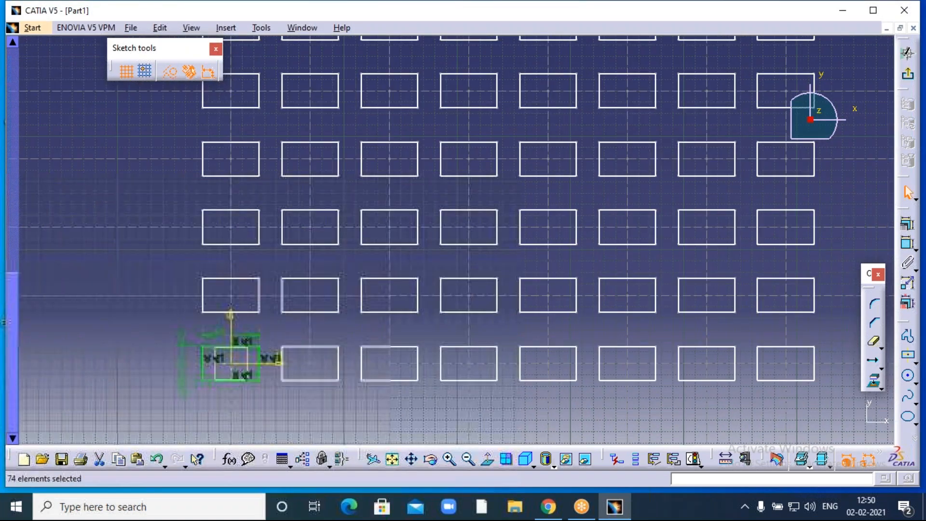
click(468, 459)
click(468, 458)
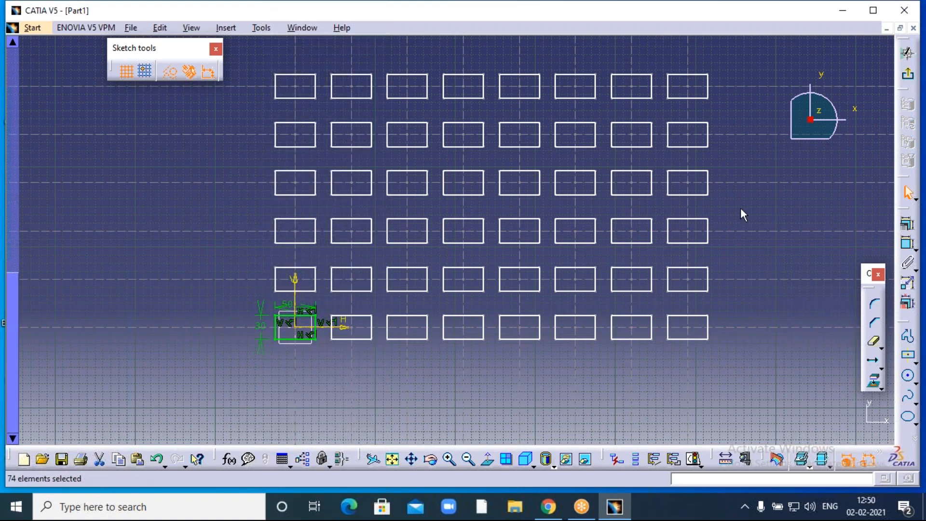
middle_drag(741, 219, 744, 230)
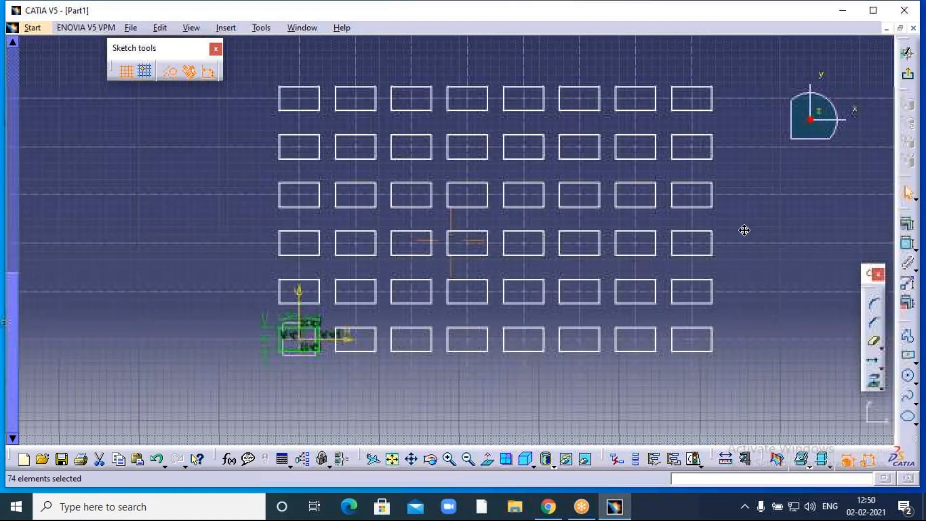
click(449, 459)
click(449, 459)
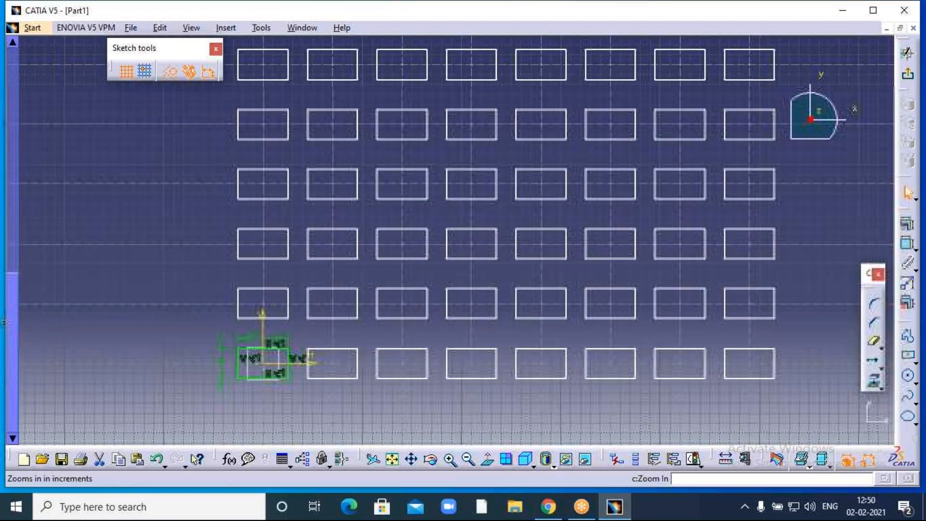
click(450, 459)
middle_drag(429, 385, 431, 299)
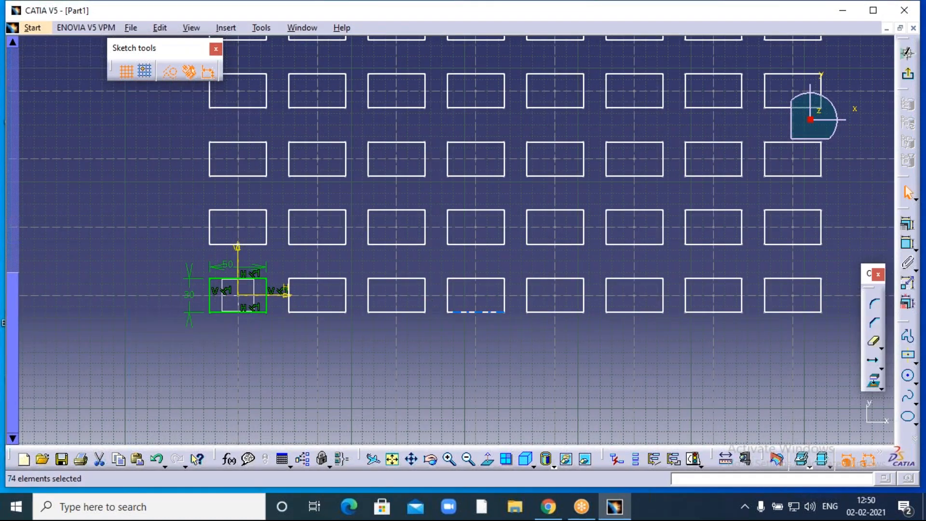
click(908, 246)
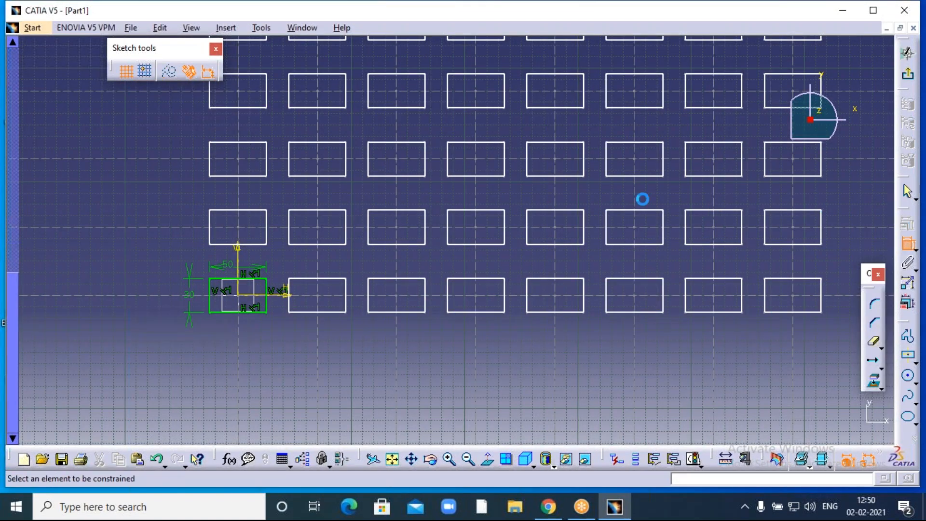
click(506, 157)
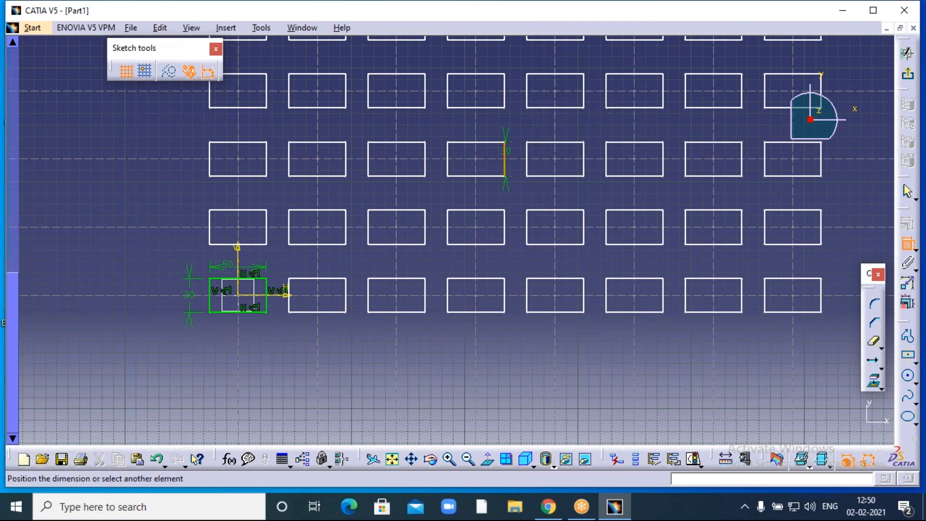
click(526, 162)
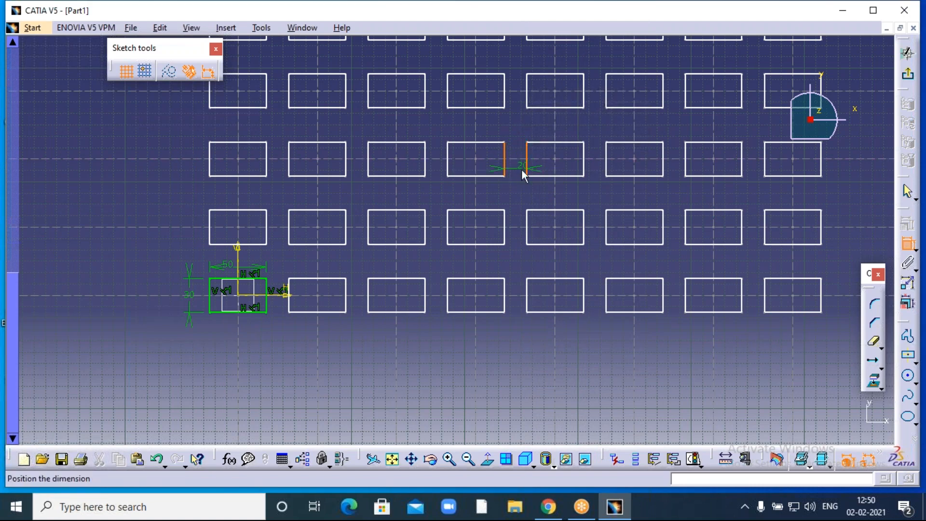
click(516, 169)
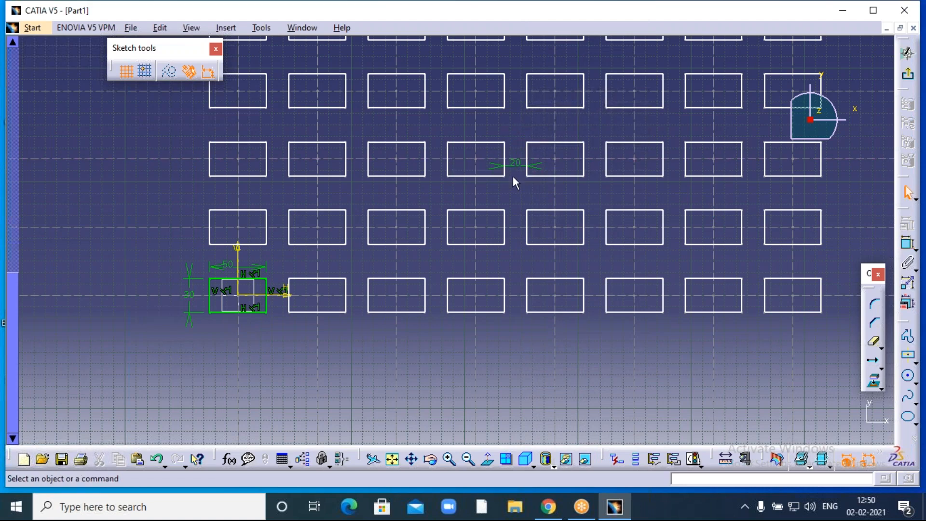
Dimension the vertical gap between the third- and fourth-row rectangles in the fourth column, counting the H-axis row as the first.
click(907, 249)
click(476, 107)
click(494, 142)
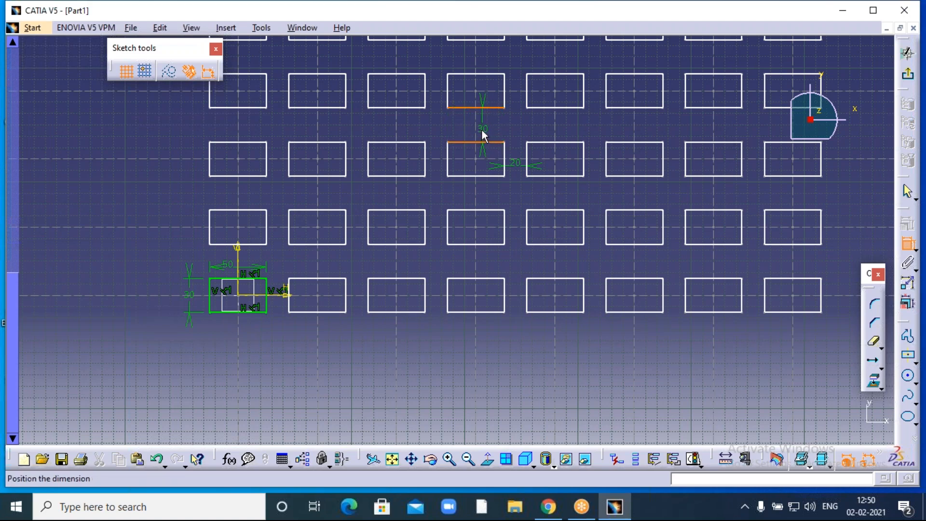
click(481, 127)
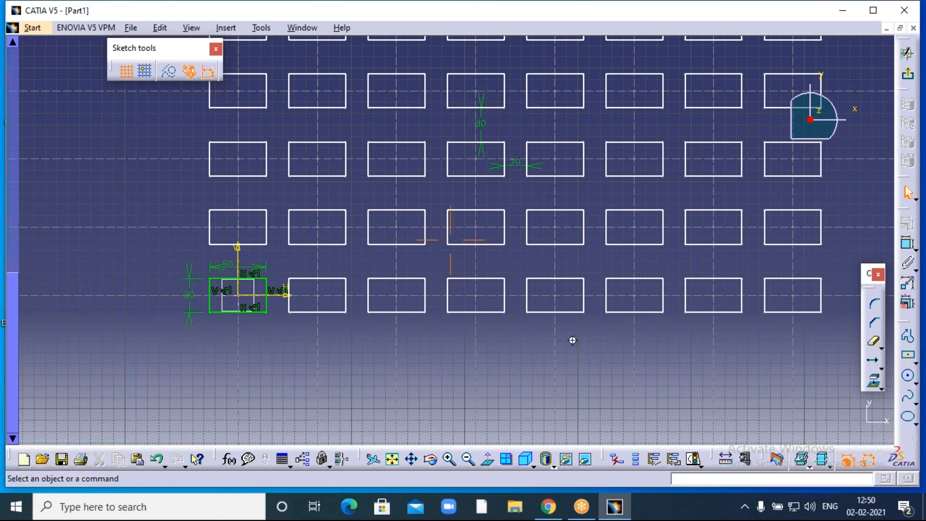
middle_drag(572, 340, 523, 352)
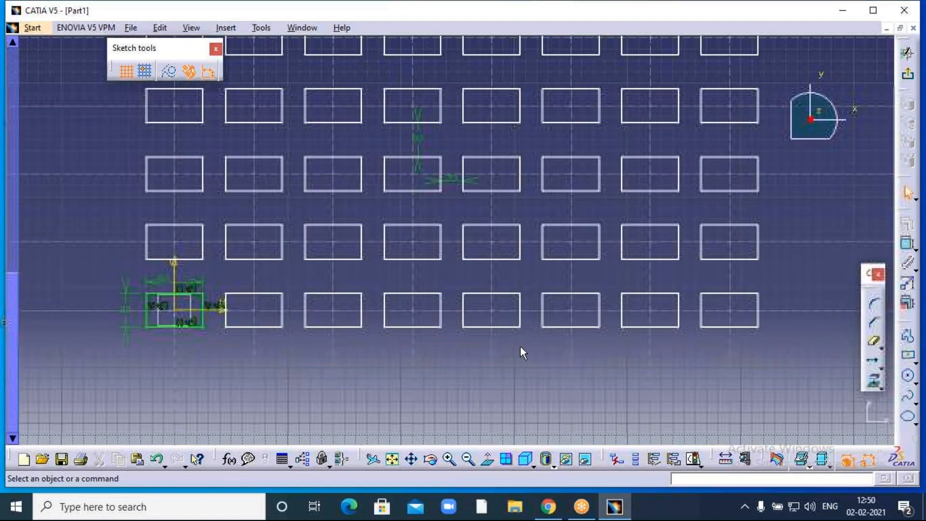
Delete the entire grid of rectangles together with its dimensions and constraints.
click(661, 21)
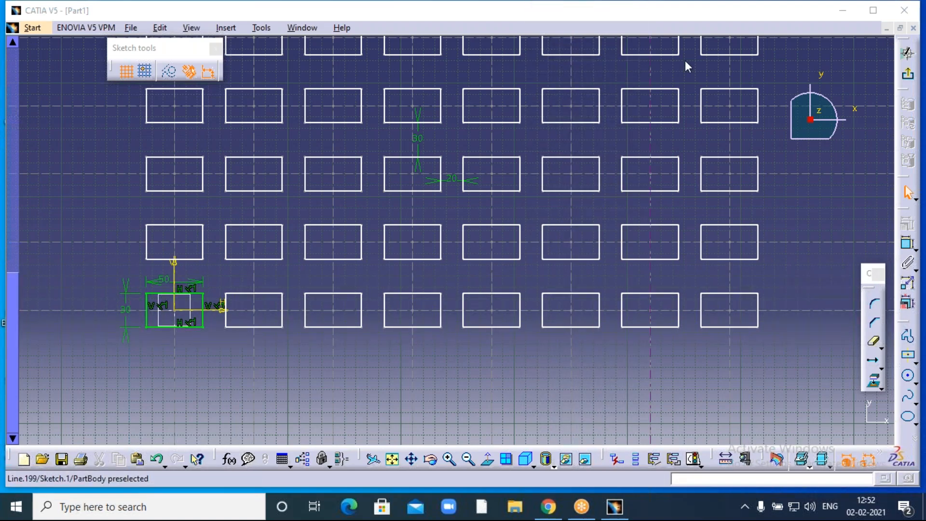
click(881, 367)
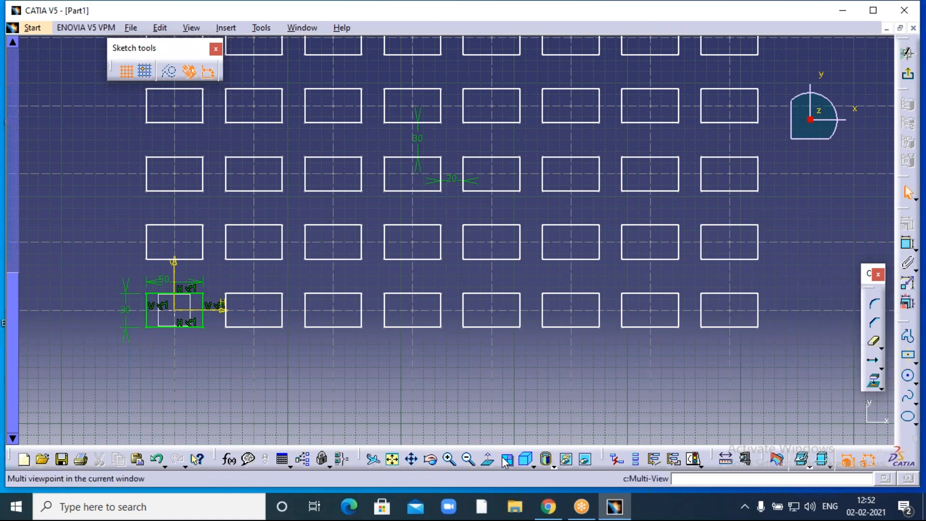
click(467, 458)
click(468, 460)
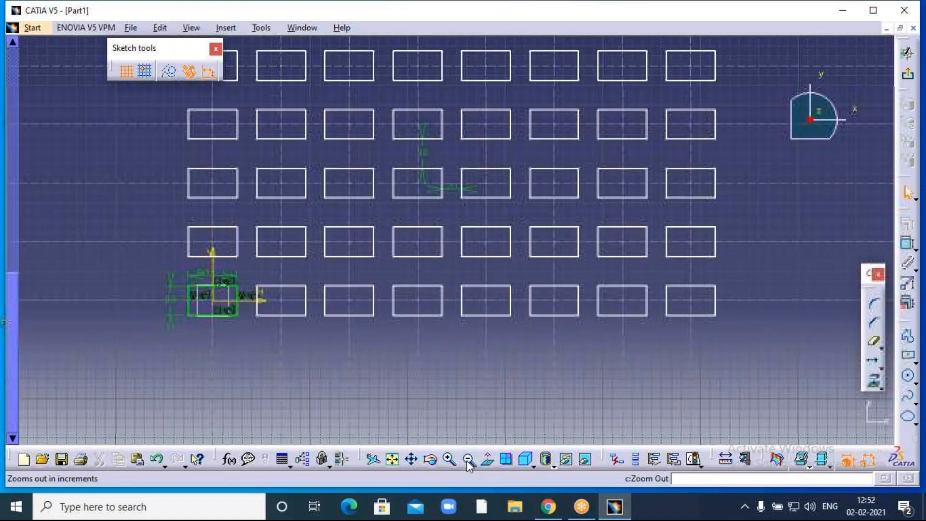
click(467, 461)
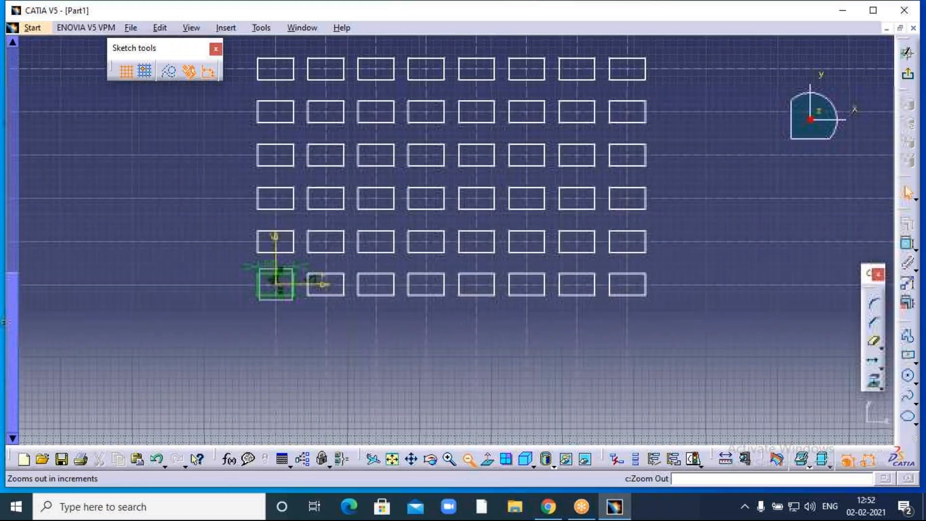
click(469, 459)
click(469, 460)
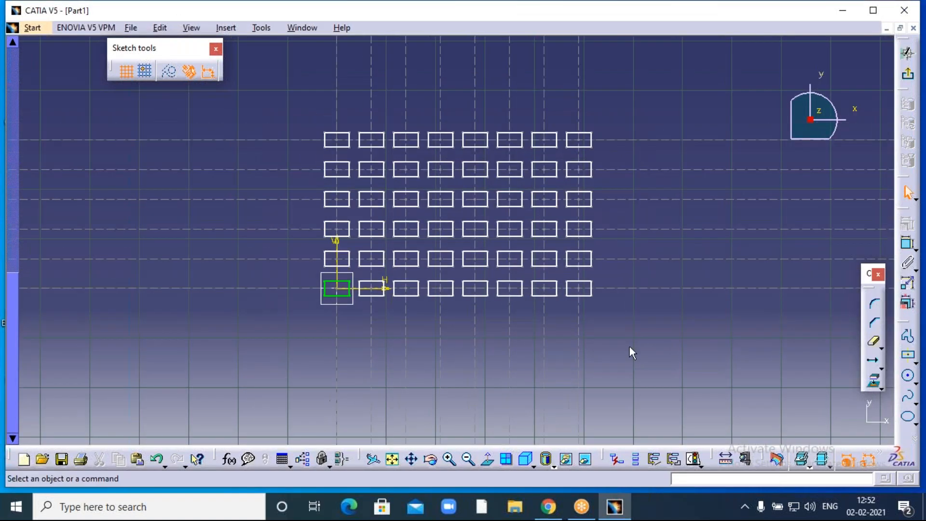
drag(614, 315, 627, 324)
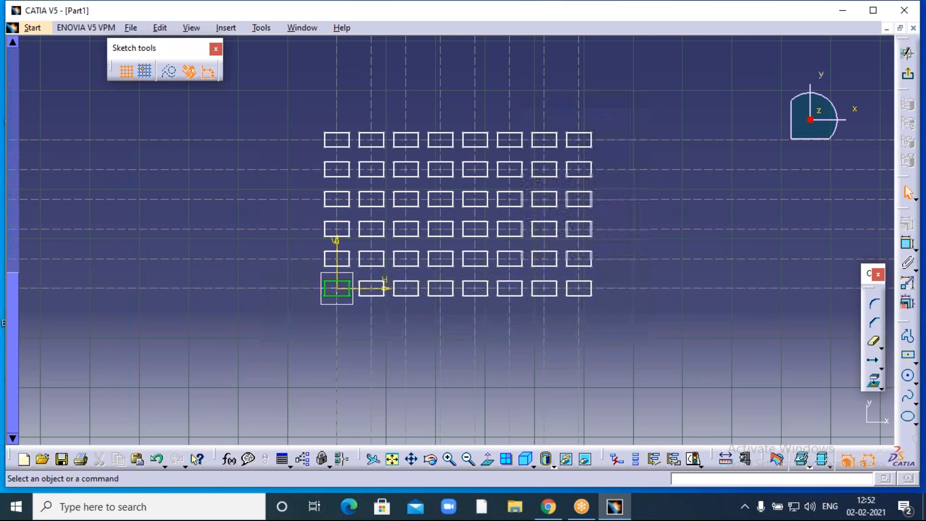
key(Delete)
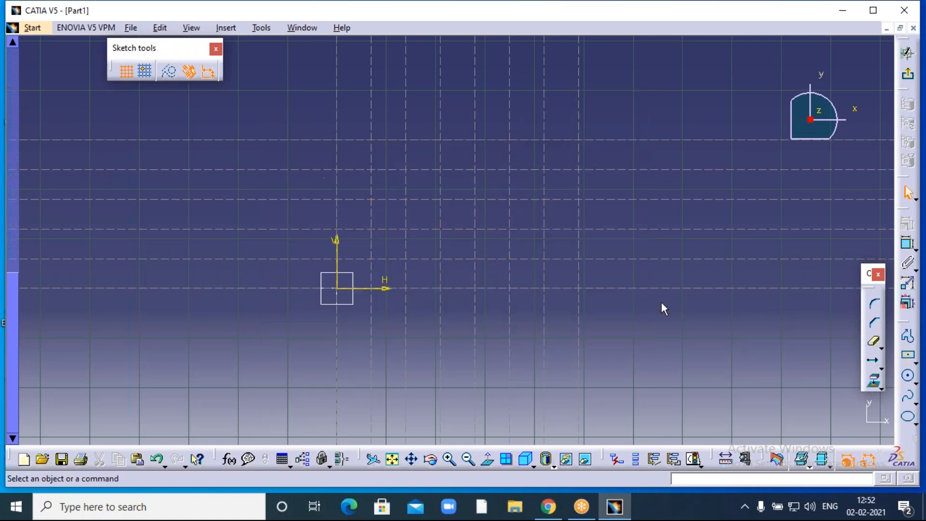
Delete the six dashed horizontal construction lines left over from the grid rows, including the one on the H axis.
click(641, 289)
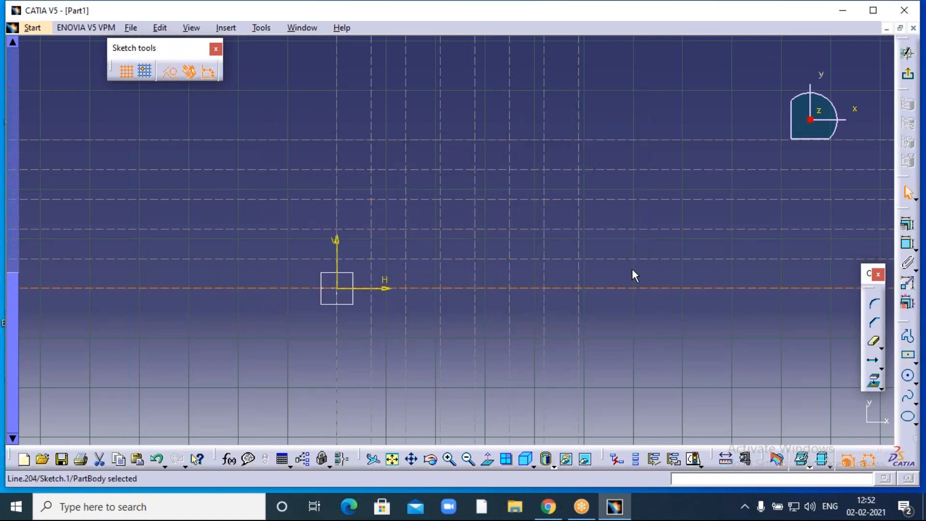
ctrl+click(630, 258)
ctrl+click(629, 229)
ctrl+click(628, 196)
ctrl+click(624, 169)
ctrl+click(626, 139)
key(Delete)
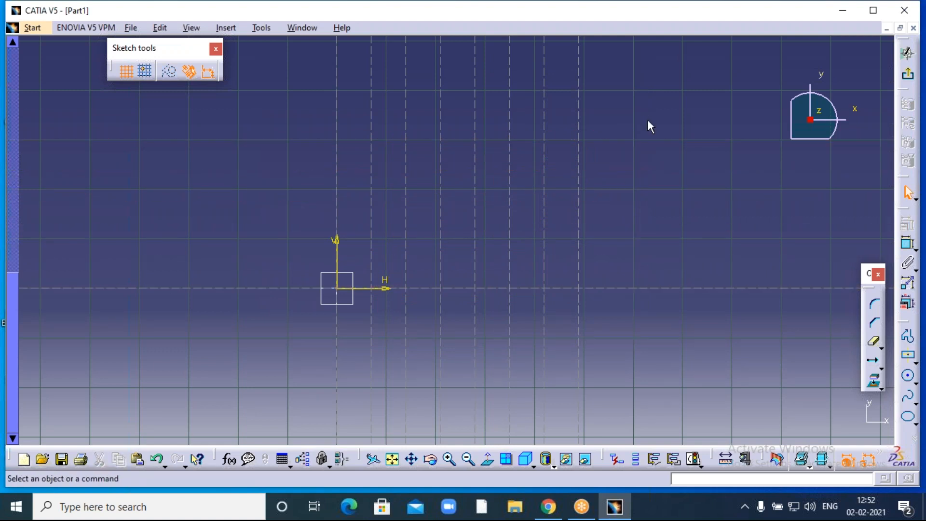
Delete the eight dashed vertical construction lines left over from the grid columns, including the one on the V axis.
click(579, 237)
ctrl+click(544, 230)
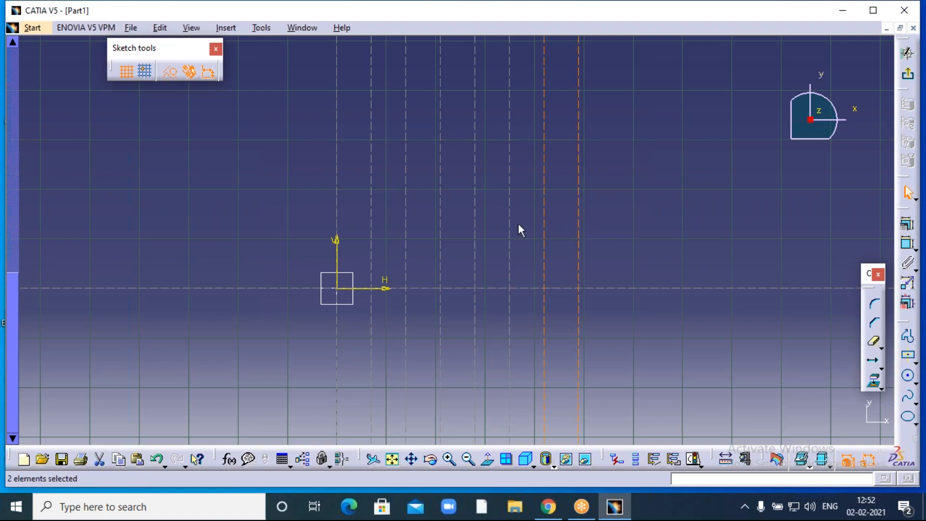
ctrl+click(509, 215)
ctrl+click(475, 207)
ctrl+click(439, 199)
ctrl+click(405, 195)
ctrl+click(371, 192)
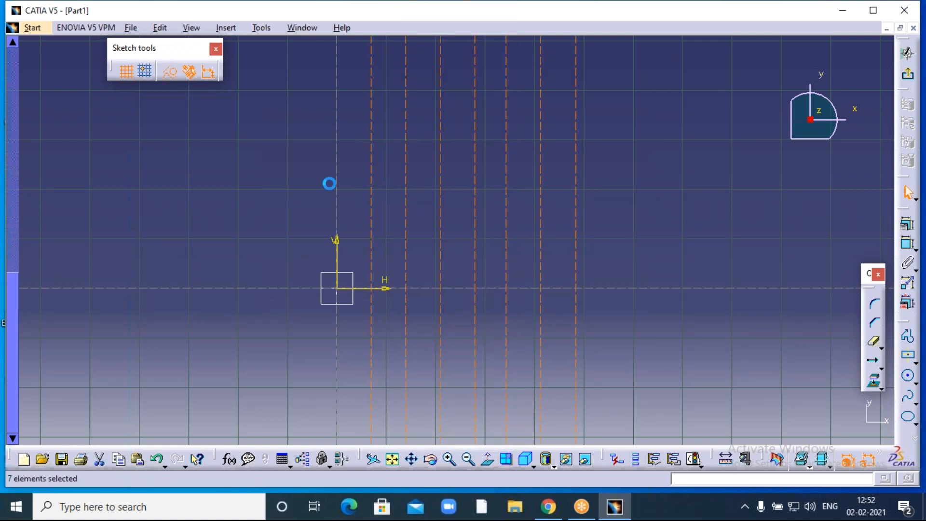
ctrl+click(338, 186)
key(Delete)
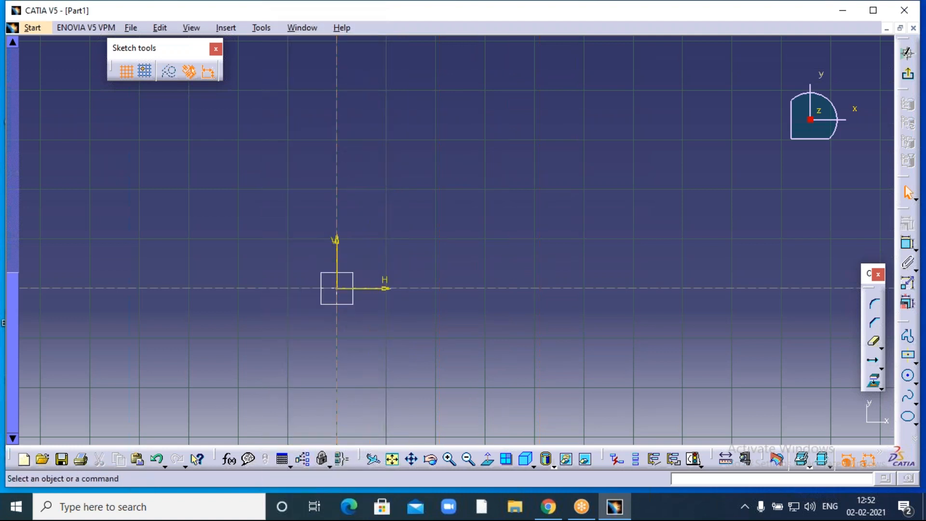
Delete all the remaining overlapping construction lines stacked on the H and V axes.
click(339, 161)
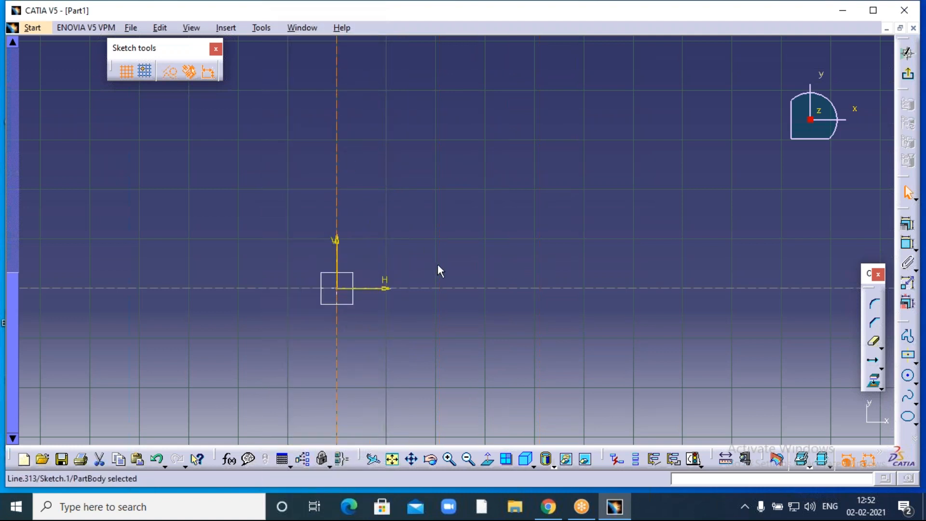
ctrl+click(447, 288)
key(Delete)
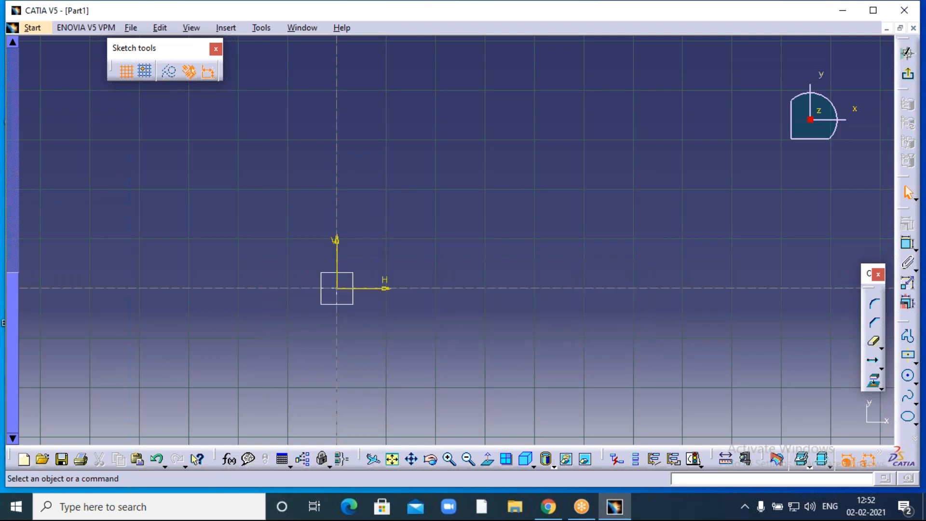
click(339, 155)
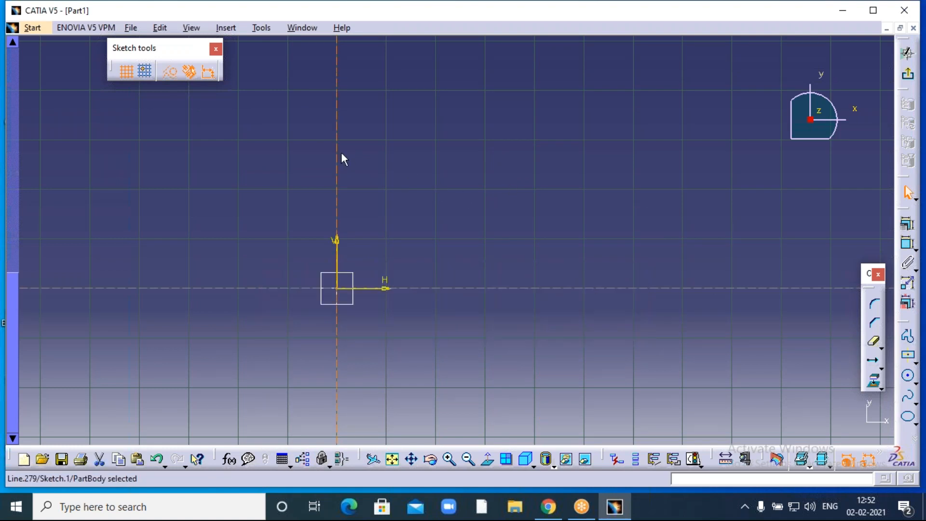
click(340, 153)
key(Delete)
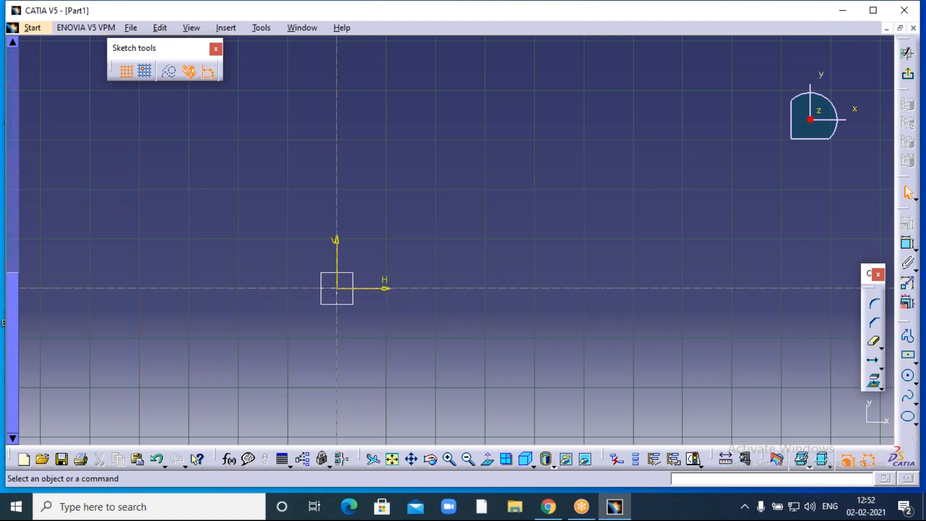
click(348, 143)
key(Delete)
click(426, 288)
key(Delete)
click(426, 288)
key(Delete)
click(427, 288)
key(Delete)
click(426, 288)
key(Delete)
Draw a centered rectangle in the positive H and V quadrant, with its lower-left corner at about H 11 mm, V 27 mm.
click(449, 459)
mouse_move(414, 360)
middle_down()
mouse_move(508, 341)
mouse_move(600, 341)
middle_up()
click(449, 459)
click(449, 459)
click(449, 459)
click(449, 459)
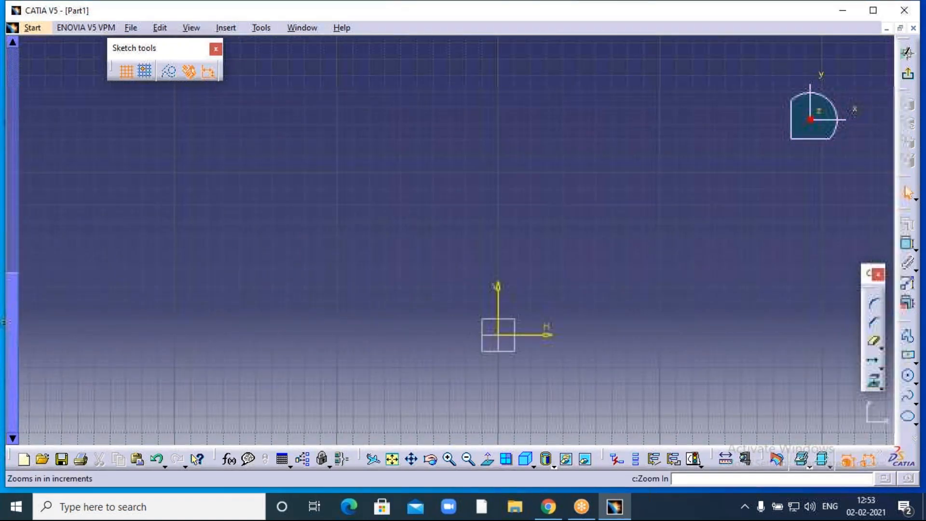
middle_drag(593, 366, 487, 326)
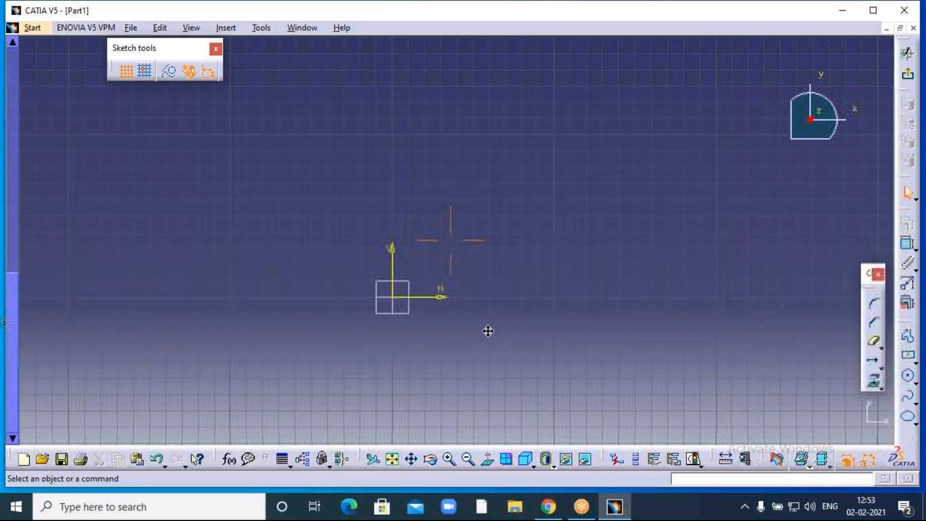
click(881, 368)
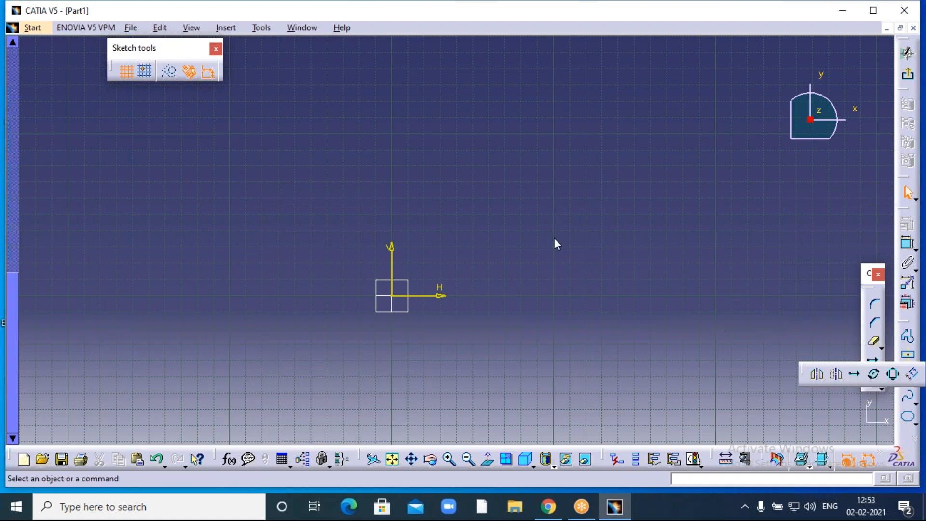
middle_drag(509, 249, 578, 254)
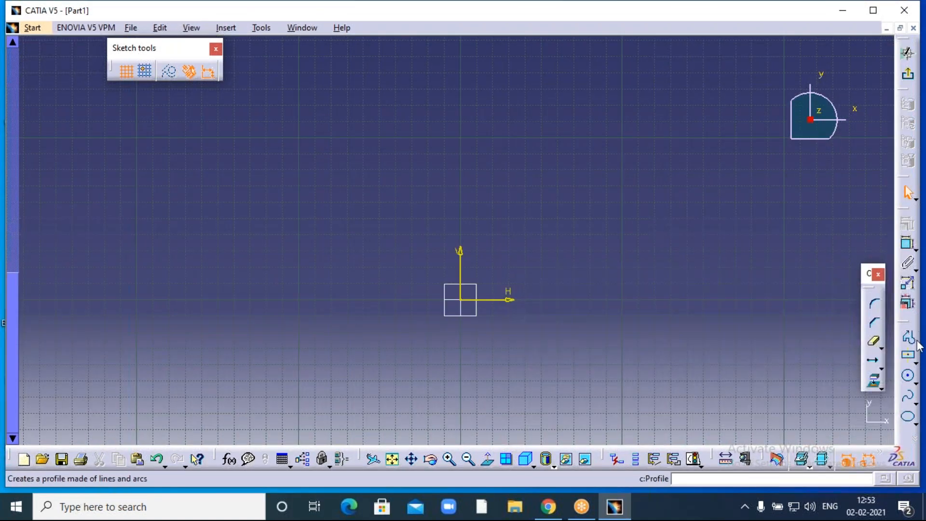
click(907, 355)
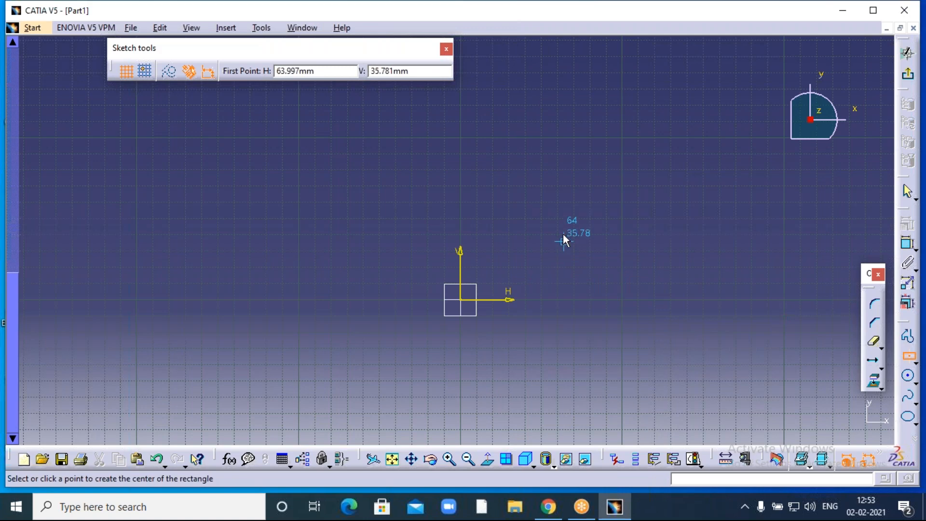
click(569, 214)
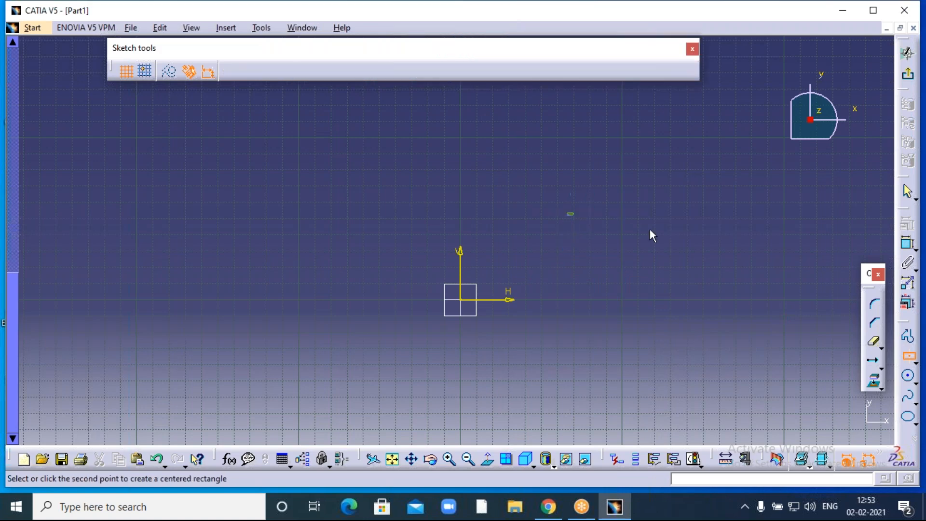
click(656, 256)
click(723, 241)
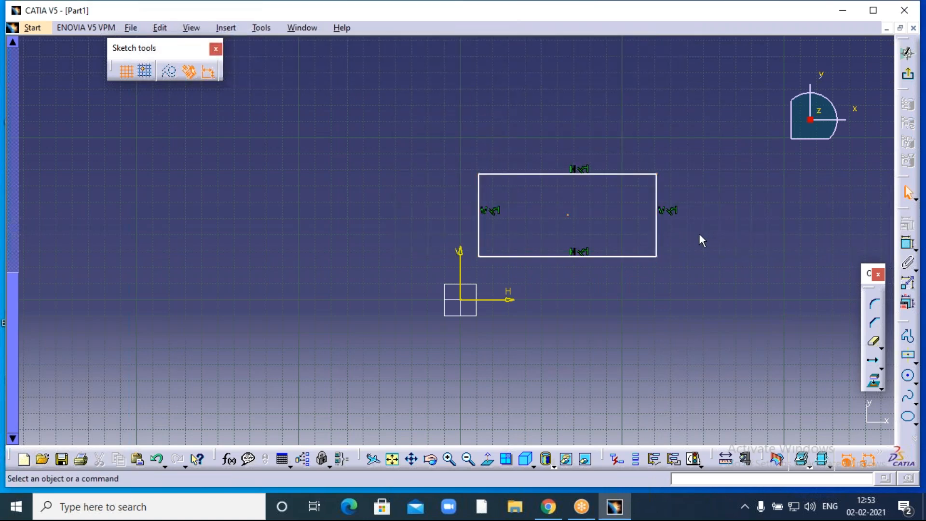
Rotate the whole rectangle 60 degrees about its lower-left corner with duplicate mode turned off.
middle_drag(699, 233, 567, 204)
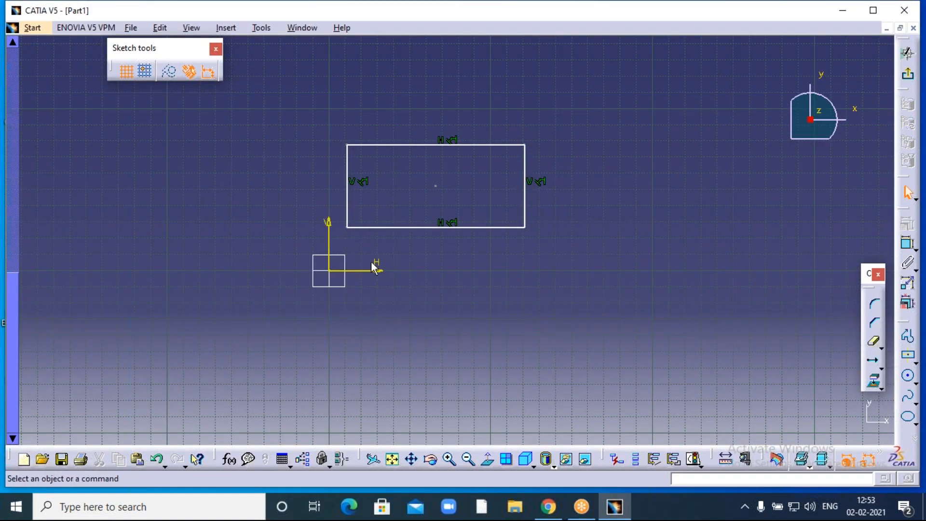
mouse_move(337, 127)
mouse_down()
mouse_move(374, 160)
mouse_move(554, 242)
mouse_up()
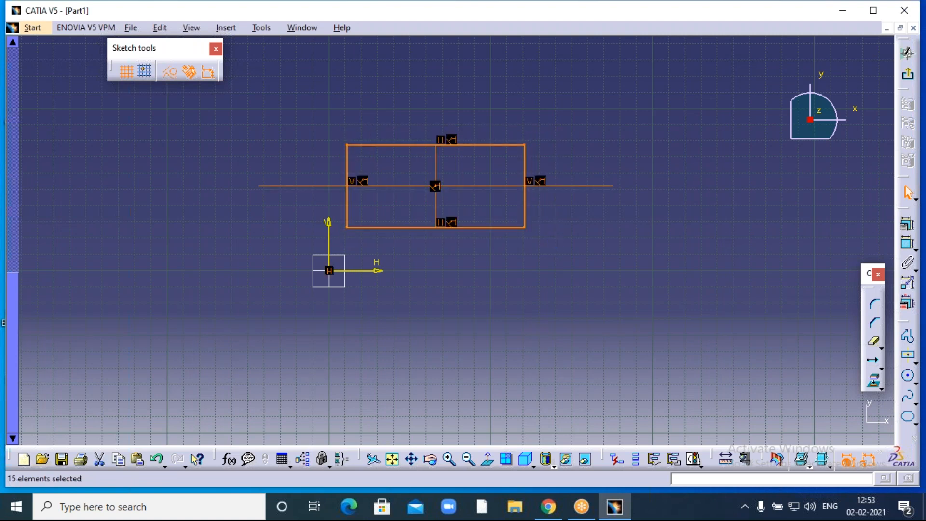
click(881, 366)
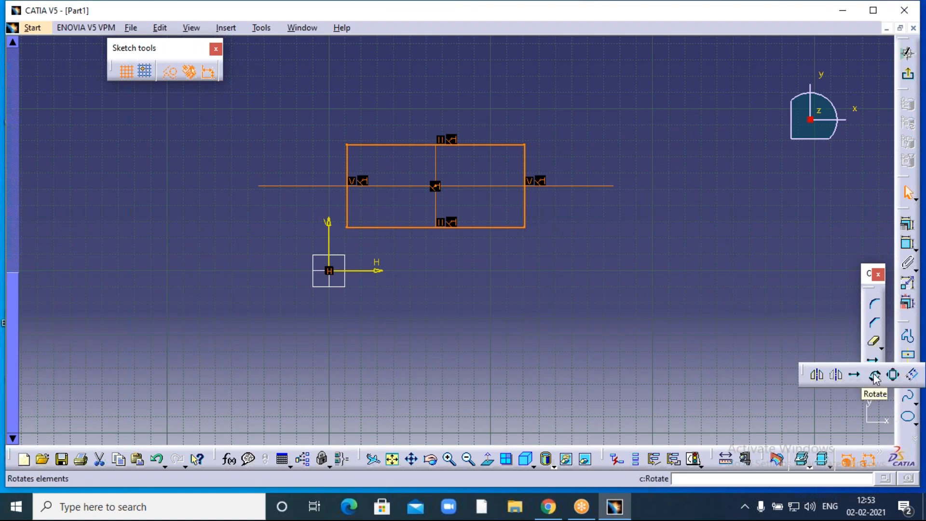
click(875, 375)
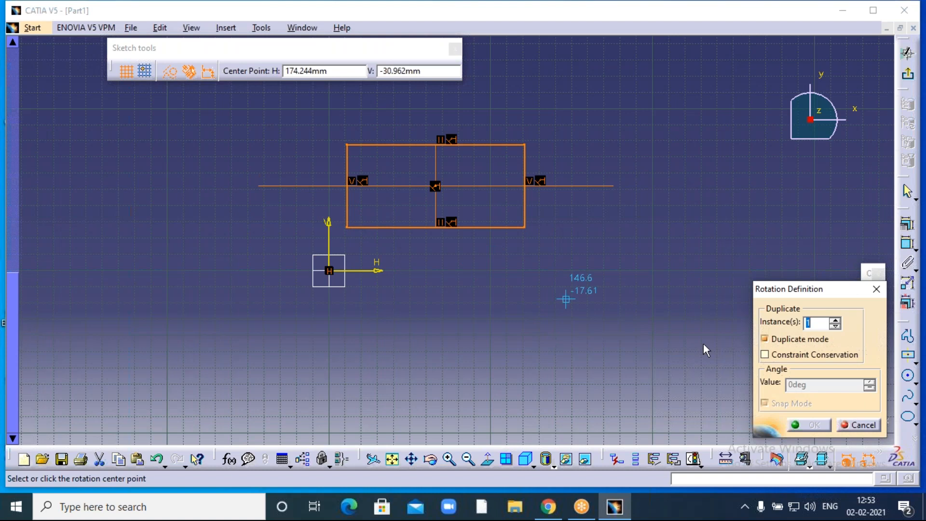
click(764, 339)
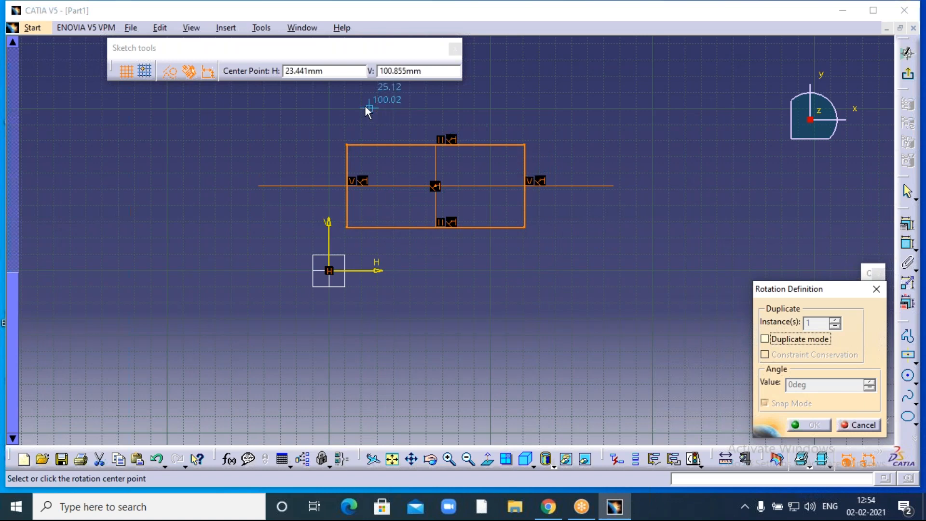
middle_drag(395, 115, 448, 148)
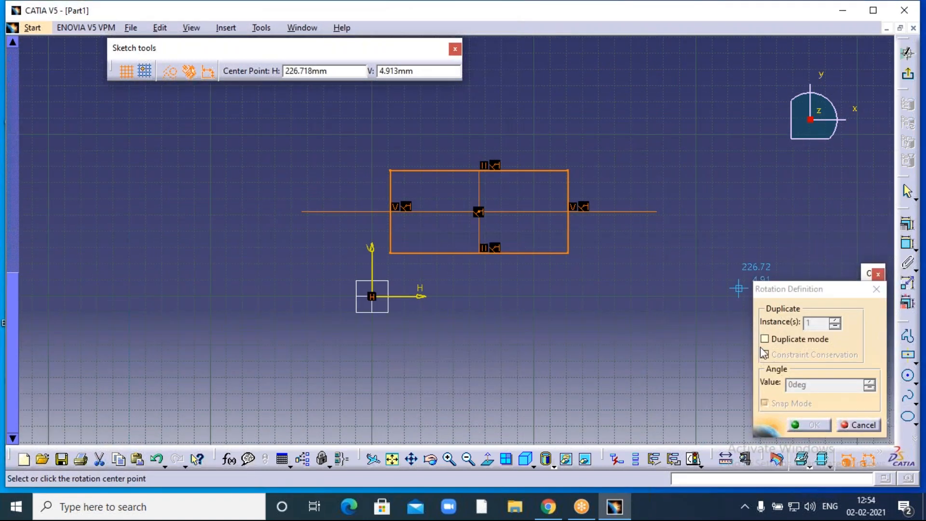
click(390, 253)
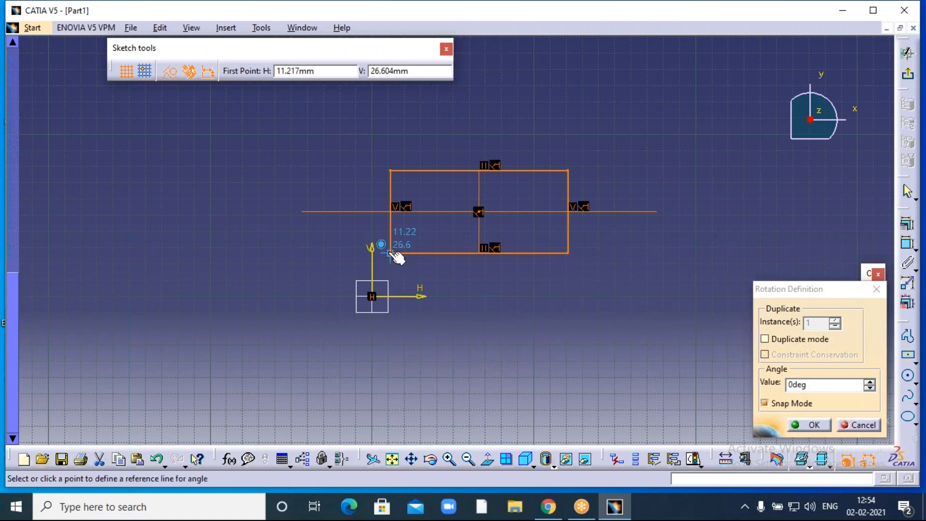
double_click(812, 386)
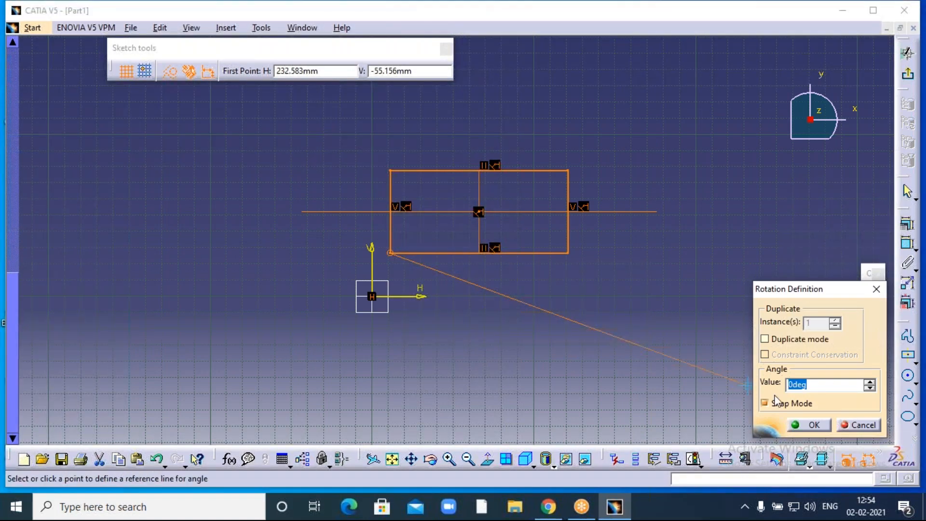
text(60)
click(813, 425)
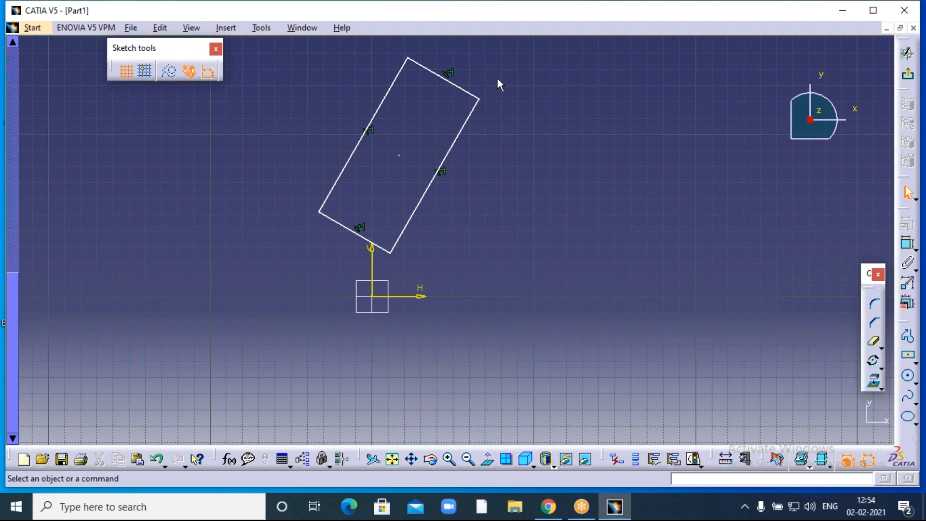
Undo the rectangle's last rotation and clear the selection.
key(ctrl+a)
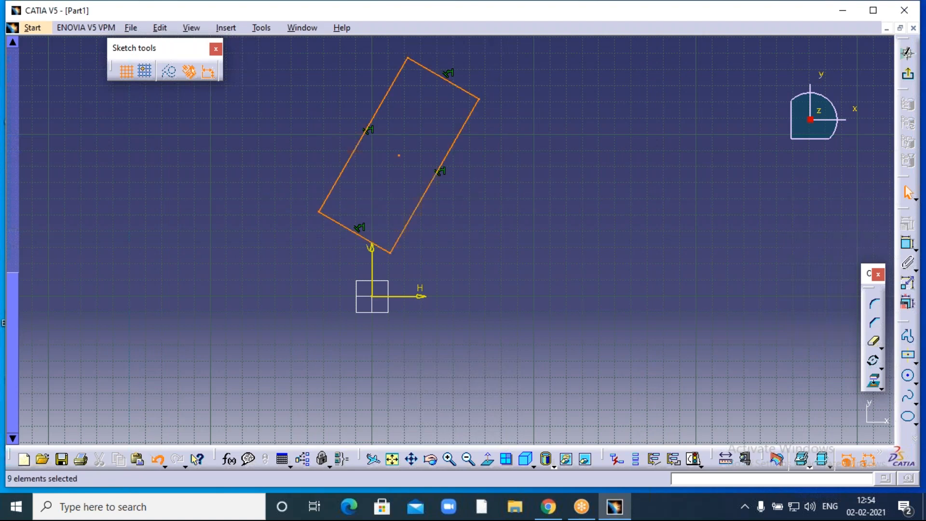
key(ctrl+z)
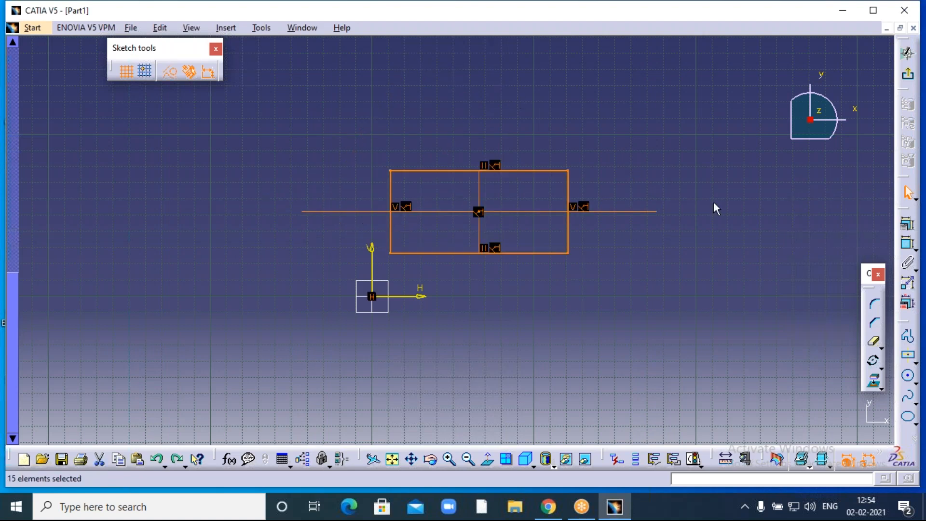
click(723, 221)
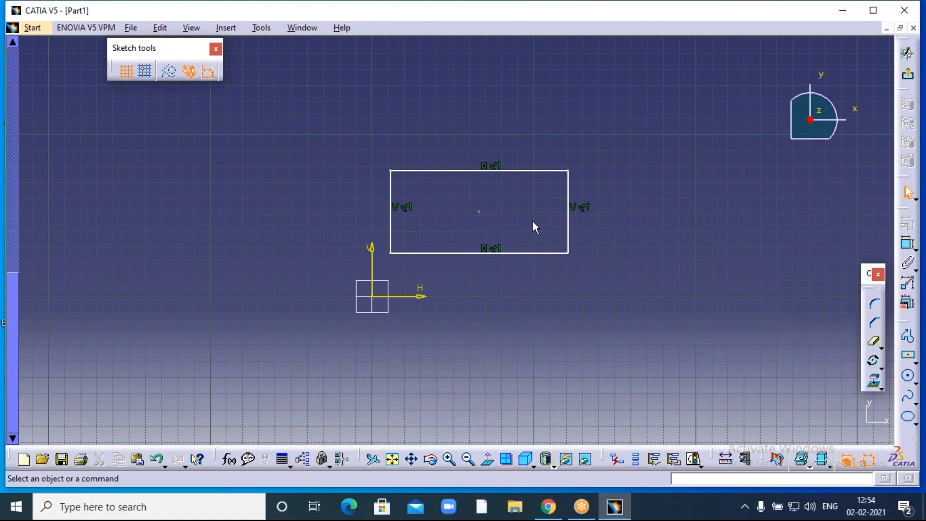
Rotate the whole rectangle 120 degrees about its lower-left corner with duplicate mode turned off.
drag(376, 150, 592, 262)
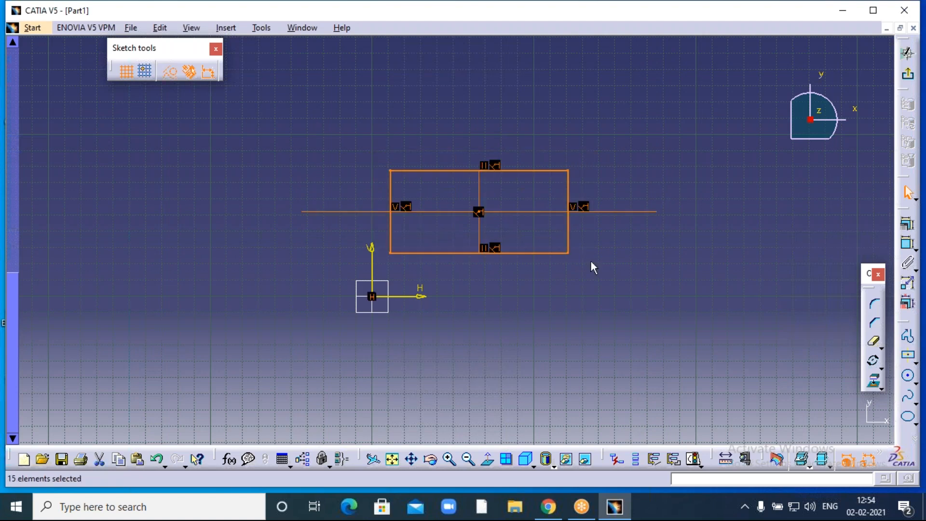
click(874, 363)
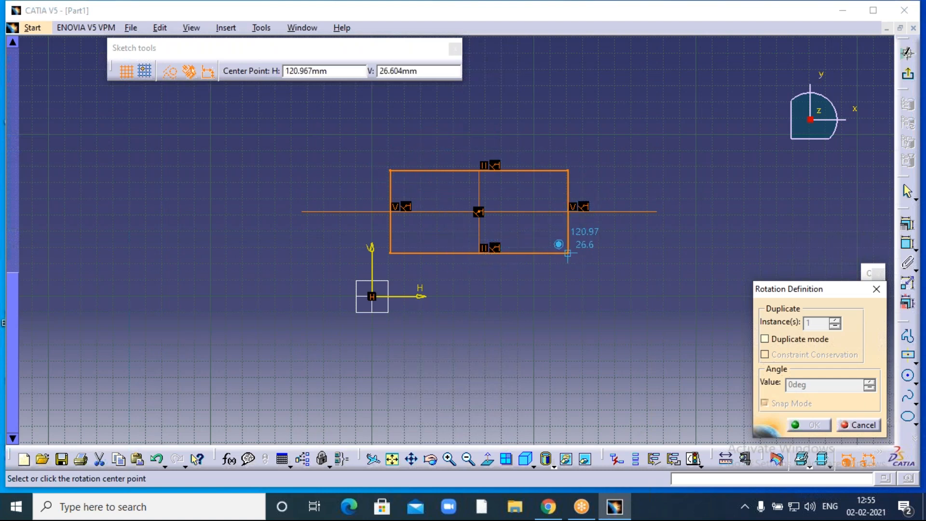
click(390, 253)
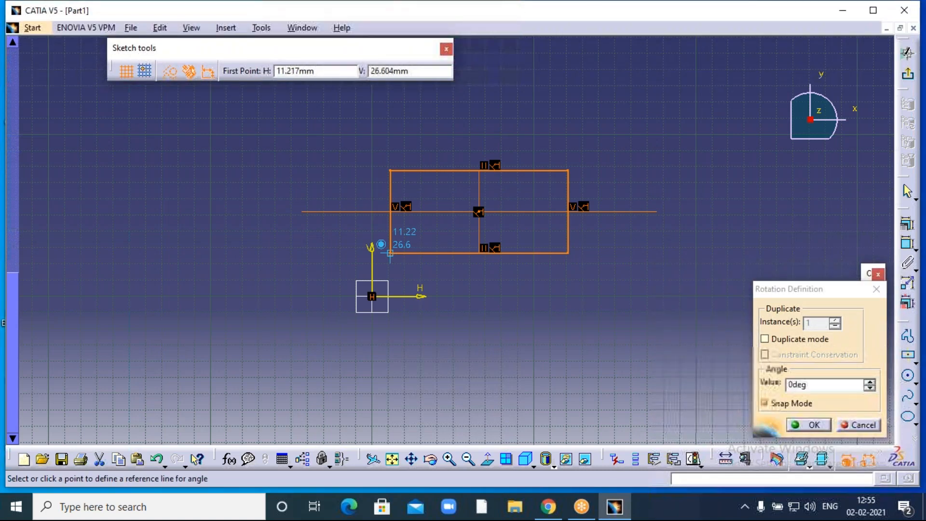
double_click(812, 386)
text(120)
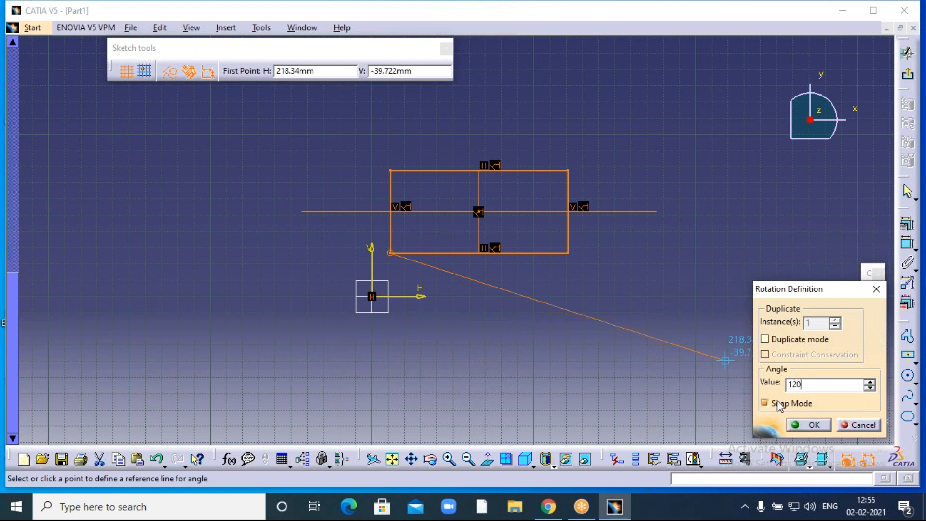
click(808, 424)
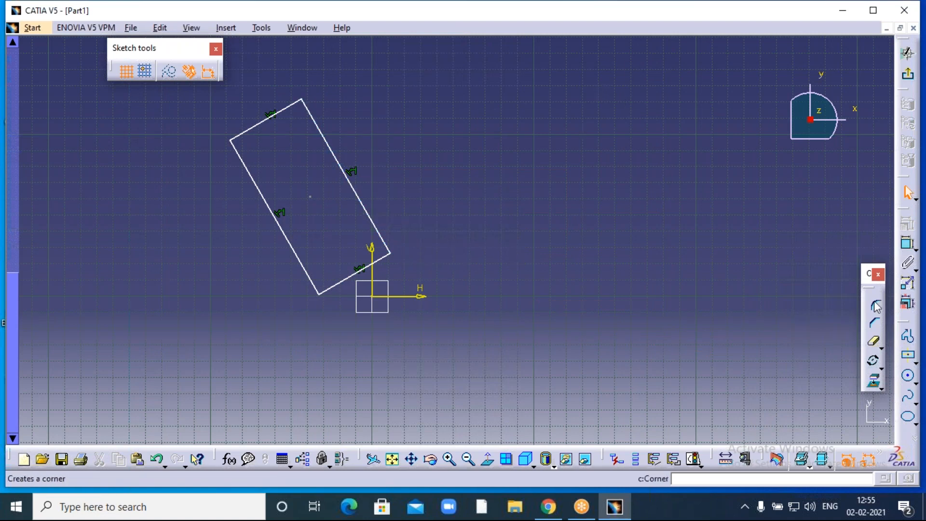
Draw a horizontal reference line from the rectangle's rotation corner in the positive H direction with the Profile tool.
click(906, 340)
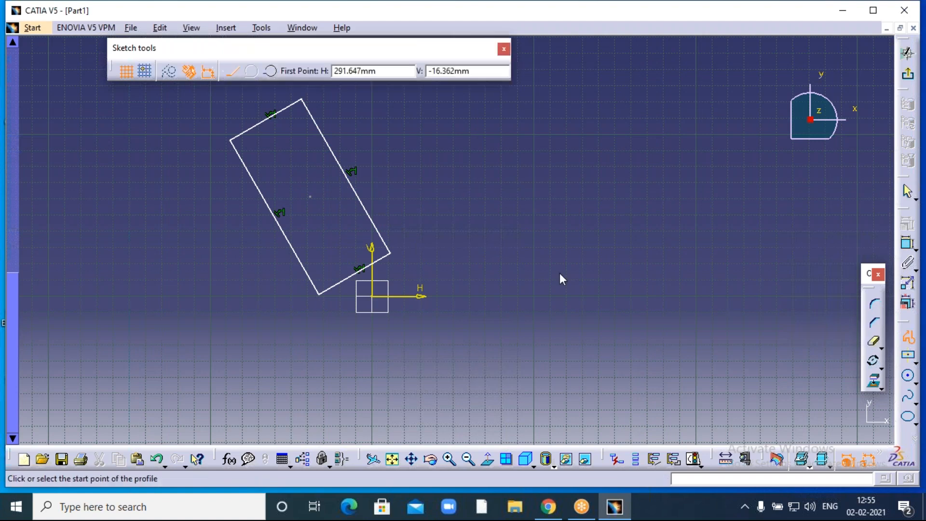
click(390, 253)
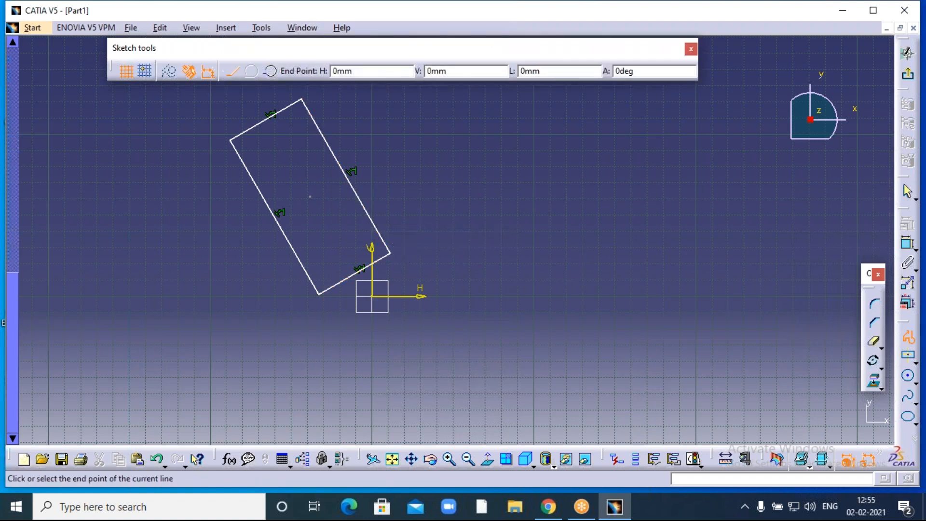
click(553, 252)
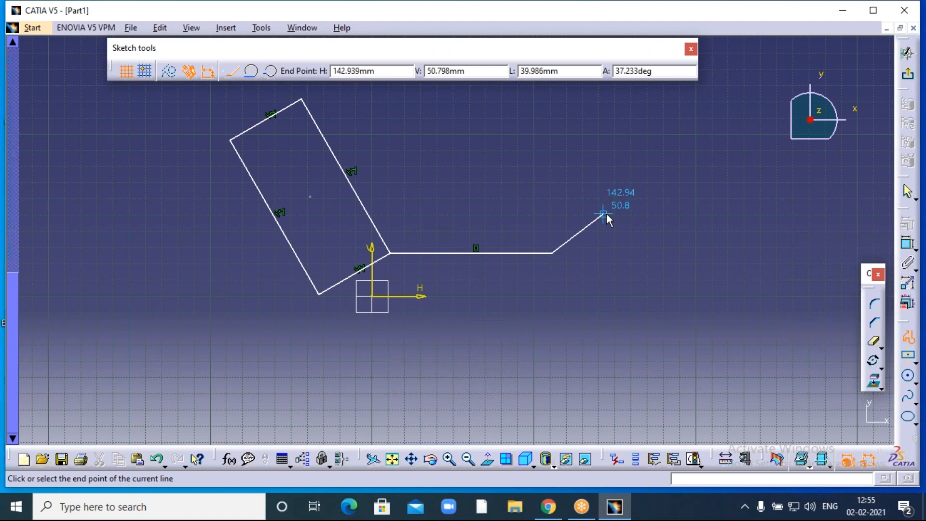
key(Escape)
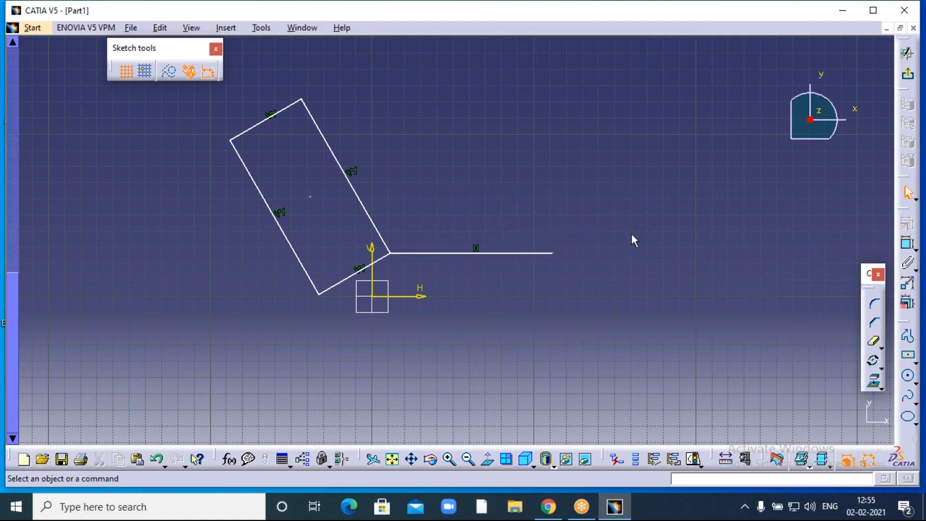
Dimension the angle between the rectangle's long side at the rotation corner and the horizontal reference line.
click(907, 243)
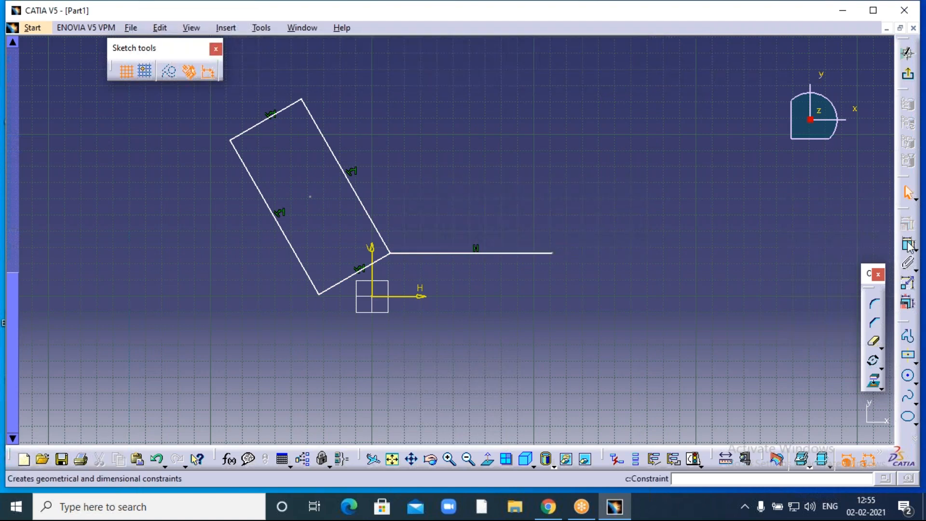
click(368, 210)
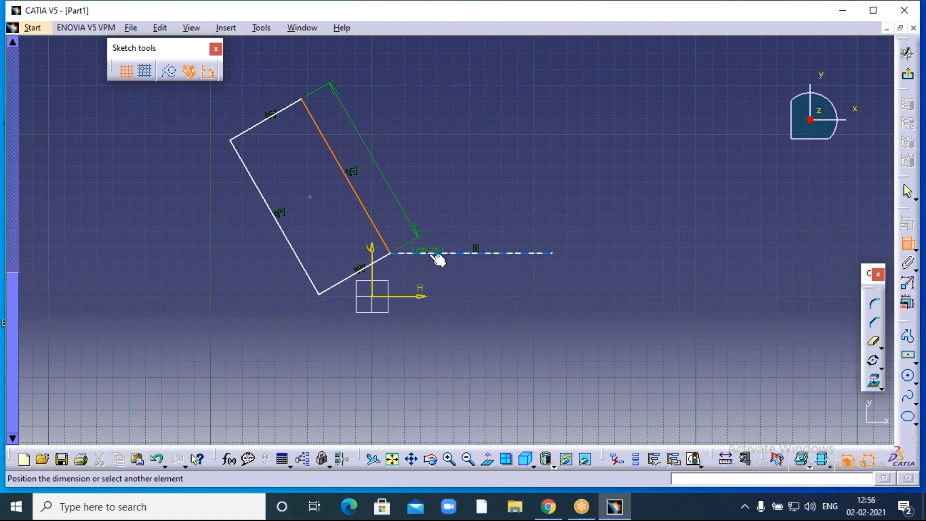
click(437, 253)
click(416, 190)
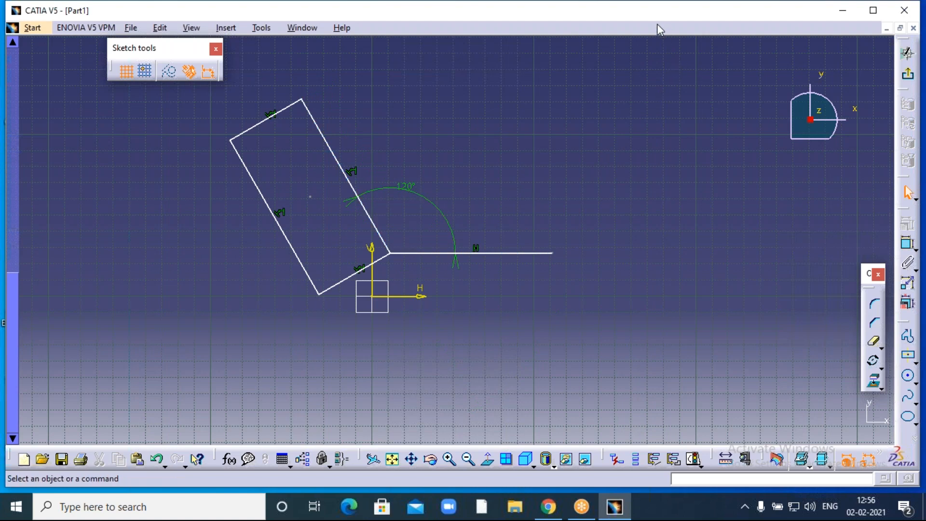
click(691, 60)
Delete the rotated rectangle together with the horizontal reference line and the angle dimension.
middle_drag(554, 137, 643, 157)
click(873, 361)
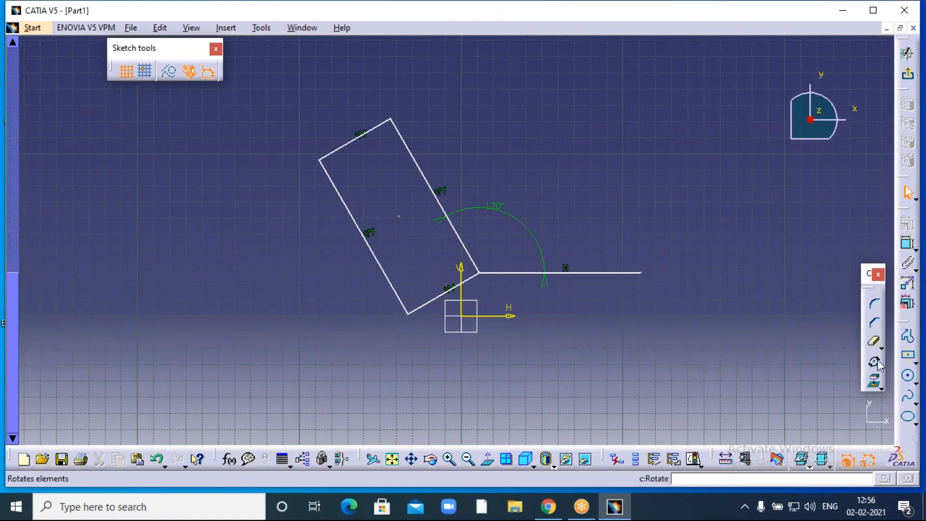
click(880, 368)
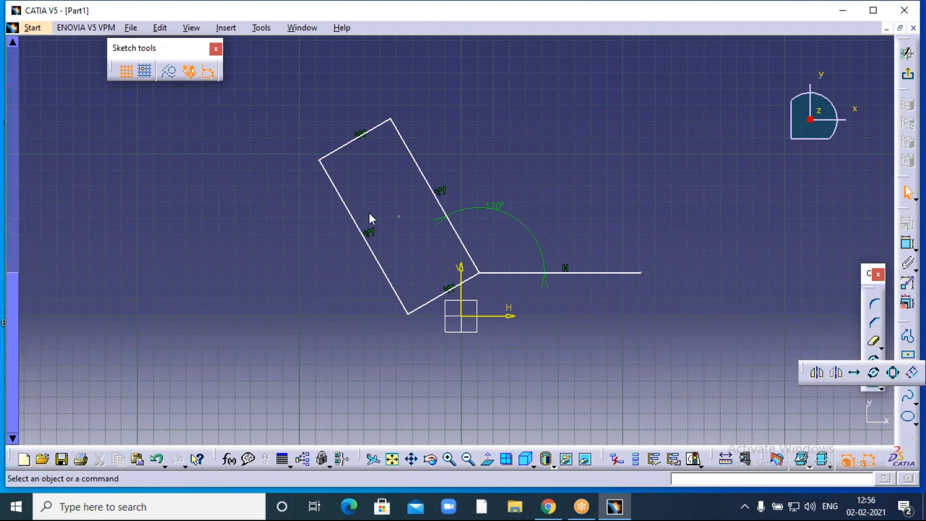
click(684, 244)
drag(289, 97, 680, 338)
key(Delete)
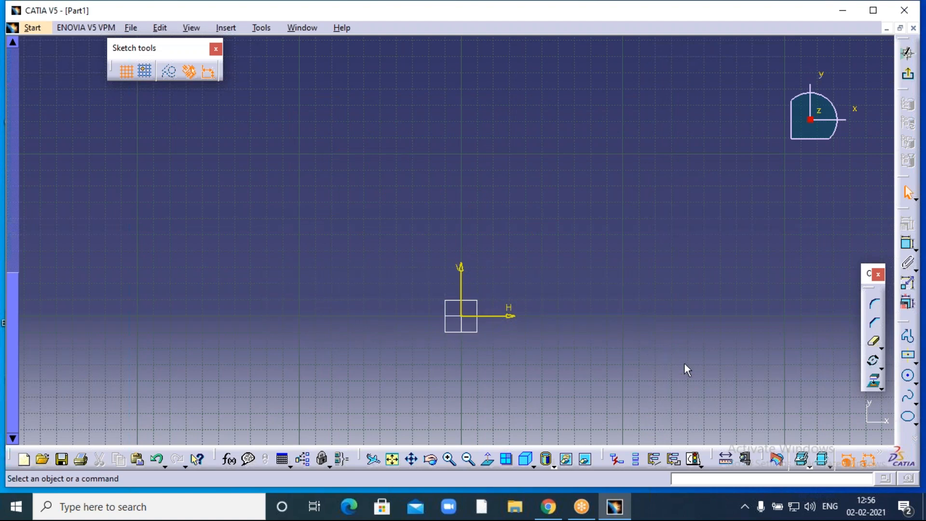
Draw a large circle centered on the sketch origin, with its radius point on the positive V axis.
click(907, 375)
click(464, 317)
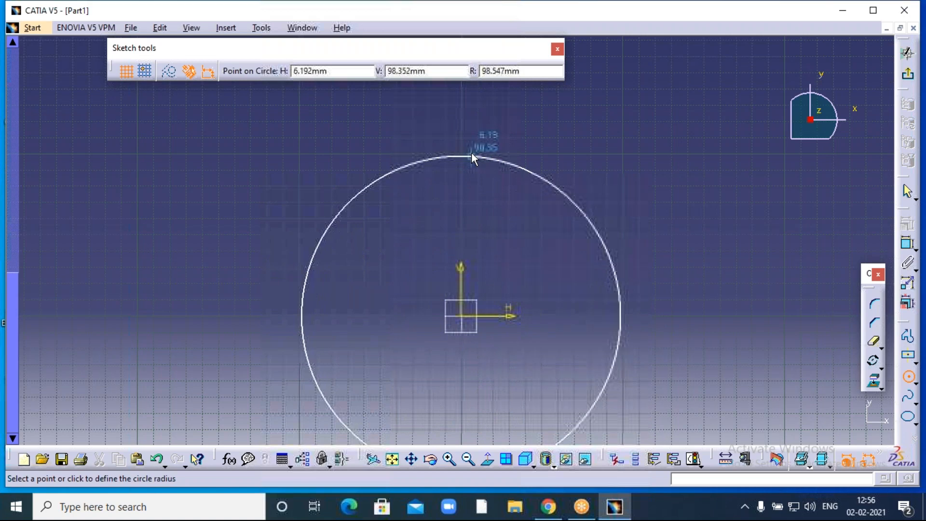
click(459, 142)
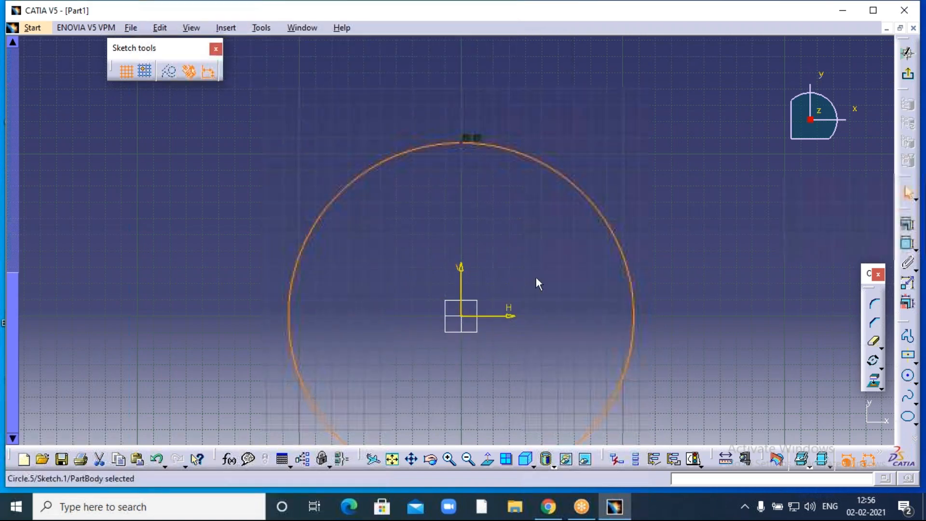
middle_drag(450, 240, 450, 239)
middle_drag(566, 277, 579, 241)
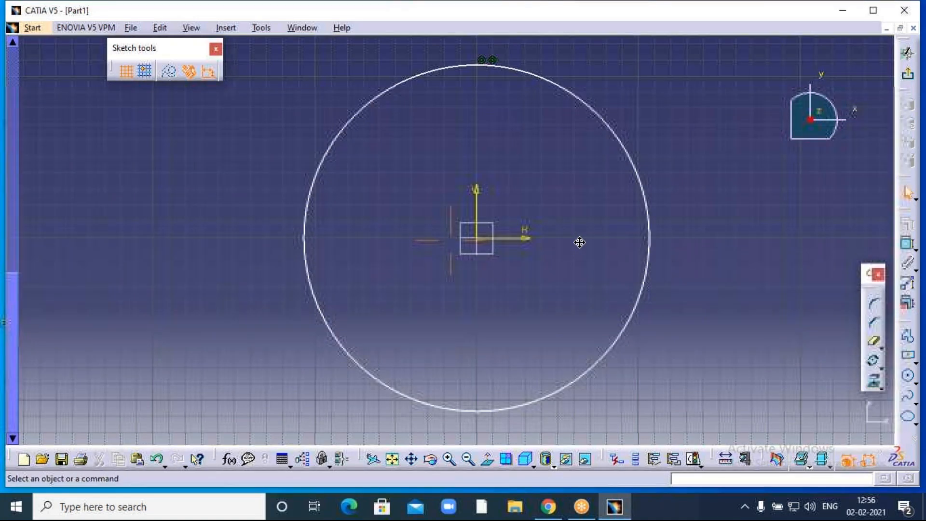
Draw a small circle of about 15 mm radius centered where the large circle crosses the positive H axis.
click(908, 376)
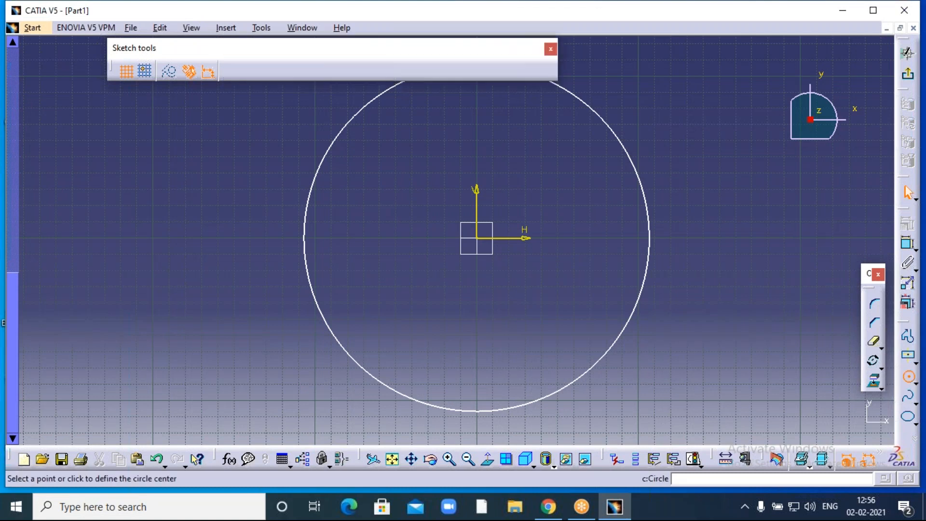
click(658, 246)
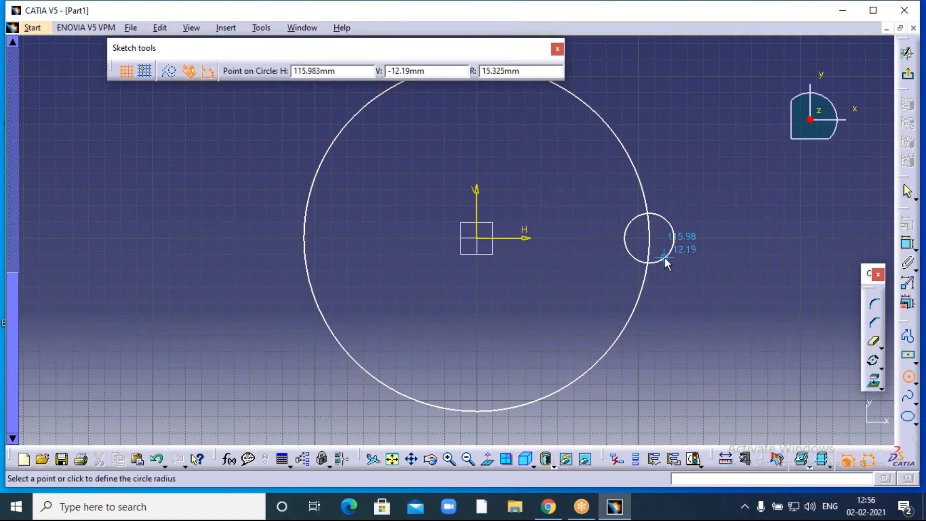
click(664, 257)
click(695, 267)
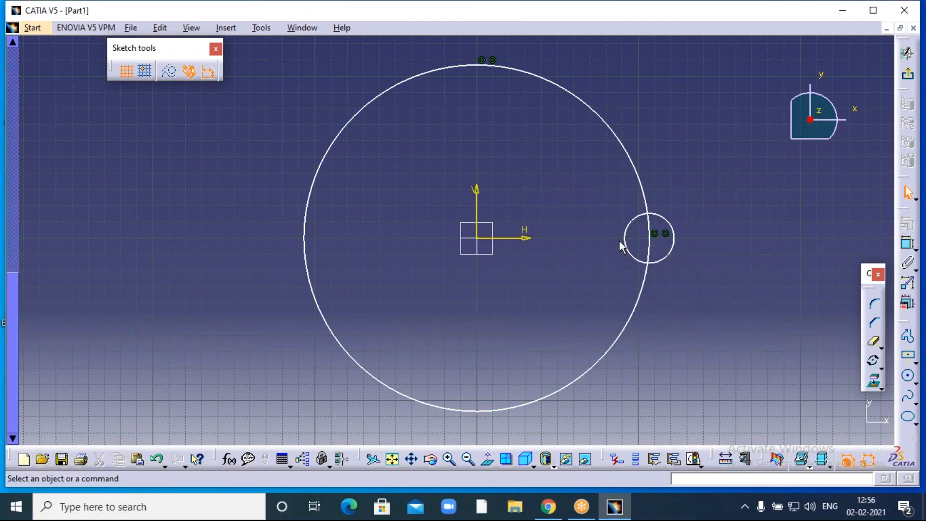
click(649, 13)
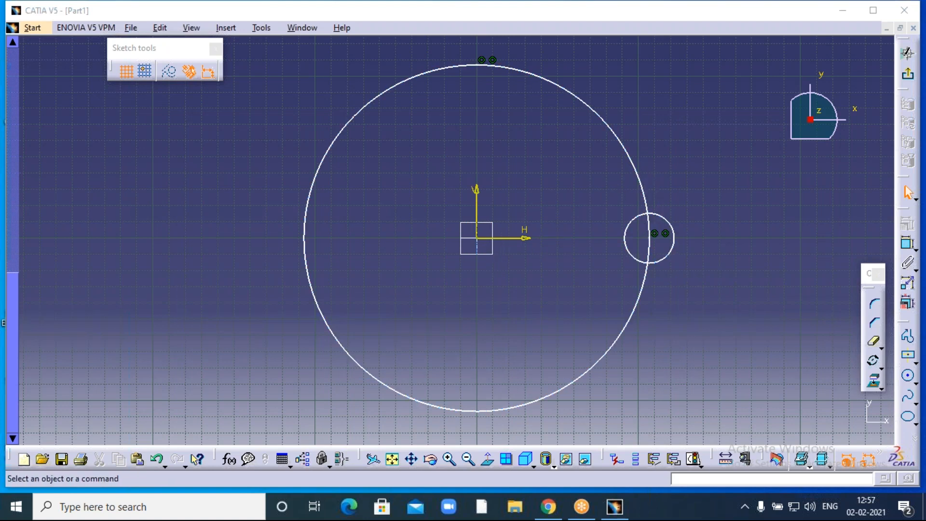
click(731, 198)
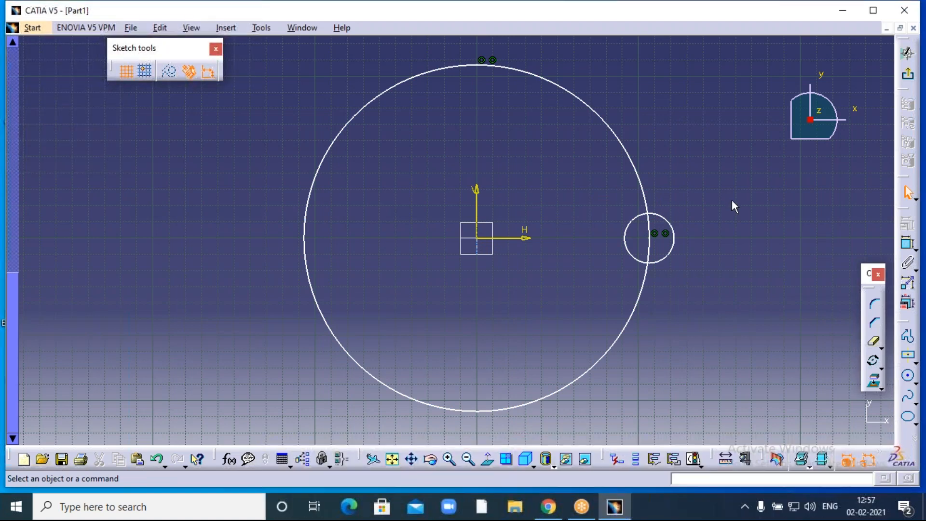
Rotate the small circle about the sketch origin in duplicate mode, with 30 instances and an angle of 360/30 degrees.
click(636, 223)
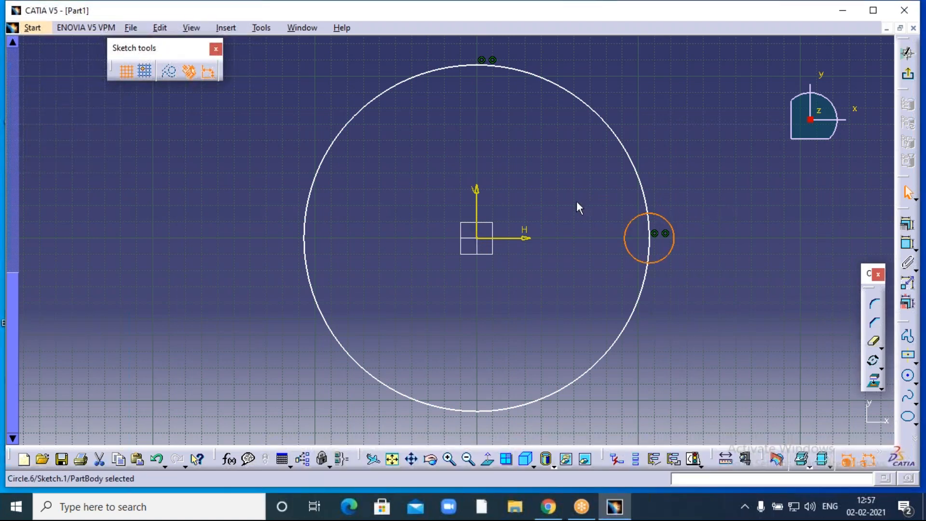
click(872, 359)
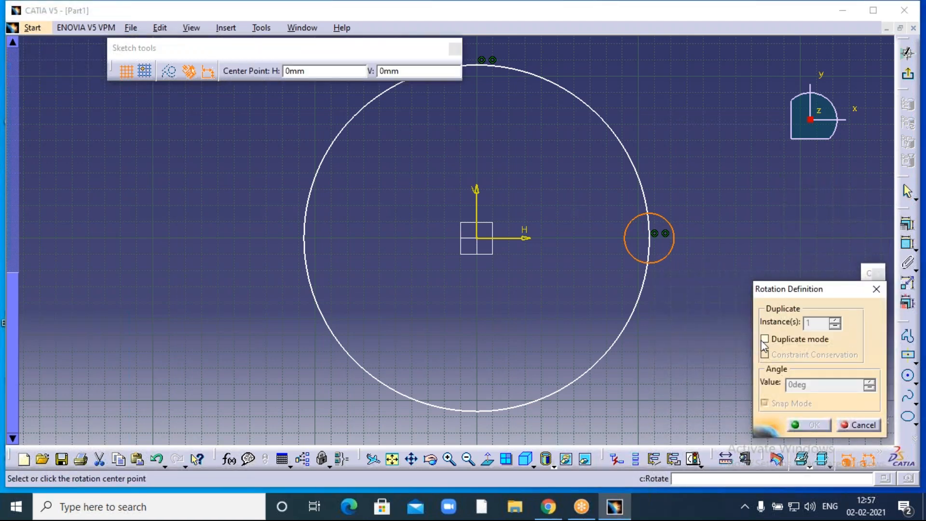
click(764, 339)
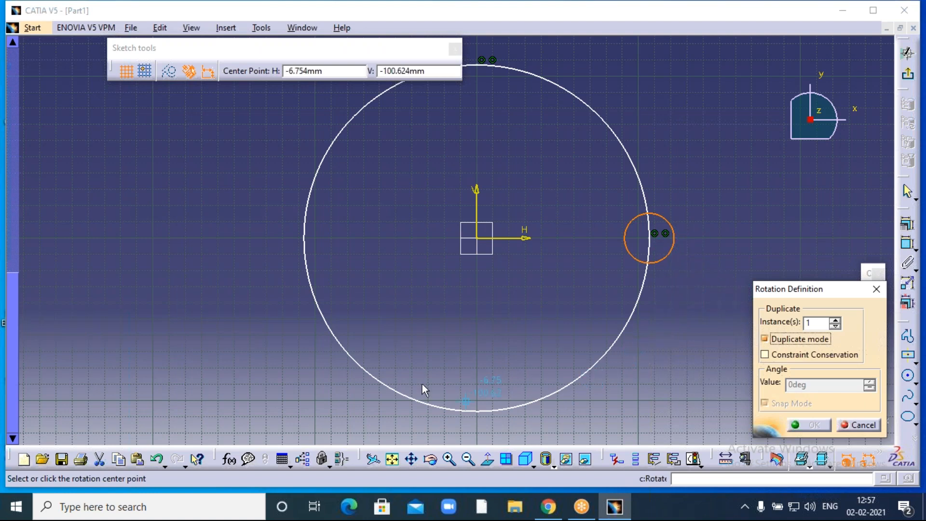
double_click(816, 323)
text(30)
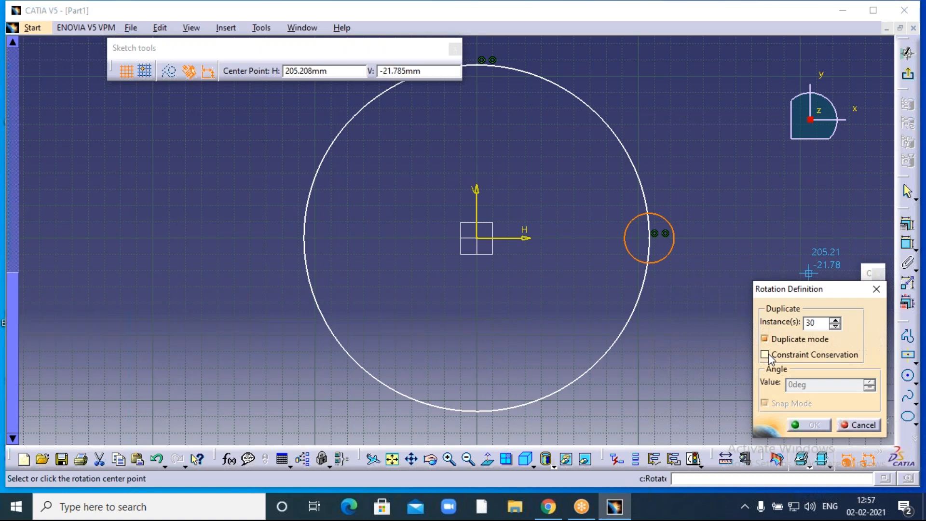
middle_click(581, 213)
mouse_move(580, 213)
middle_down()
mouse_move(596, 197)
mouse_move(632, 205)
middle_up()
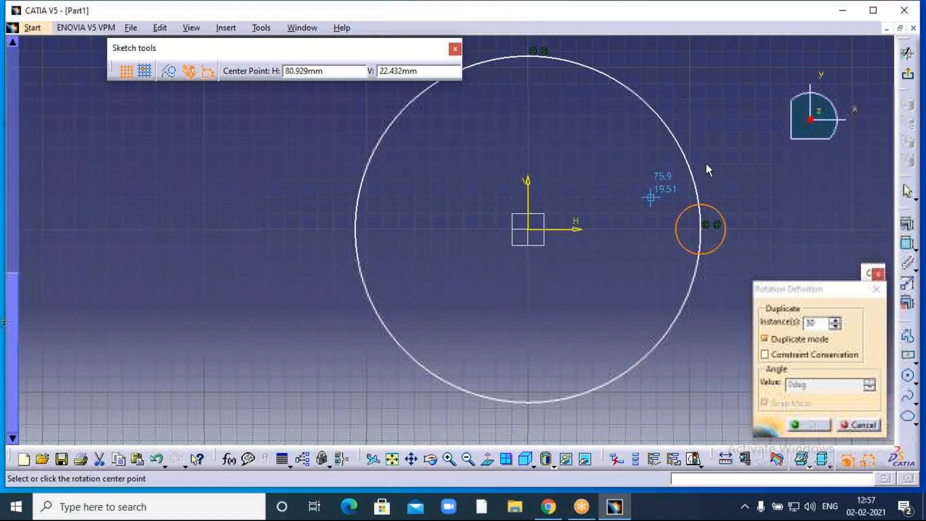
click(535, 234)
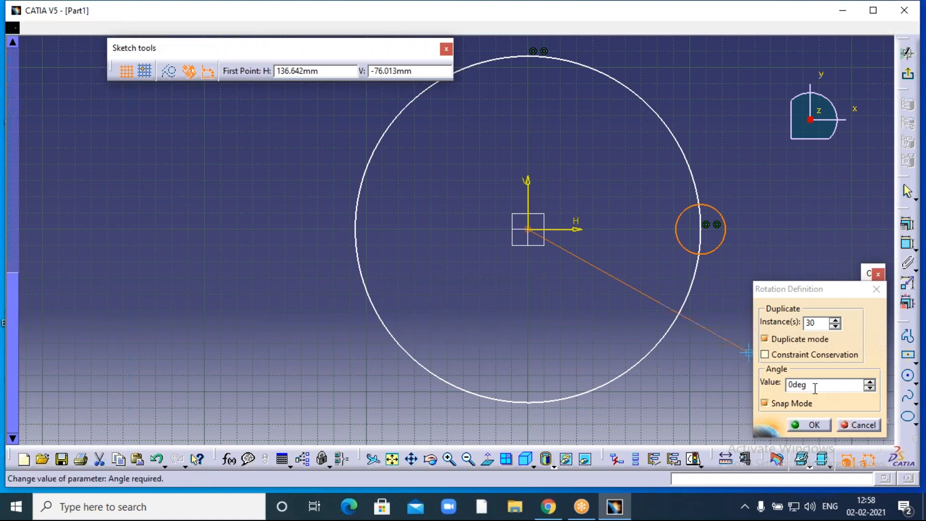
double_click(814, 385)
text(36)
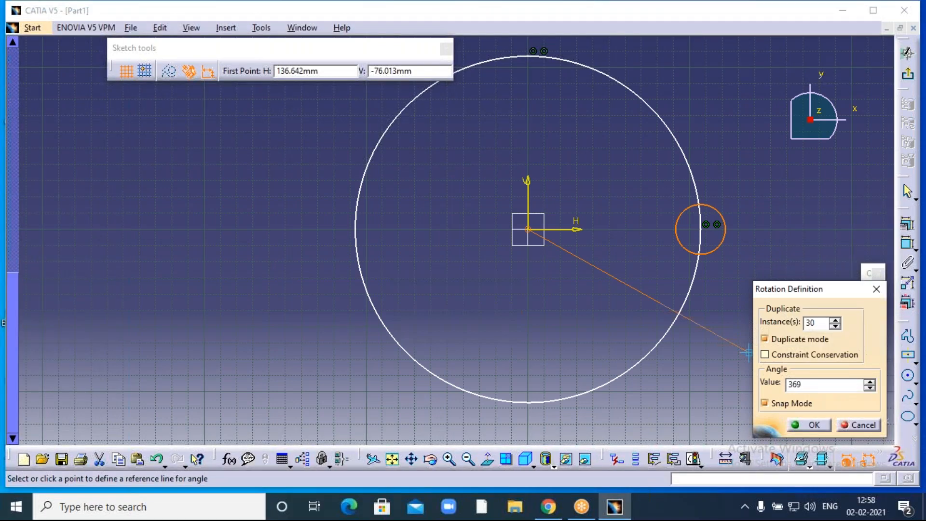
text(0/30)
click(812, 425)
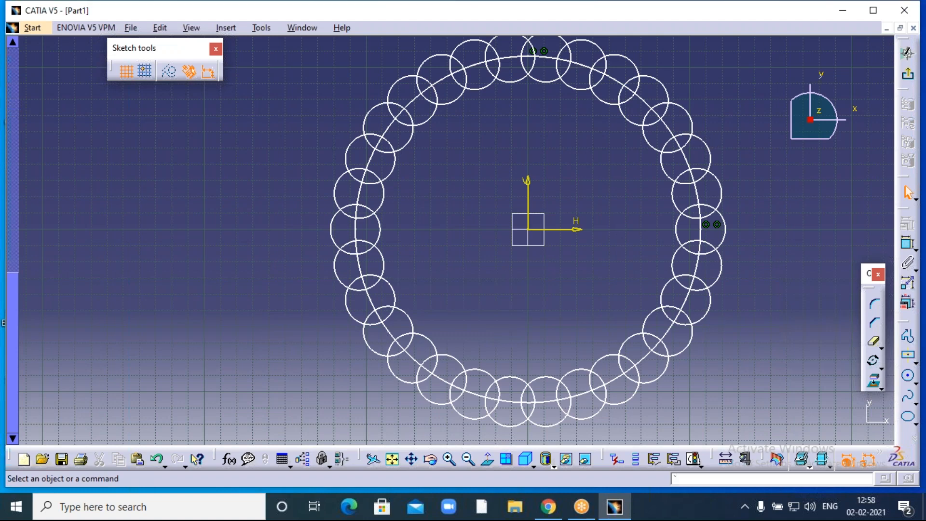
Undo the 30-instance rotation of the small circle.
key(ctrl+z)
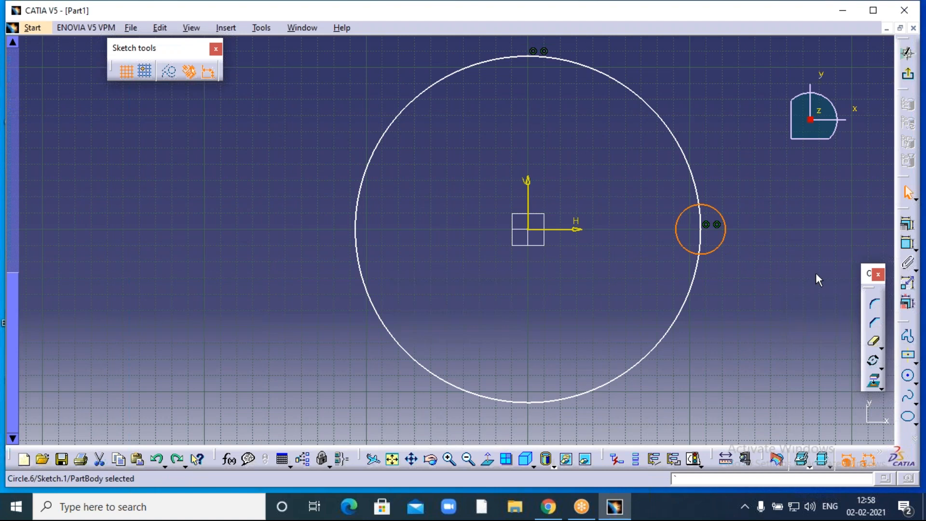
Rotate the small circle about the sketch origin in duplicate mode, with 300 instances and an angle of 360/300 degrees.
click(873, 360)
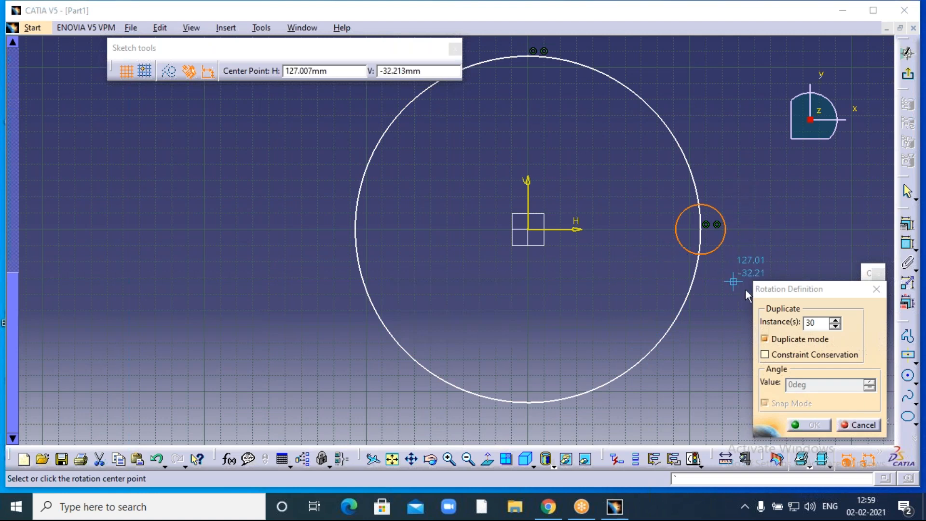
double_click(820, 323)
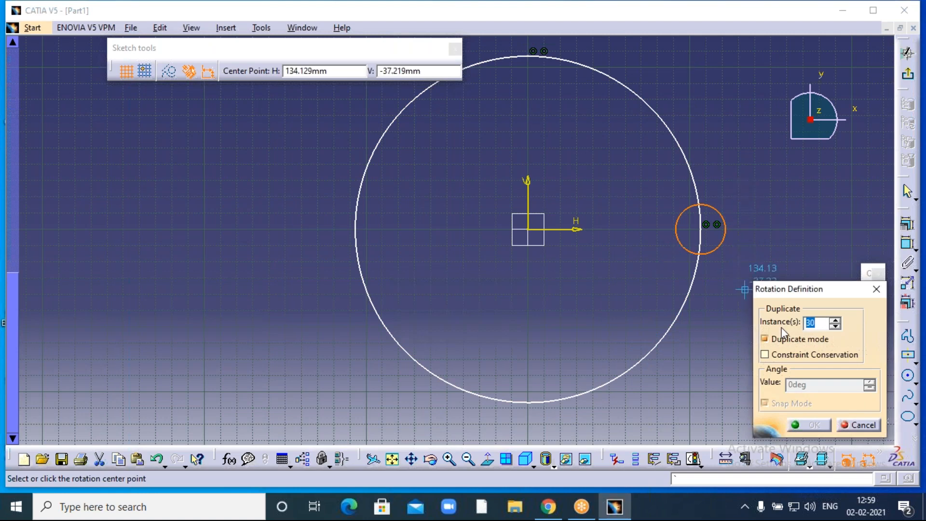
text(300)
click(531, 230)
click(818, 388)
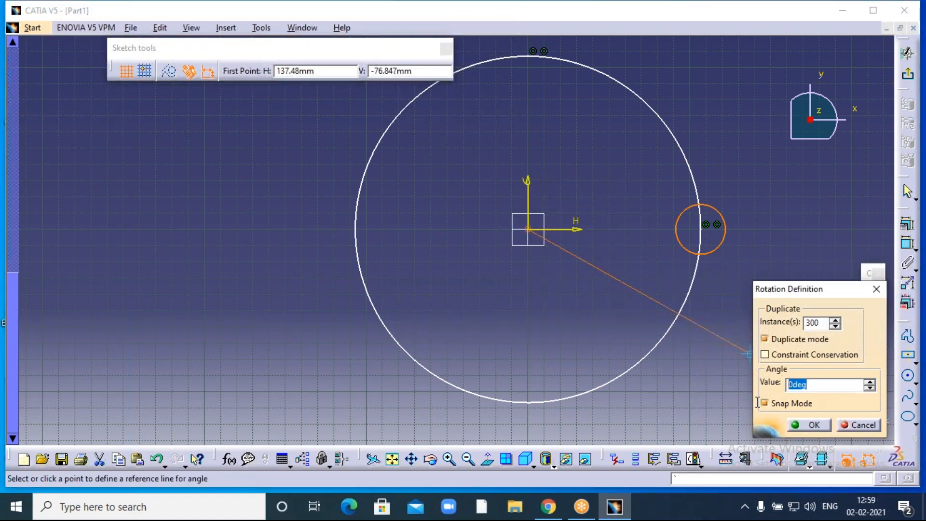
text(3)
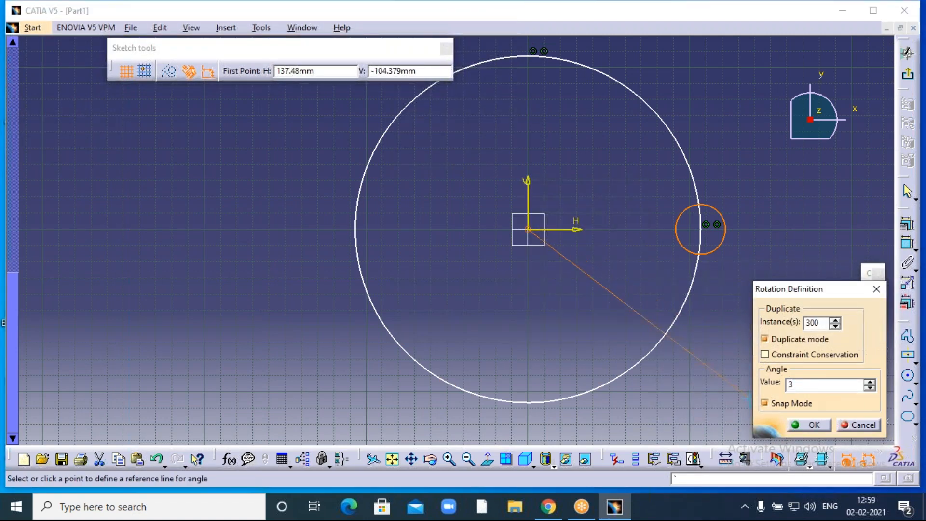
text(60/300)
click(811, 424)
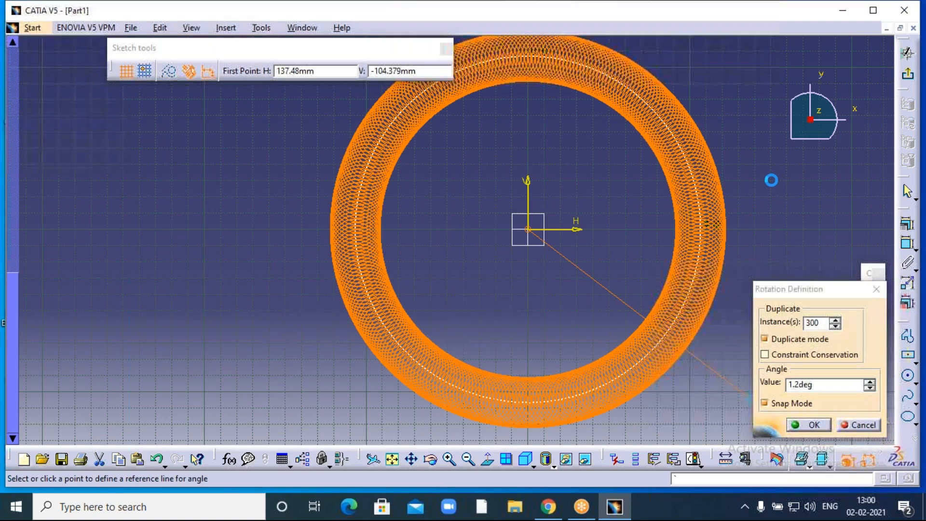
middle_drag(757, 182, 725, 196)
middle_drag(694, 154, 594, 165)
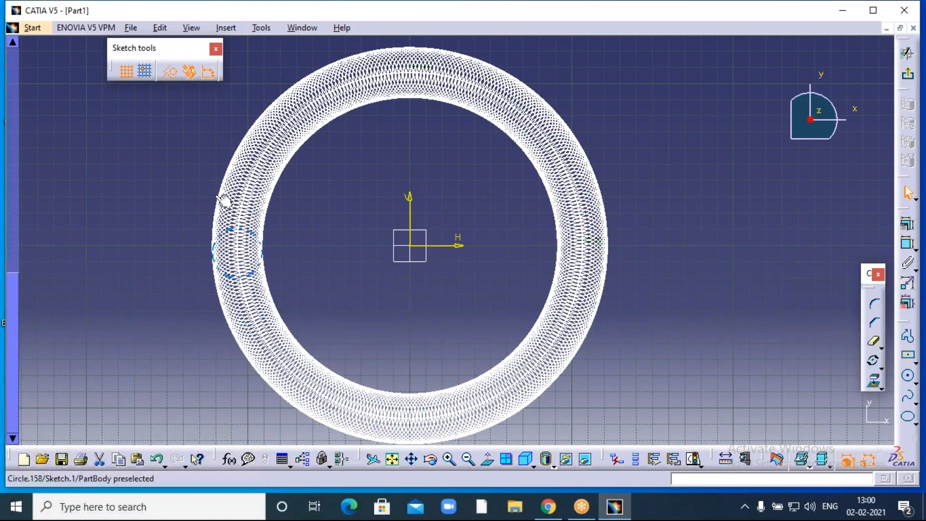
Delete the large circle and the entire ring of duplicated small circles from the sketch.
click(417, 250)
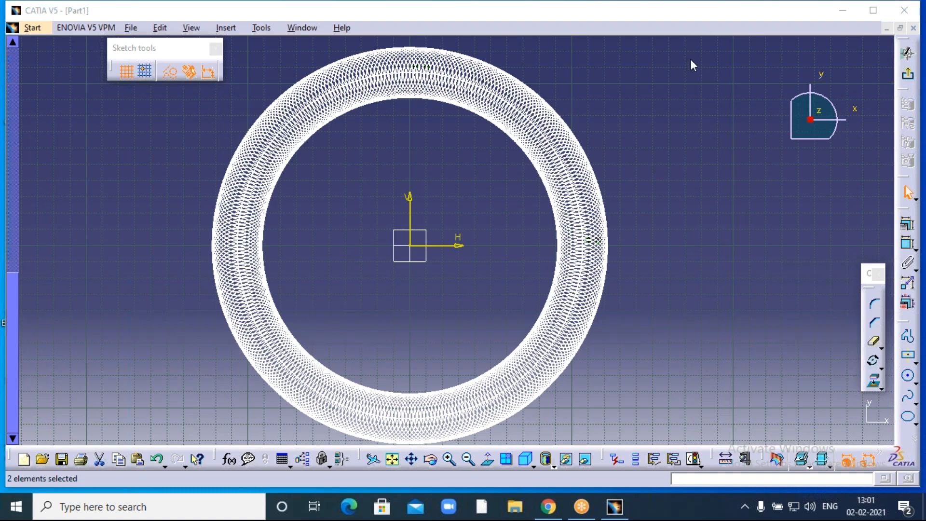
click(468, 459)
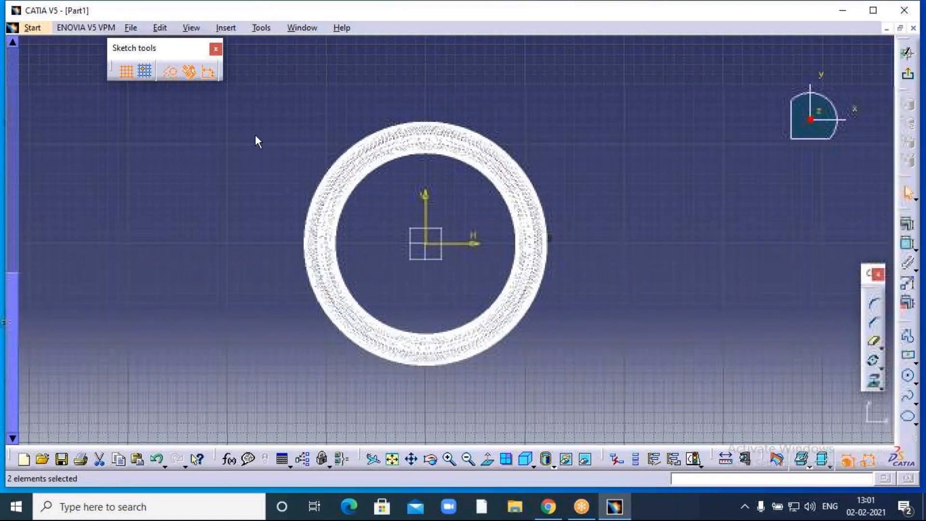
drag(259, 104, 560, 392)
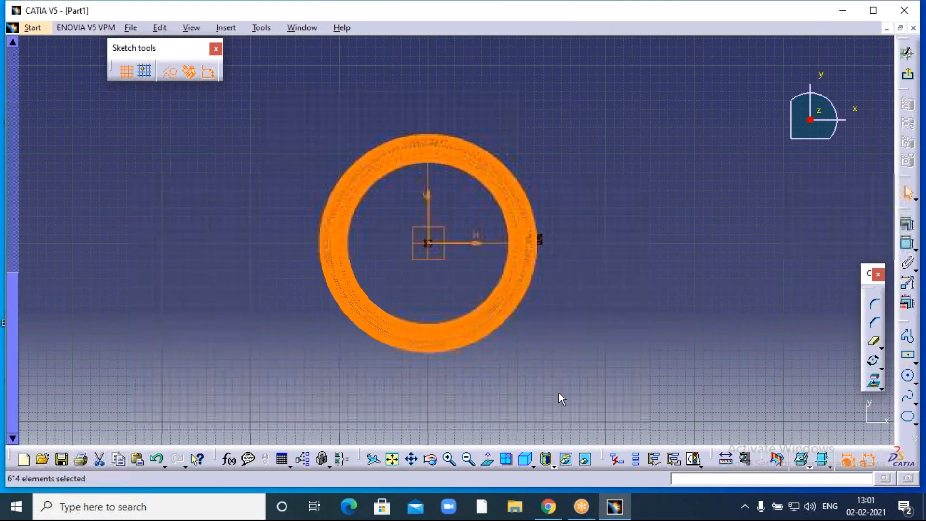
key(Delete)
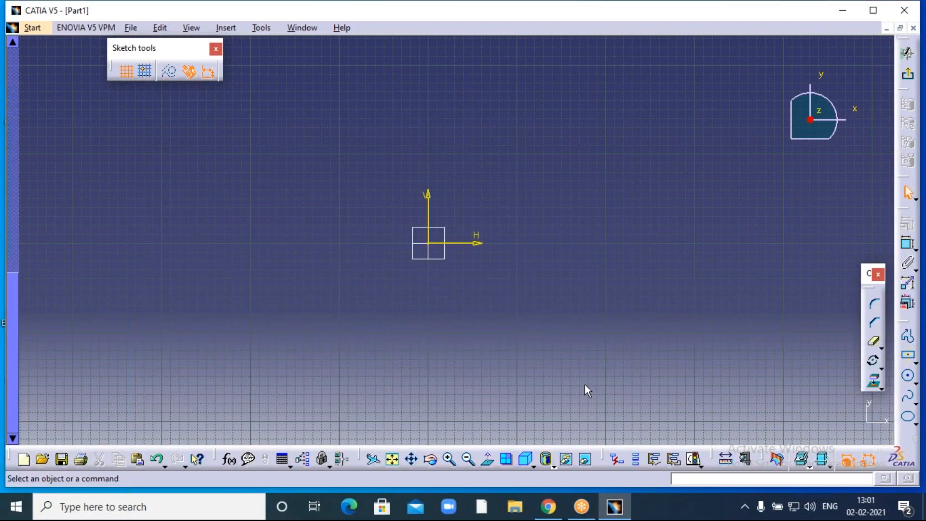
Draw a new large circle centered on the sketch origin.
click(449, 460)
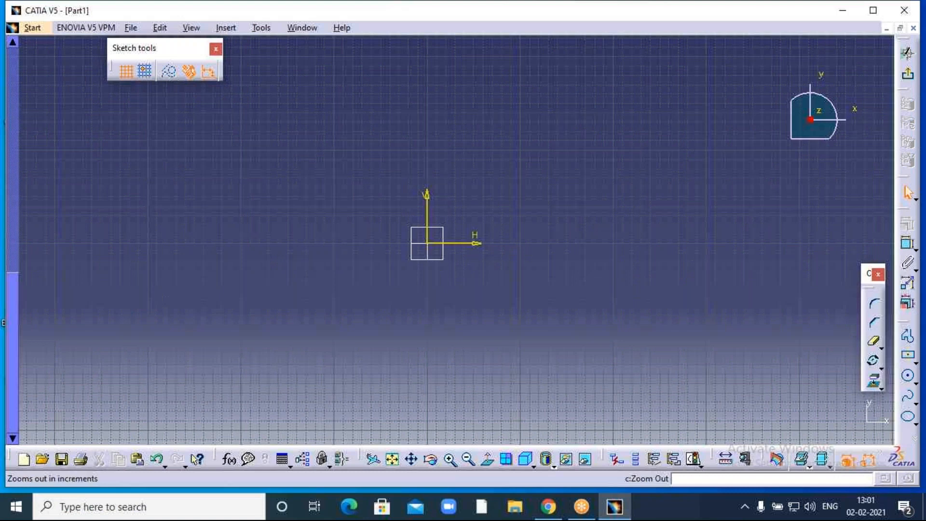
middle_drag(470, 334, 692, 328)
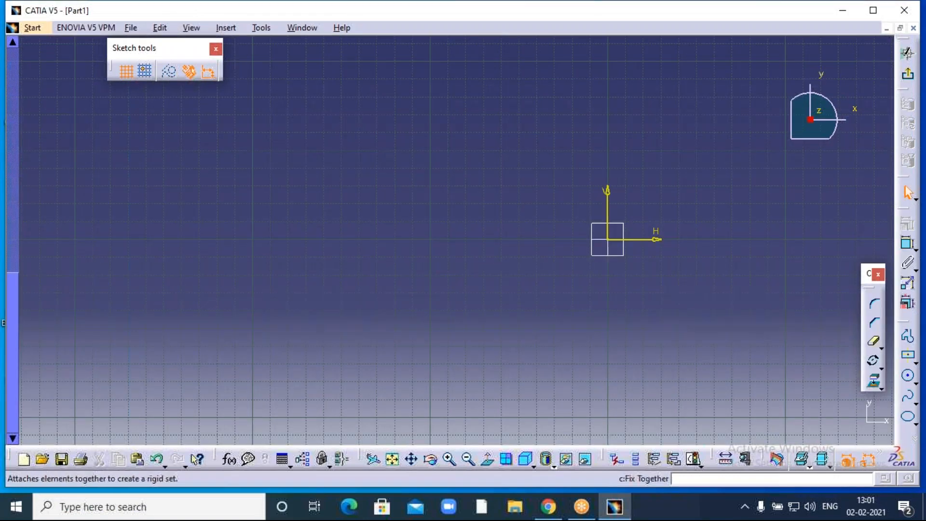
click(908, 376)
click(608, 239)
click(498, 357)
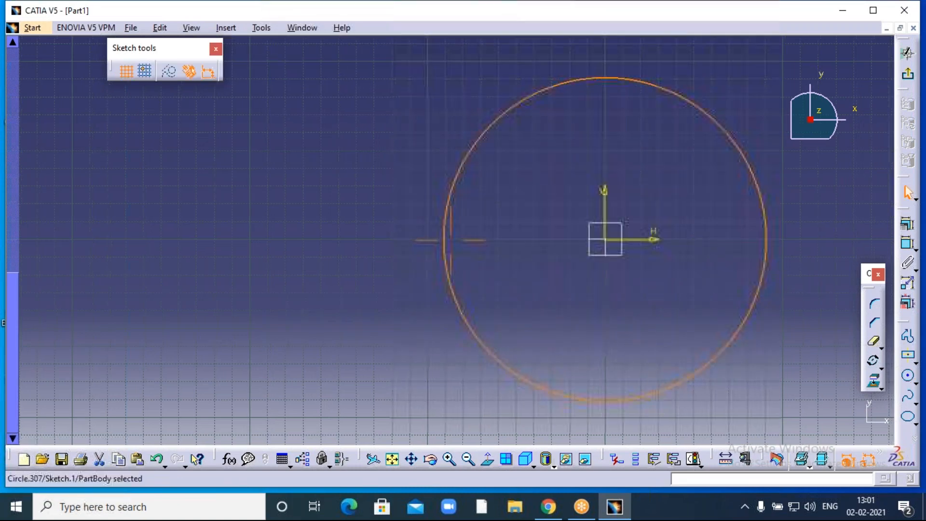
middle_drag(720, 324, 609, 324)
click(829, 270)
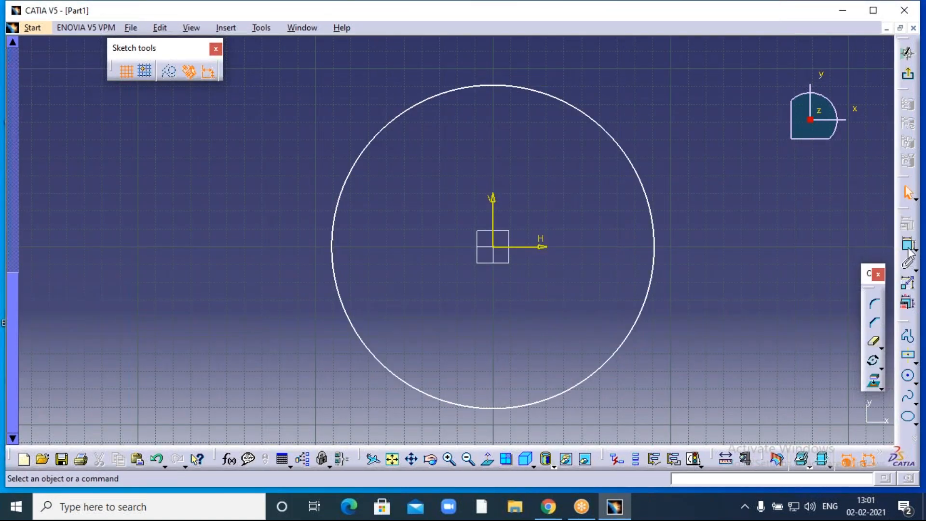
Draw a horizontal line with the Profile tool from the sketch origin to the circle along the positive H axis.
click(908, 336)
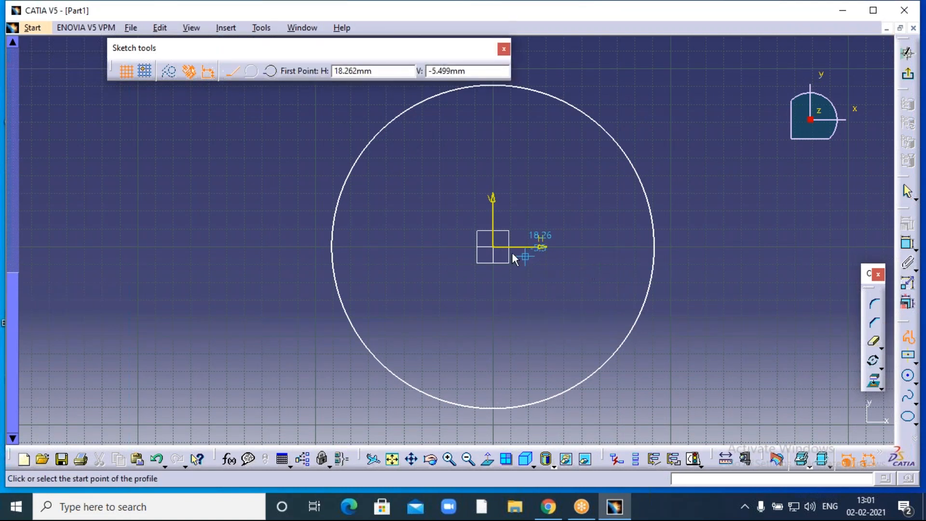
click(494, 248)
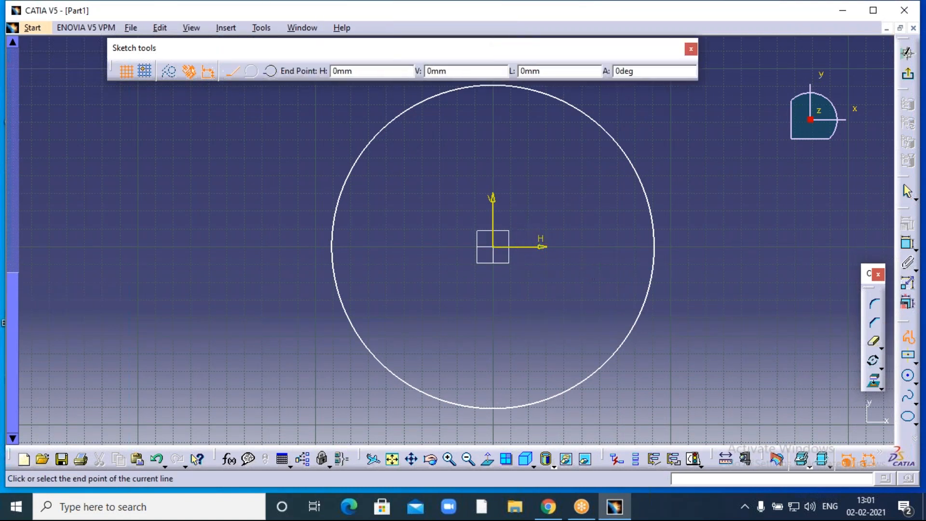
click(654, 247)
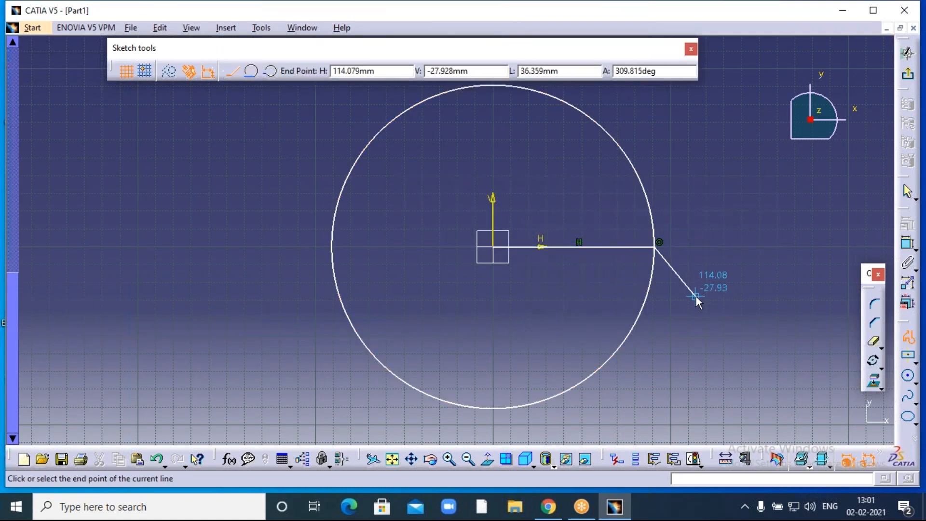
key(Escape)
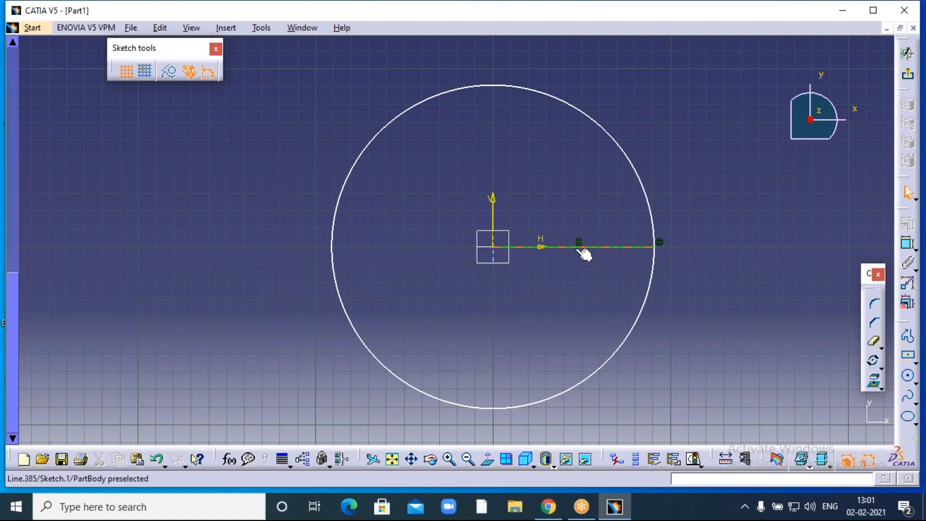
Rotate the horizontal radius line about the sketch origin in duplicate mode, with 100 instances and an angle of 360/100 degrees.
middle_drag(451, 240, 450, 240)
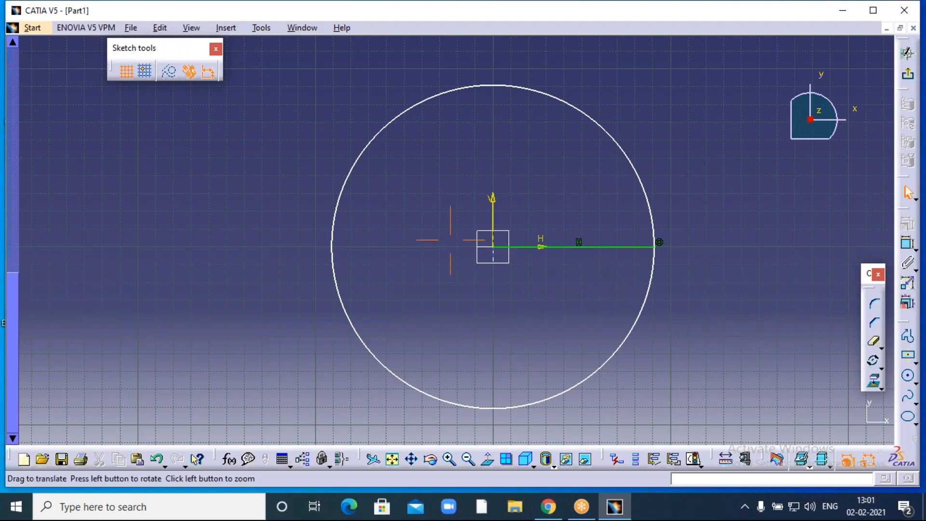
mouse_move(687, 280)
middle_down()
mouse_move(655, 281)
mouse_move(615, 254)
middle_up()
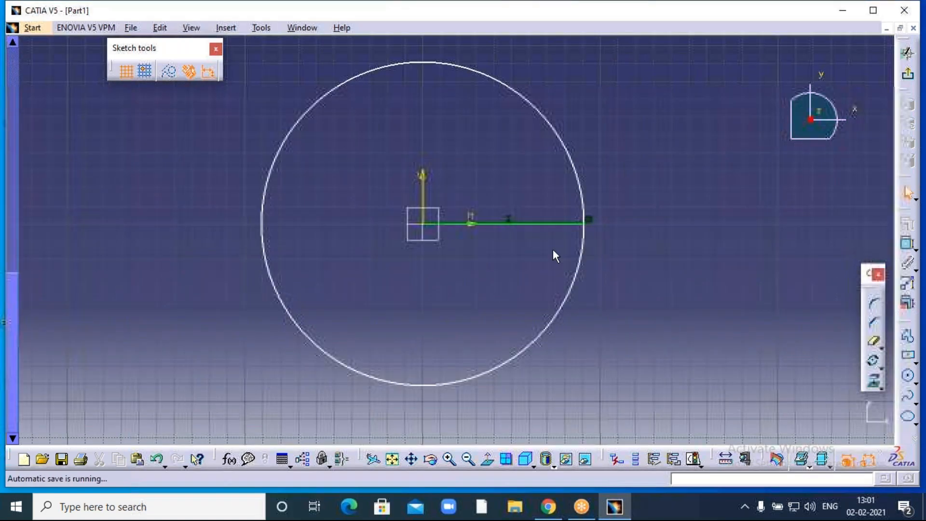
click(531, 224)
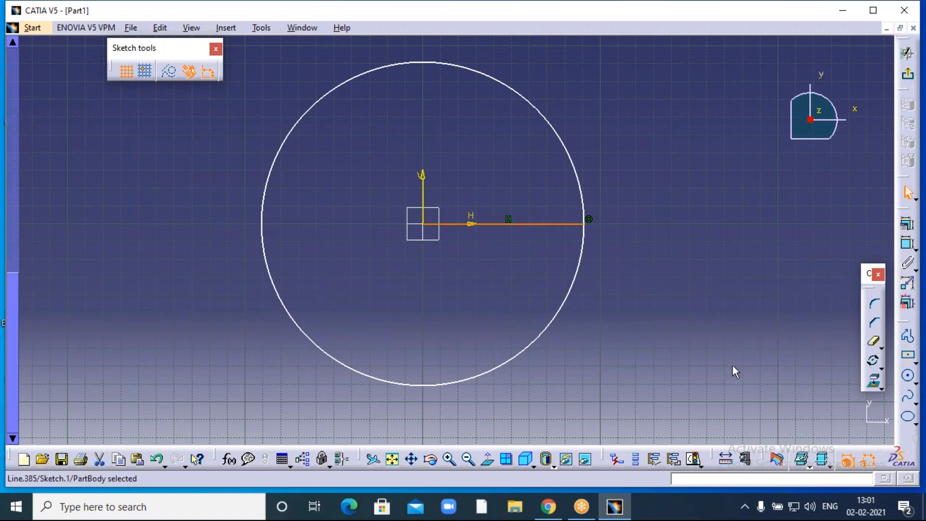
click(874, 361)
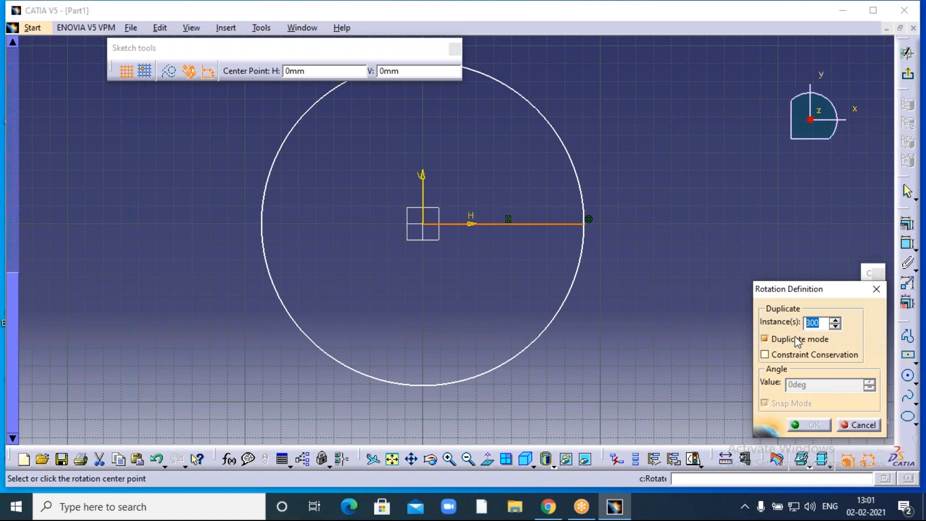
text(100)
click(762, 213)
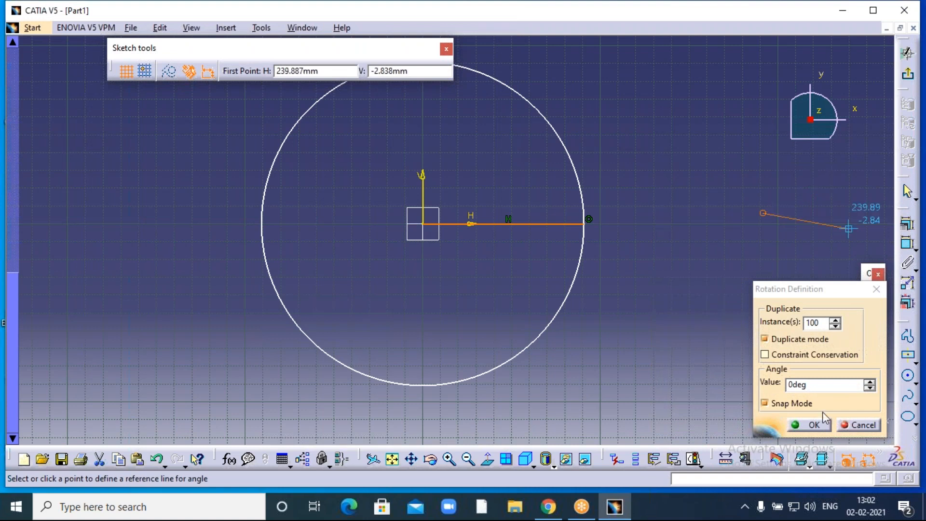
key(ctrl+z)
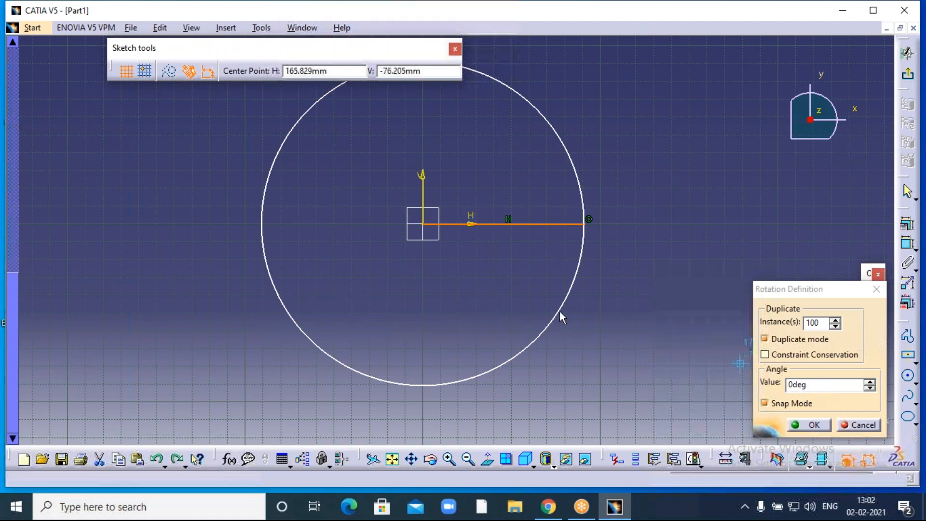
click(425, 225)
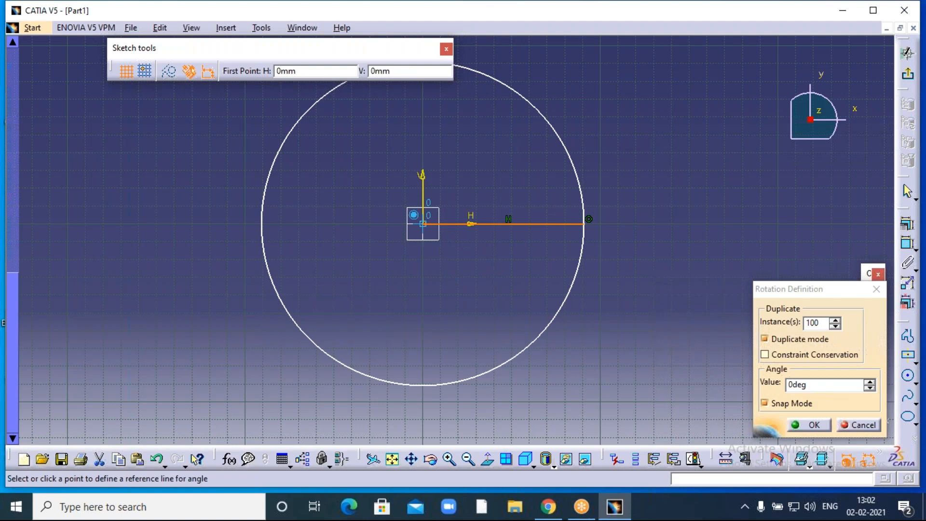
click(813, 389)
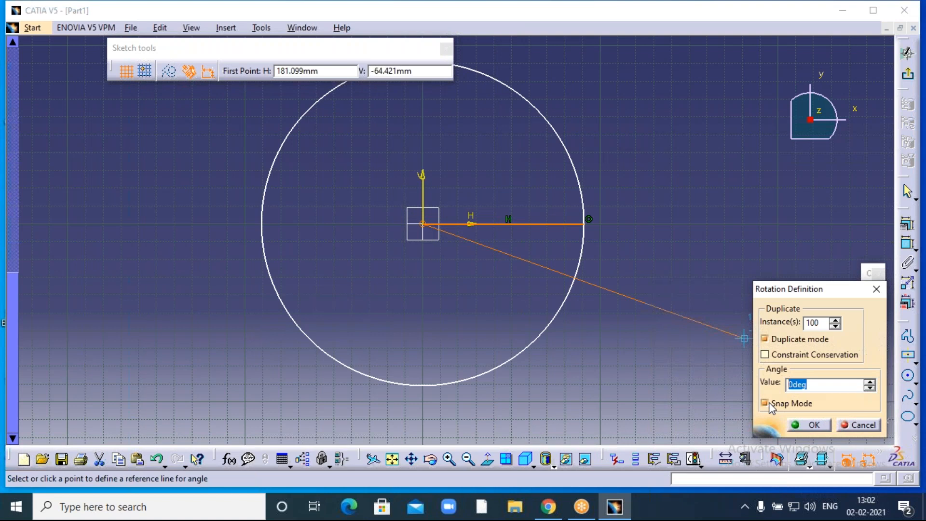
text(360/100)
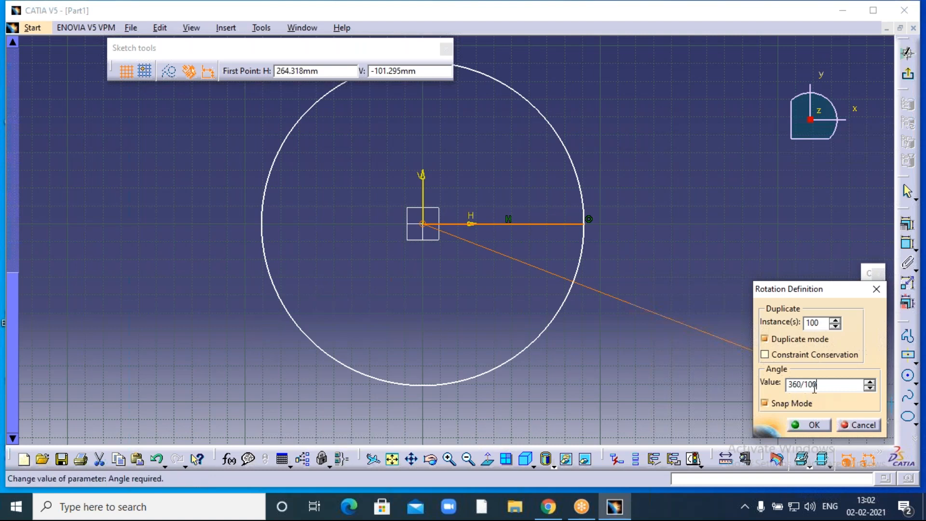
click(423, 224)
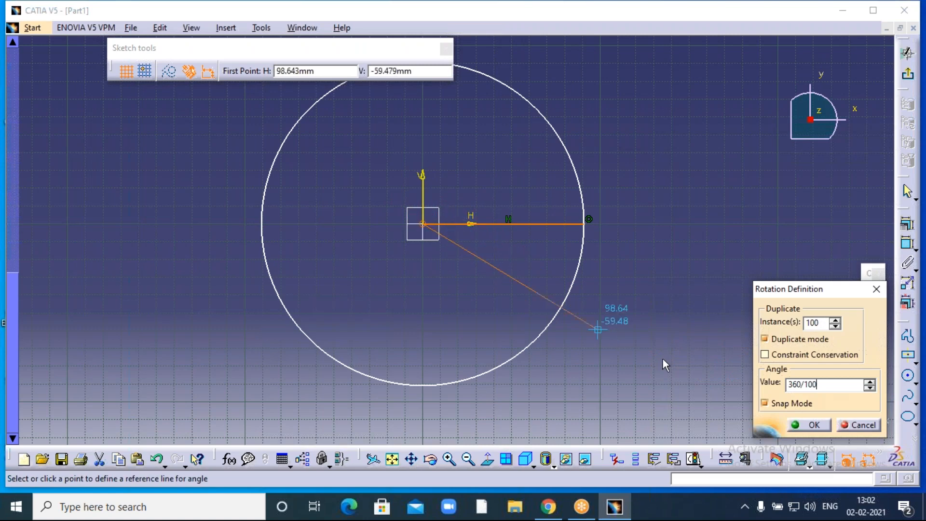
click(809, 425)
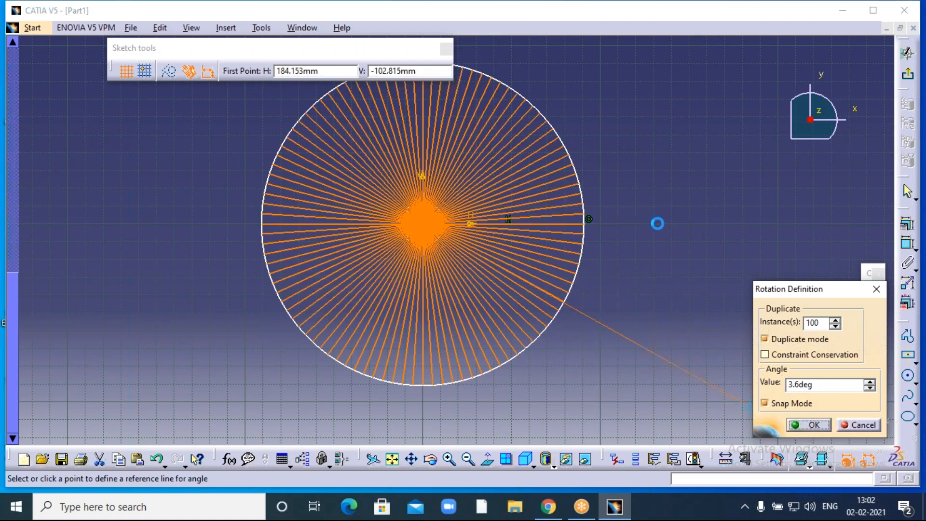
Undo the 100-instance rotation of the radius line.
mouse_move(662, 232)
middle_down()
mouse_move(721, 236)
mouse_move(716, 227)
middle_up()
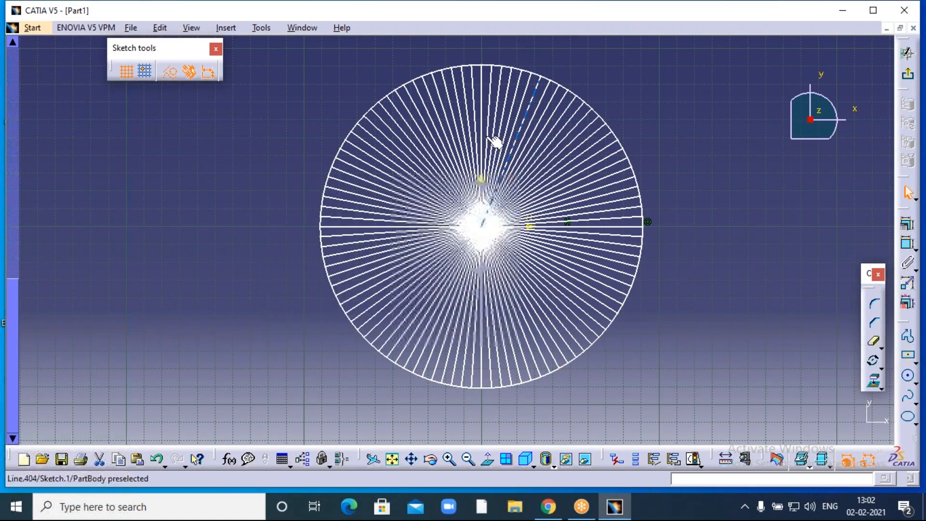
drag(407, 175, 673, 362)
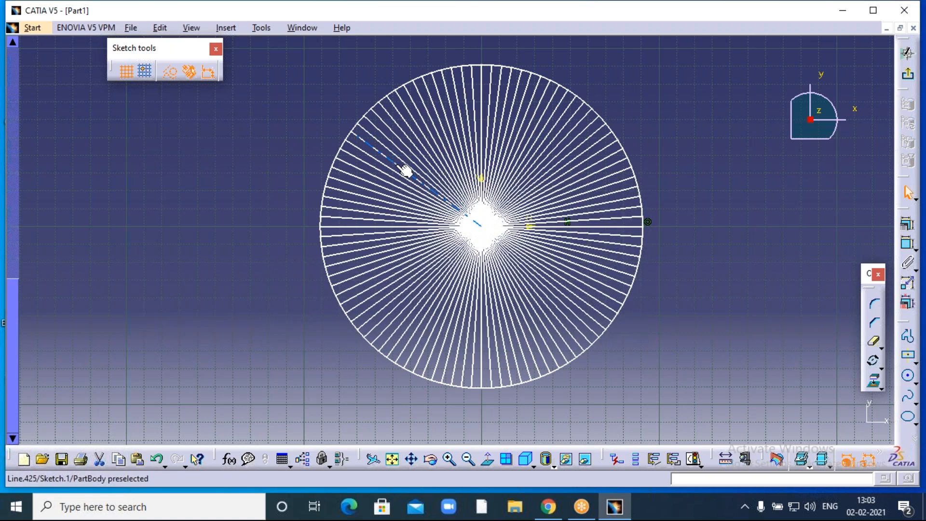
key(ctrl+z)
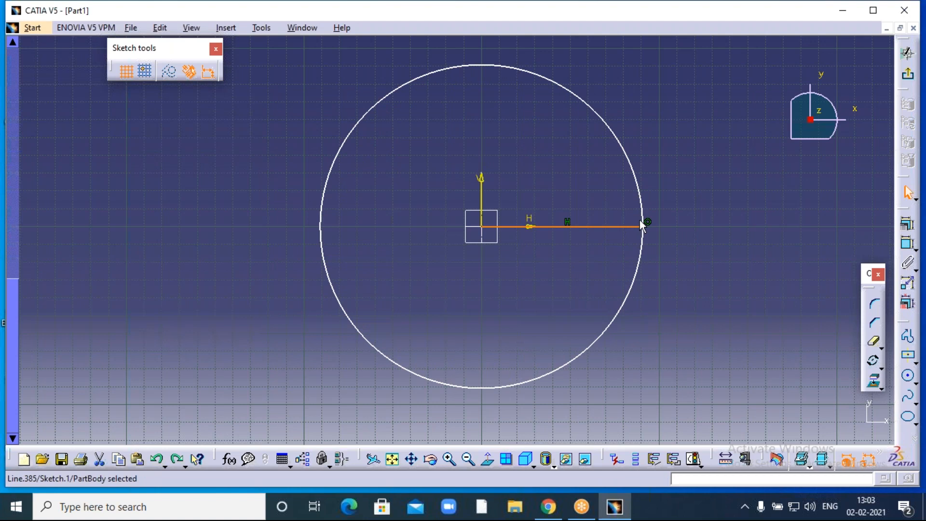
Rotate the radius line about the sketch origin in duplicate mode, with 10 instances and an angle of 360/10 degrees.
click(874, 360)
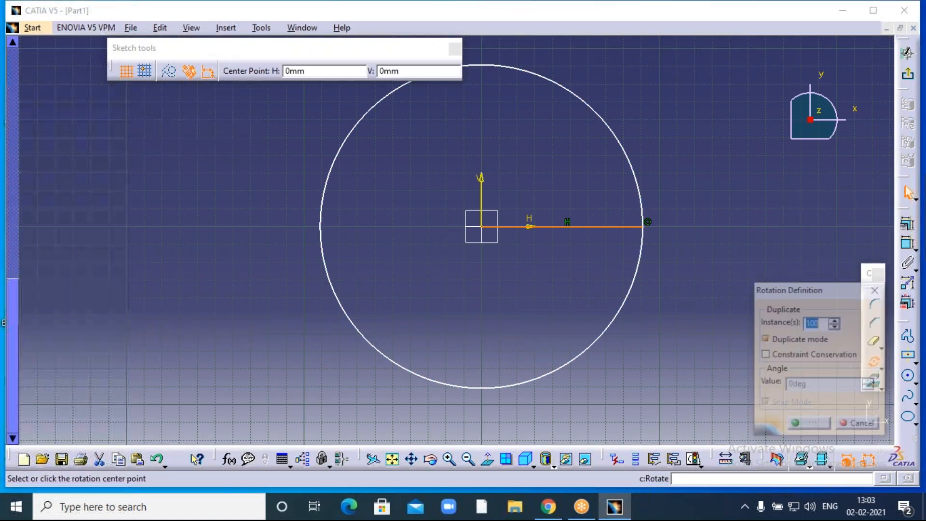
text(10)
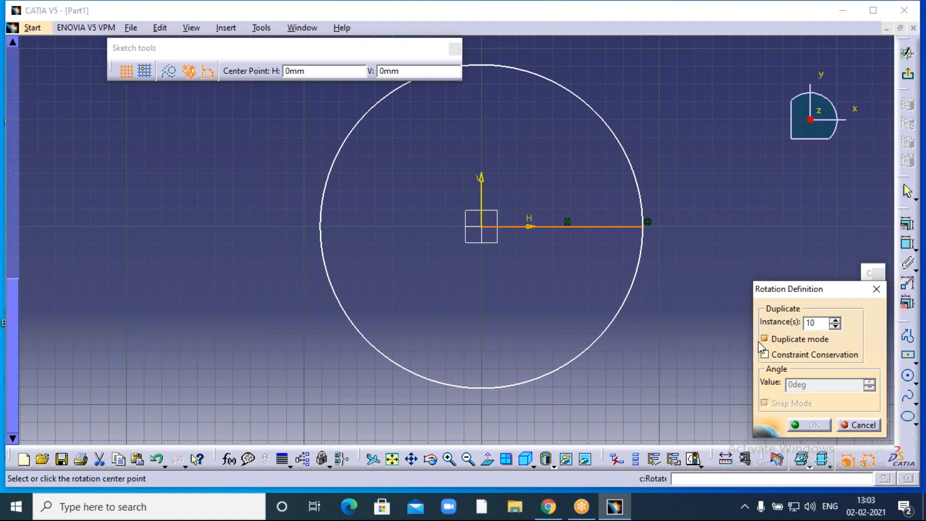
click(482, 226)
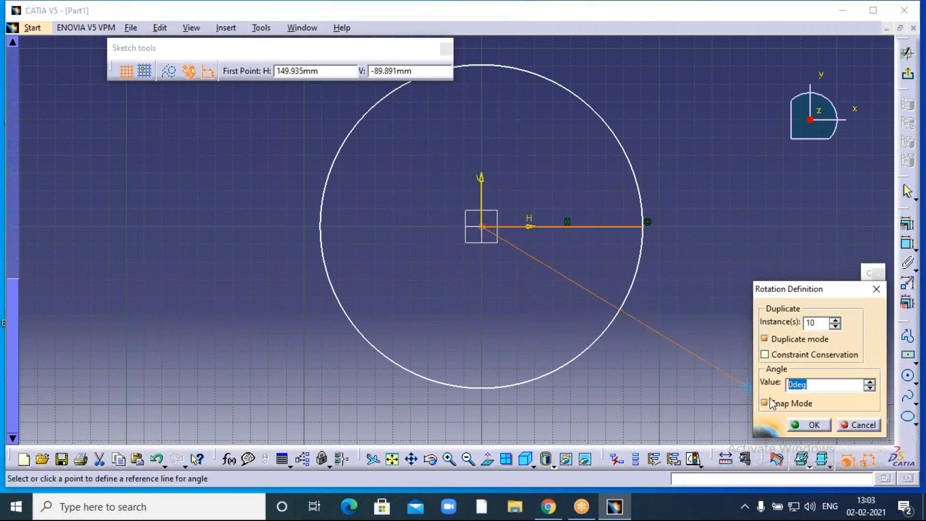
text(360/10)
click(814, 425)
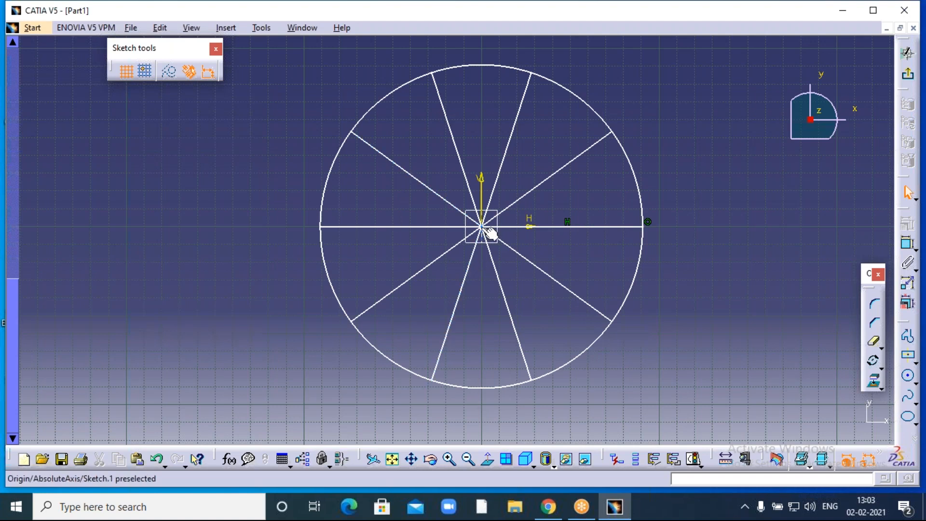
click(659, 28)
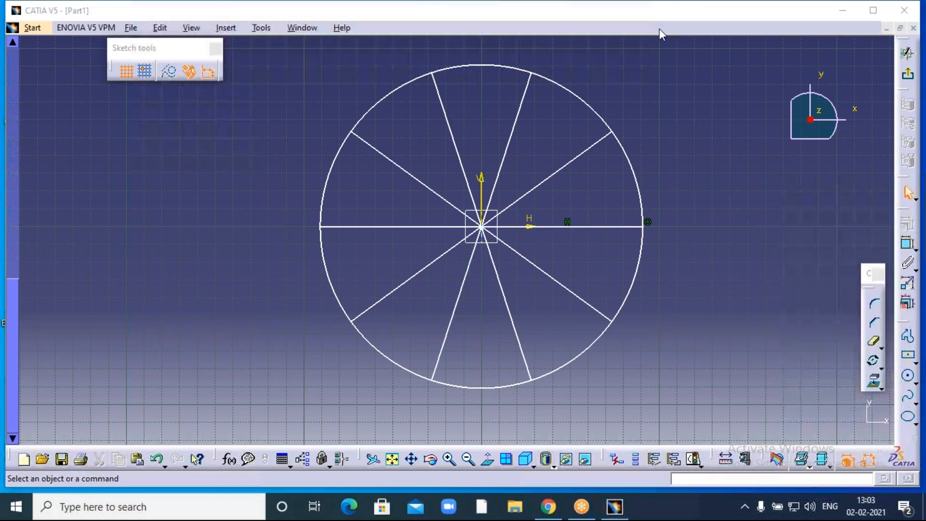